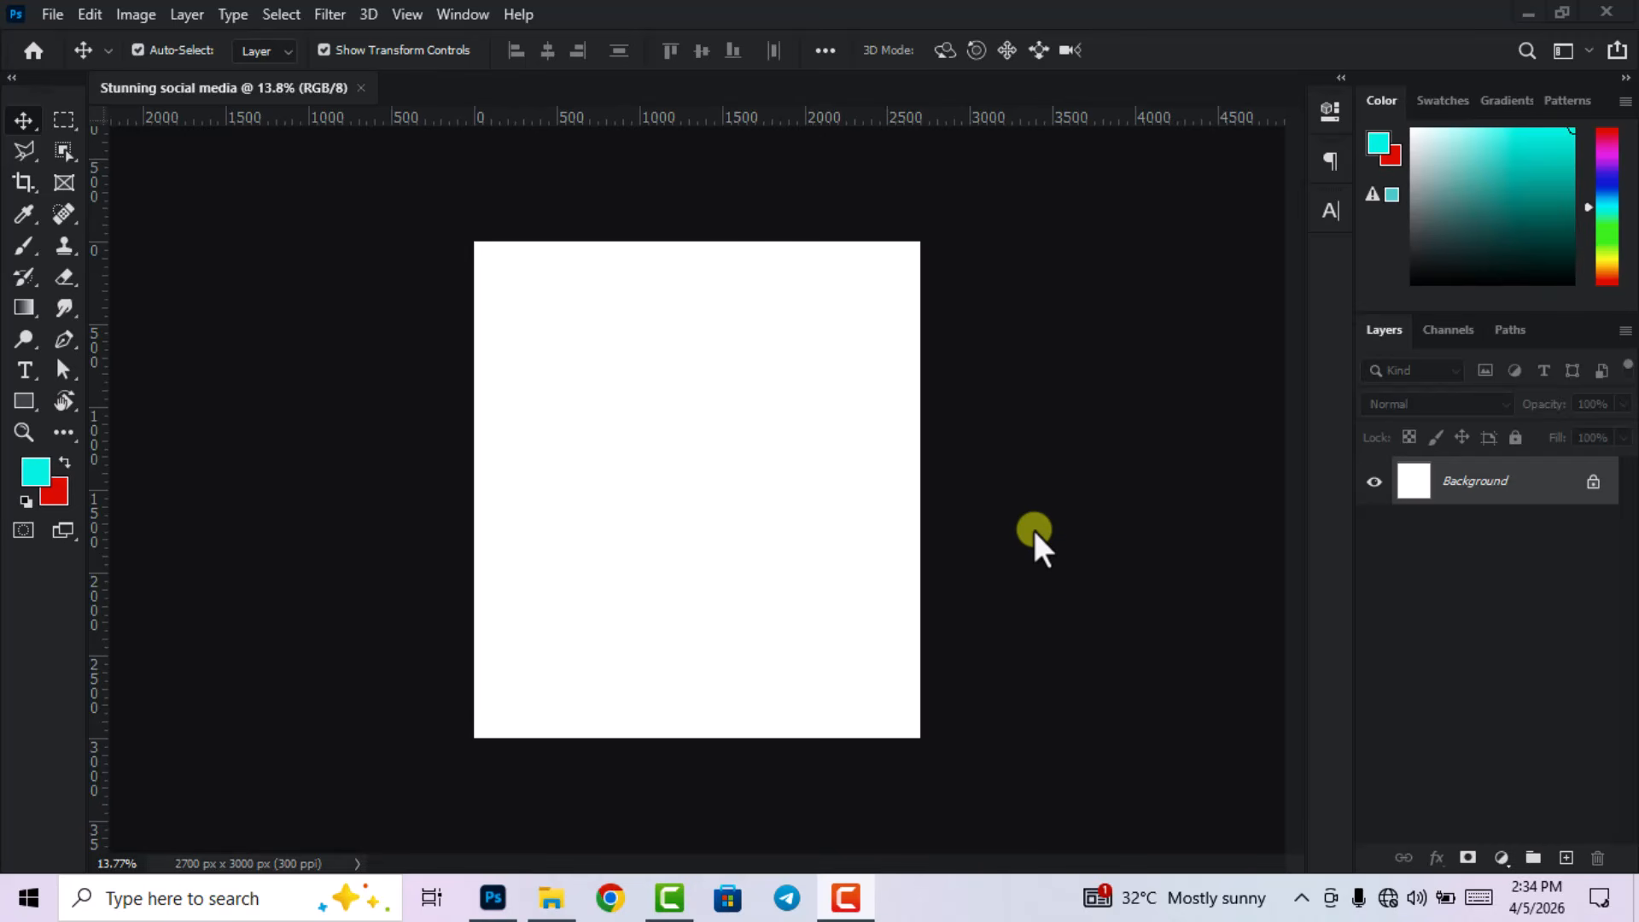
- Add a Gradient fill layer and set the gradient's starting color stop to hex 00fff6
scroll(819, 376, "up", 1)
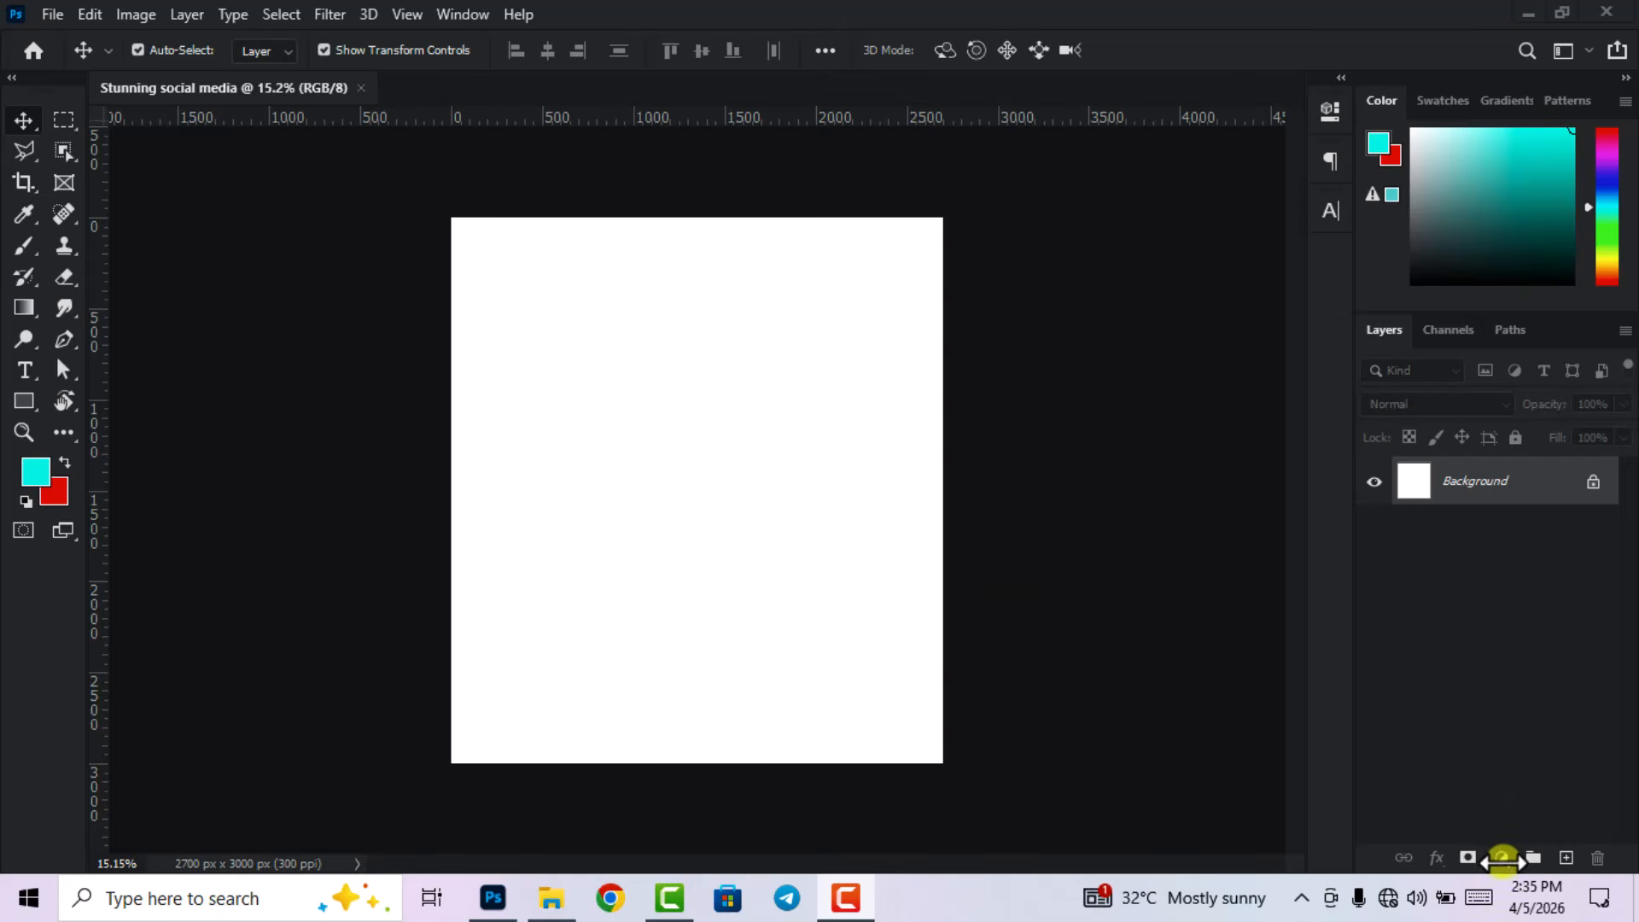
left_click(1502, 859)
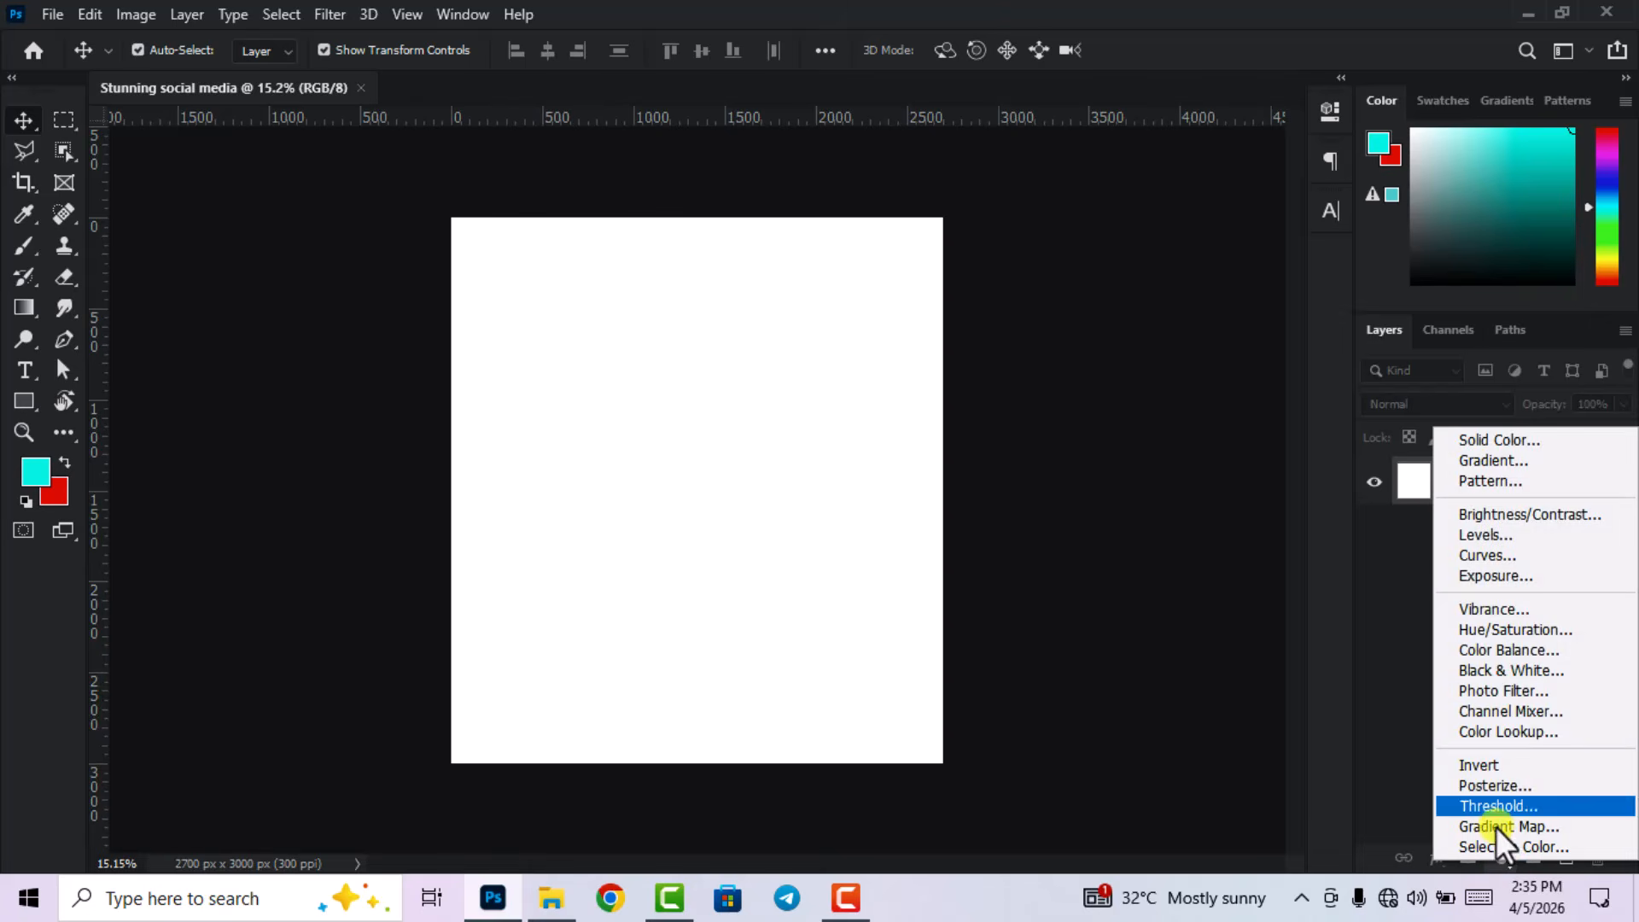
left_click(1488, 460)
left_click(1240, 235)
double_click(971, 618)
left_click_drag(1364, 758, 1446, 759)
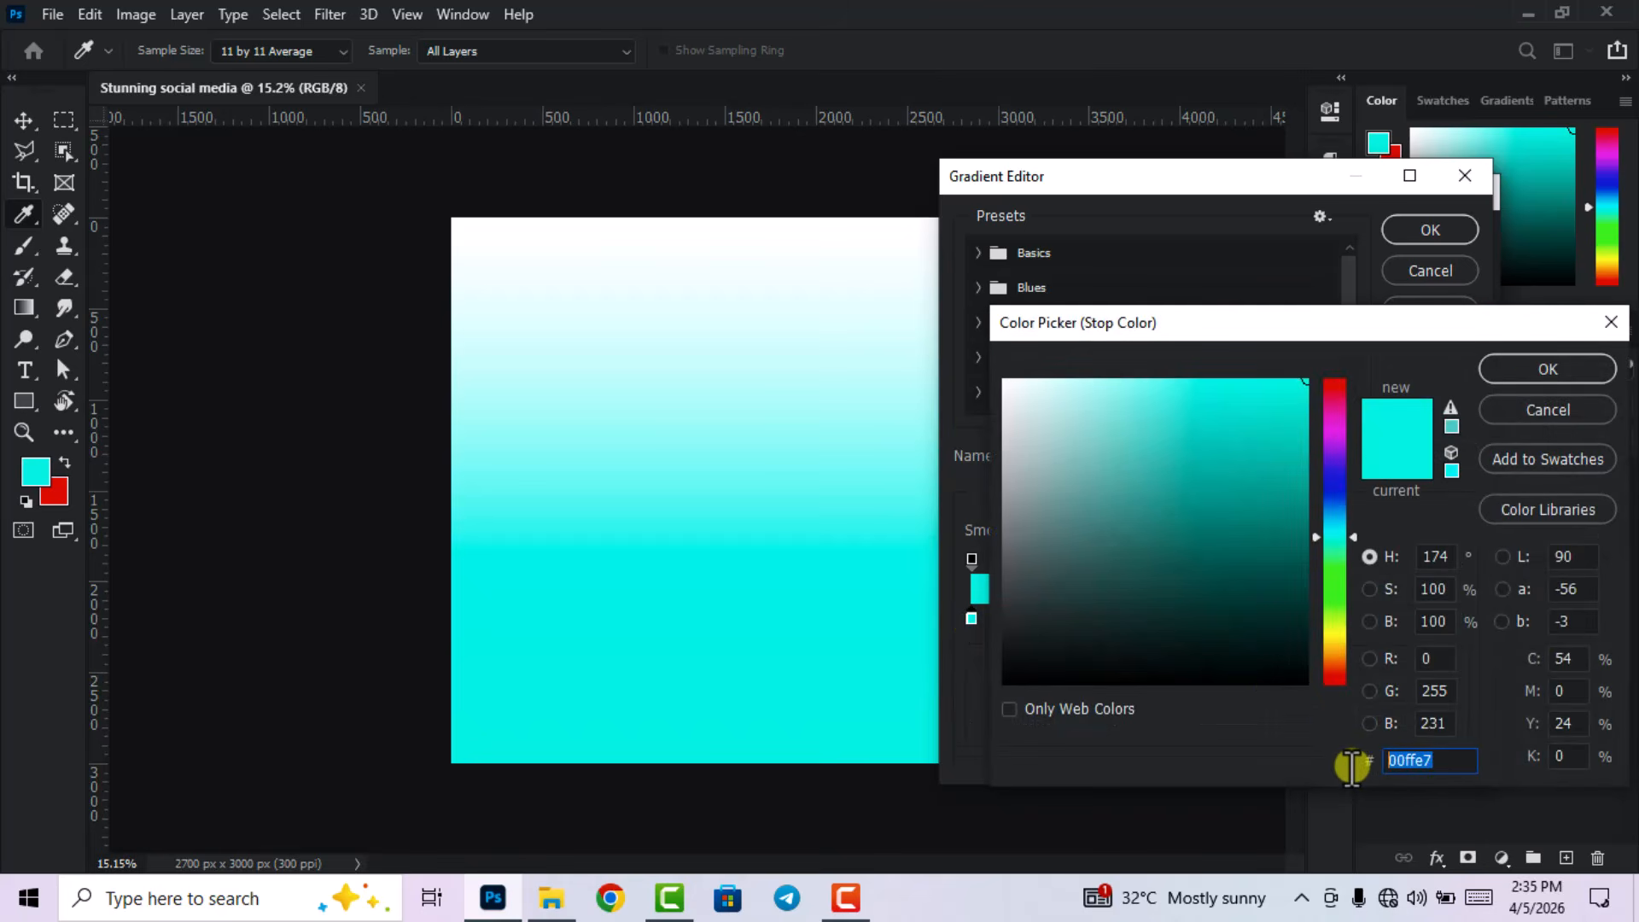
type("000")
key("BackSpace")
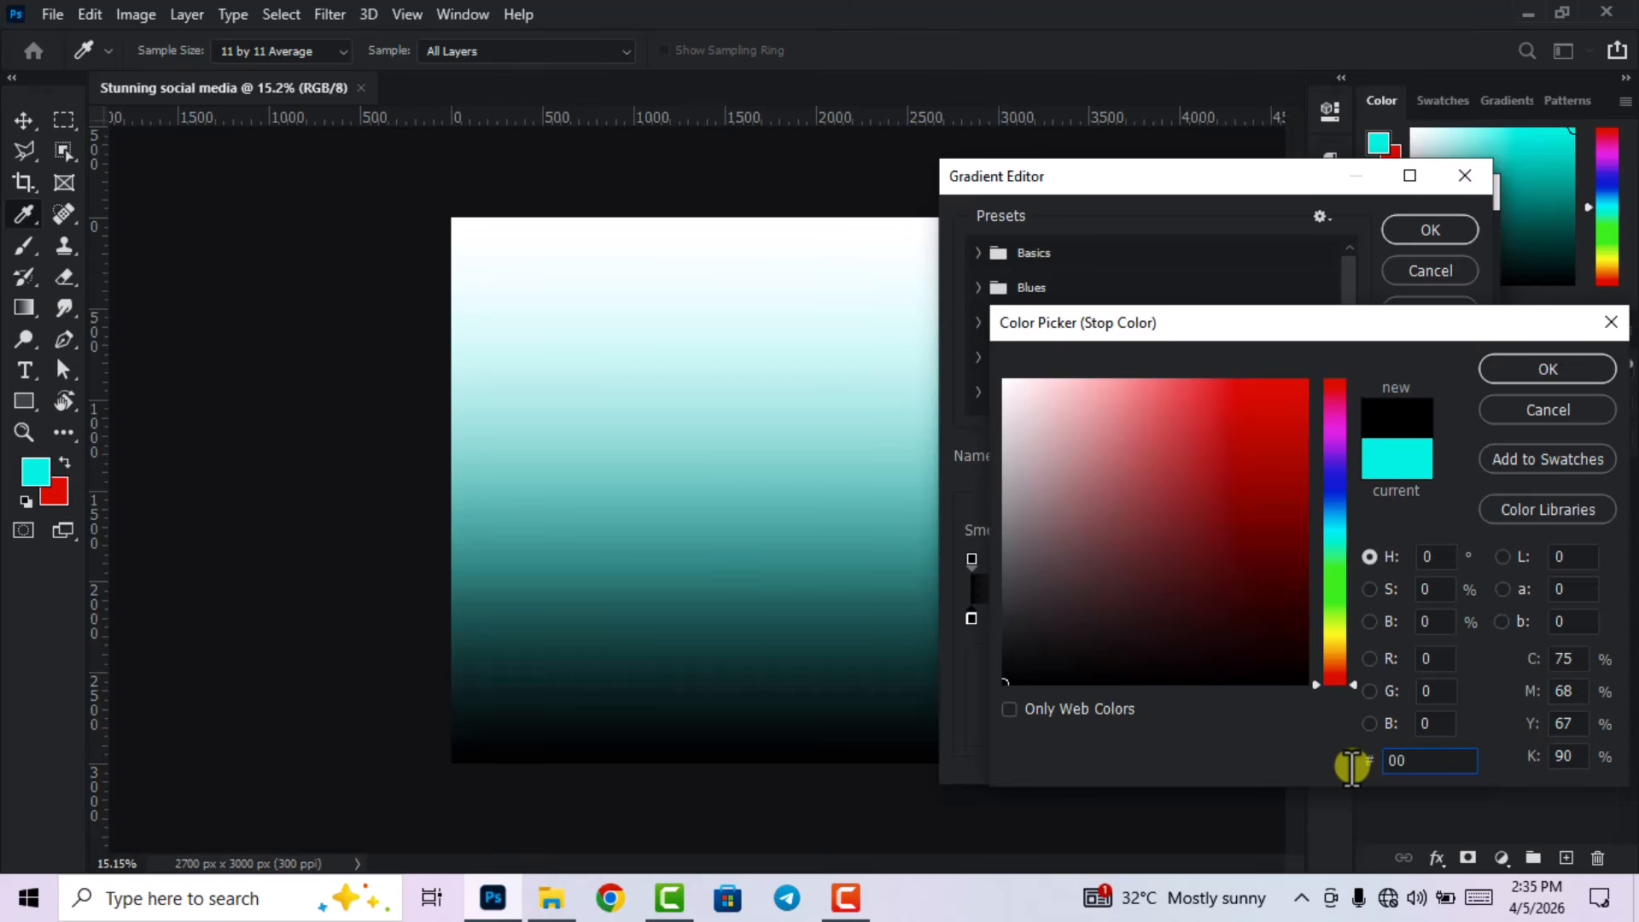
type("fff")
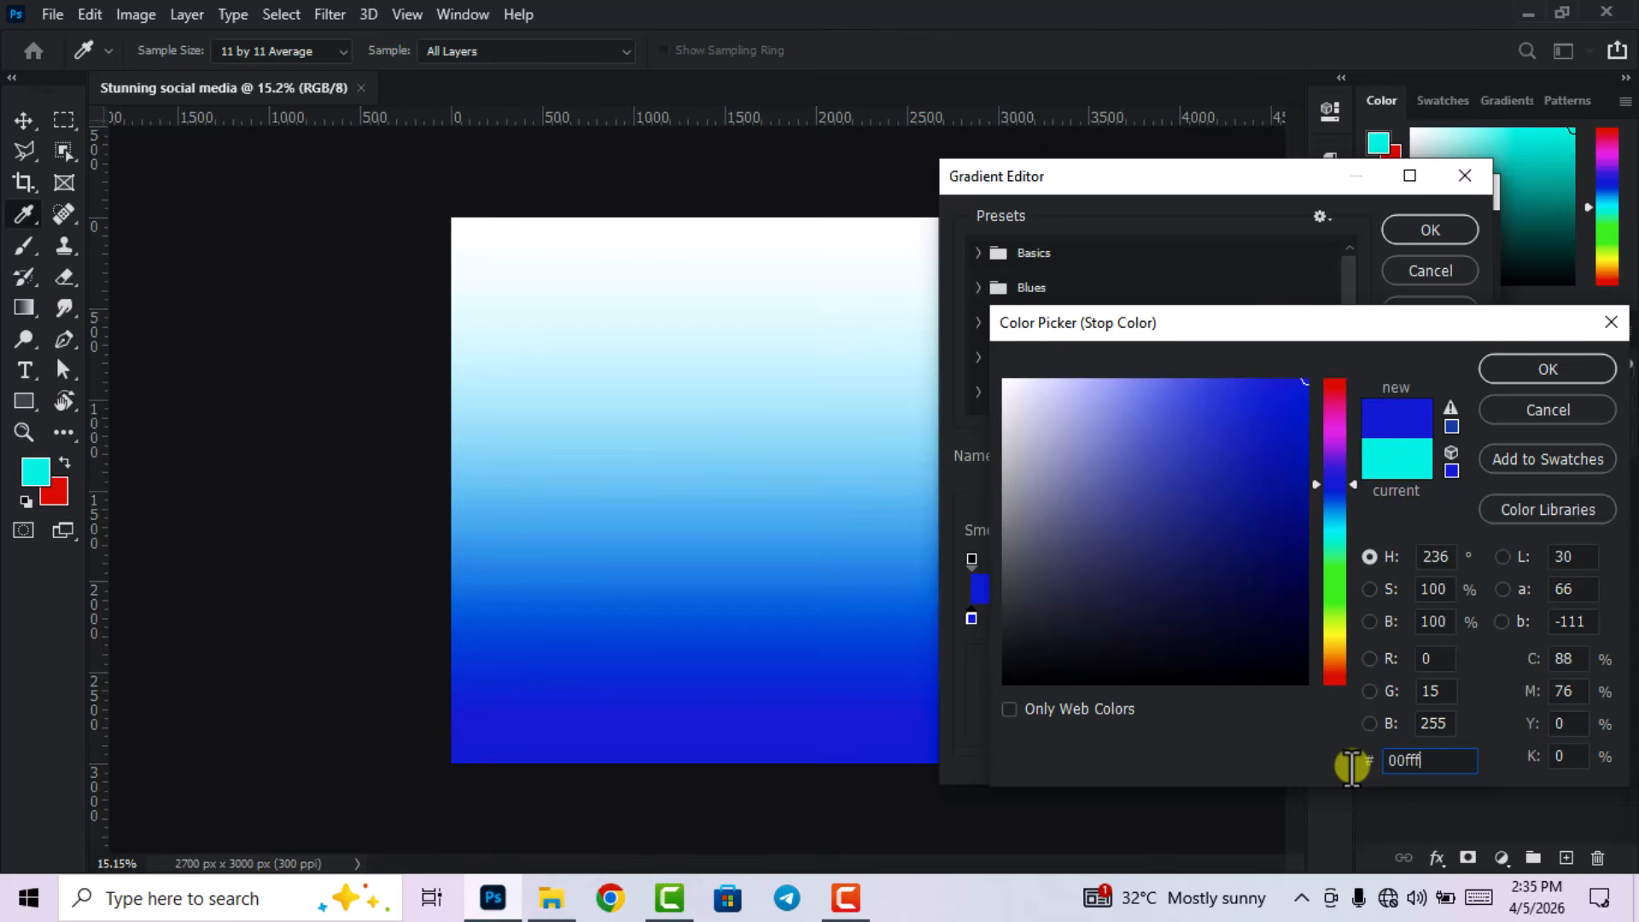
type("6")
left_click(1549, 368)
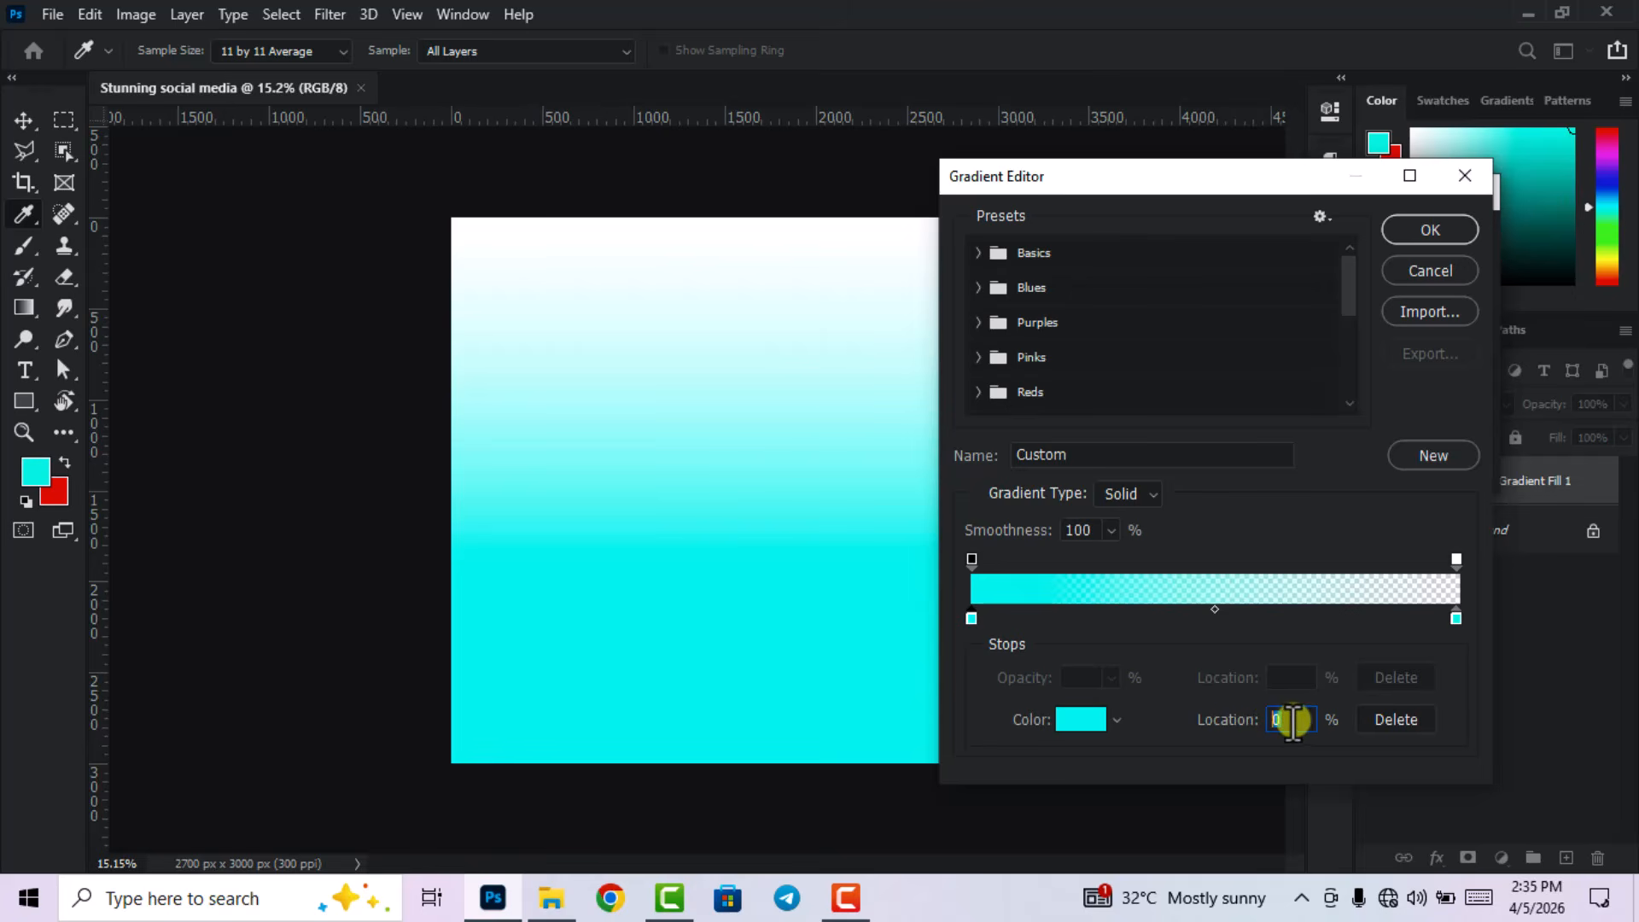
- Set the gradient's ending color stop to hex 012c29
left_click(970, 561)
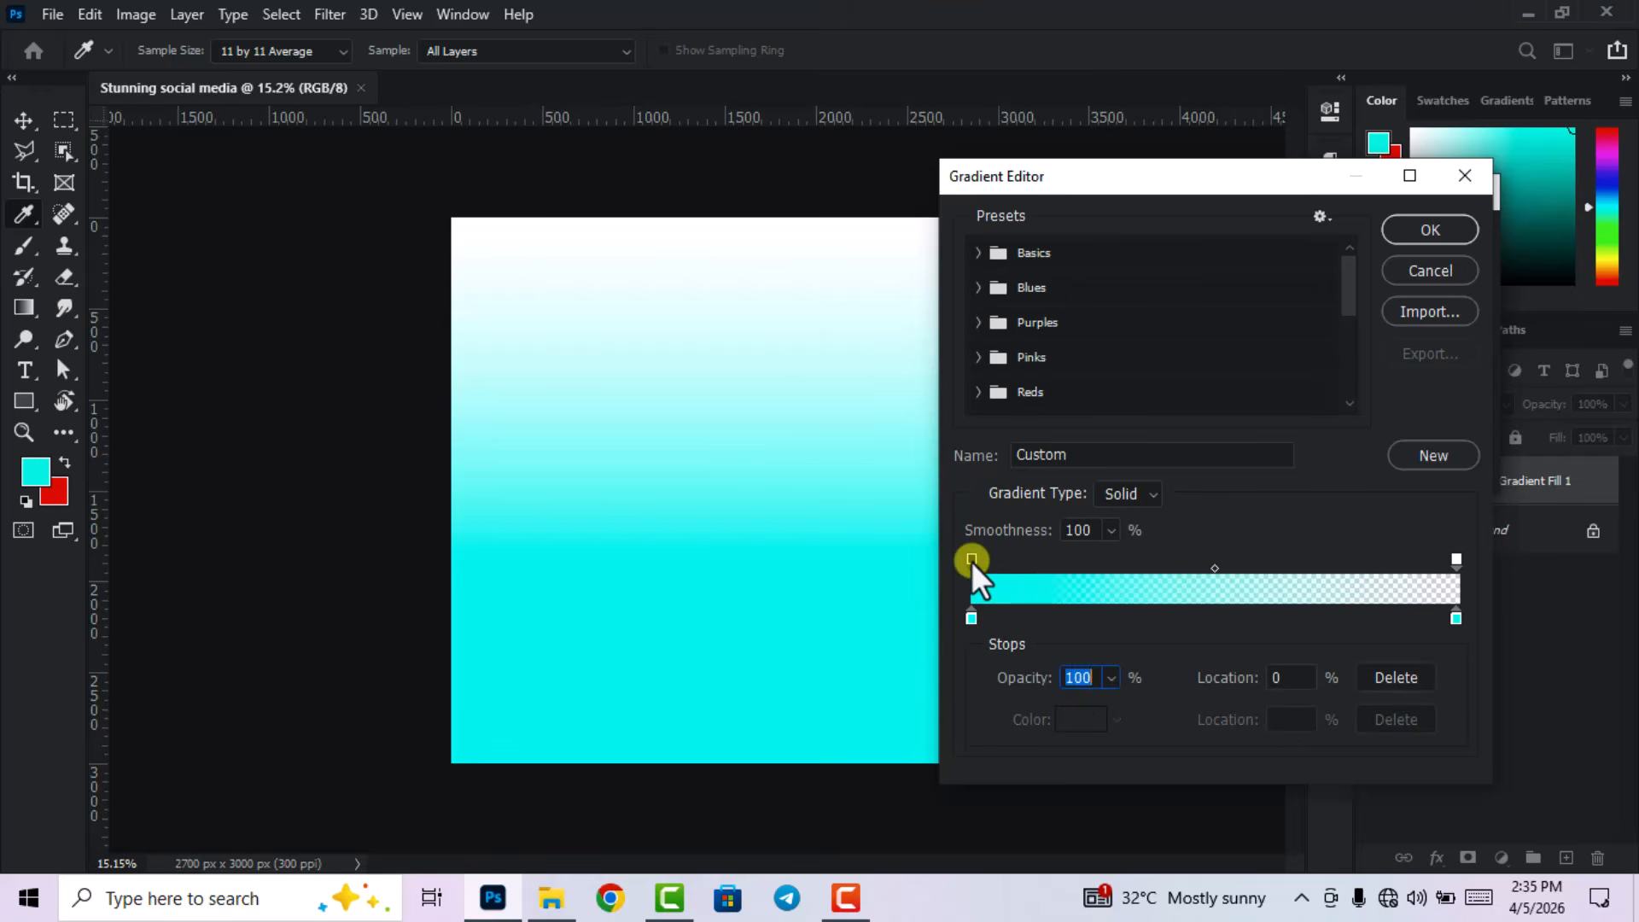
double_click(1454, 621)
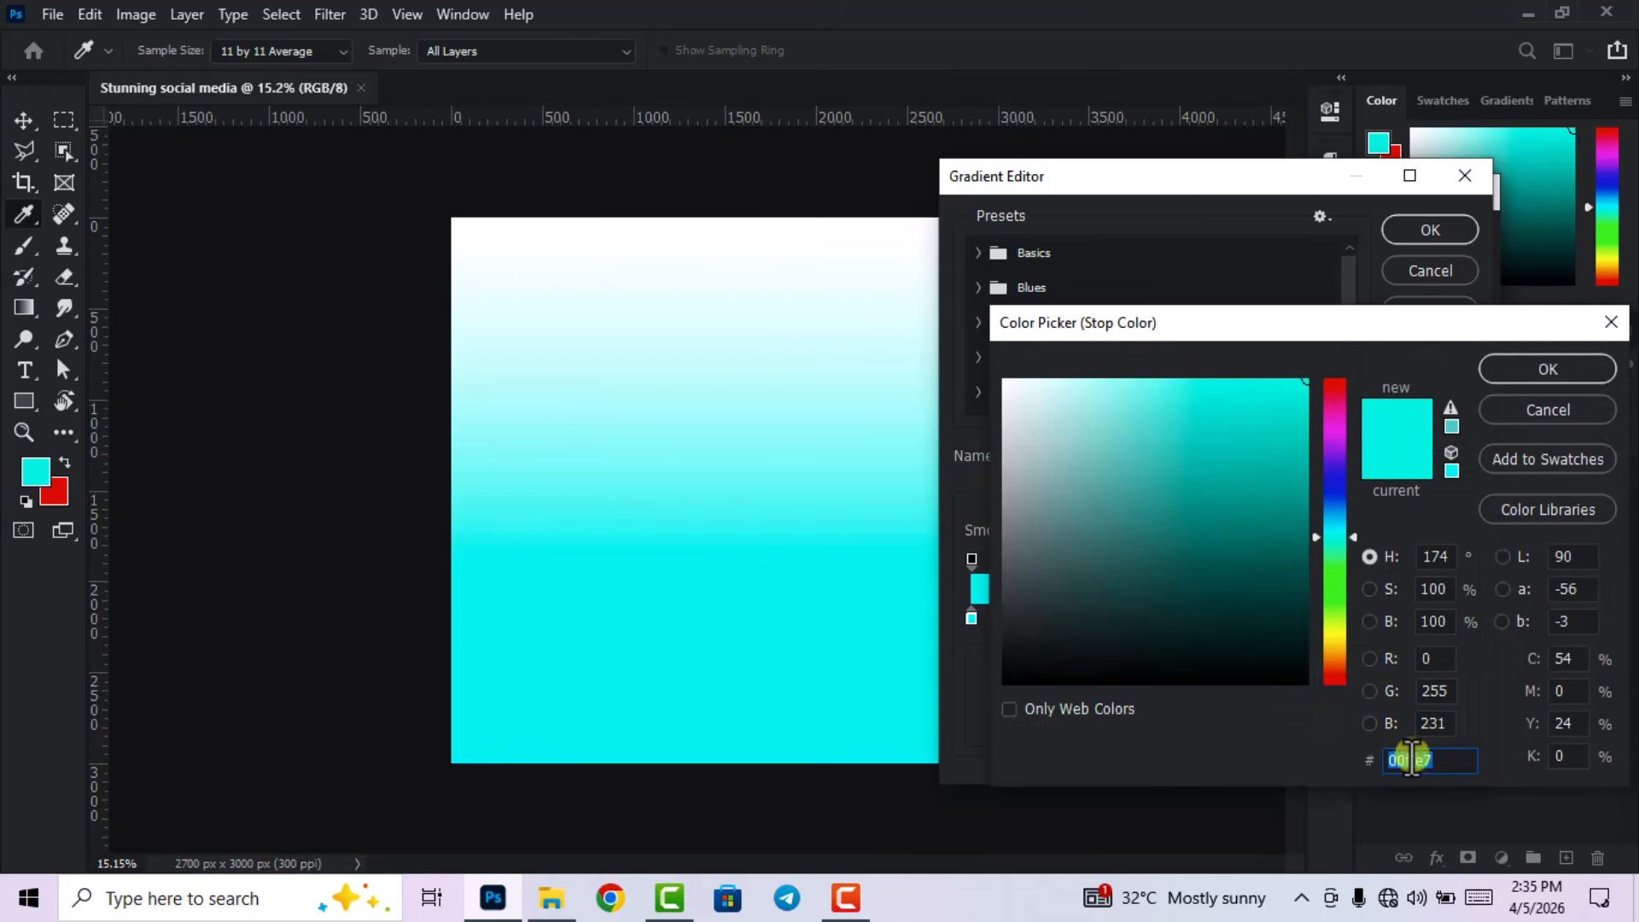
left_click(1451, 760)
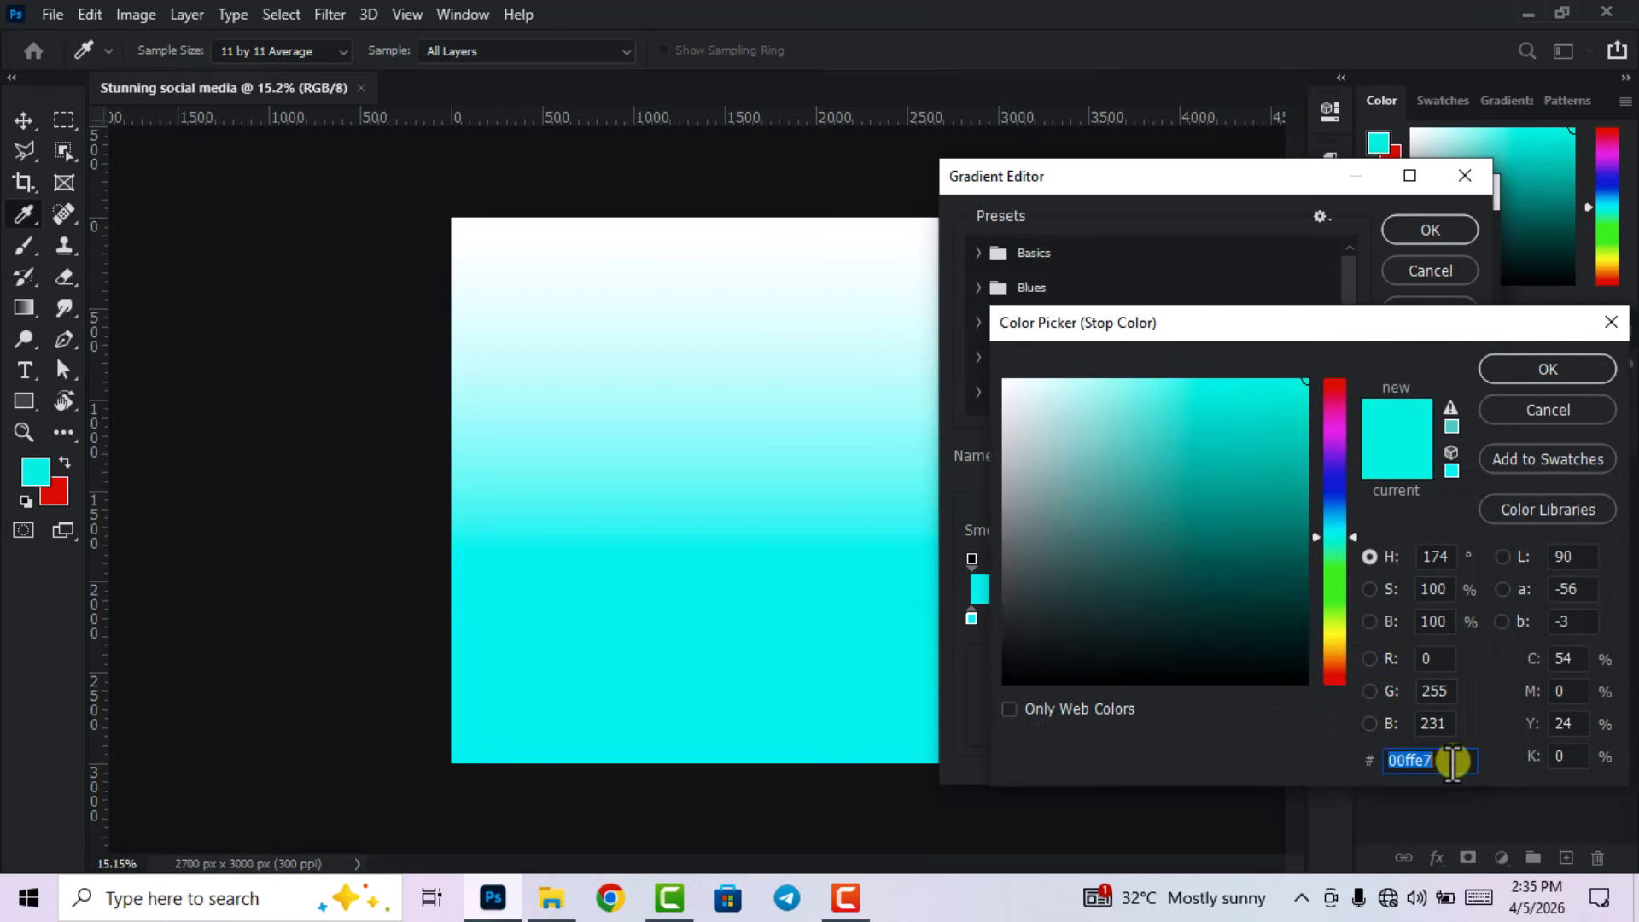
type("012")
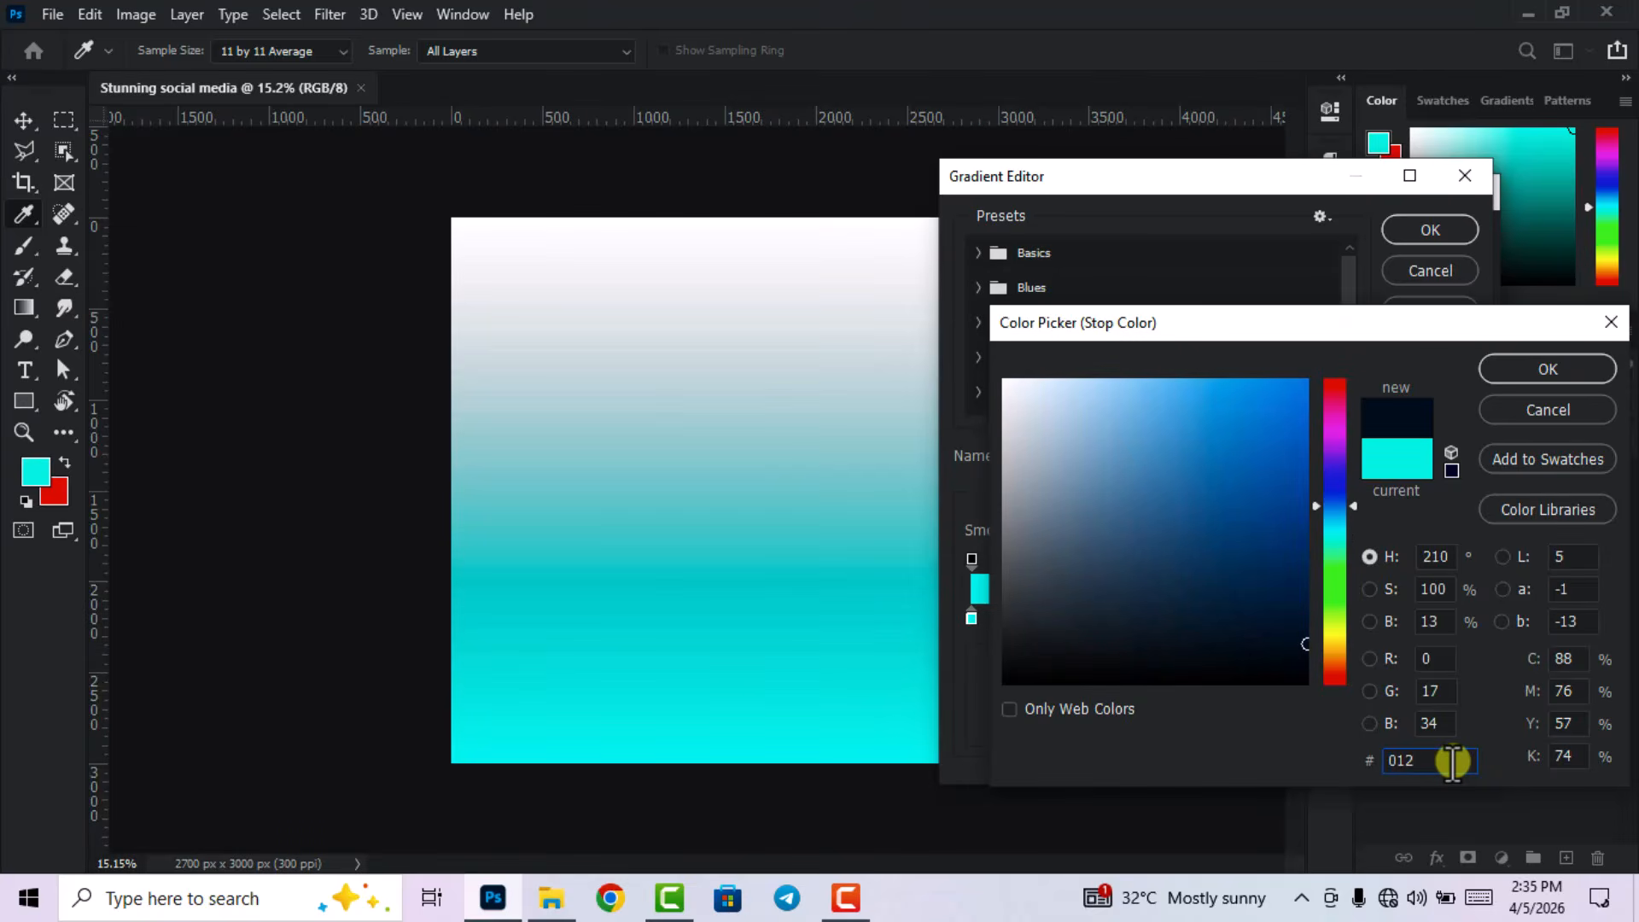
type("c29")
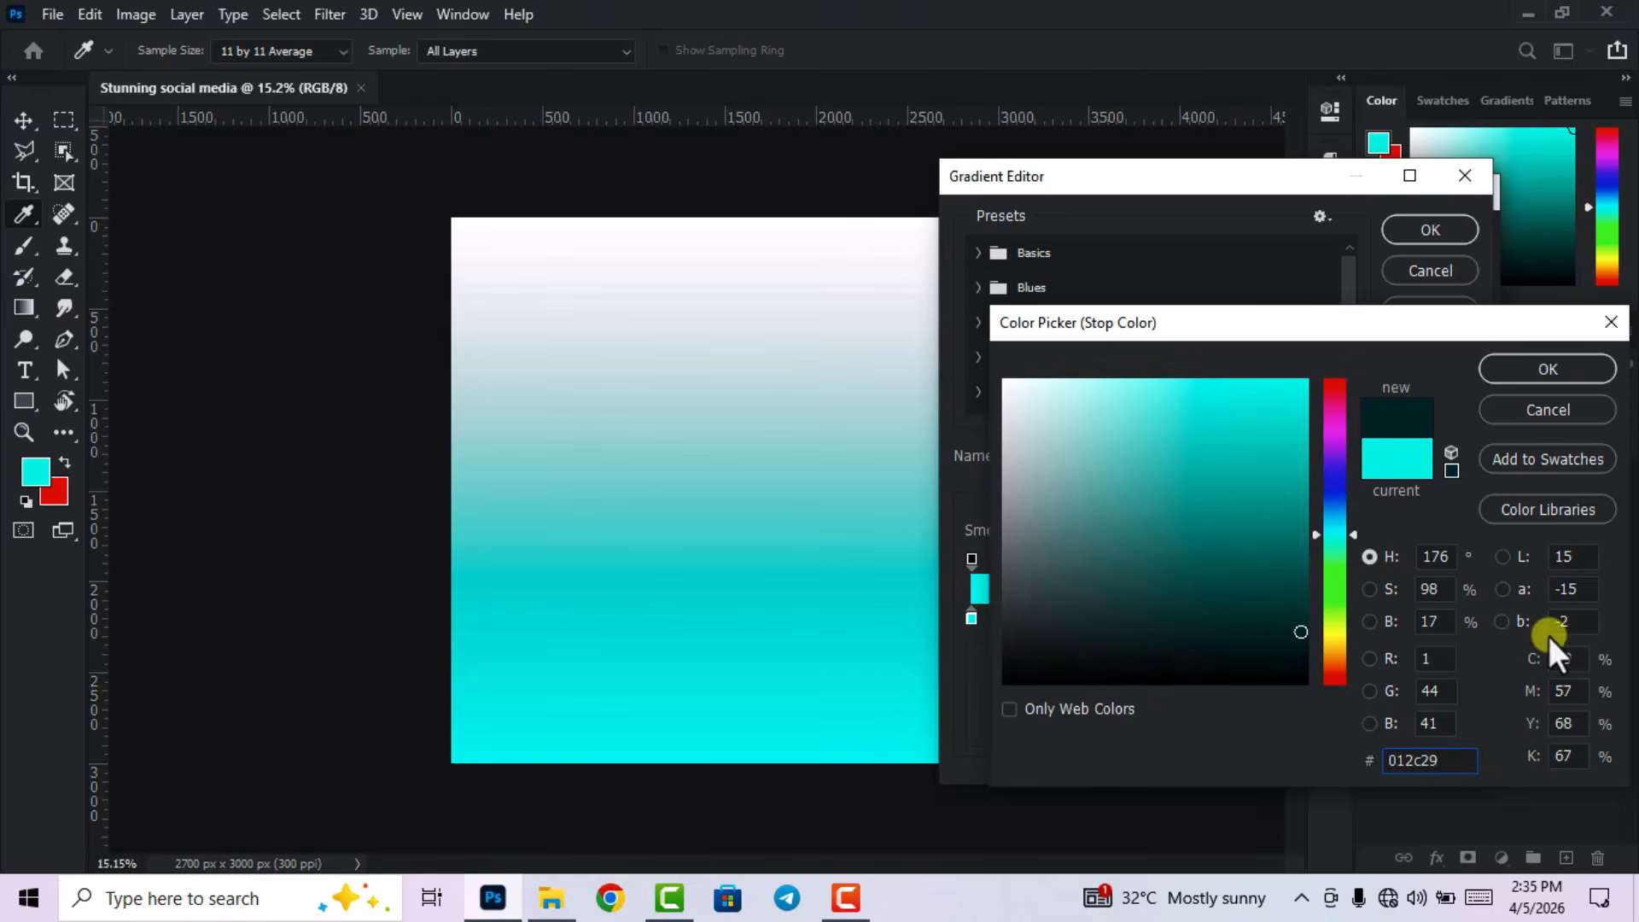
left_click(1534, 371)
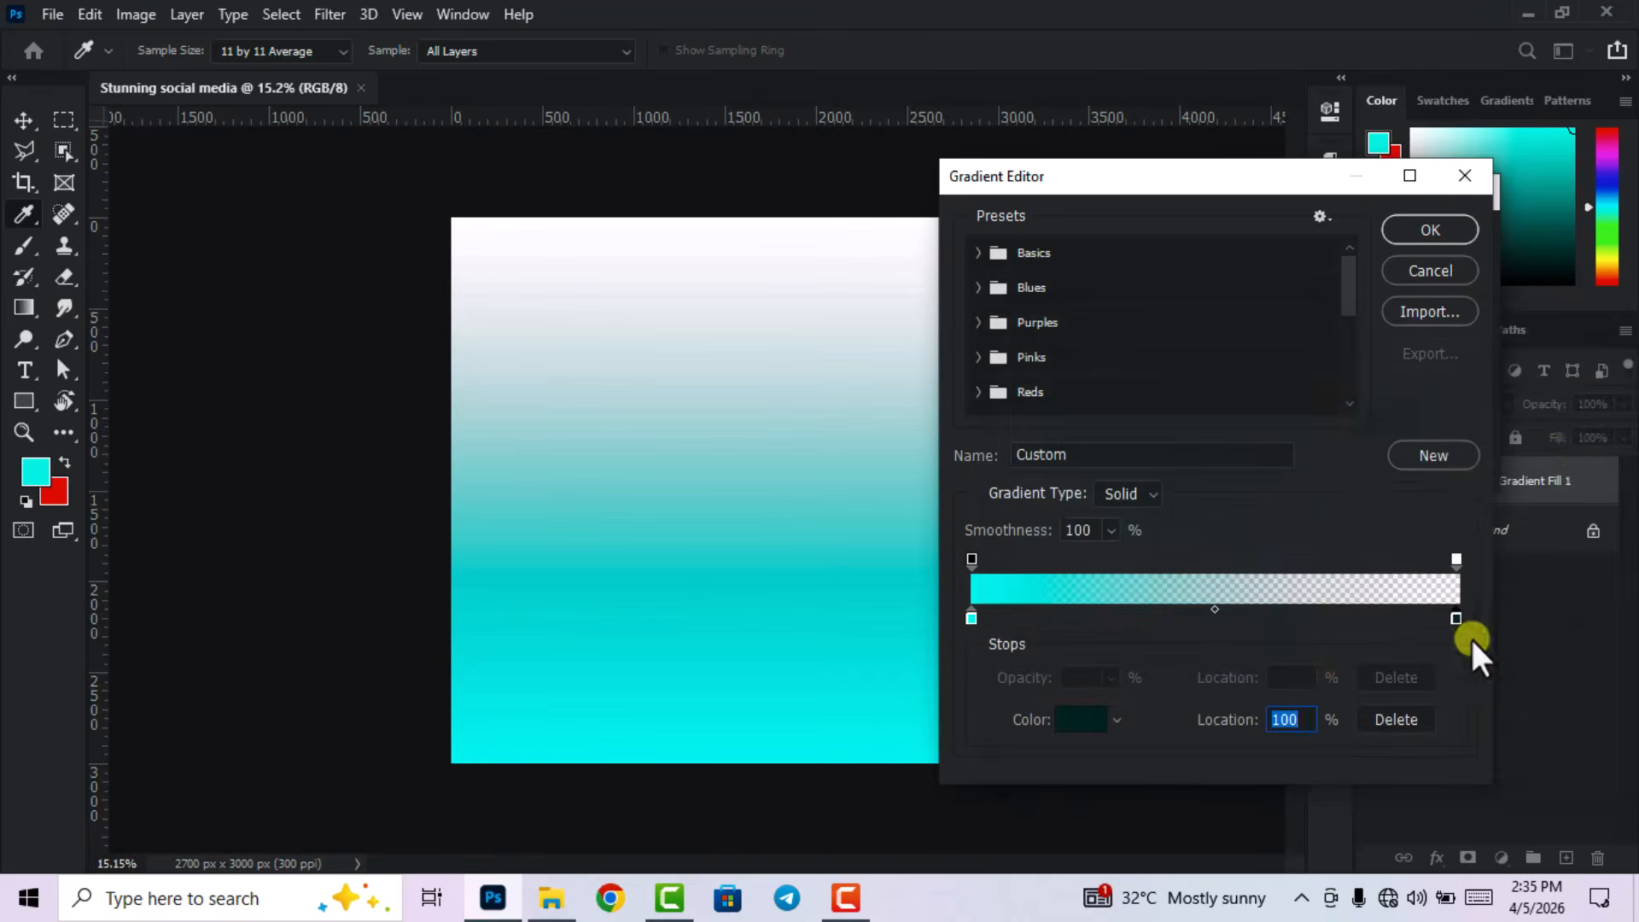
- Raise the gradient's ending opacity stop to 100% and accept the edited gradient
left_click(1456, 559)
left_click(1109, 678)
left_click_drag(1107, 709, 1267, 705)
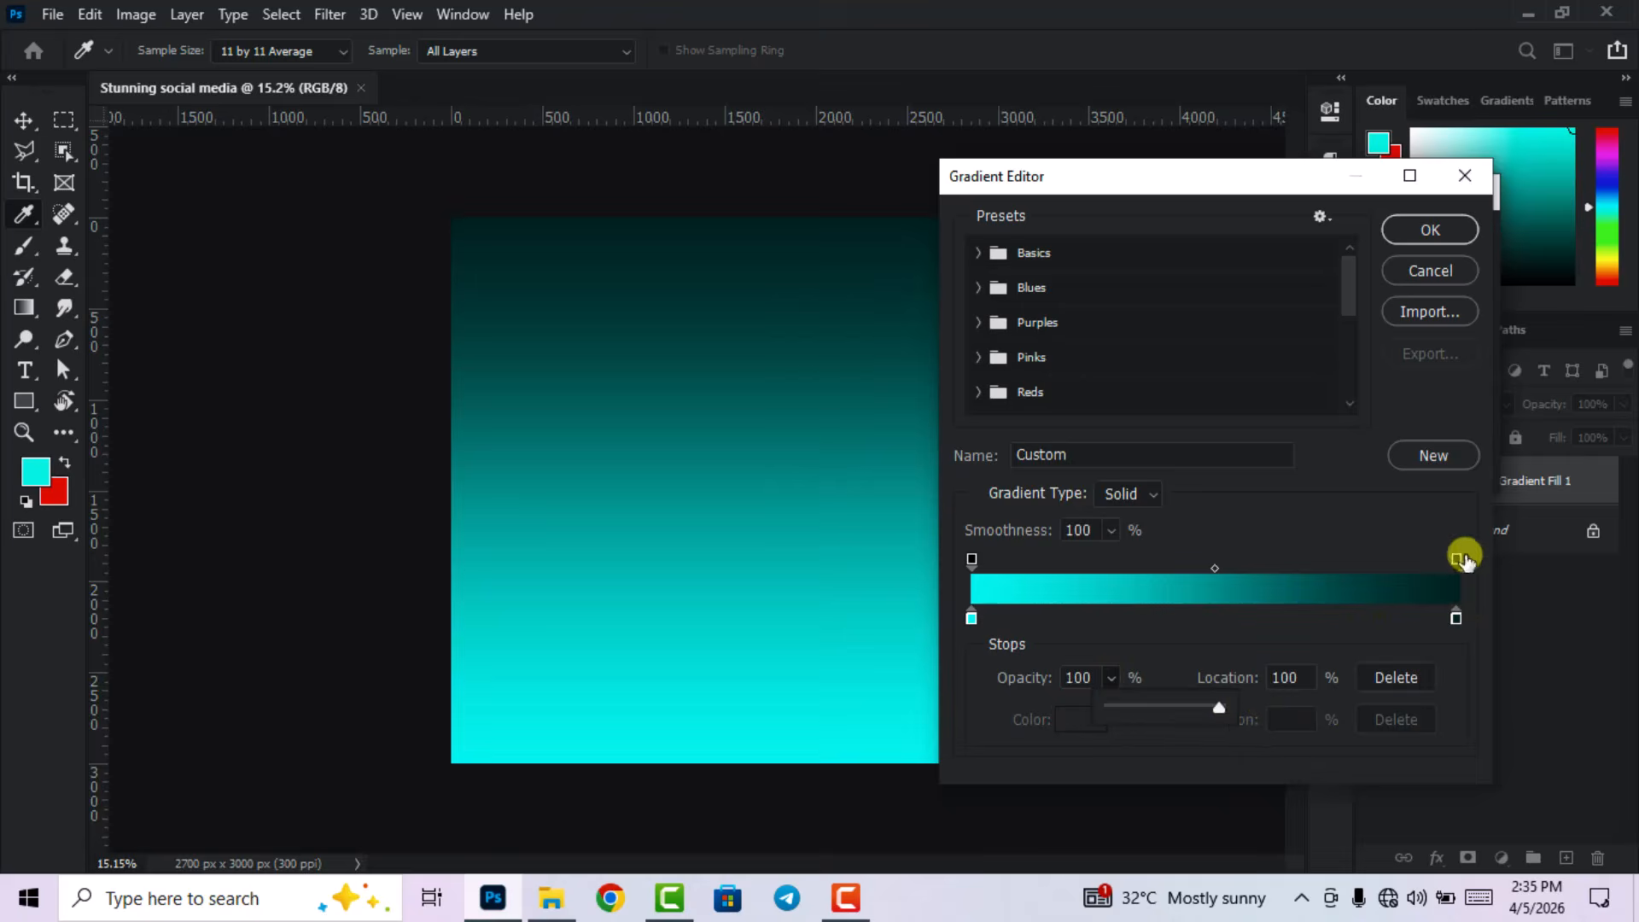
left_click(1416, 529)
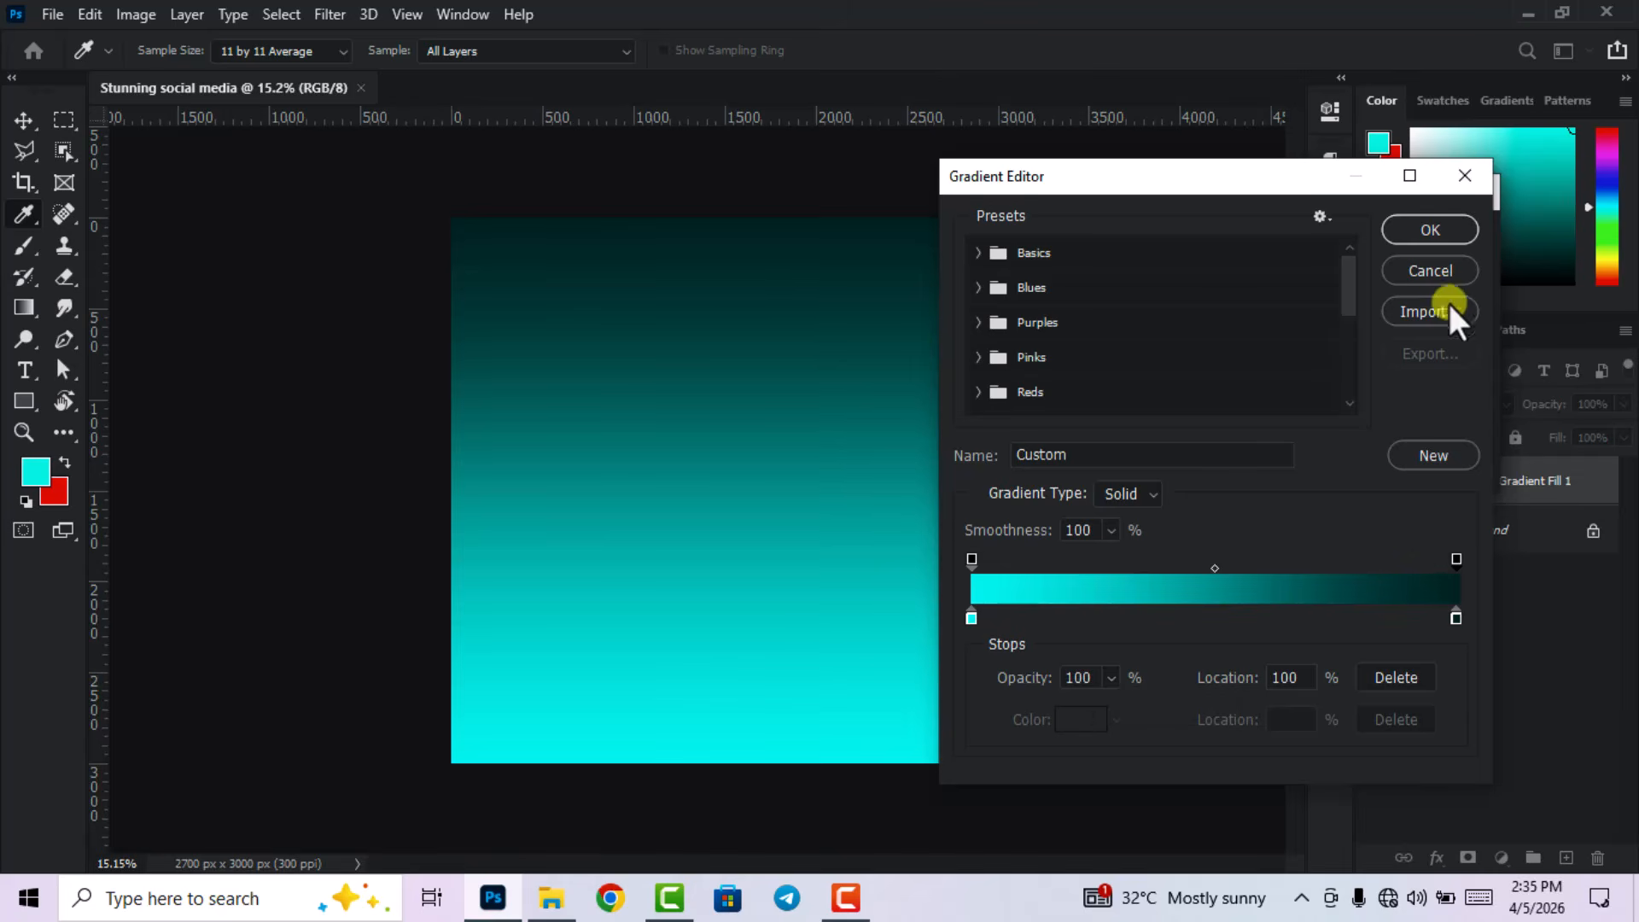
left_click(1431, 228)
- Set the gradient fill to Radial style at a 90° angle and 100% scale, and apply it
left_click(1272, 279)
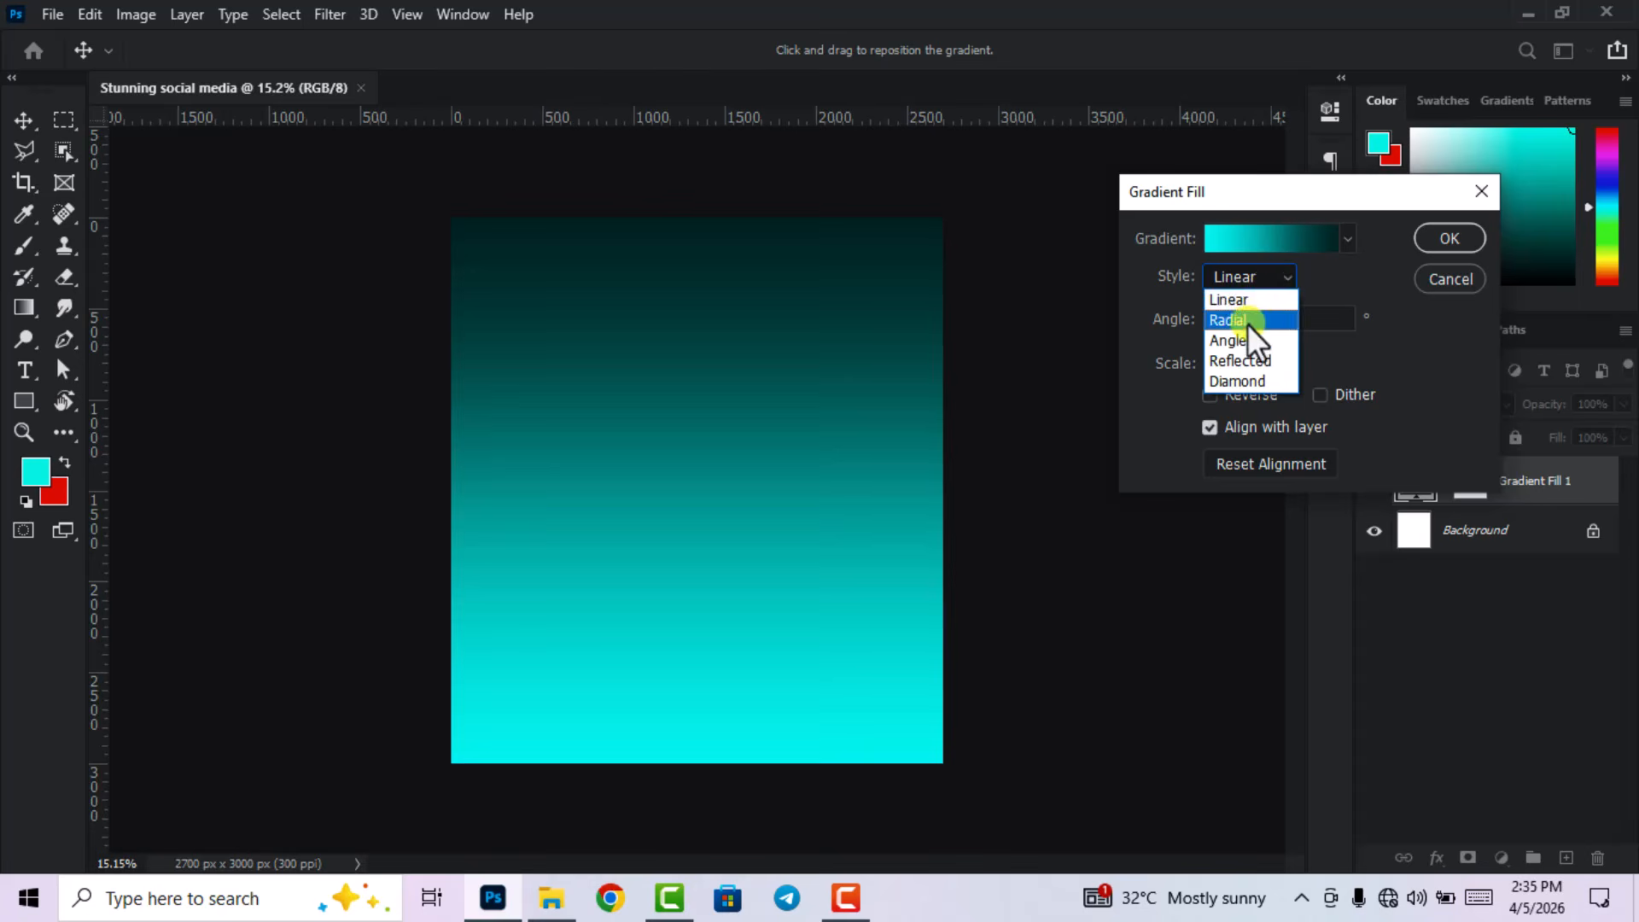
left_click(1247, 324)
left_click_drag(1309, 322, 1235, 318)
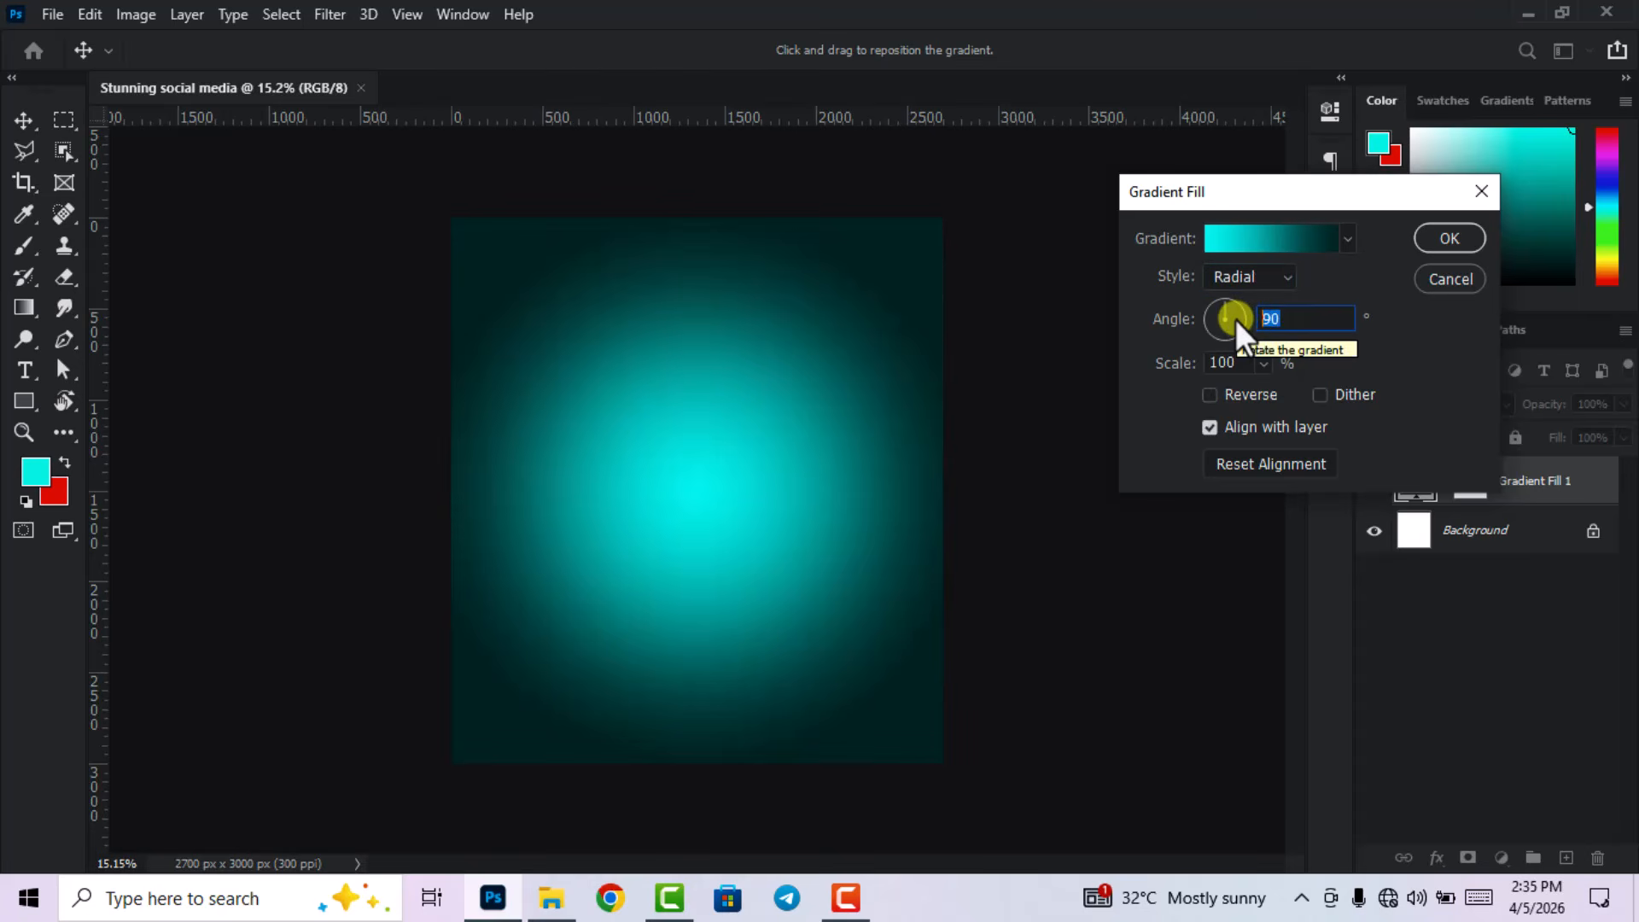
left_click(1263, 365)
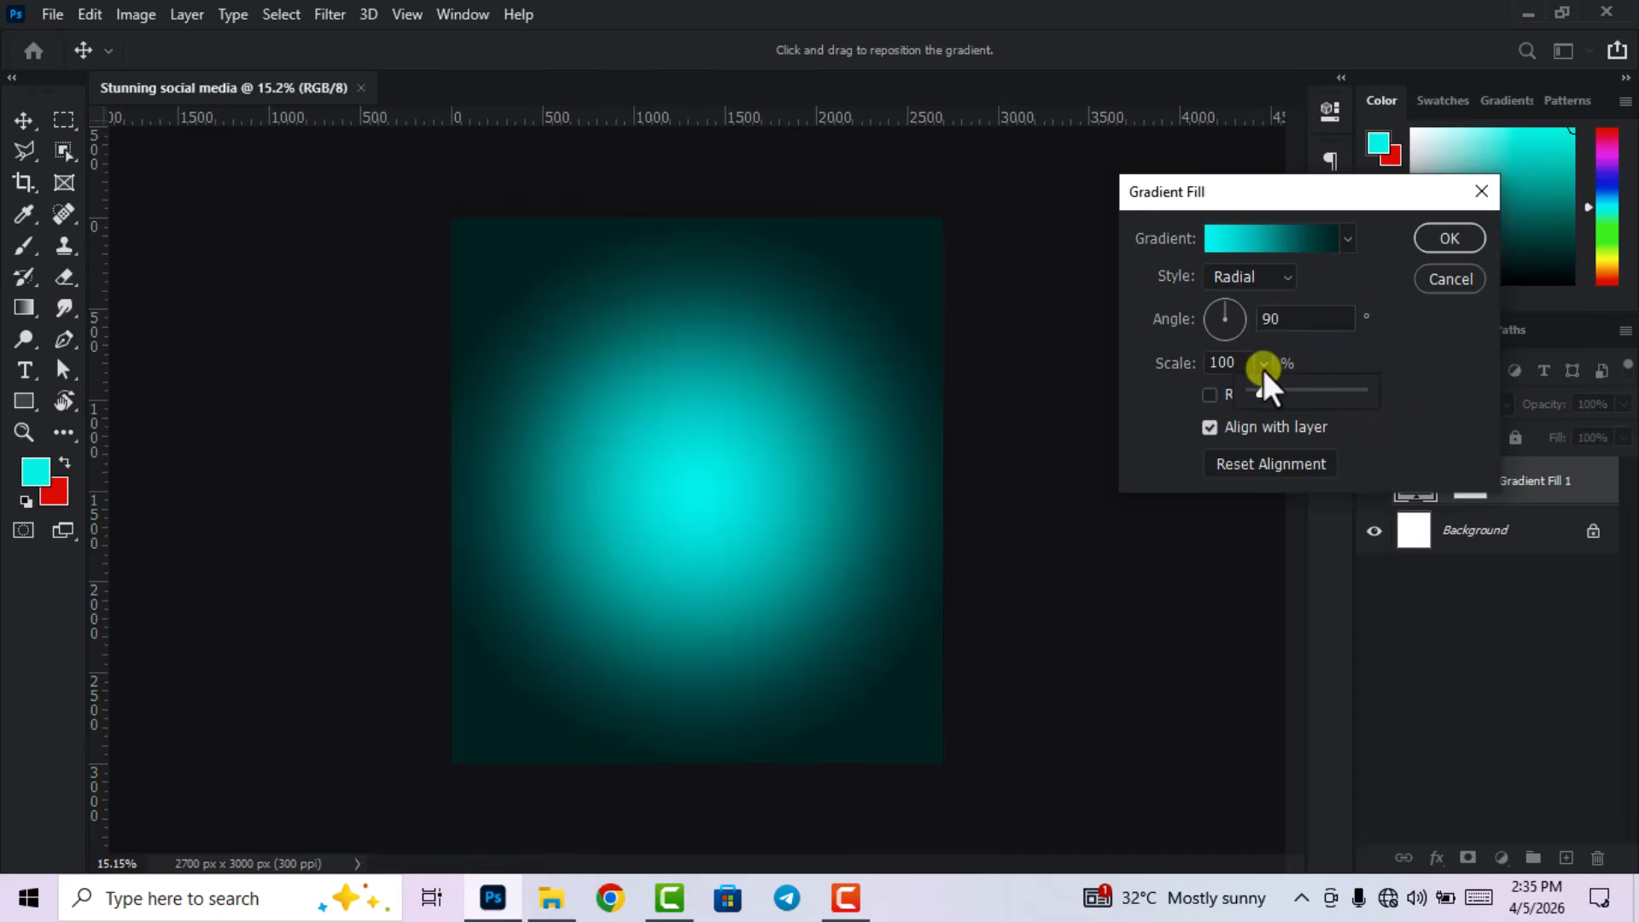
left_click(1258, 361)
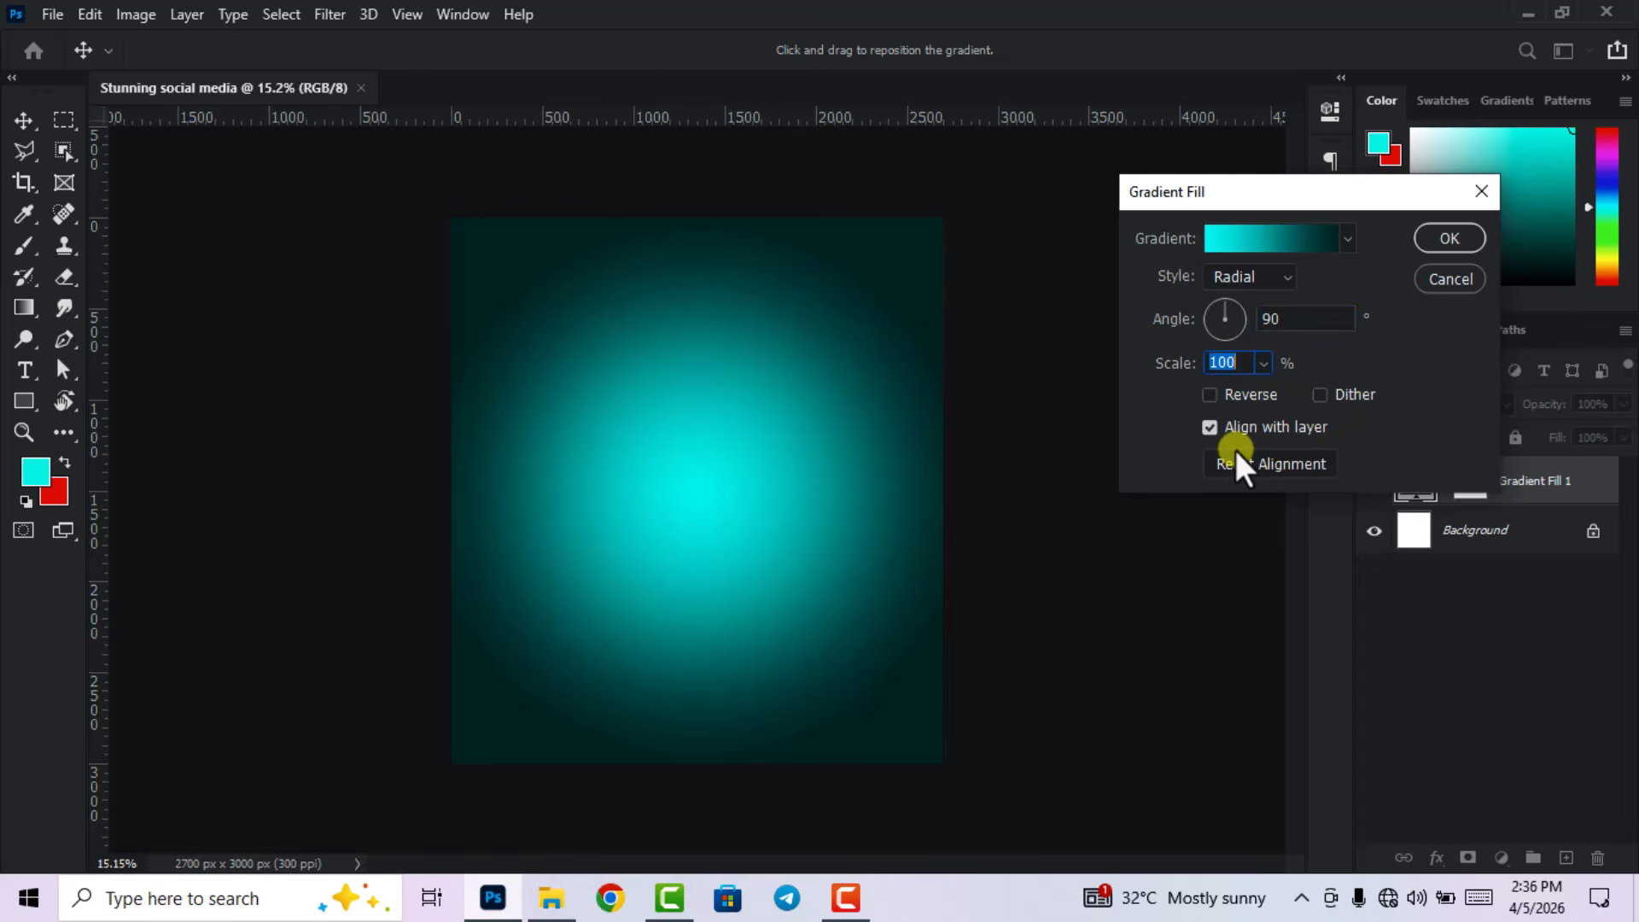
left_click(1449, 237)
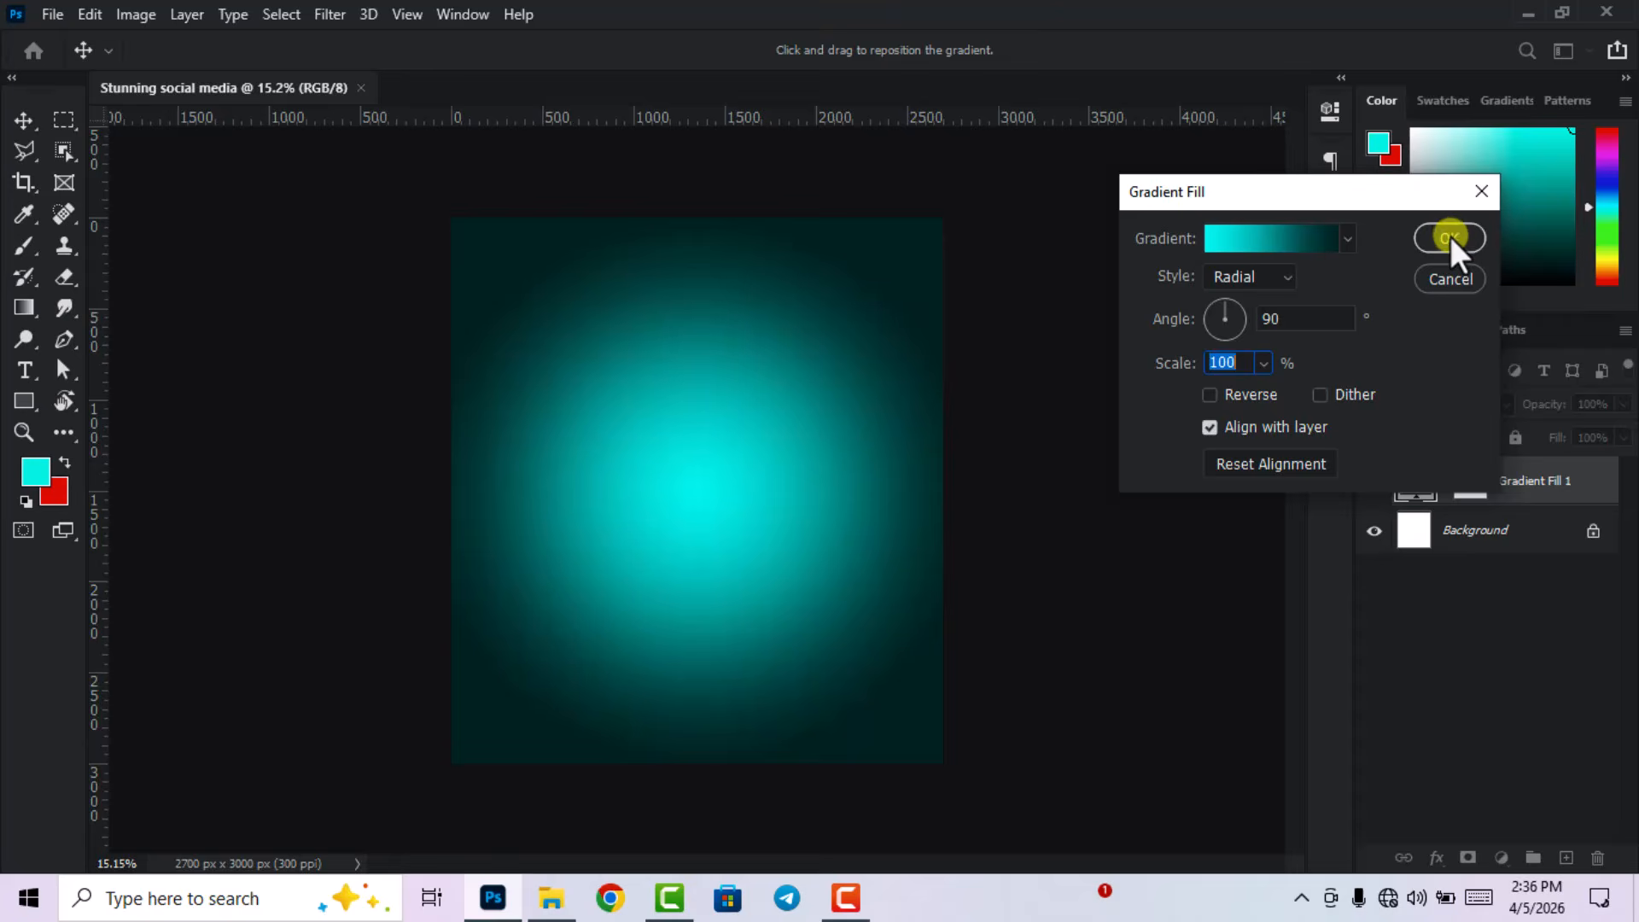
- Convert the gradient layer to a Smart Object and set its Color Balance shadows yellow-blue level to 13
right_click(1504, 483)
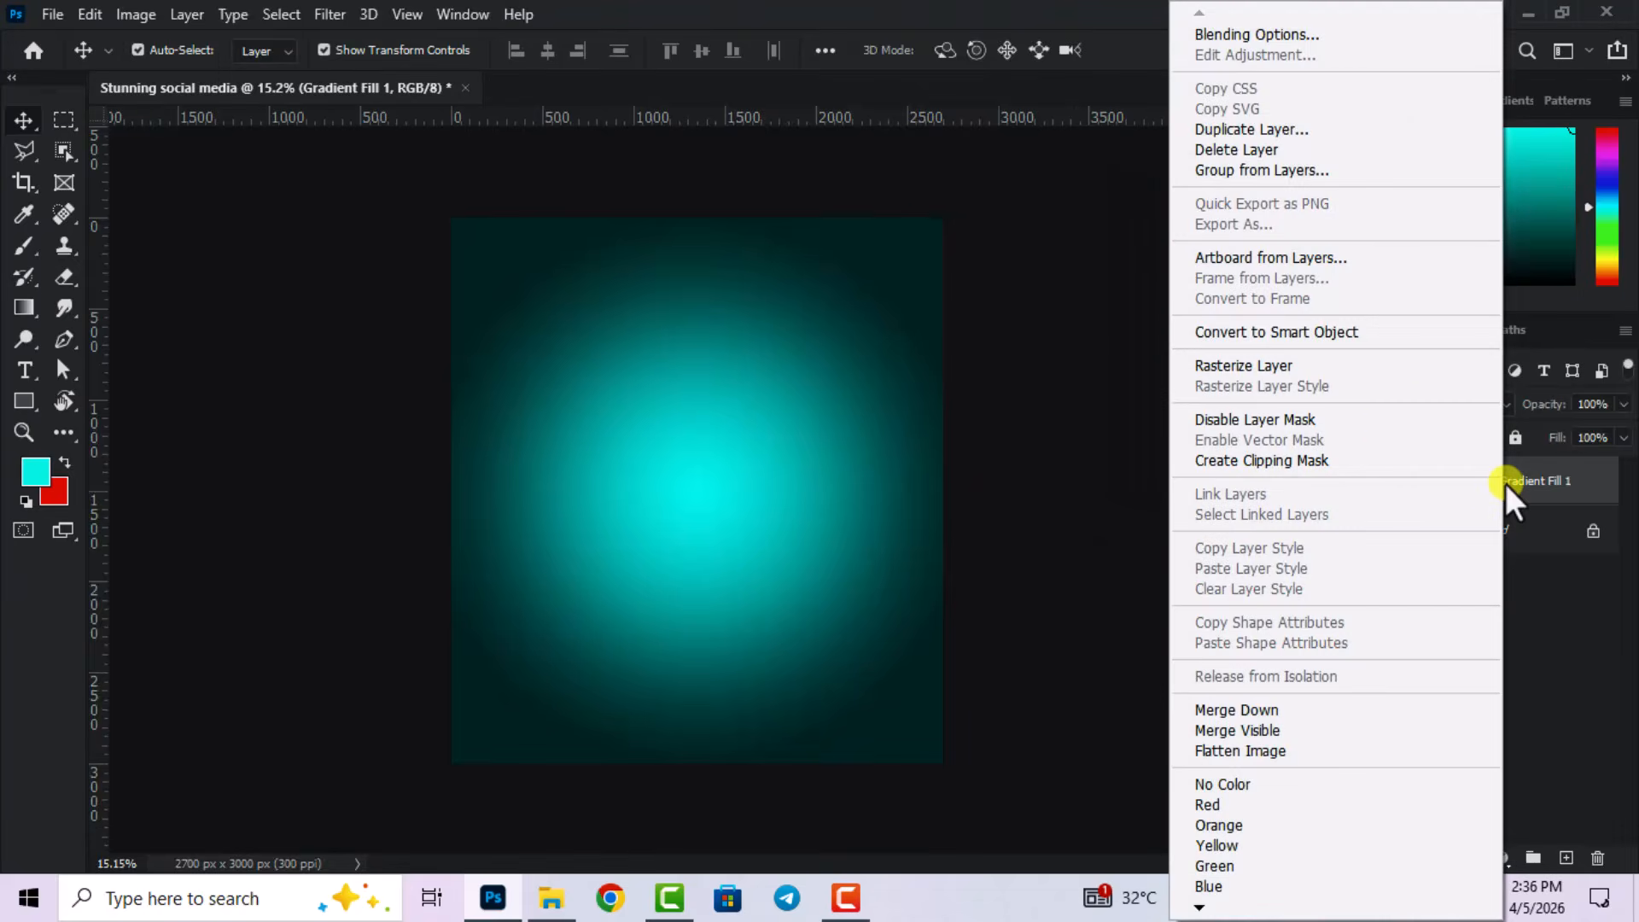
left_click(1296, 333)
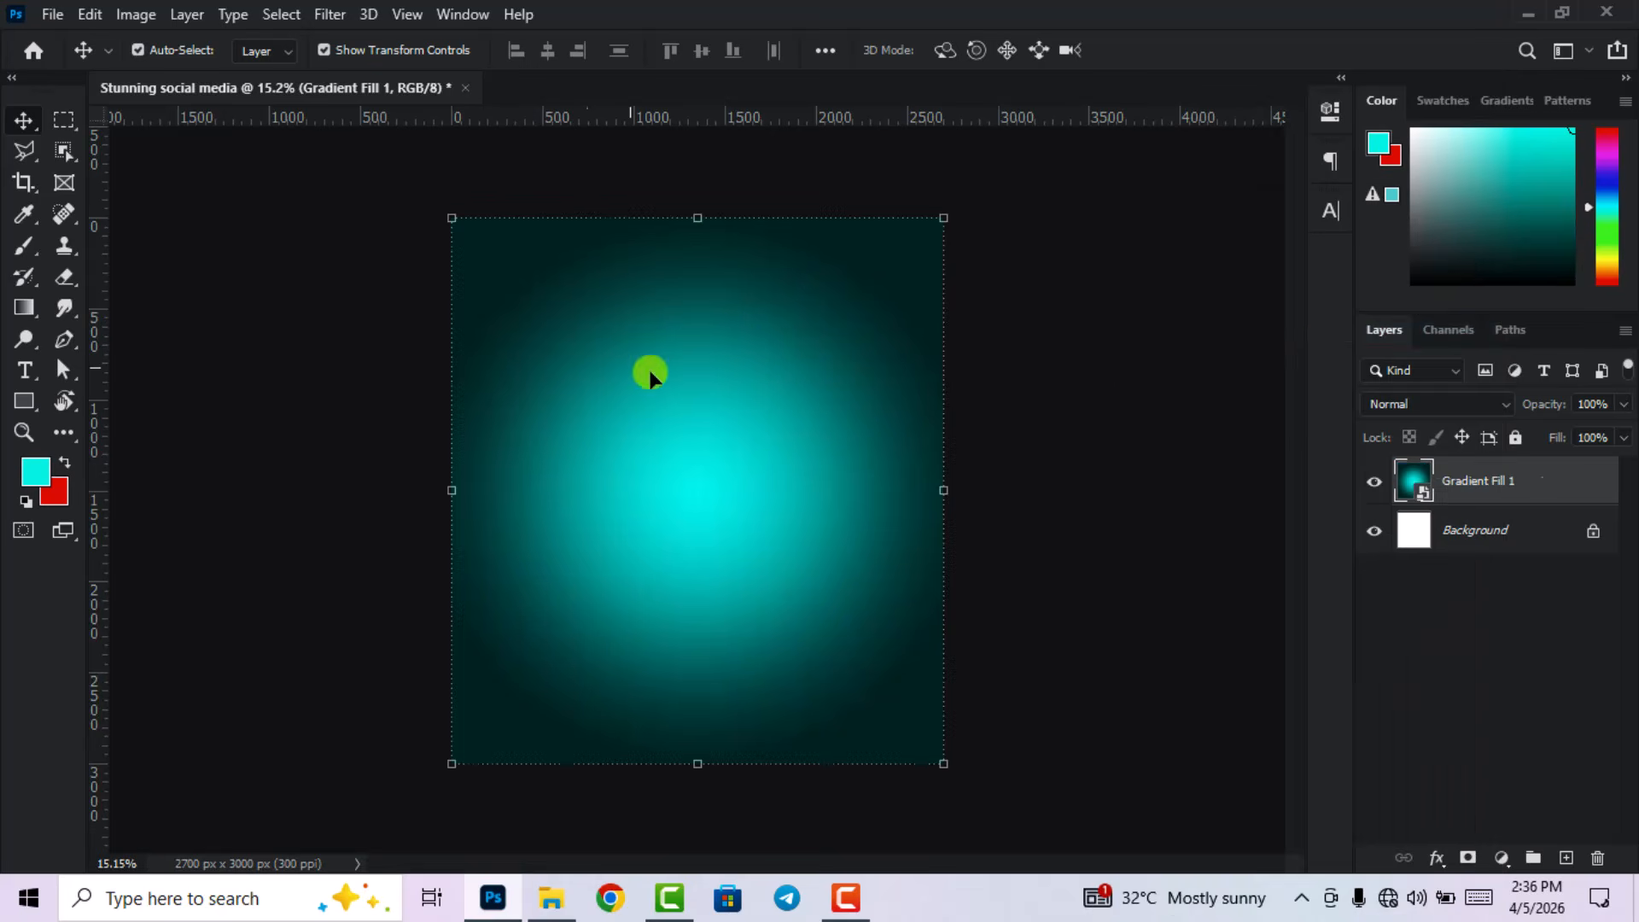
left_click(133, 14)
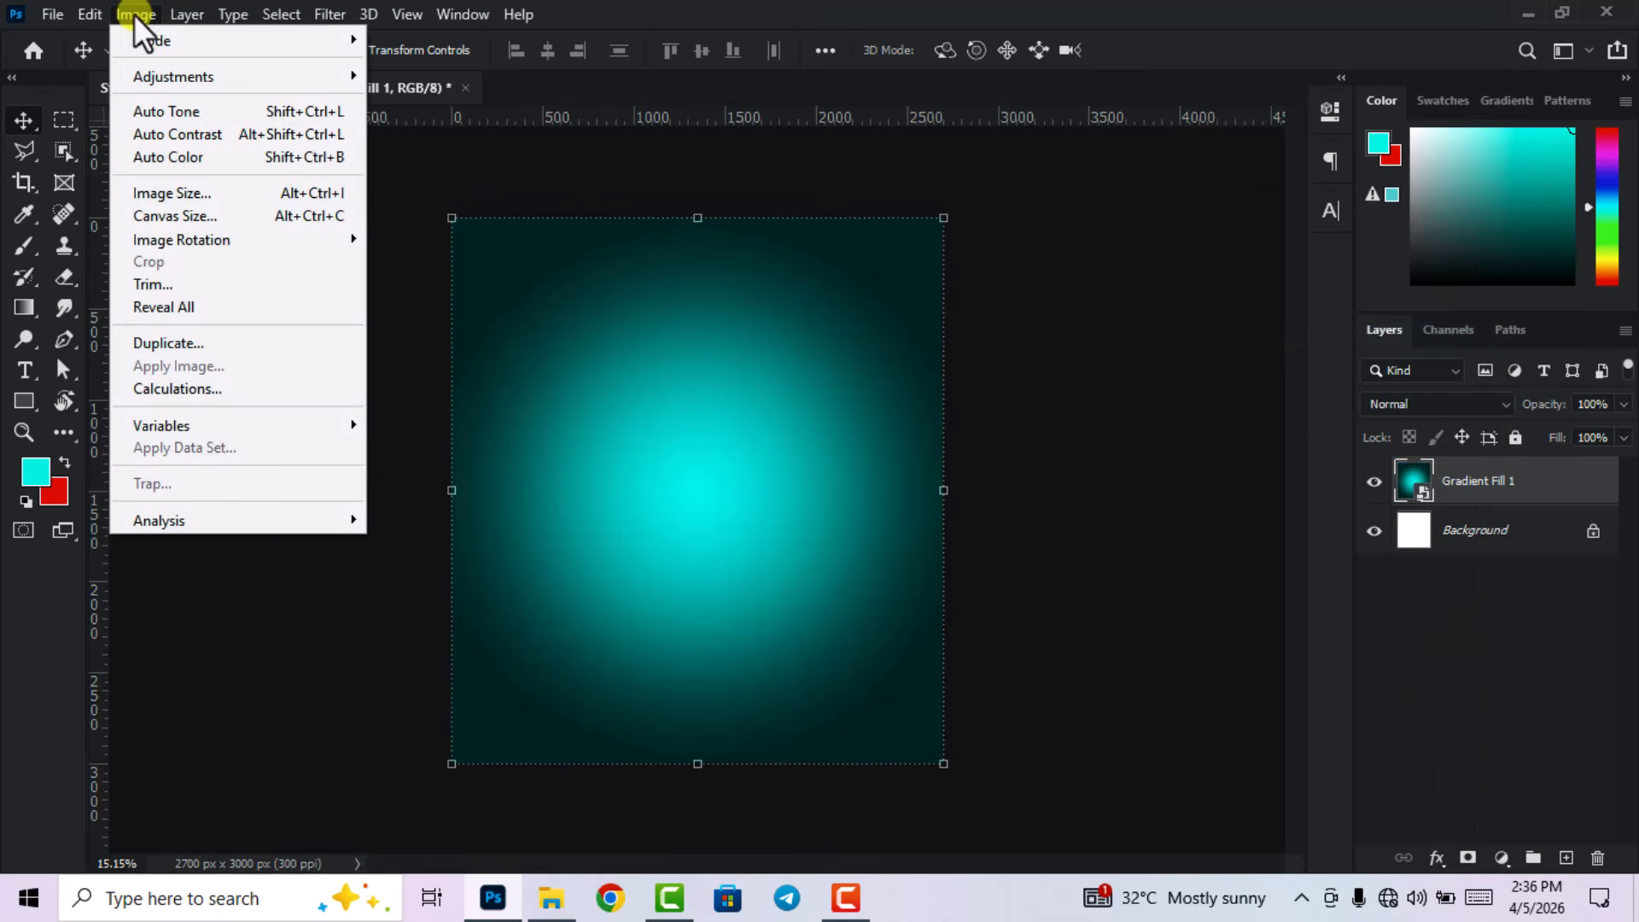
mouse_move(157, 77)
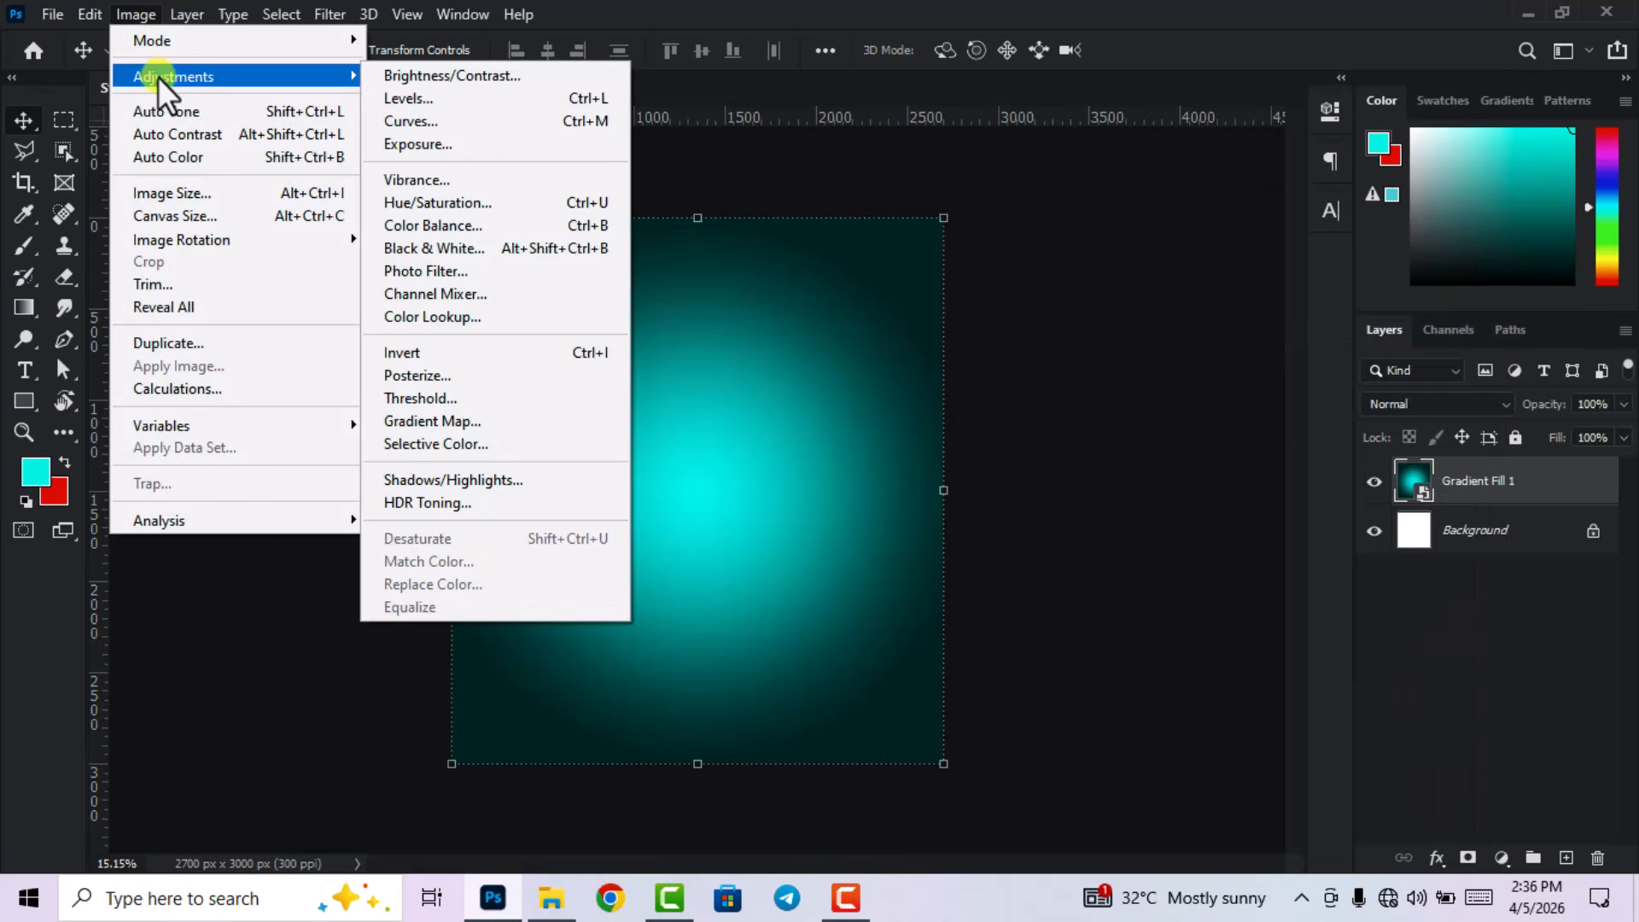
left_click(493, 223)
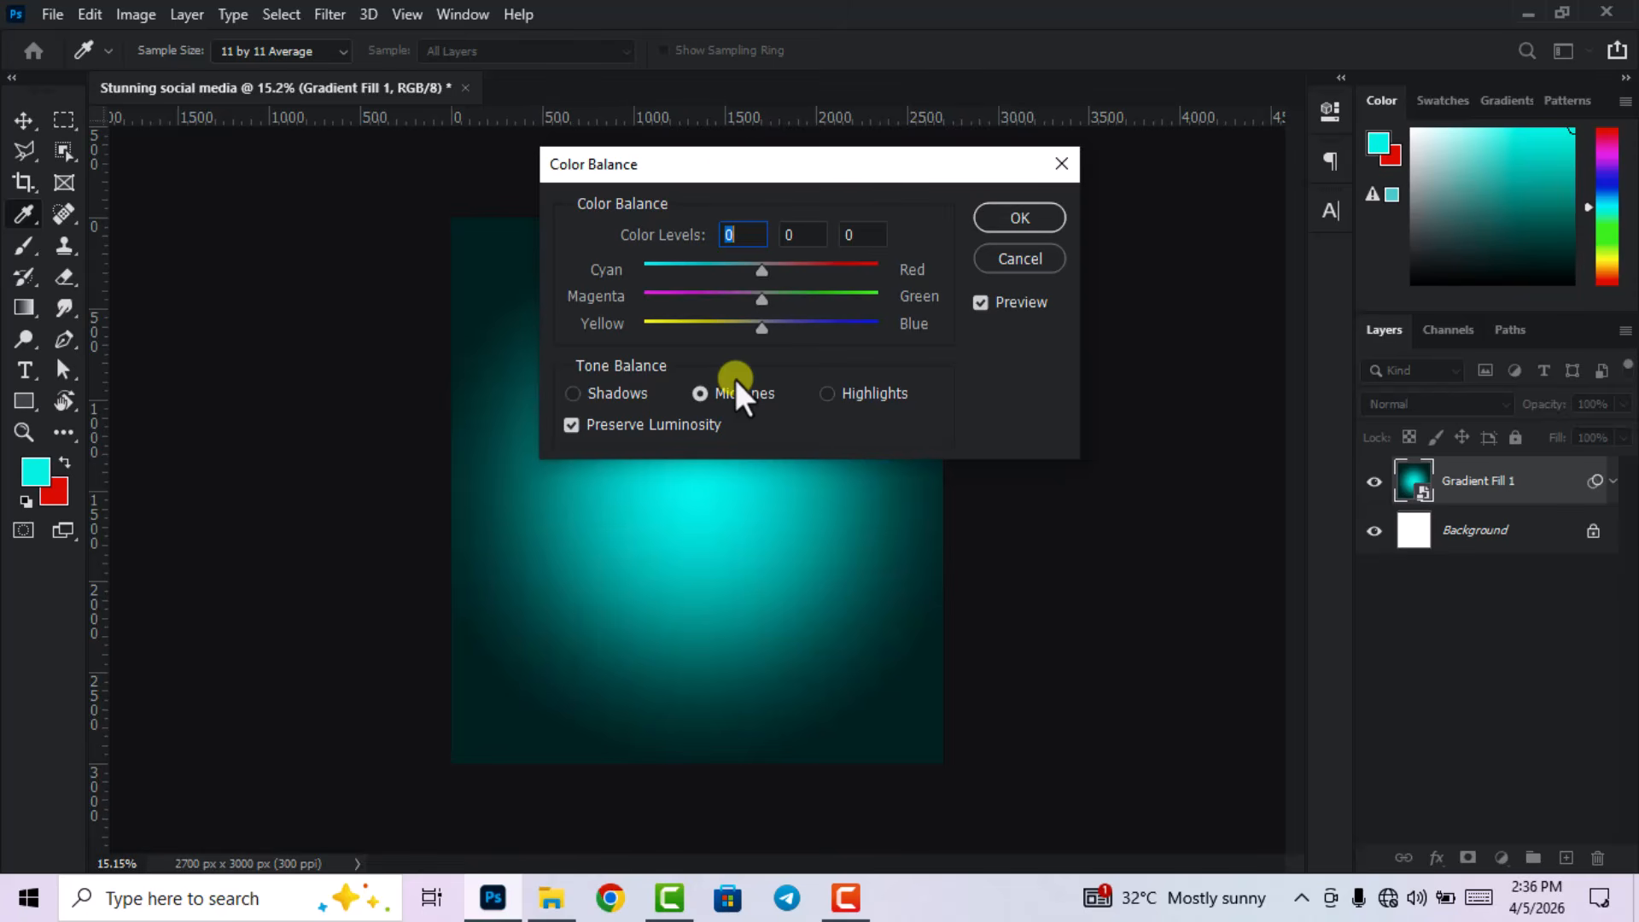
left_click(573, 393)
left_click(849, 233)
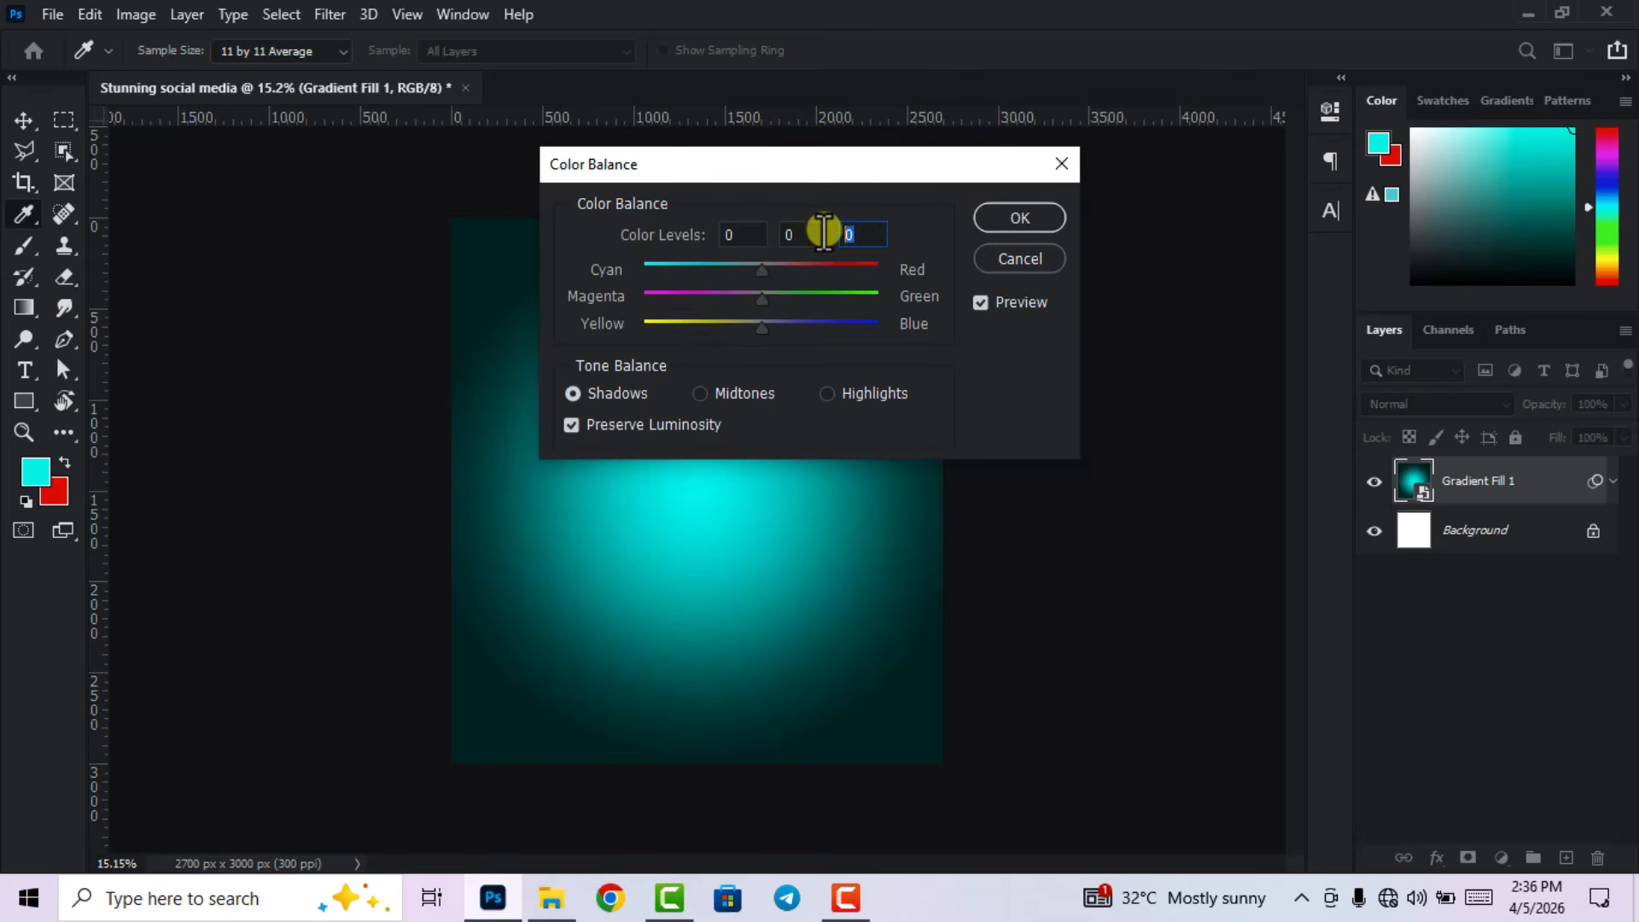
type("12")
key("BackSpace")
type("3")
- Set the Color Balance midtones cyan-red level to +44 and the highlights yellow-blue level to -15, and apply the adjustment
left_click(700, 393)
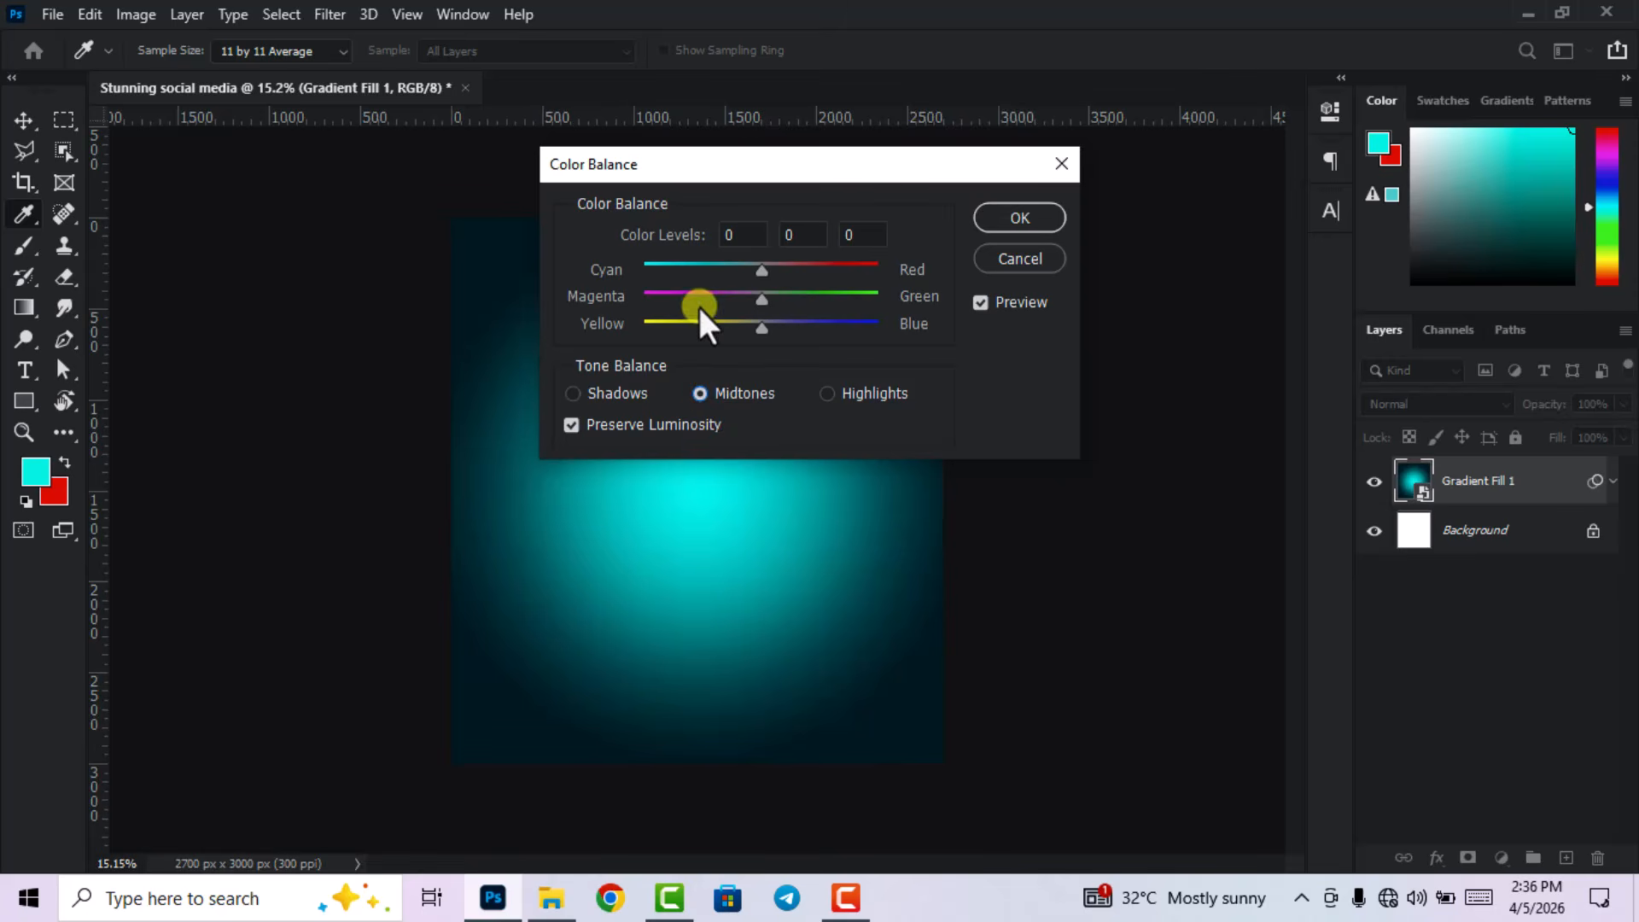
double_click(738, 239)
type("+44")
left_click(828, 393)
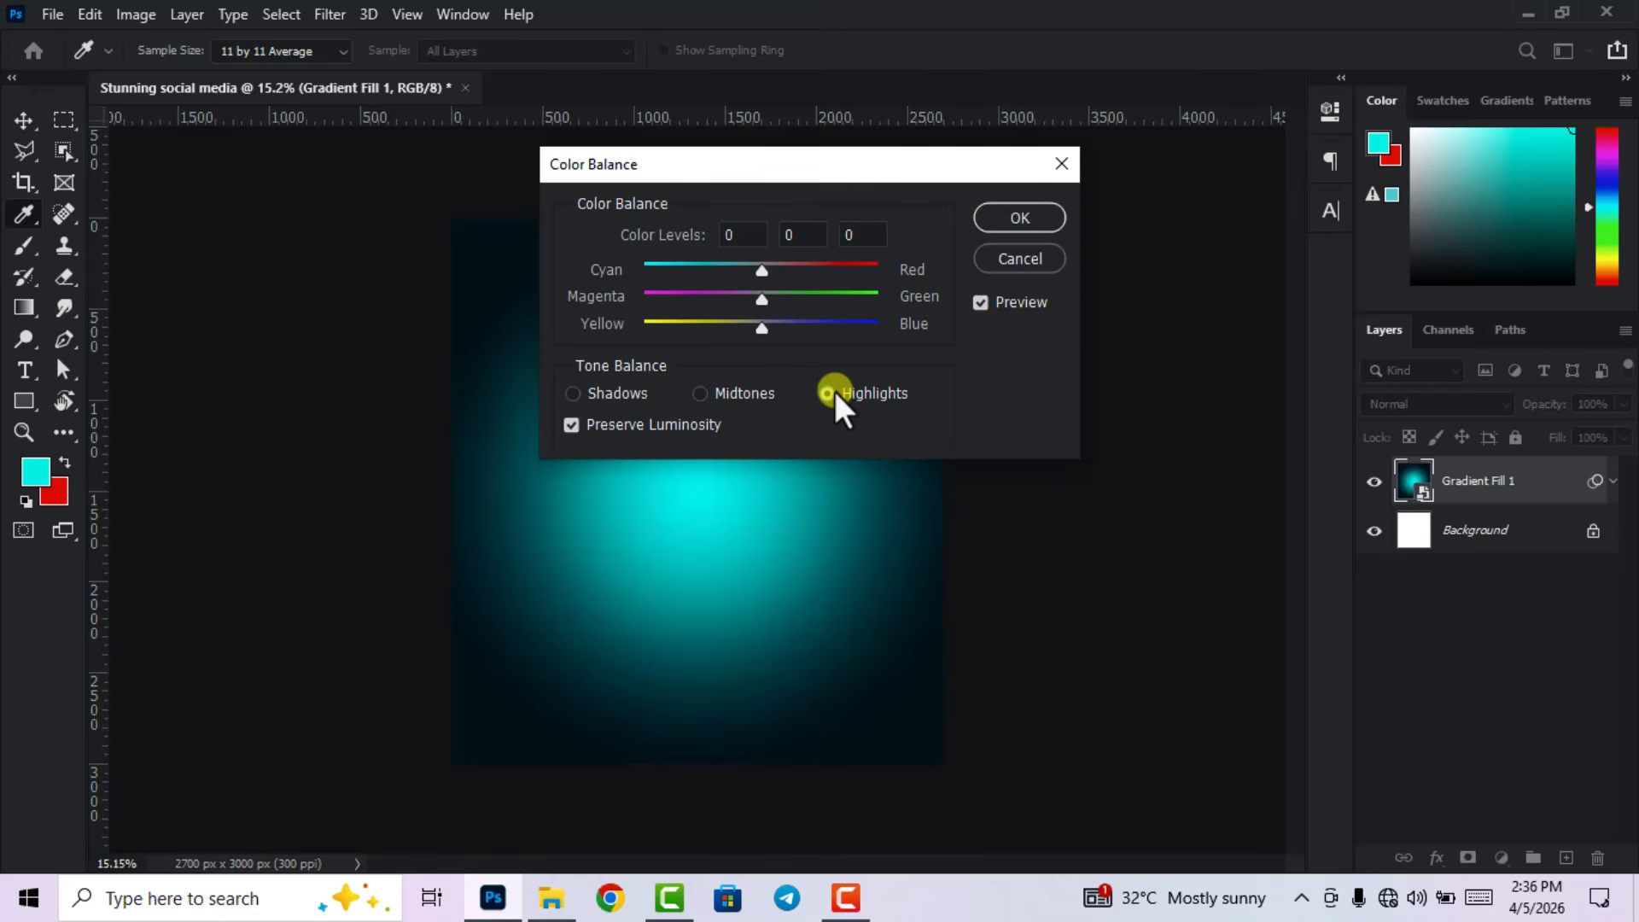
double_click(856, 236)
type("-15")
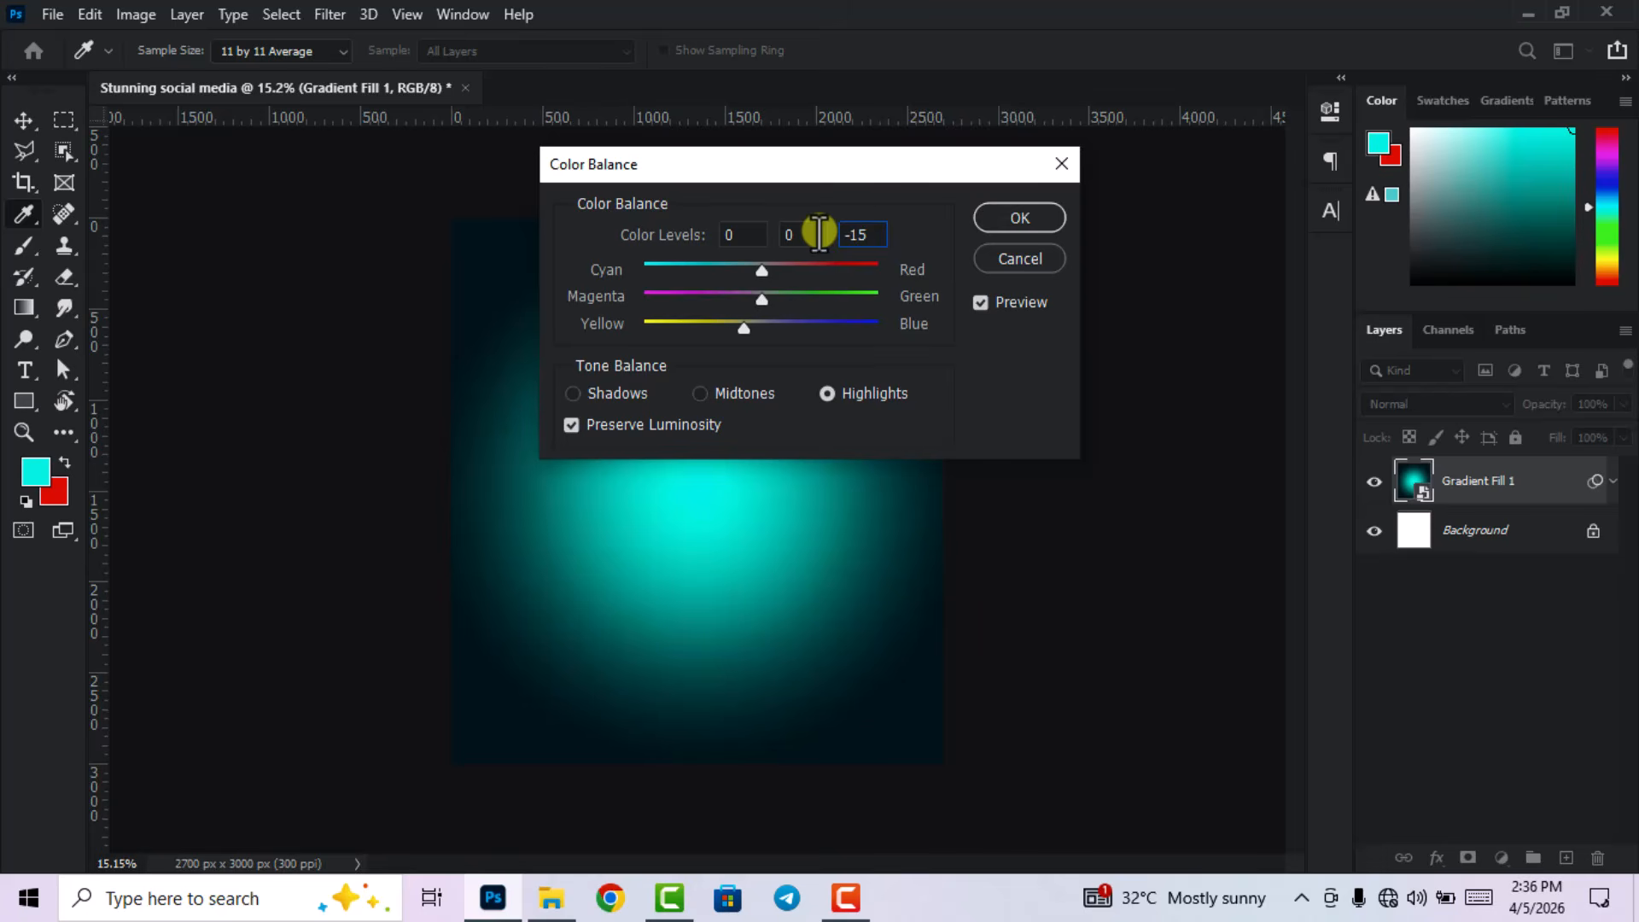
left_click(1017, 219)
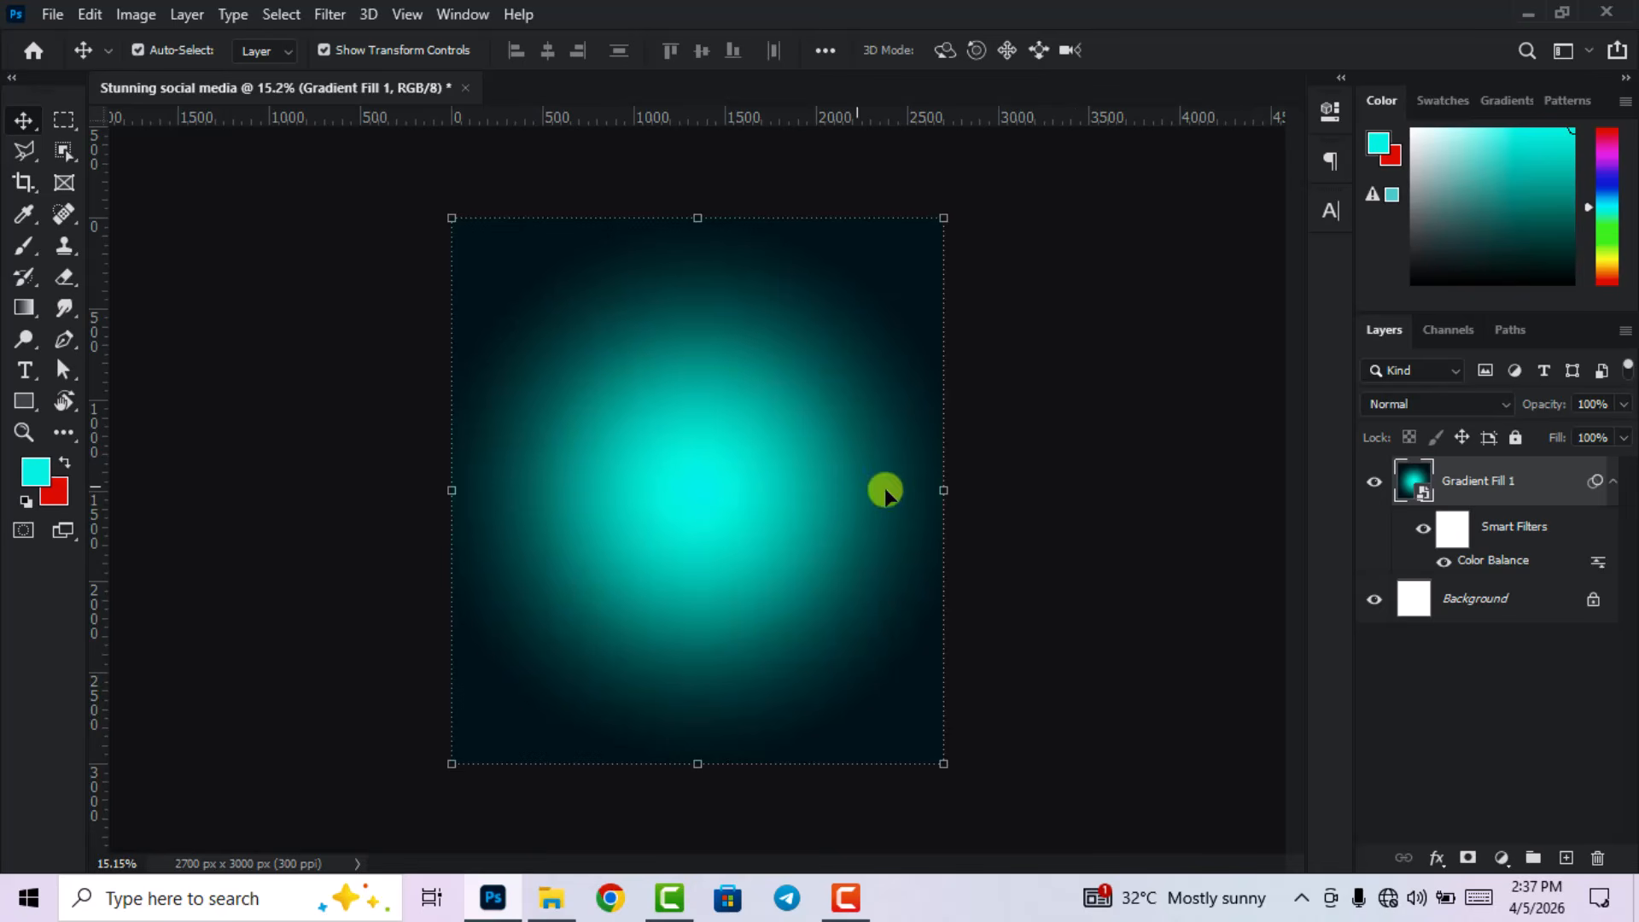
- Open the Liquify filter on the gradient layer with the warp brush at size 1000, density 100 and pressure 91
left_click(328, 14)
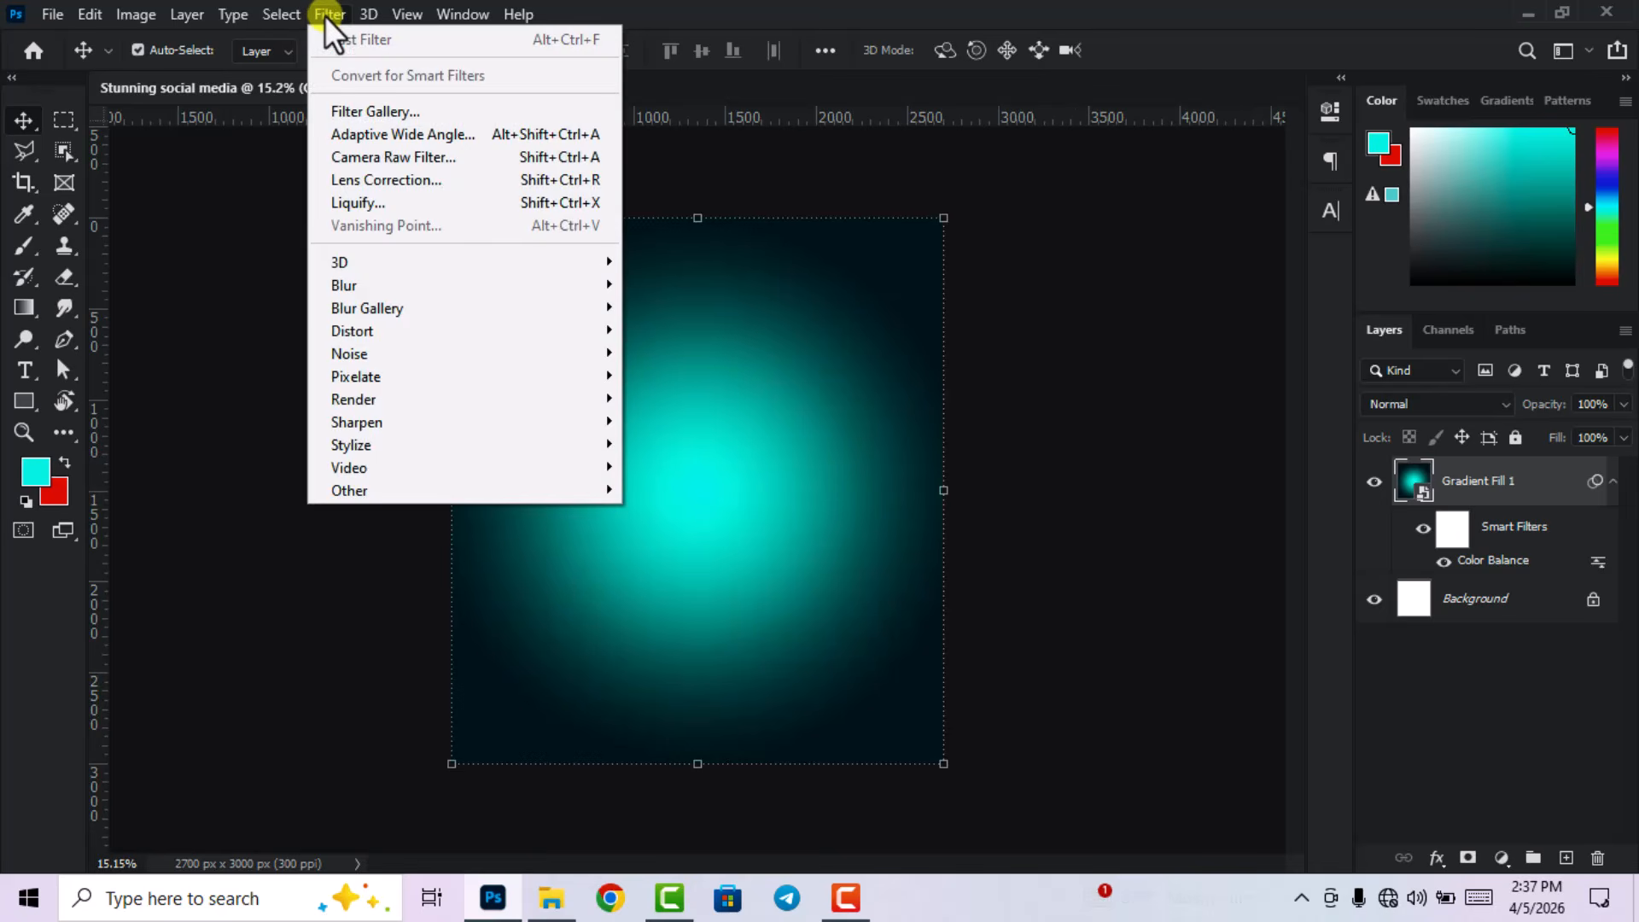
left_click(426, 203)
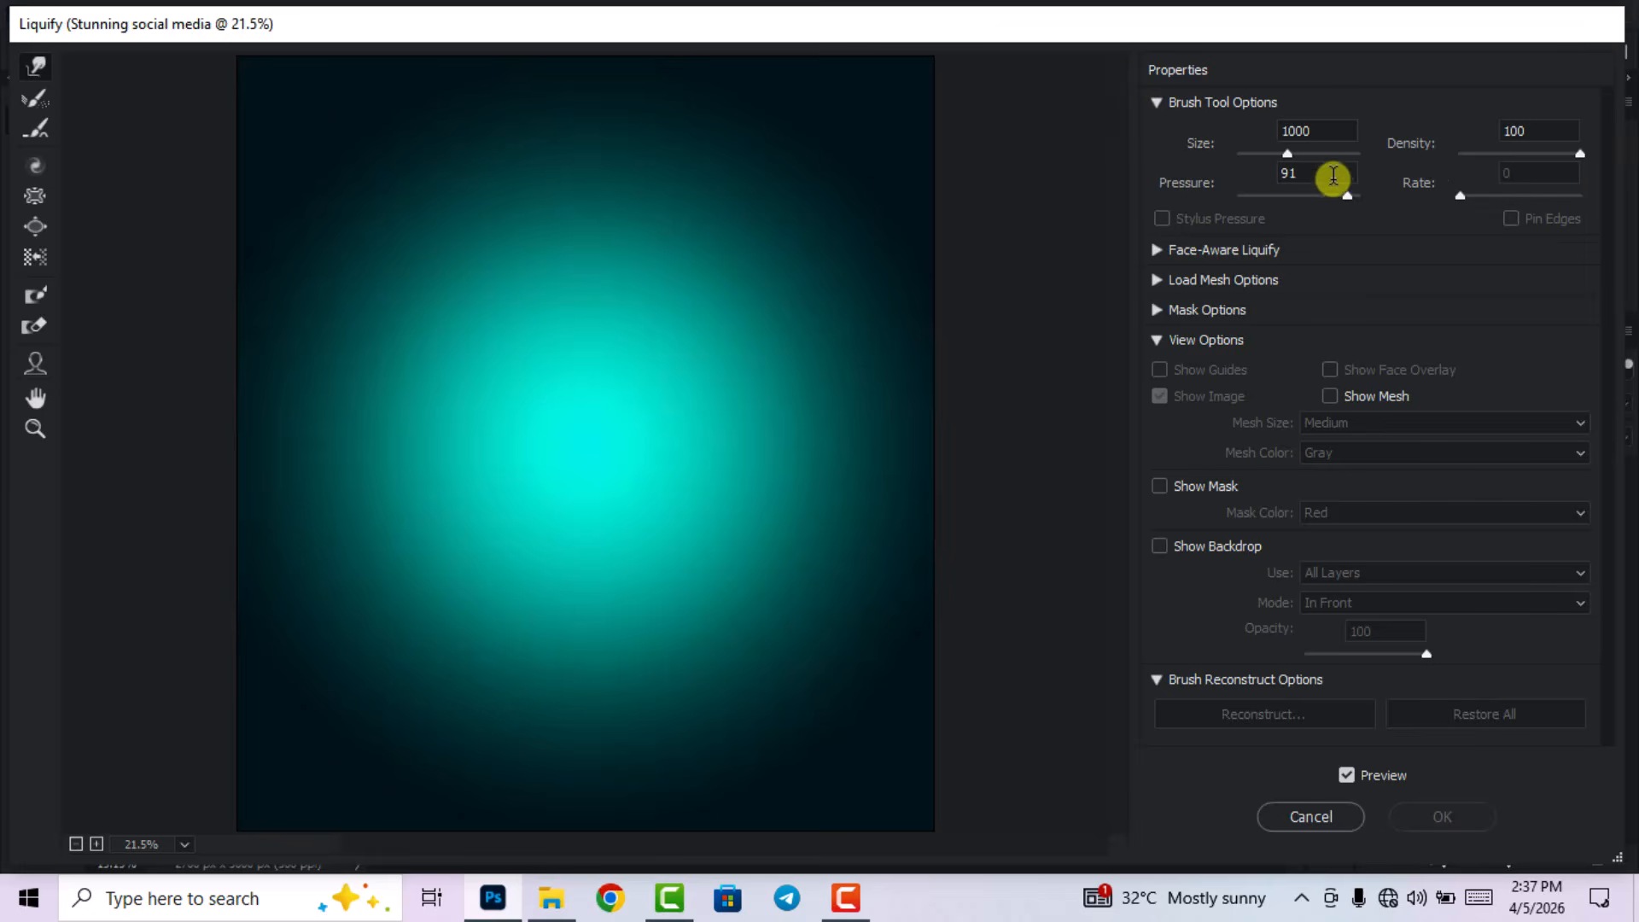
left_click_drag(1336, 132, 1261, 131)
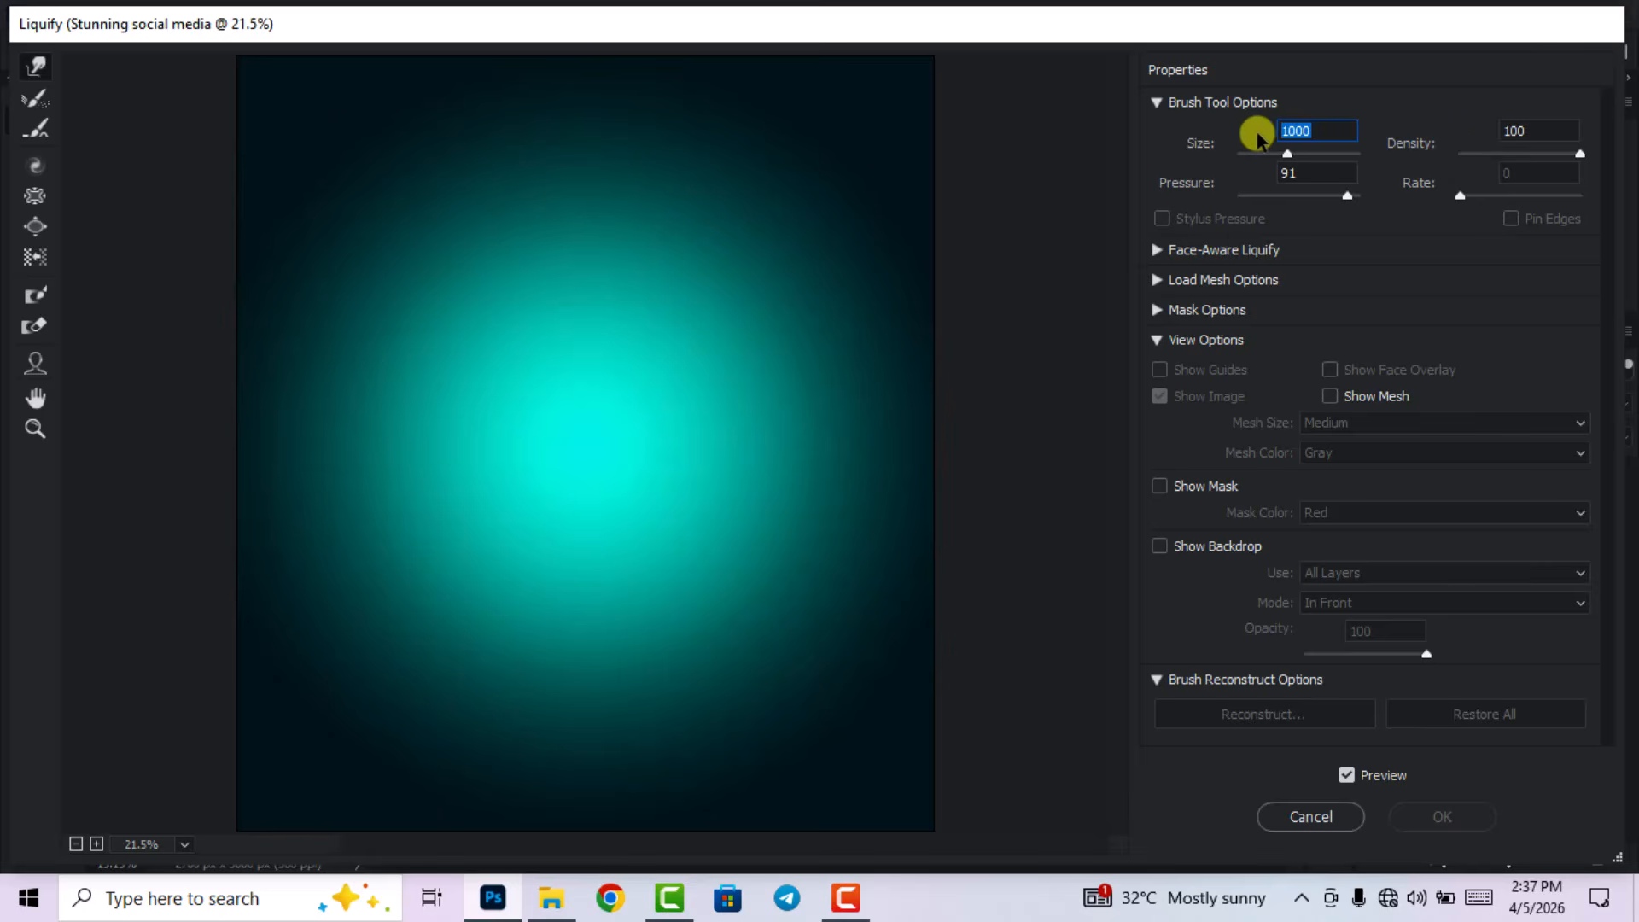
left_click_drag(1535, 132, 1494, 141)
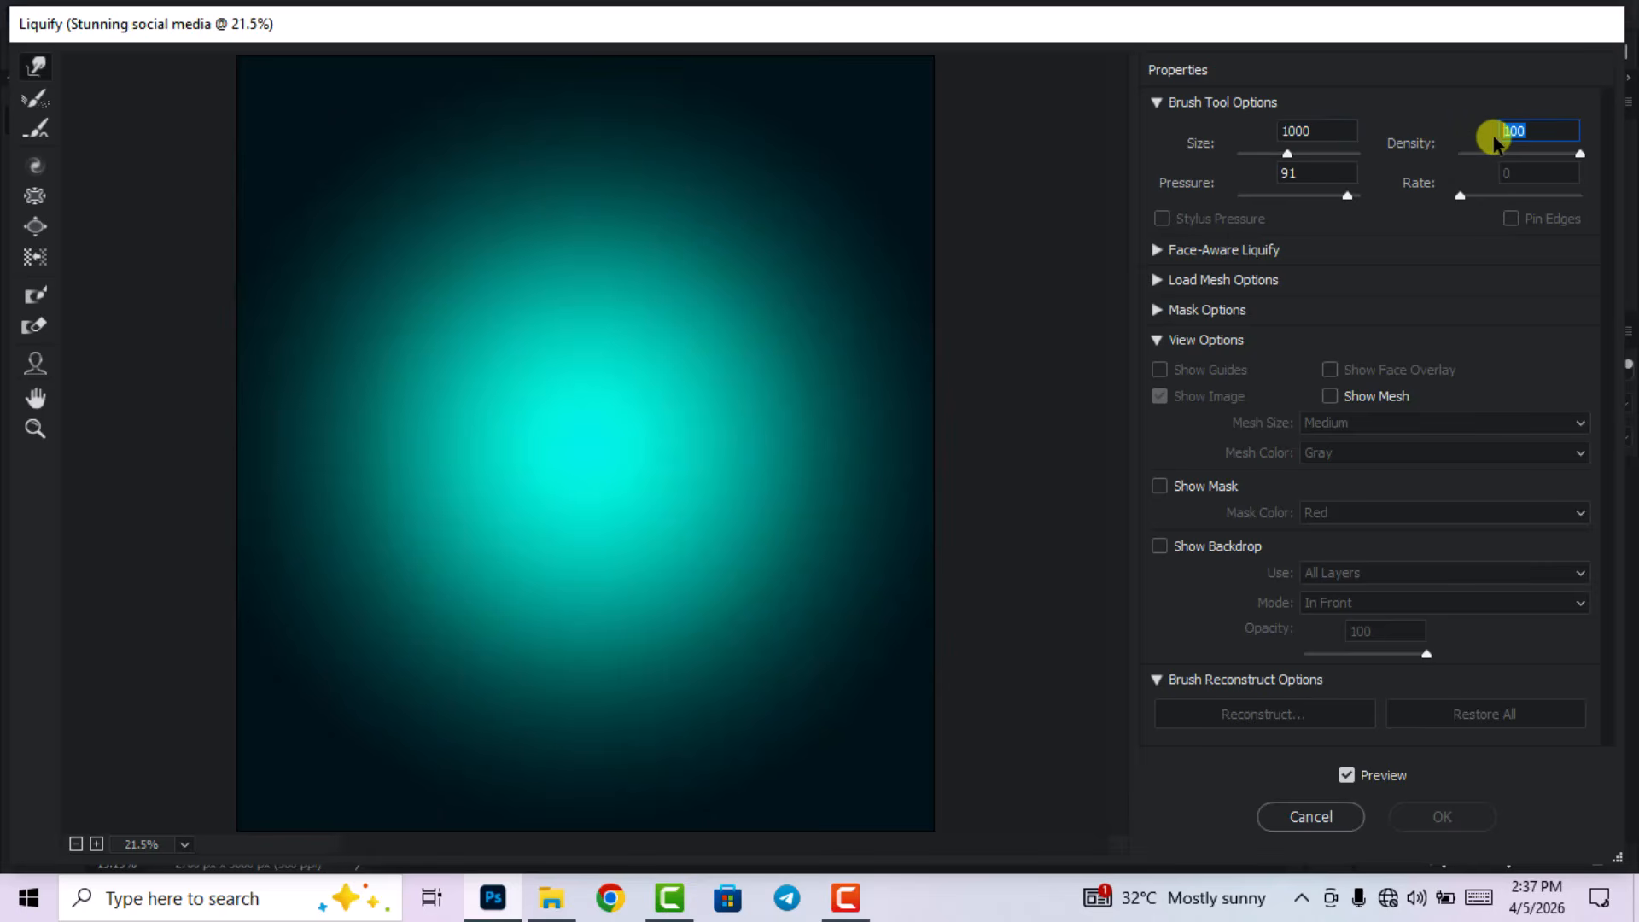
left_click_drag(1309, 175, 1252, 175)
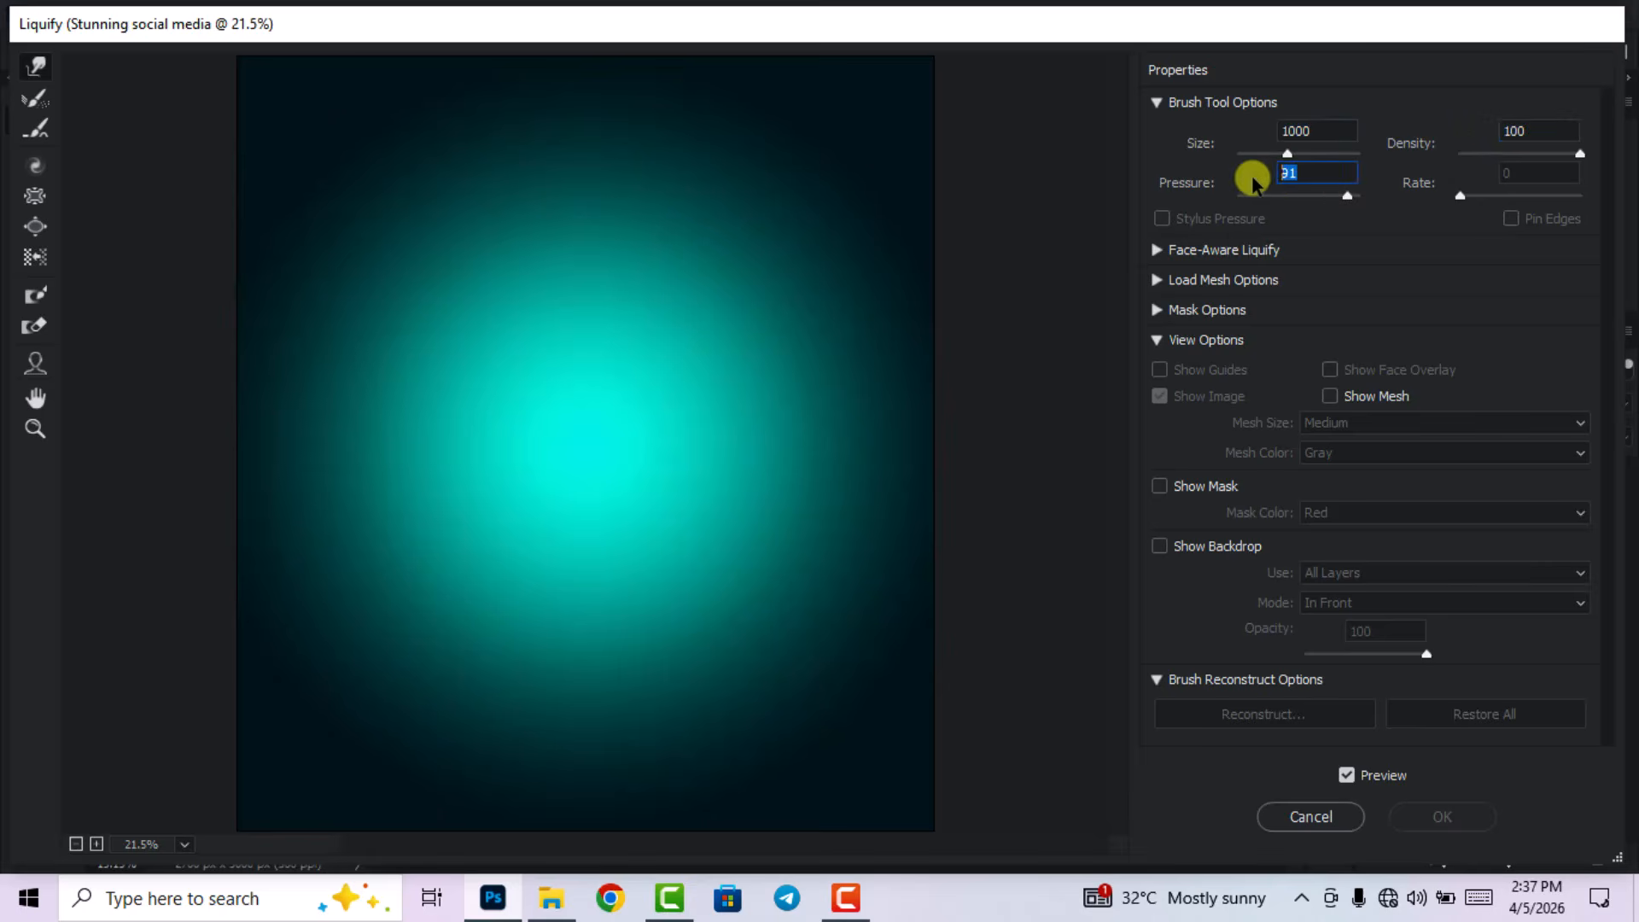
left_click(1332, 172)
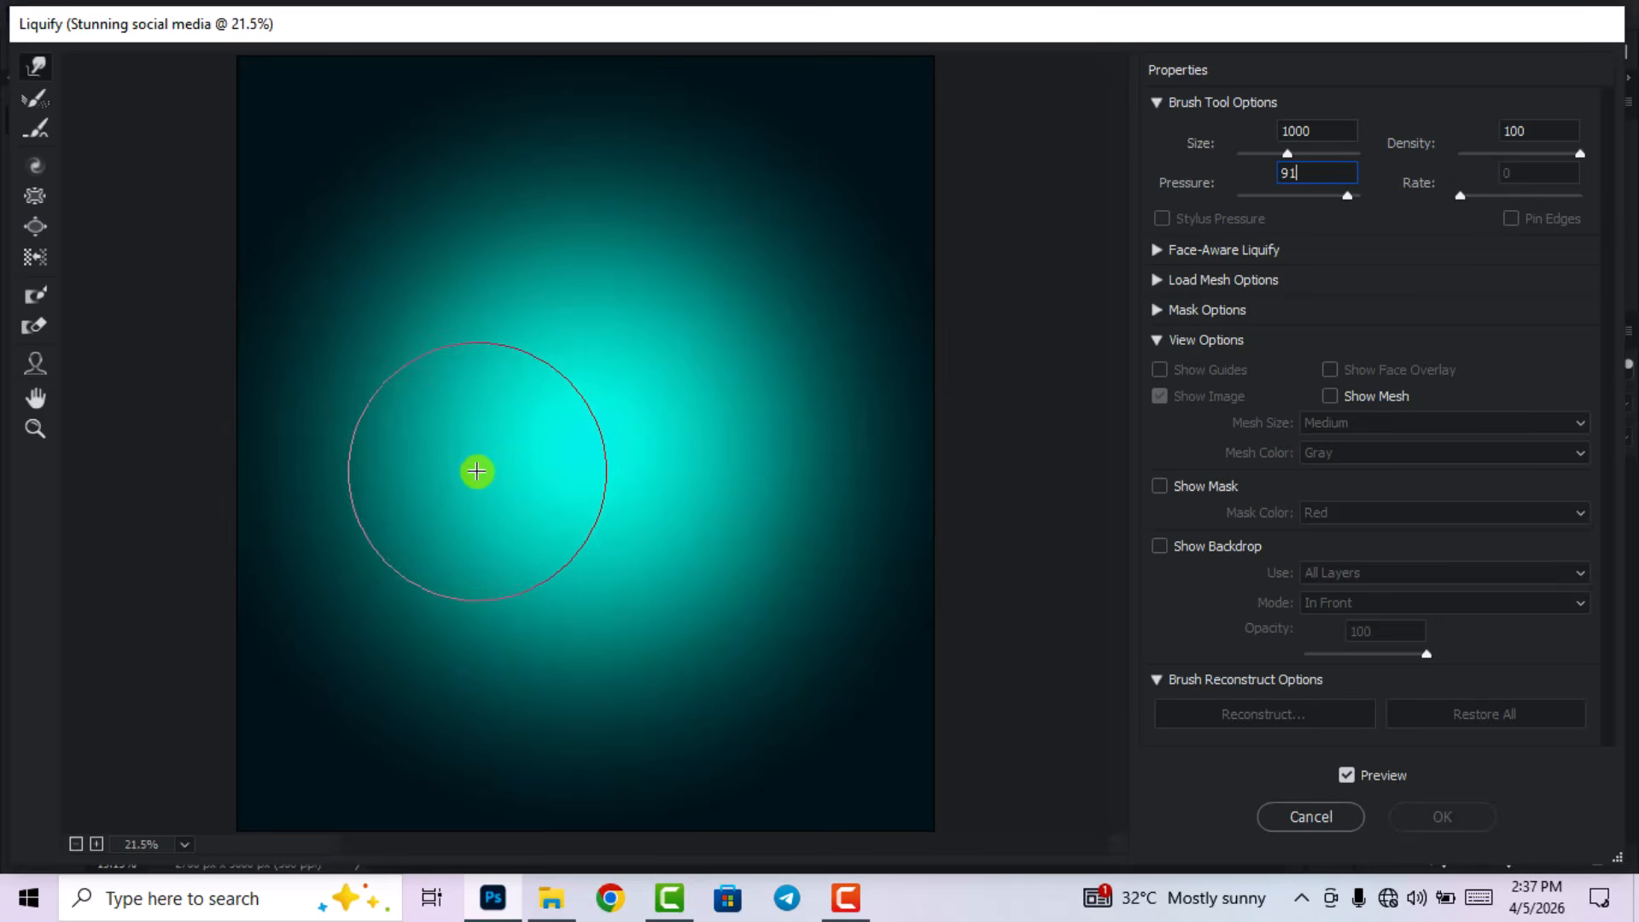
- Warp the gradient's bright centre into a flowing S-shaped curve with the Liquify brush and apply the filter
mouse_move(597, 352)
left_mouse_down()
mouse_move(691, 290)
mouse_move(560, 410)
left_mouse_up()
left_click_drag(638, 334, 688, 280)
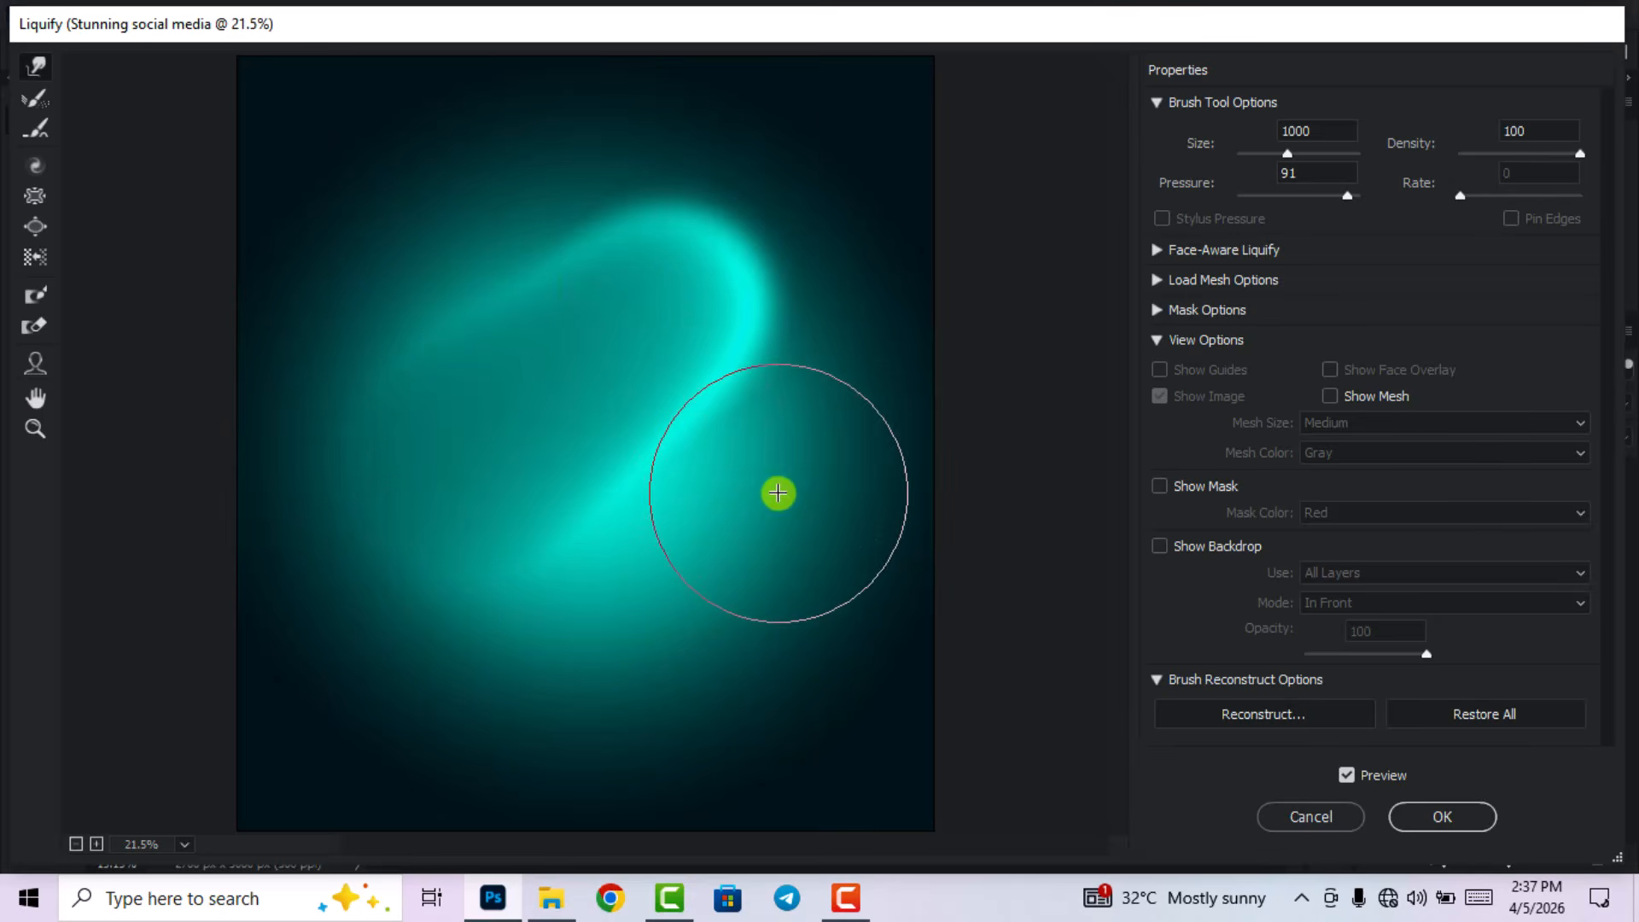
left_click_drag(757, 502, 519, 611)
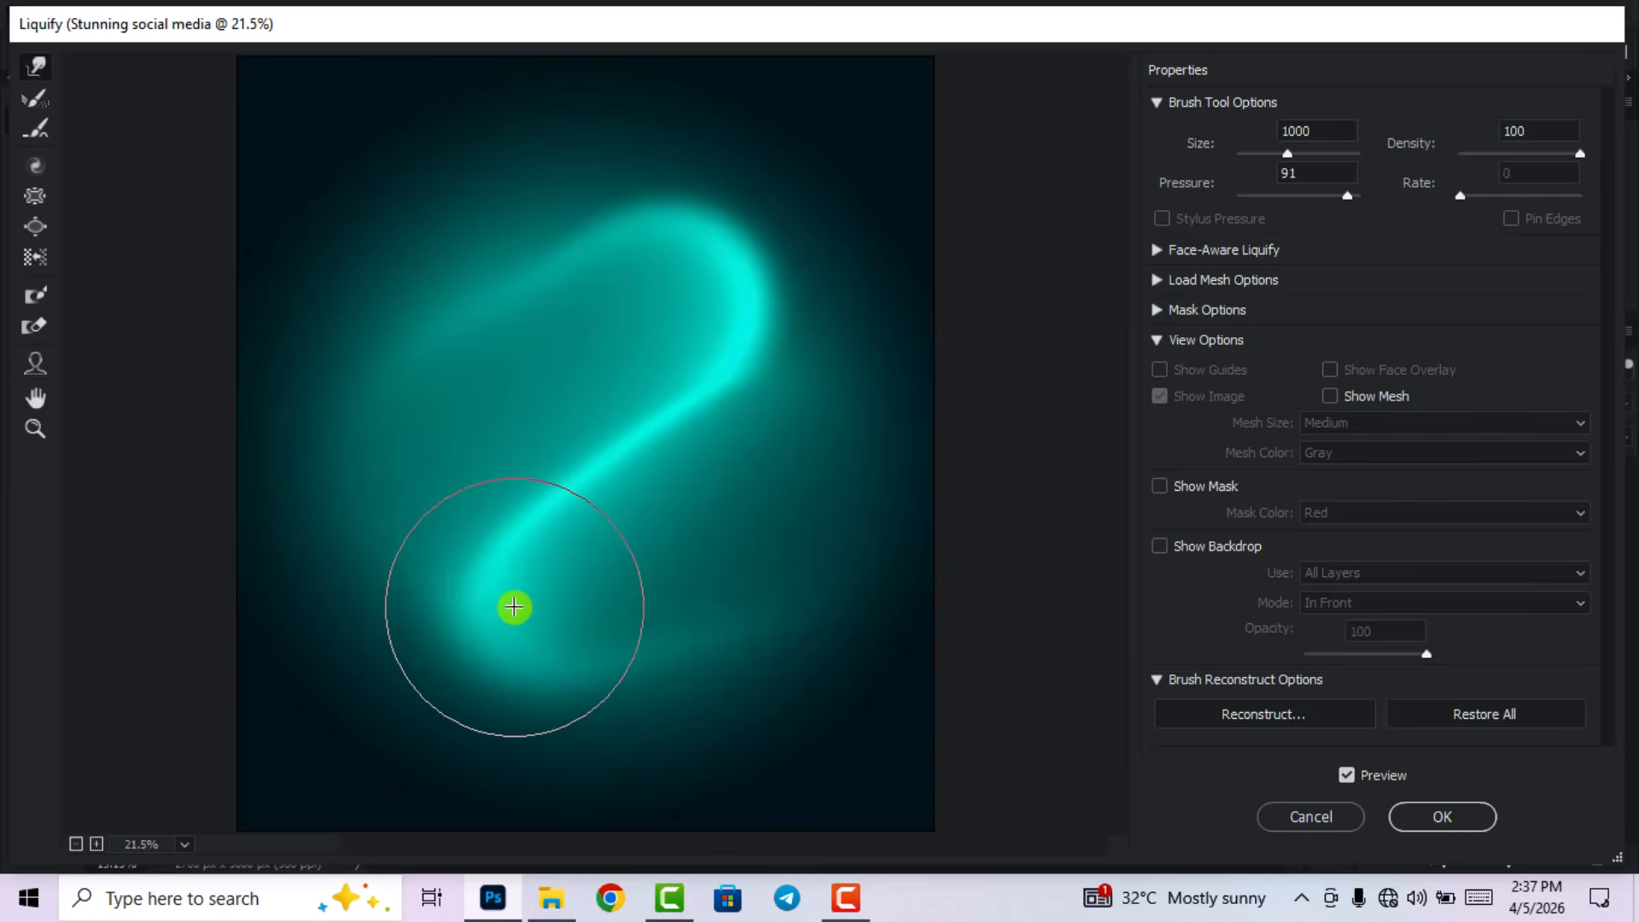
left_click(1463, 821)
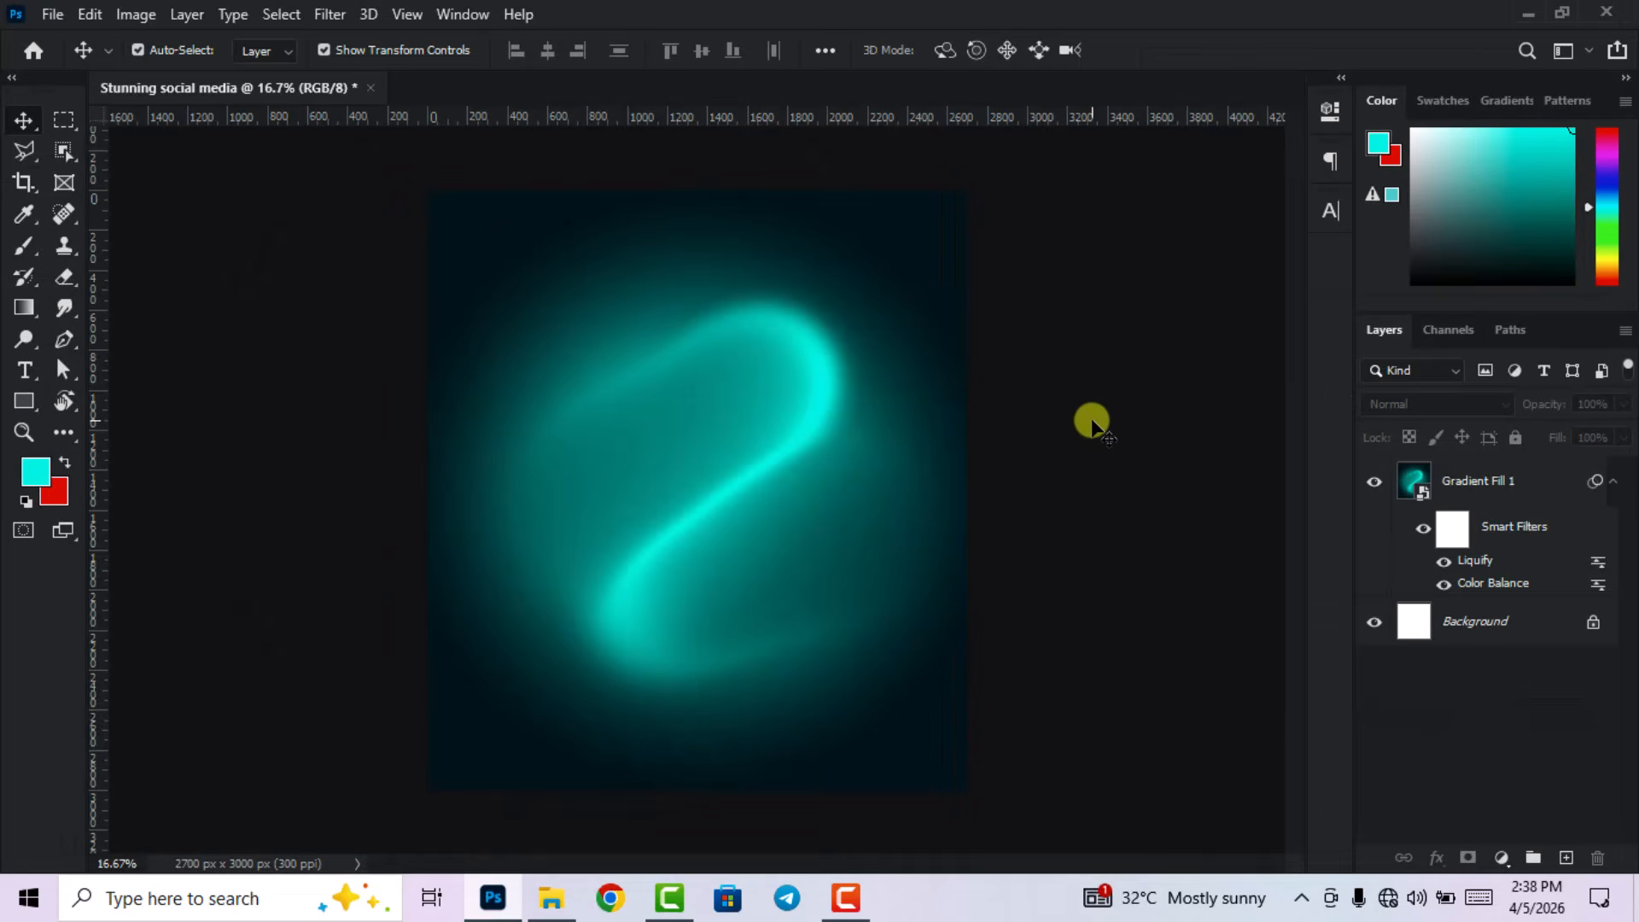
- Open the Filter Gallery on the gradient layer and choose the Glass filter with distortion 20, smoothness 10 and scaling 97%
left_click(1503, 483)
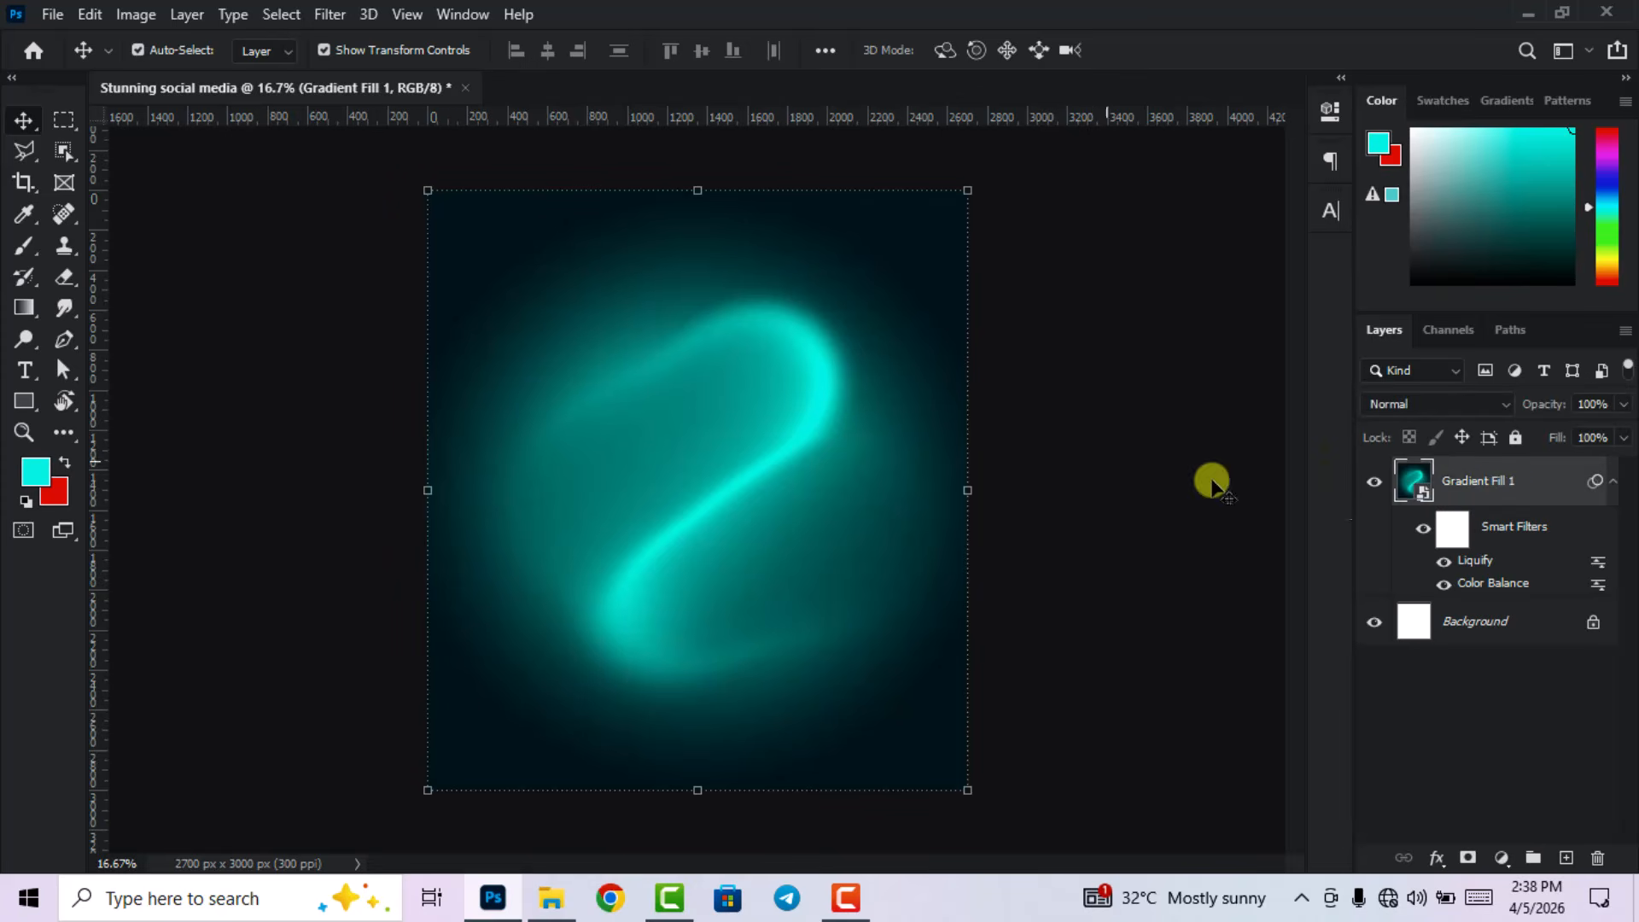
left_click(326, 13)
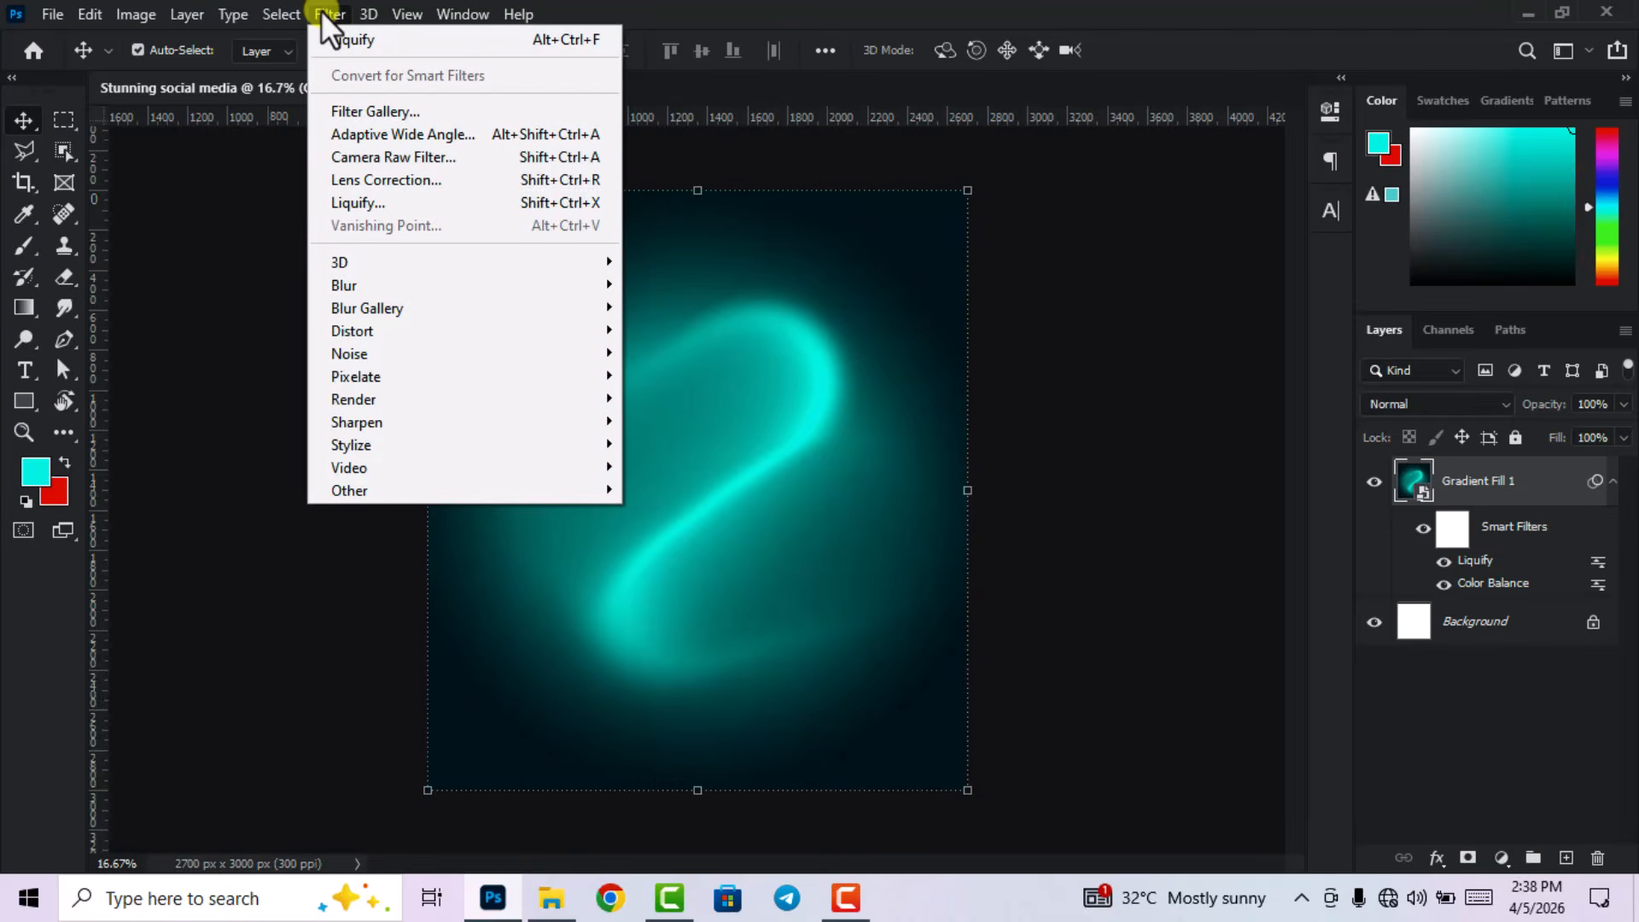
left_click(351, 111)
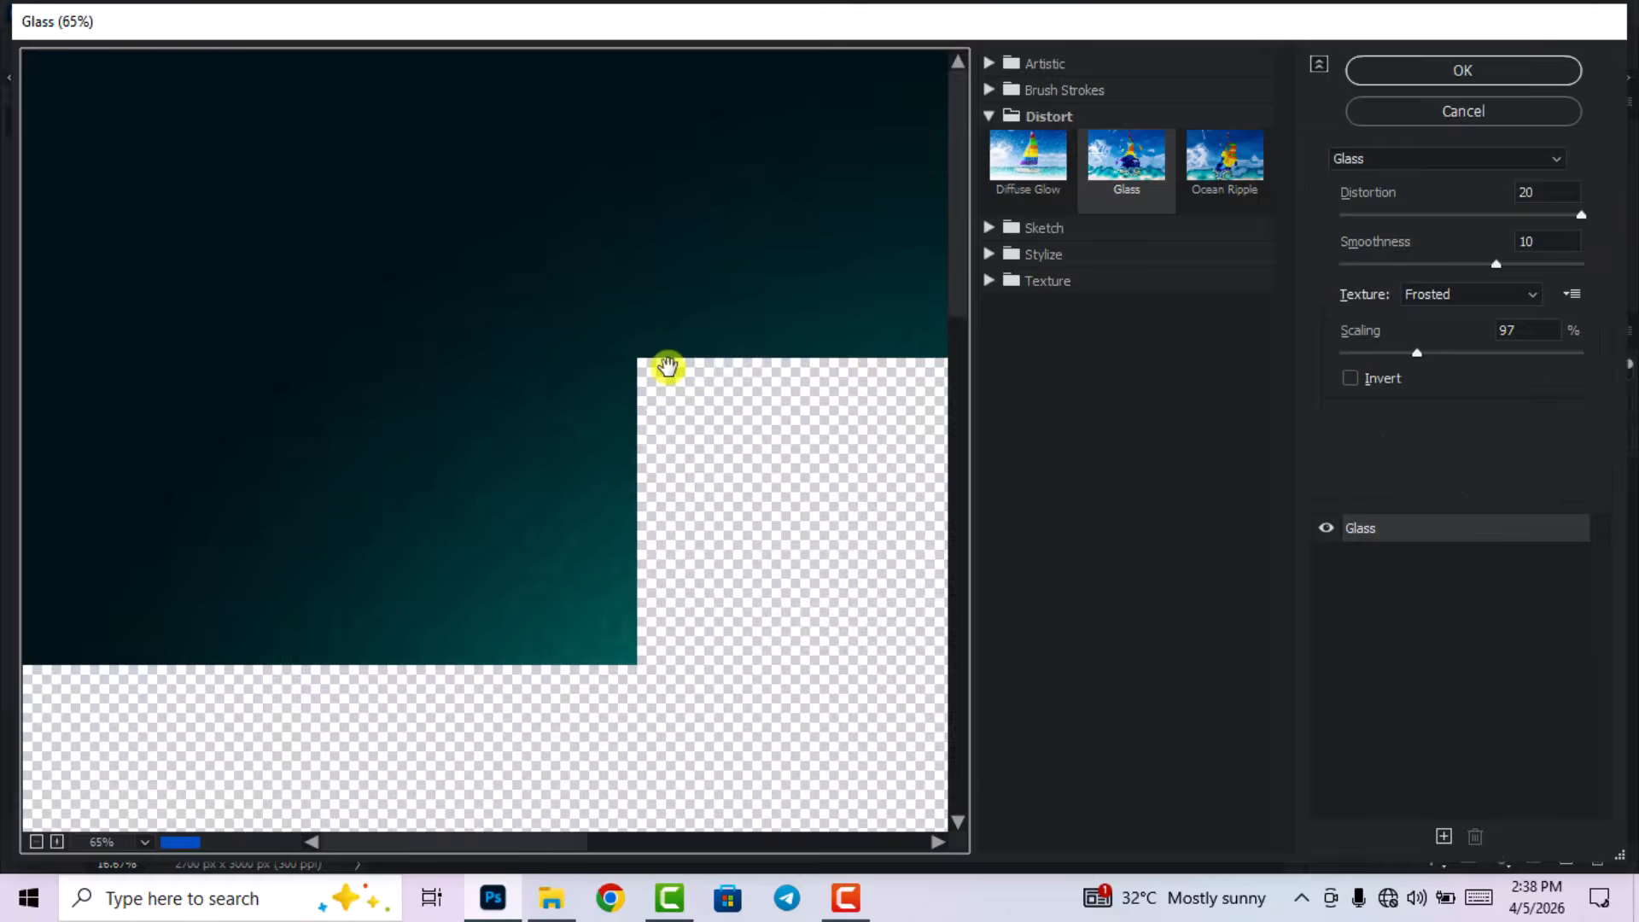
scroll(667, 367, "down", 6)
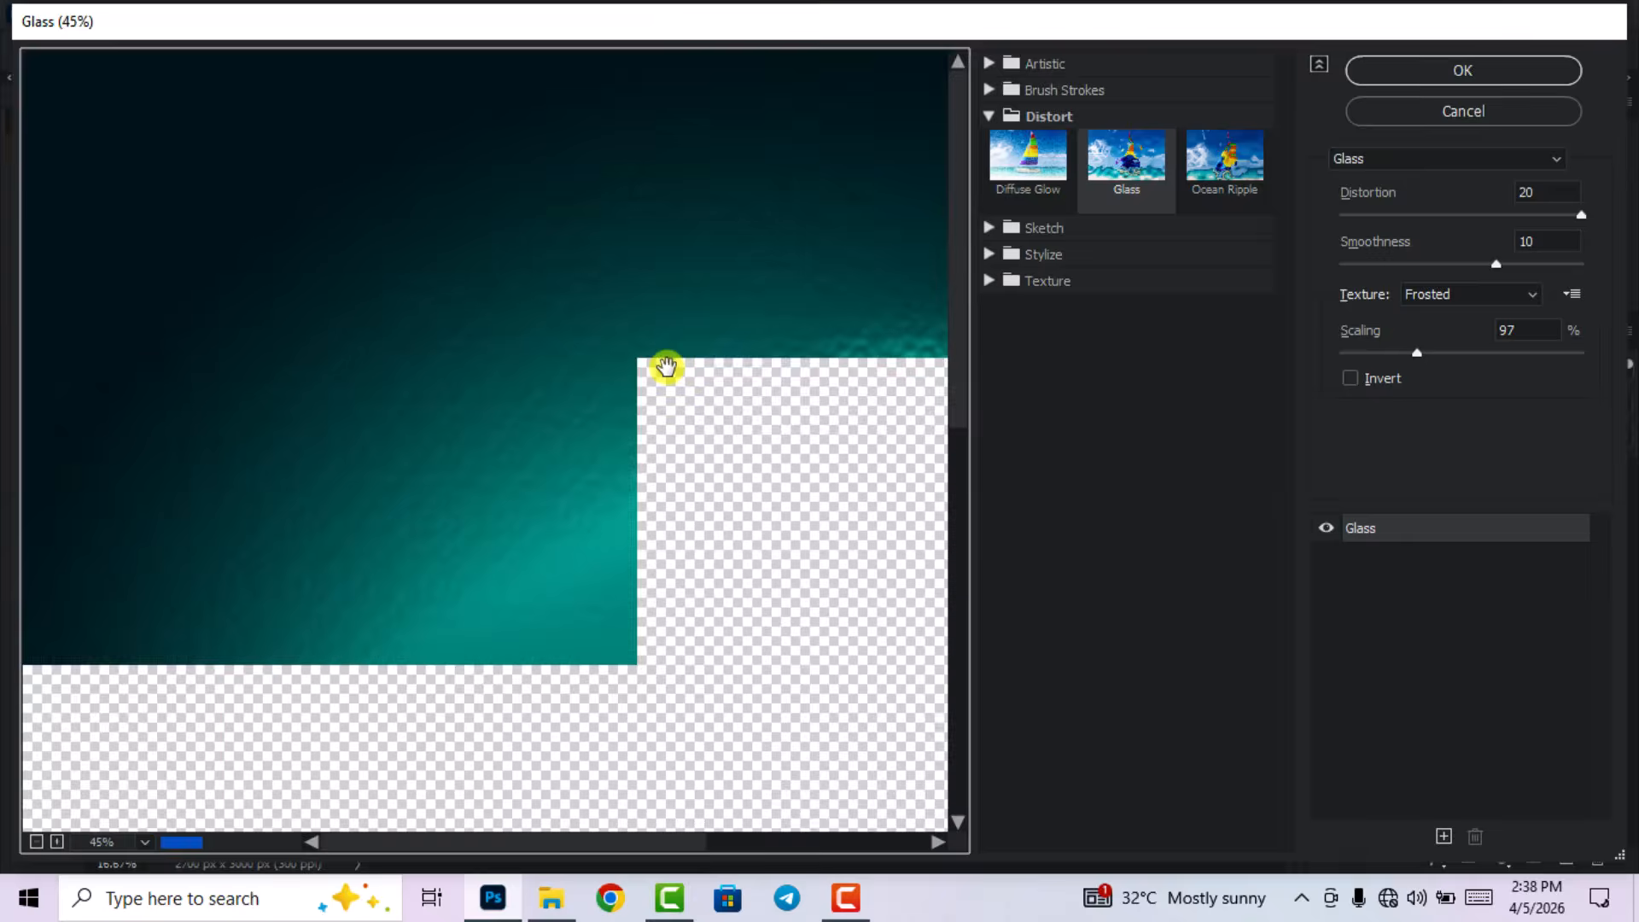
scroll(667, 368, "down", 3)
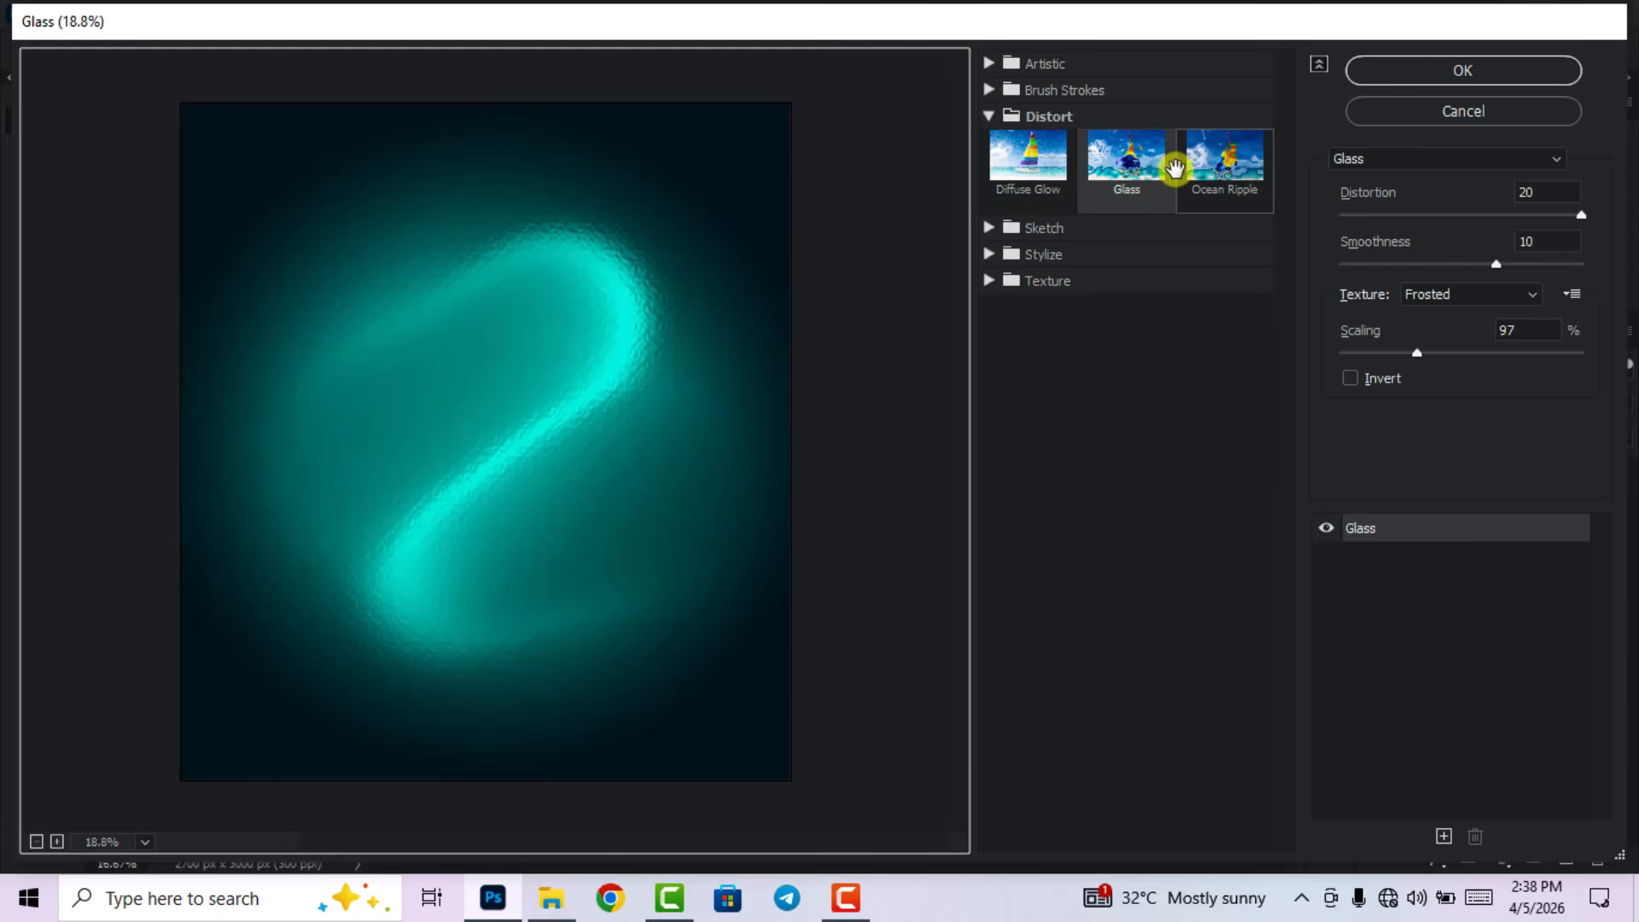
left_click(1107, 158)
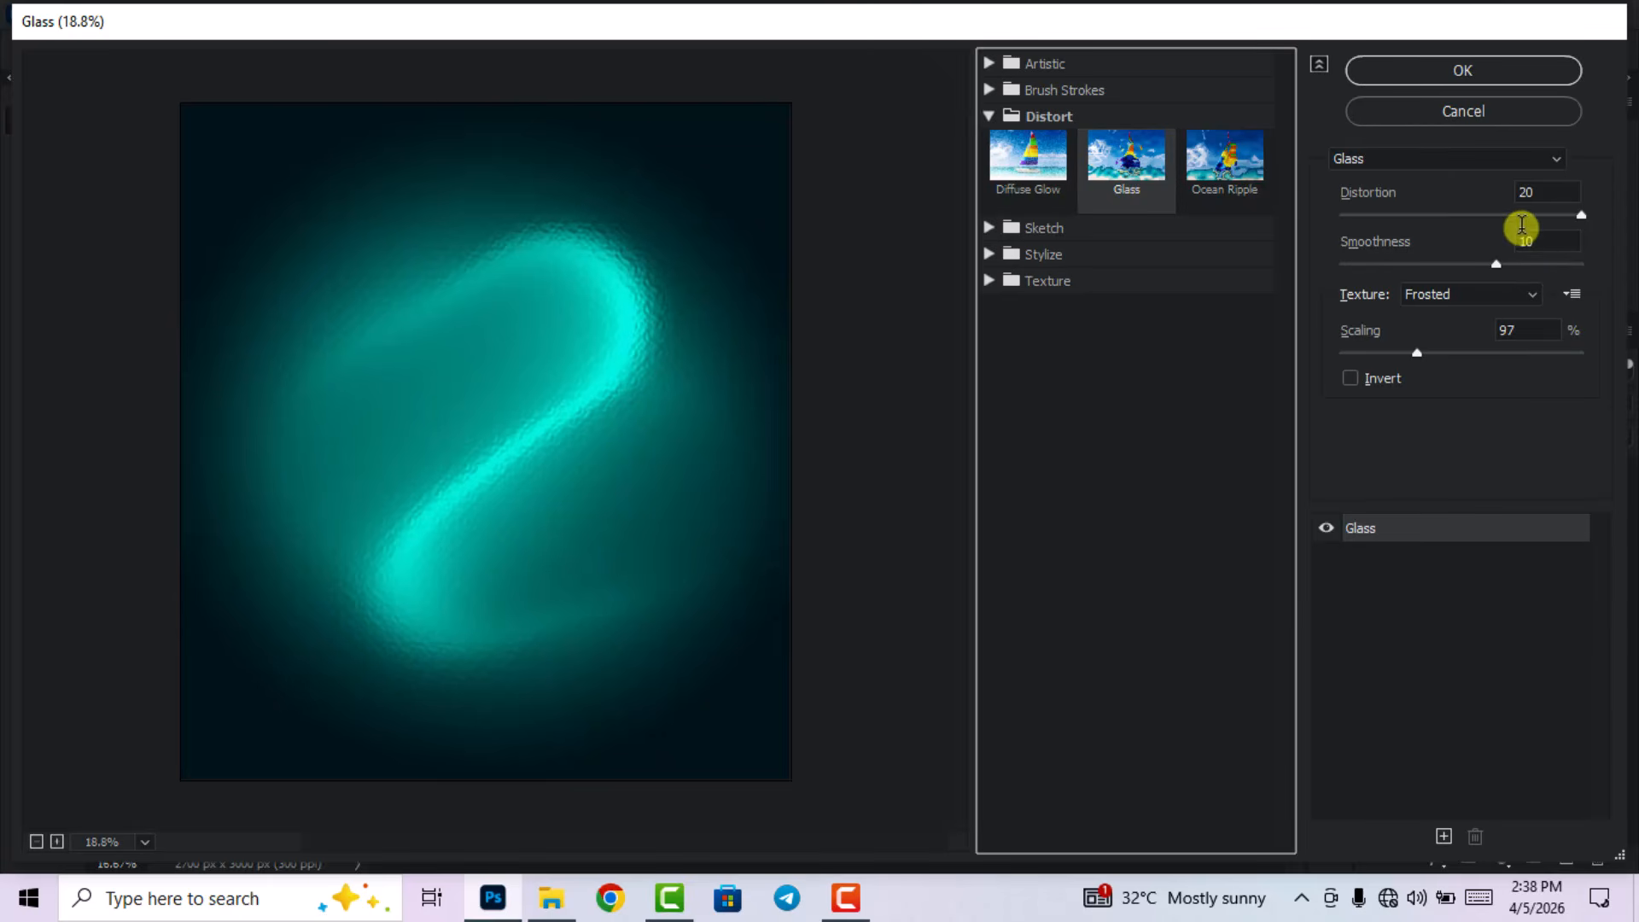
left_click(1543, 194)
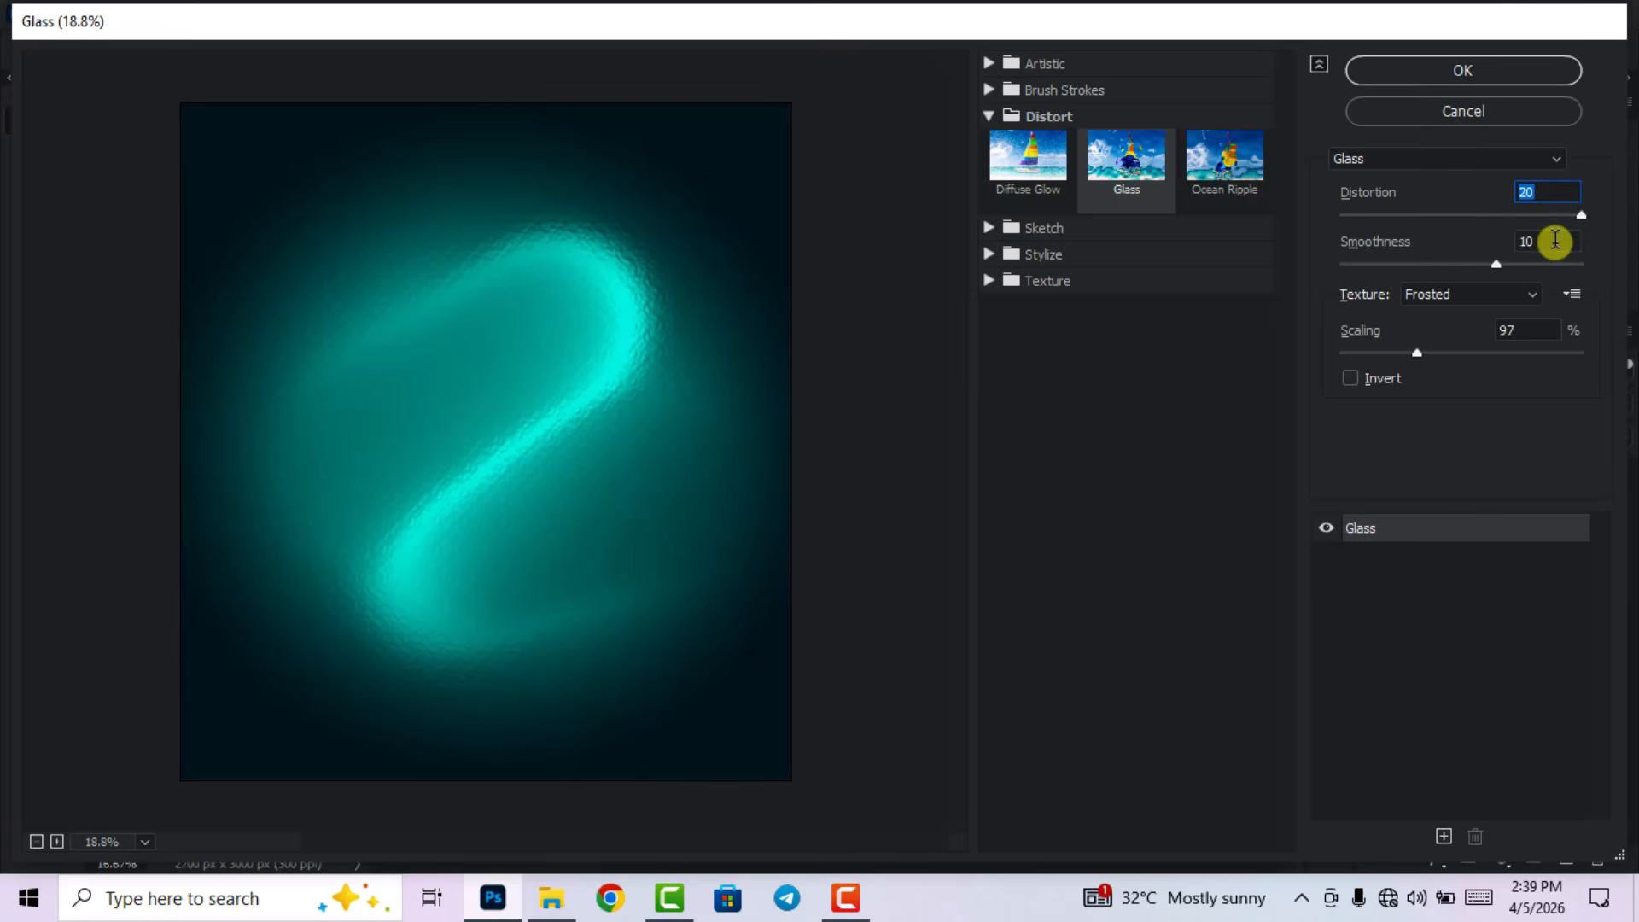
double_click(1556, 240)
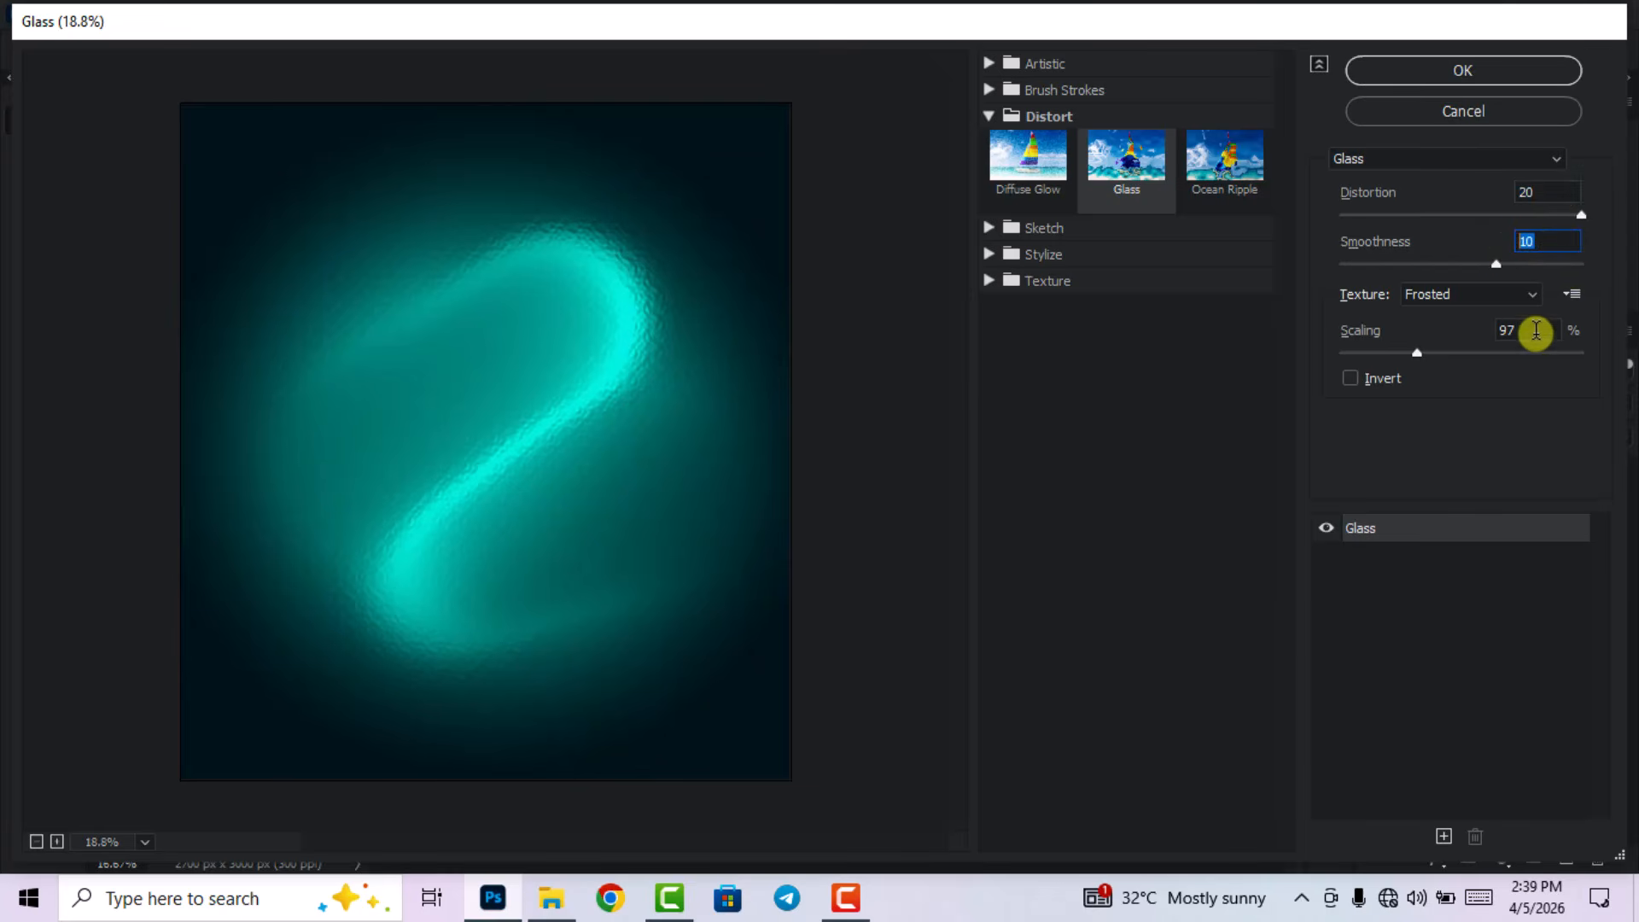
left_click_drag(1532, 334, 1460, 336)
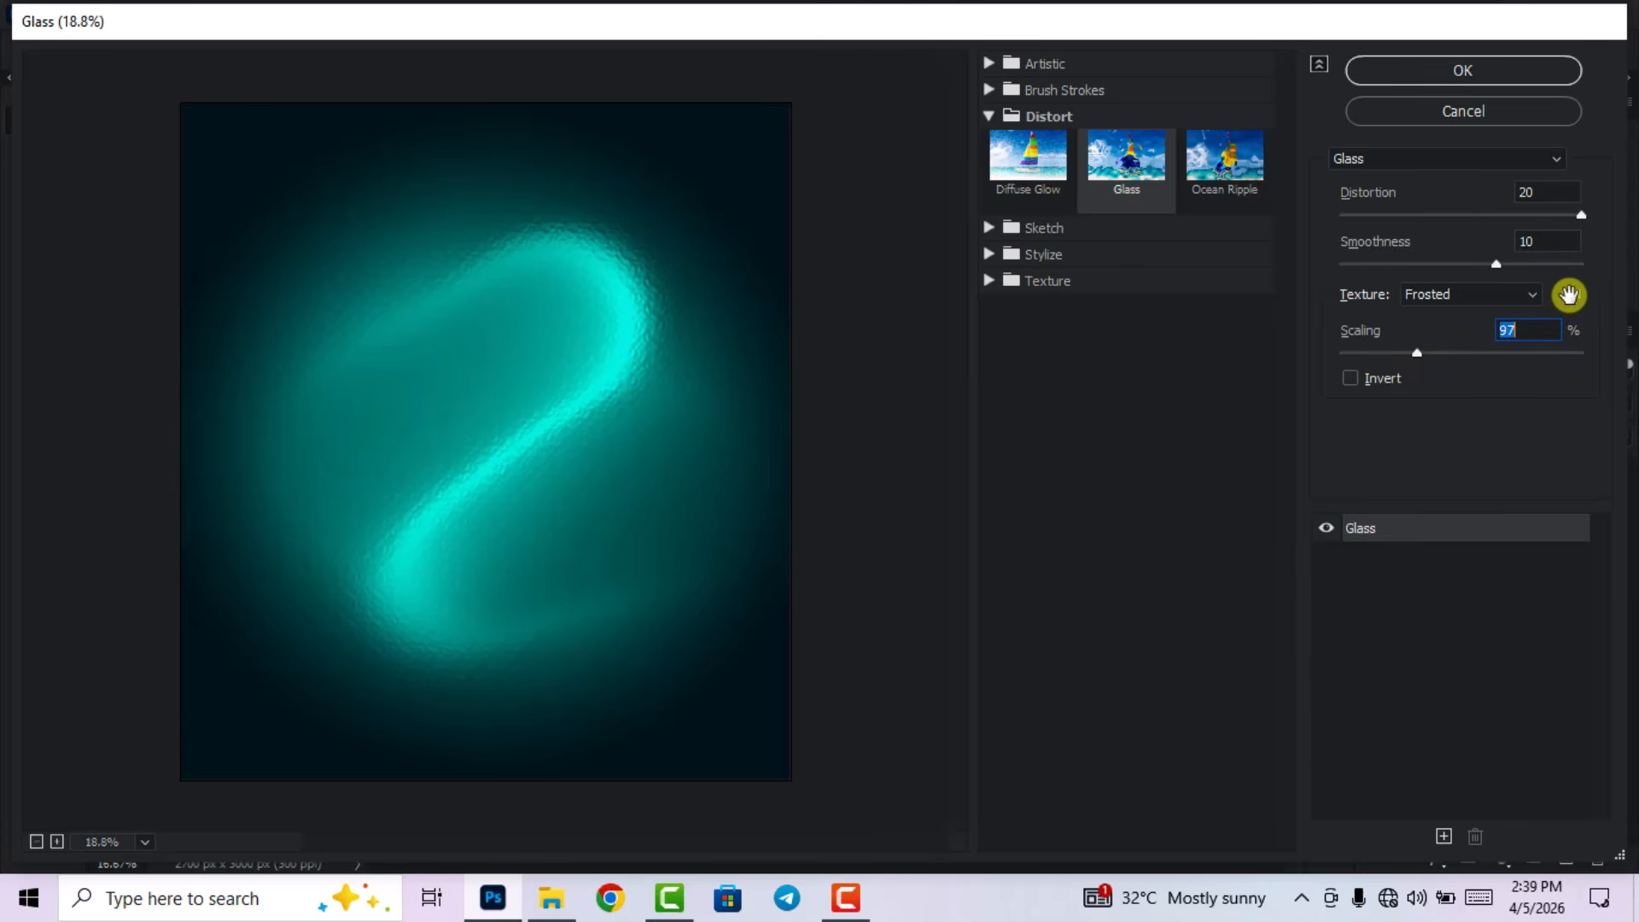
- Load the "glass texture effect" PSD from Desktop > New folder (3) as the Glass texture, apply the filter, and deselect the layer
left_click(1570, 294)
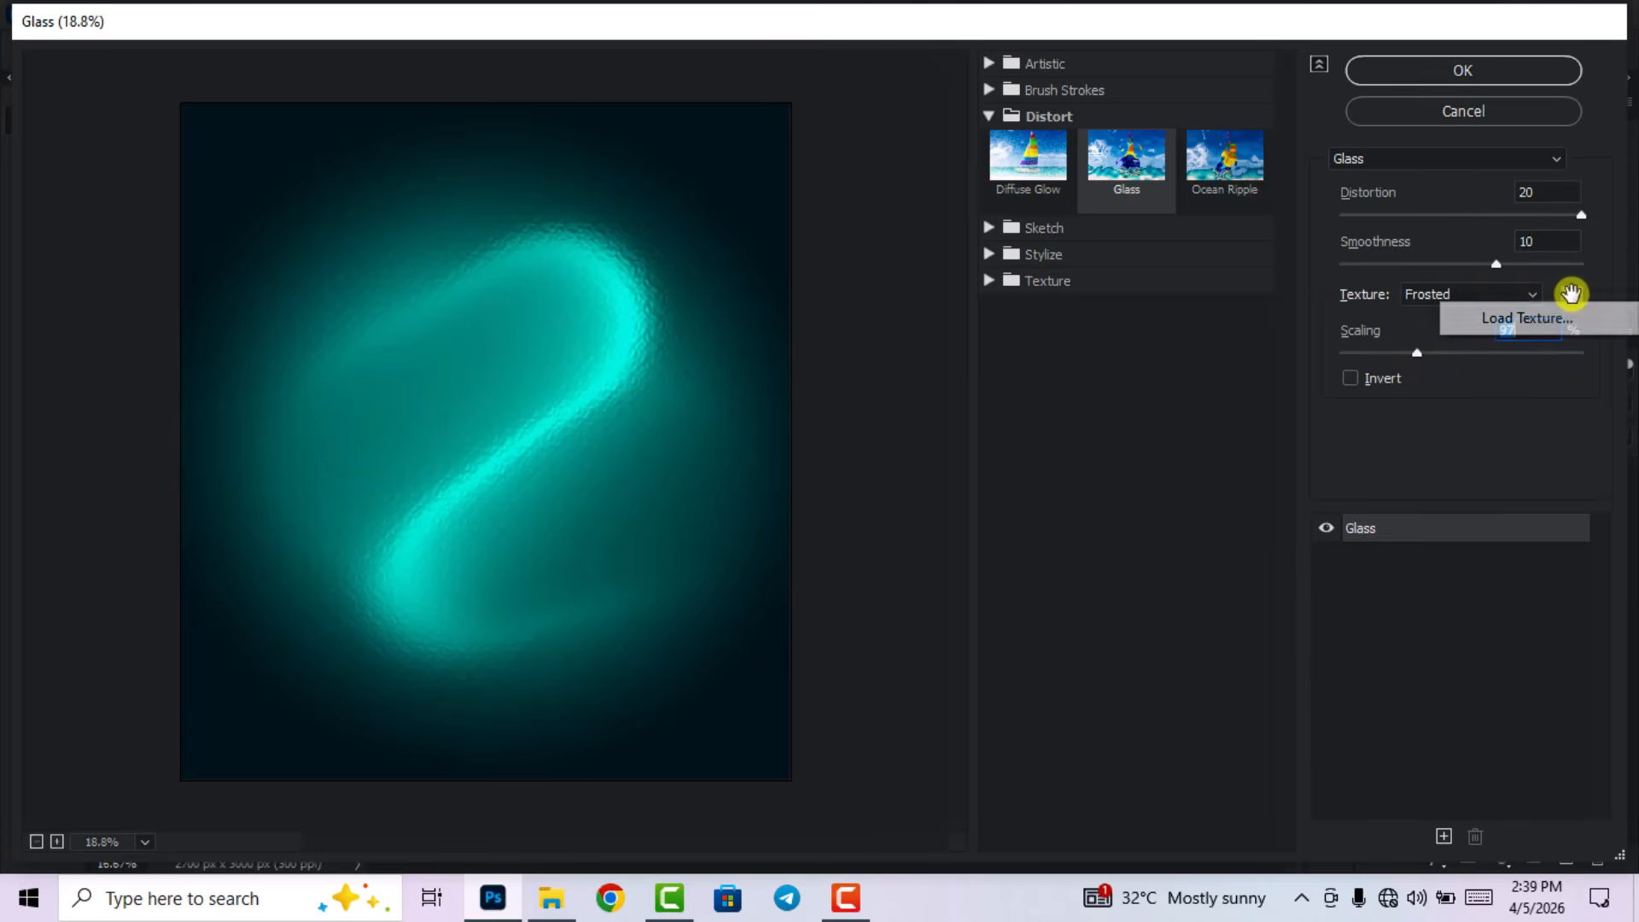
left_click(1523, 321)
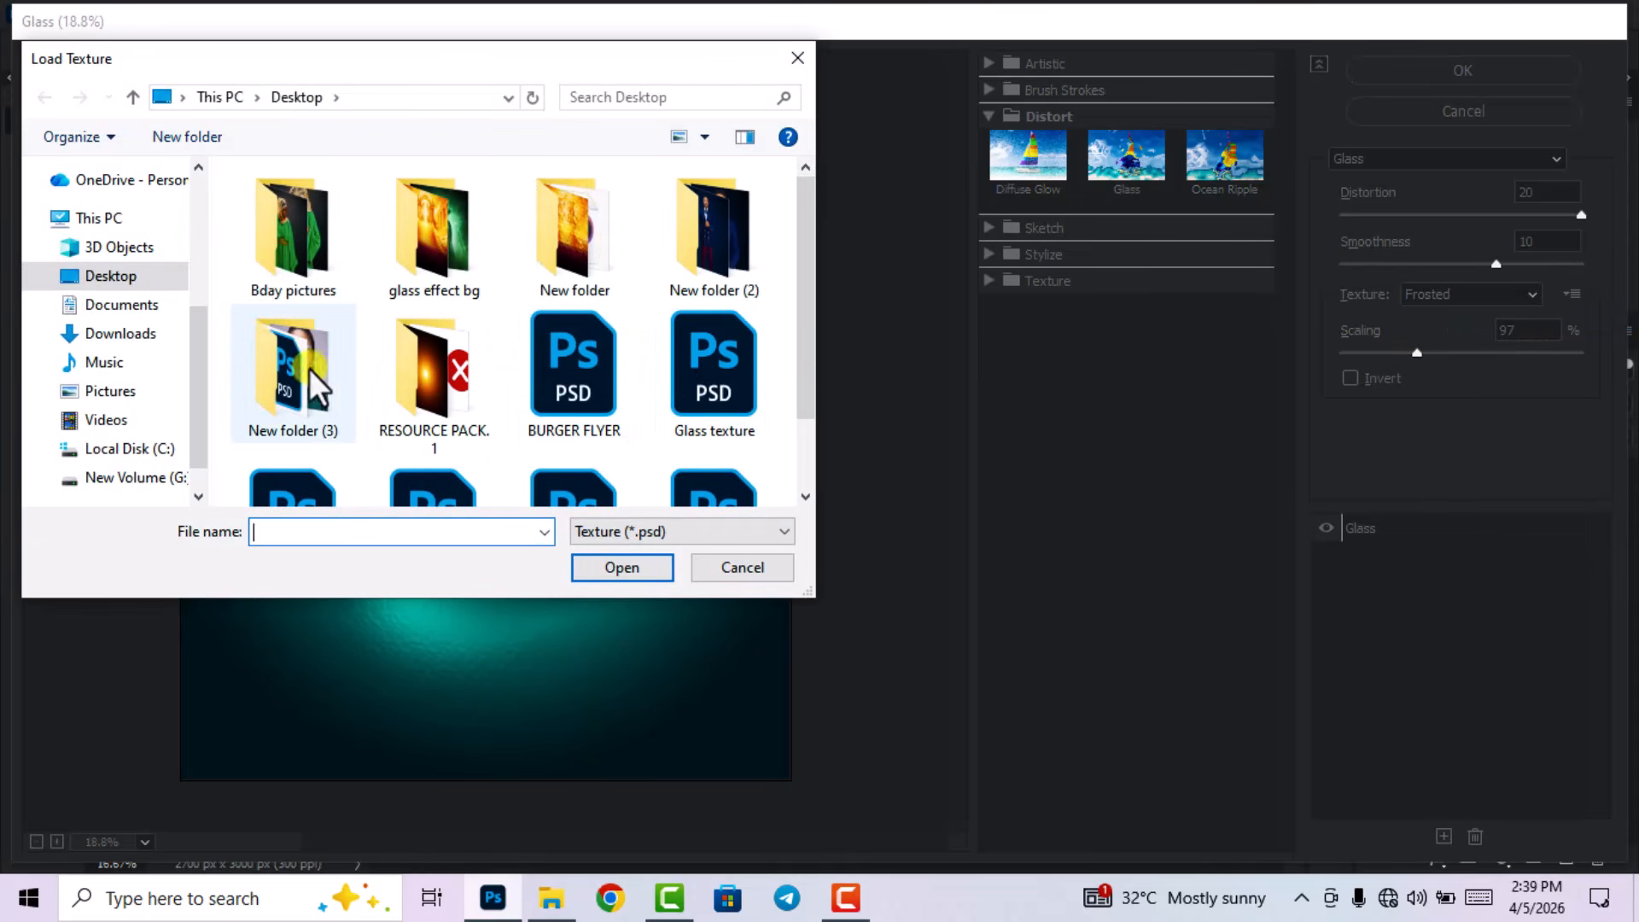
double_click(300, 365)
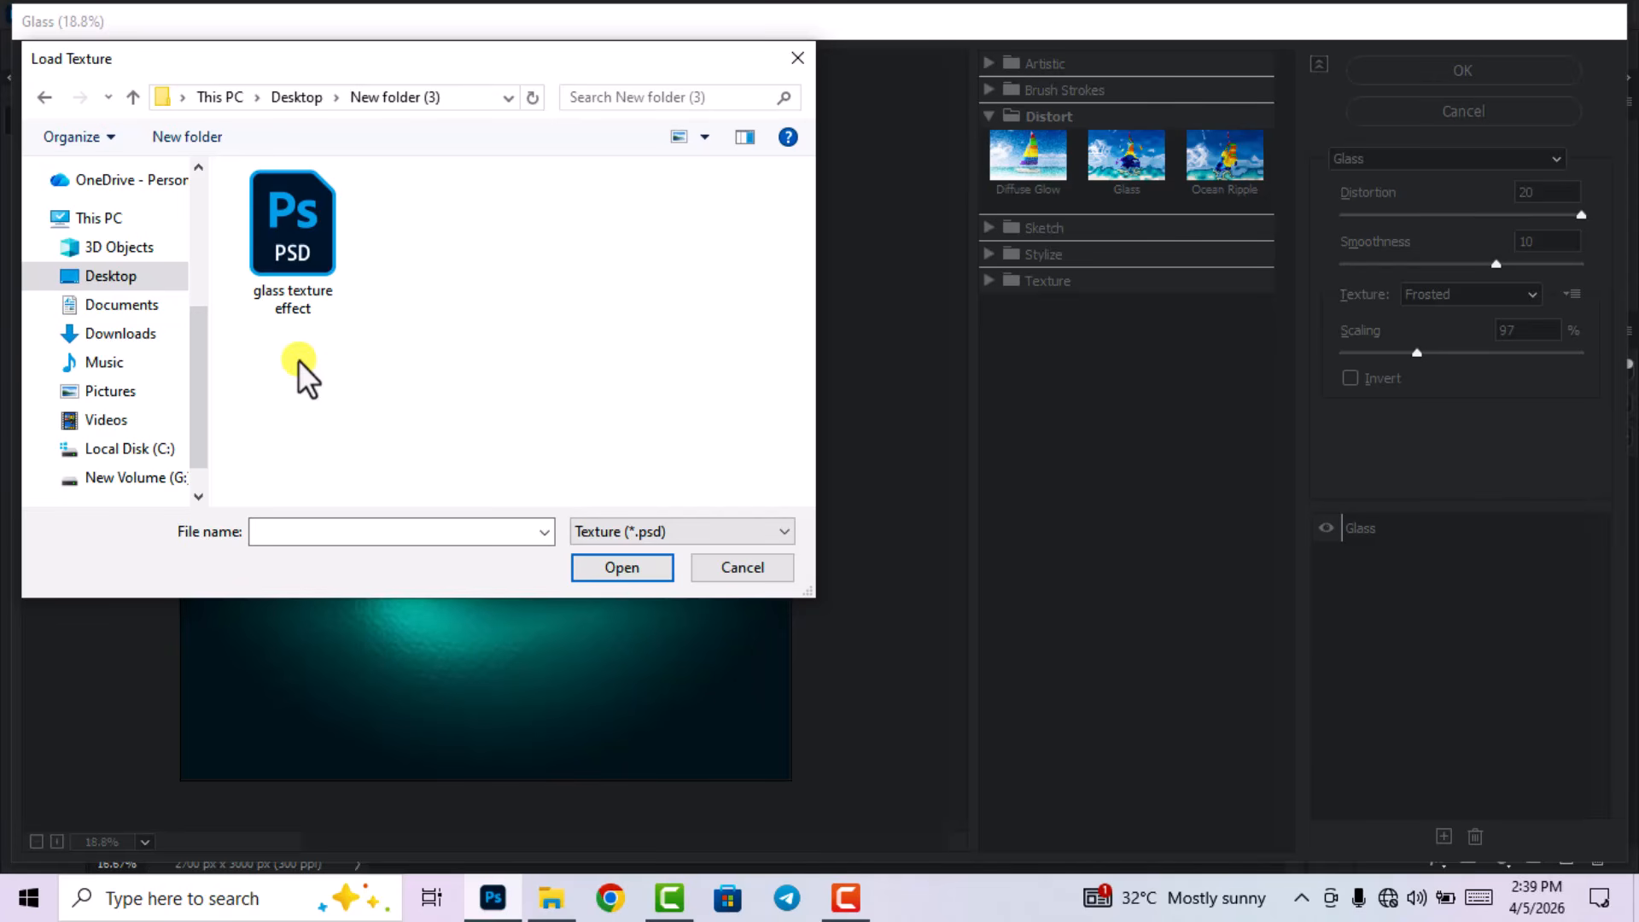
left_click(285, 240)
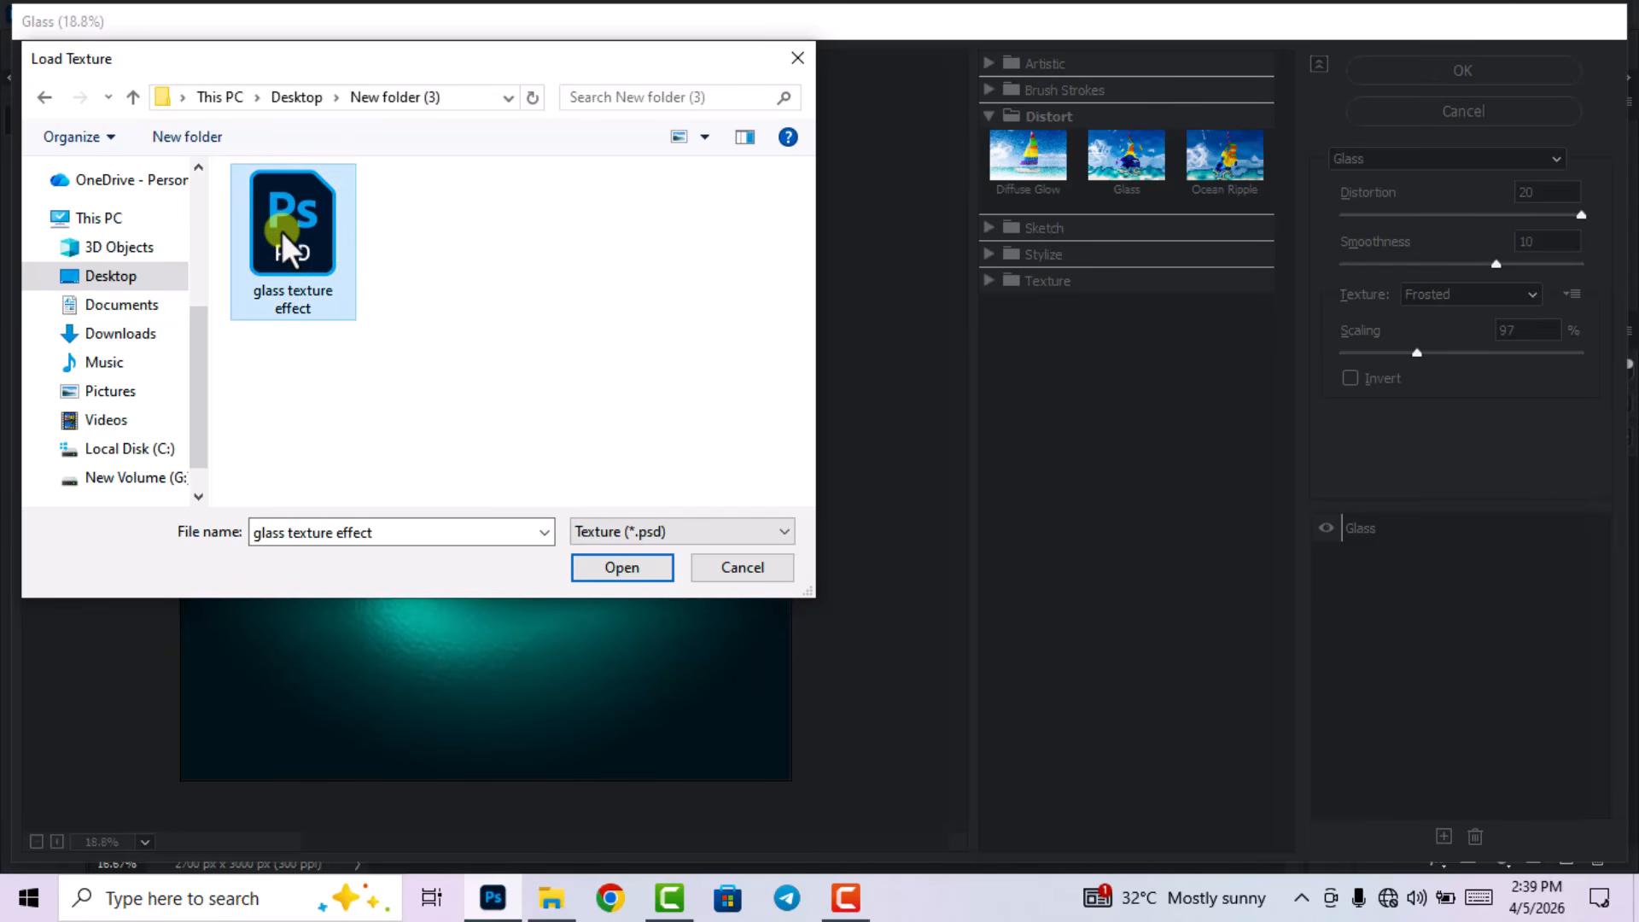
left_click(598, 568)
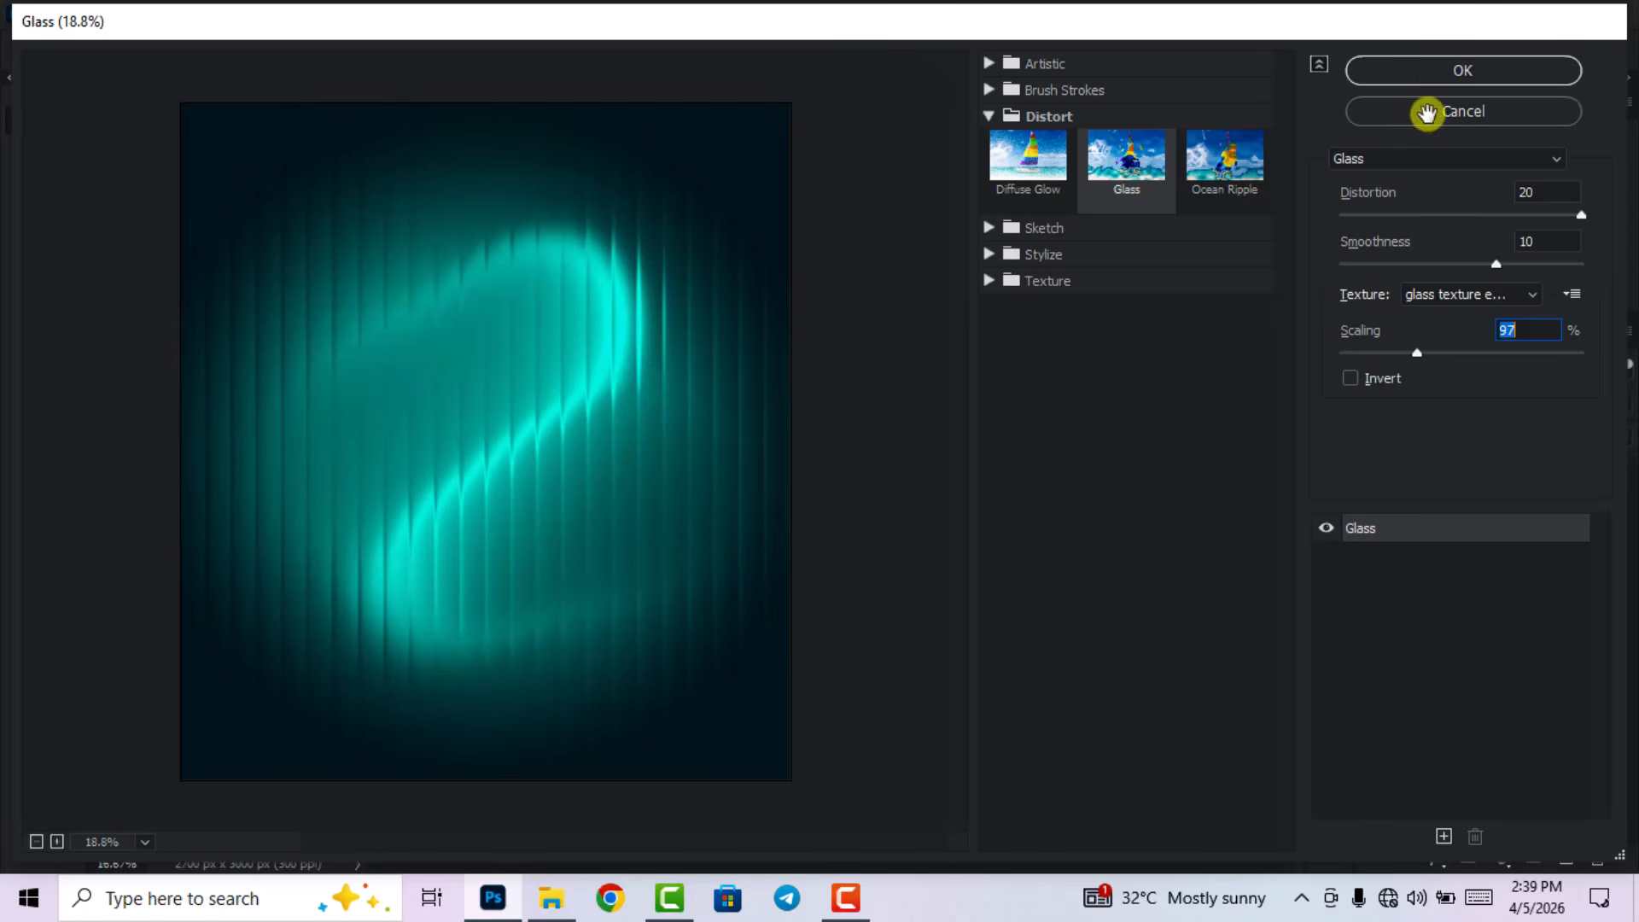
left_click(1452, 70)
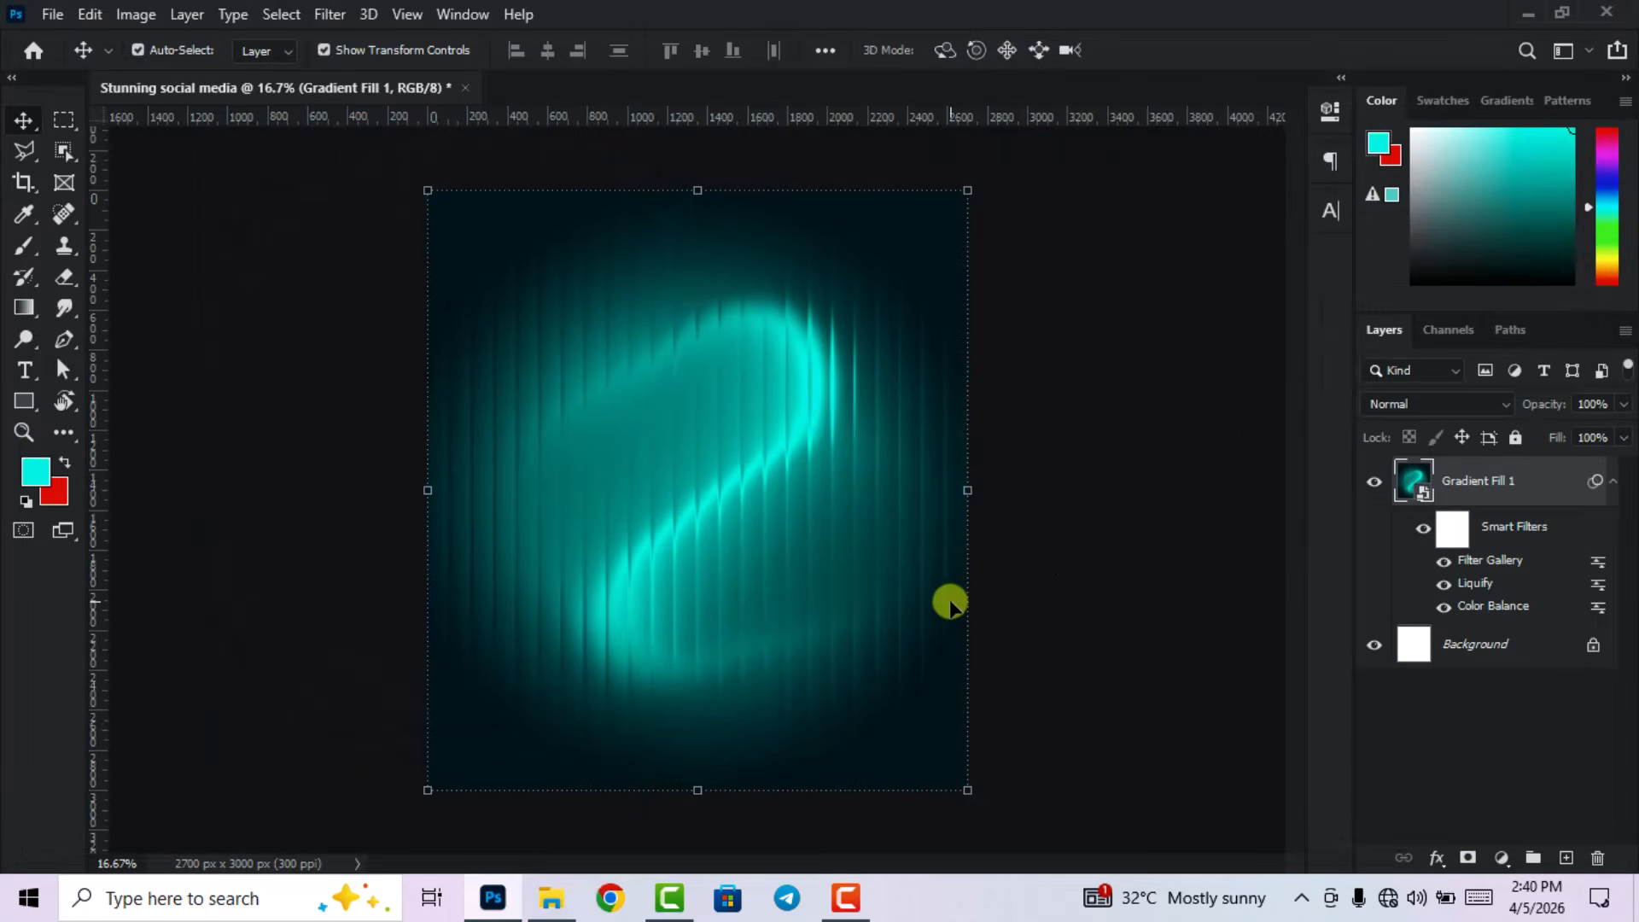
left_click(1171, 478)
scroll(1015, 544, "down", 1)
scroll(1047, 556, "up", 2)
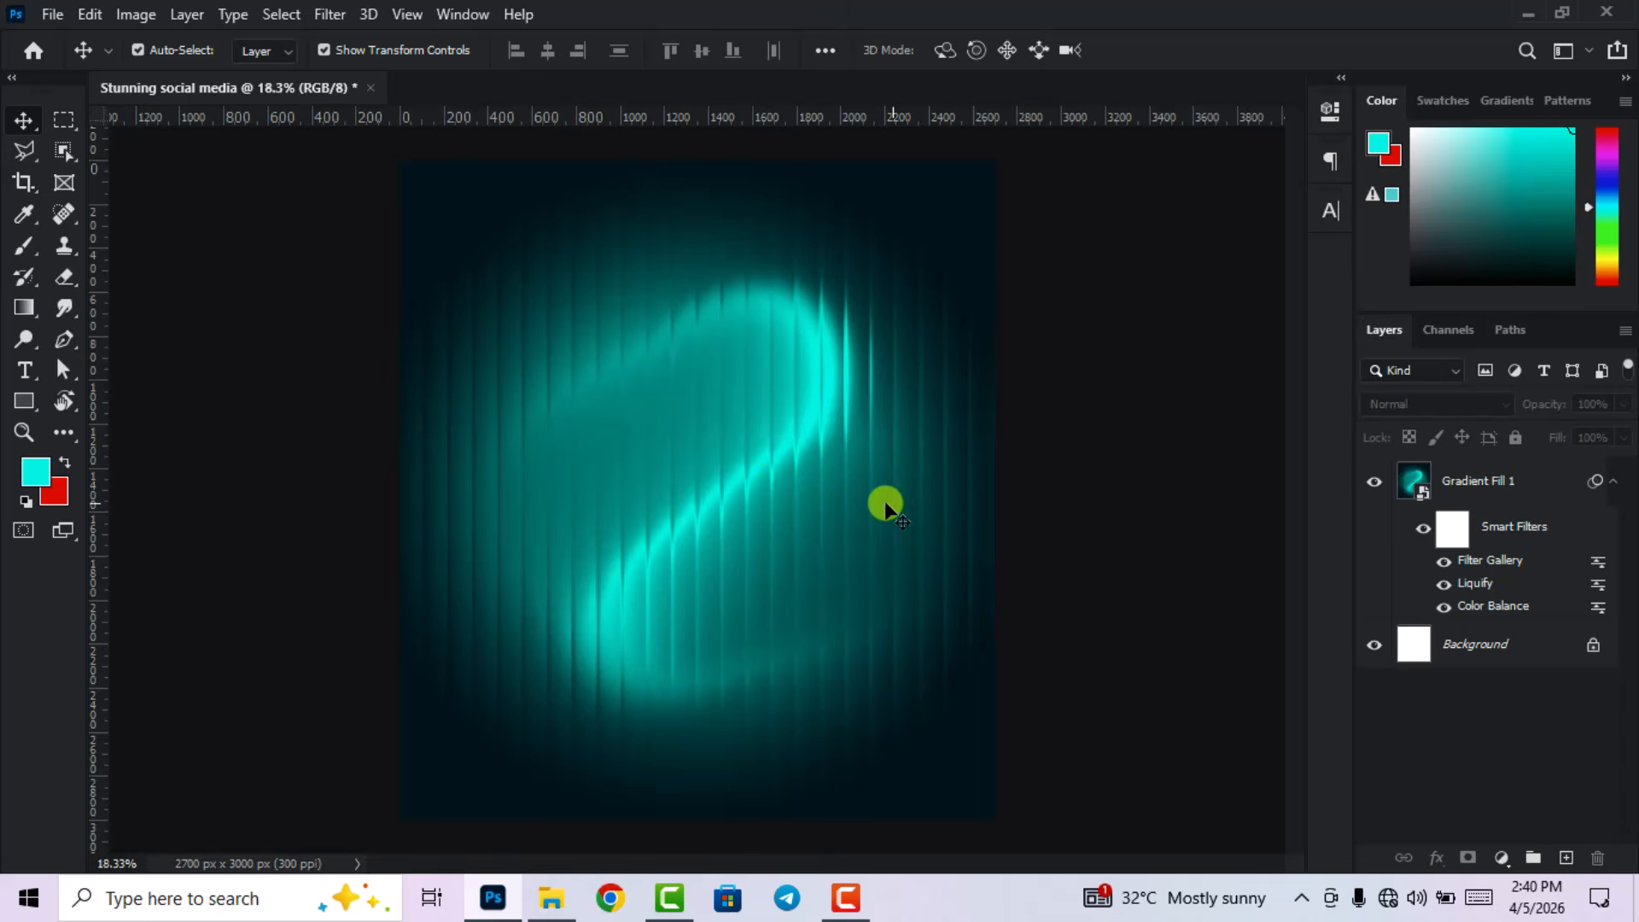
key("ctrl+minus")
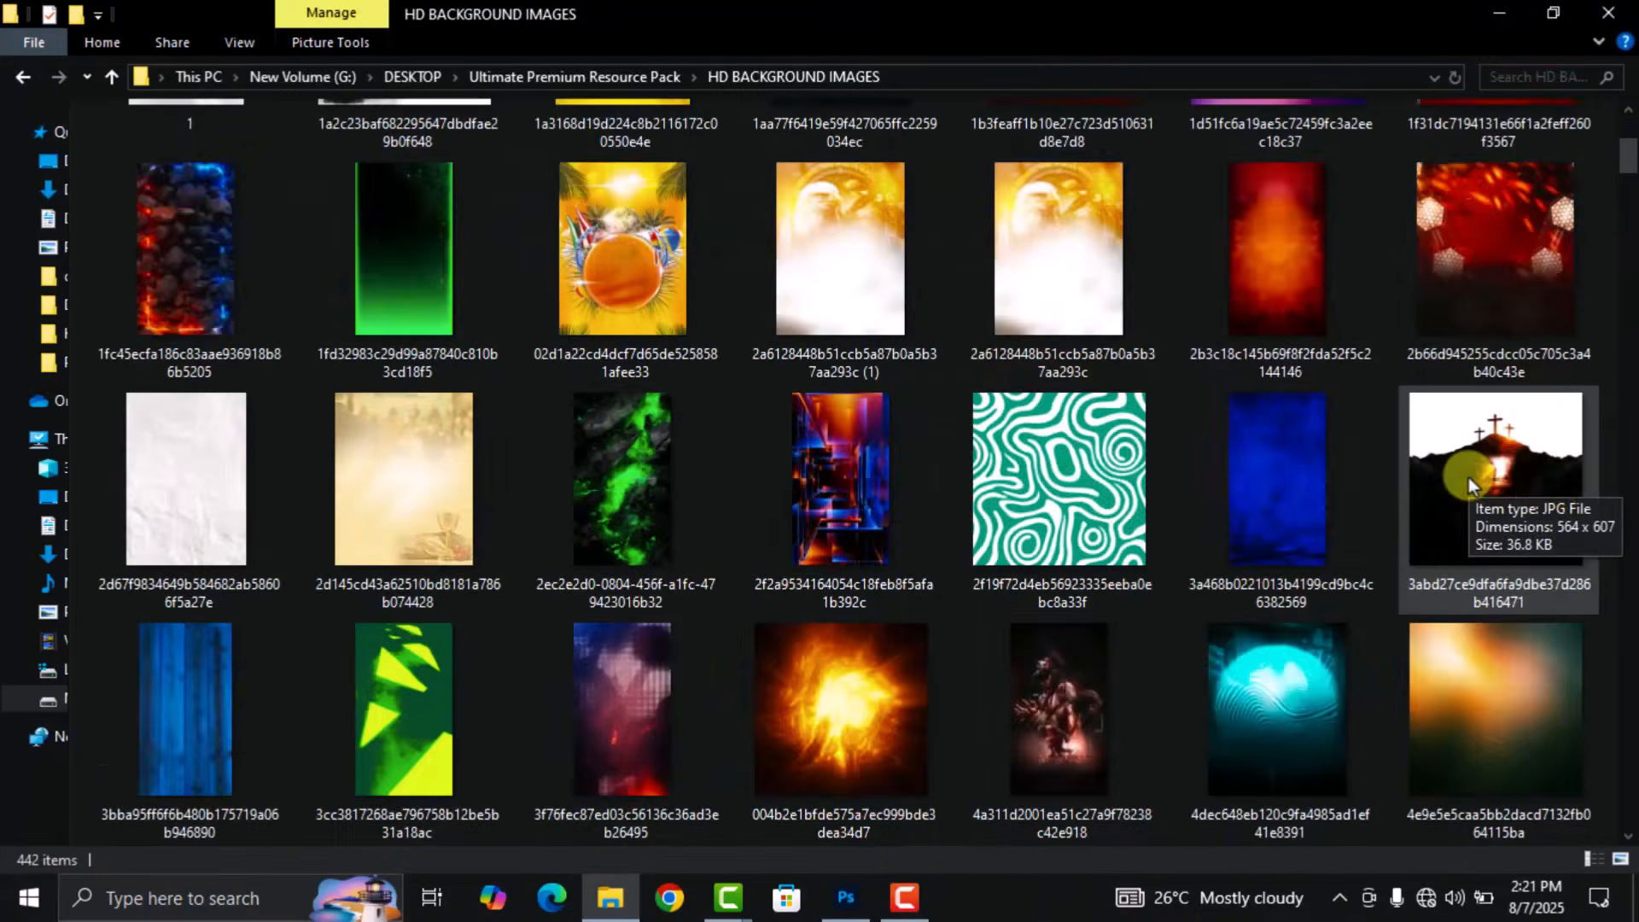
- Switch to File Explorer and look through the HD BACKGROUND IMAGES folder of the Ultimate Premium Resource Pack
scroll(1468, 478, "down", 5)
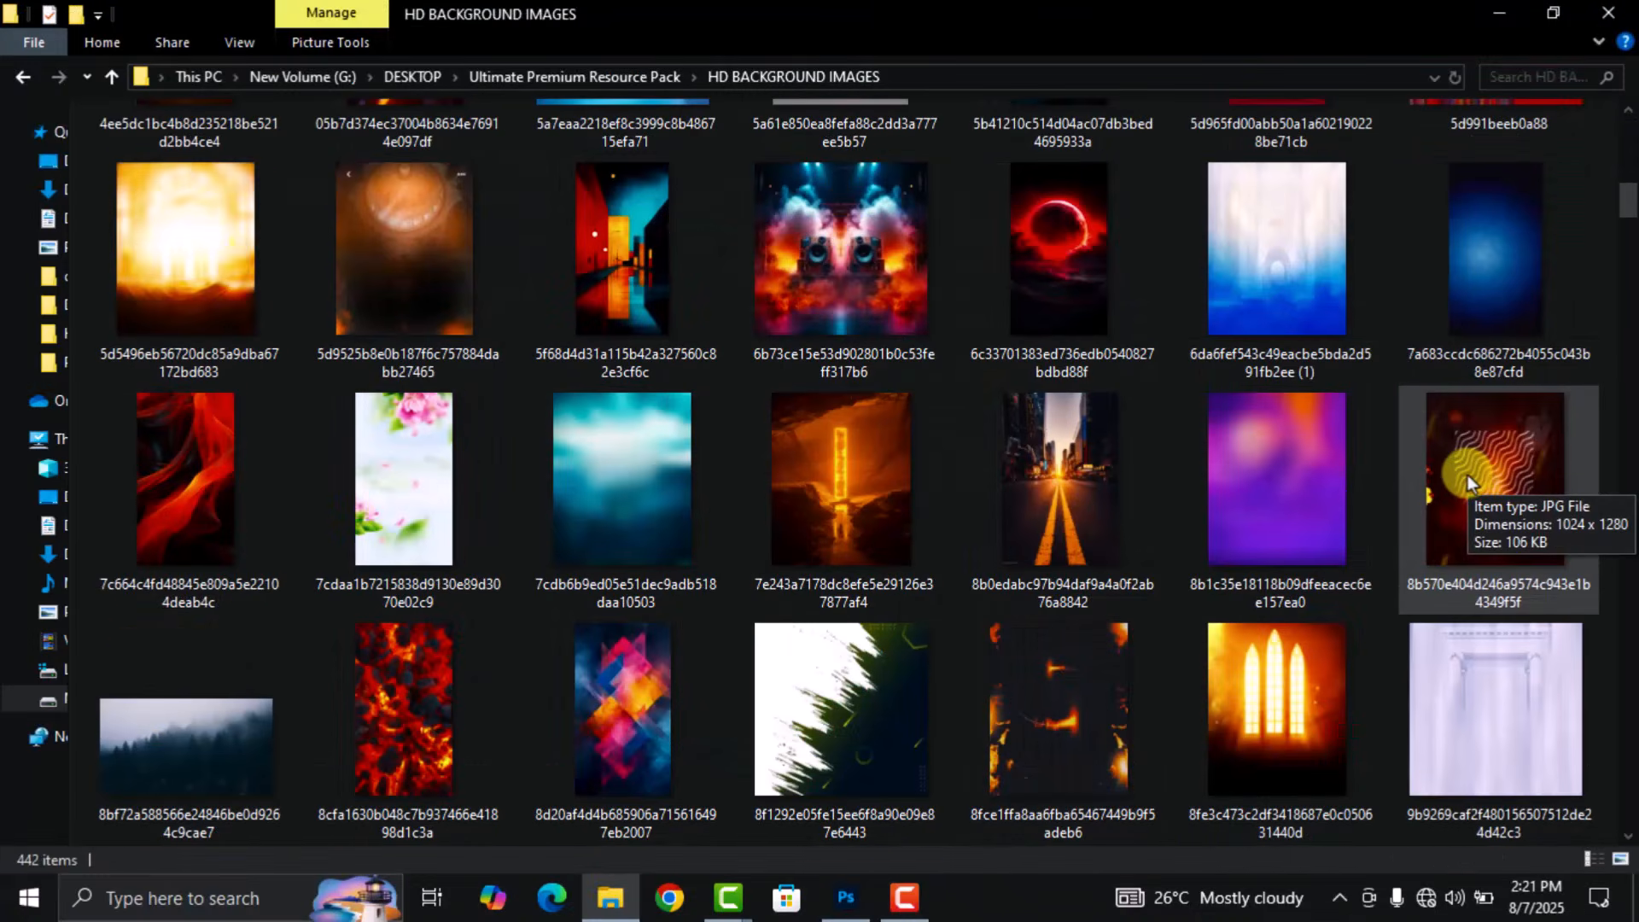
scroll(1391, 515, "down", 10)
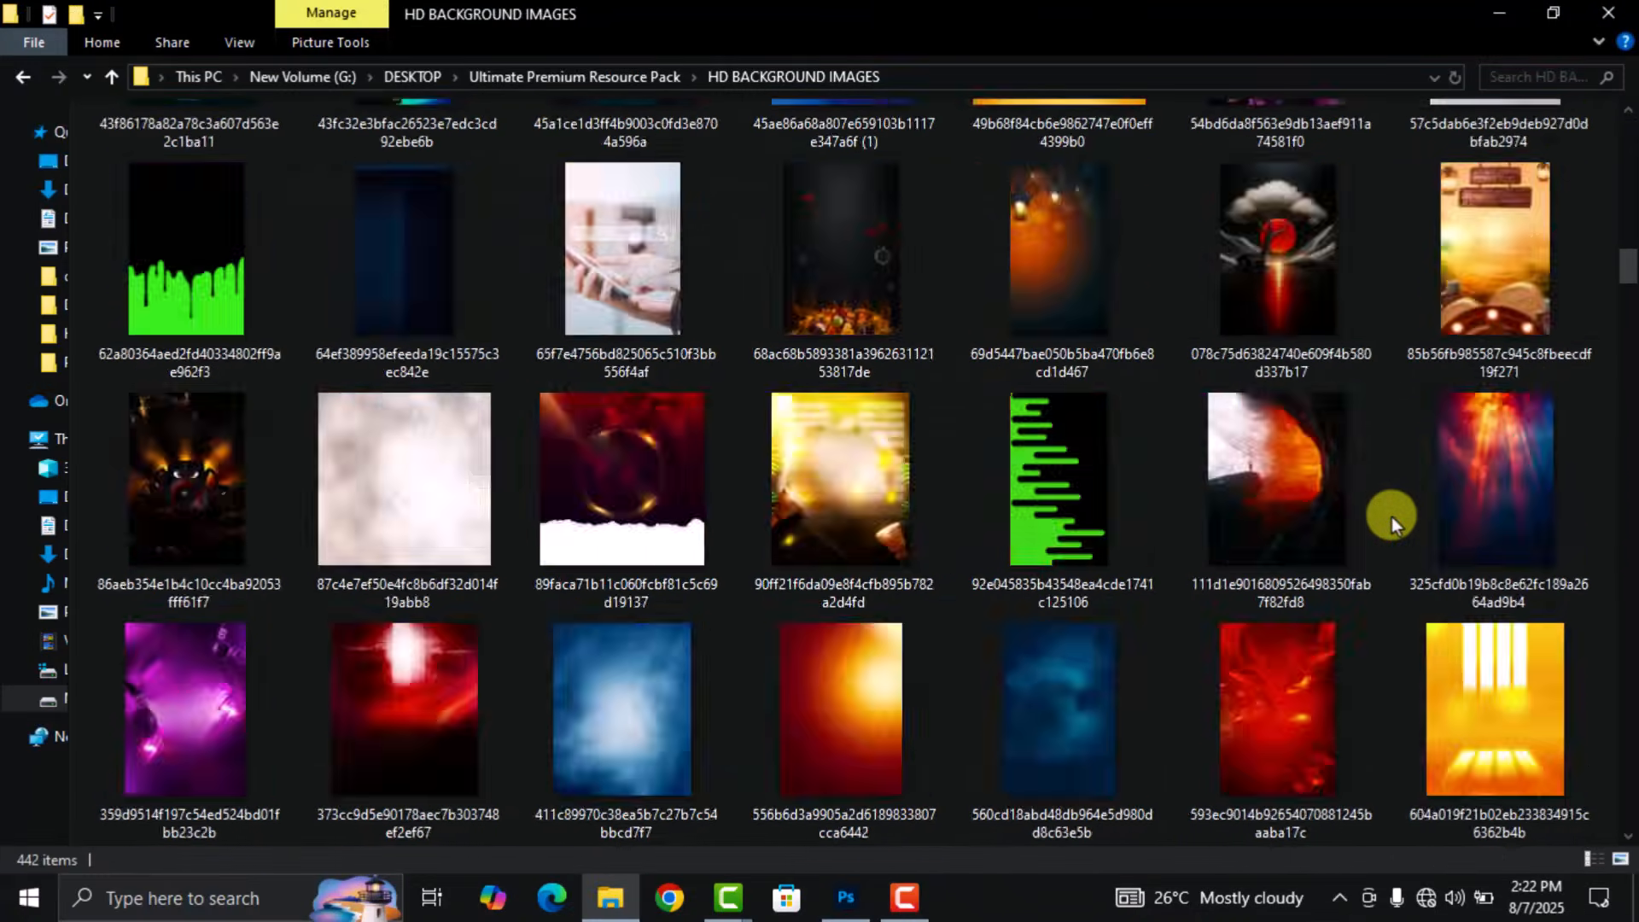
scroll(1391, 515, "down", 15)
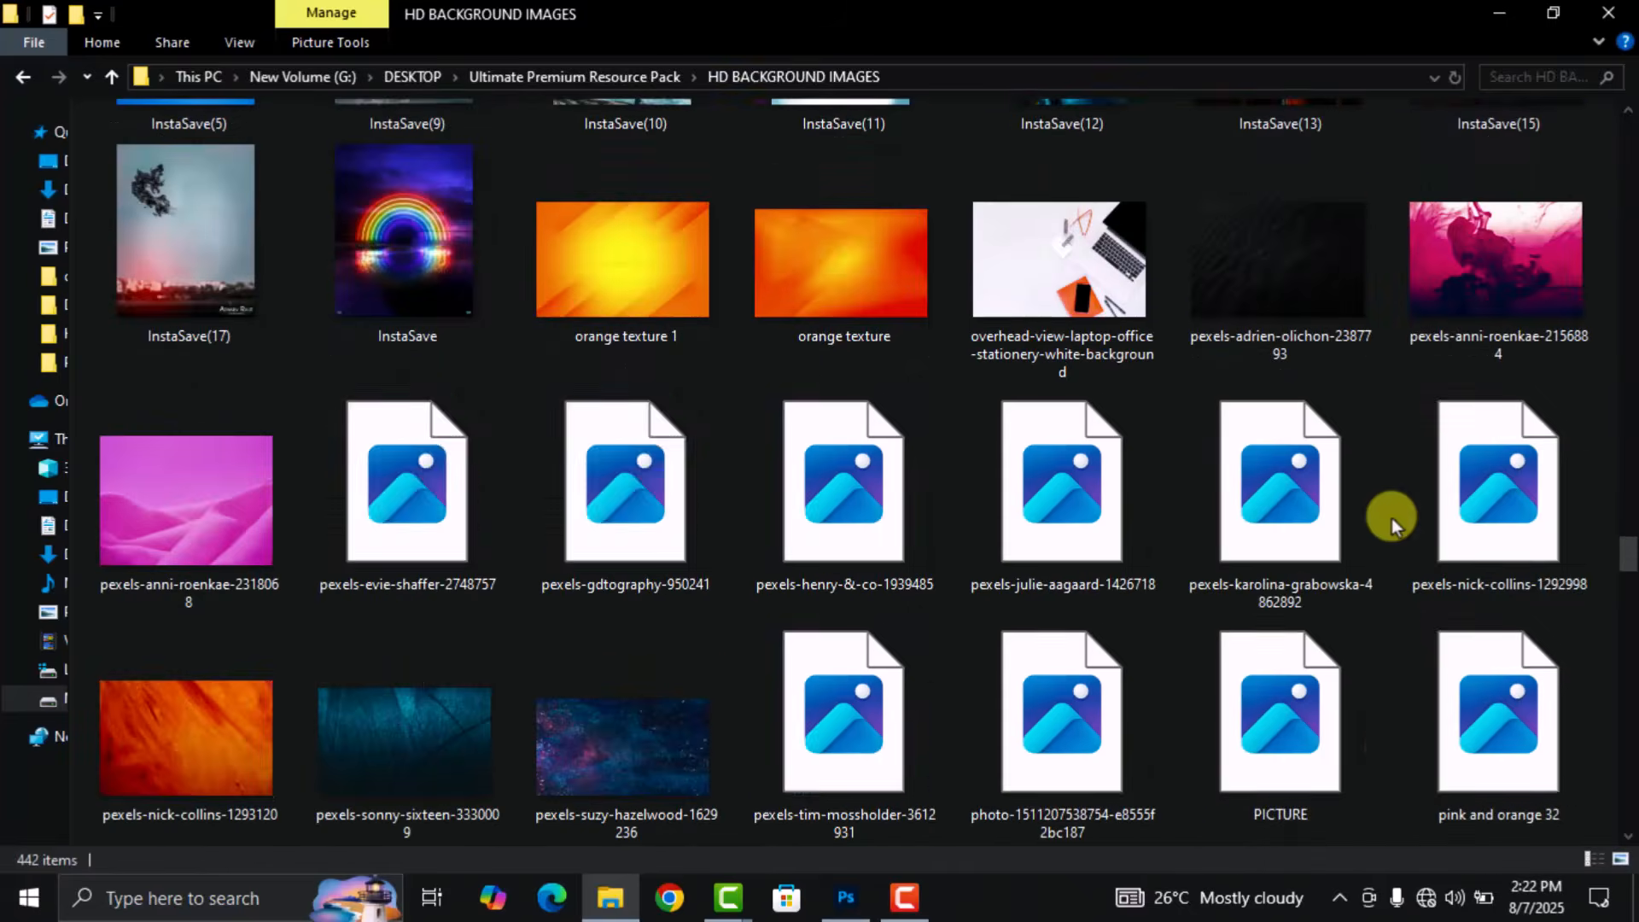
scroll(1392, 519, "down", 20)
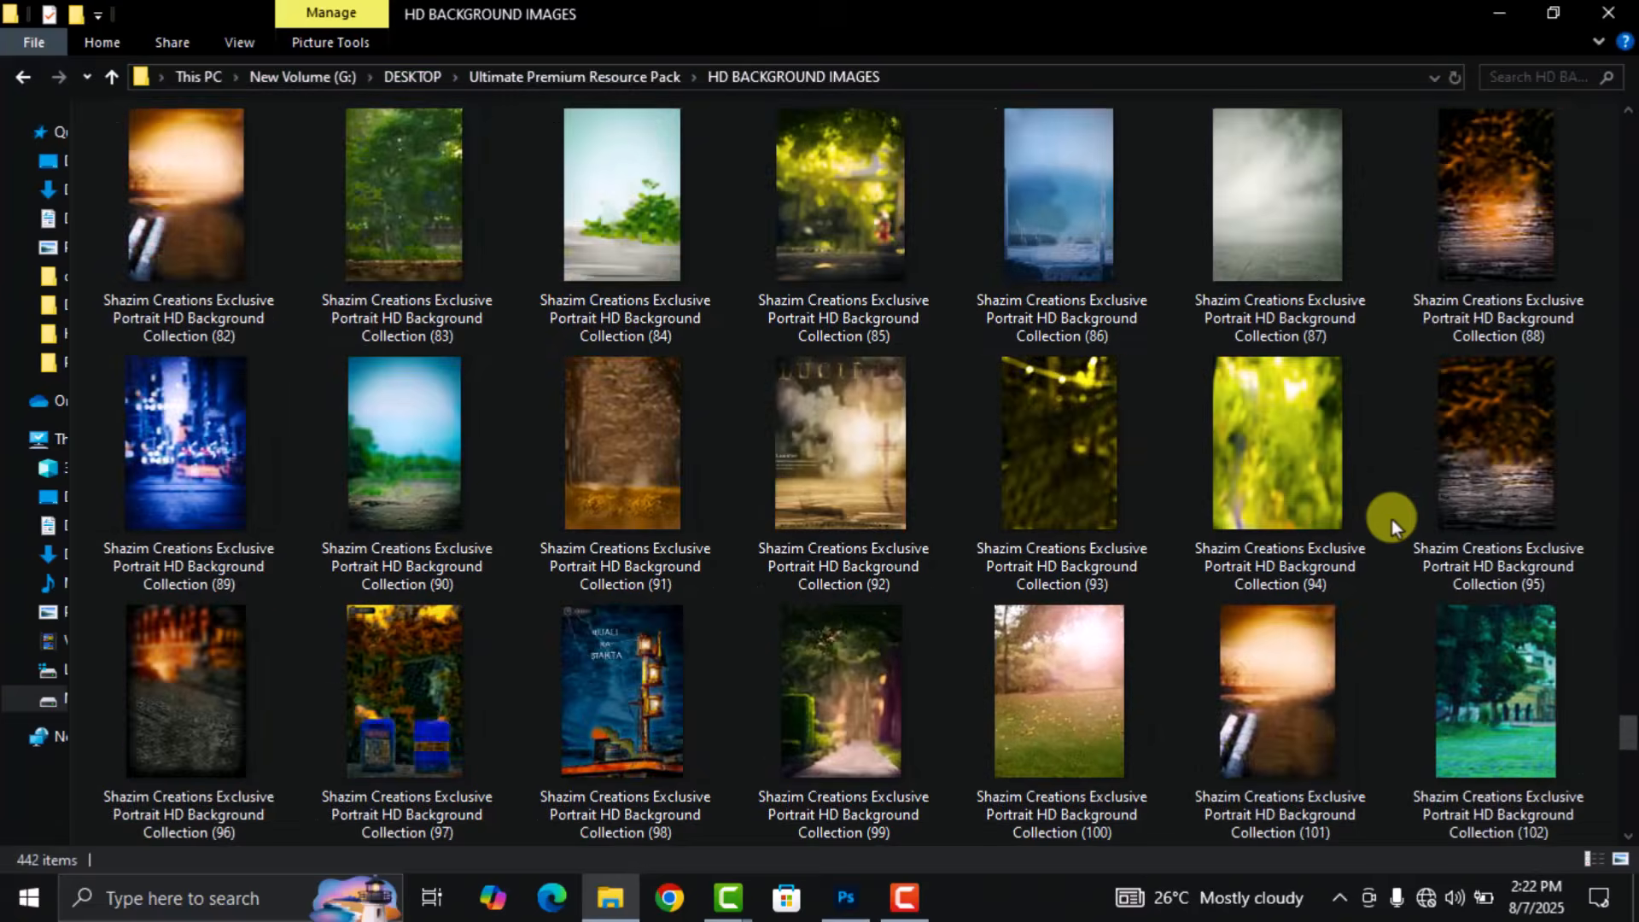
scroll(1392, 519, "up", 20)
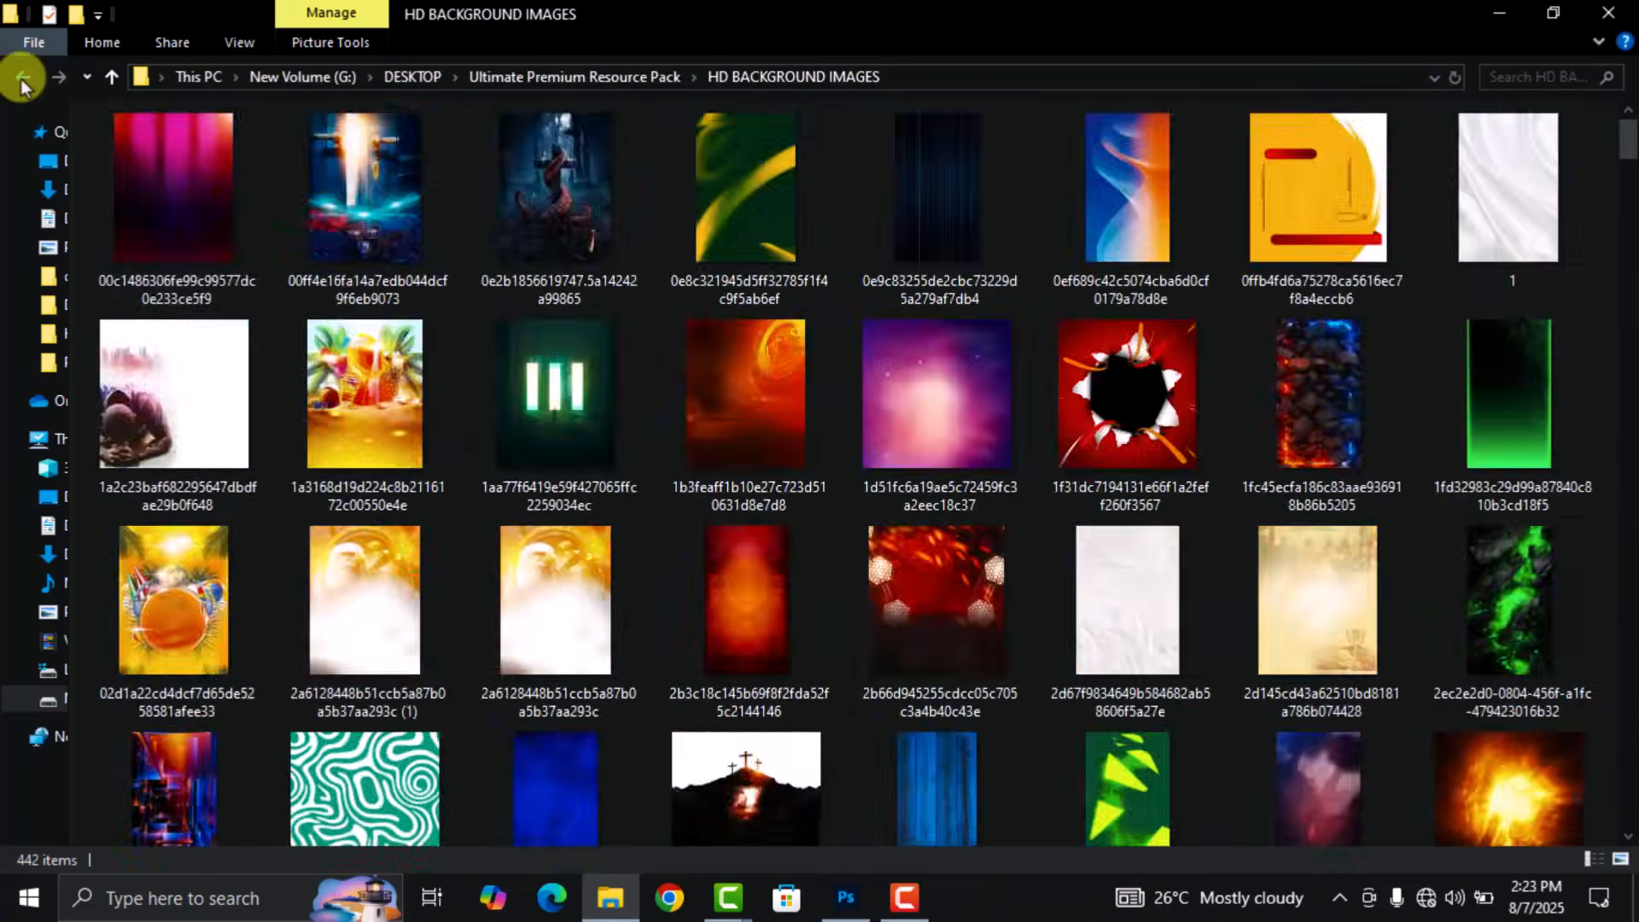
- Leave the background images folder and look through the photos in the PREMIUM IMAGES folder of the resource pack
left_click(23, 76)
scroll(1176, 543, "down", 15)
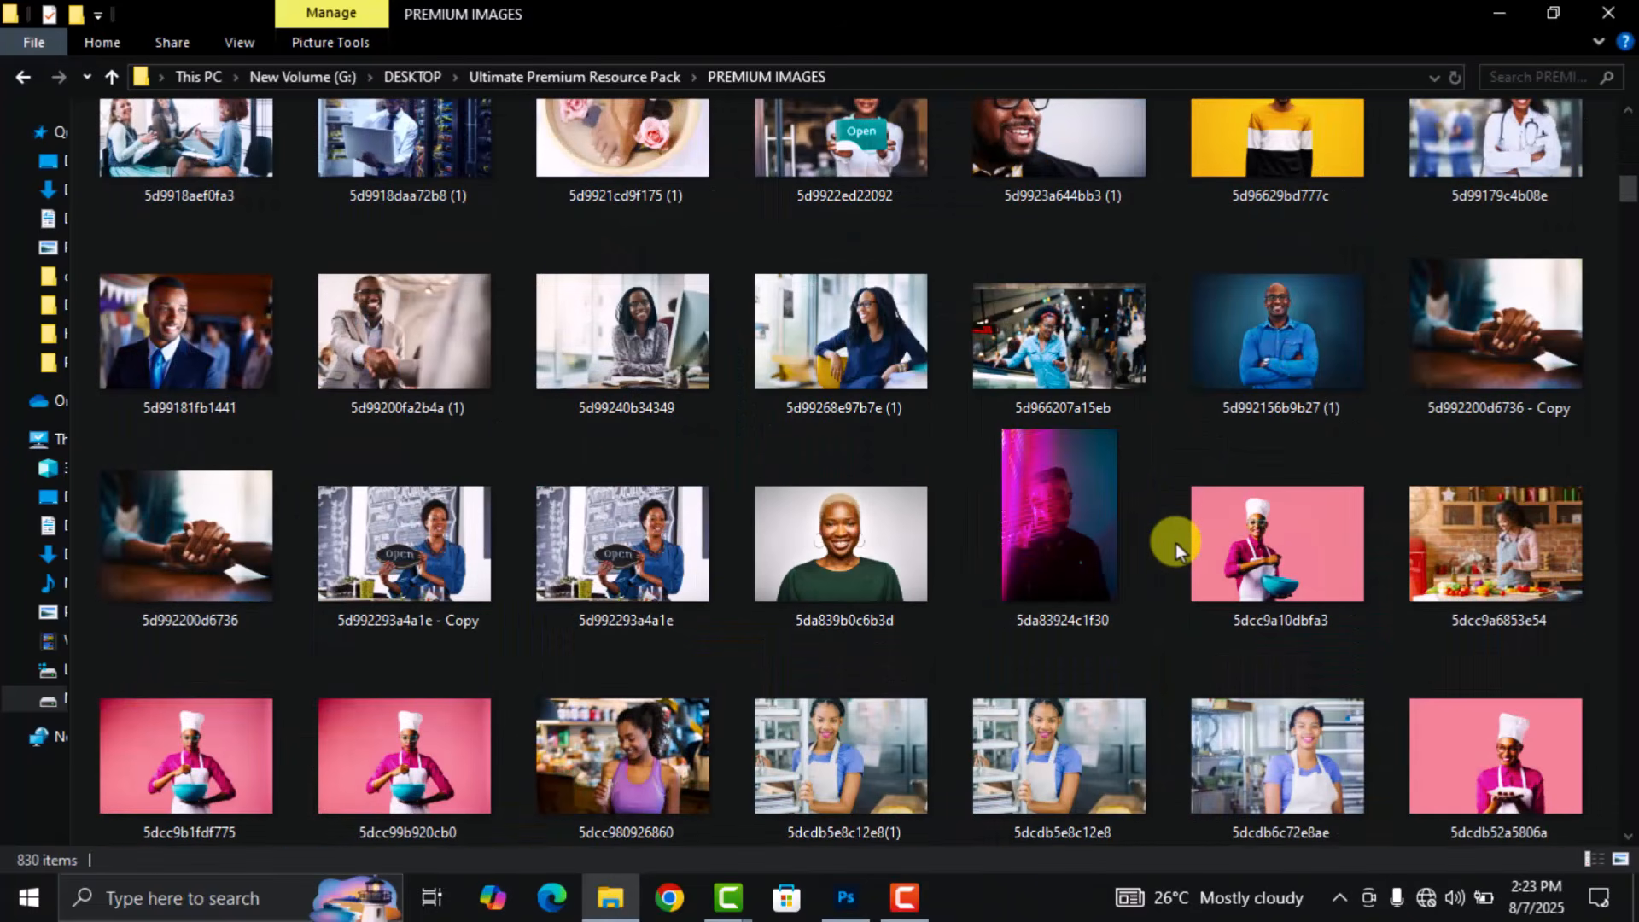
scroll(1176, 543, "down", 20)
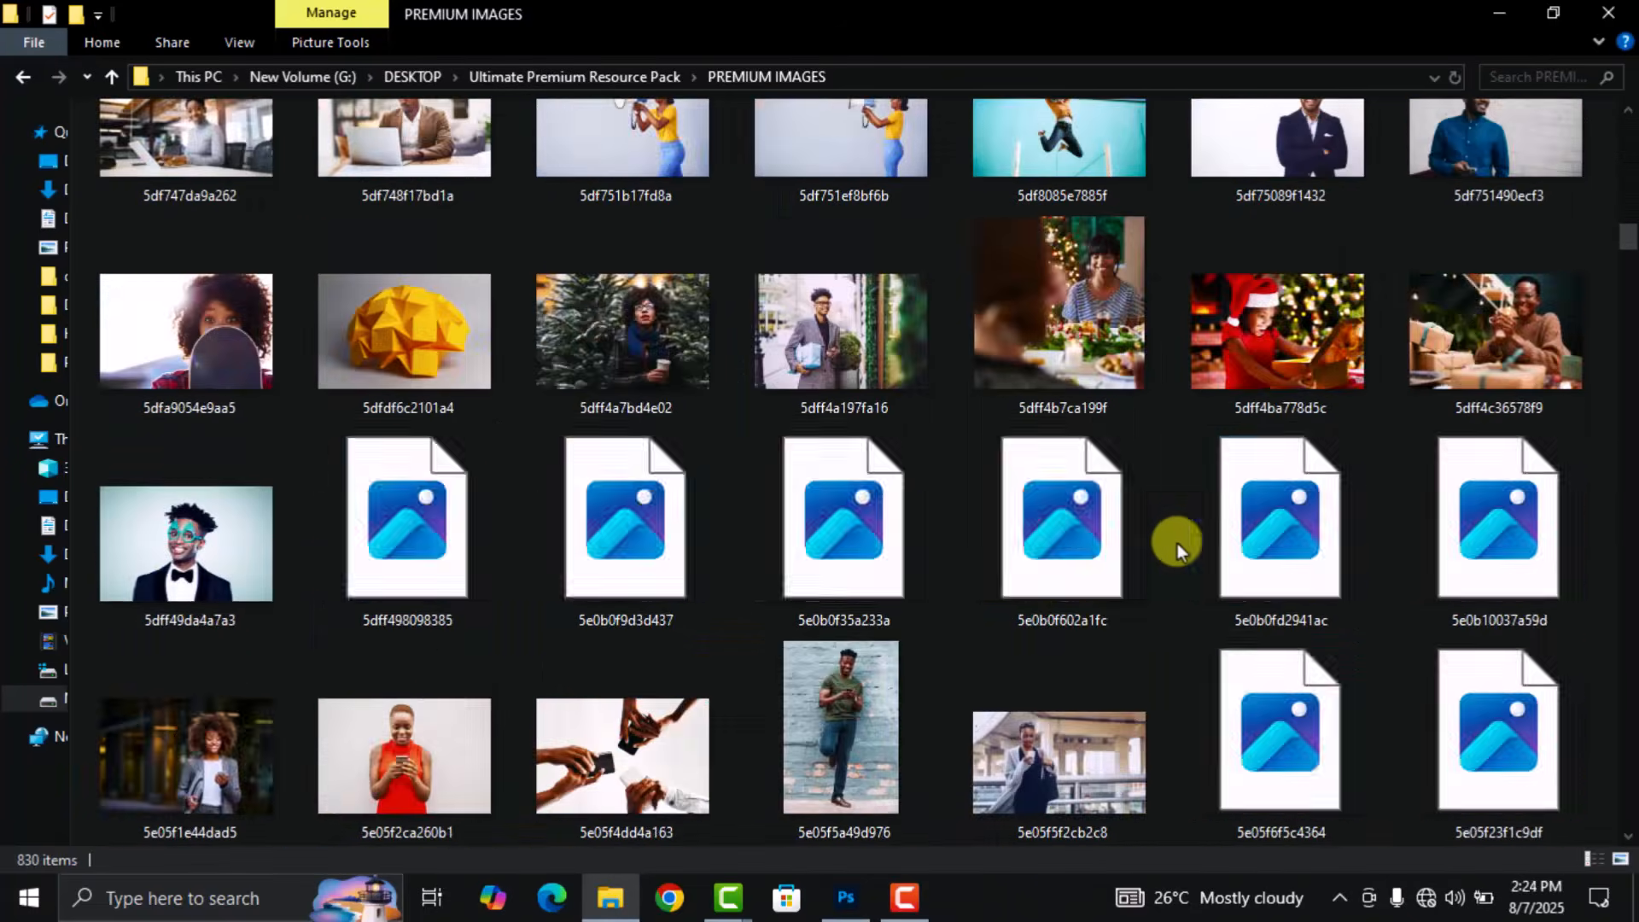
scroll(1175, 551, "down", 20)
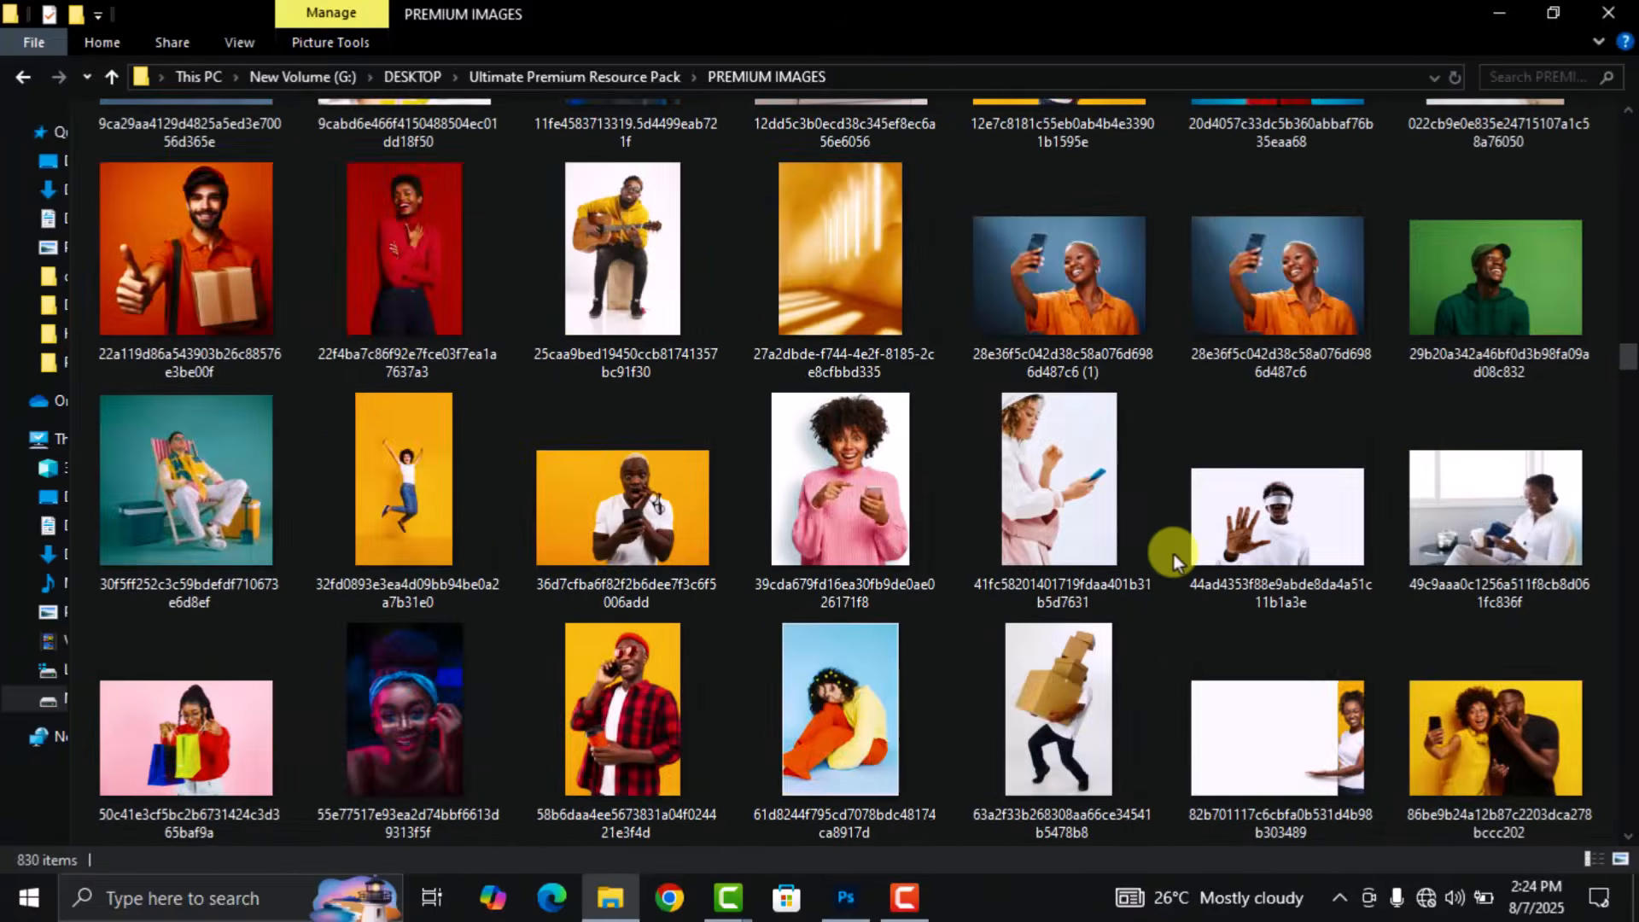
scroll(1175, 555, "down", 20)
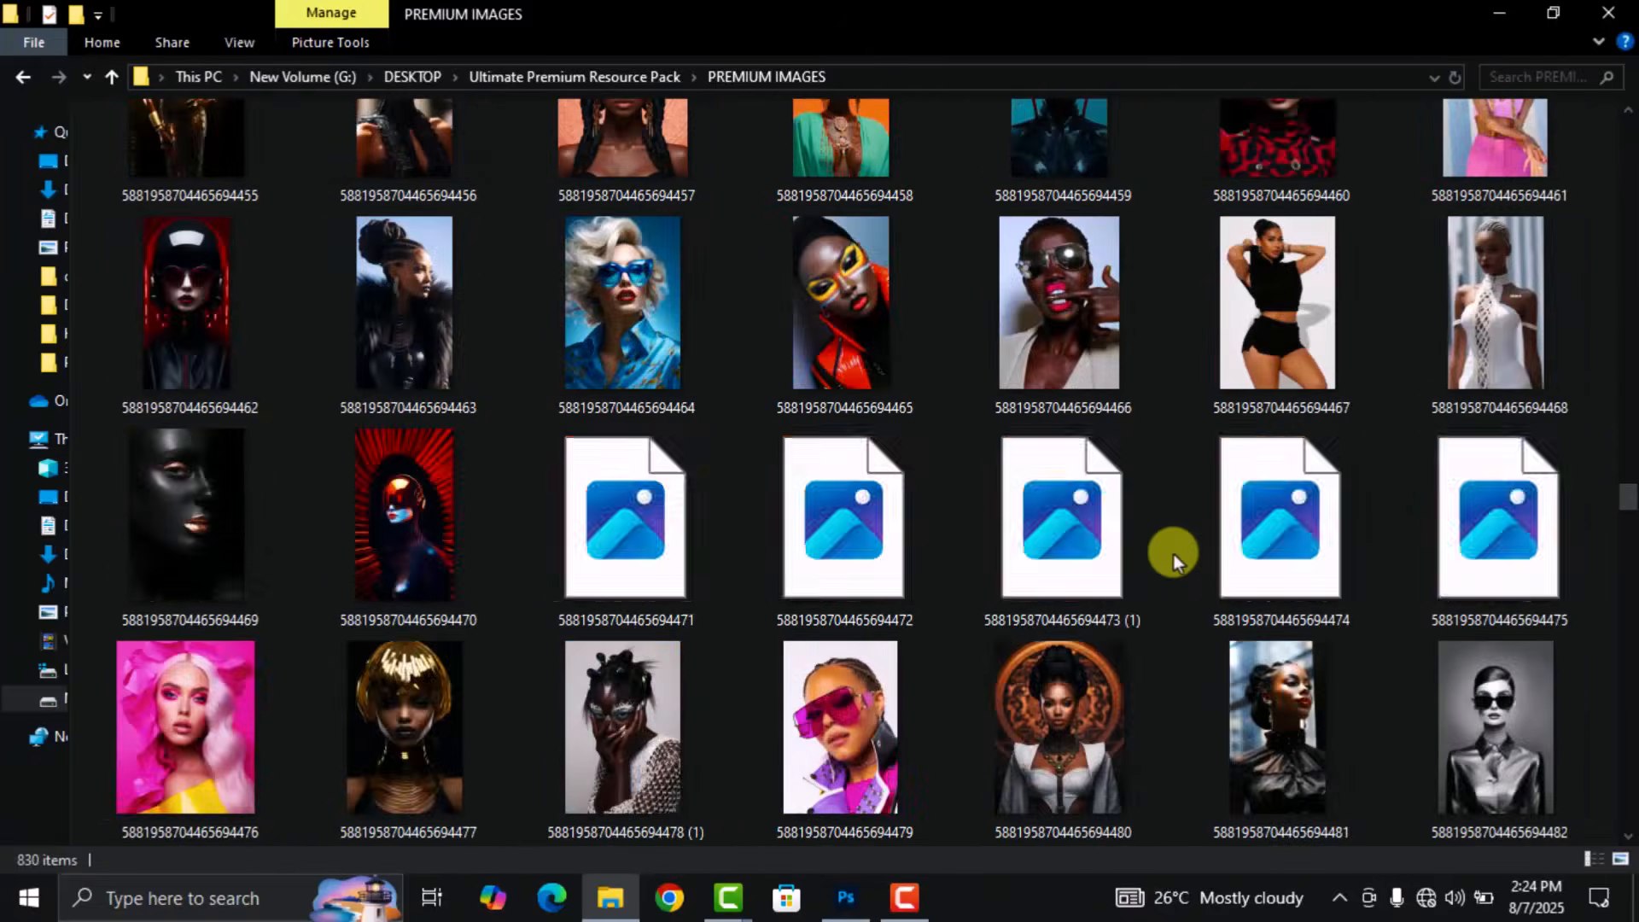
scroll(1171, 556, "down", 20)
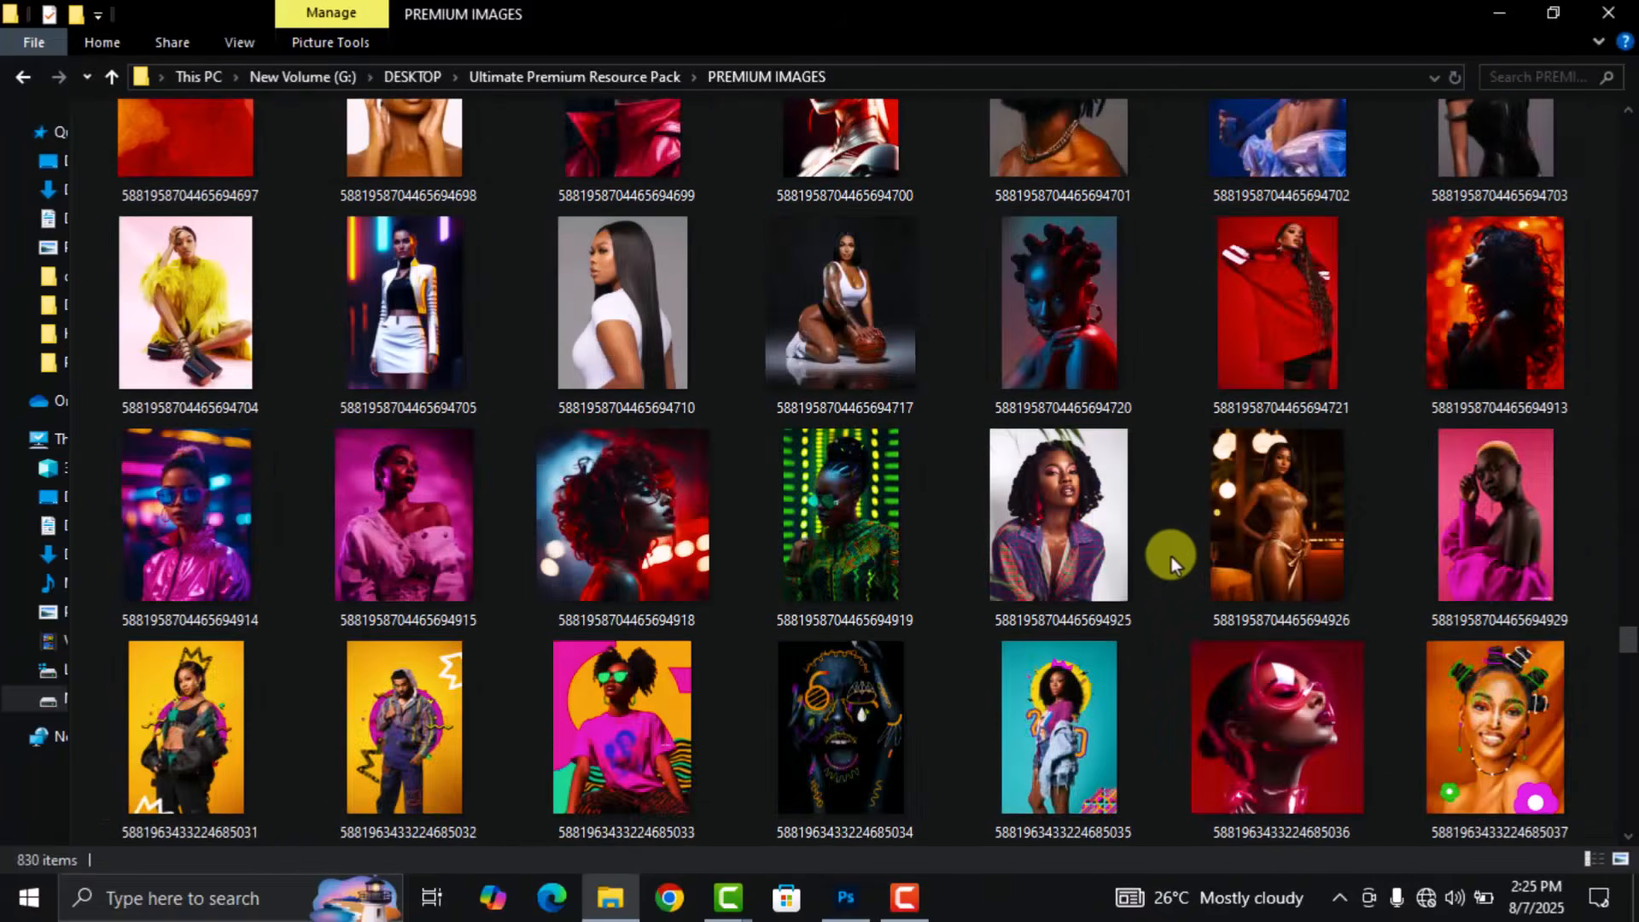
scroll(1171, 556, "down", 20)
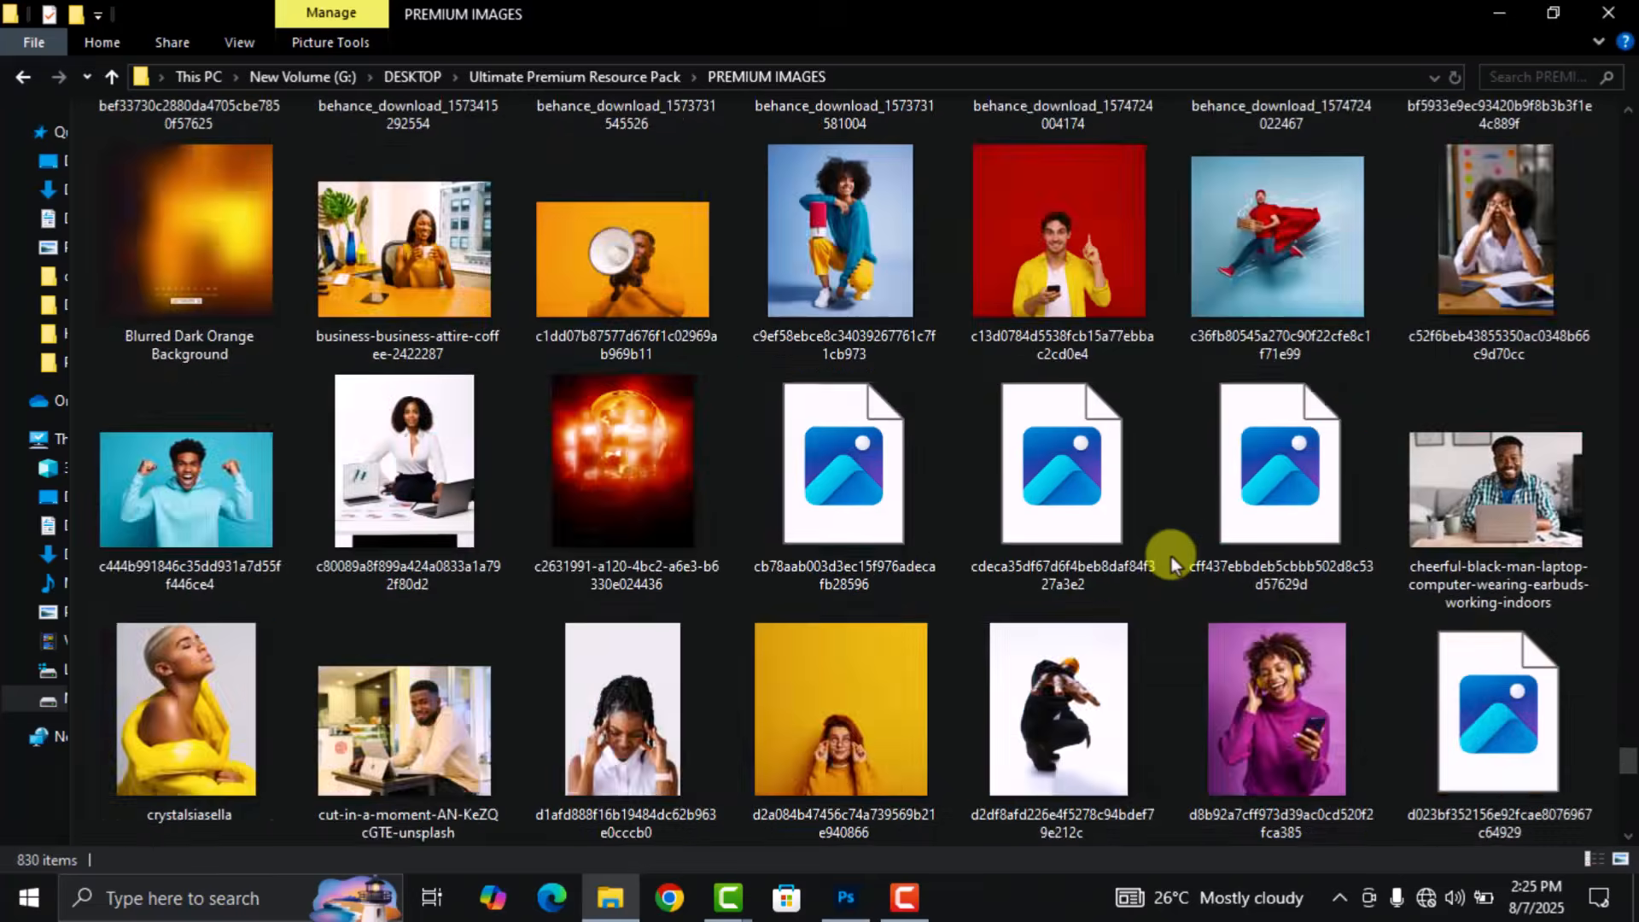
scroll(1171, 555, "down", 20)
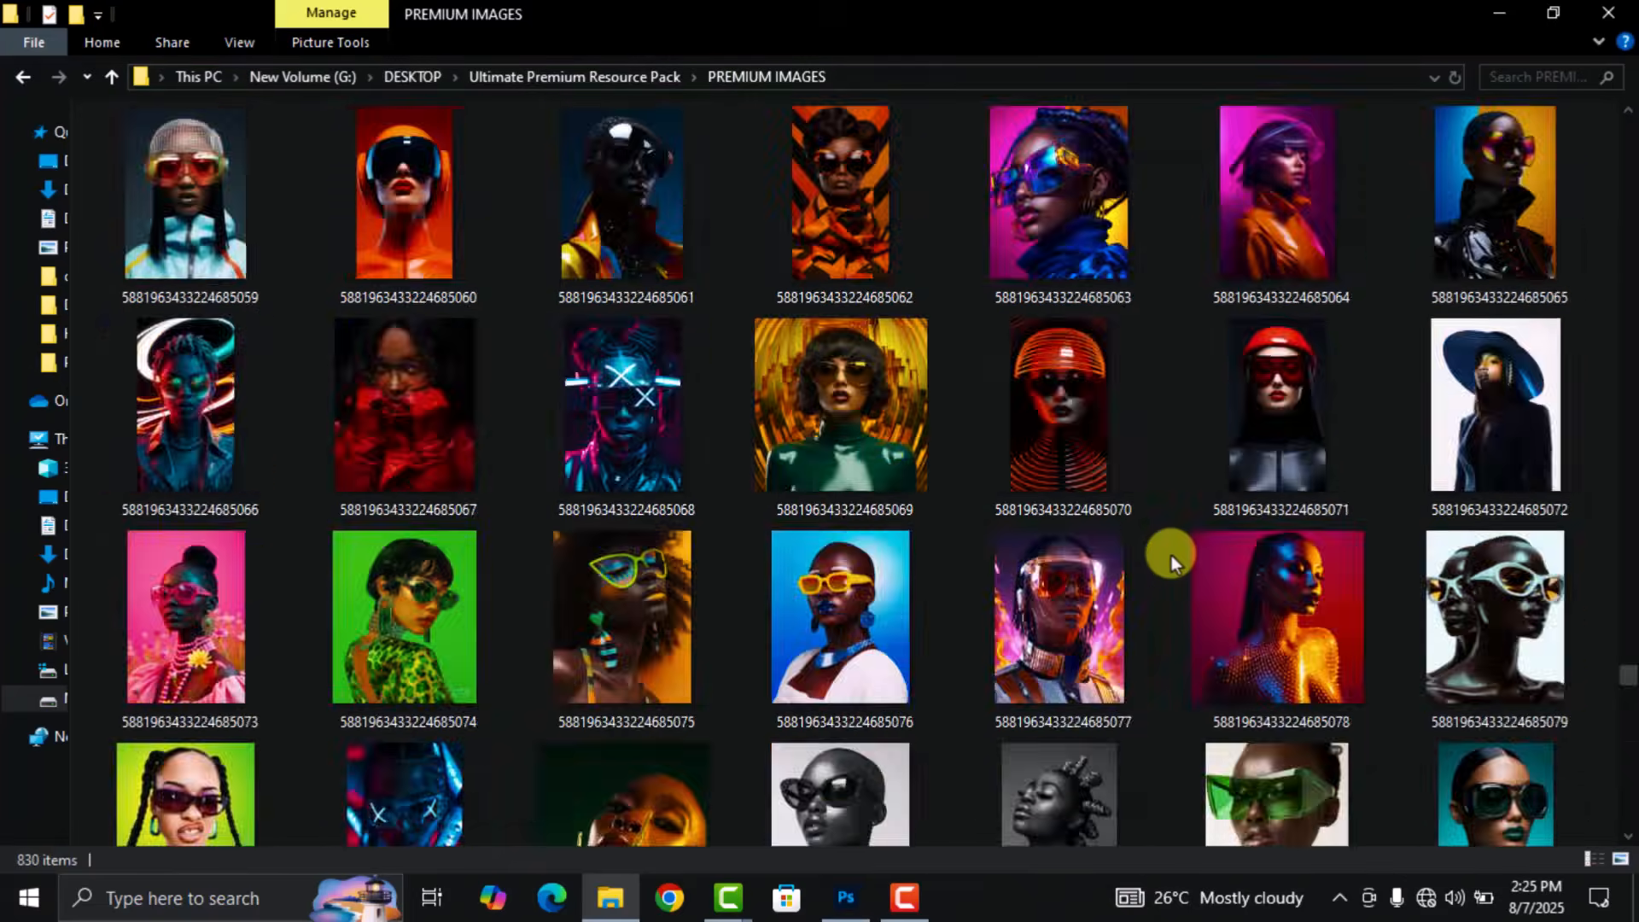
scroll(1171, 555, "down", 20)
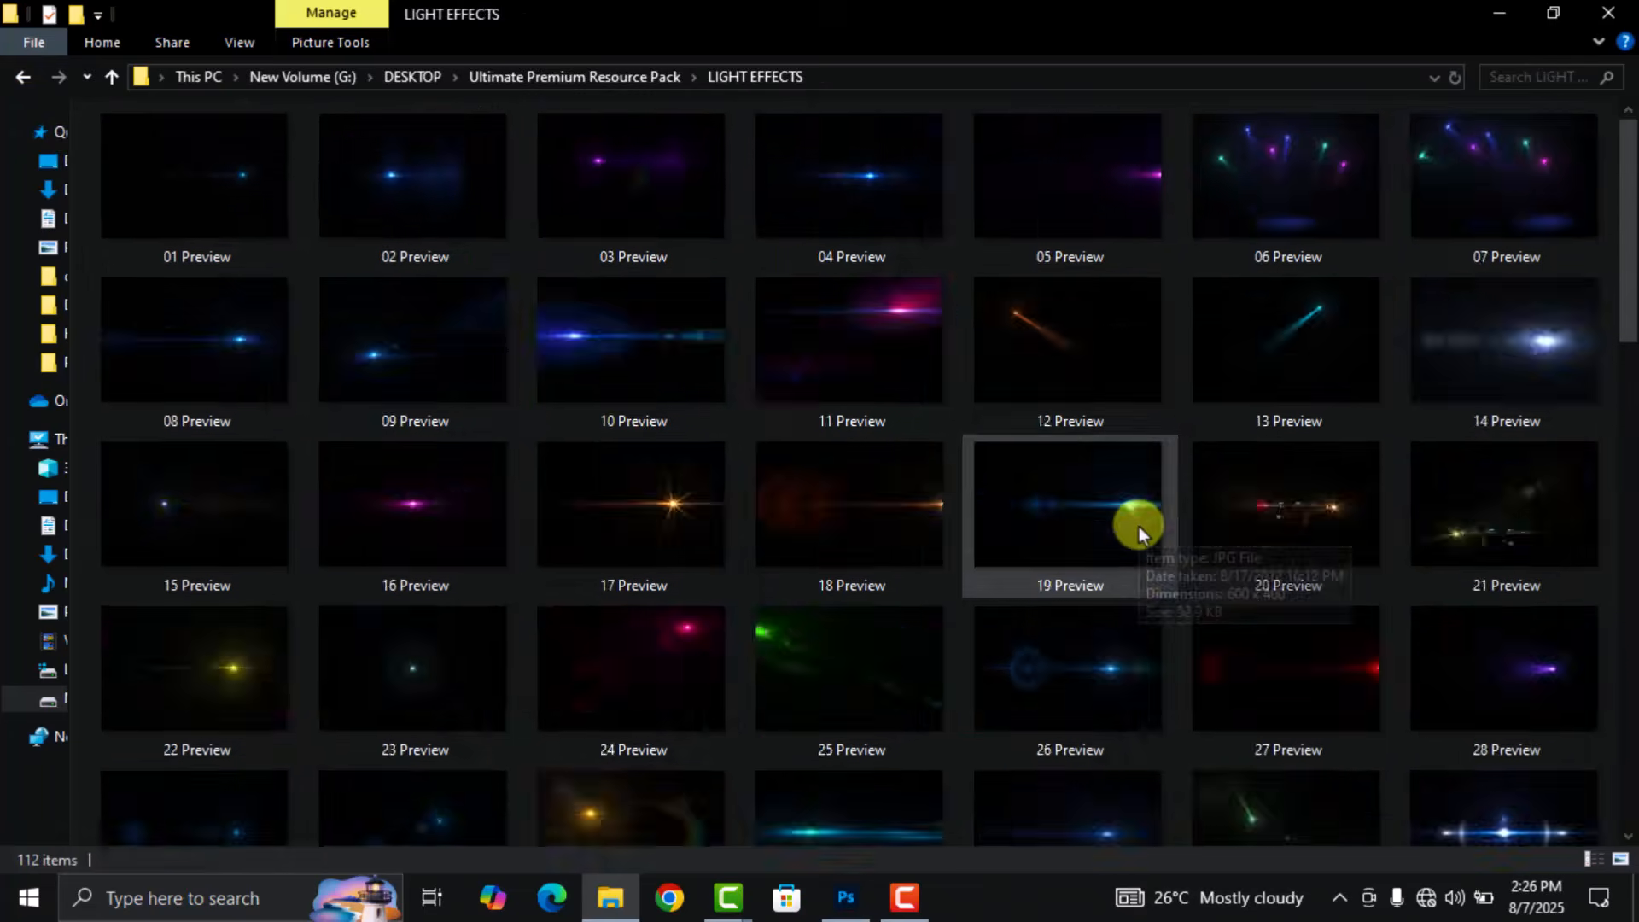
- Look through the LIGHT EFFECTS and ICONS AND OTHERS folders of the resource pack
scroll(1099, 565, "down", 18)
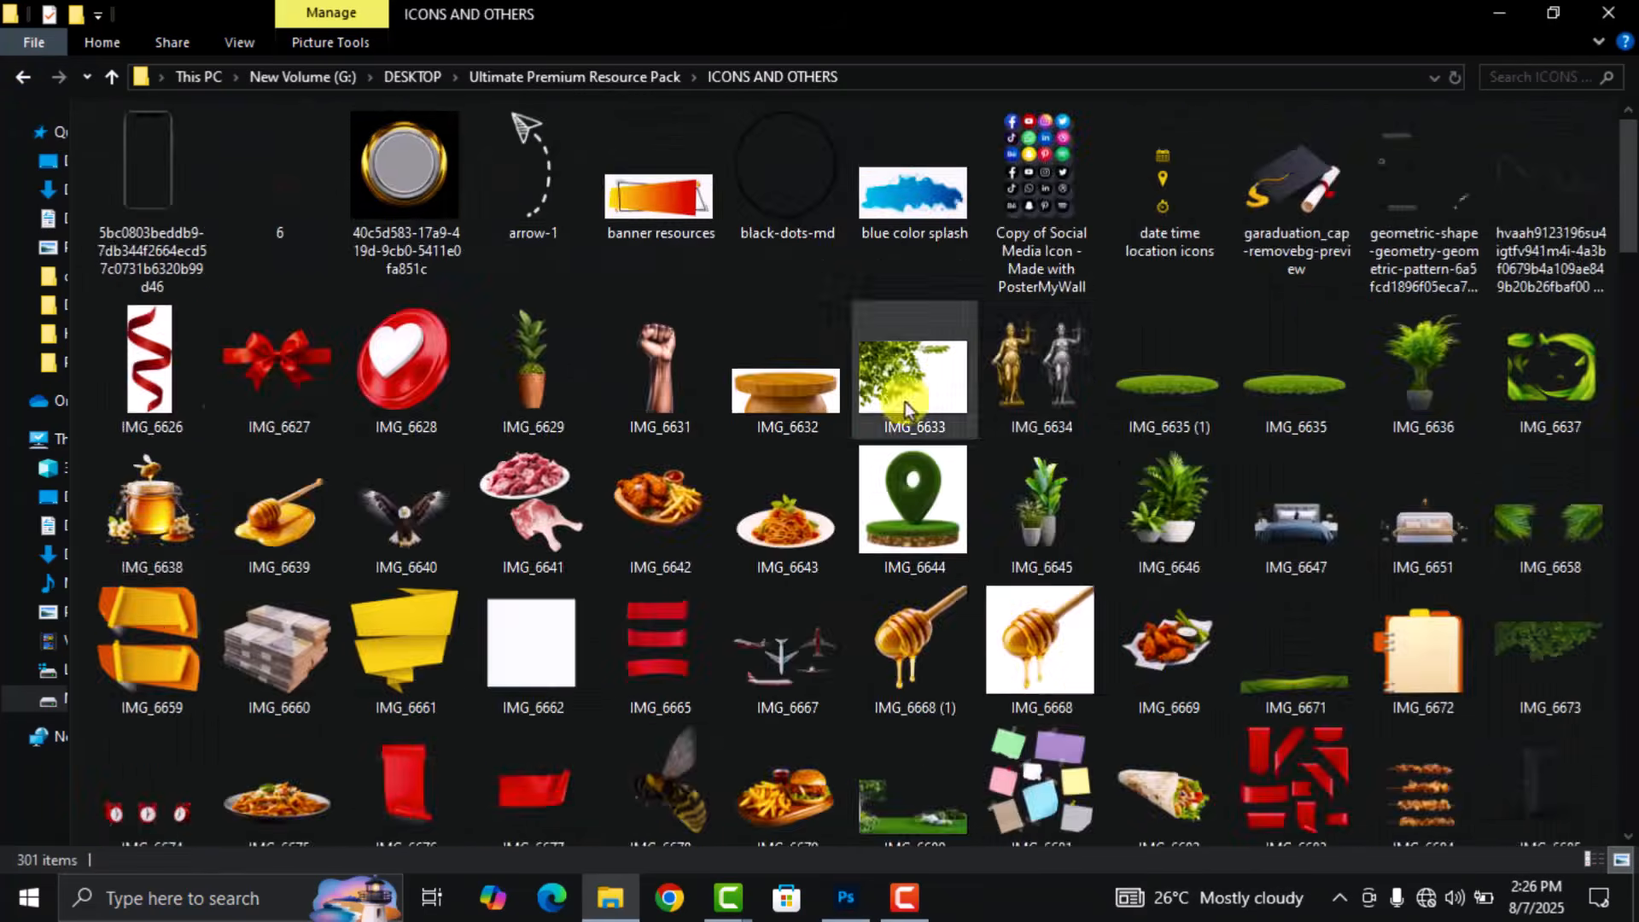
scroll(1102, 492, "down", 10)
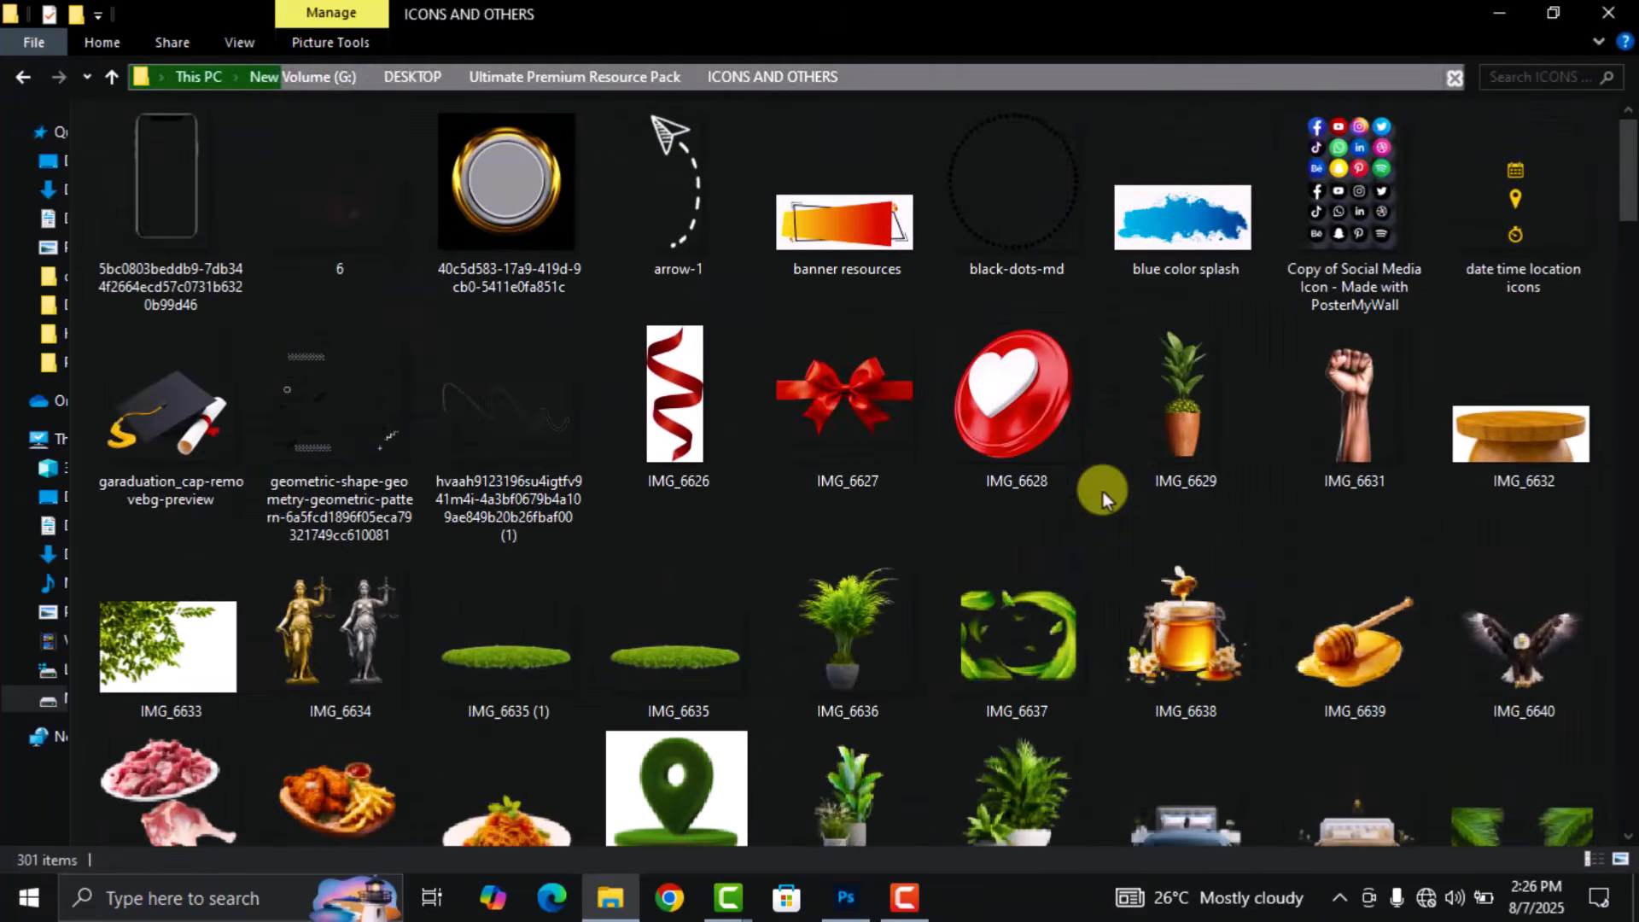
- Look through the whole ICONS AND OTHERS folder of the resource pack, then leave it
scroll(1099, 498, "up", 4)
scroll(1100, 502, "down", 4)
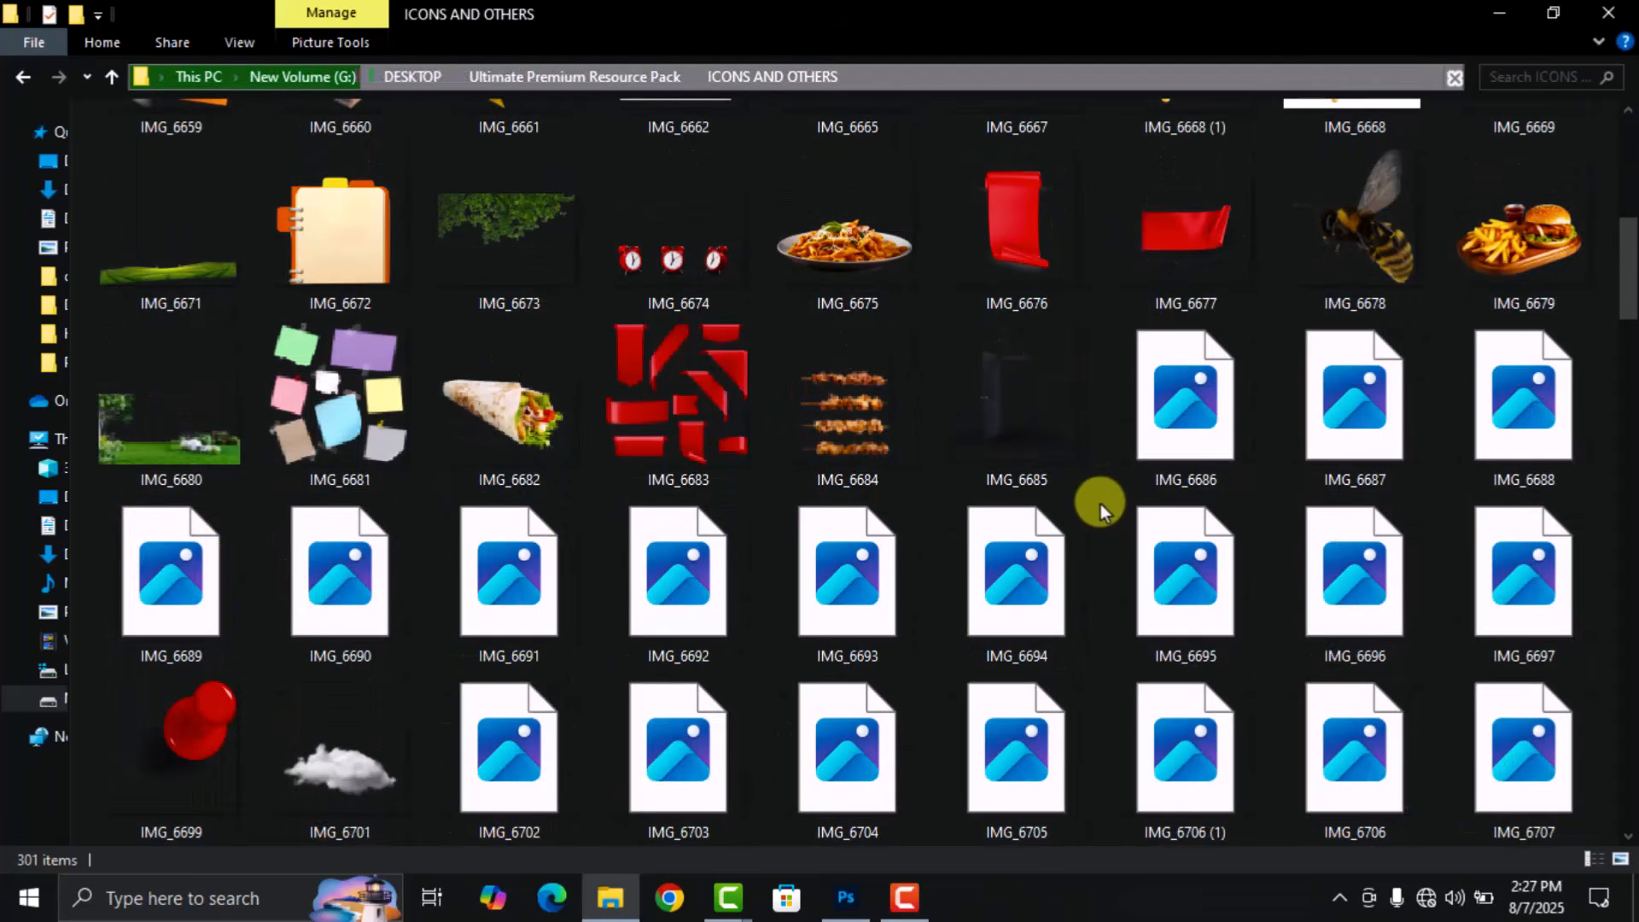
scroll(1100, 504, "down", 1)
scroll(1101, 511, "up", 6)
scroll(1113, 401, "down", 12)
scroll(1092, 457, "up", 5)
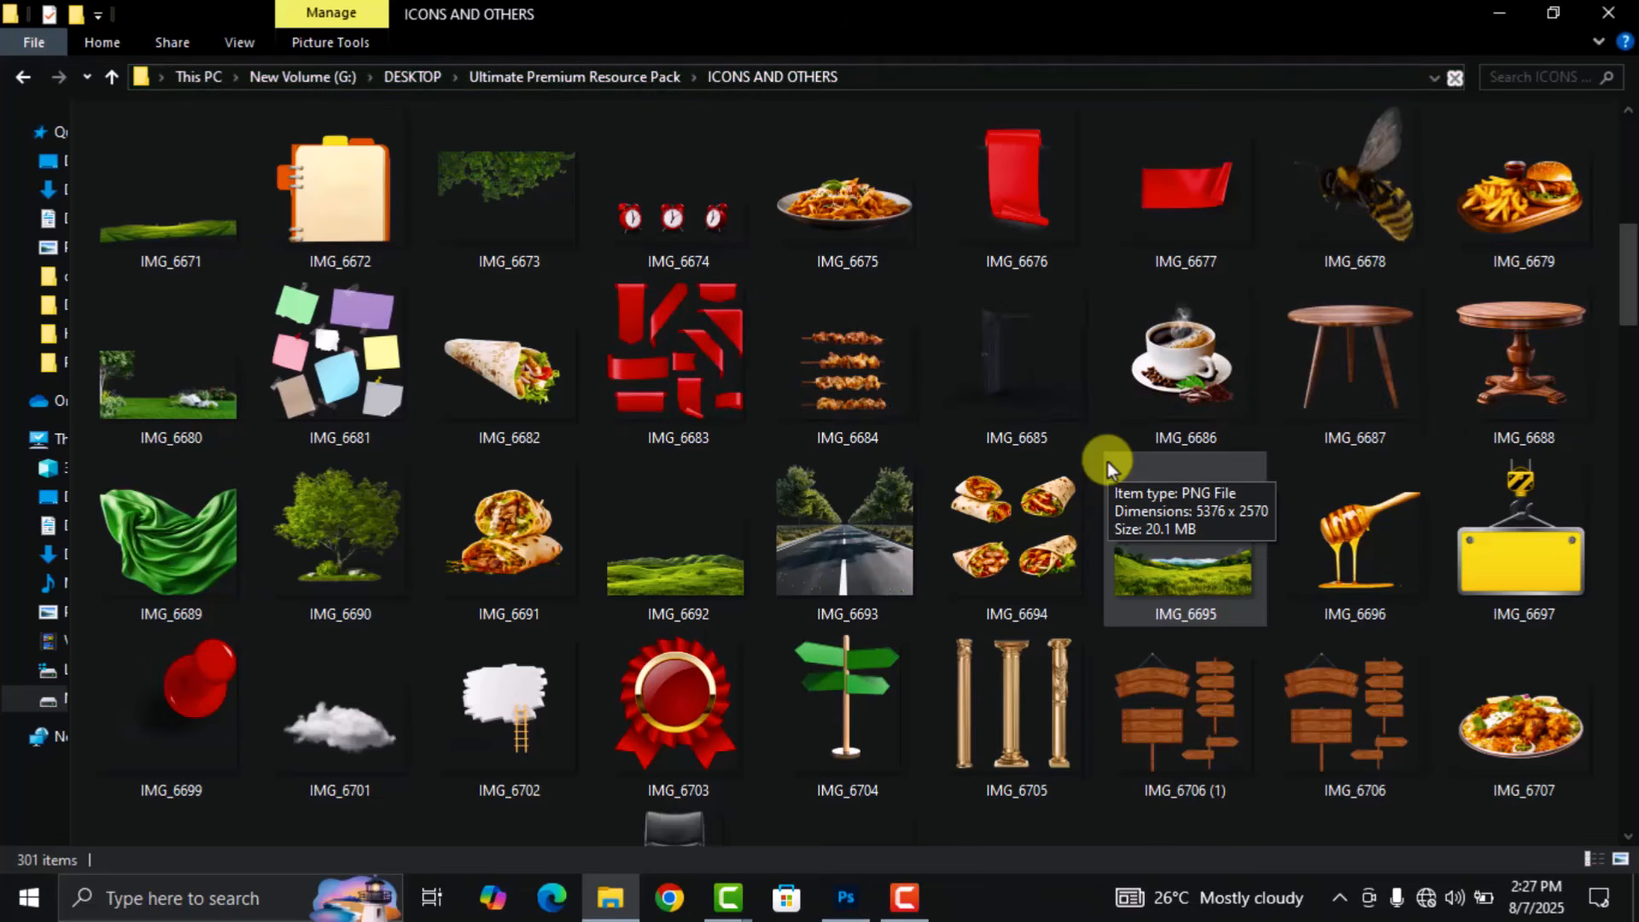
scroll(1103, 453, "down", 20)
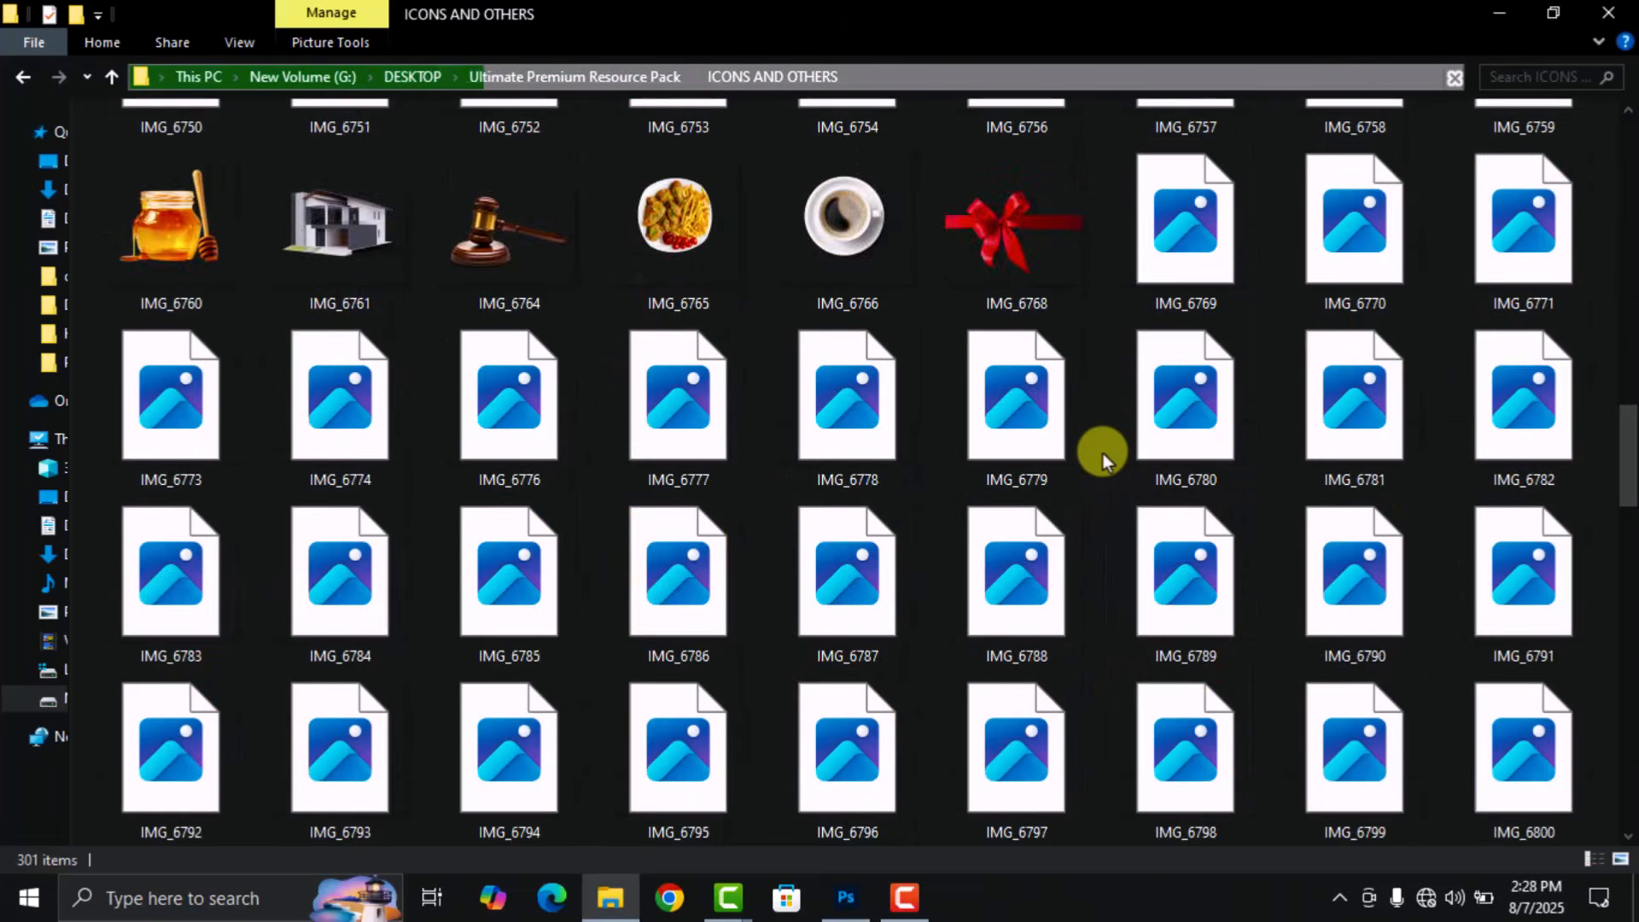
scroll(1103, 454, "down", 20)
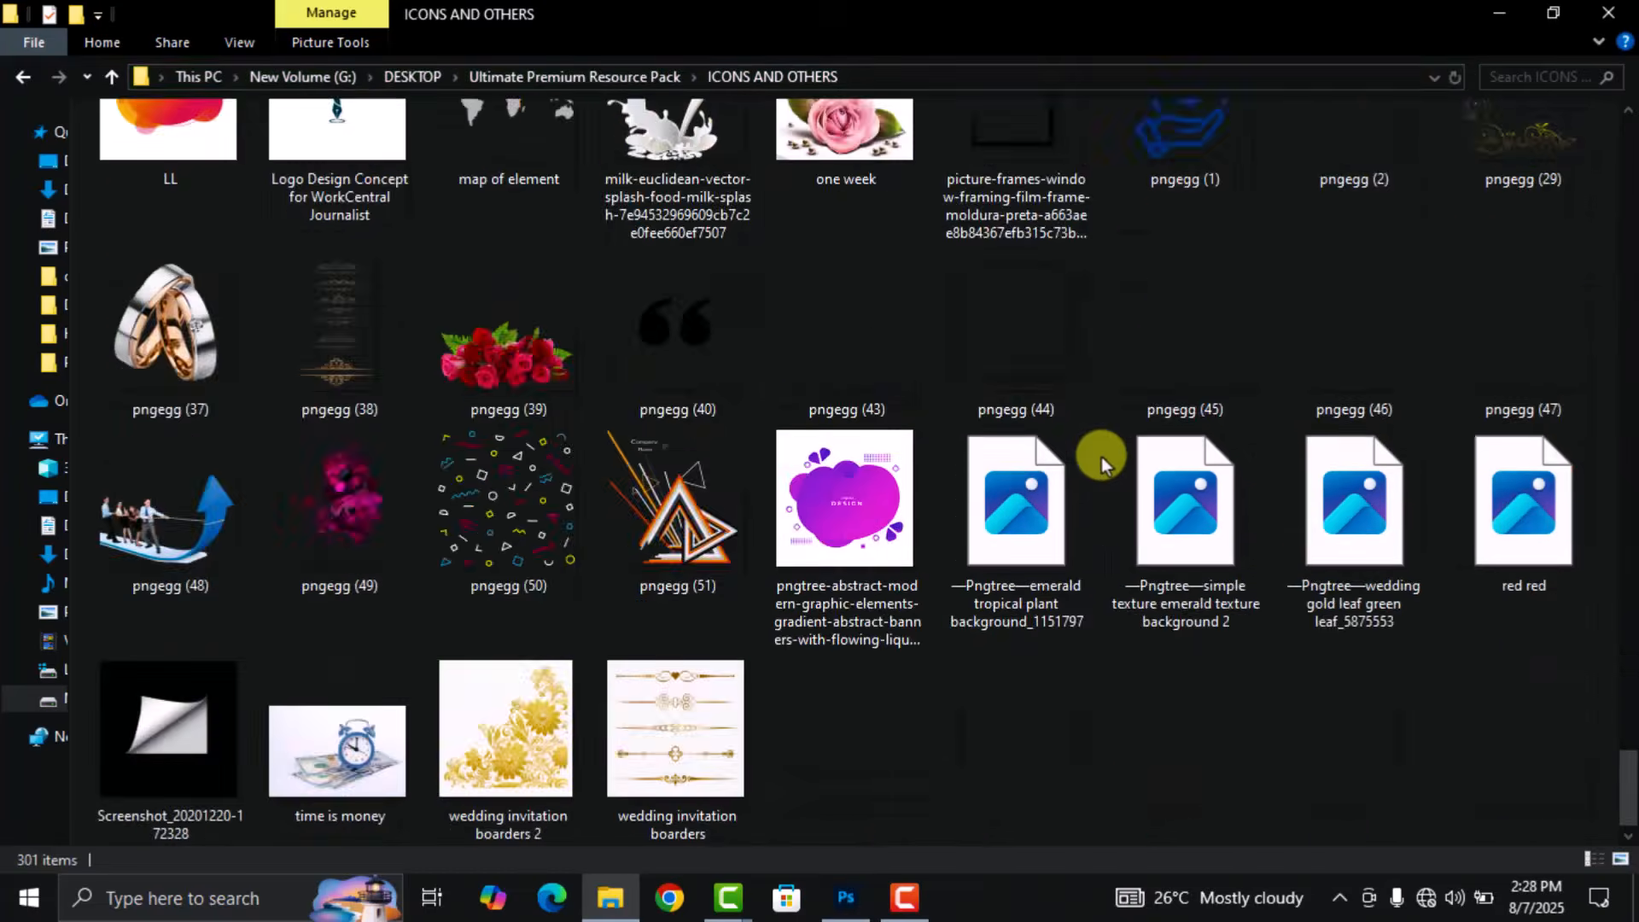
scroll(1101, 457, "up", 15)
left_click(21, 76)
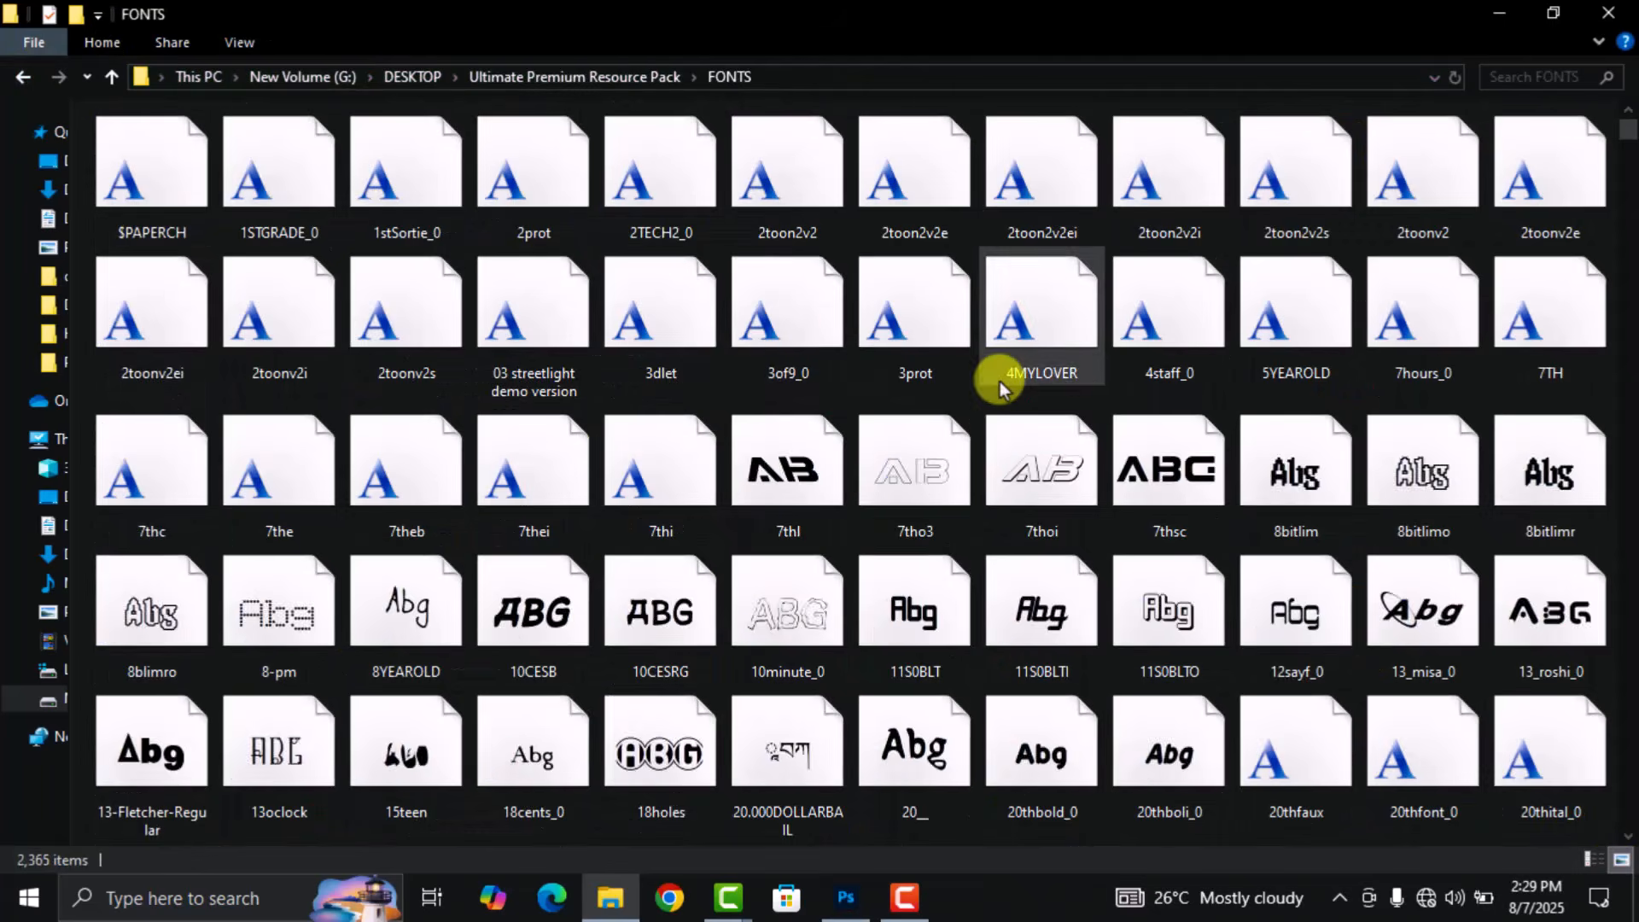
- Look through the font files in the FONTS folder of the Ultimate Premium Resource Pack
scroll(1001, 381, "down", 20)
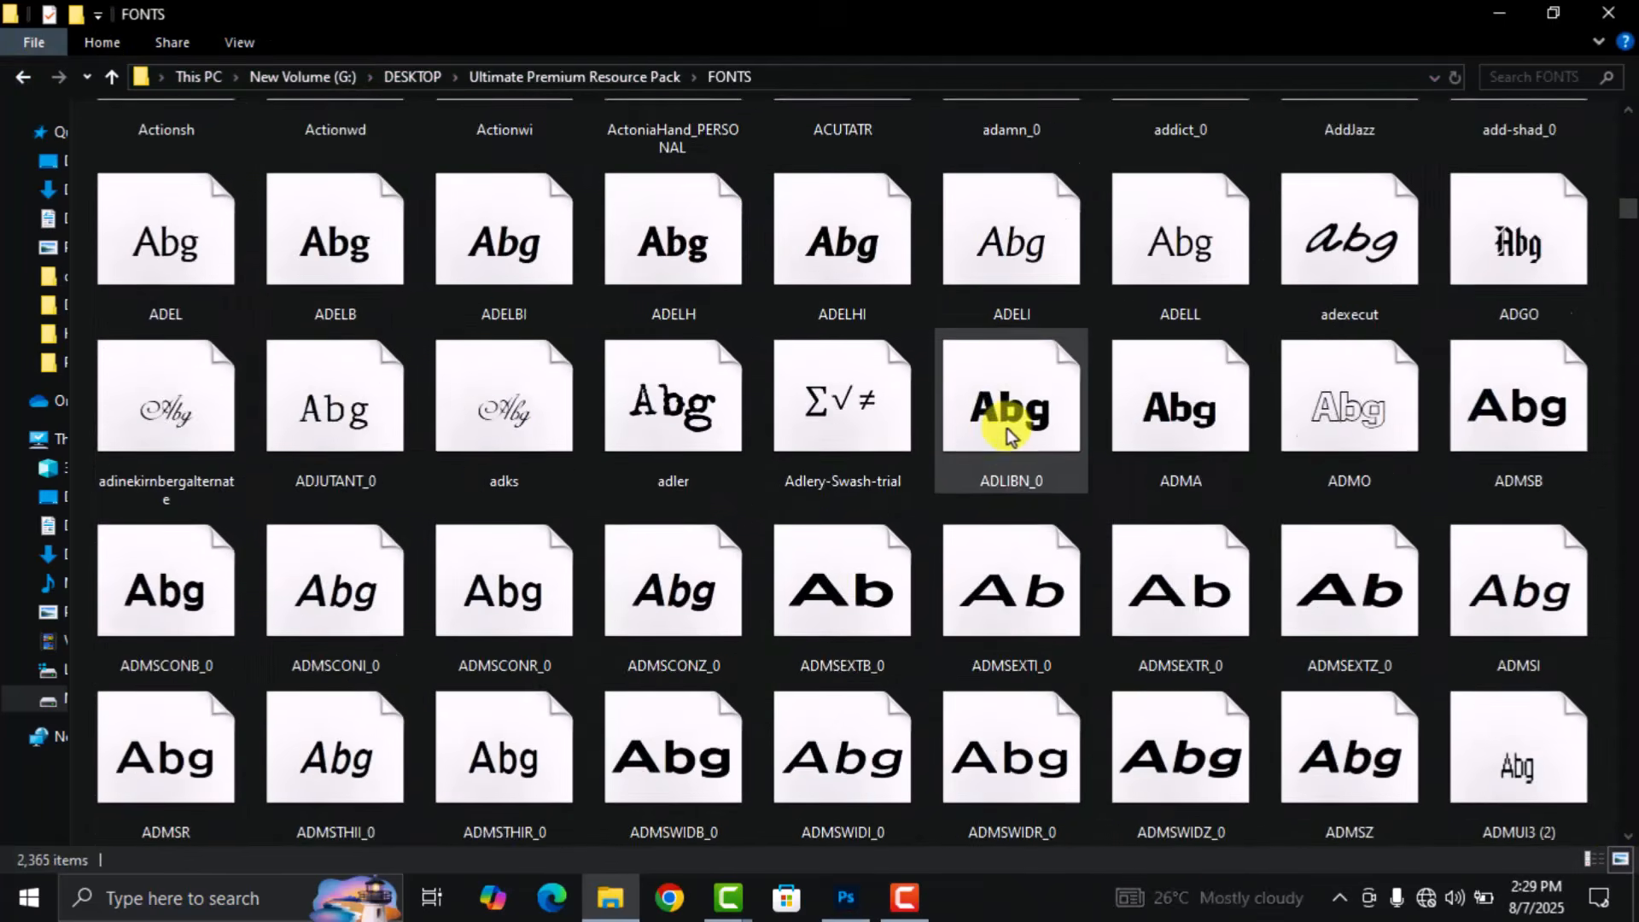
scroll(1008, 428, "down", 5)
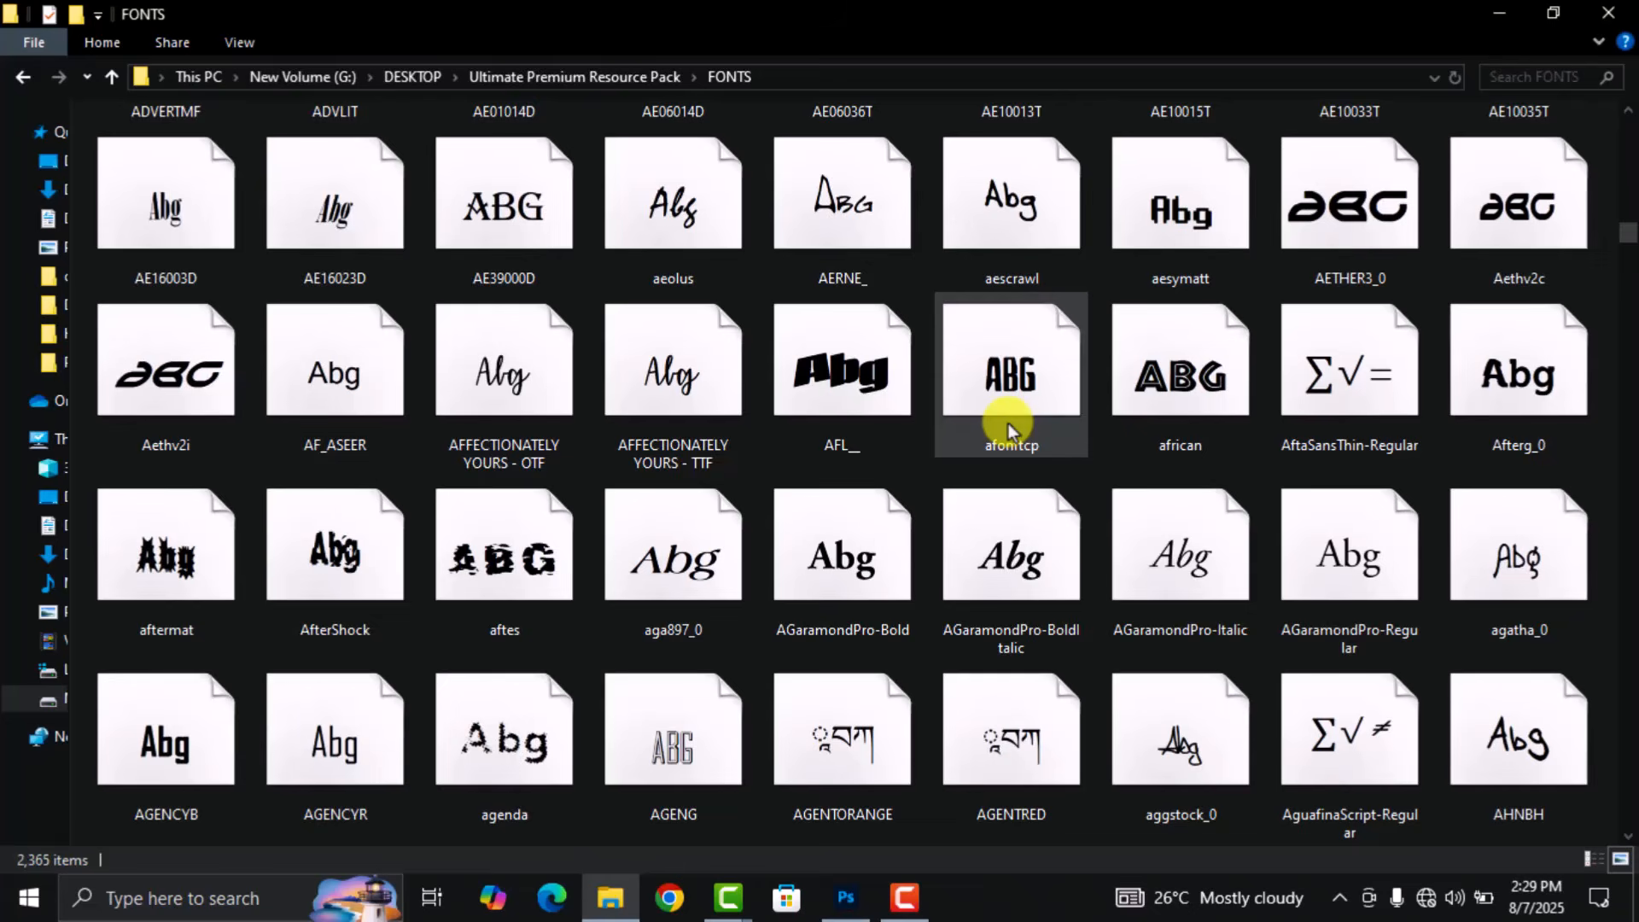
scroll(1007, 423, "down", 20)
scroll(1007, 435, "down", 20)
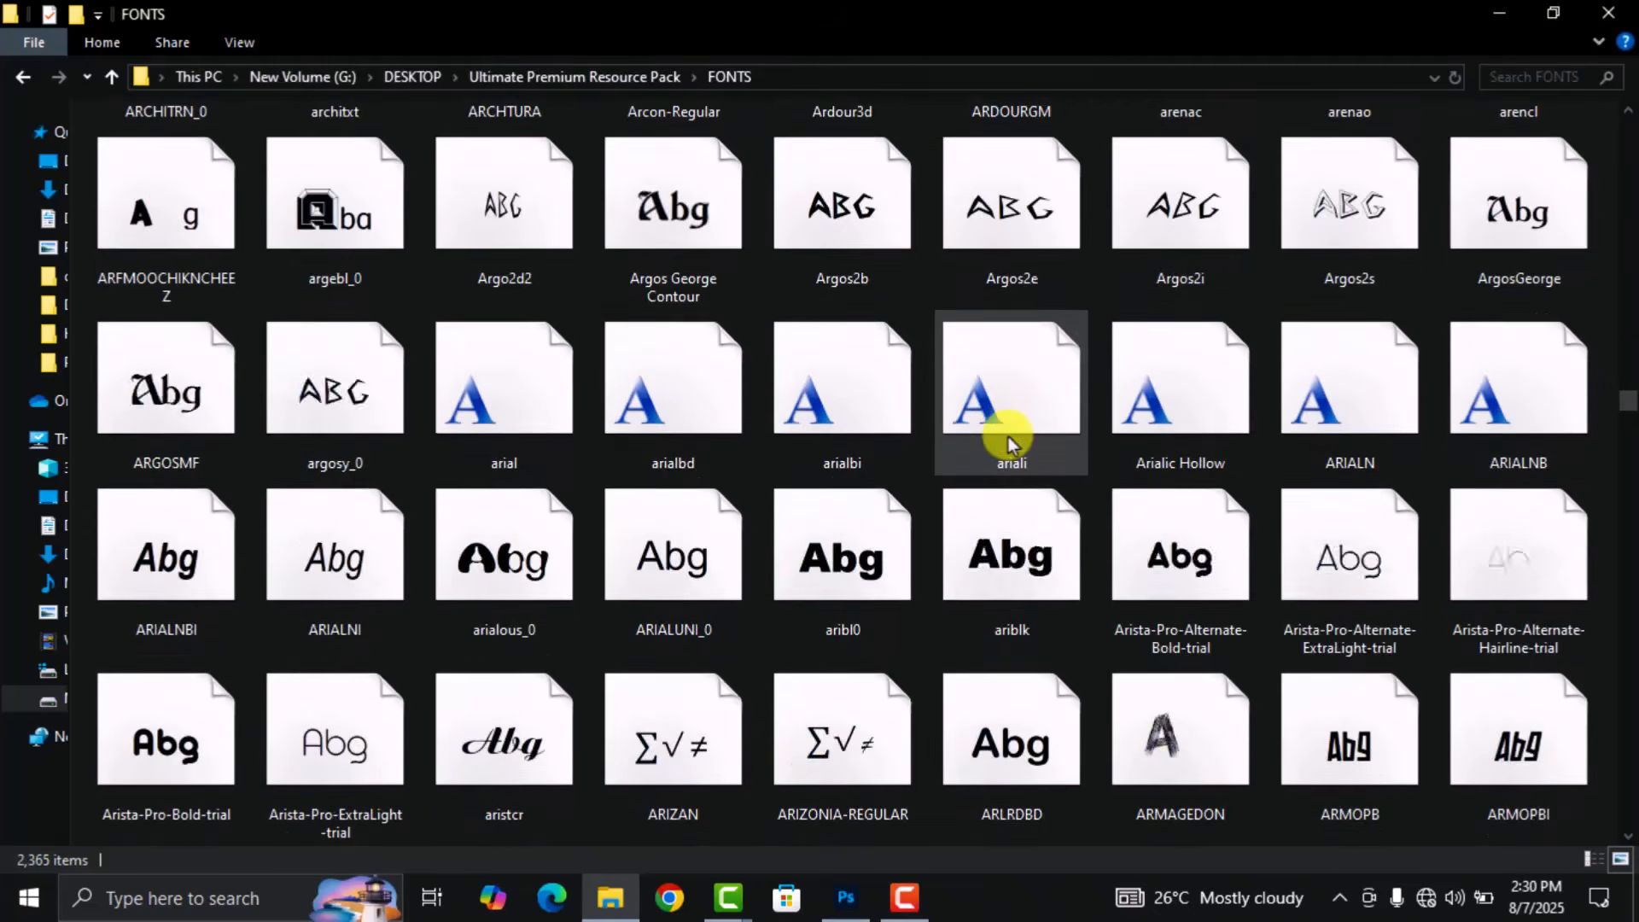
scroll(1098, 475, "down", 20)
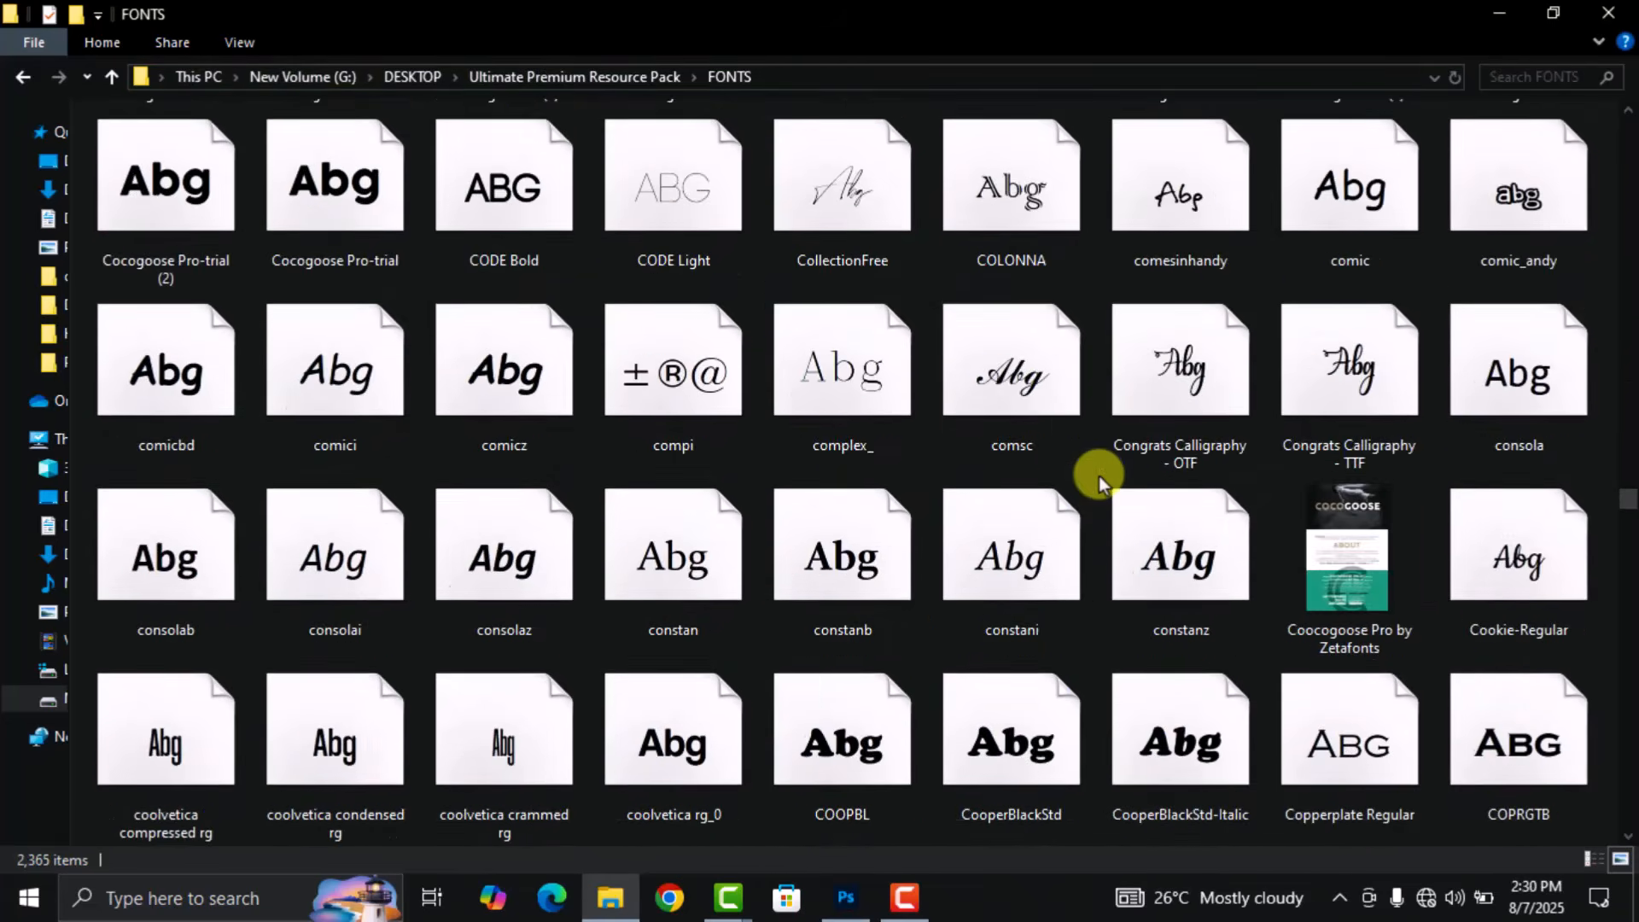
scroll(1098, 478, "down", 10)
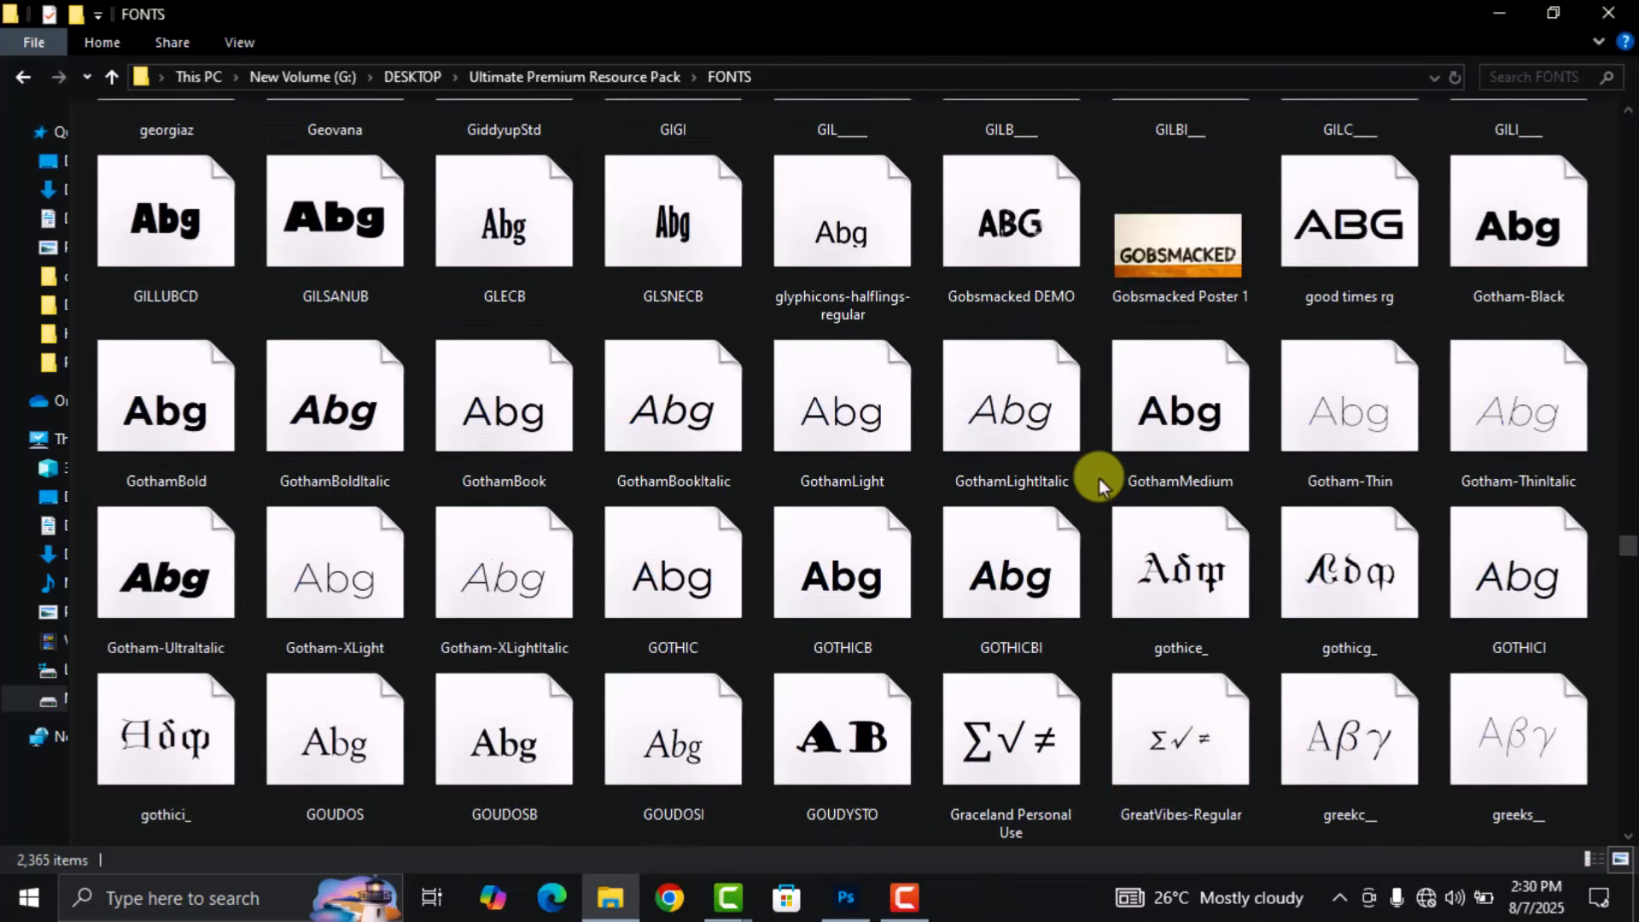
scroll(1098, 478, "up", 20)
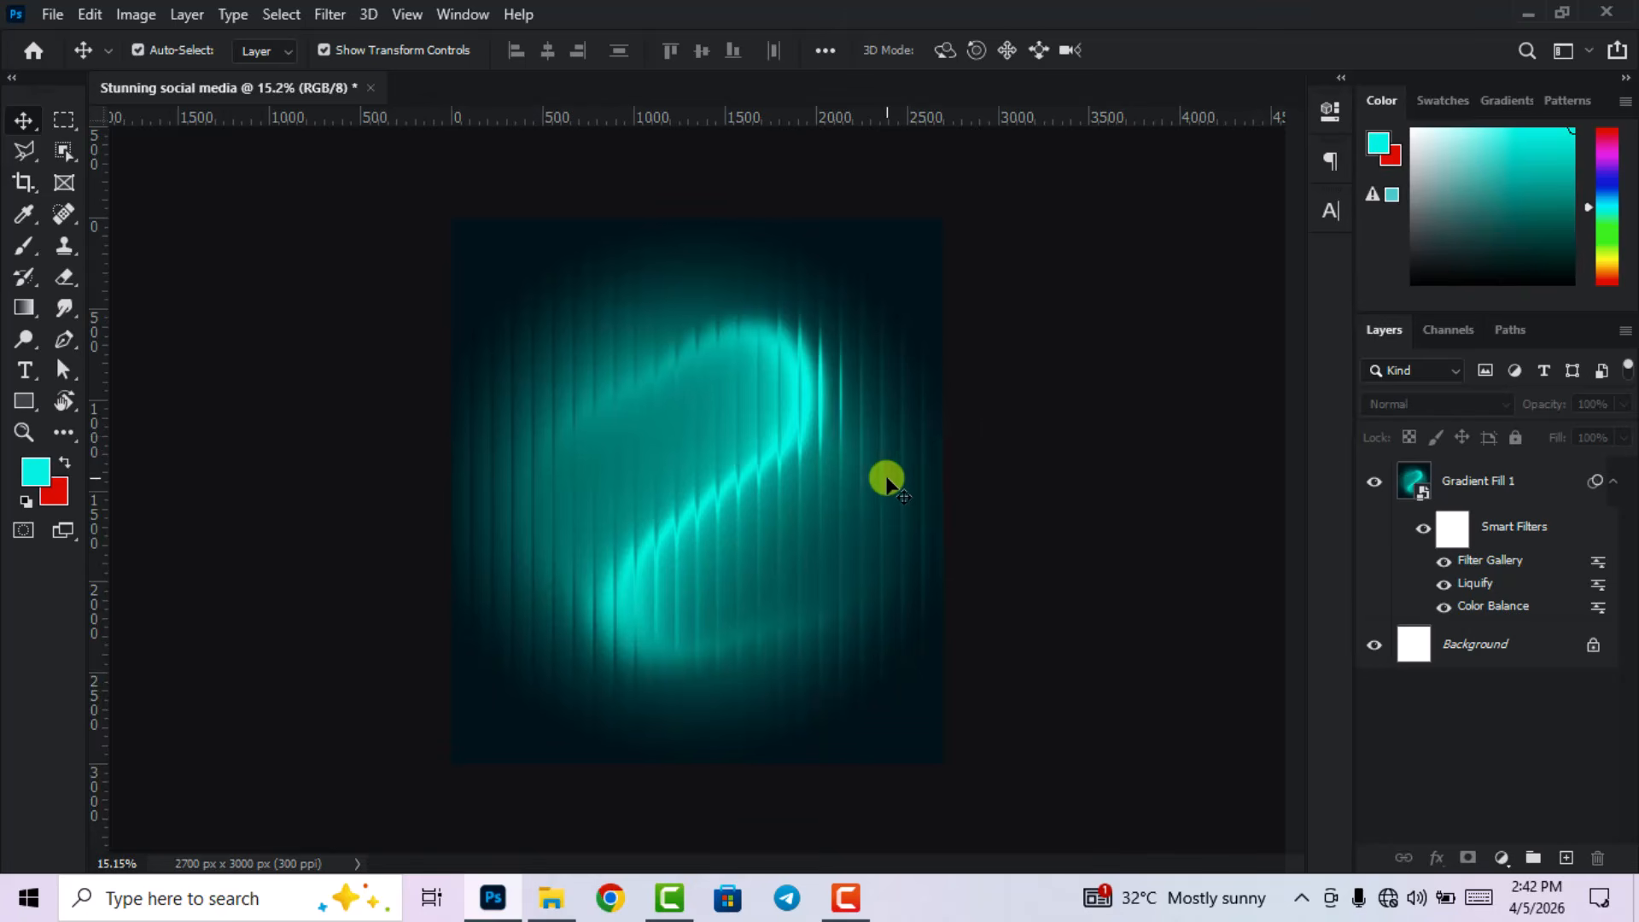
- Place the "Confident smile and sleek style" photo from New folder (3) into the Photoshop document at its default fitted size
scroll(886, 476, "up", 1)
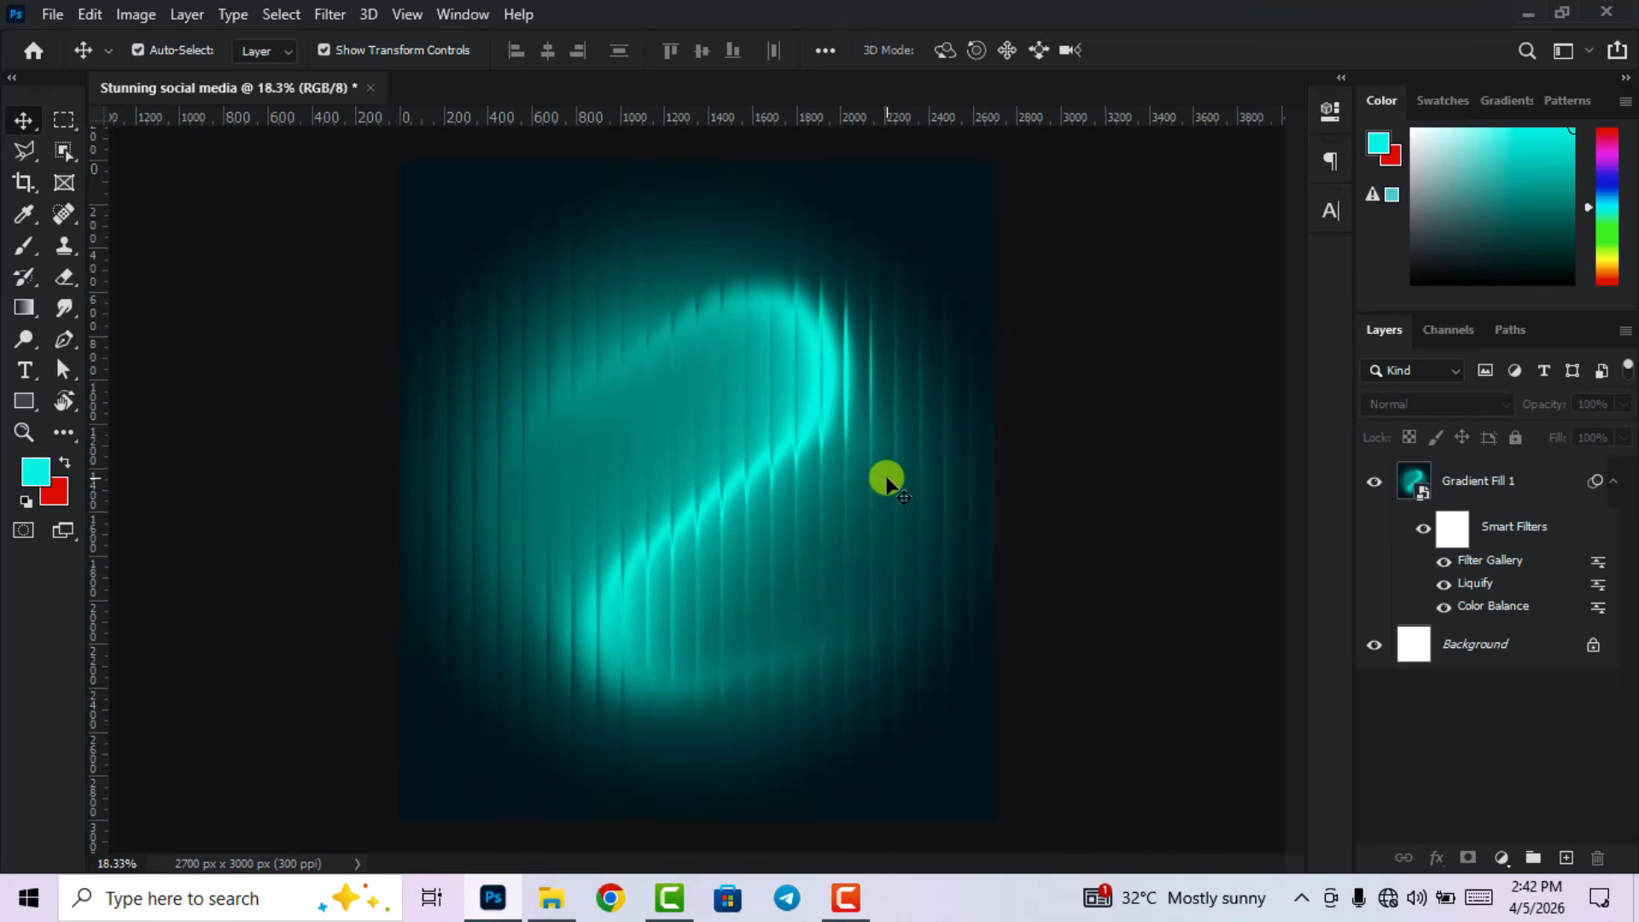
left_click(551, 898)
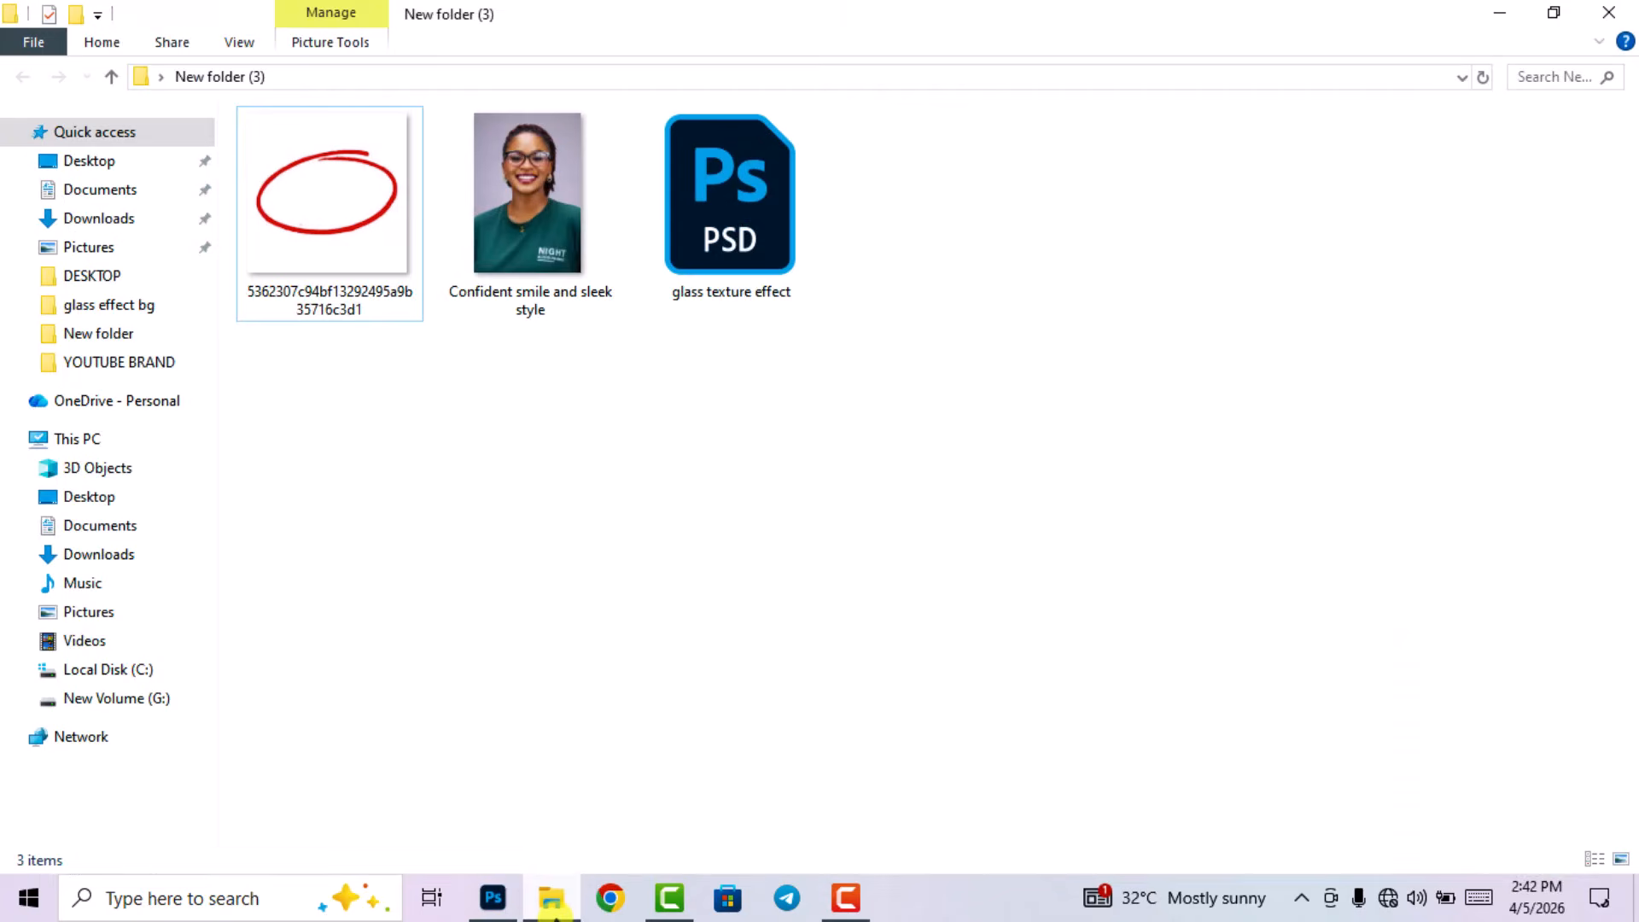
left_click_drag(1064, 221, 264, 190)
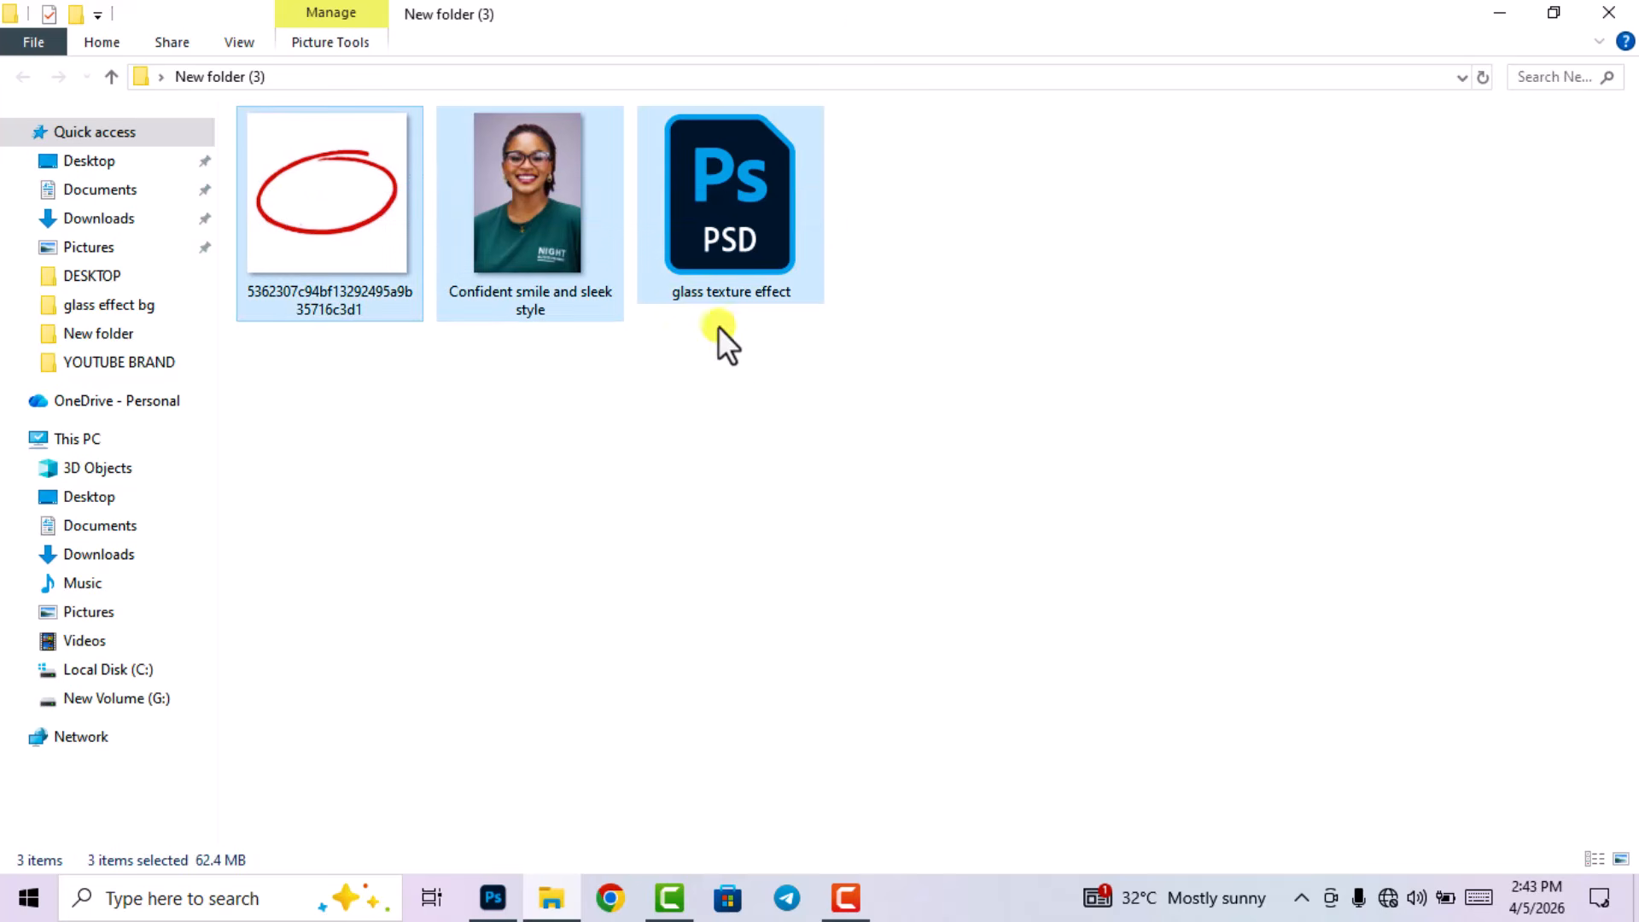
left_click(899, 572)
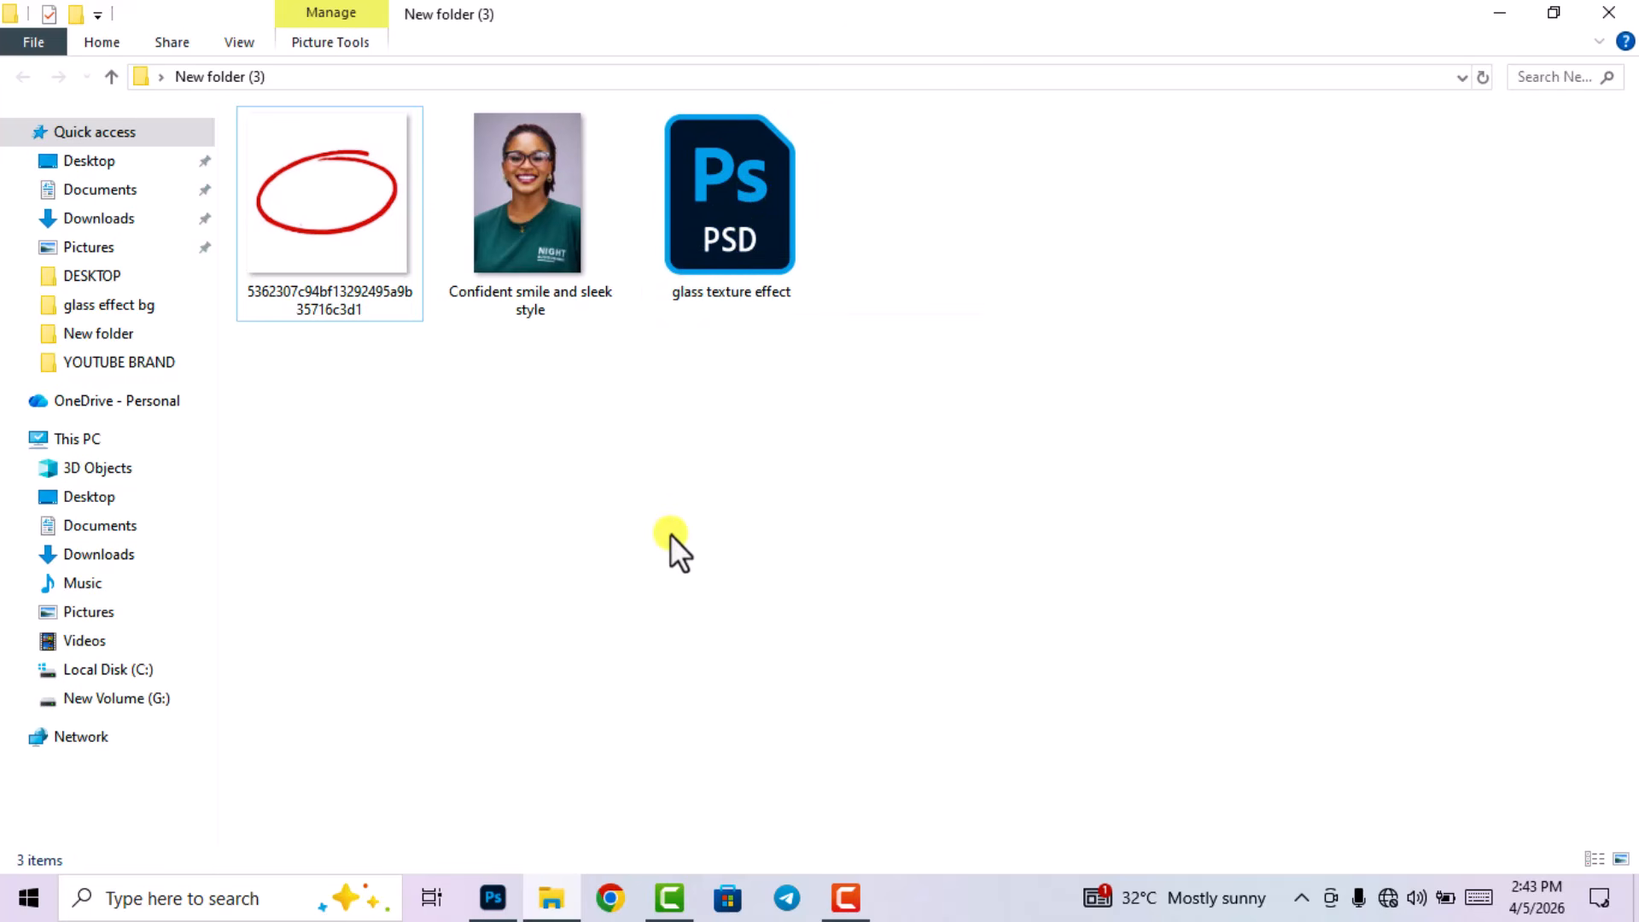
left_click_drag(528, 252, 696, 598)
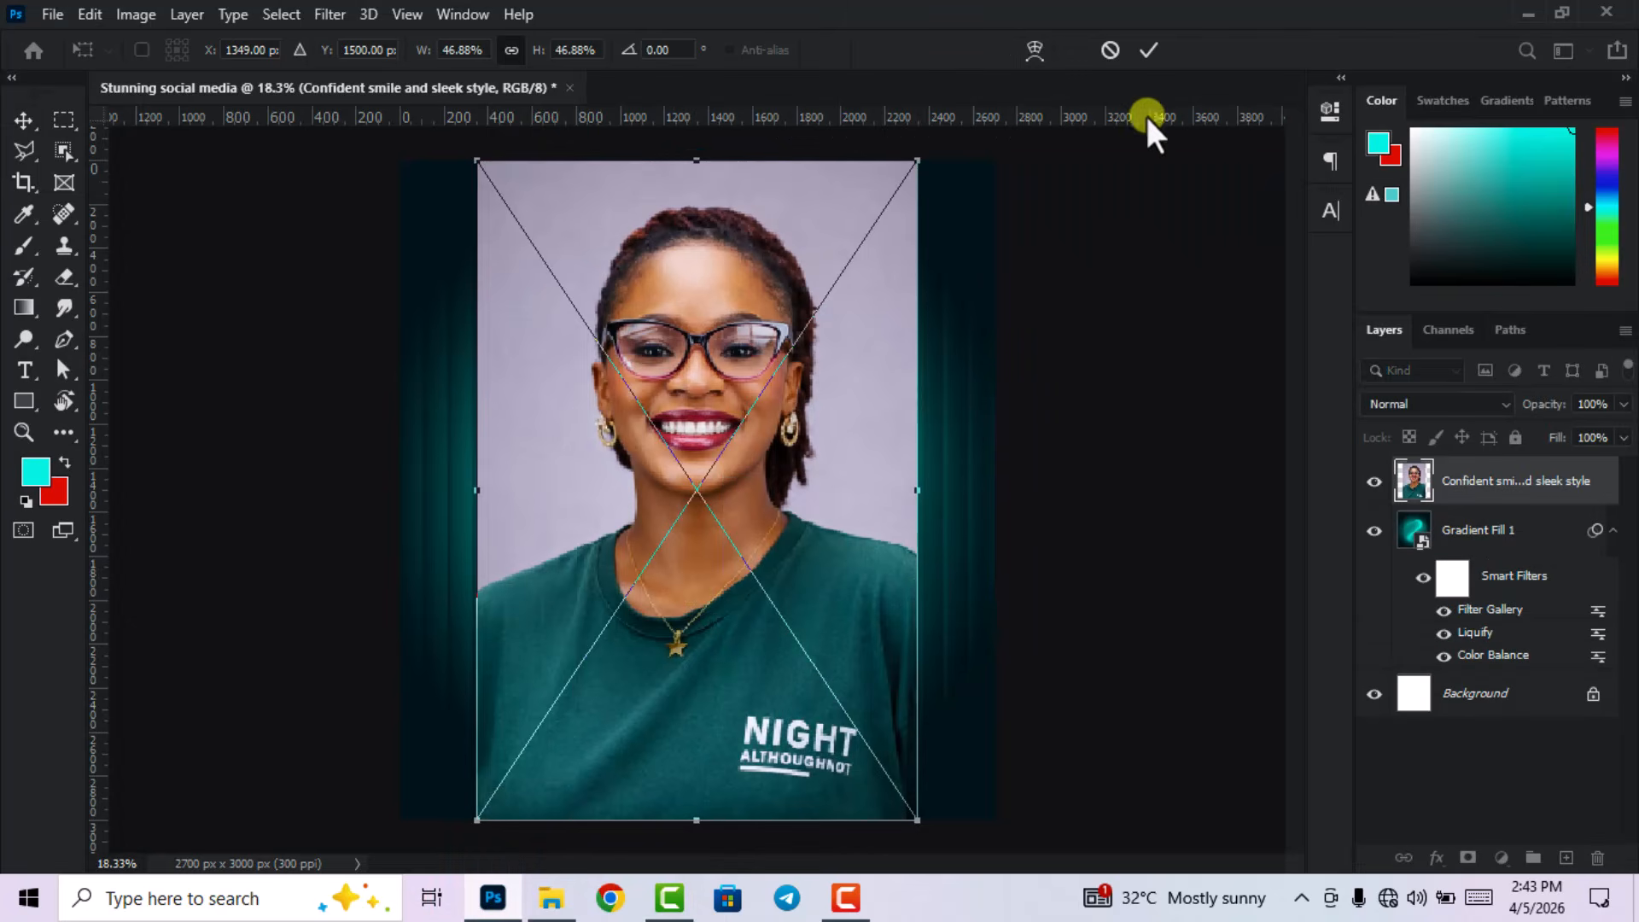
left_click(1148, 49)
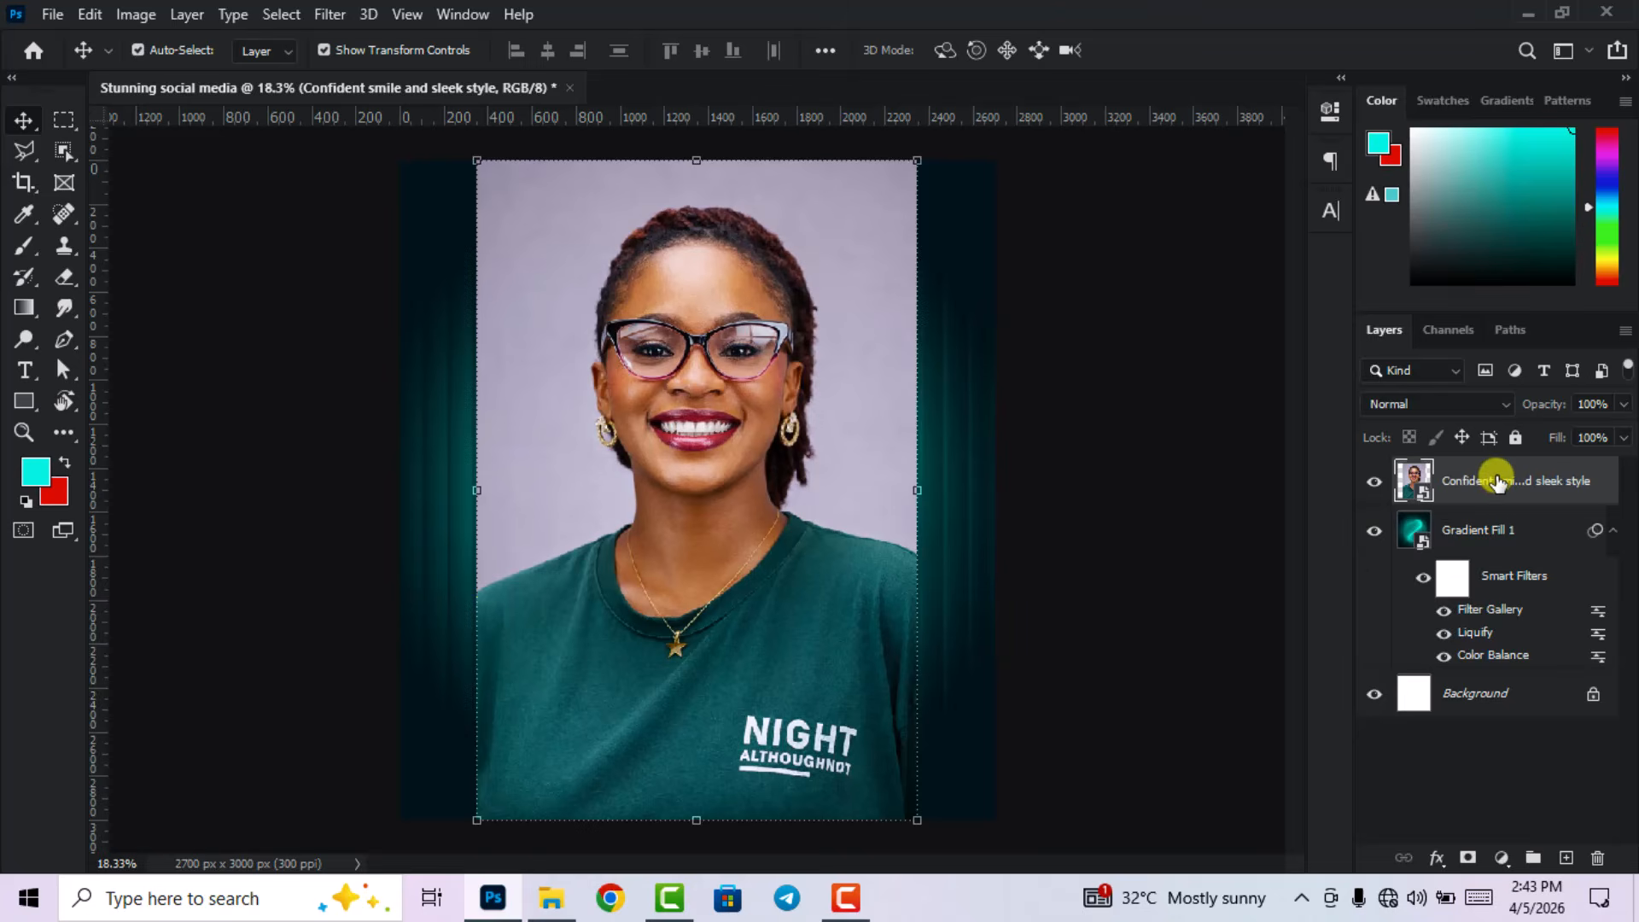
- Rasterize the portrait layer, select its subject automatically, and hide the photo background with a layer mask
right_click(1498, 481)
left_click(1264, 447)
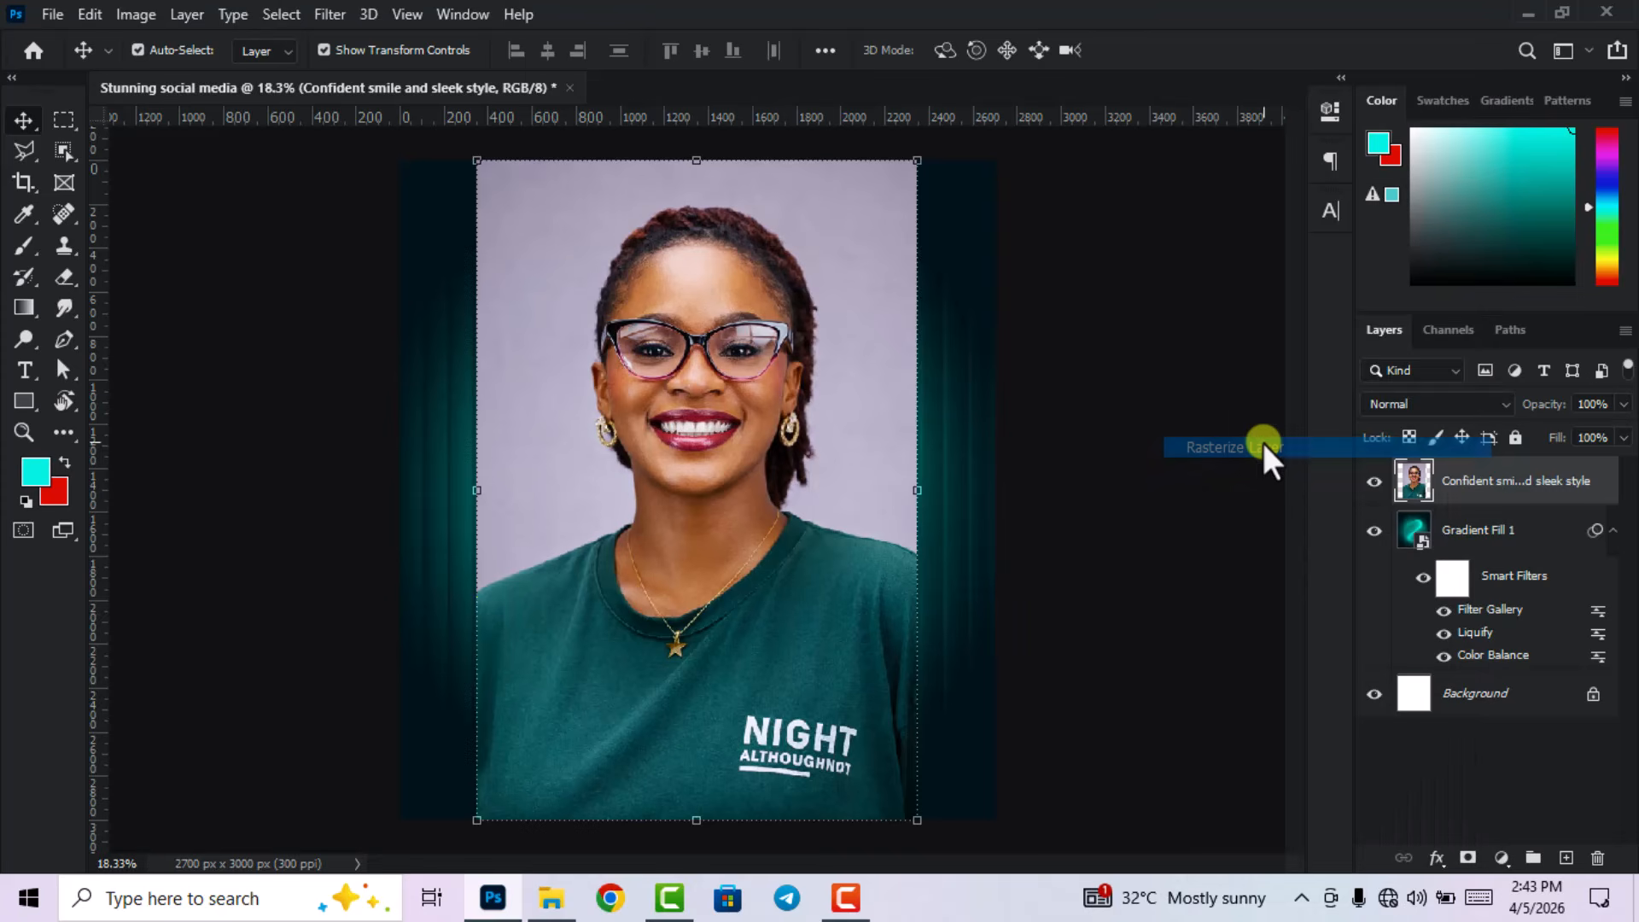
left_click(281, 16)
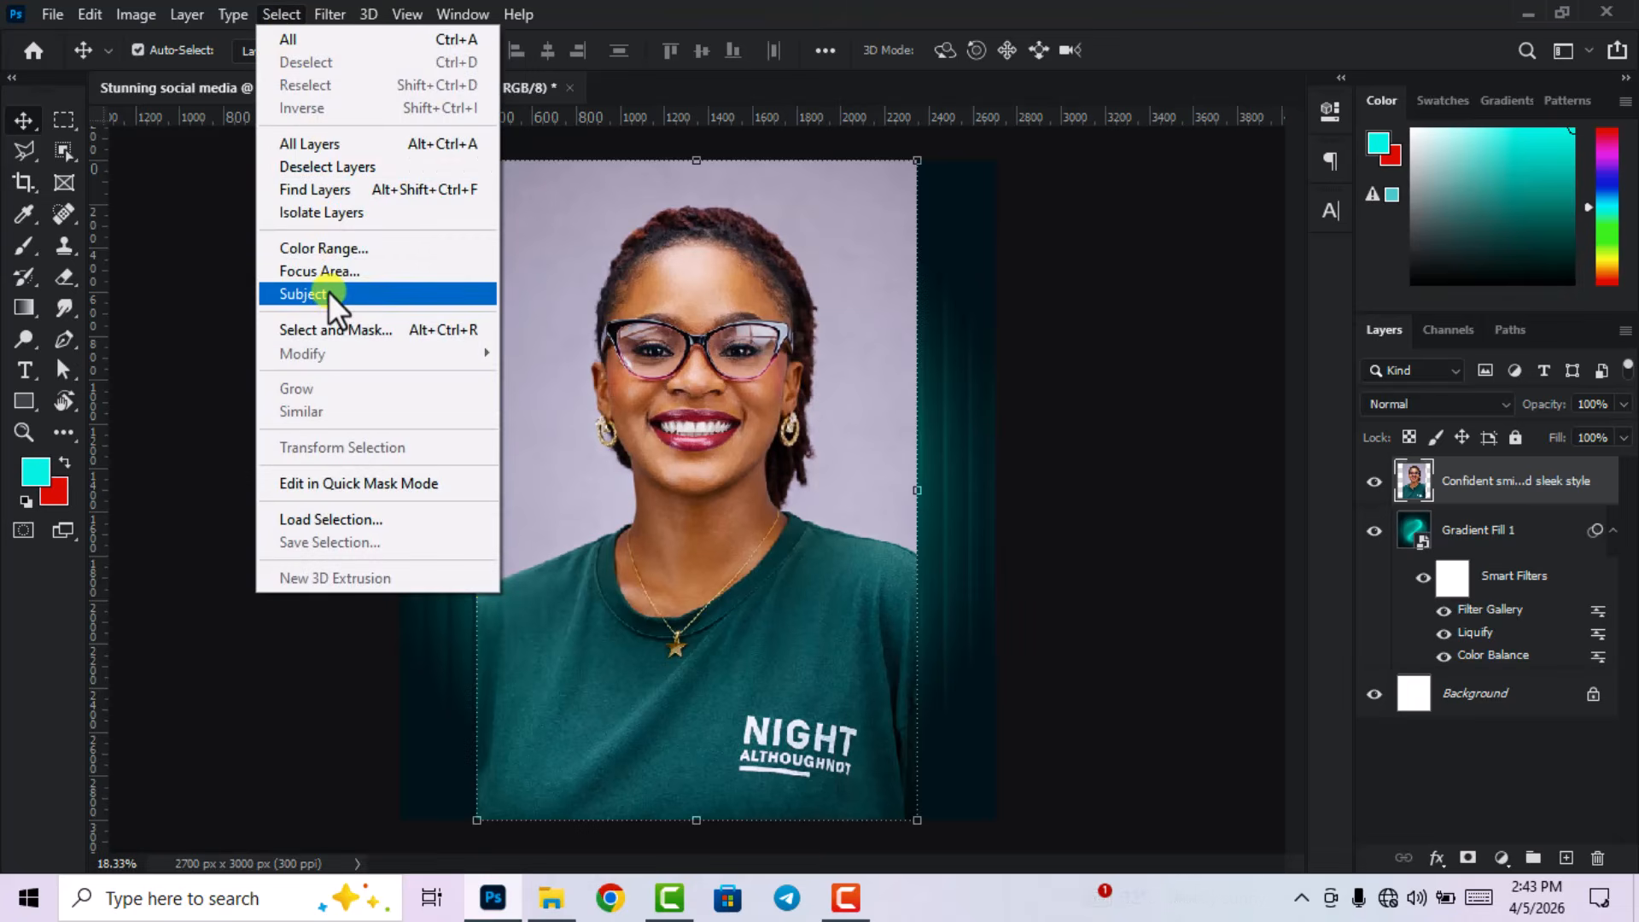
left_click(331, 295)
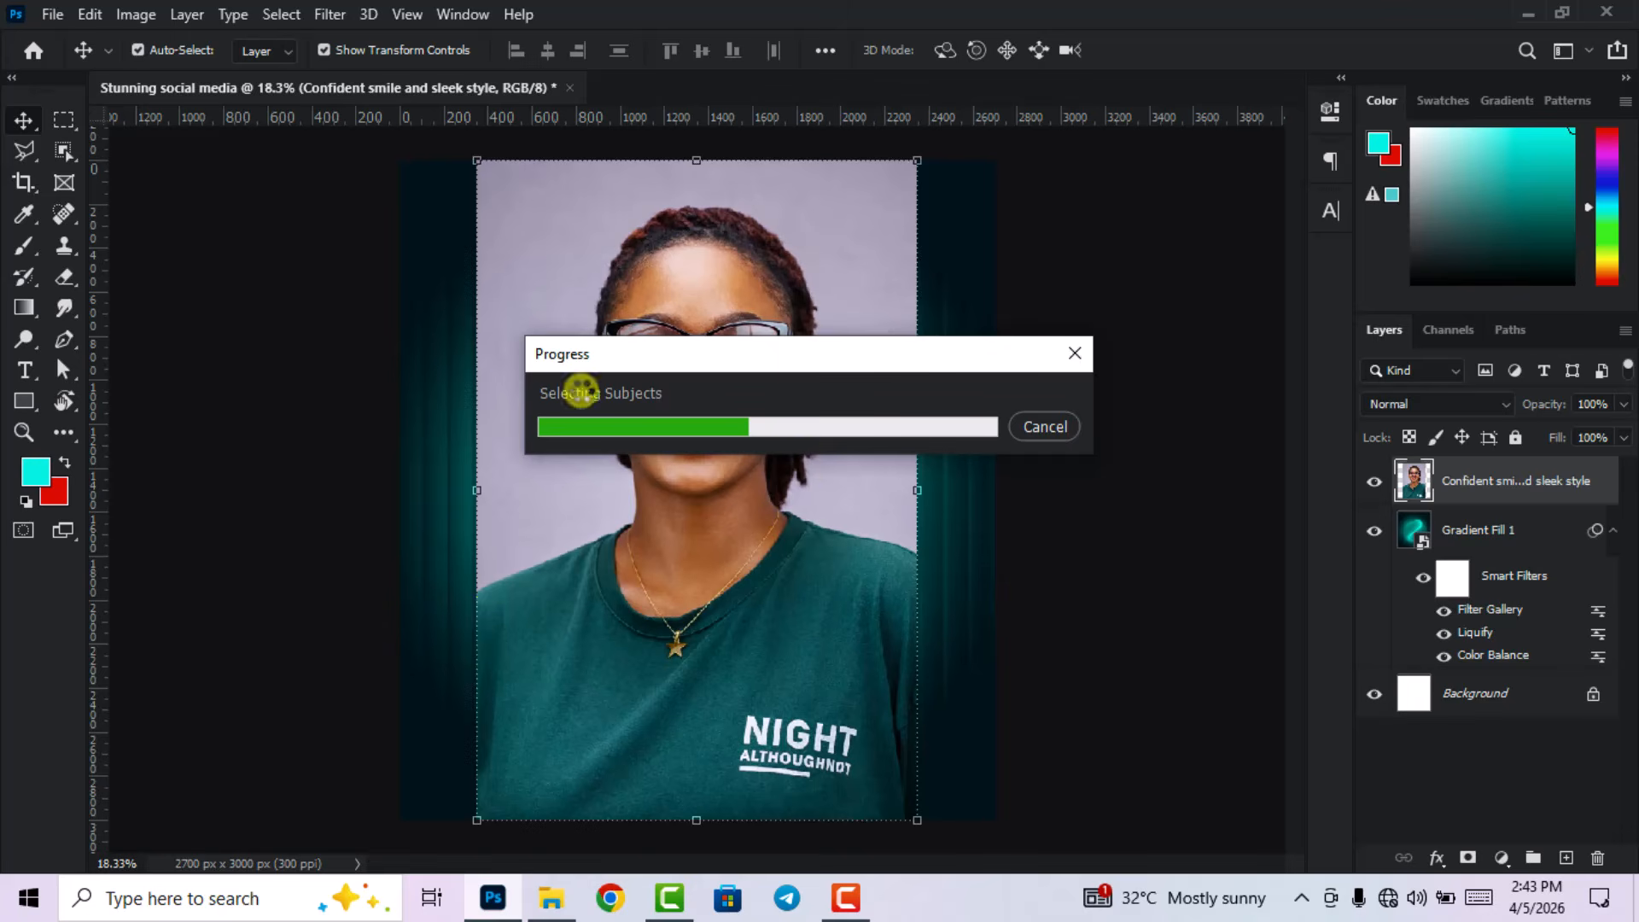
left_click(1468, 859)
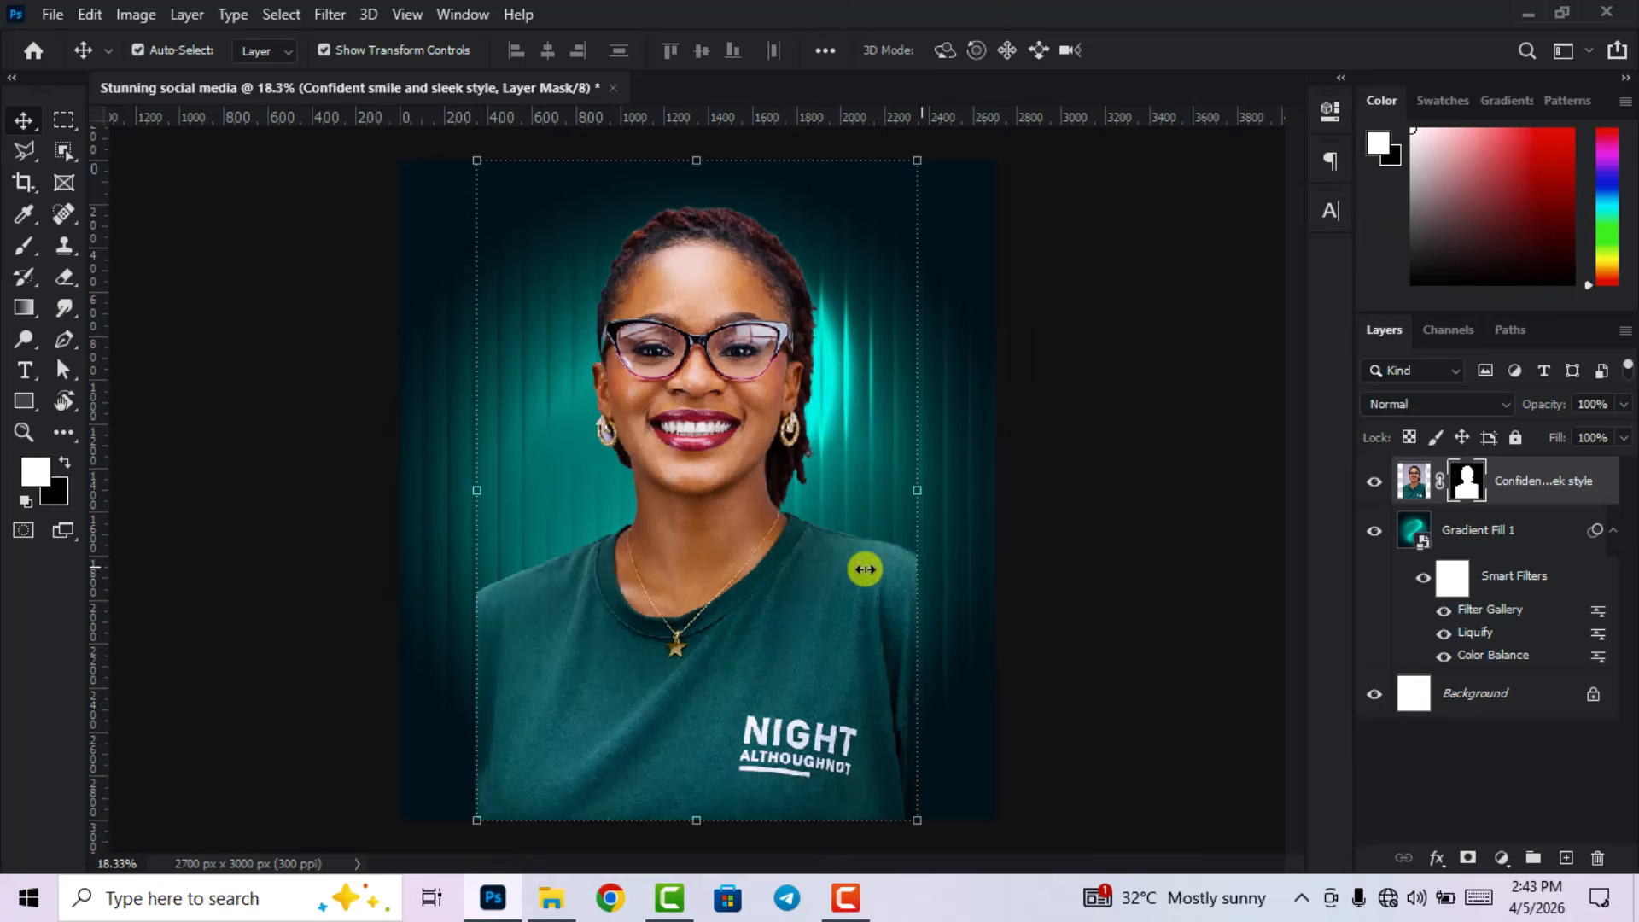
- Convert the masked portrait layer to a smart object
left_click(807, 574)
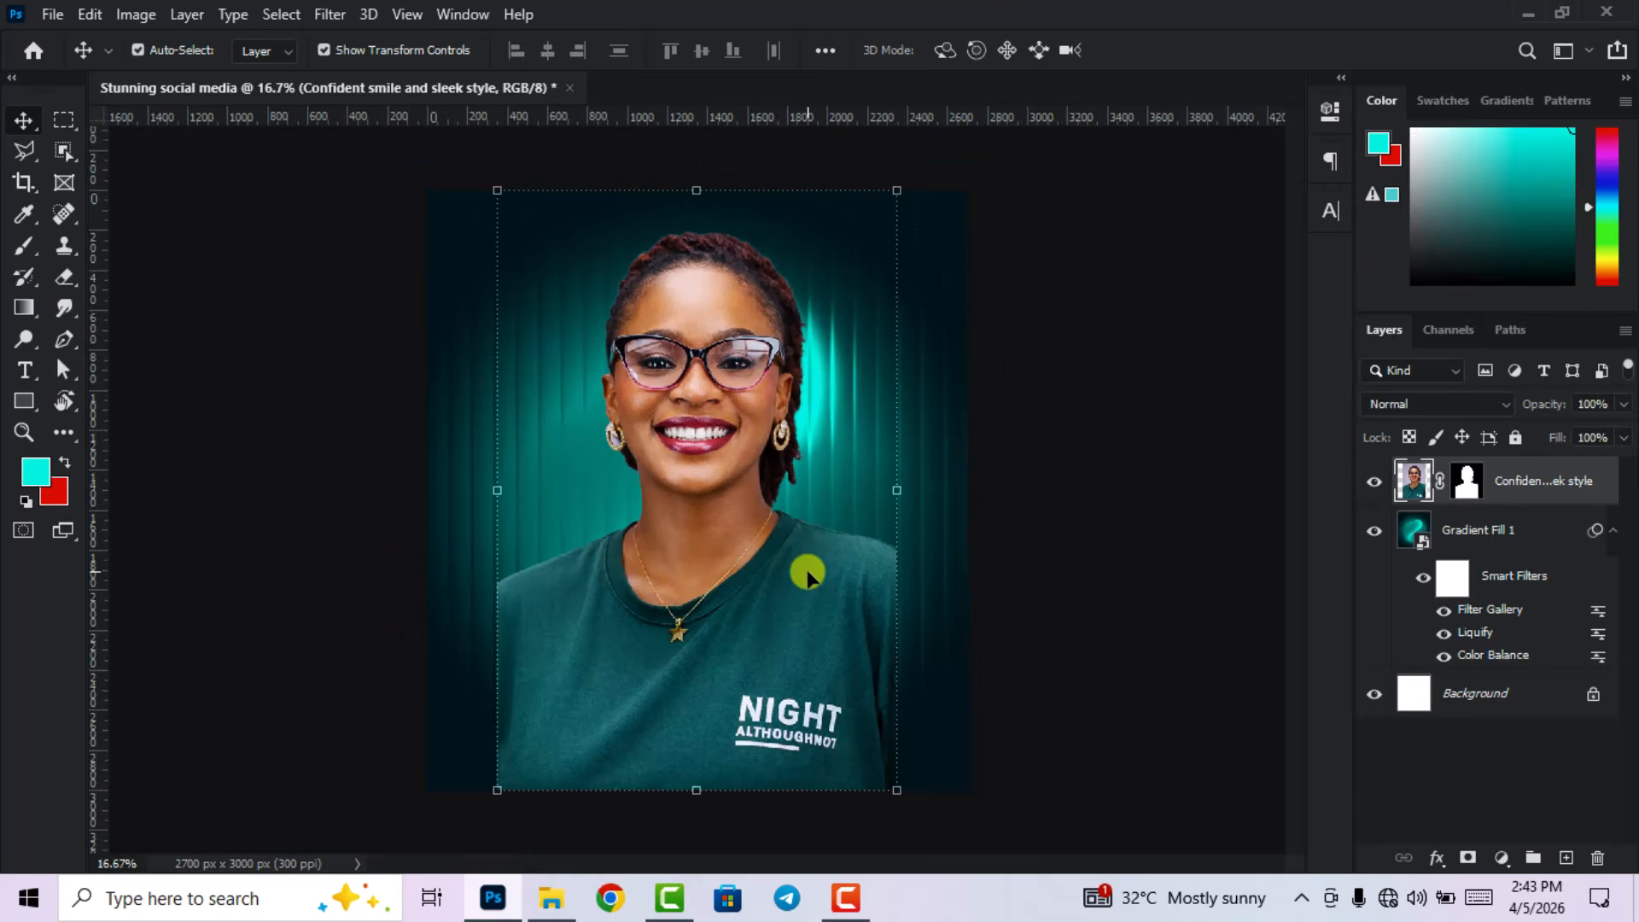
right_click(1546, 480)
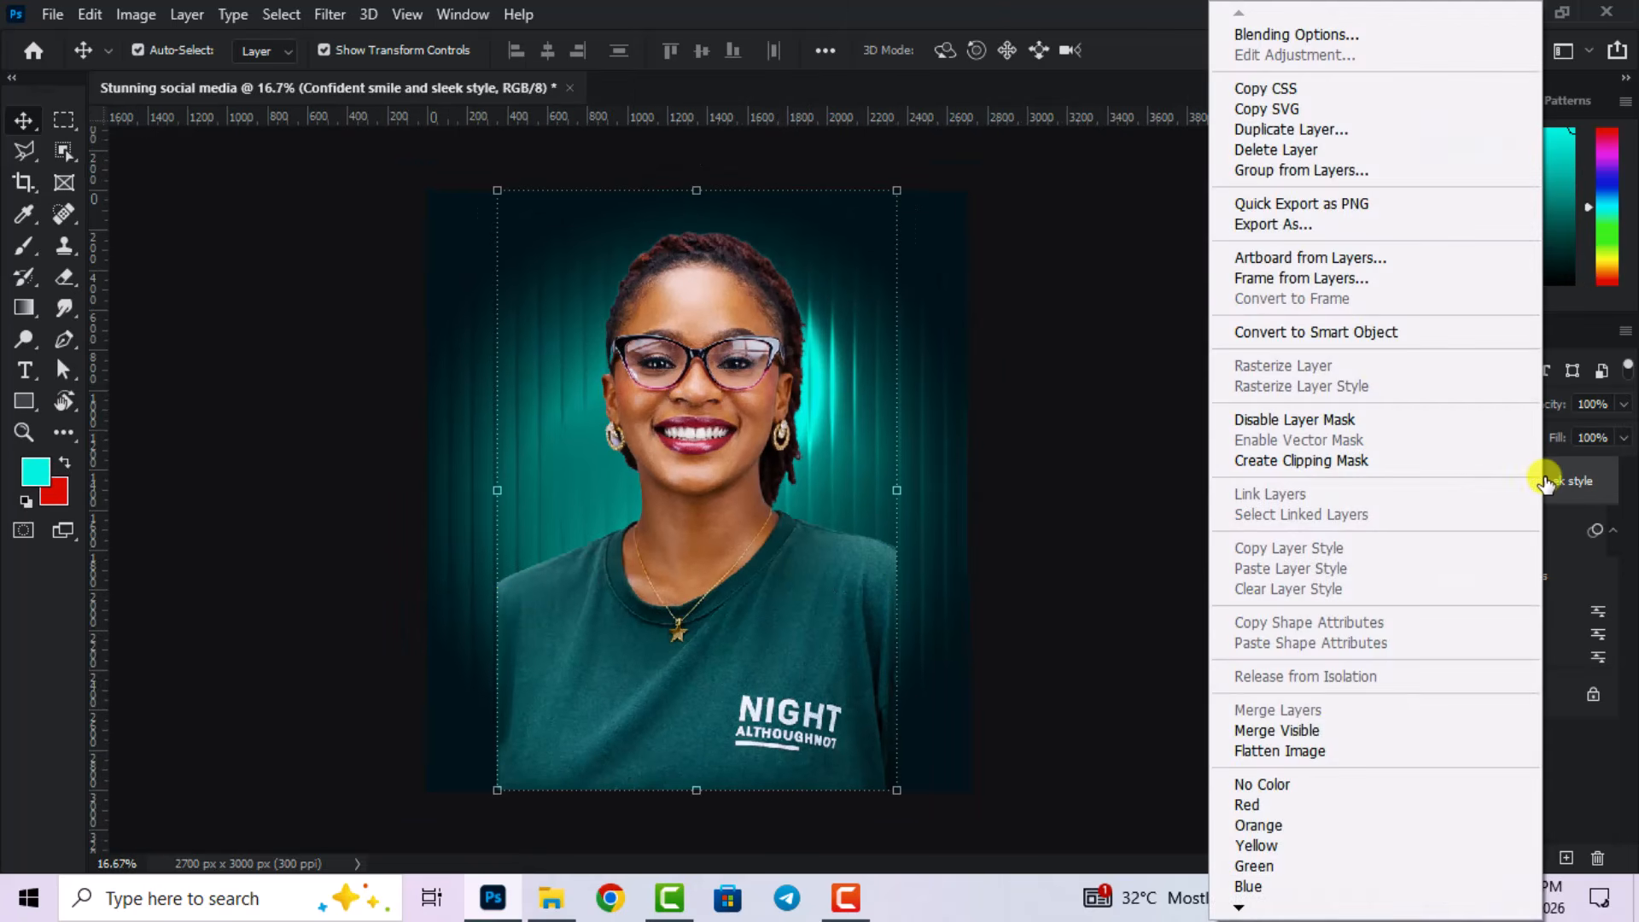
left_click(1350, 332)
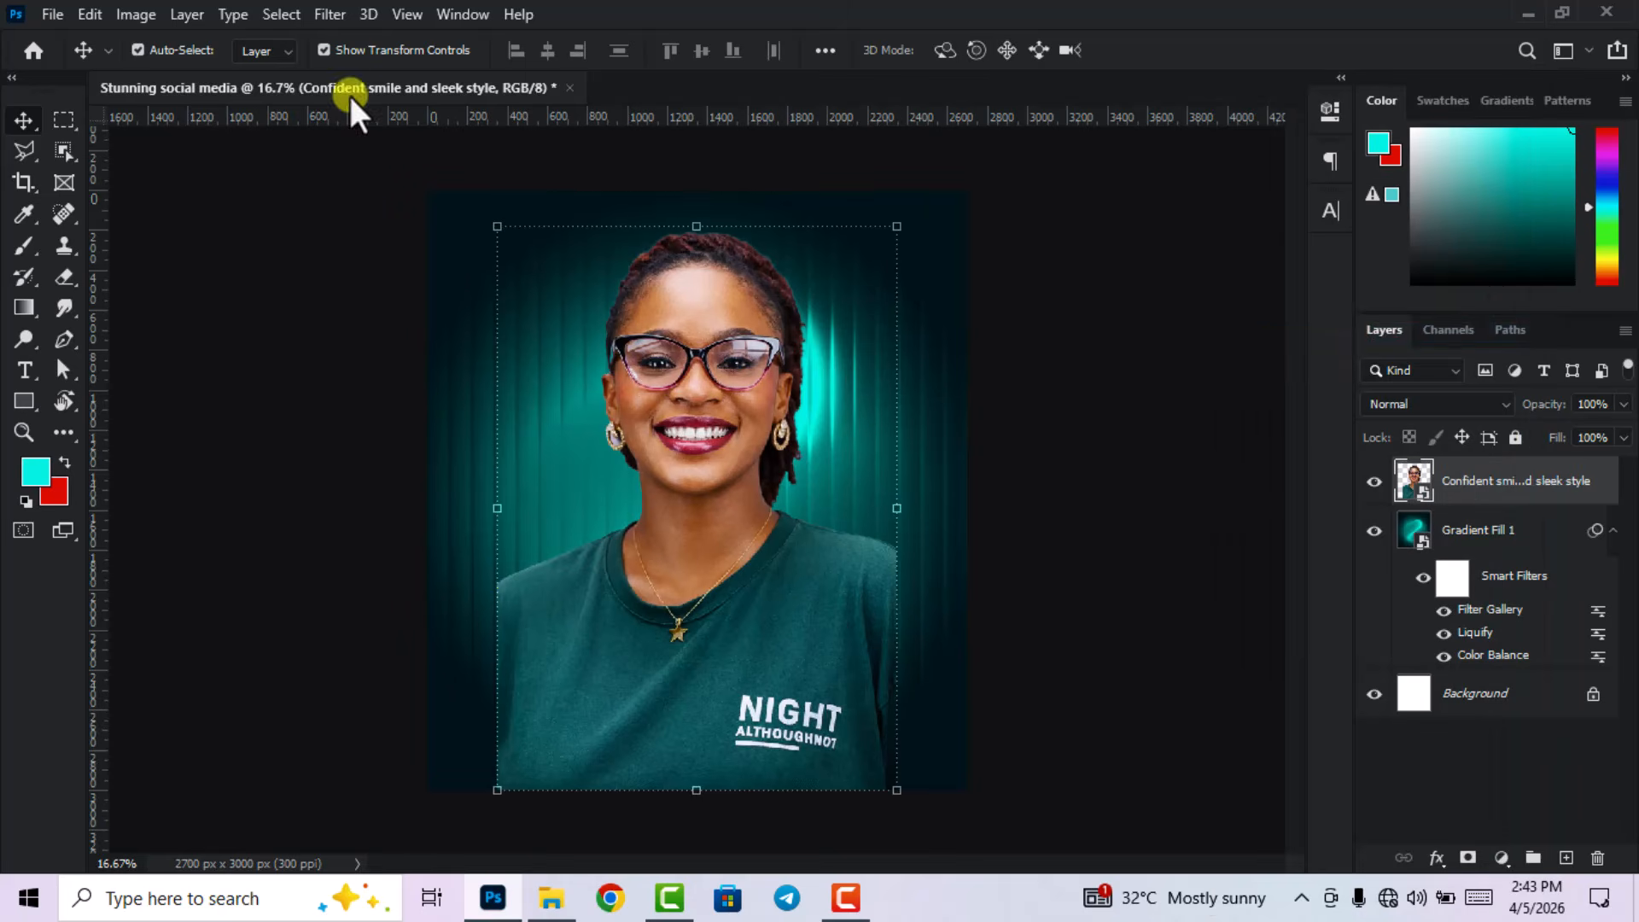
- Start the Camera Raw Filter on the portrait and set Exposure to +0.50 and Contrast to +95
left_click(324, 15)
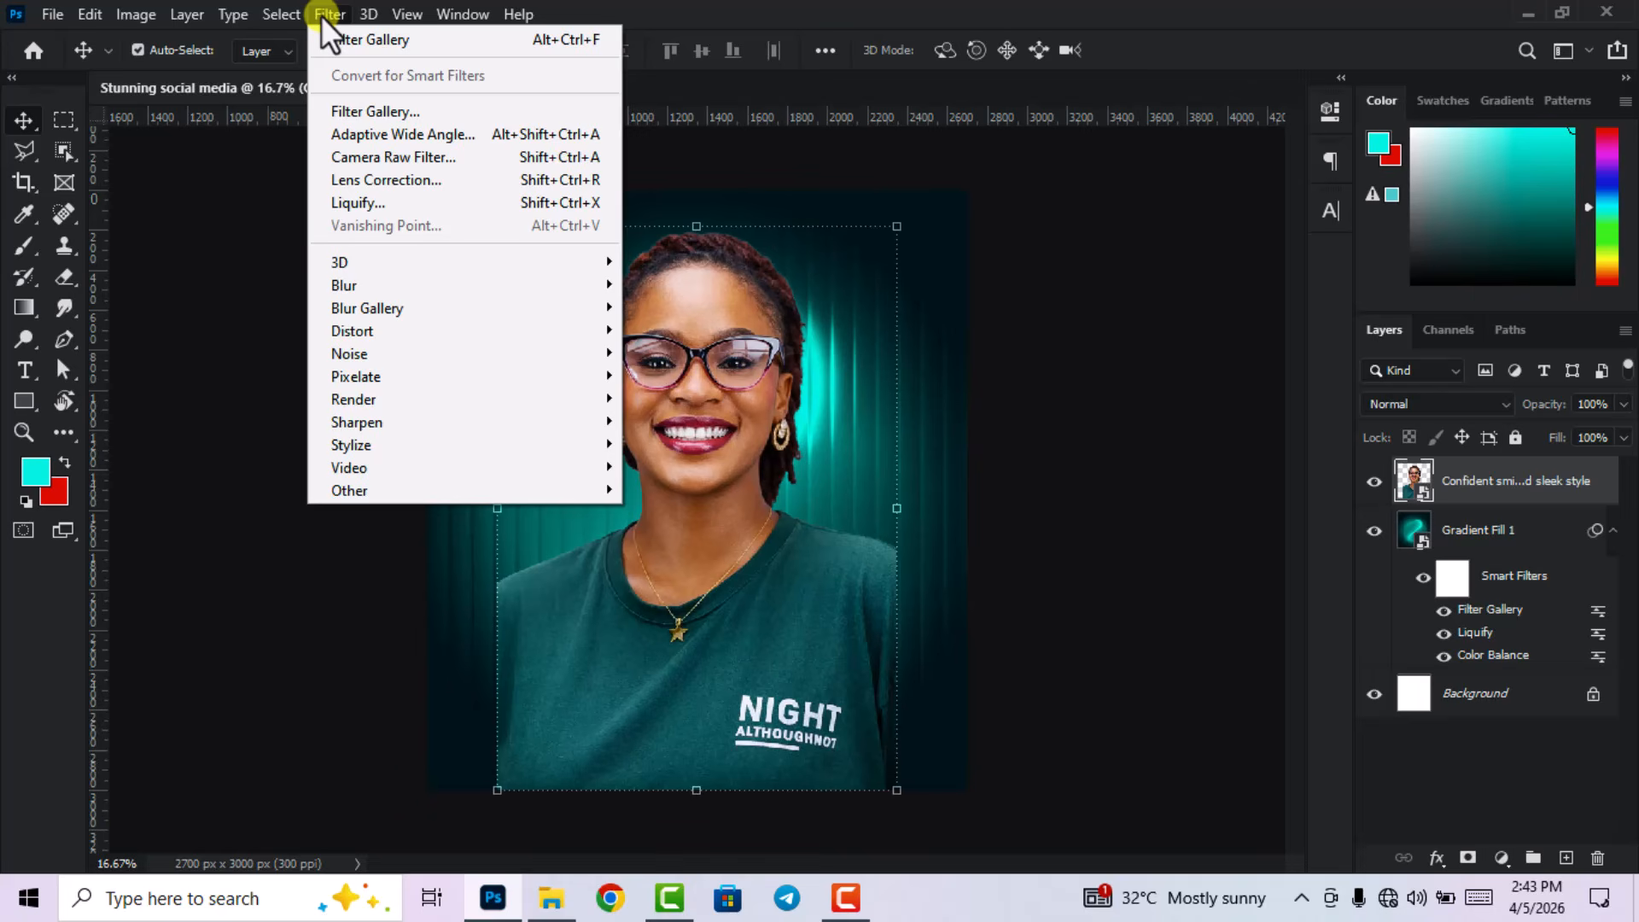
left_click(419, 159)
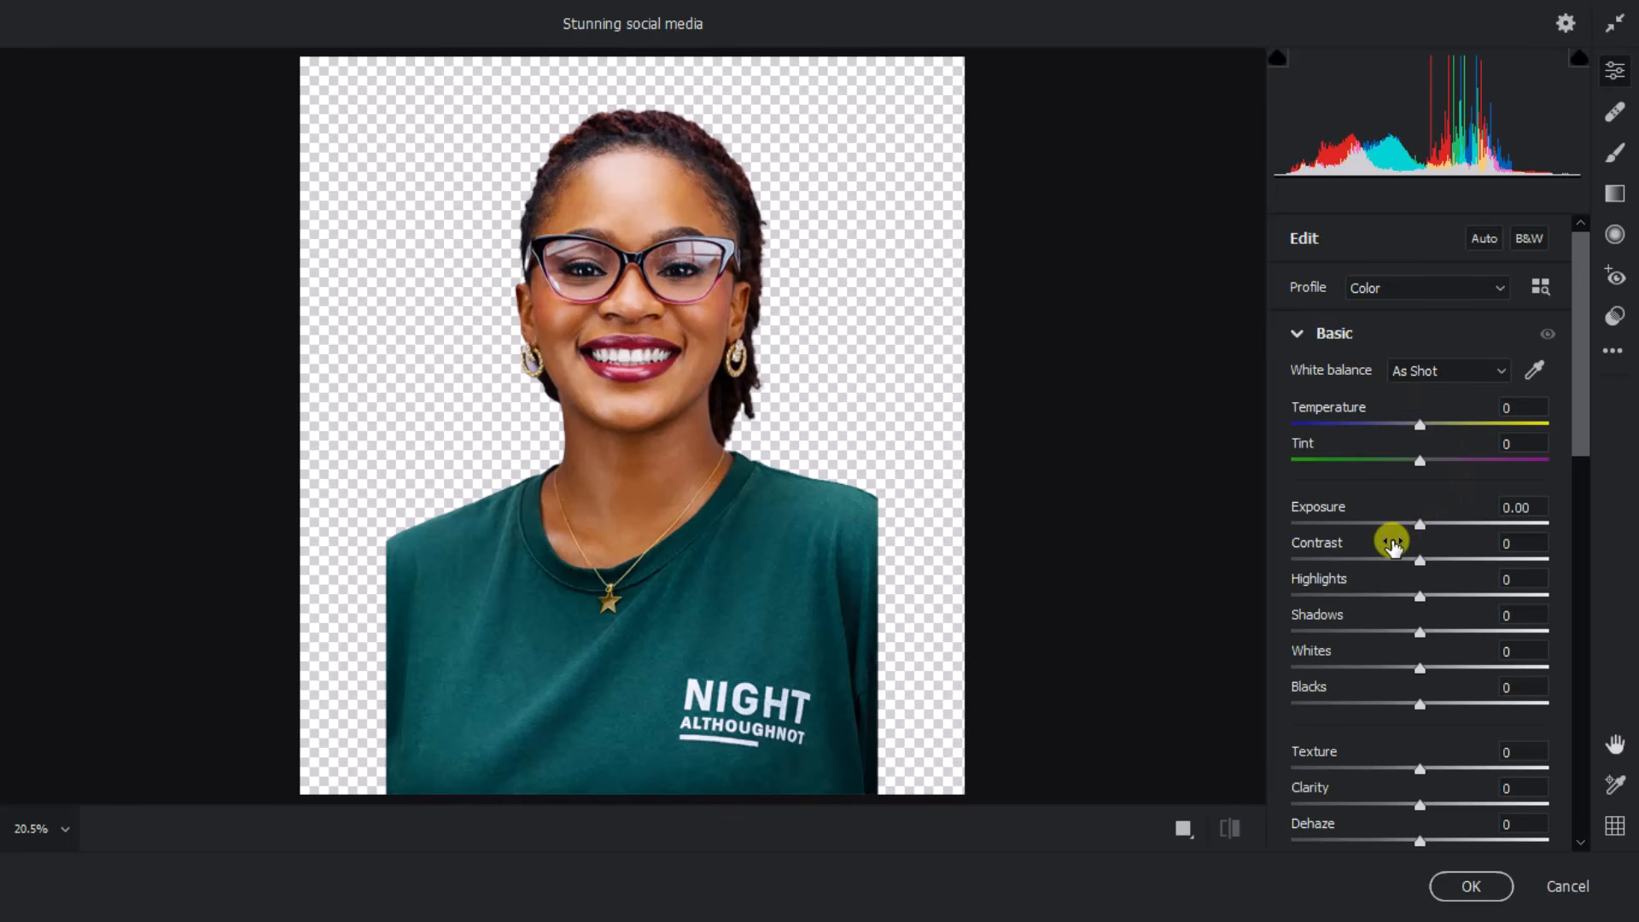
left_click(1529, 508)
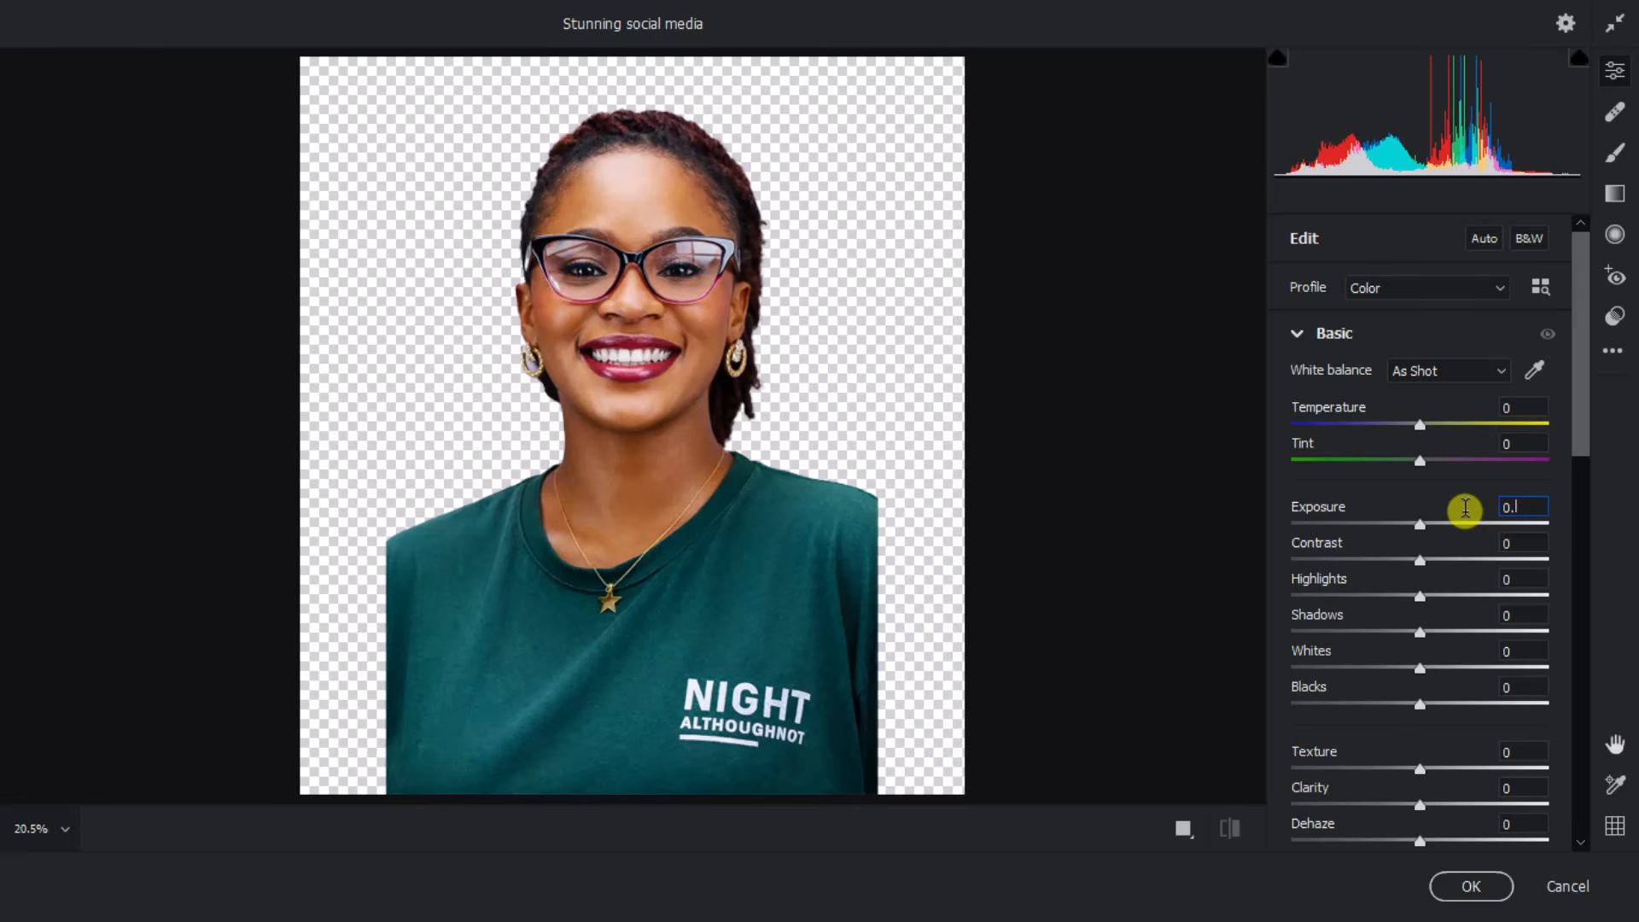
type("0.50")
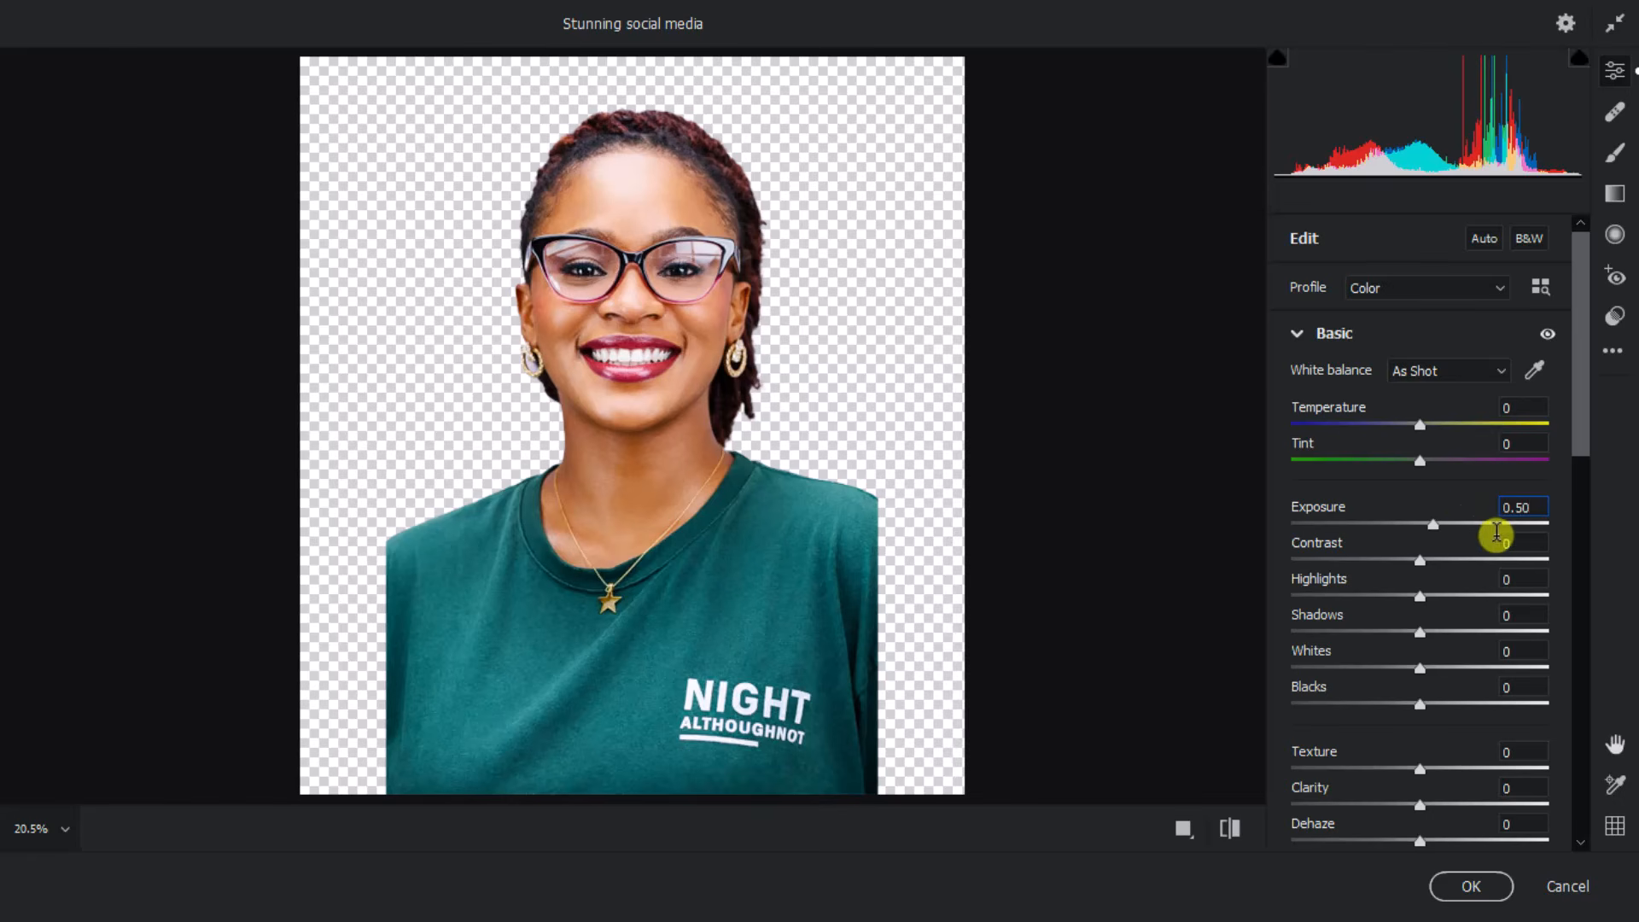
left_click(1526, 543)
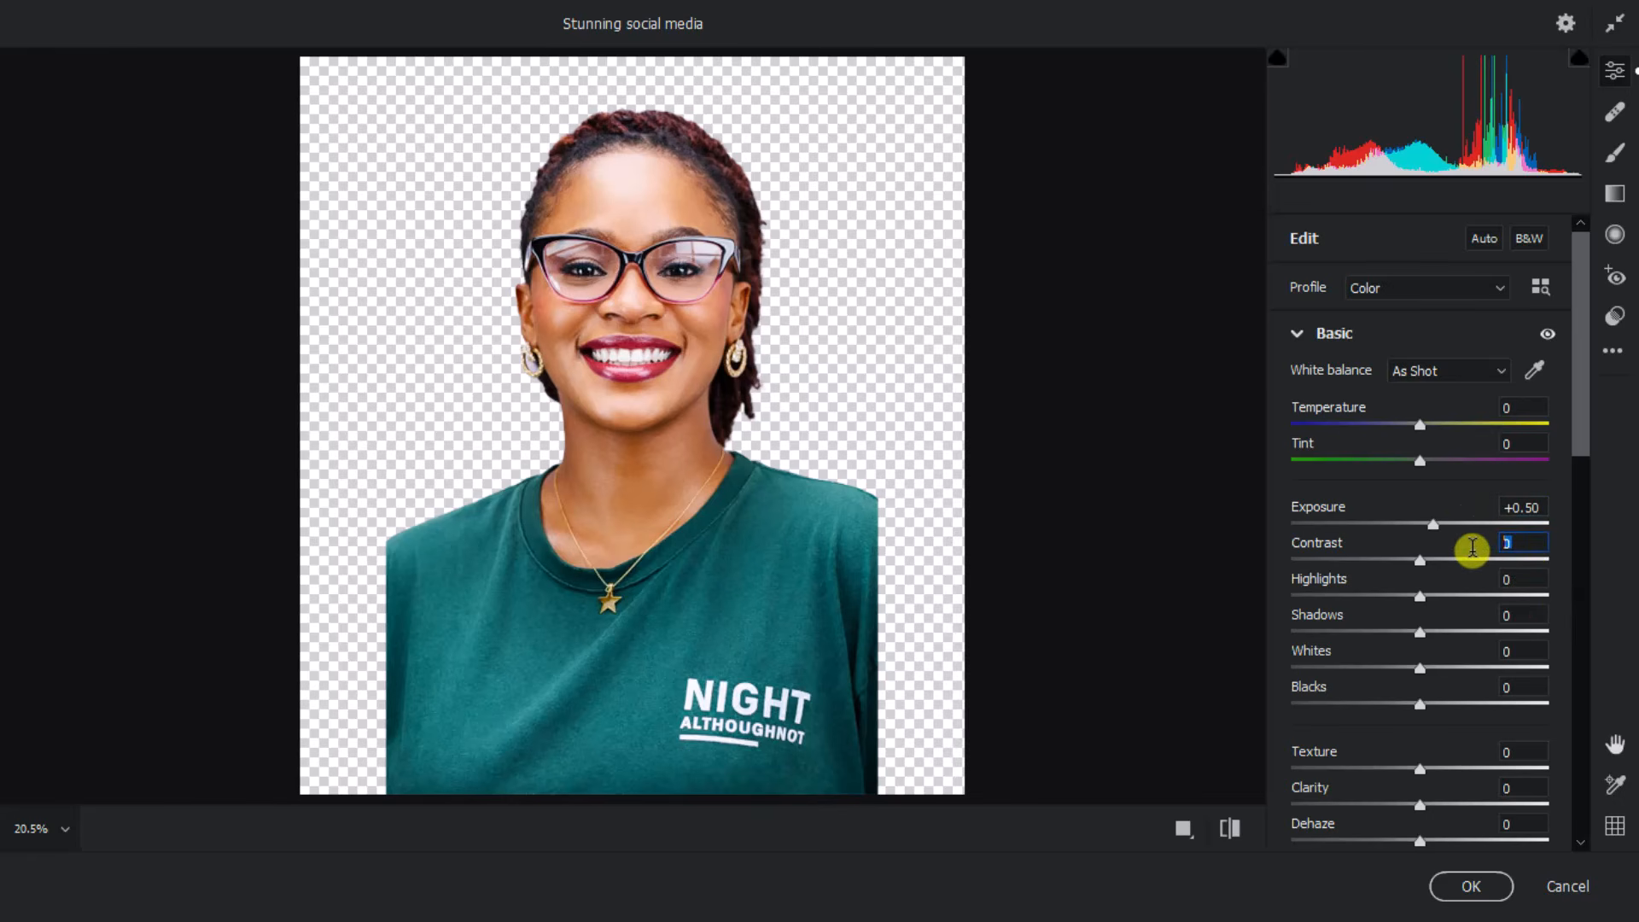
type("95")
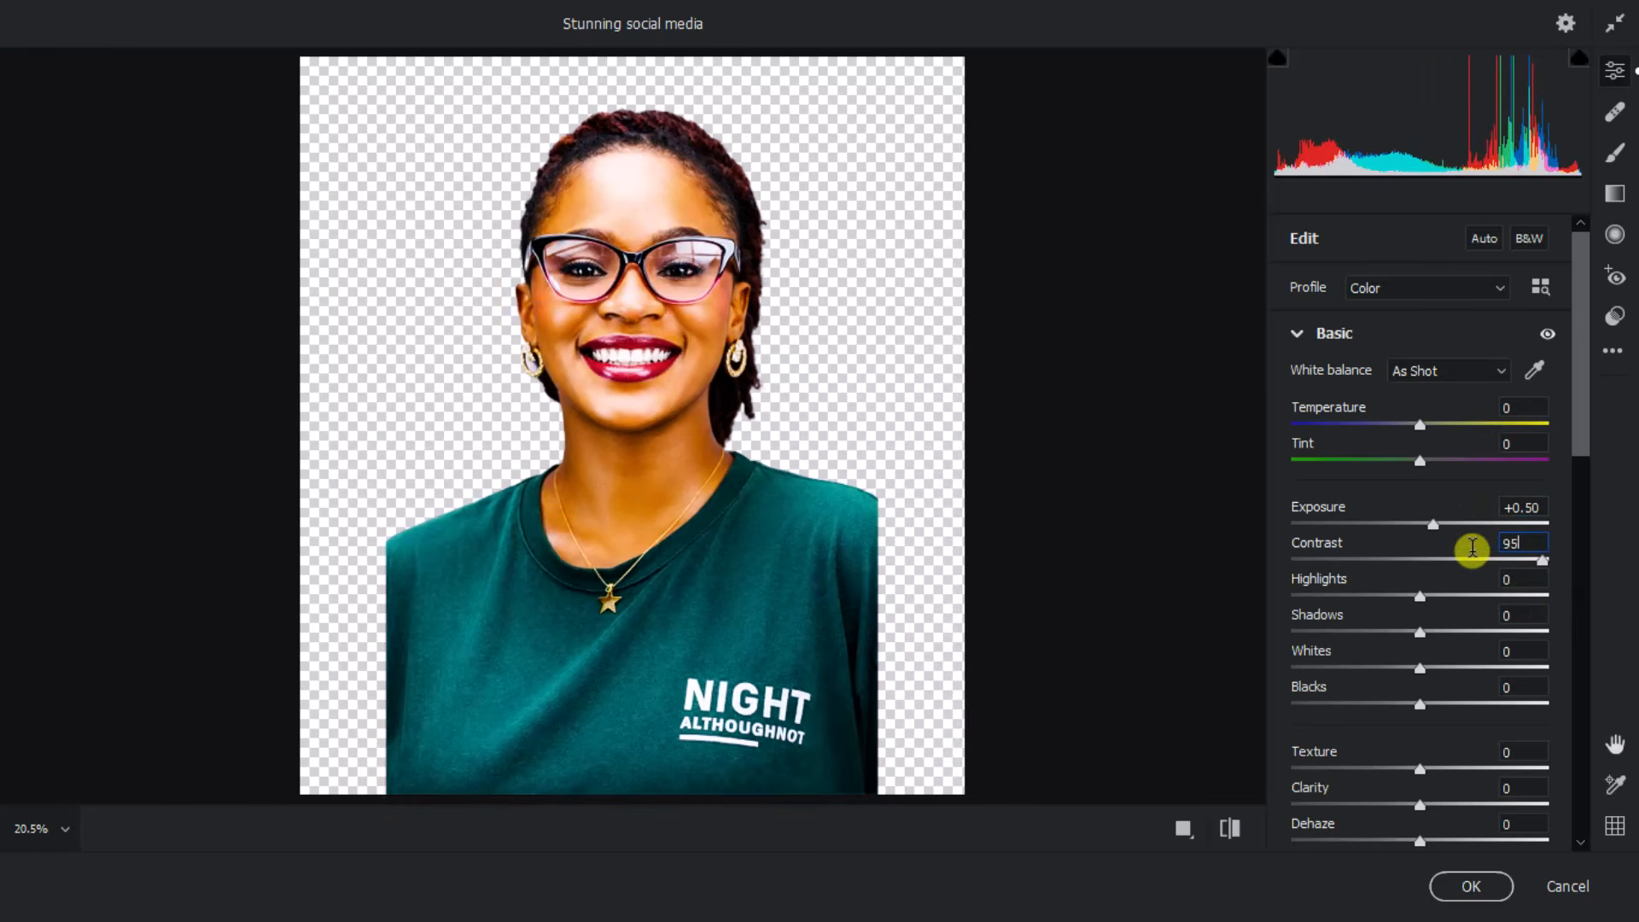
- Set the portrait's Highlights to -17 and Blacks to +73 in the Camera Raw Filter
left_click(1526, 581)
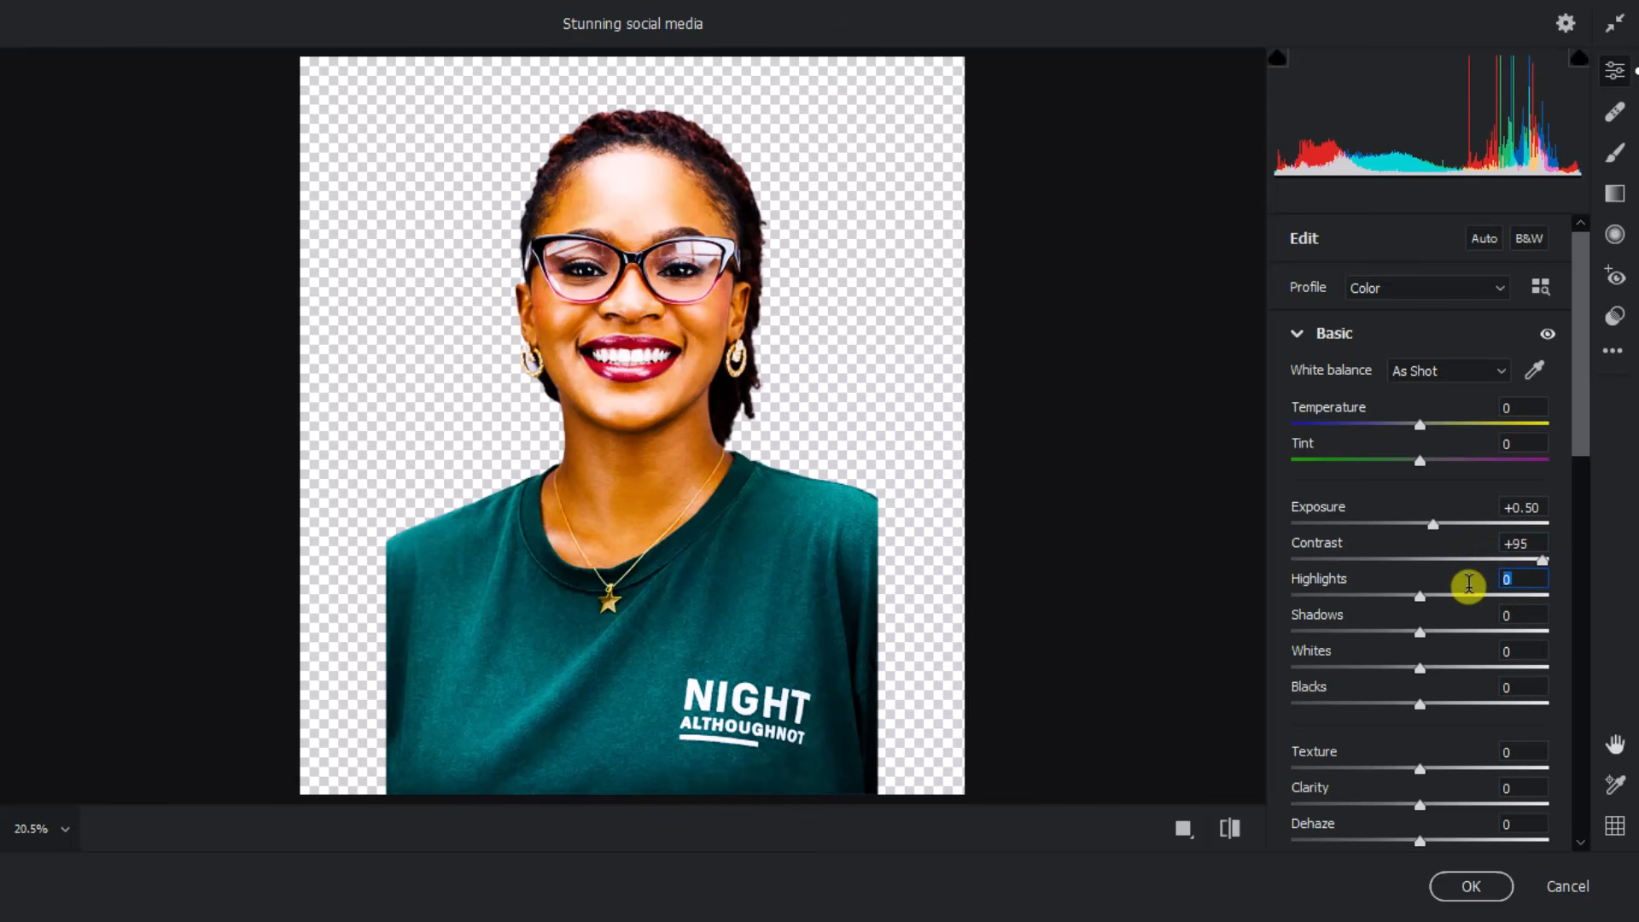
type("-17")
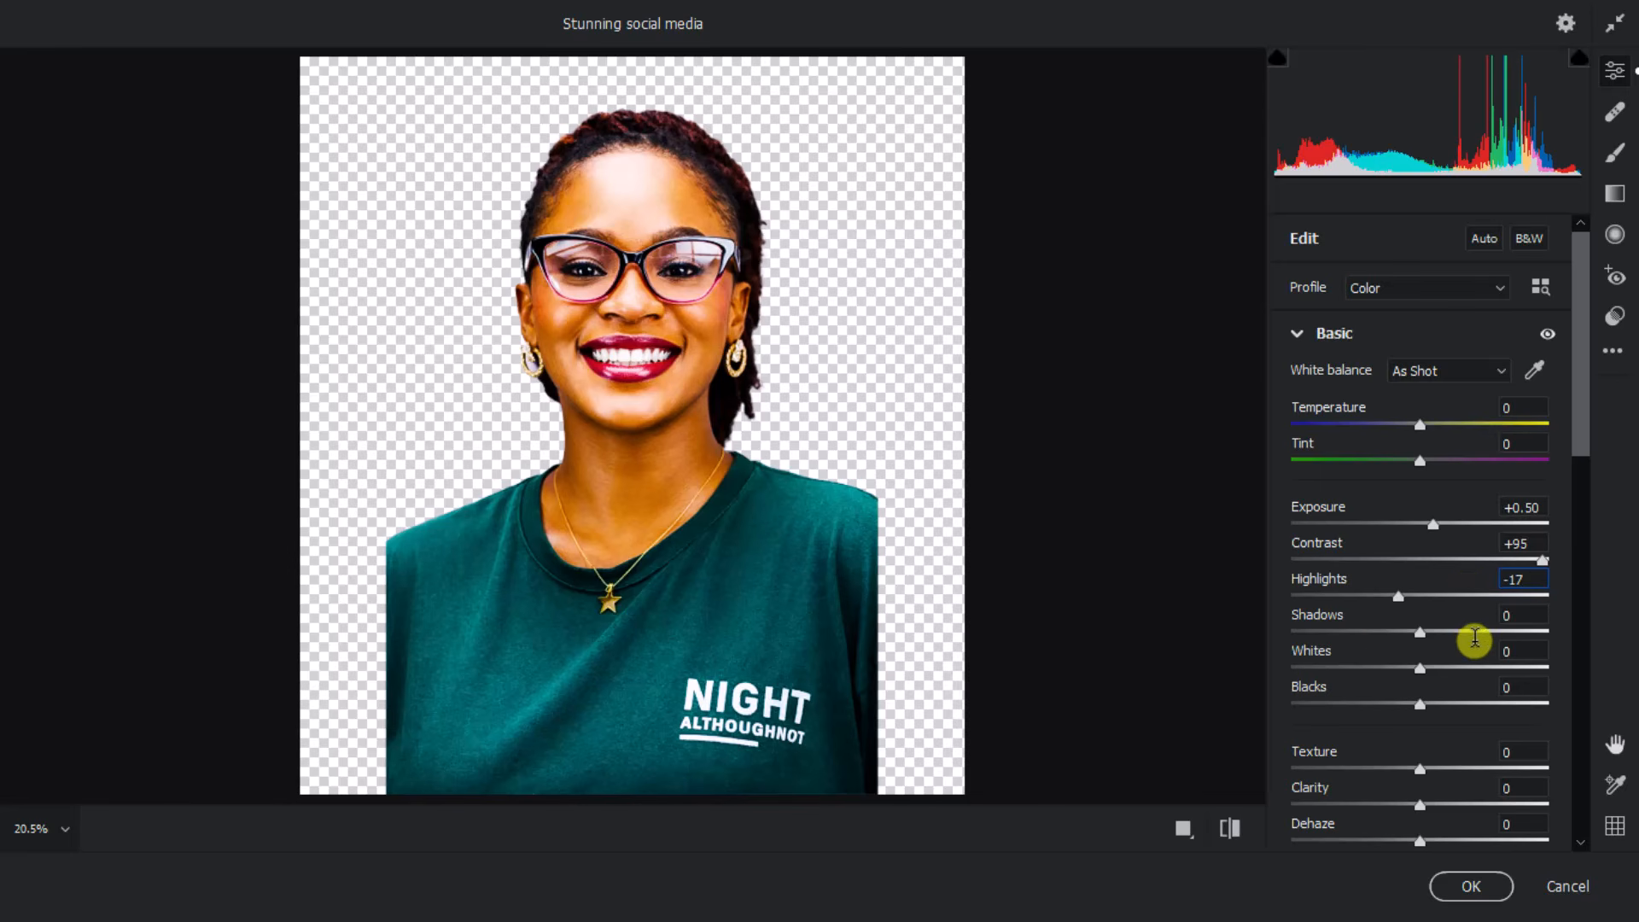
left_click(1527, 613)
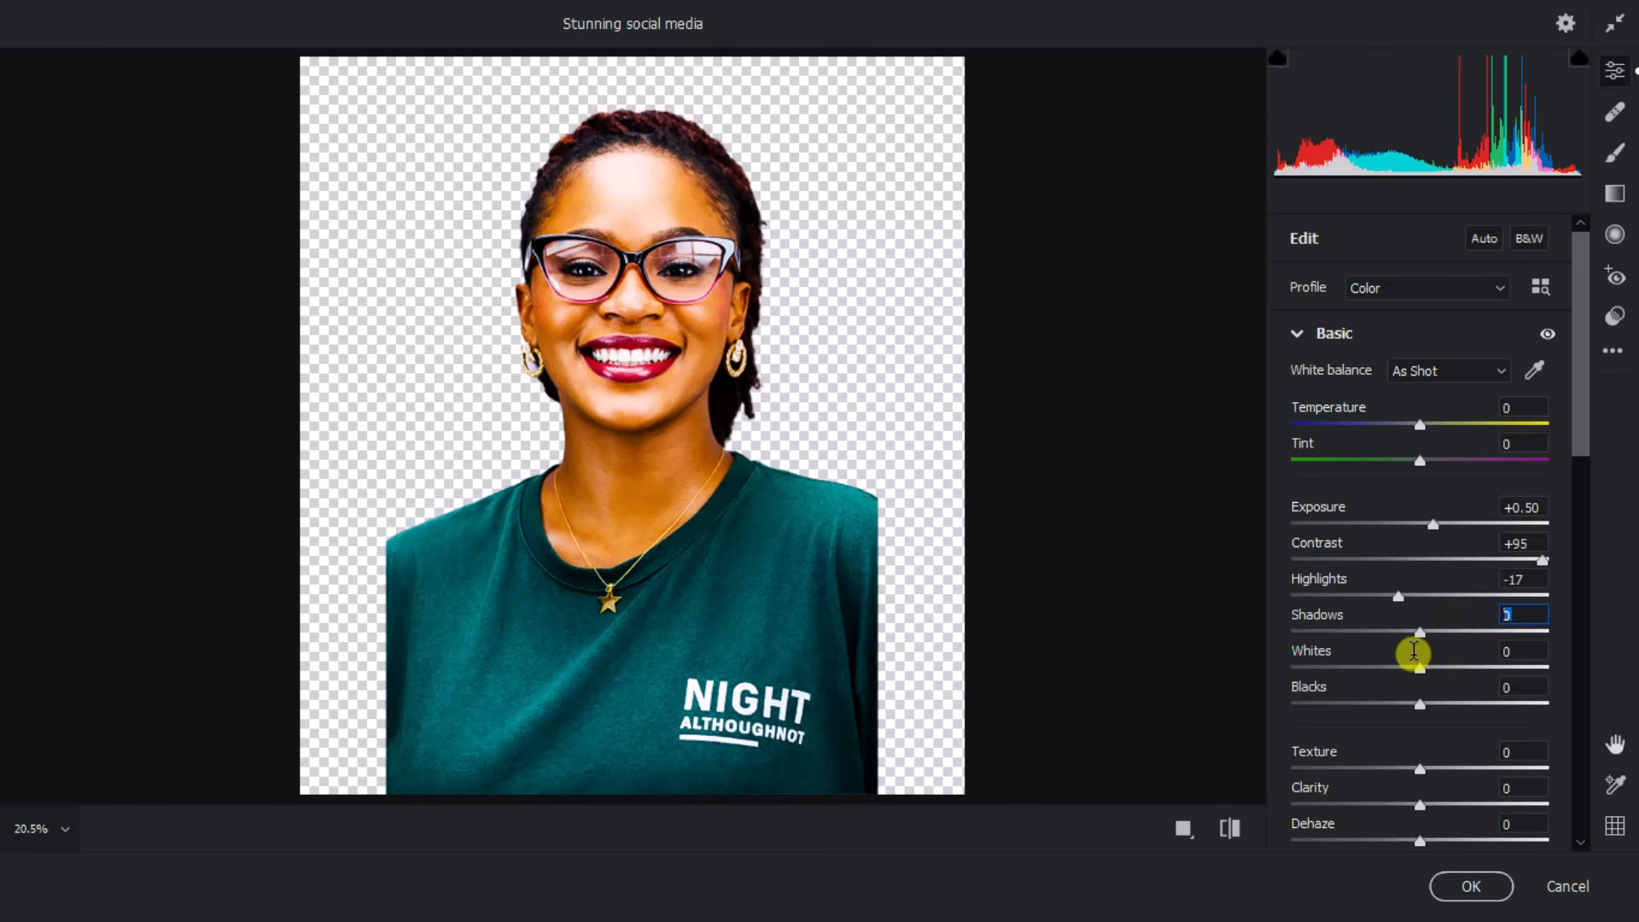
left_click(1520, 687)
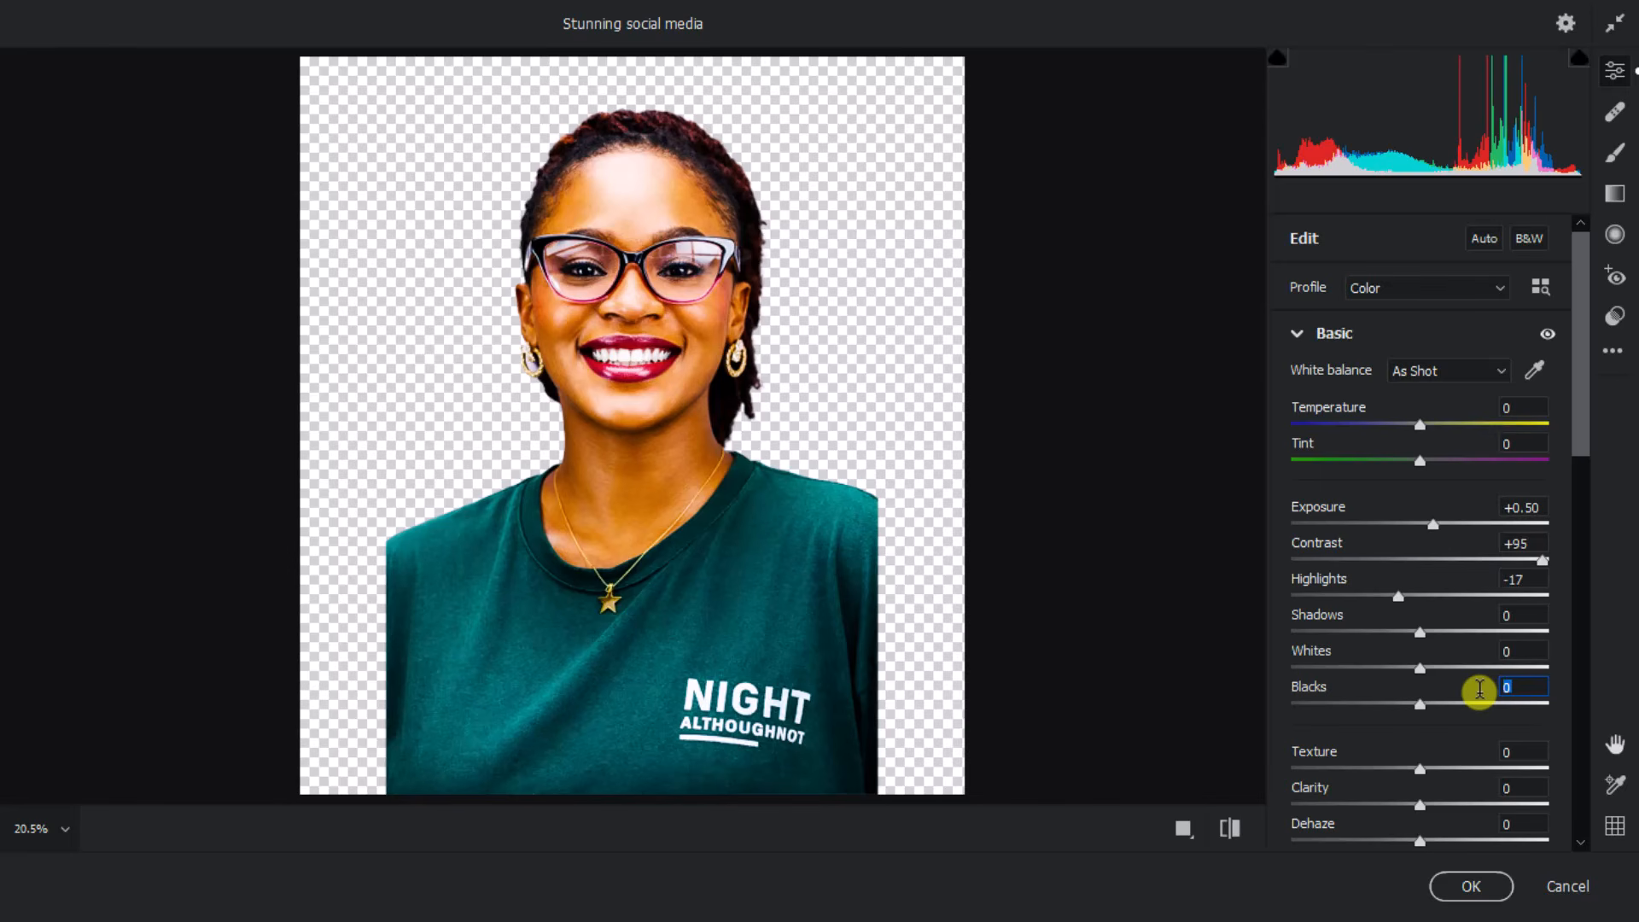
type("73")
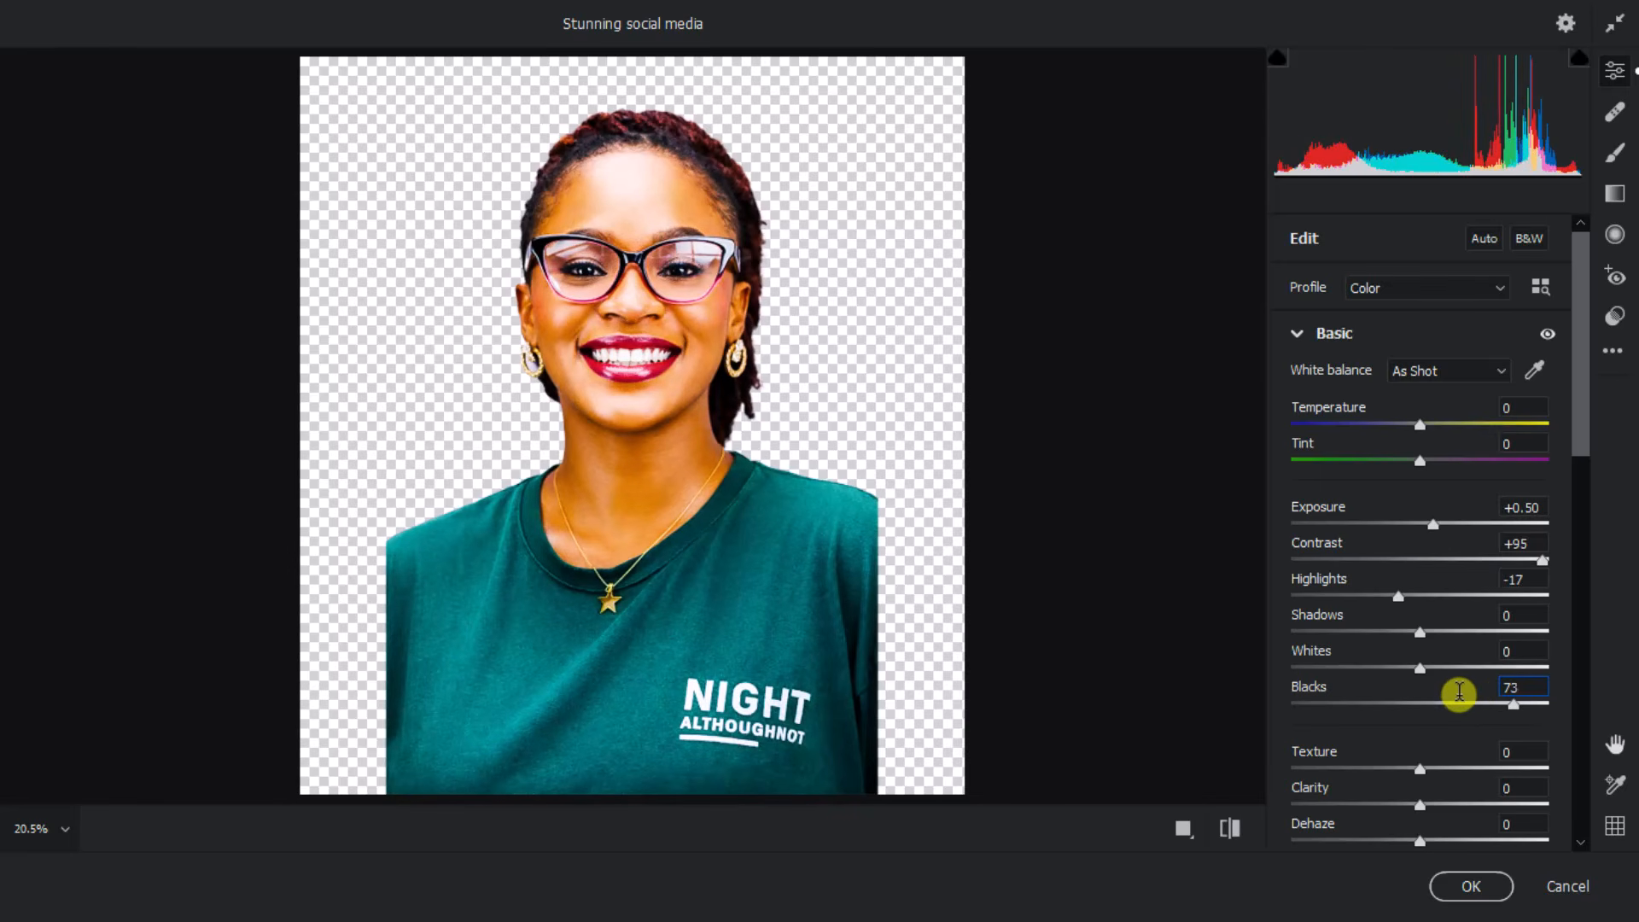
- Set the portrait's Texture to +100, Clarity to +10 and Vibrance to -25 in the Camera Raw Filter
left_click(1520, 659)
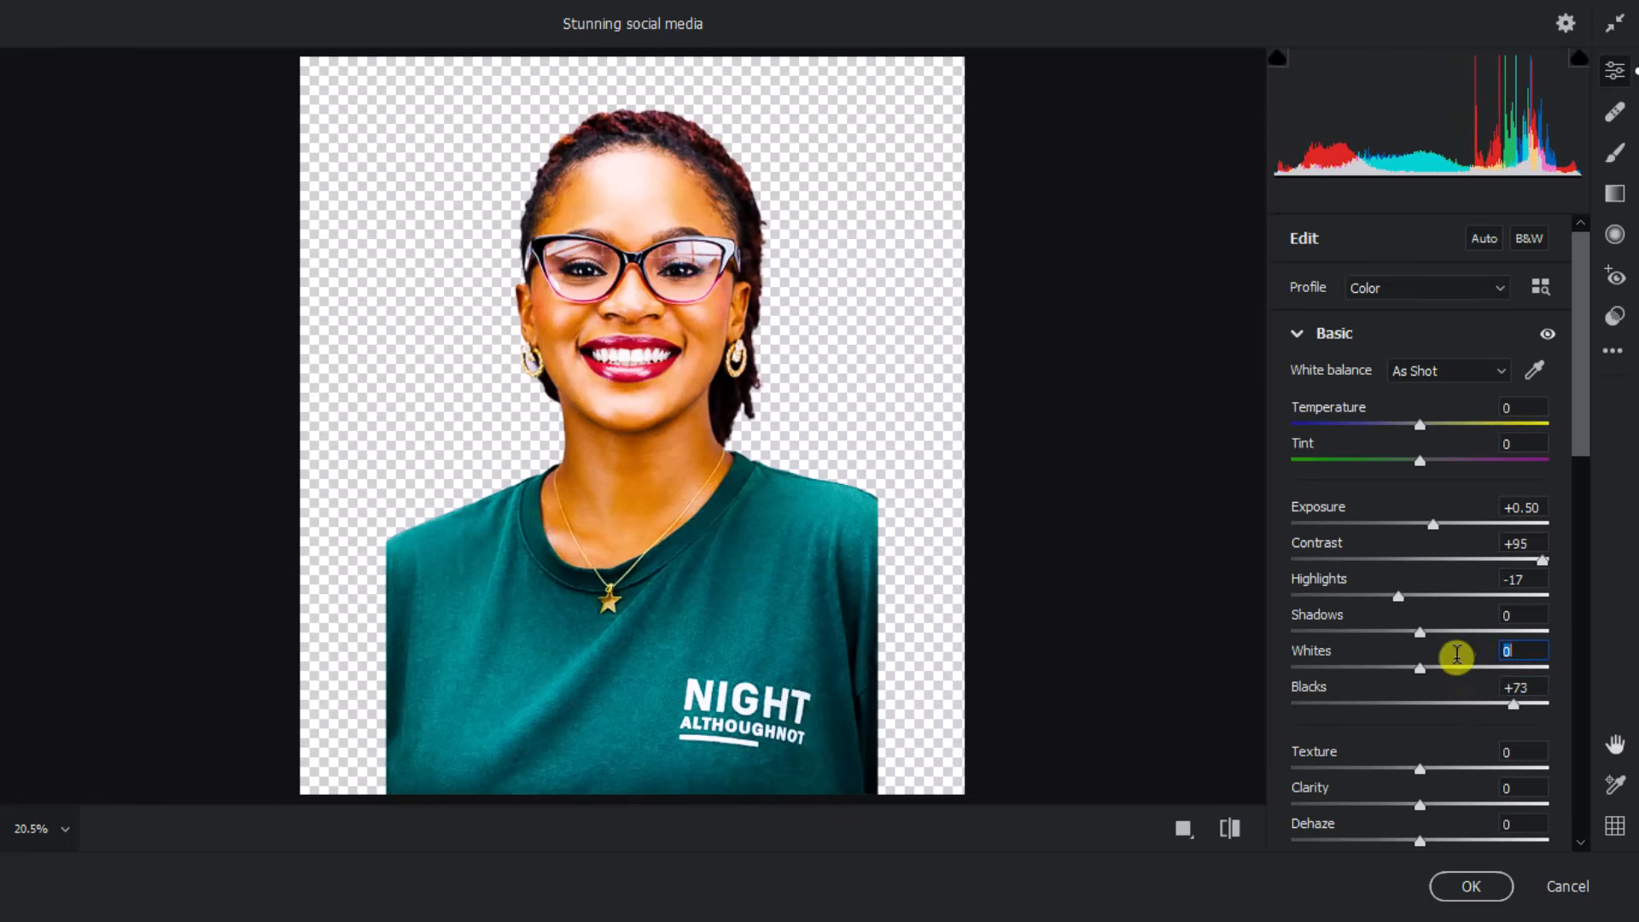
scroll(1518, 653, "down", 1)
scroll(1516, 654, "down", 2)
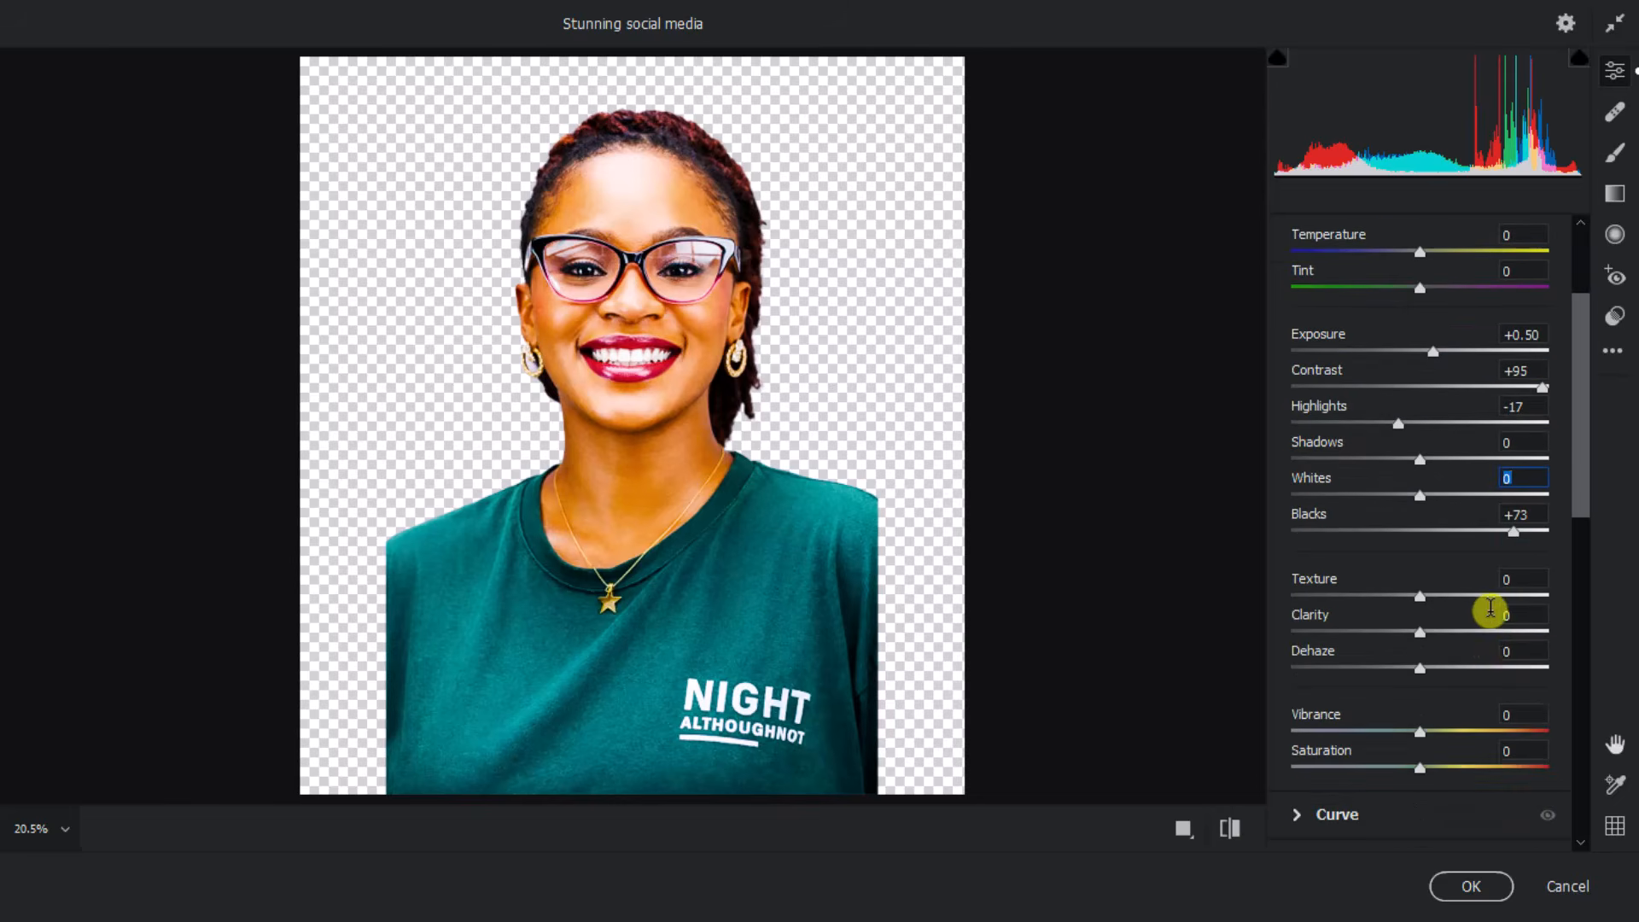
scroll(1490, 607, "down", 1)
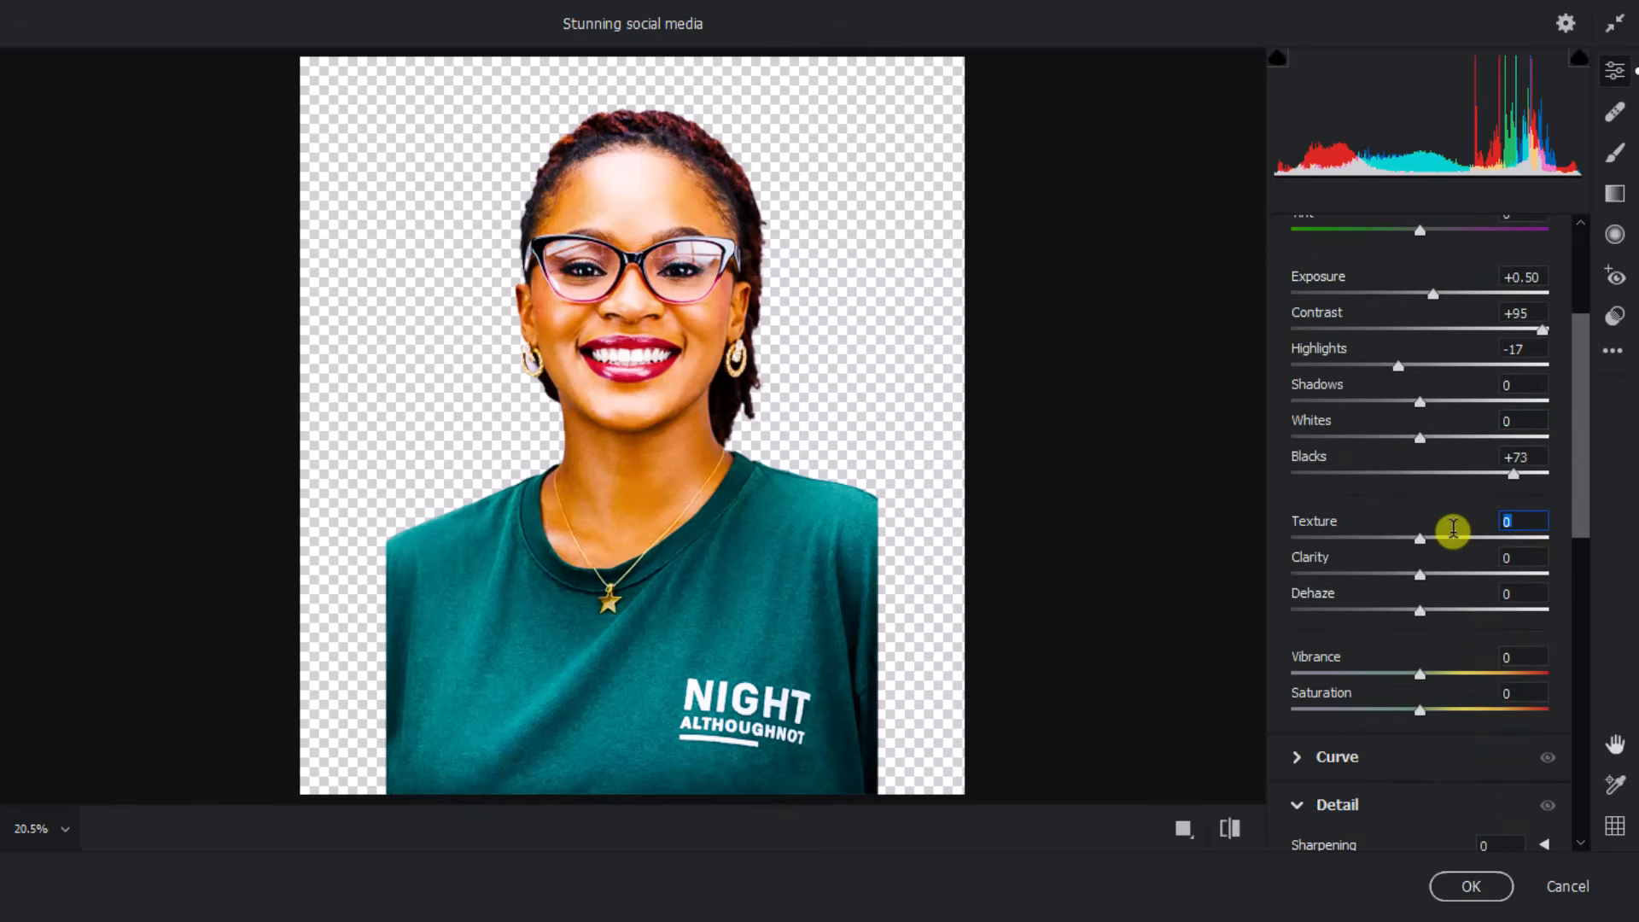
type("100")
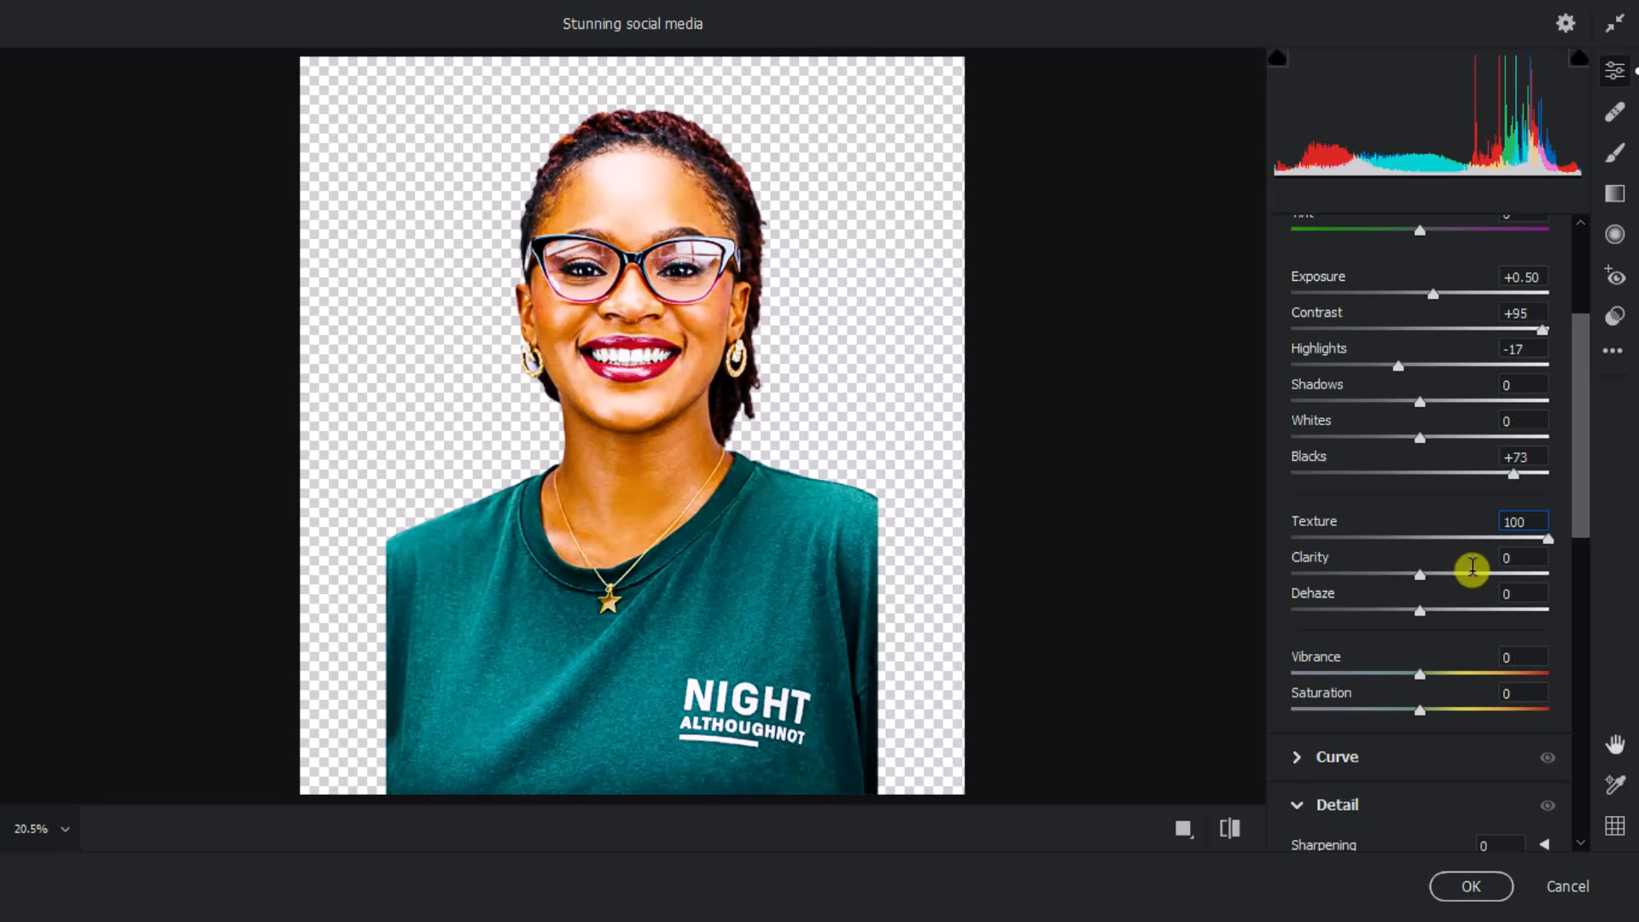
left_click(1522, 557)
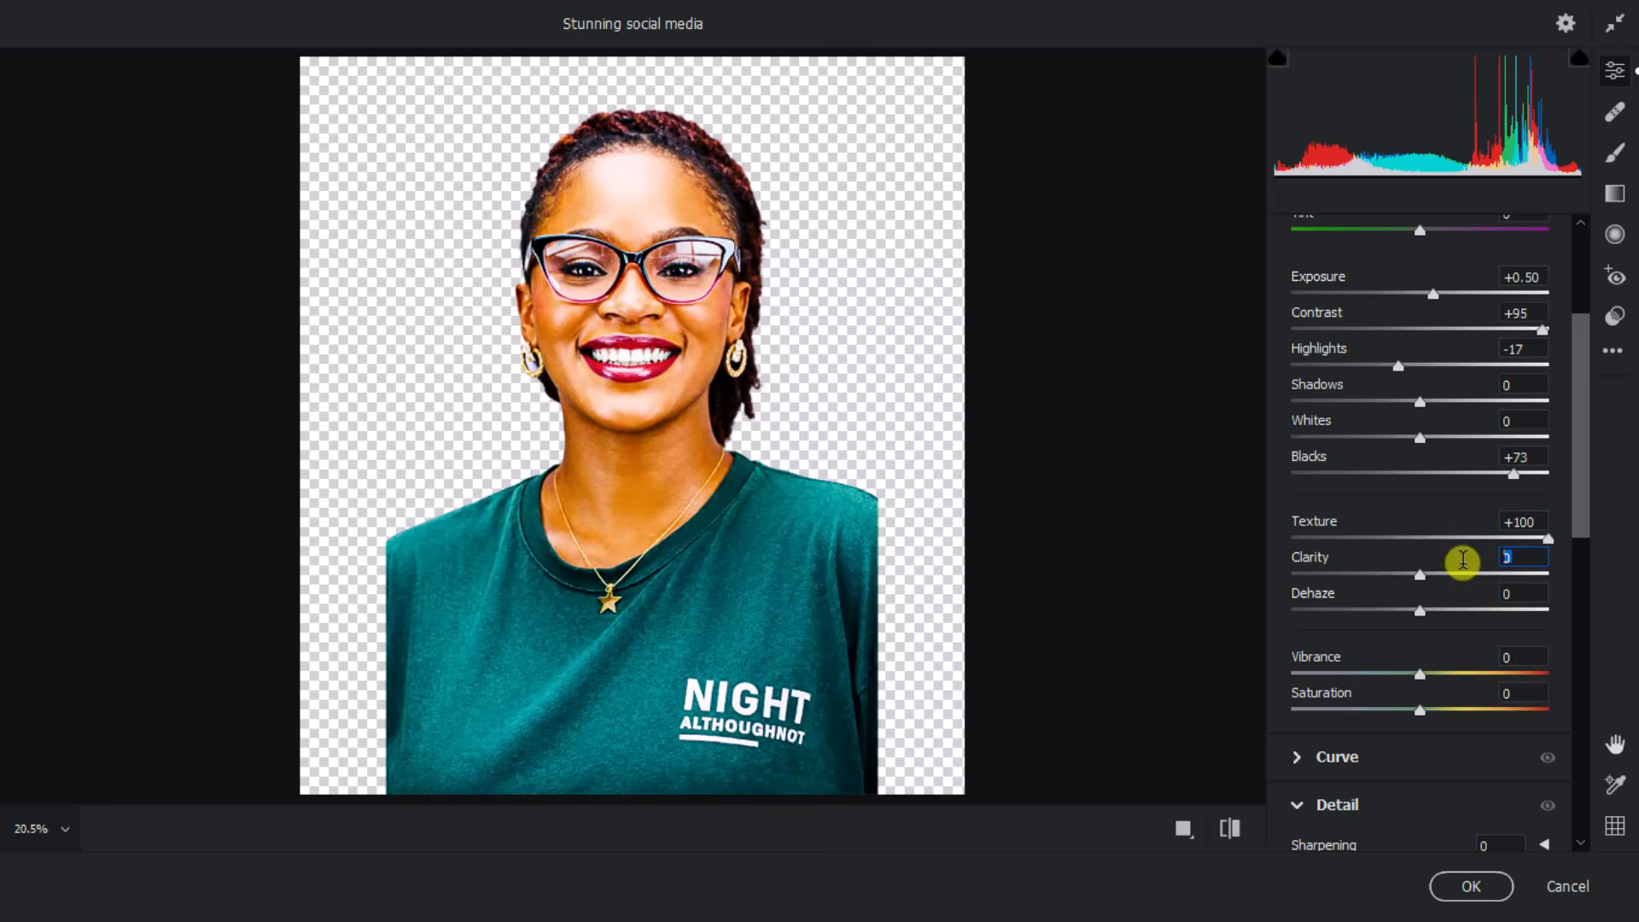
type("+10")
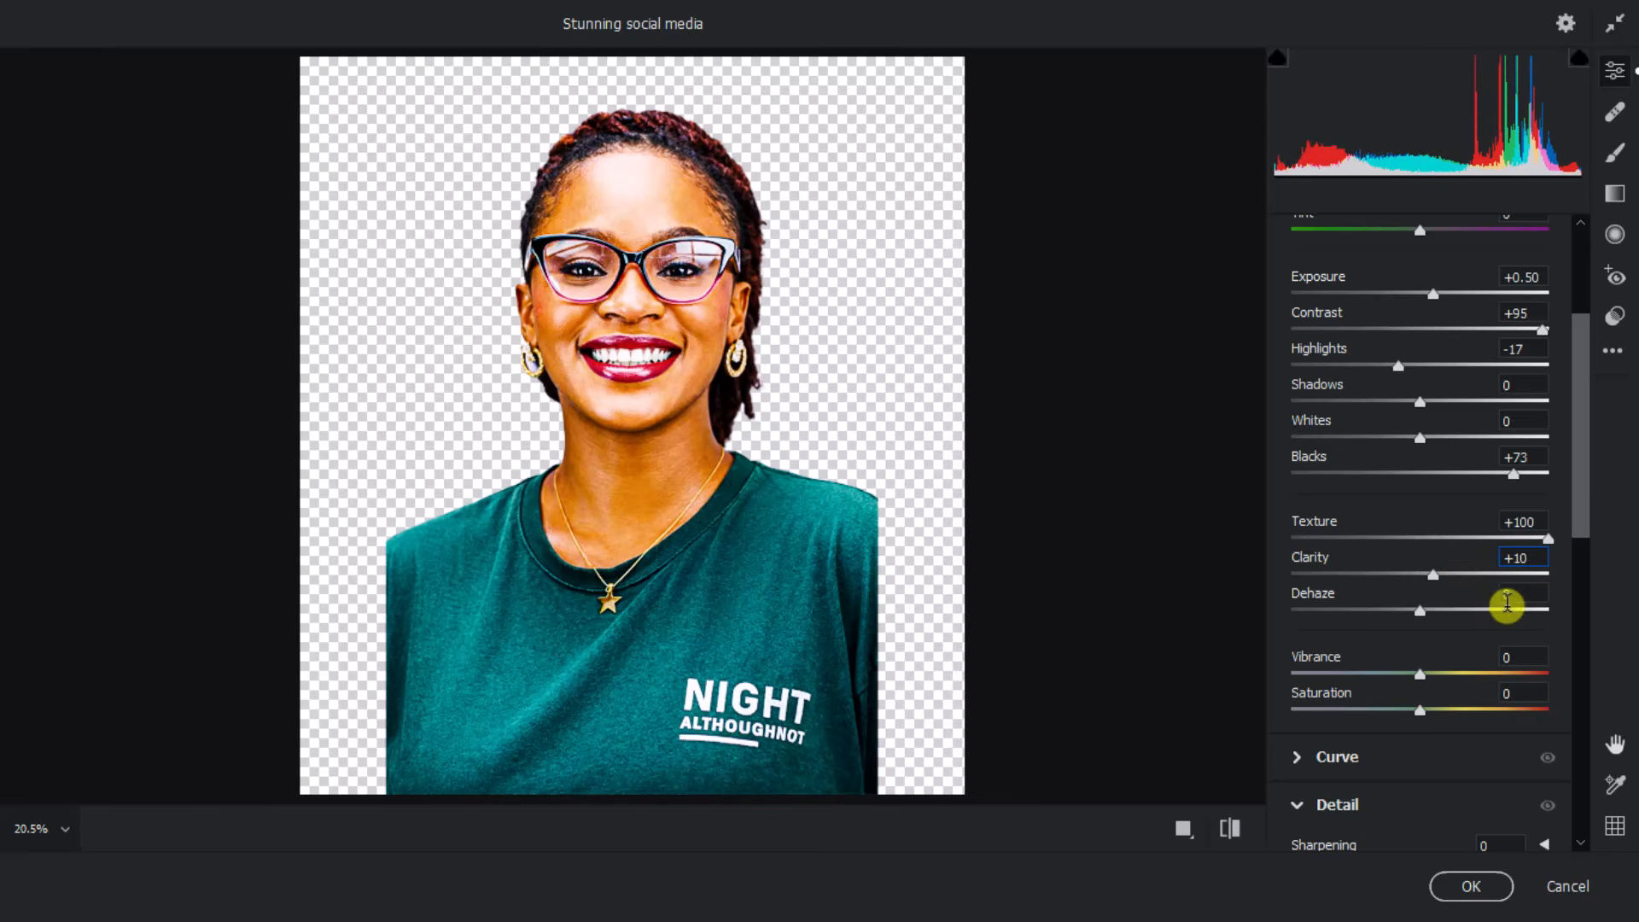
left_click_drag(1584, 443, 1581, 489)
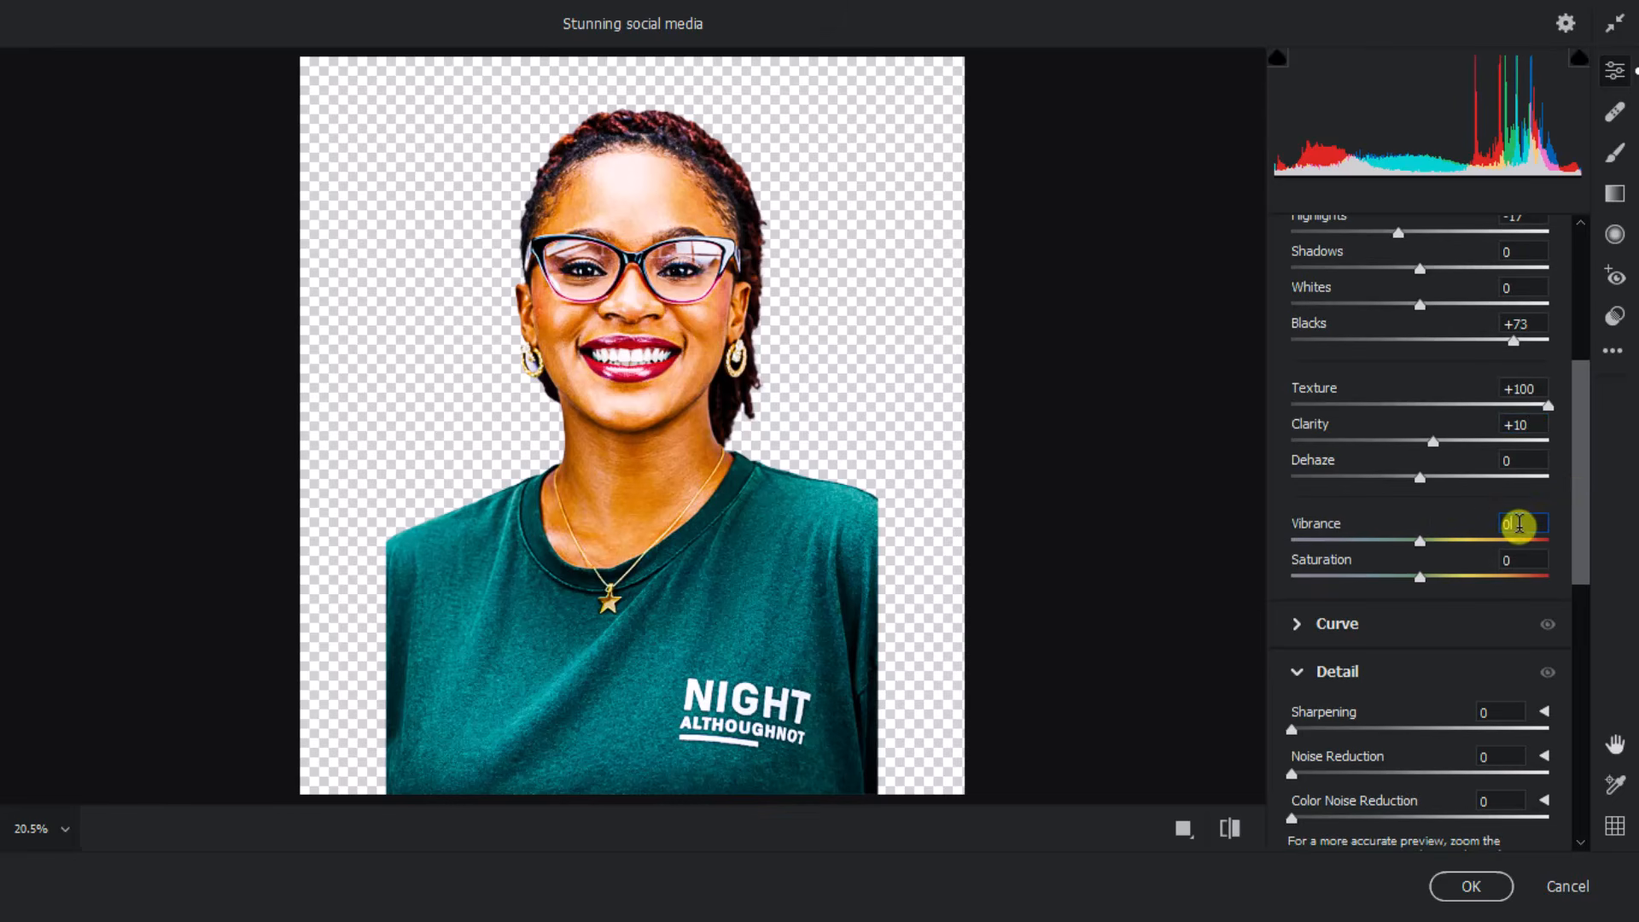
type("-25")
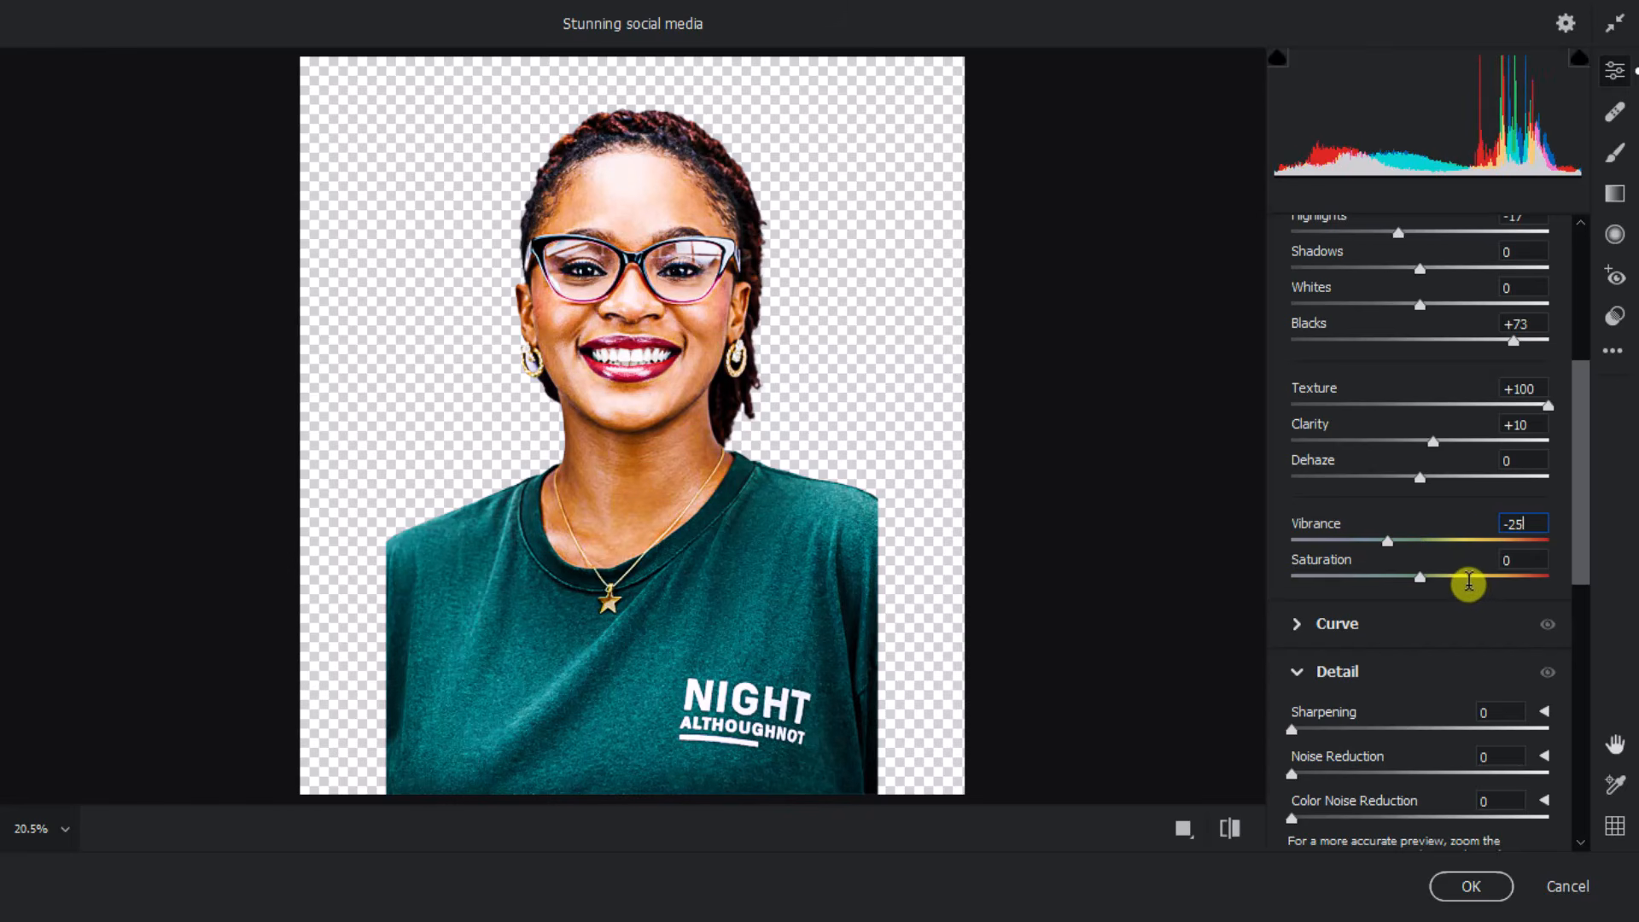
- Set the portrait's Sharpening to 20 and Noise Reduction to 100 in the Camera Raw Filter
scroll(1468, 582, "down", 2)
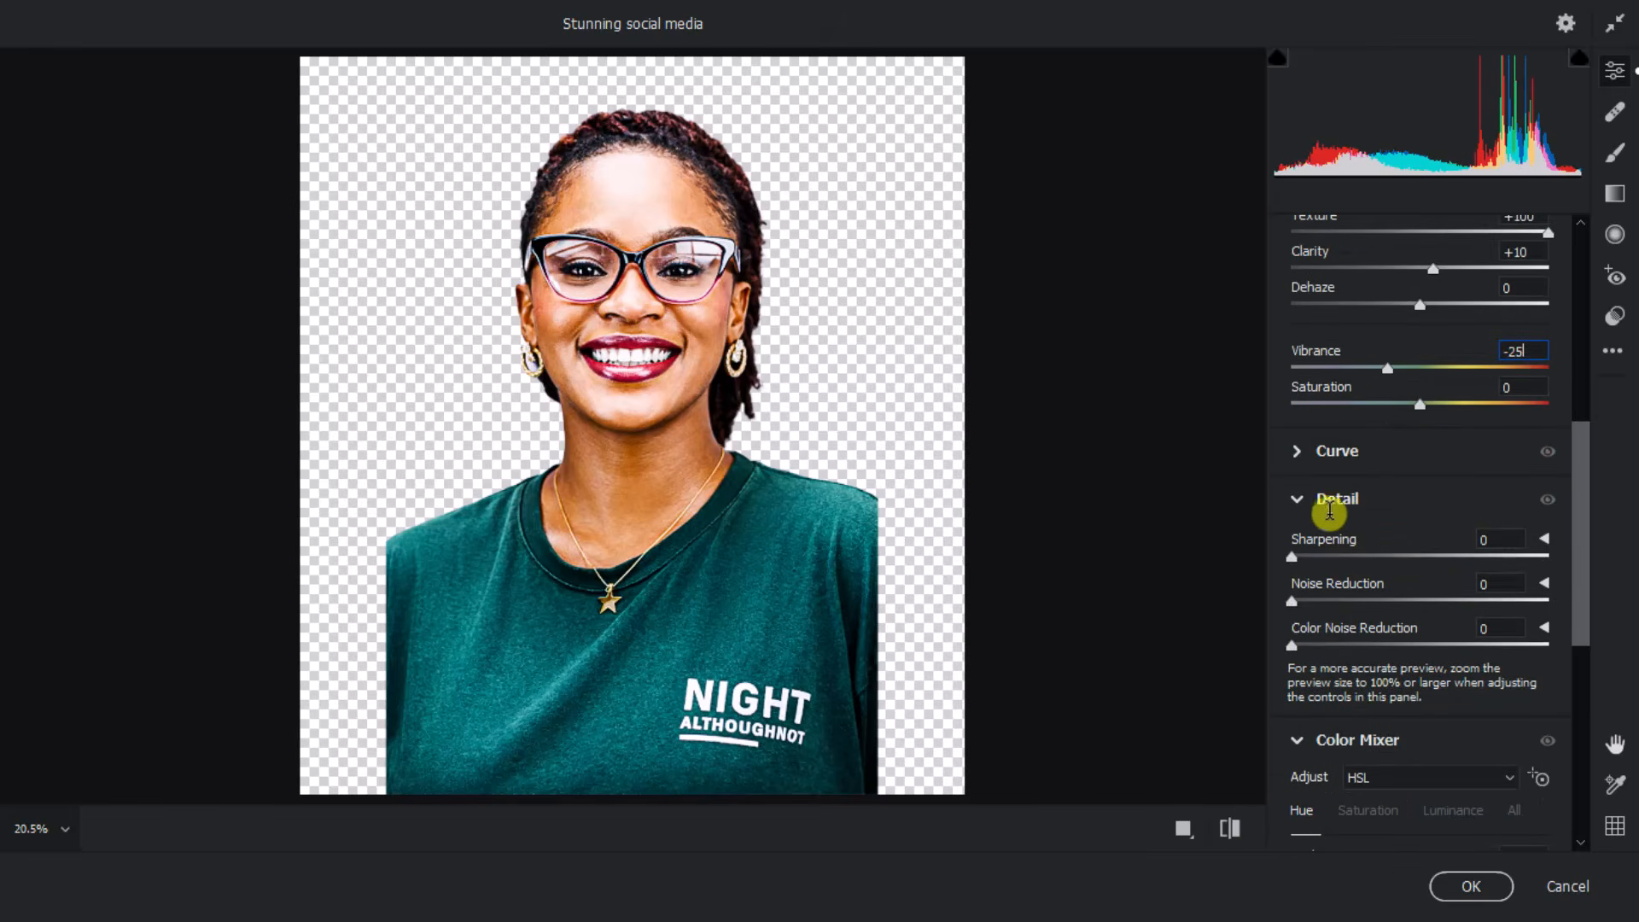
left_click(1485, 542)
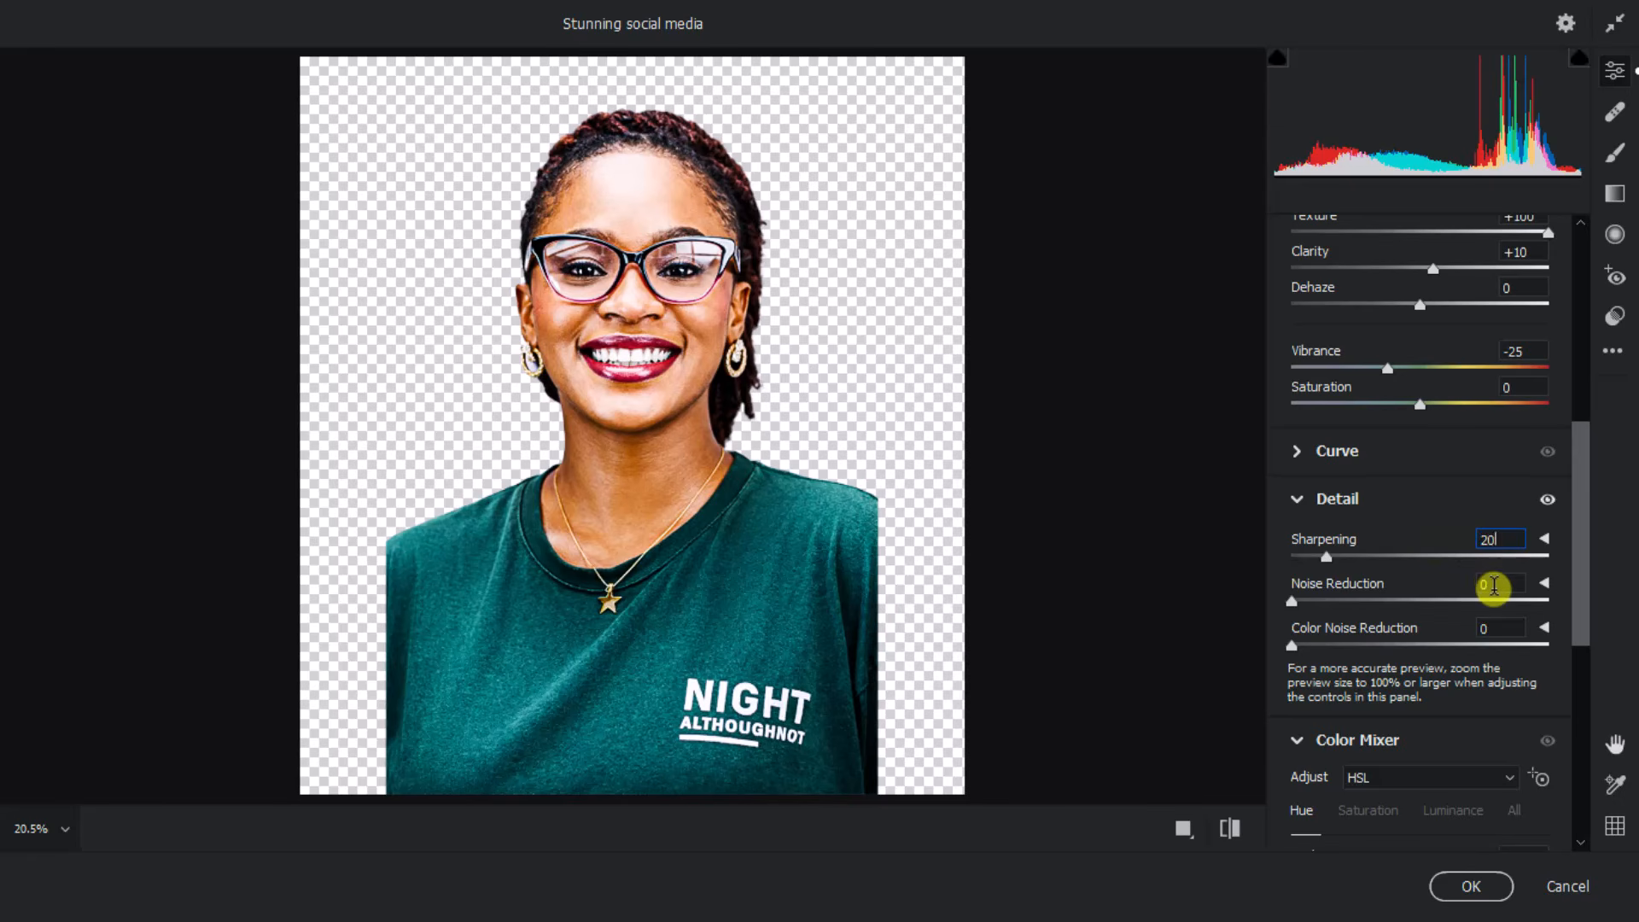
left_click(1489, 586)
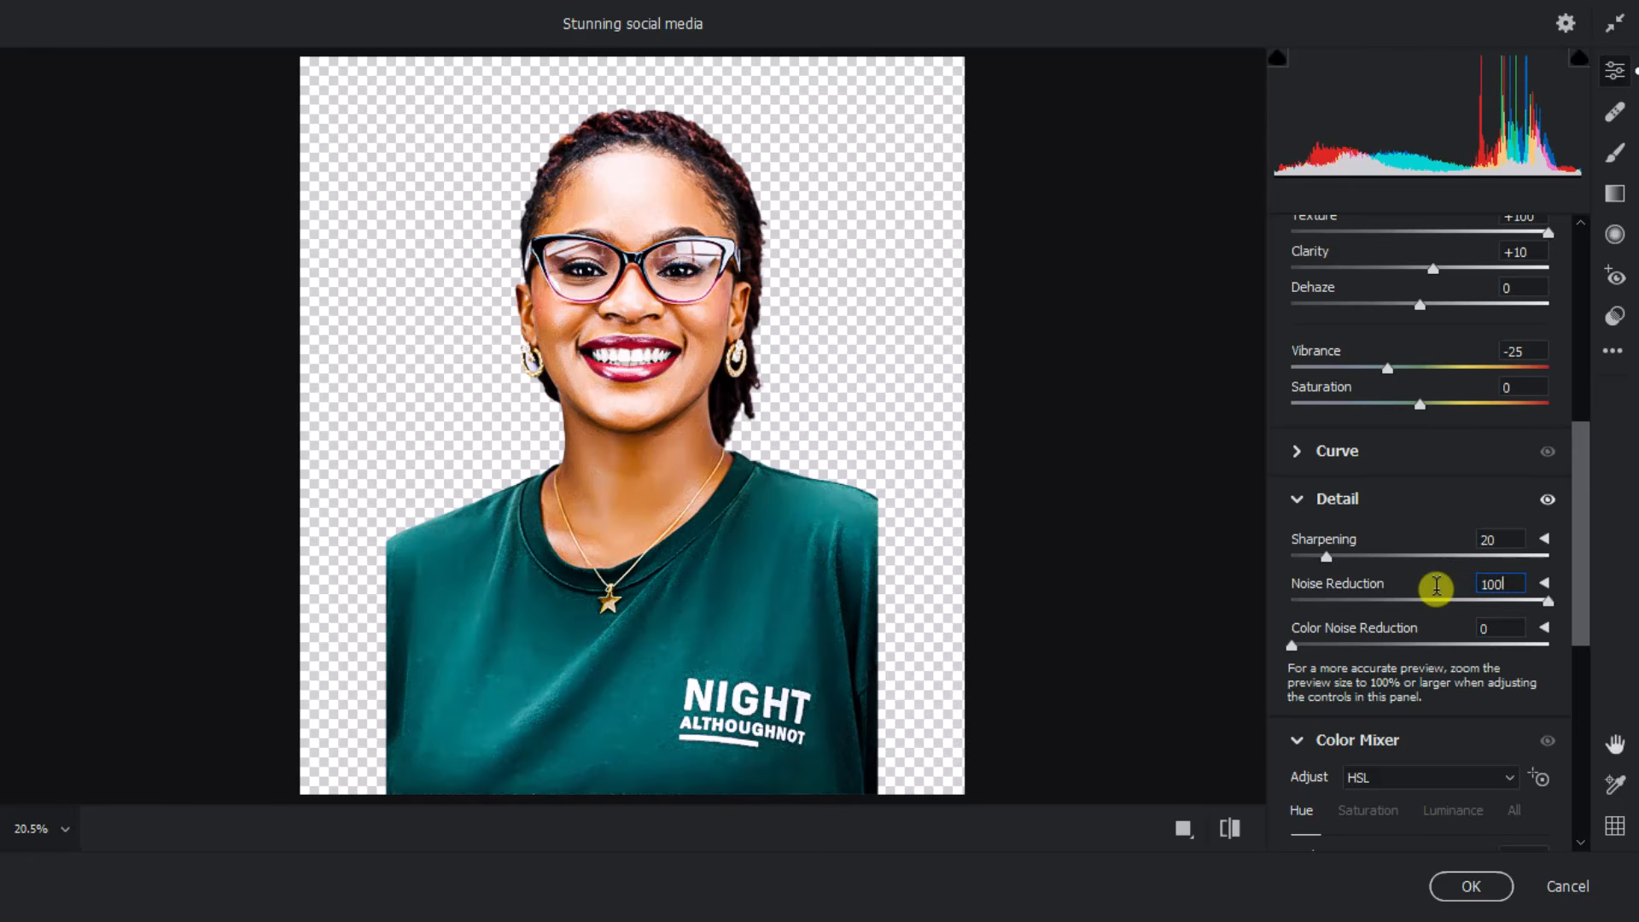
scroll(1436, 586, "down", 2)
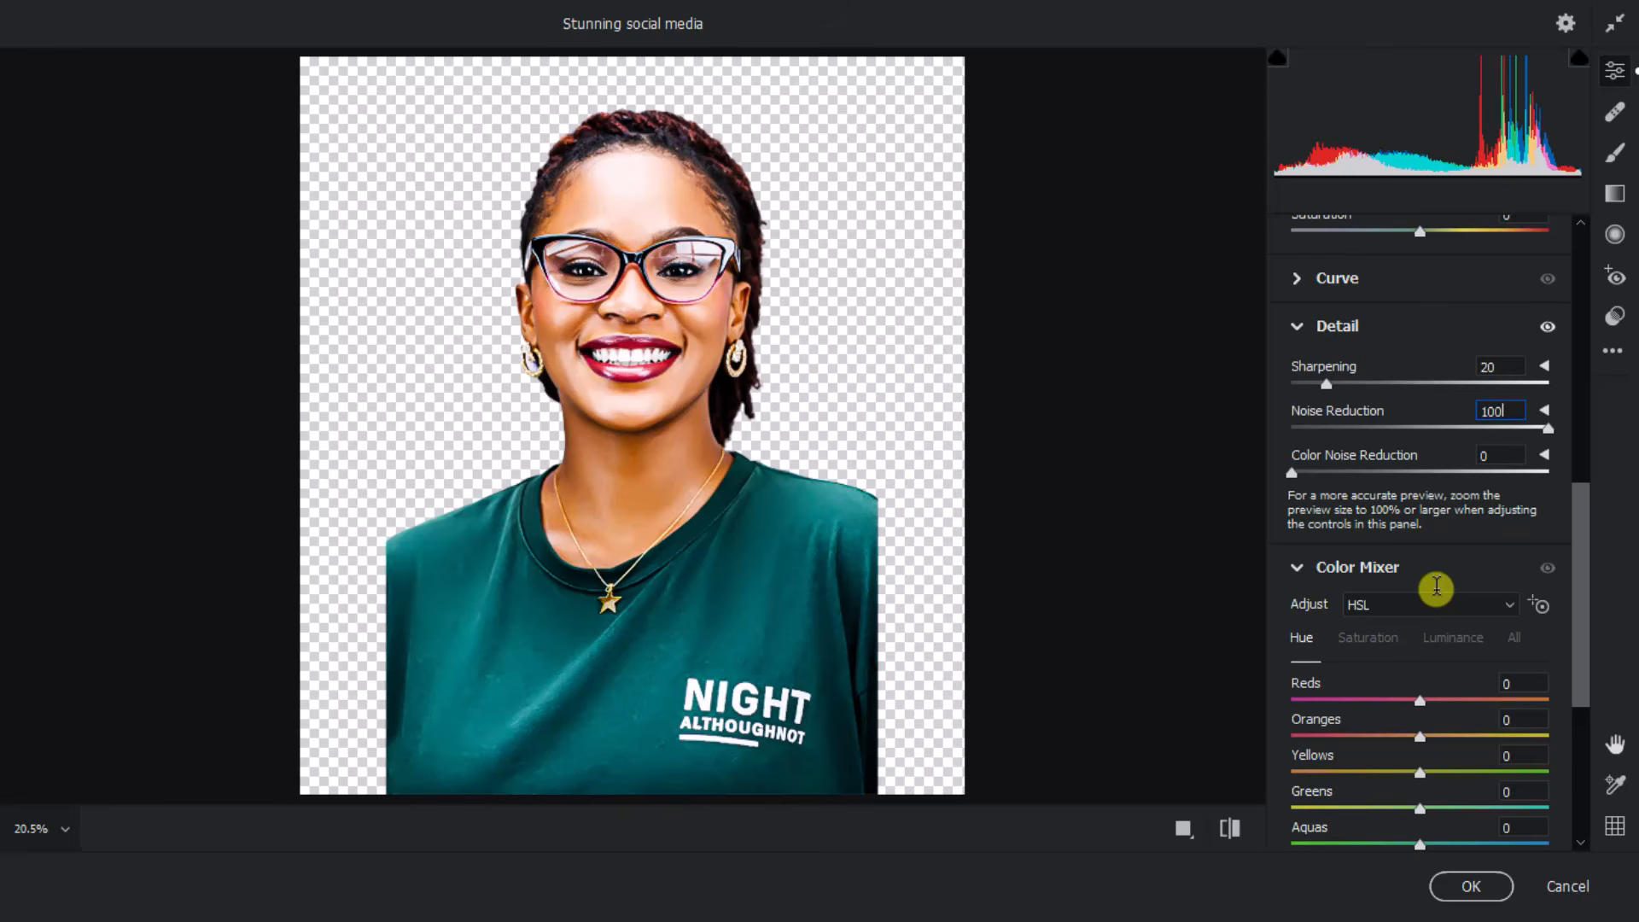
- Raise the portrait's Saturation to +20 and apply the Camera Raw Filter
scroll(1437, 587, "up", 5)
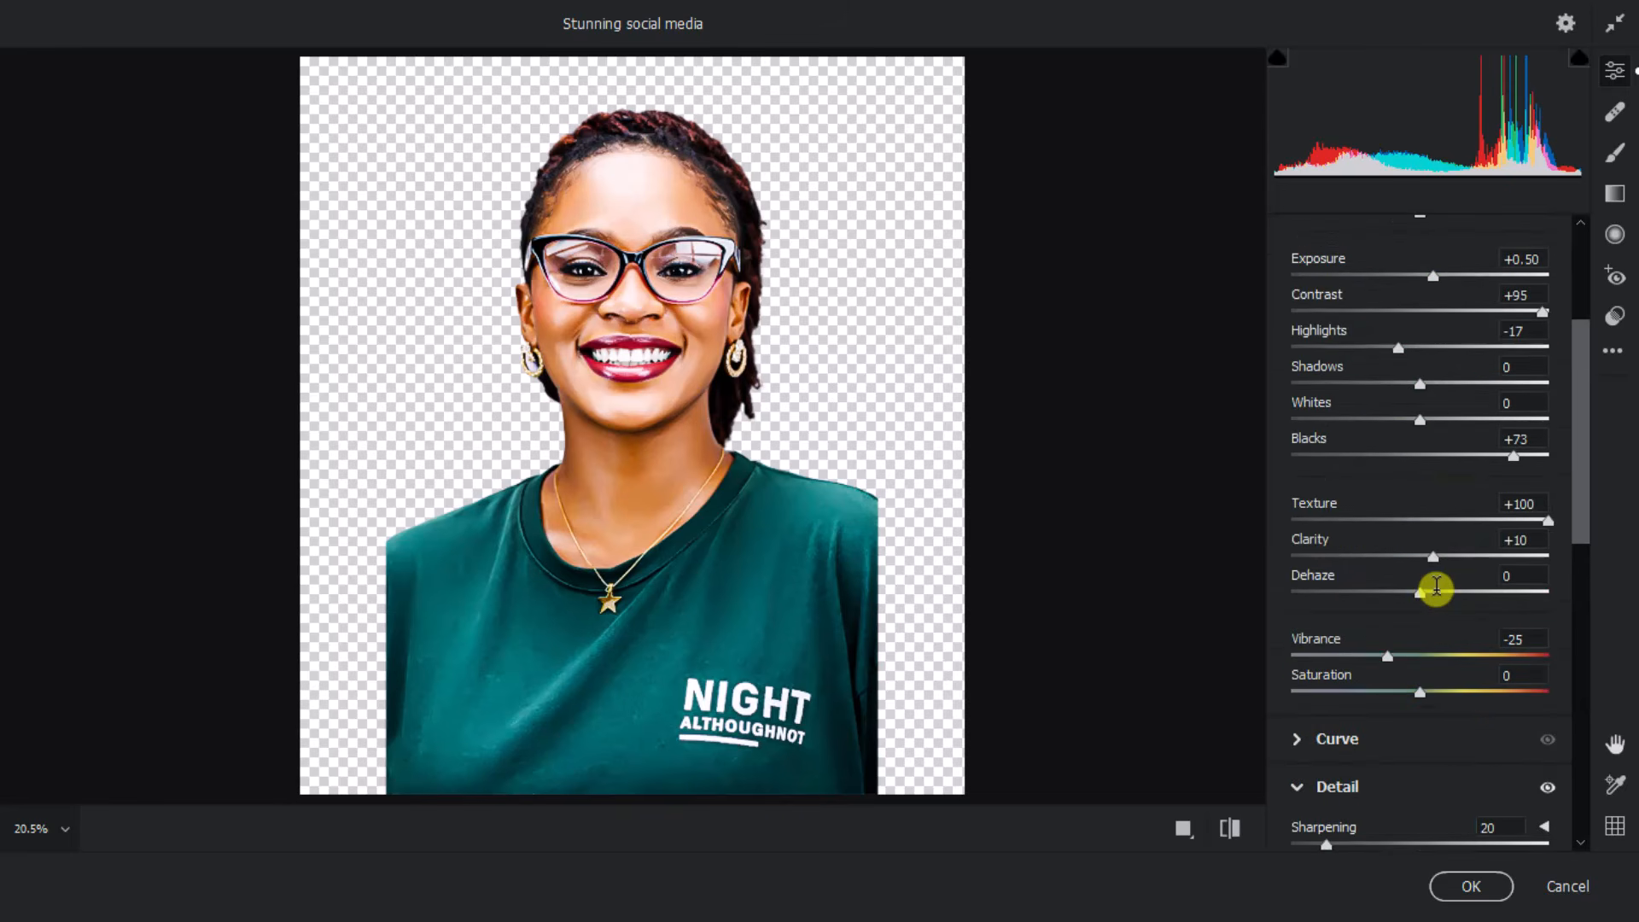
left_click_drag(1420, 690, 1446, 690)
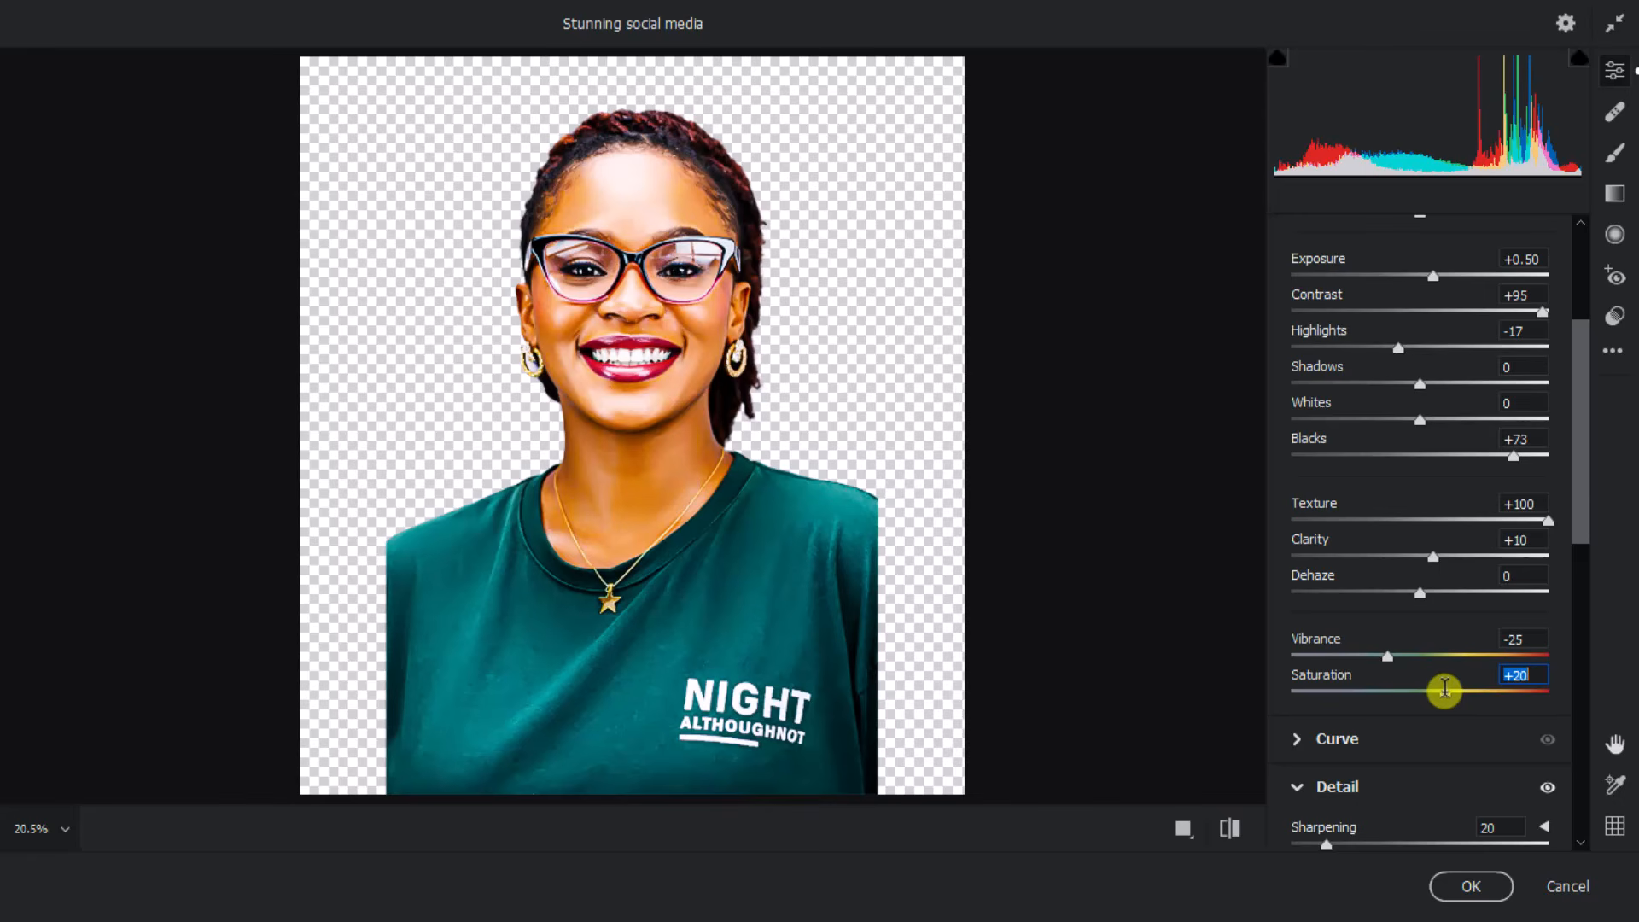
scroll(1451, 688, "down", 5)
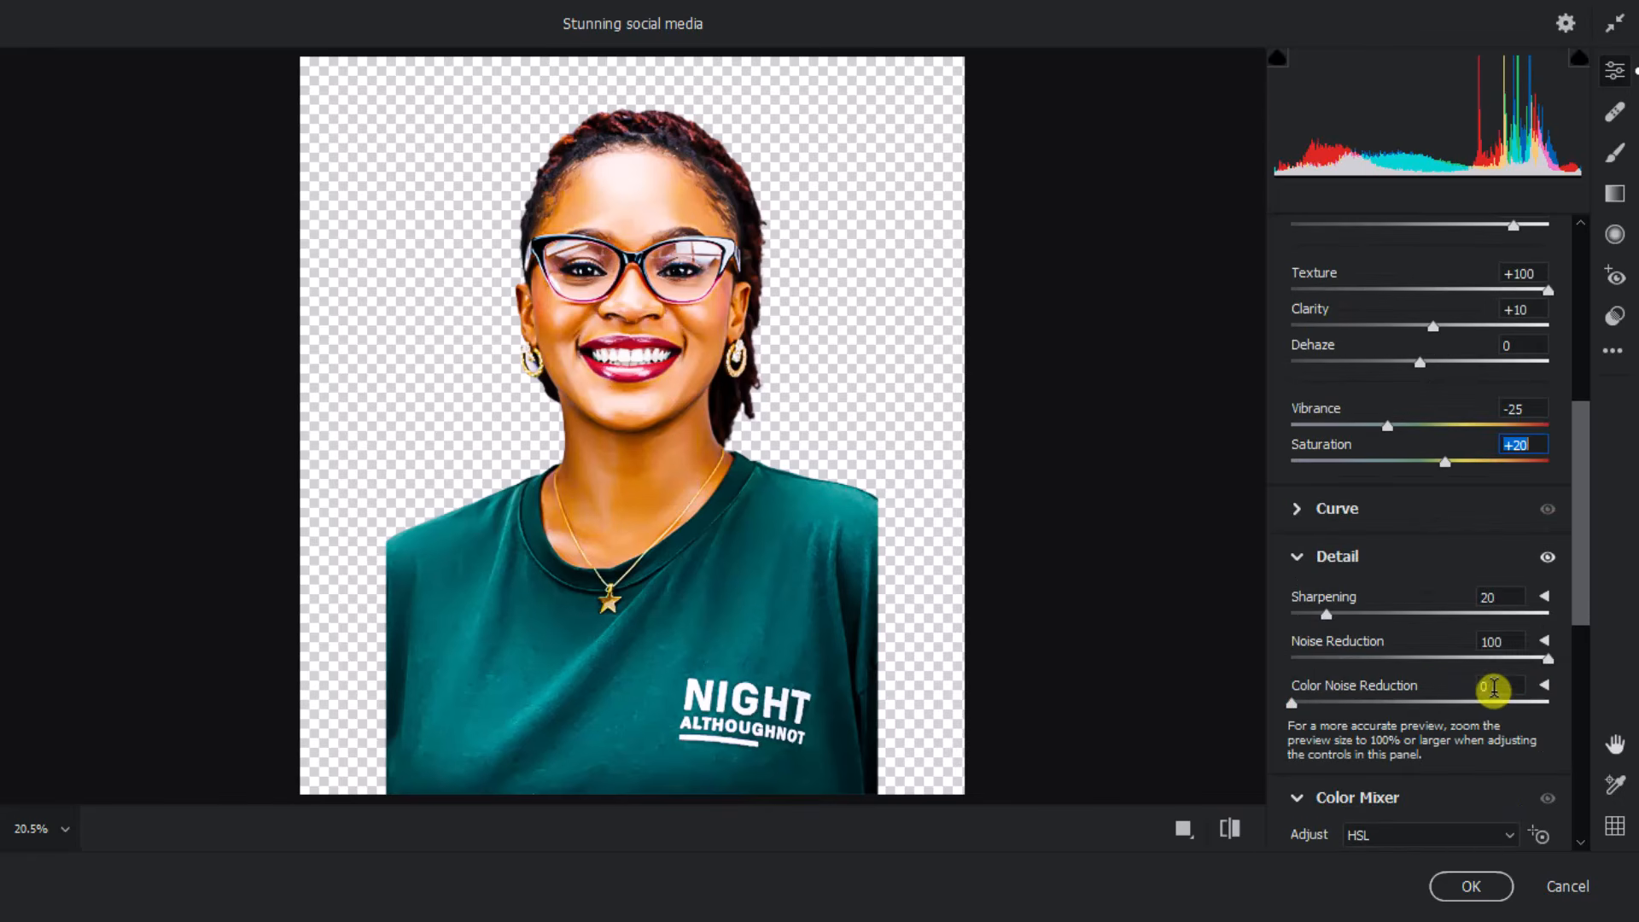
left_click(1472, 878)
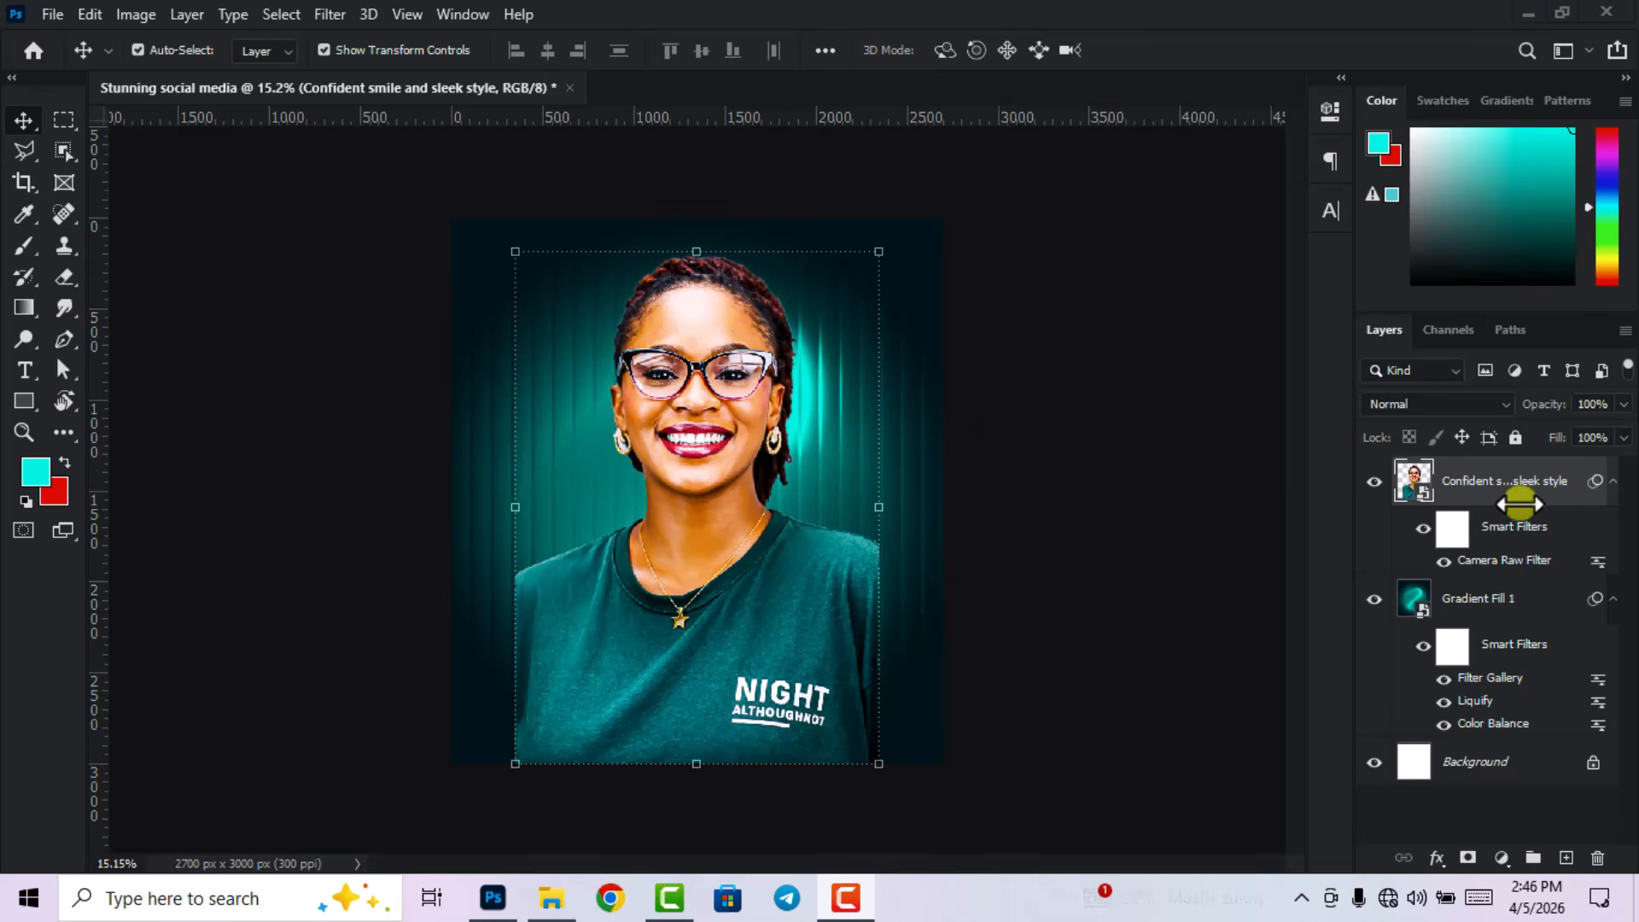
- Rasterize the filtered portrait layer
left_click(1613, 482)
right_click(1499, 482)
left_click(1310, 449)
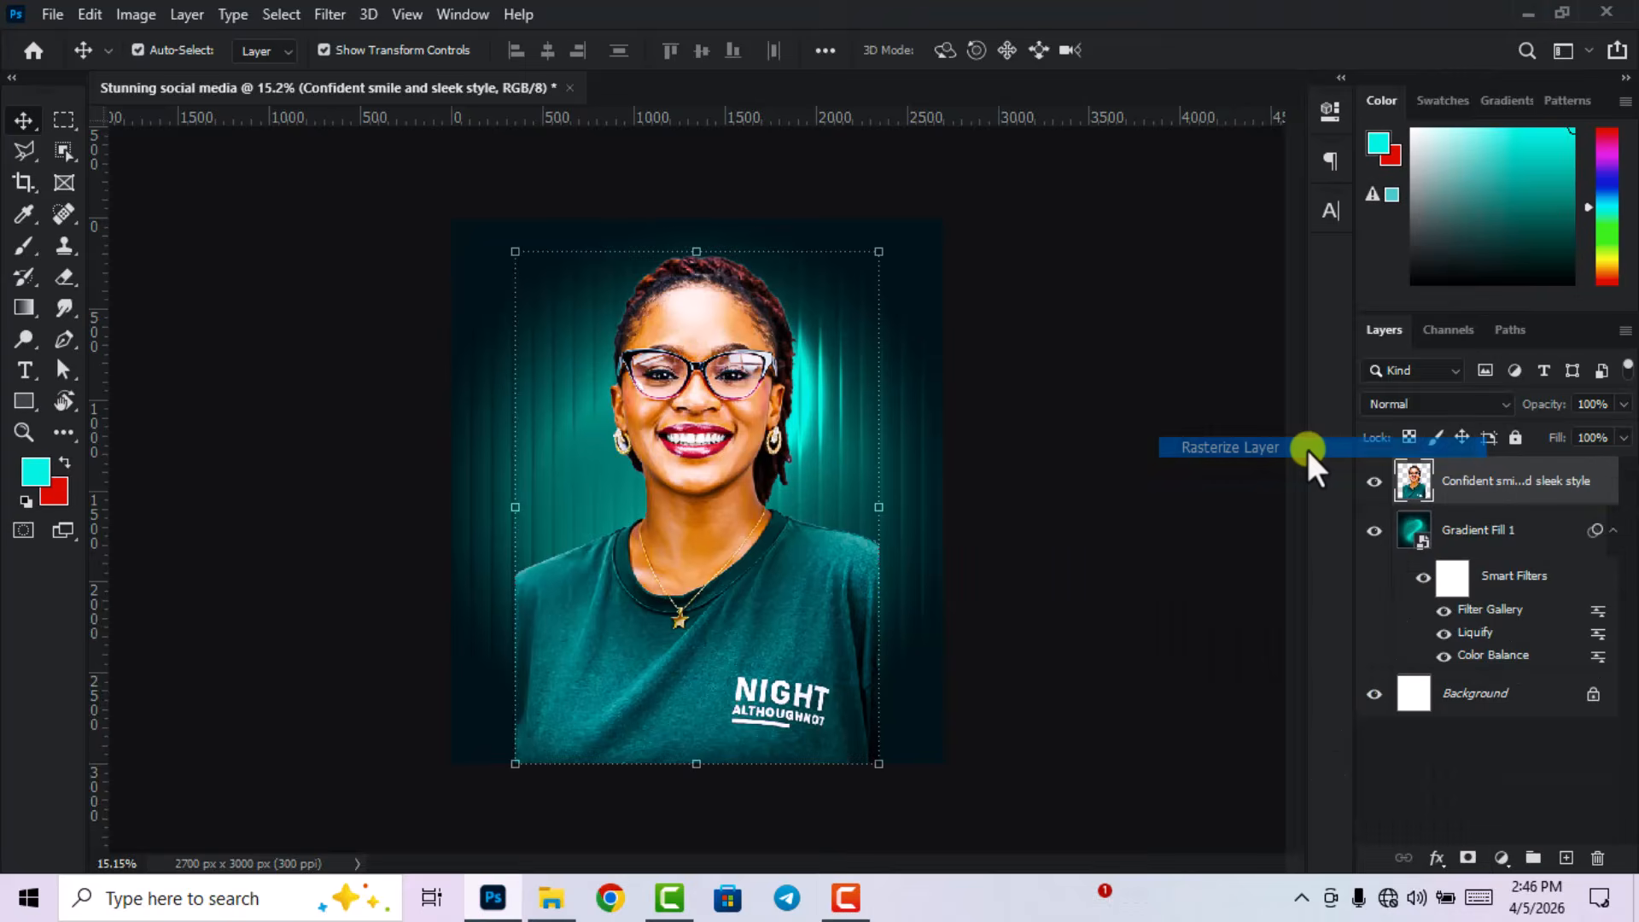
- Fade the portrait's cut-off sides and bottom edge into the background with a 602 px Soft Round Eraser at 0% hardness
left_click_drag(67, 284, 117, 281)
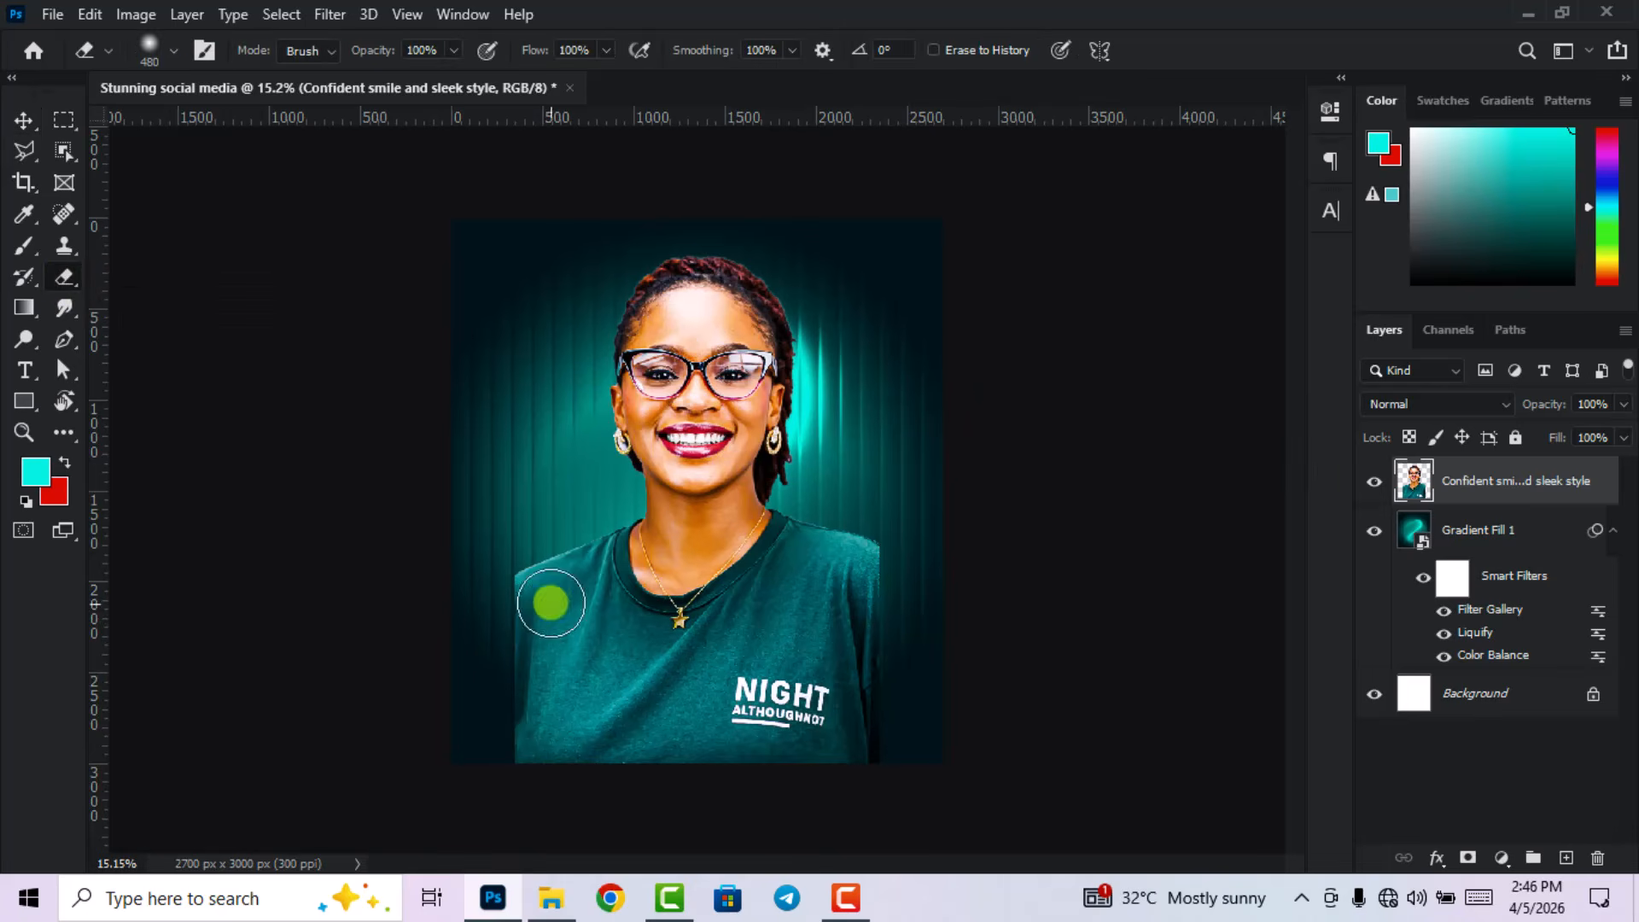
right_click(610, 702)
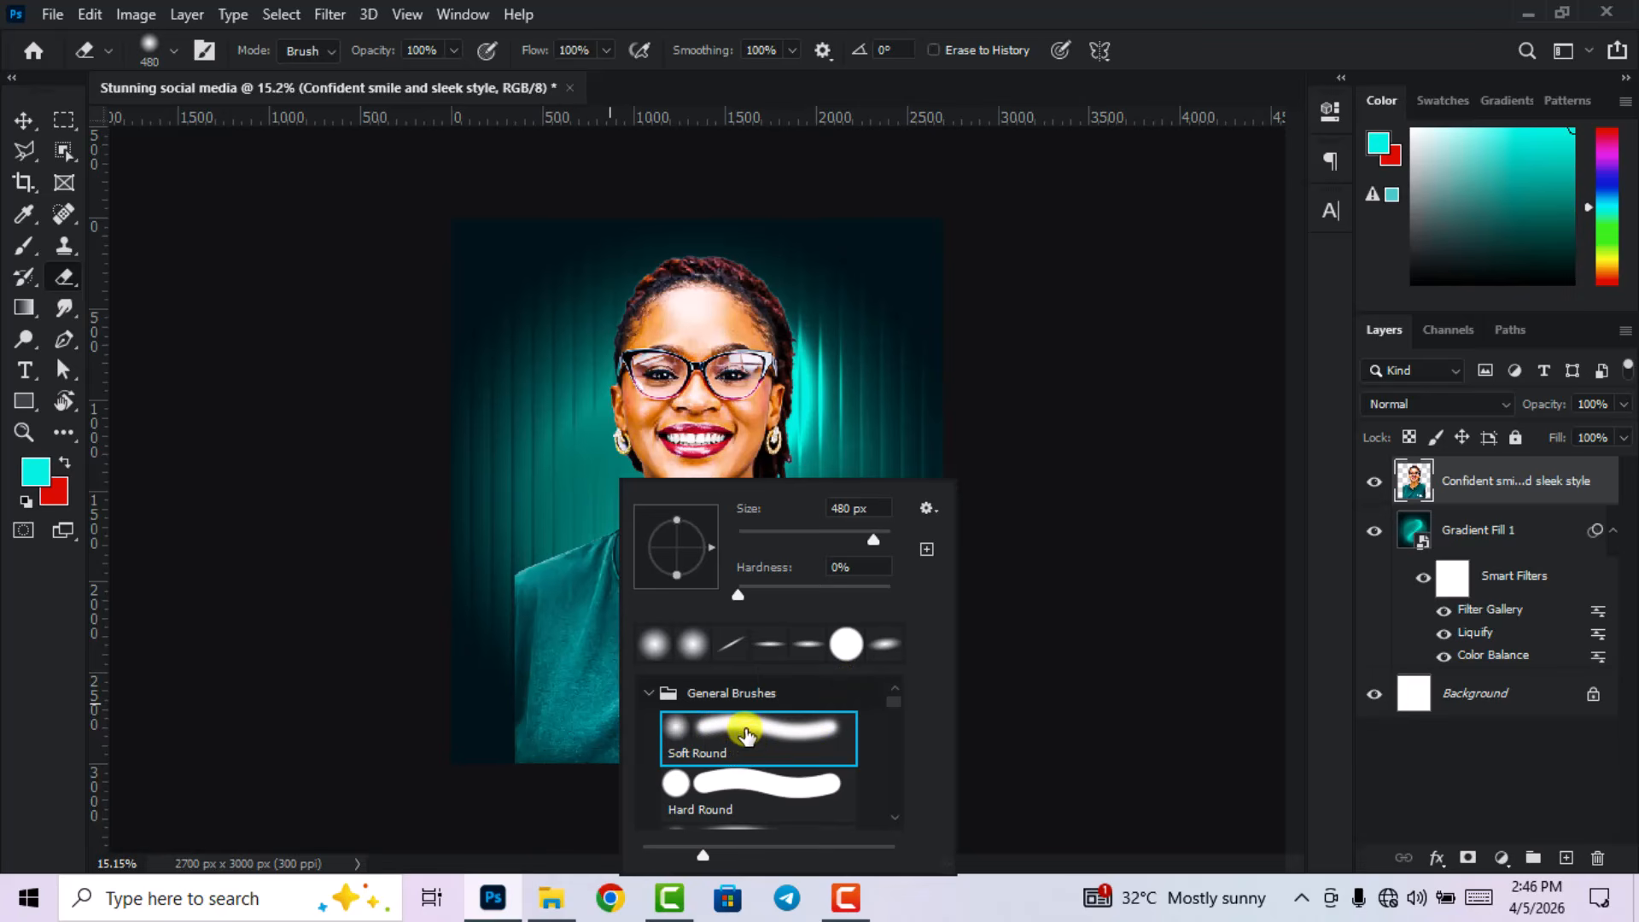
left_click_drag(827, 512, 868, 518)
scroll(857, 515, "up", 4)
scroll(854, 513, "up", 20)
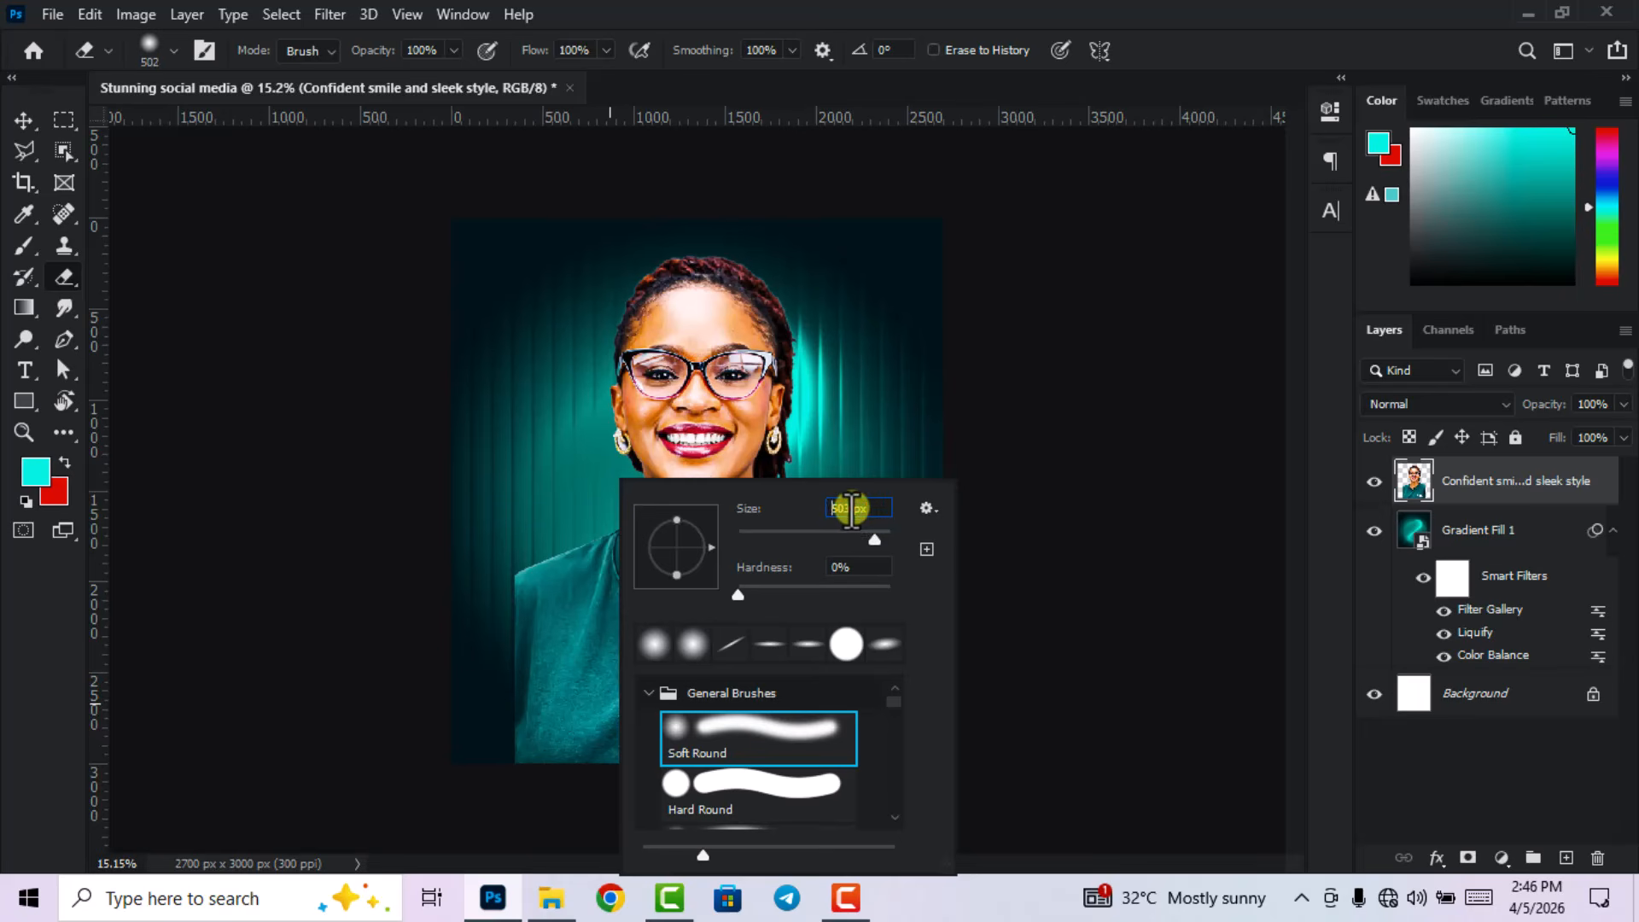
scroll(851, 511, "up", 20)
scroll(853, 509, "up", 5)
scroll(854, 508, "up", 9)
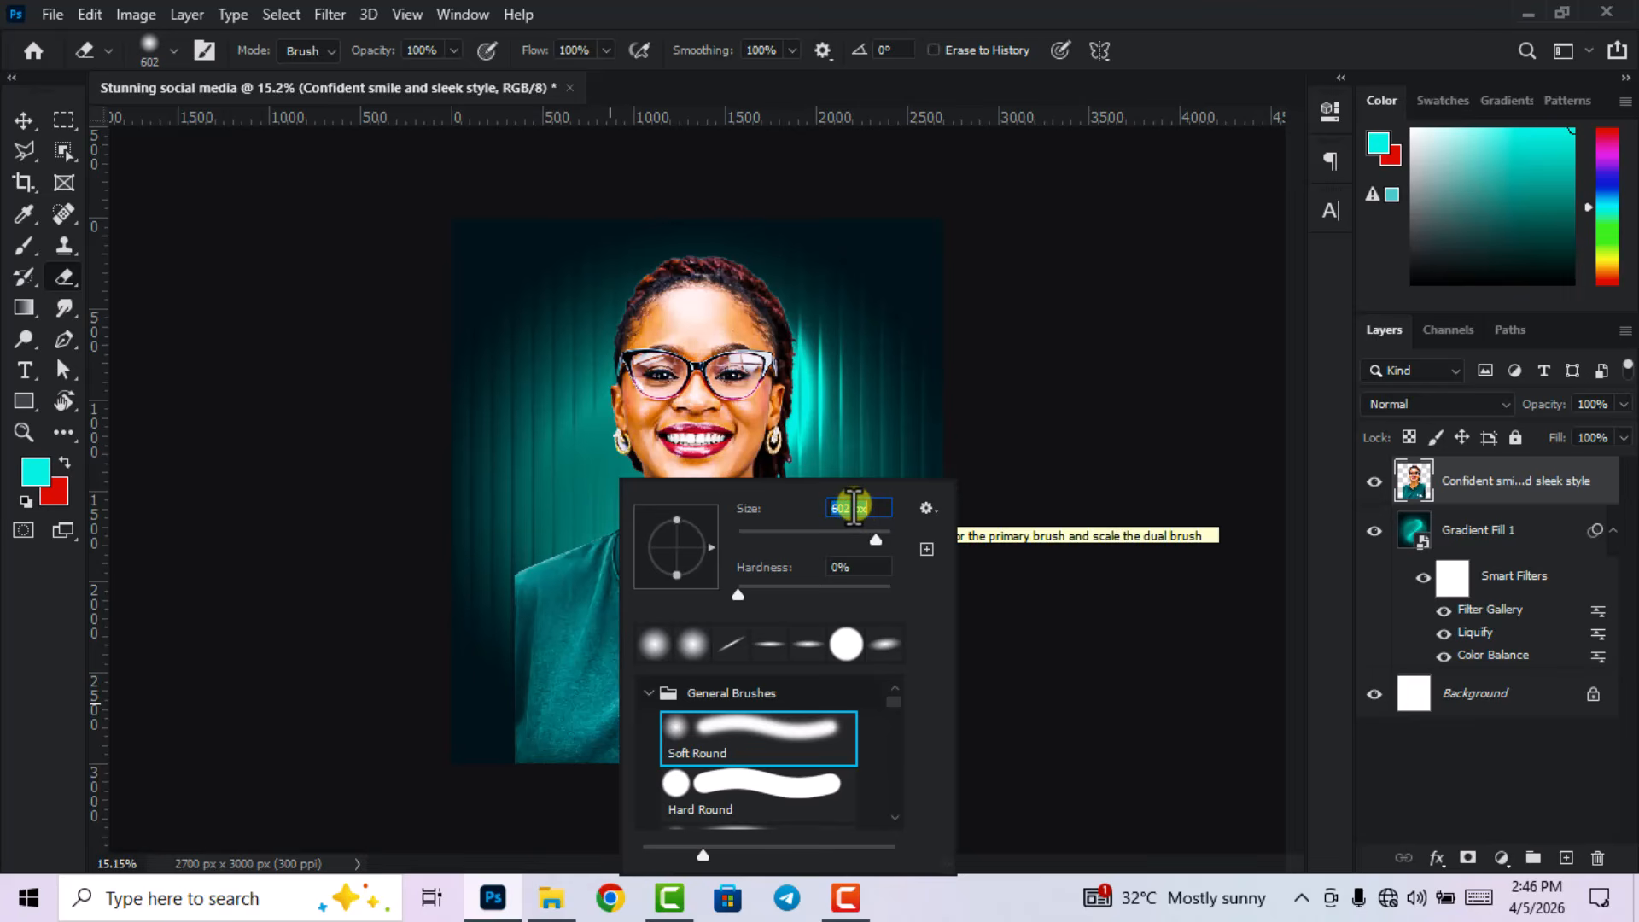
left_click(1201, 14)
scroll(754, 619, "up", 1)
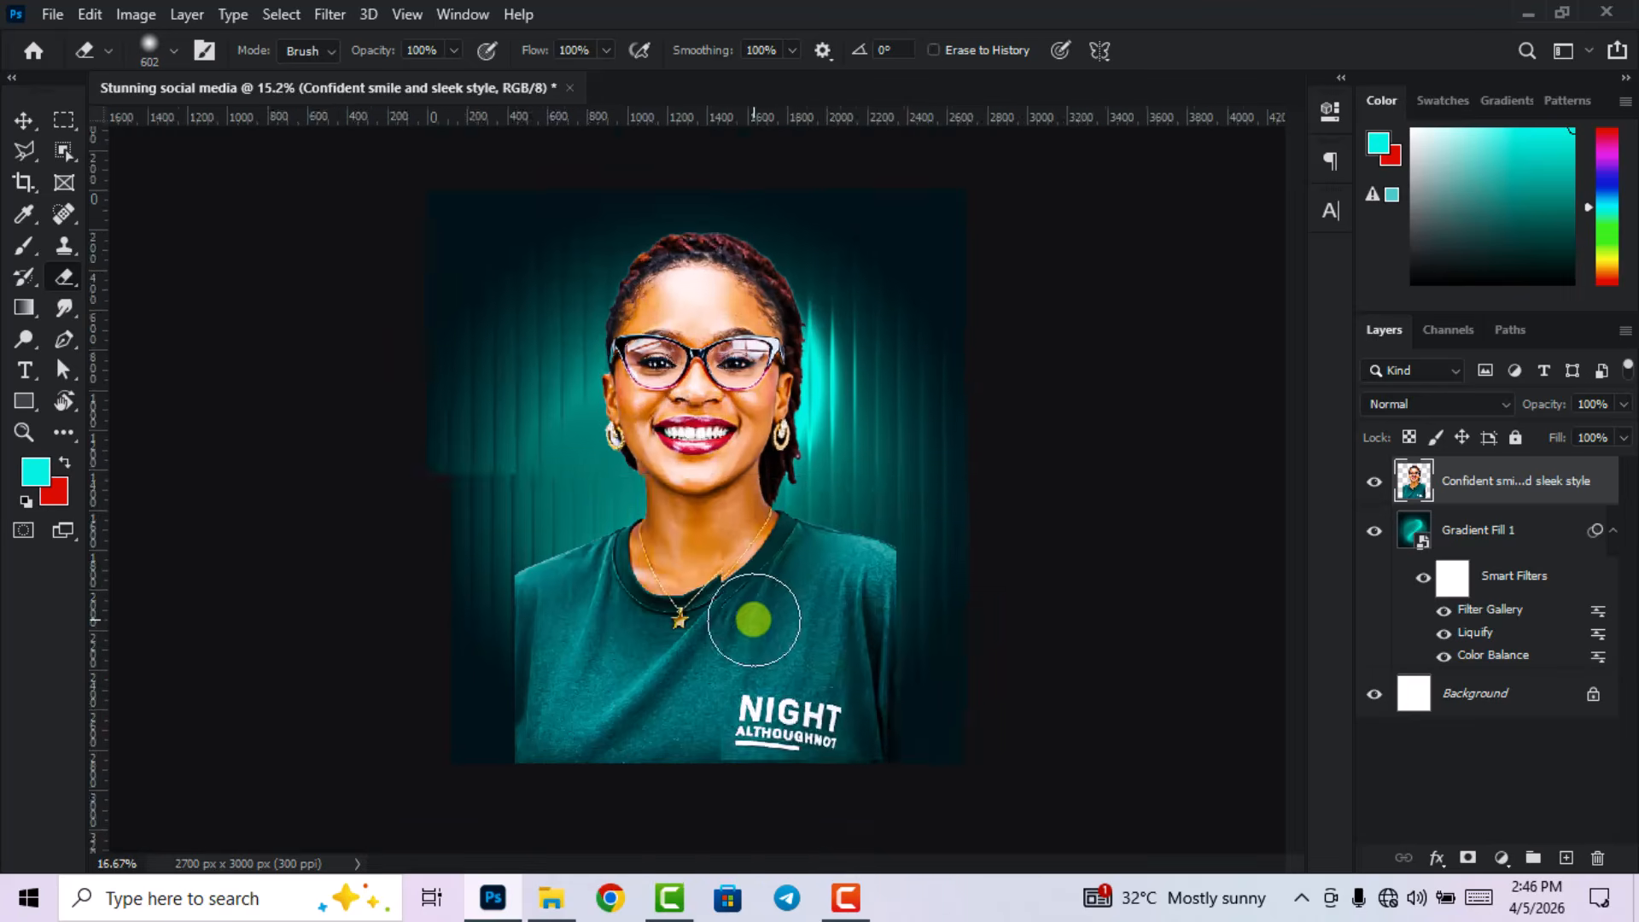
scroll(753, 620, "up", 1)
scroll(450, 651, "down", 2)
mouse_move(494, 602)
left_mouse_down()
mouse_move(491, 724)
mouse_move(513, 764)
mouse_move(692, 791)
mouse_move(953, 776)
mouse_move(776, 802)
mouse_move(634, 799)
mouse_move(794, 786)
mouse_move(887, 742)
mouse_move(894, 754)
mouse_move(918, 703)
mouse_move(924, 544)
mouse_move(904, 671)
mouse_move(903, 534)
mouse_move(913, 546)
mouse_move(896, 542)
mouse_move(931, 701)
mouse_move(826, 807)
mouse_move(479, 614)
mouse_move(491, 571)
mouse_move(446, 639)
mouse_move(539, 806)
mouse_move(881, 771)
mouse_move(628, 778)
mouse_move(745, 774)
left_mouse_up()
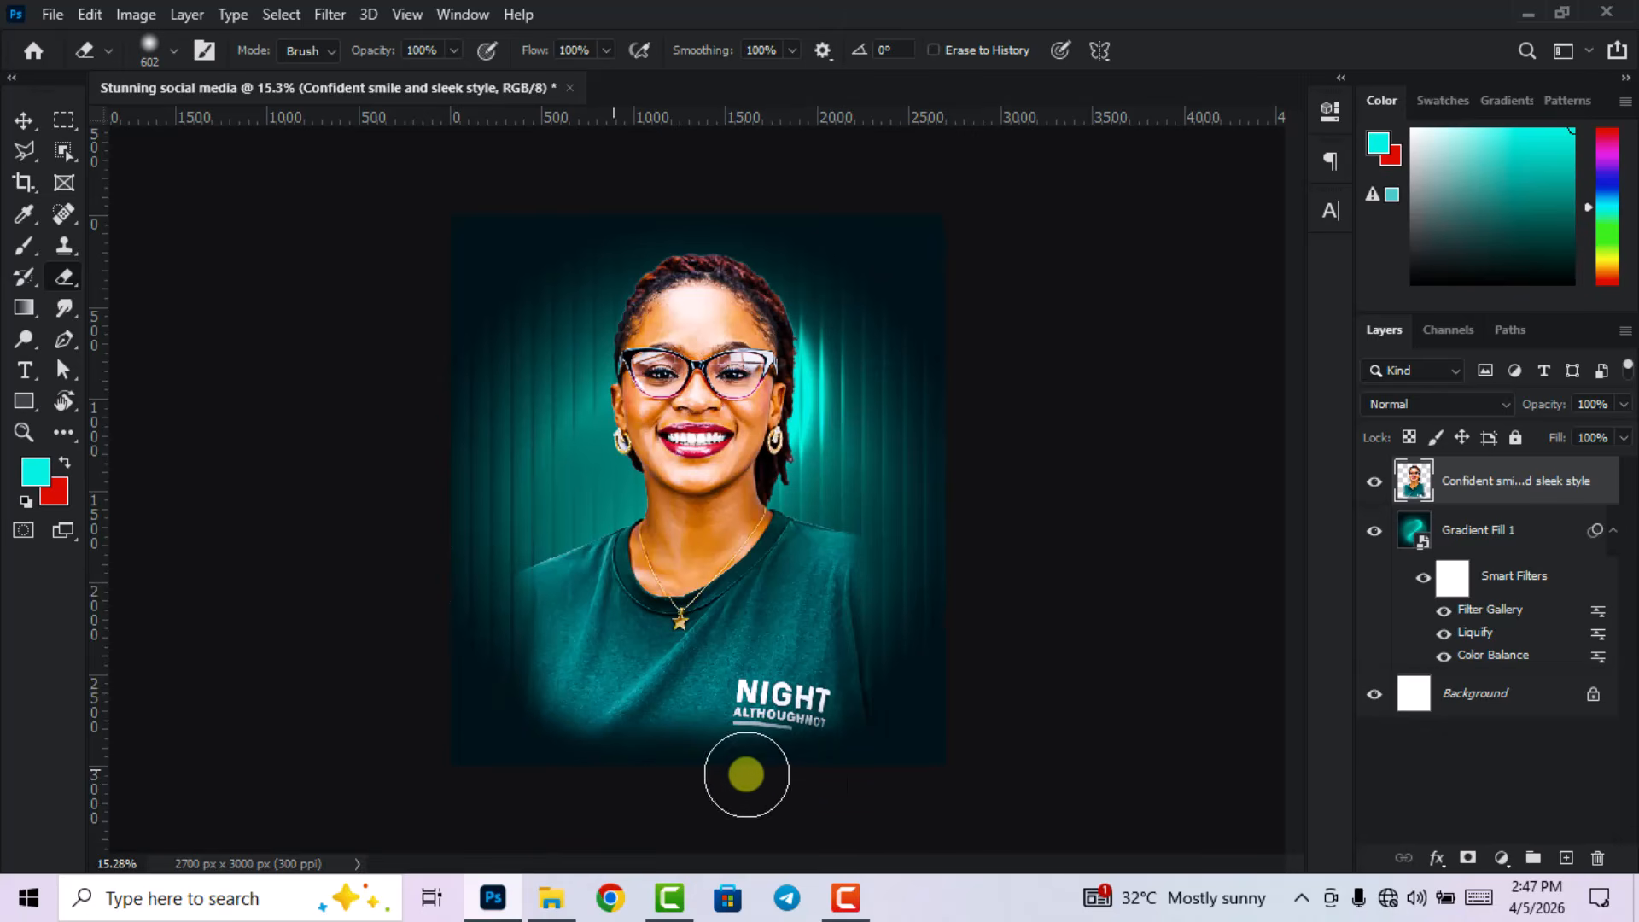
- Scale the portrait down to about 93.84% and move it slightly lower on the canvas
left_click(24, 121)
left_click_drag(876, 771, 858, 734)
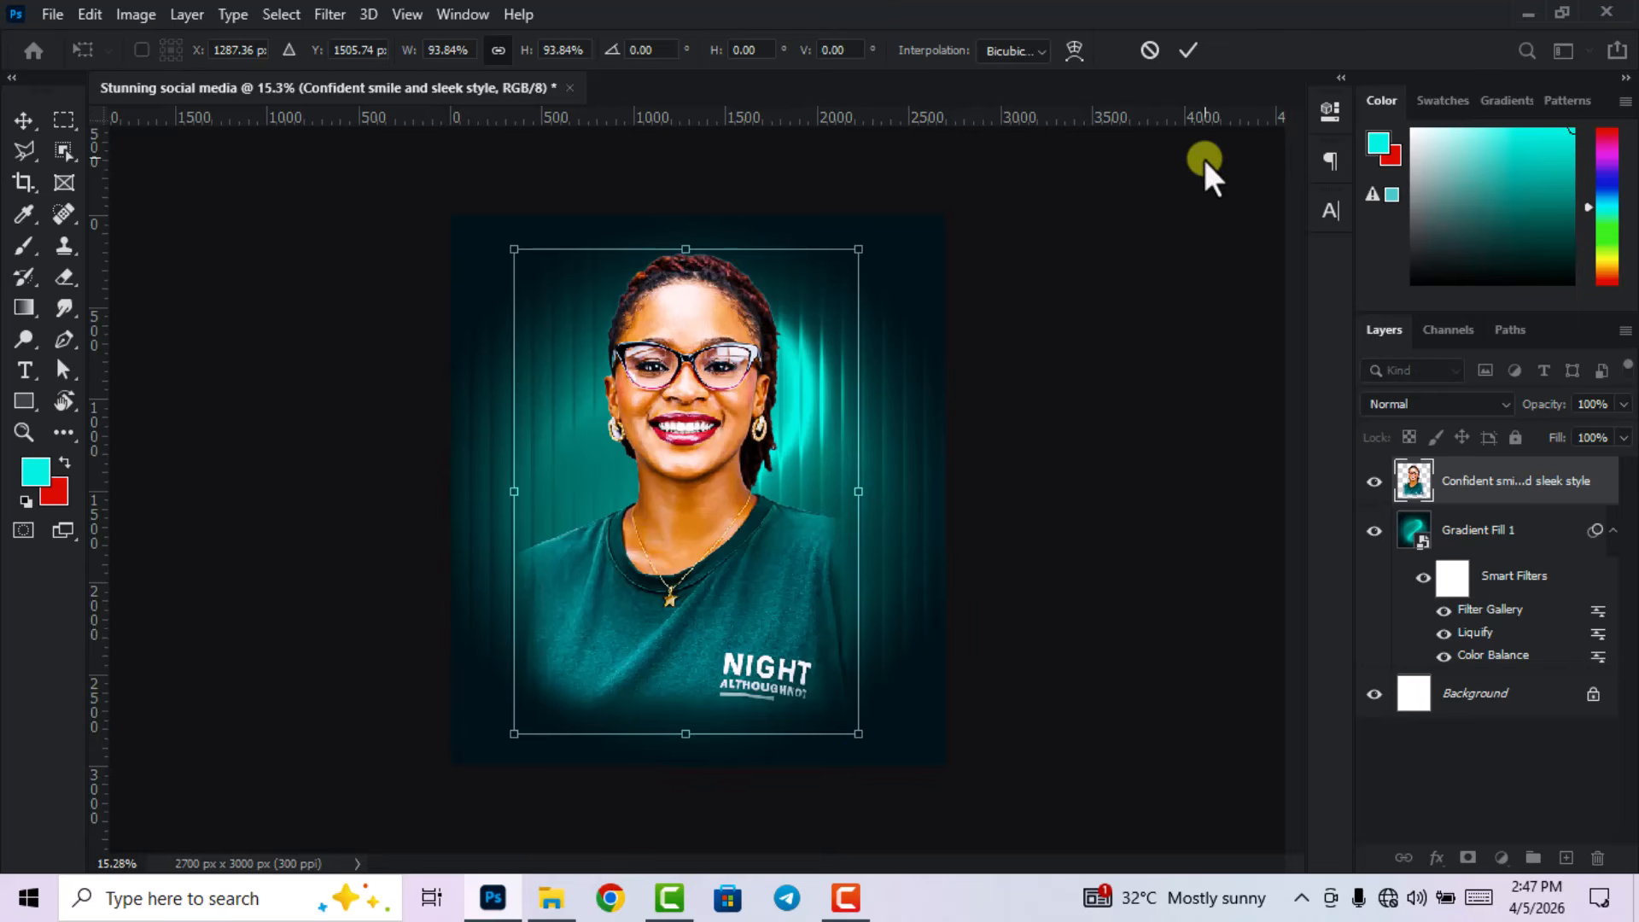
left_click(1186, 51)
left_click_drag(685, 526, 692, 574)
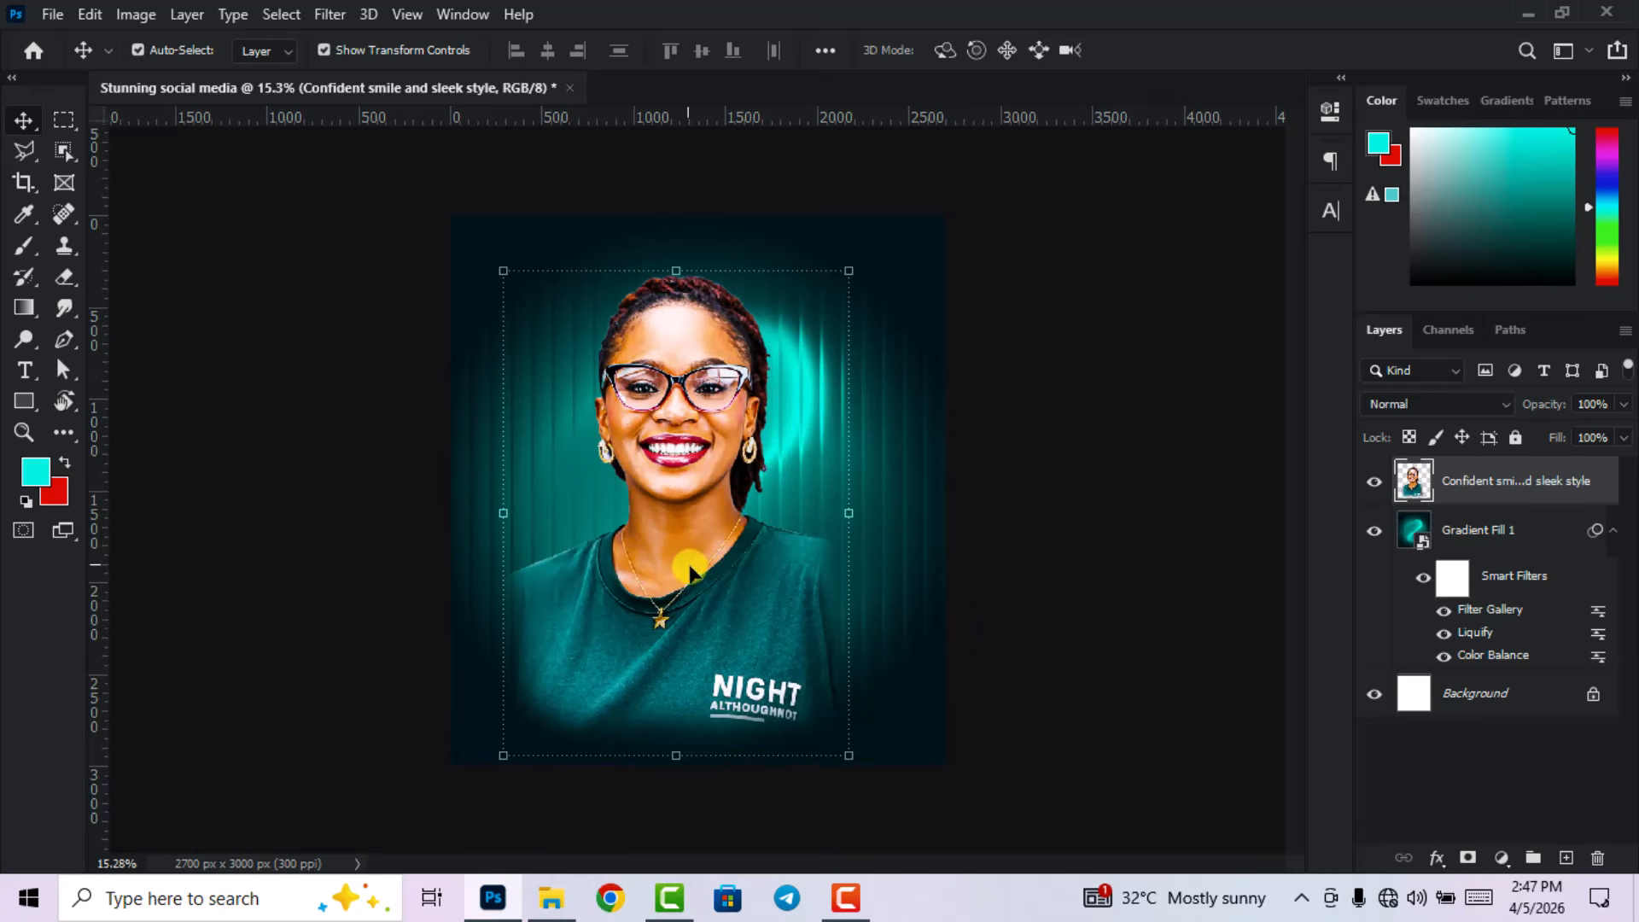
- Set alignment to Canvas and center the portrait horizontally
left_click(823, 52)
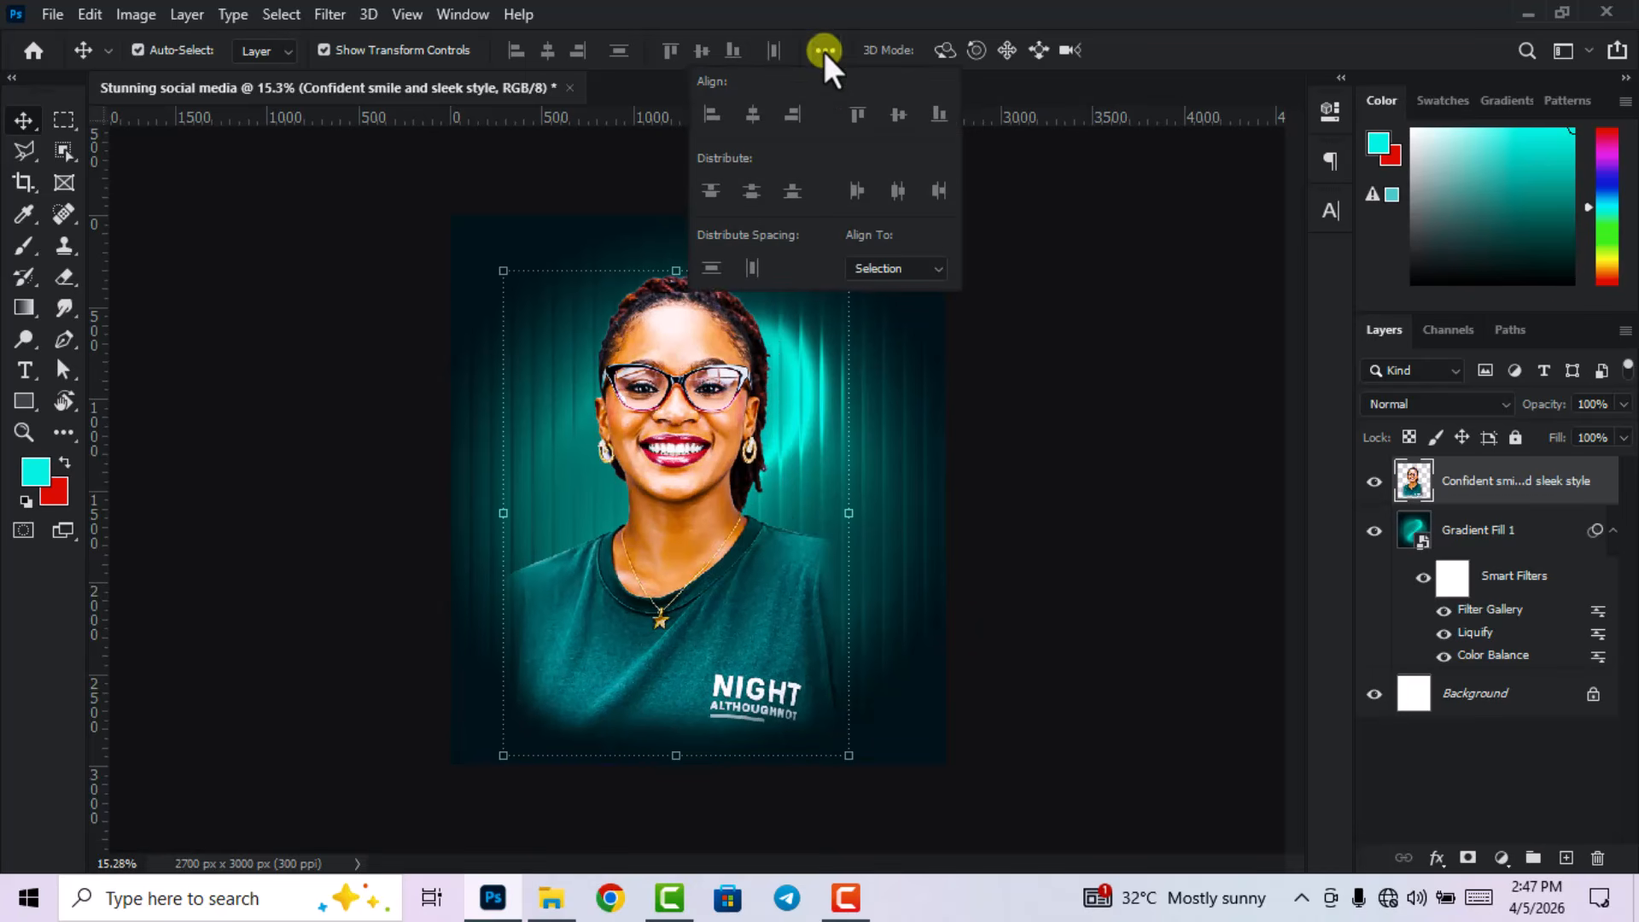
left_click(885, 268)
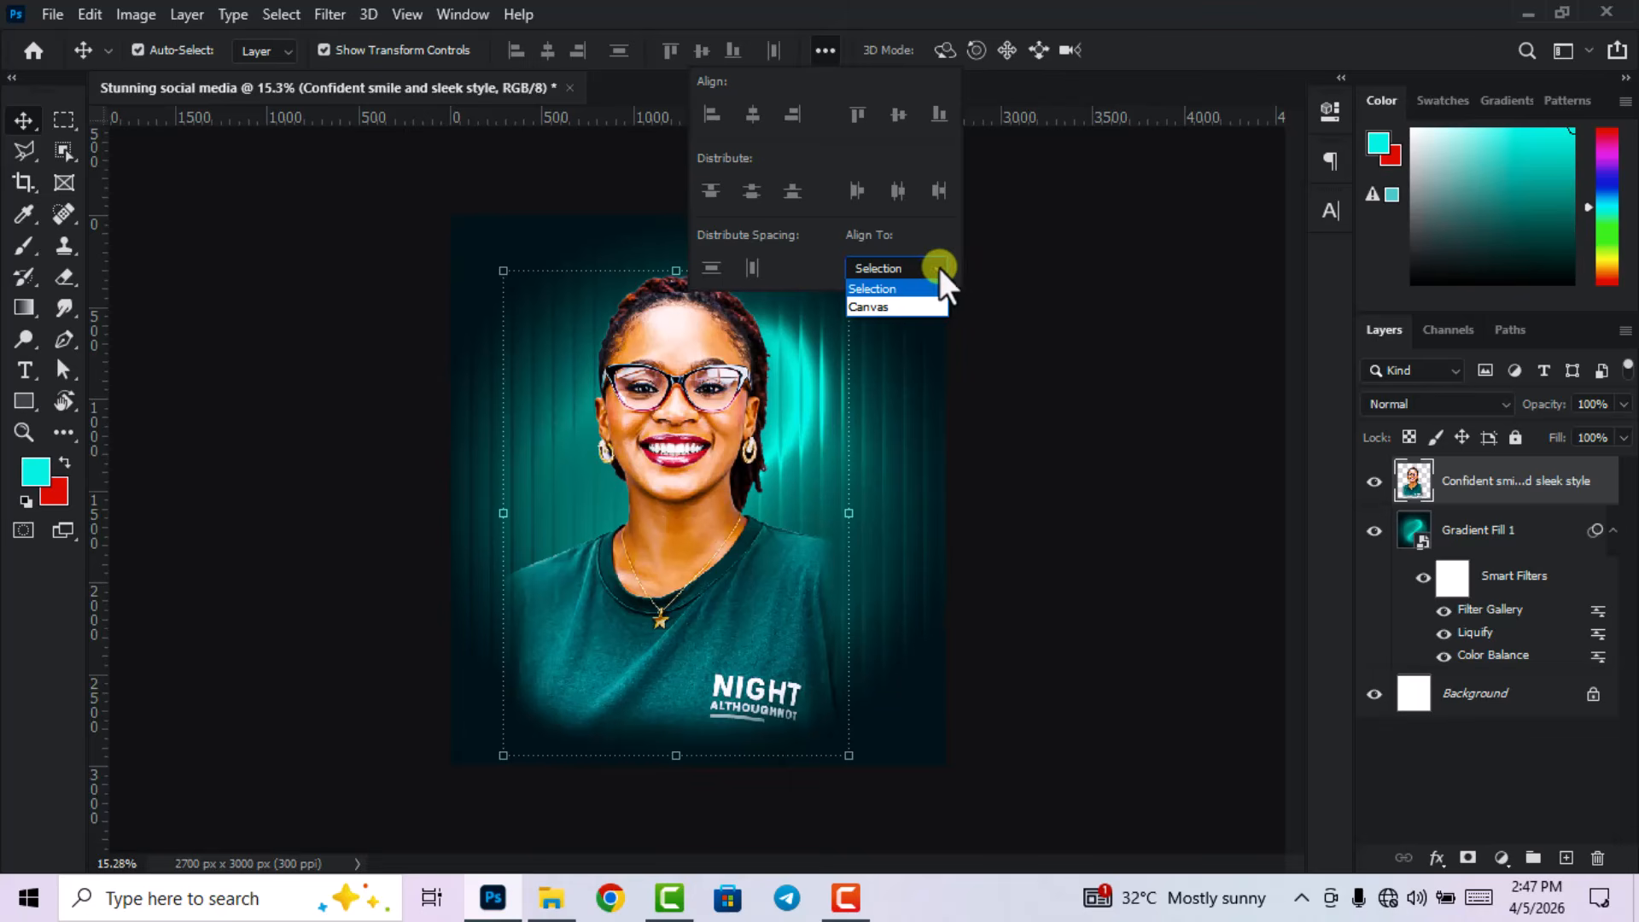
left_click(906, 307)
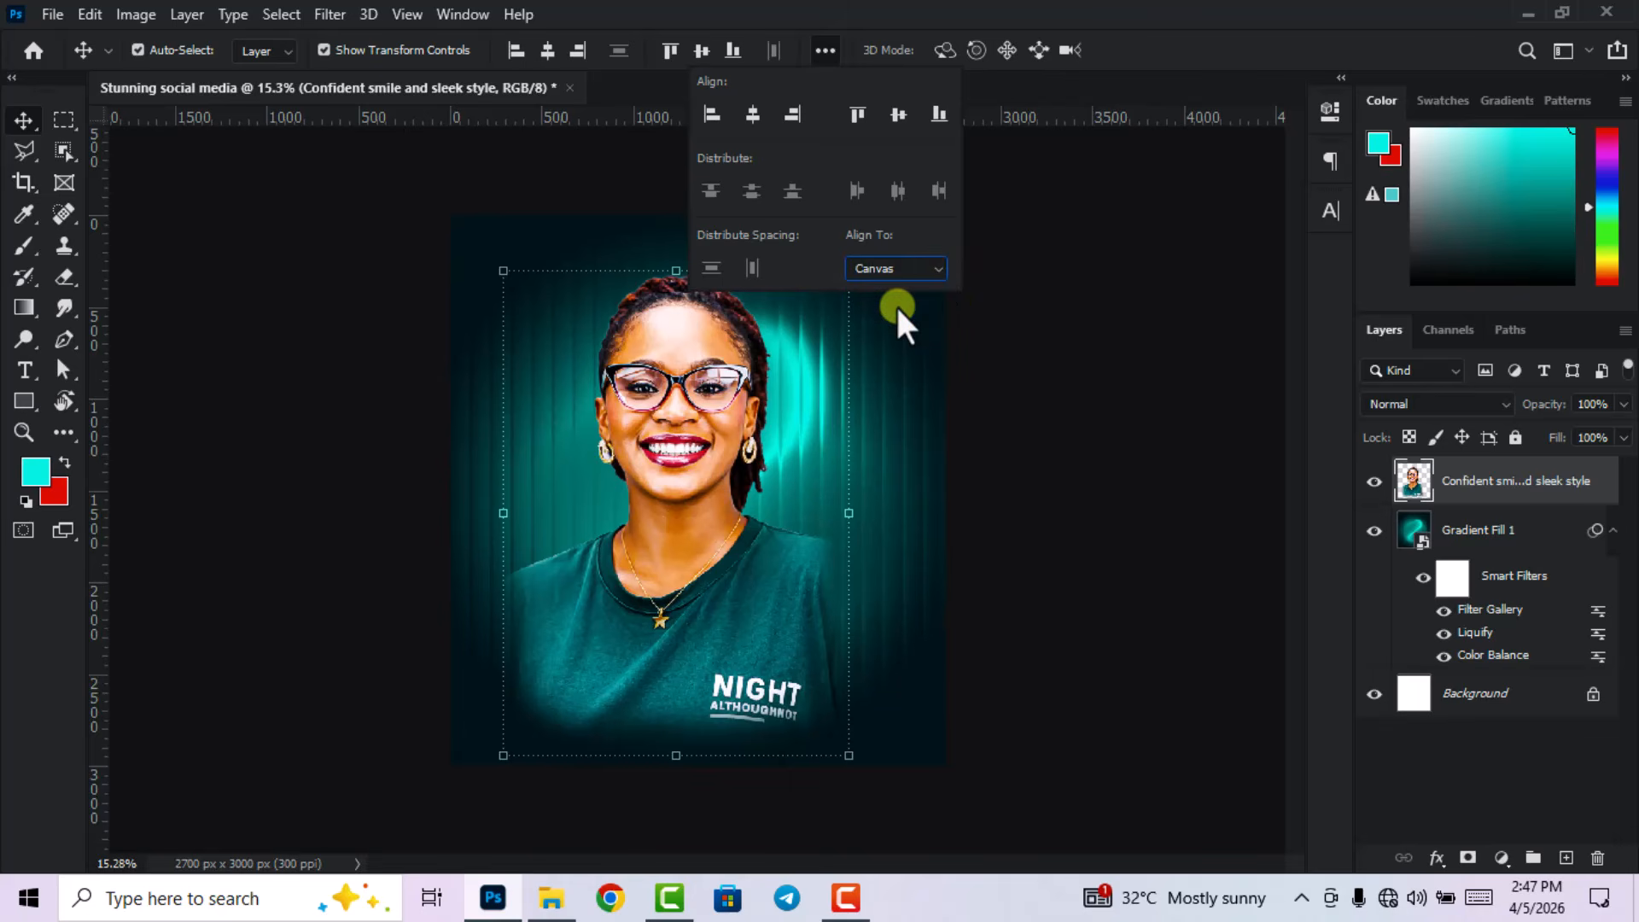
left_click(752, 113)
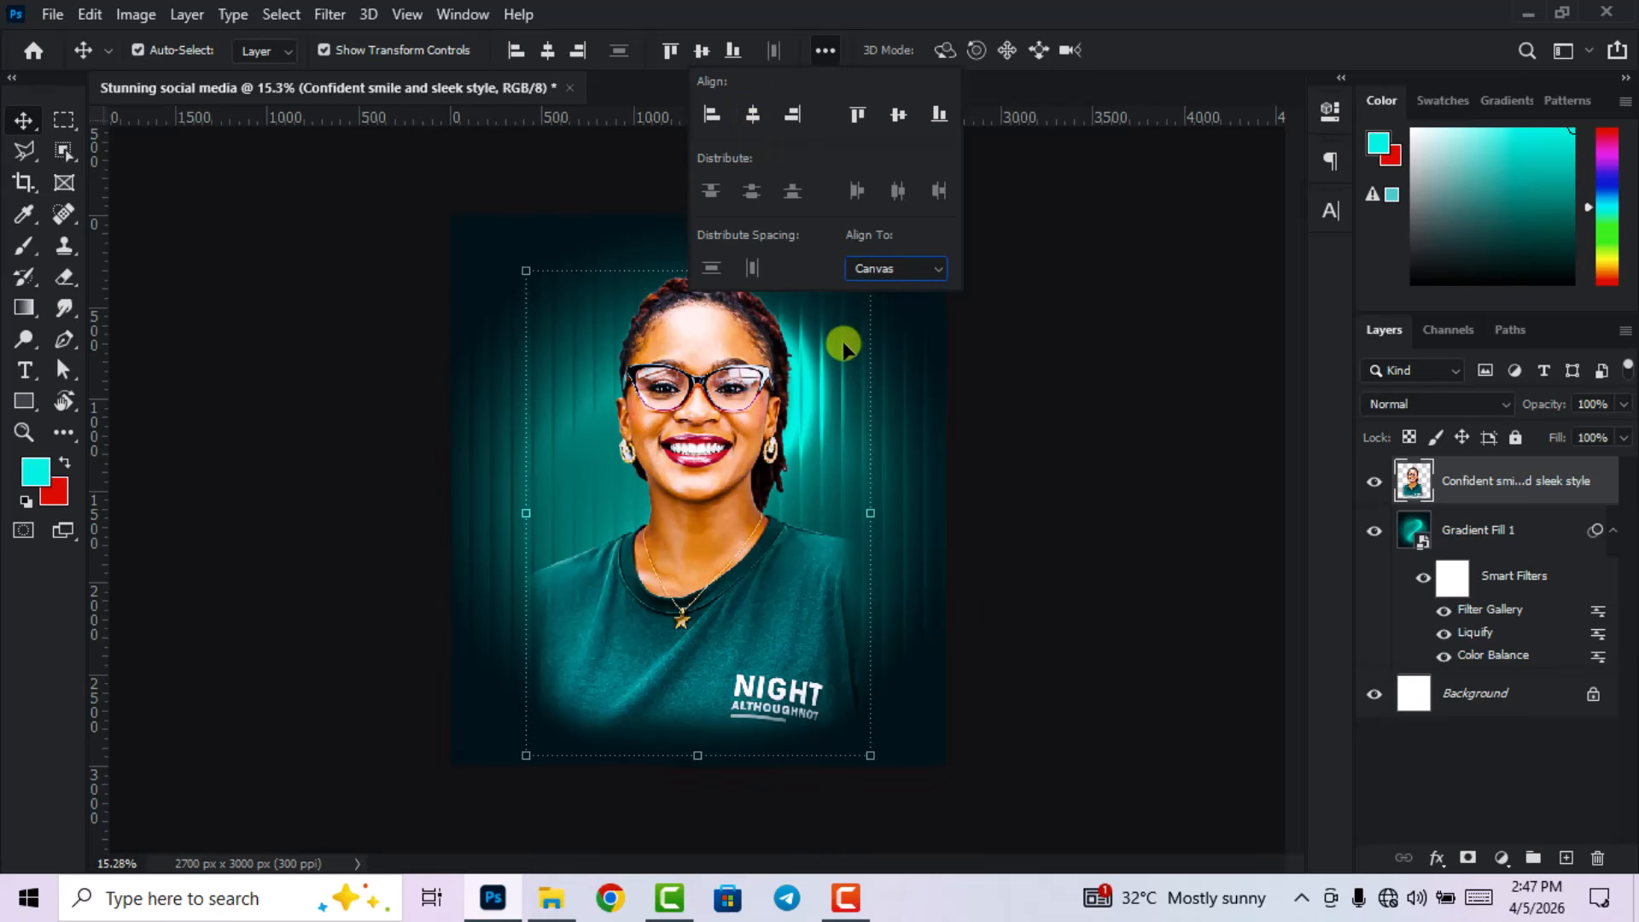
left_click(1062, 212)
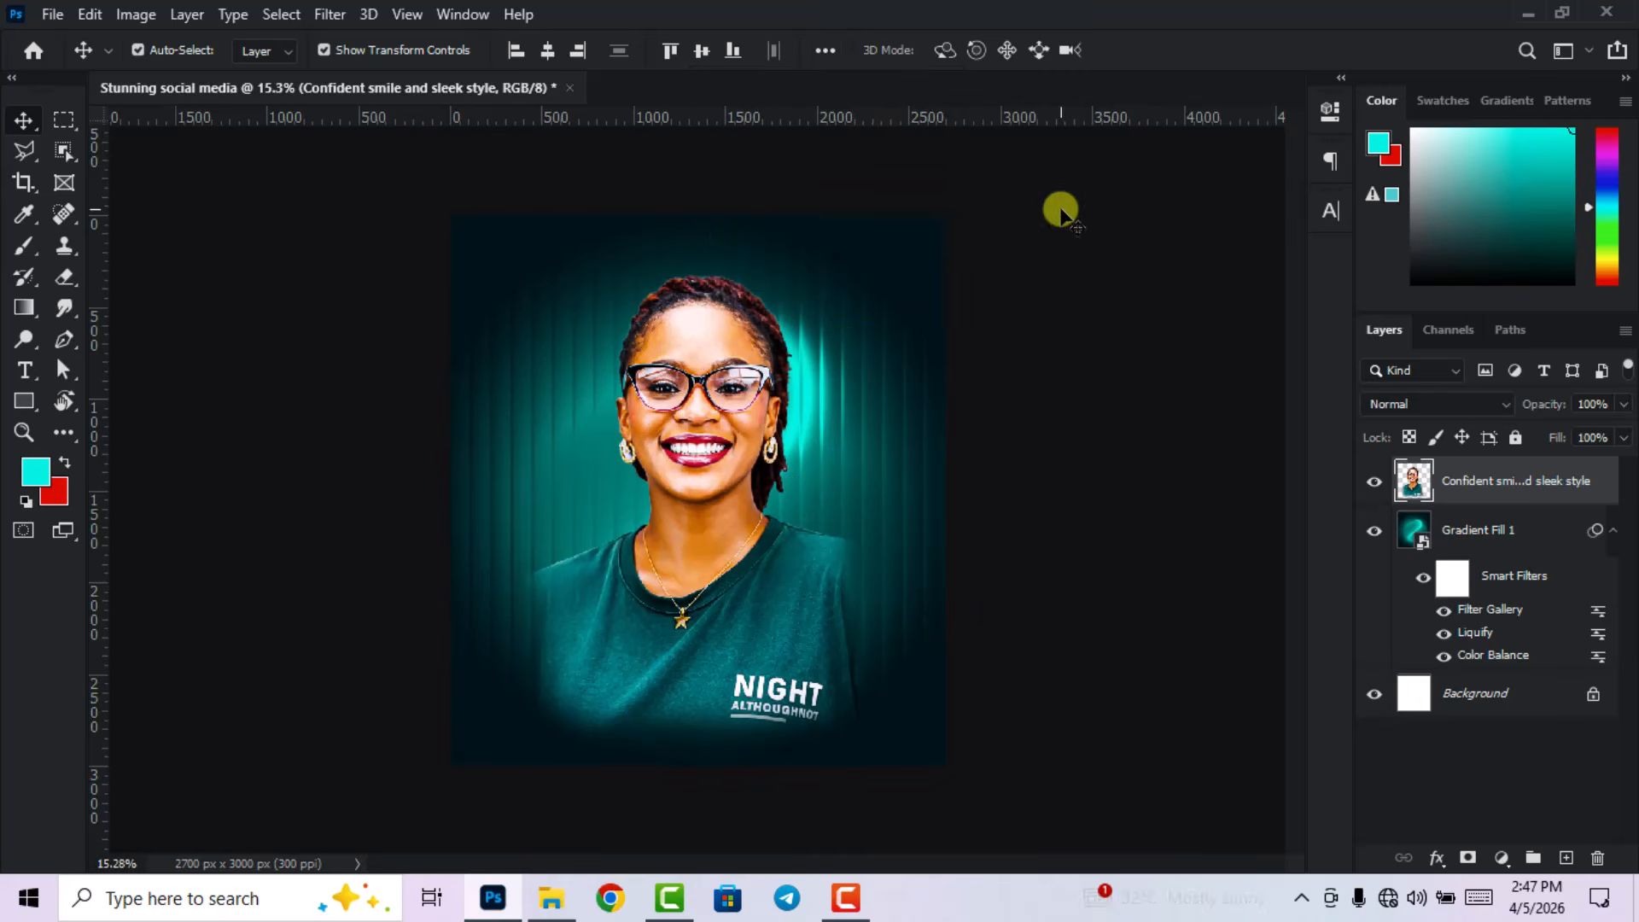
- Scale the portrait down to about 95.78% with Free Transform and center it horizontally on the canvas again
key("ctrl+t")
left_click_drag(867, 758, 856, 734)
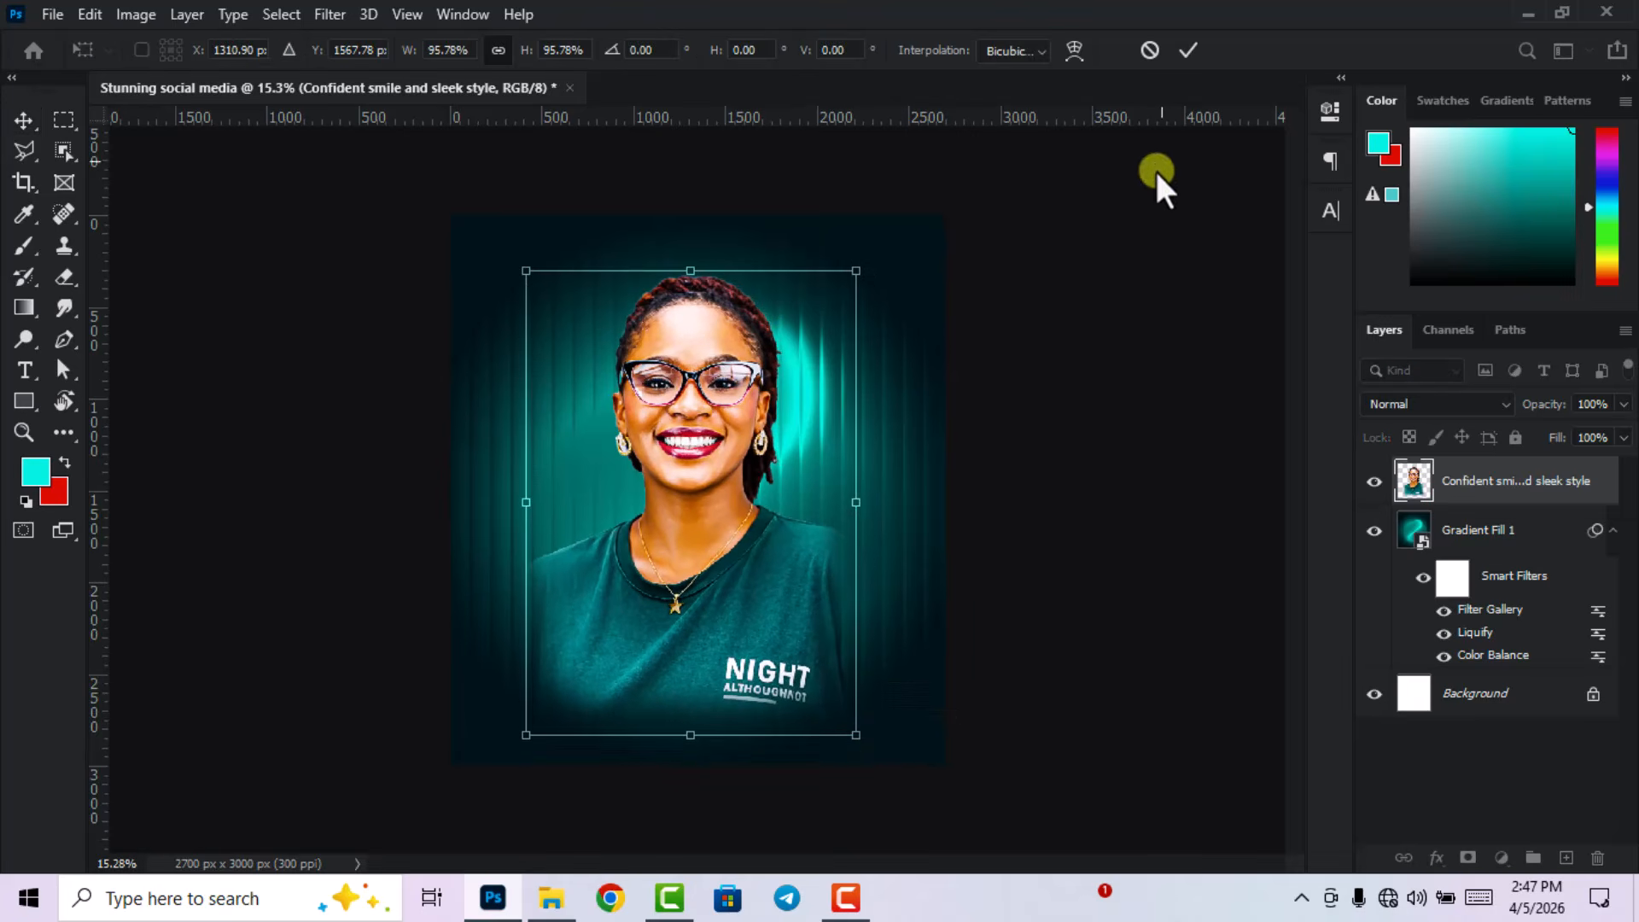
left_click(1190, 50)
left_click(545, 49)
left_click(1009, 408)
left_click(748, 569)
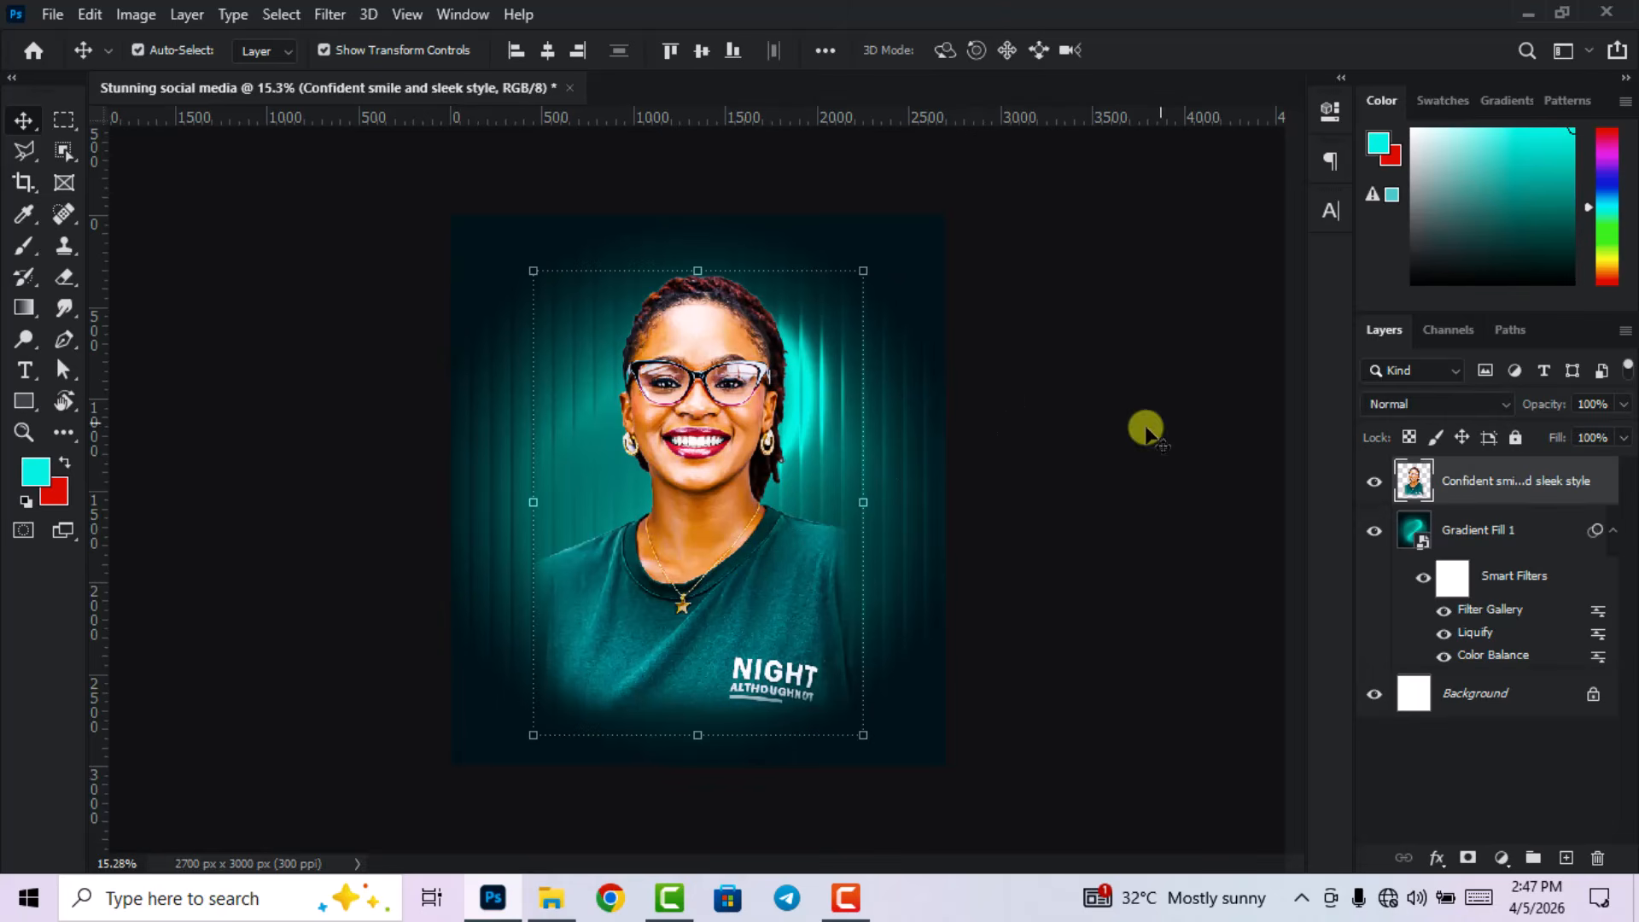
- Collapse the gradient layer's smart filter list and add a new empty layer clipped to the portrait
left_click(1613, 530)
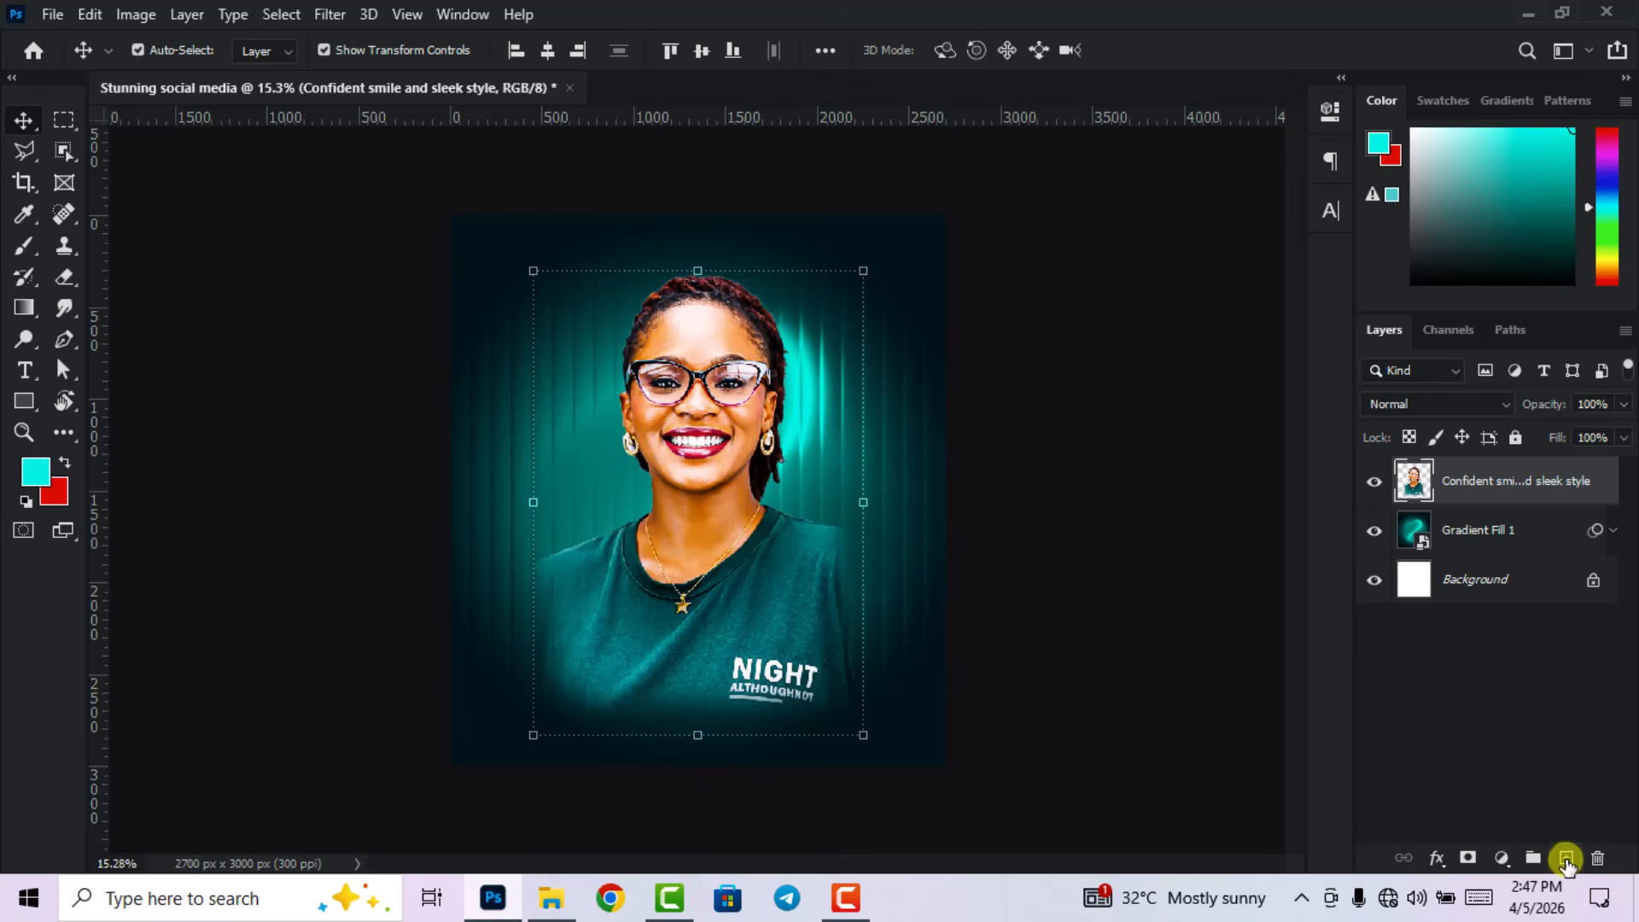
left_click(1566, 858)
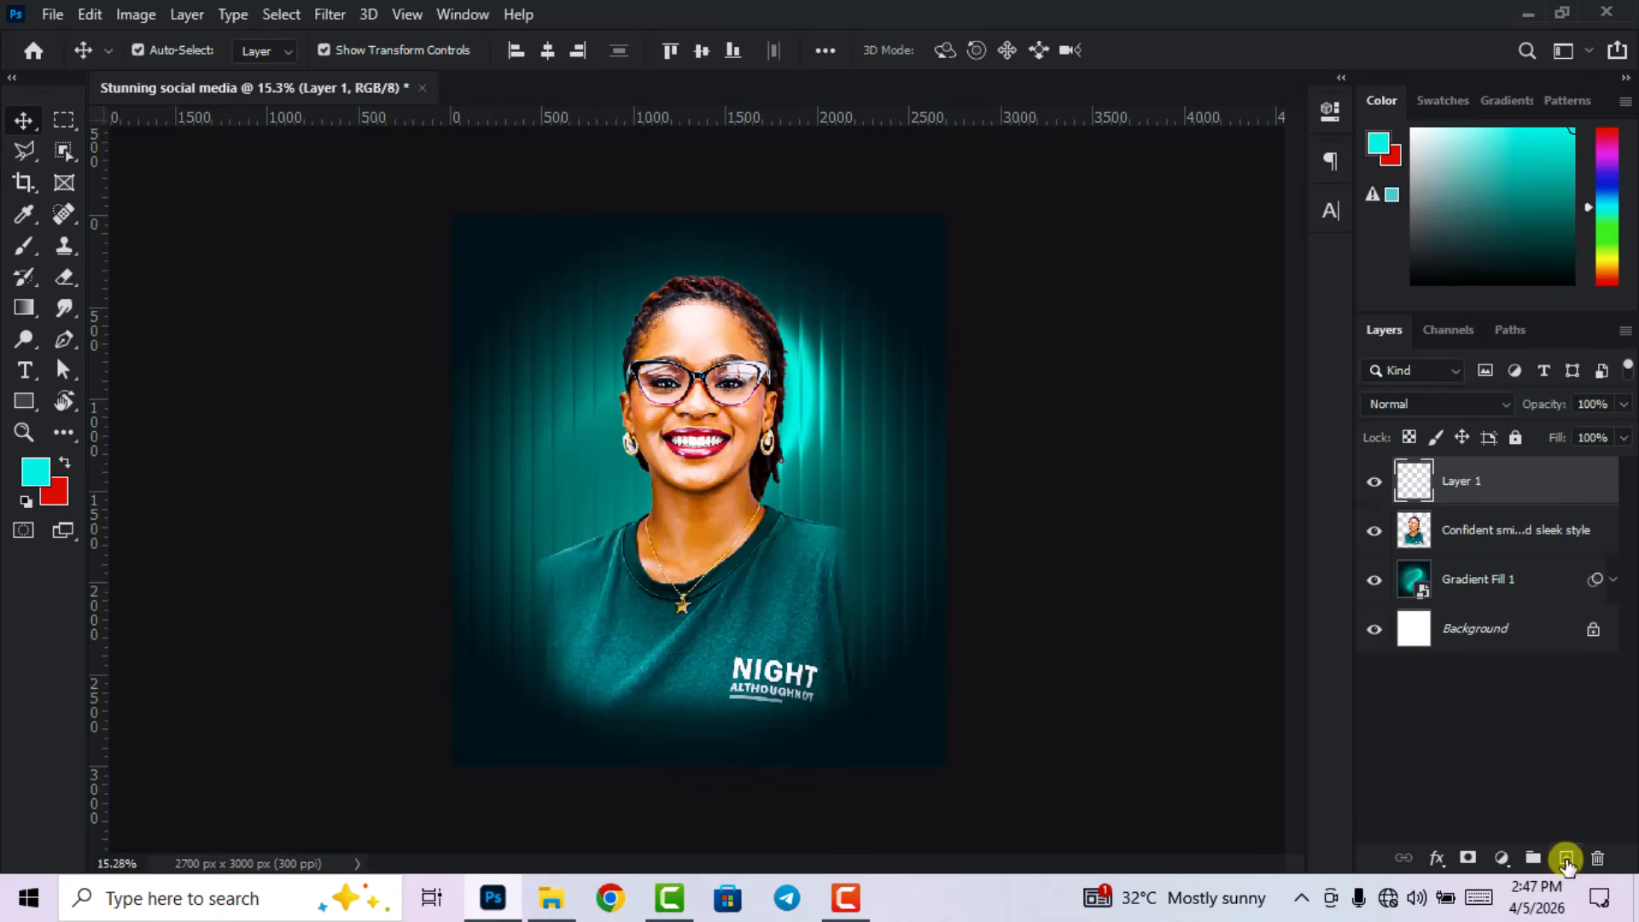
right_click(1477, 481)
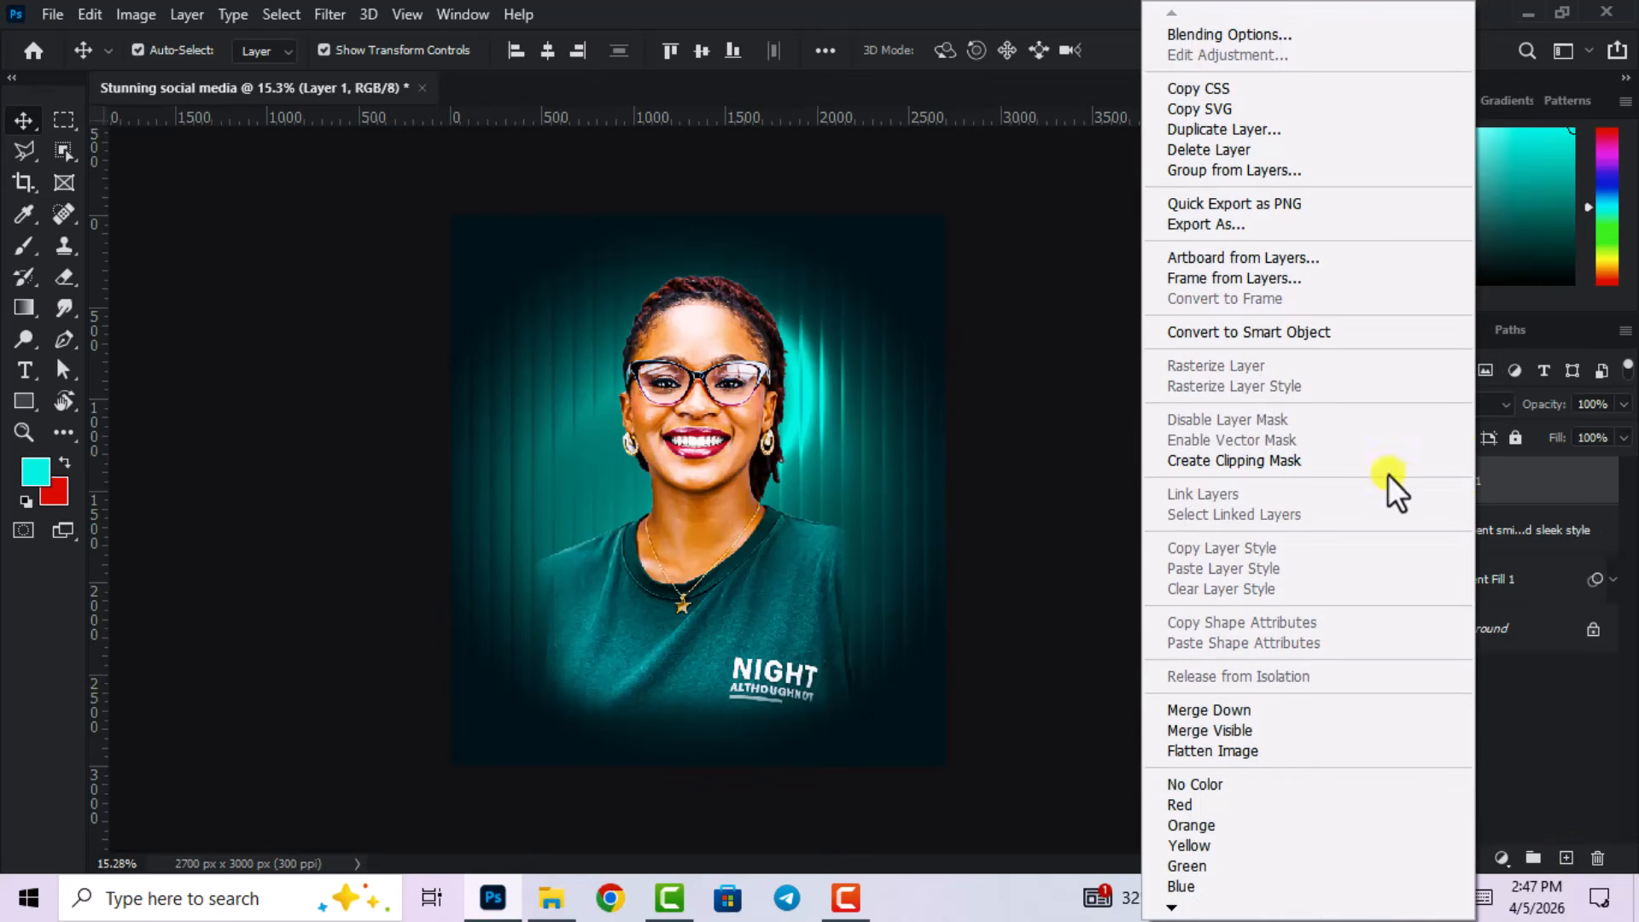
left_click(1319, 460)
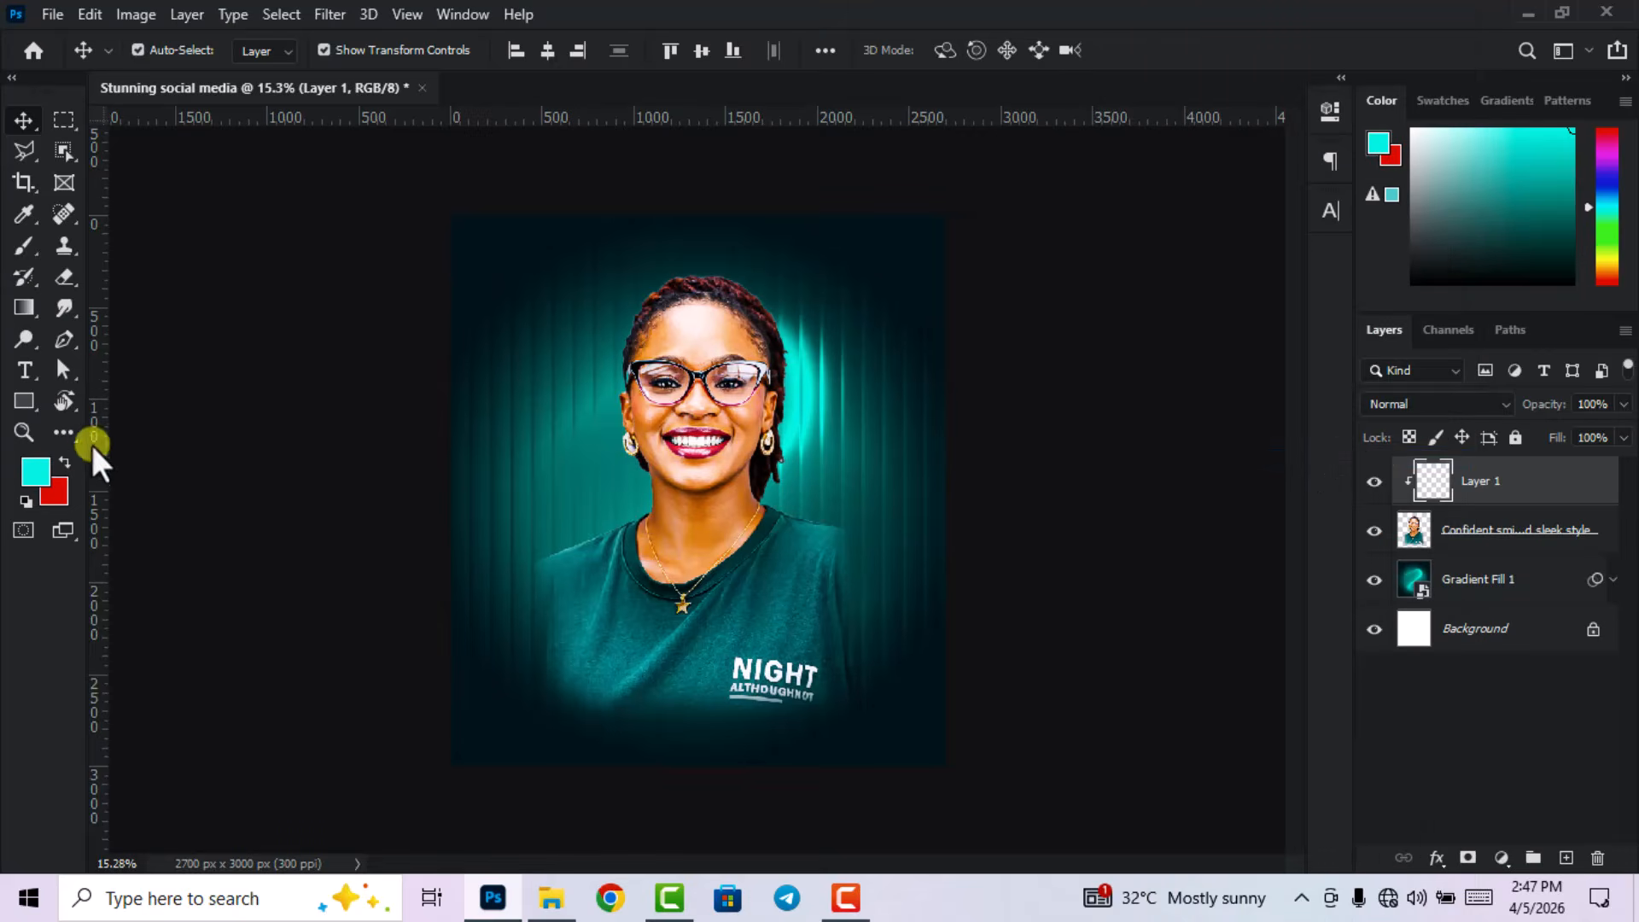
- Paint a #00ffe7 rim light along the portrait's right hair edge and left shoulder with a 495 px soft brush
left_click(35, 473)
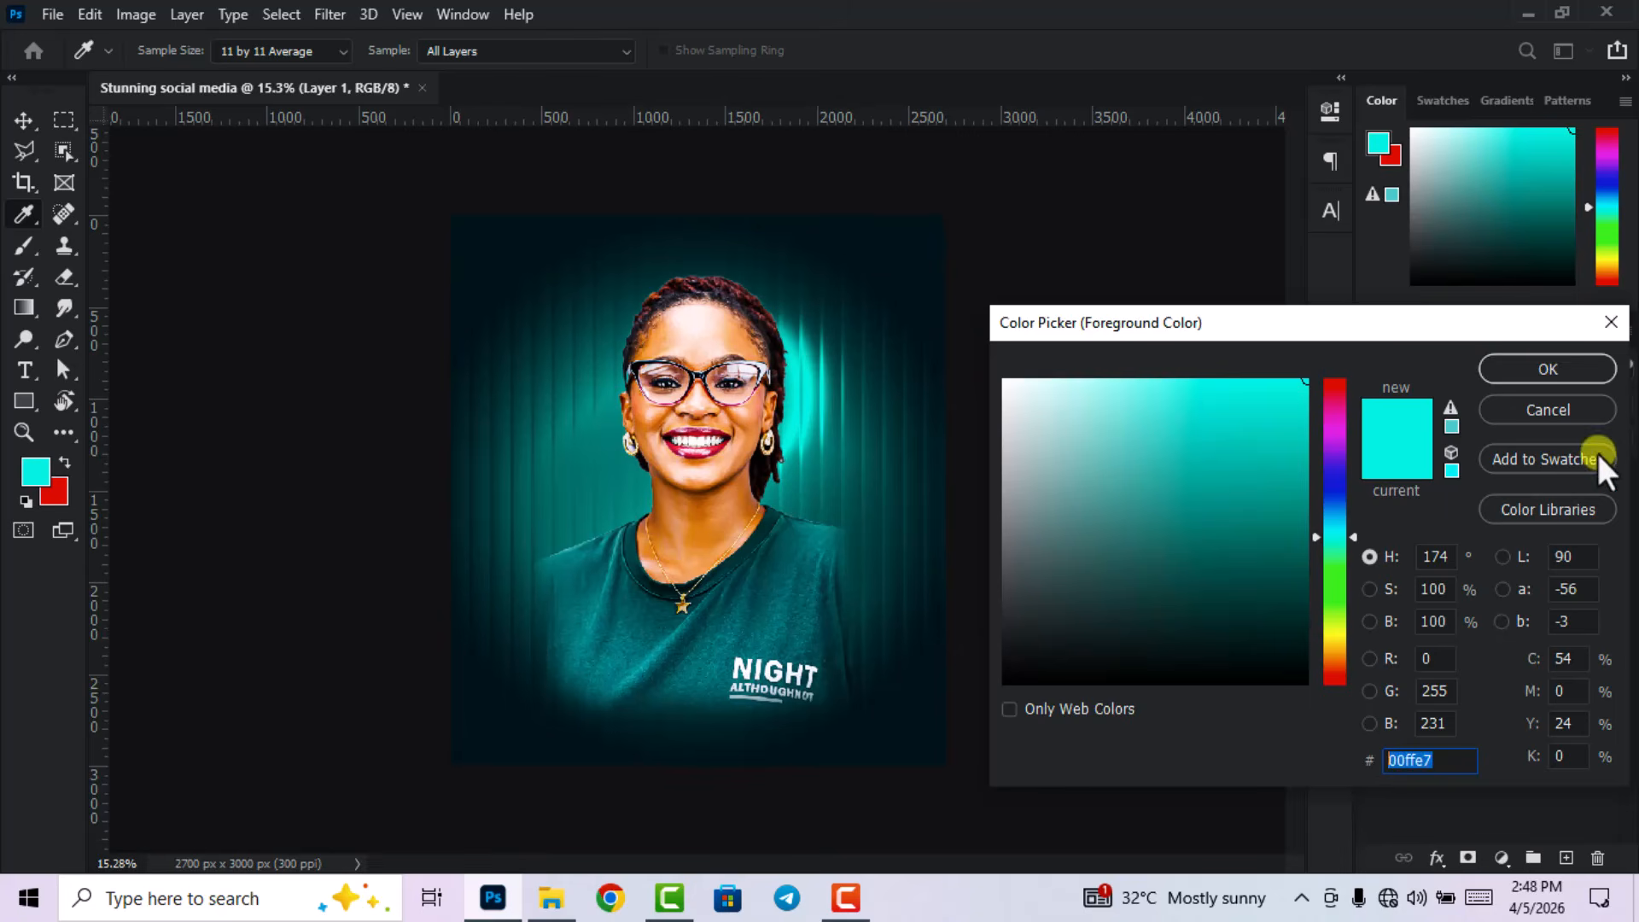
left_click(1548, 368)
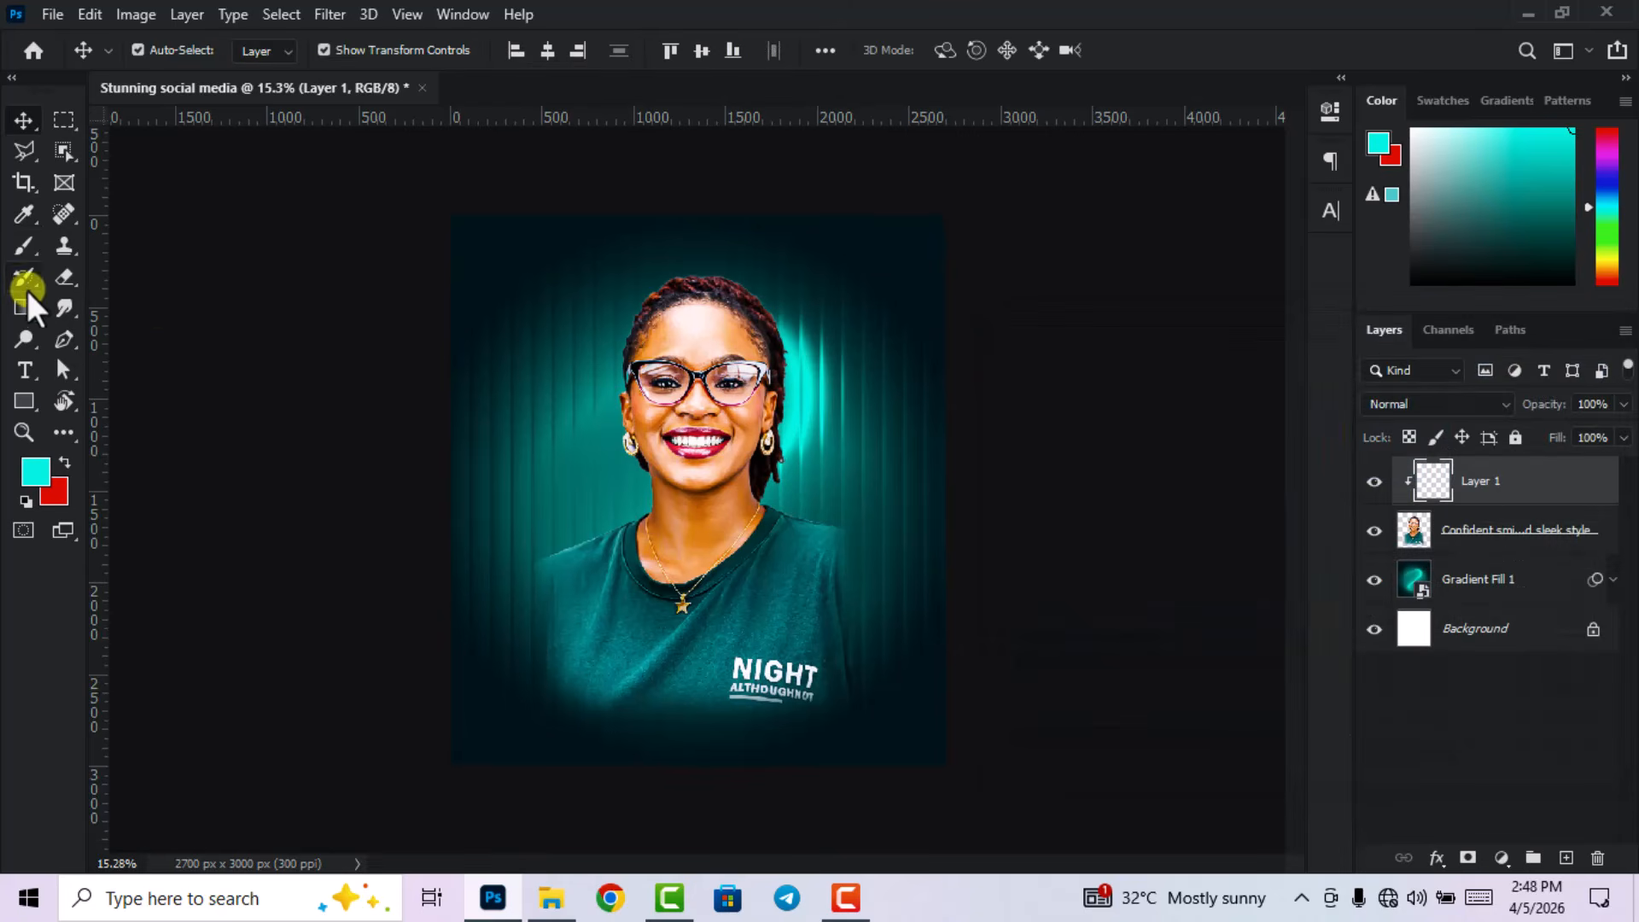
left_click(24, 251)
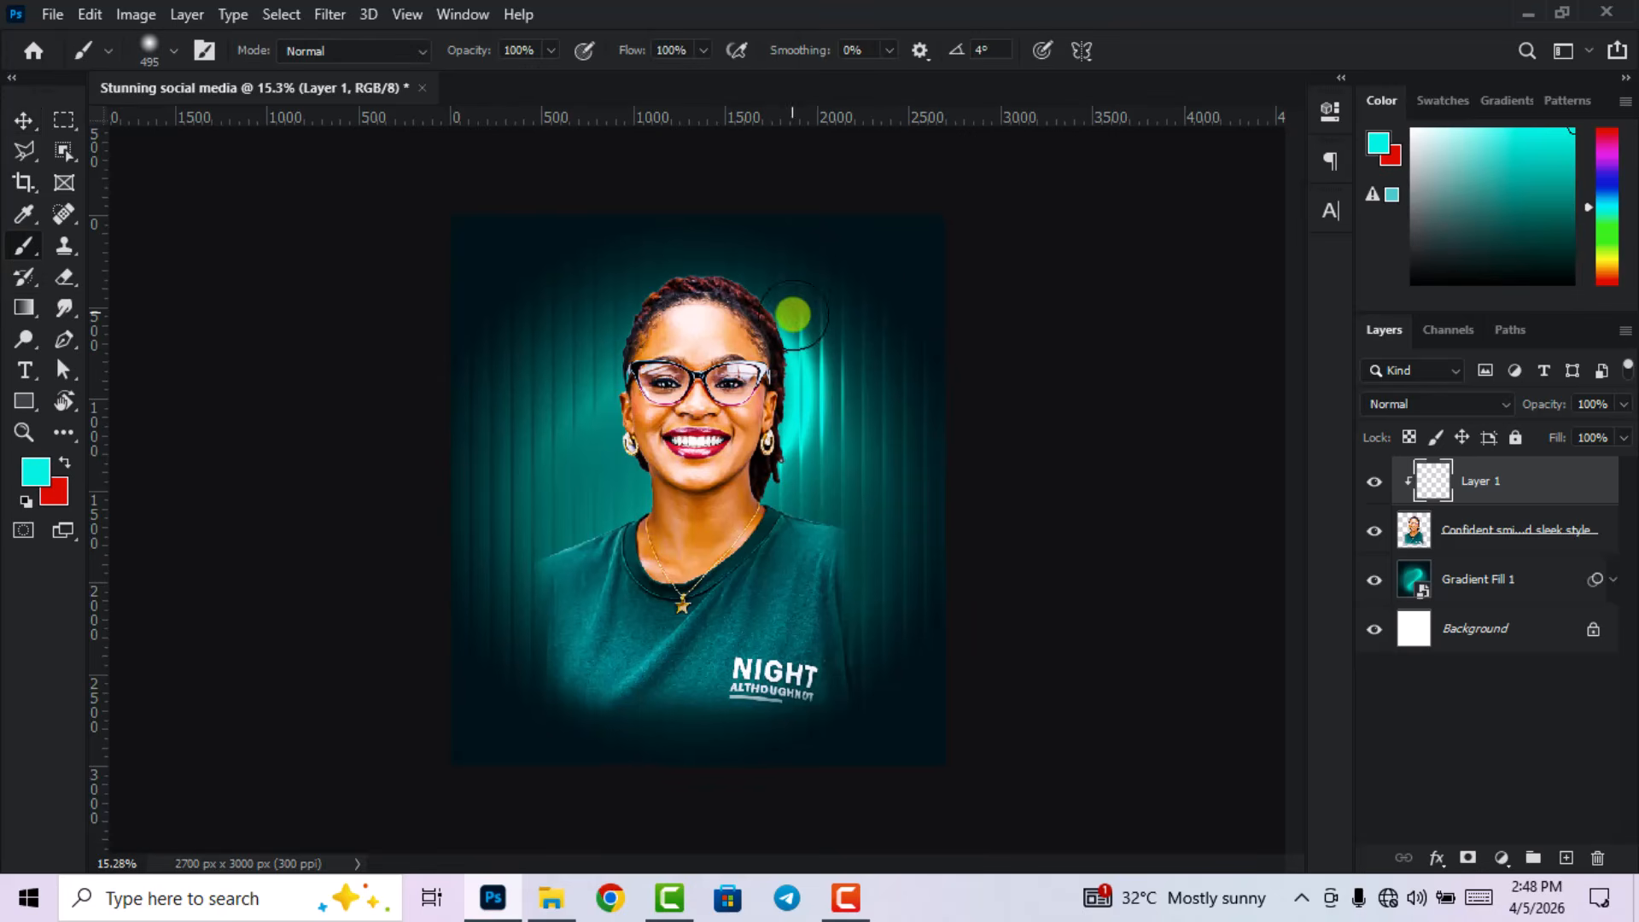
scroll(745, 266, "up", 1)
mouse_move(745, 266)
left_mouse_down()
mouse_move(771, 214)
mouse_move(725, 235)
mouse_move(796, 283)
mouse_move(864, 458)
mouse_move(806, 289)
mouse_move(748, 231)
mouse_move(822, 321)
mouse_move(829, 427)
left_mouse_up()
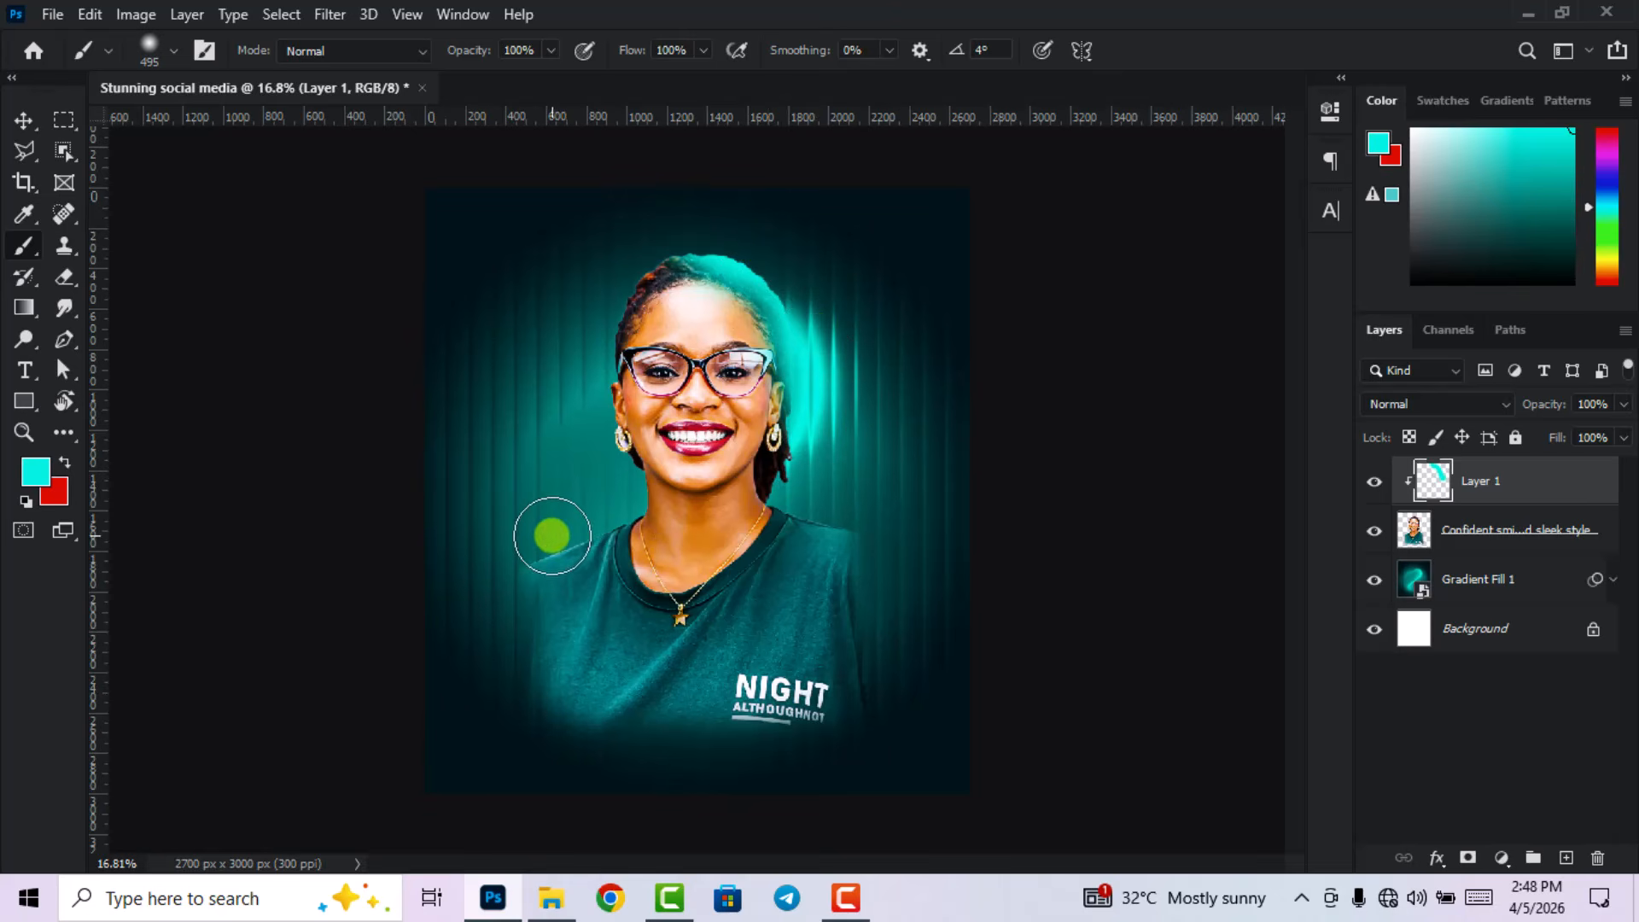
- Lower the clipped rim-light layer's opacity to 50% and deselect it
left_click(23, 121)
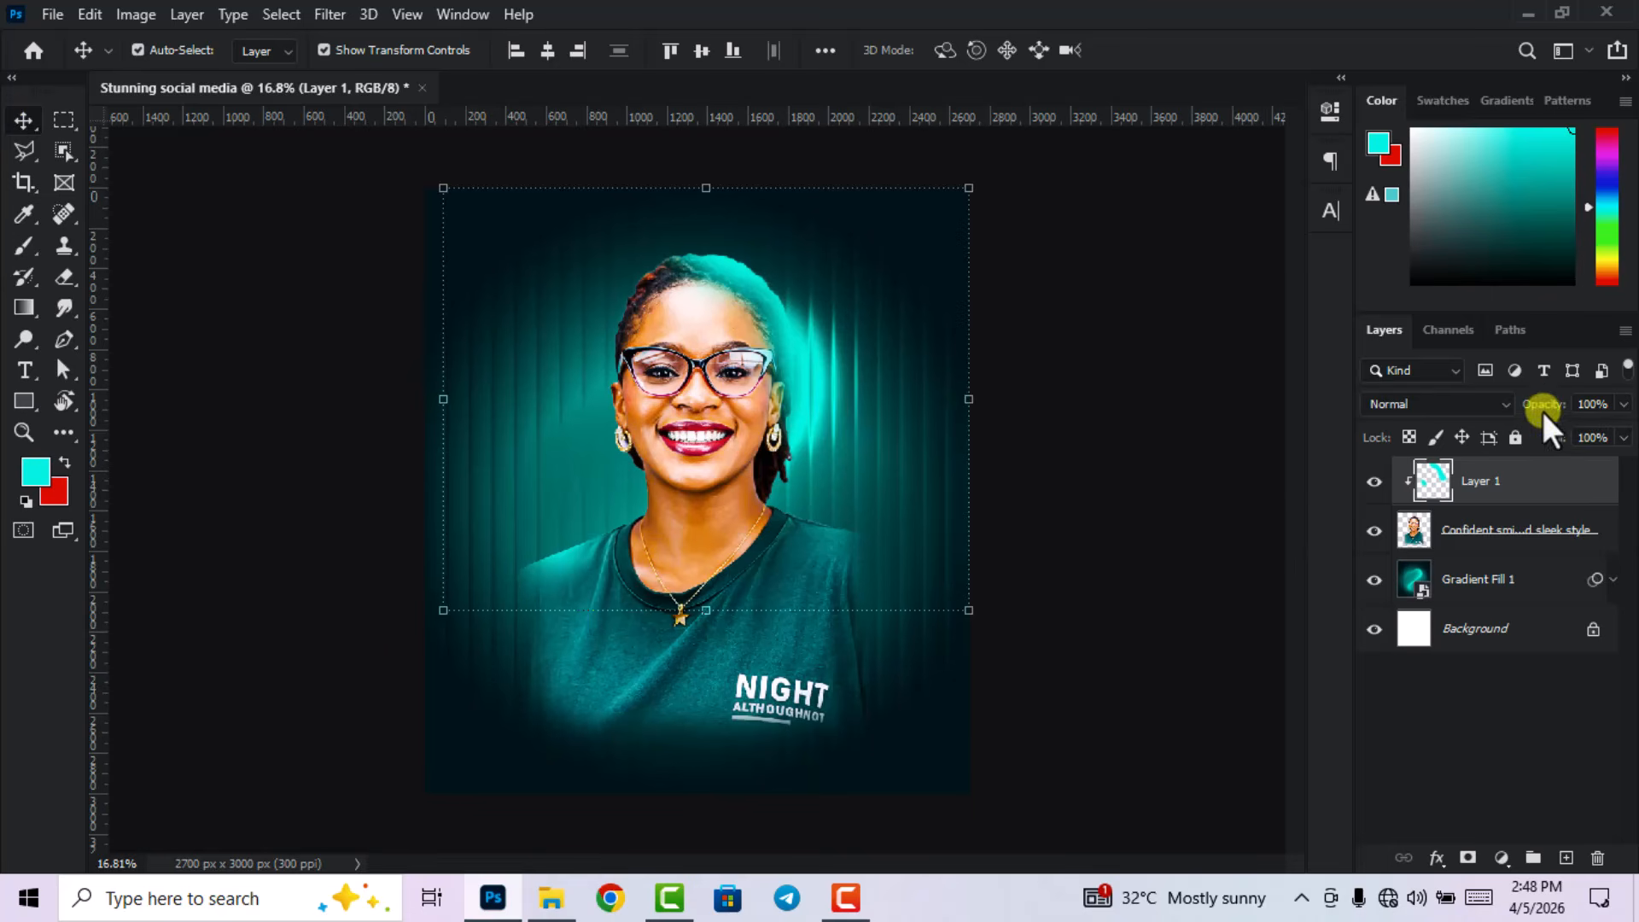
mouse_move(1551, 408)
left_mouse_down()
mouse_move(1503, 407)
mouse_move(1537, 408)
left_mouse_up()
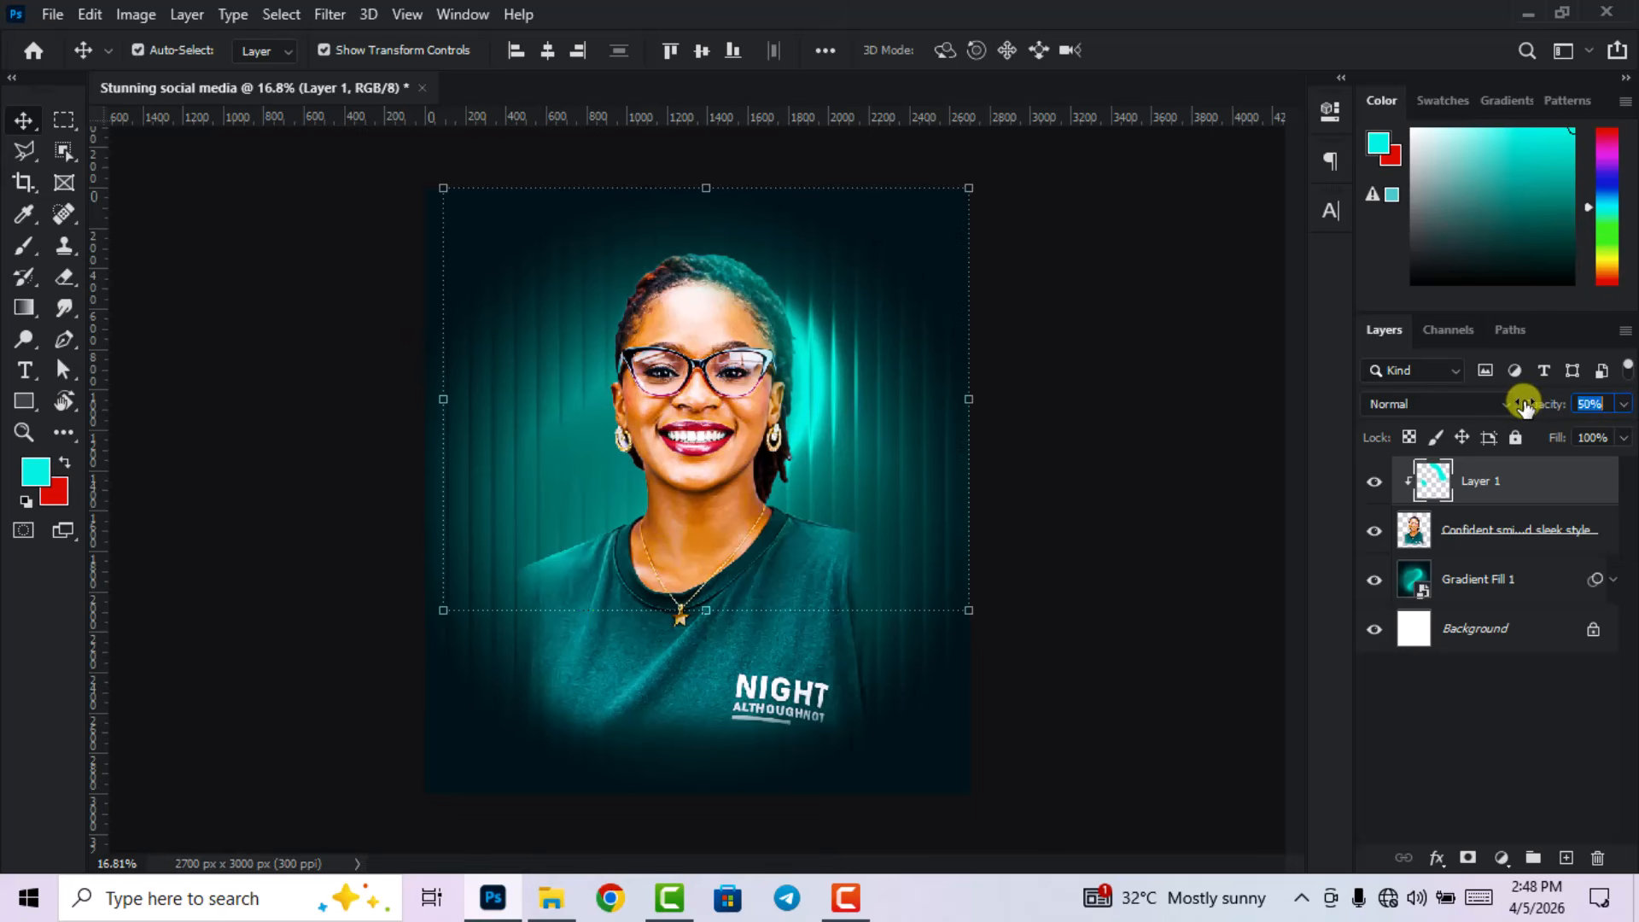
left_click(1203, 596)
scroll(700, 603, "down", 5)
scroll(698, 603, "up", 4)
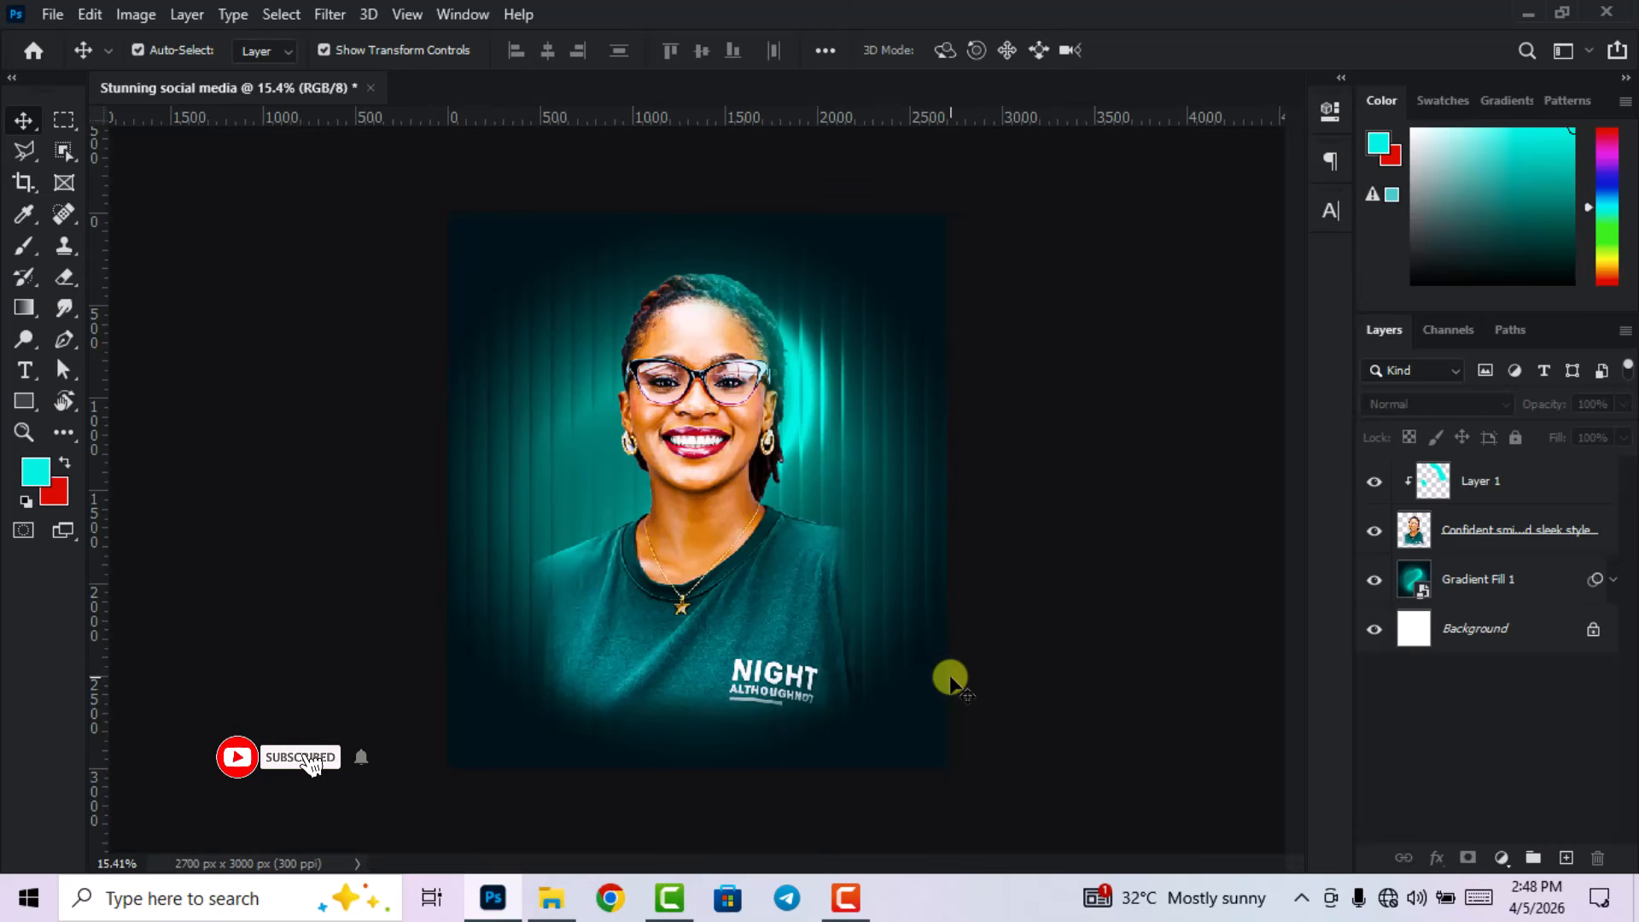
- Add a new layer above the rim light and set the foreground color to near-black teal #000d10, starting from the sampled background
left_click(1563, 859)
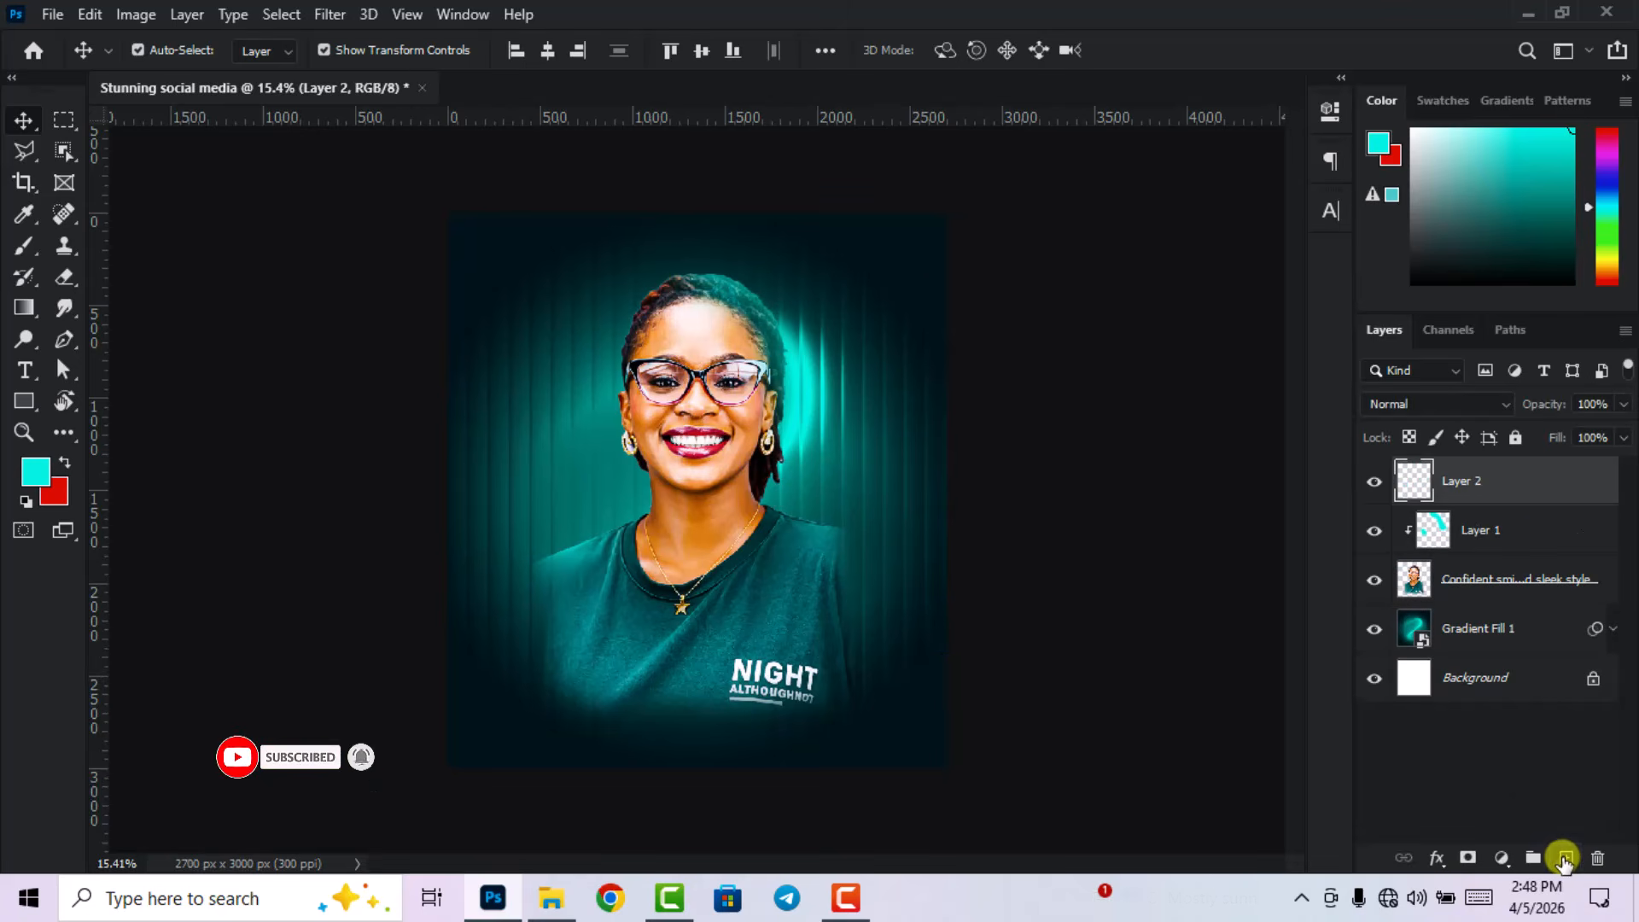
left_click(36, 471)
left_click(482, 732)
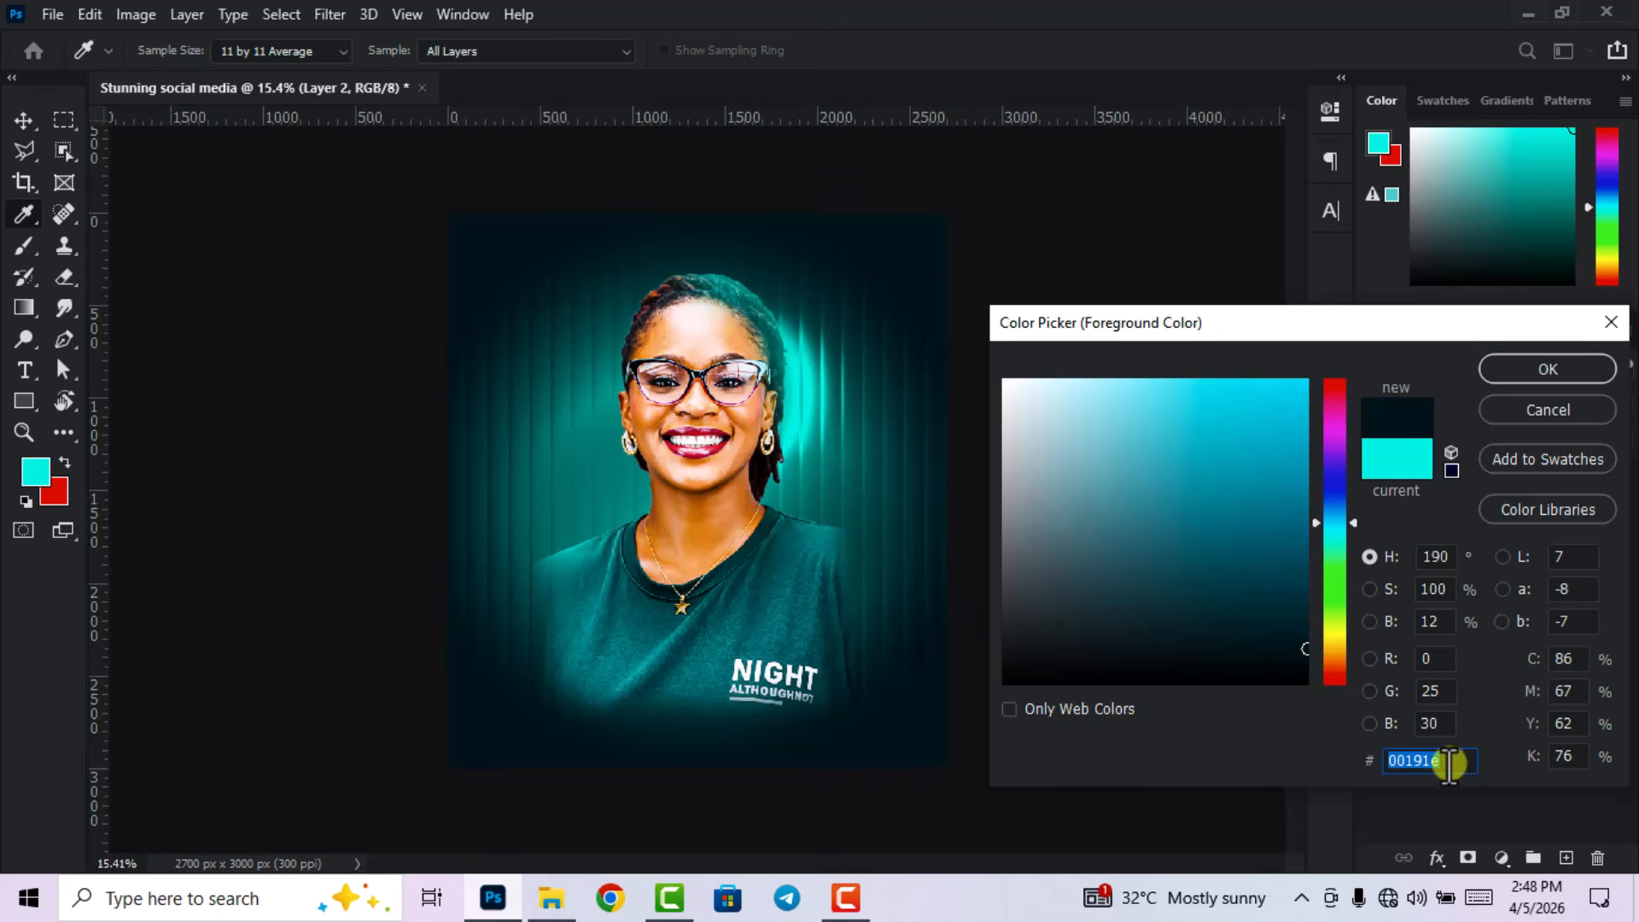
left_click(1302, 664)
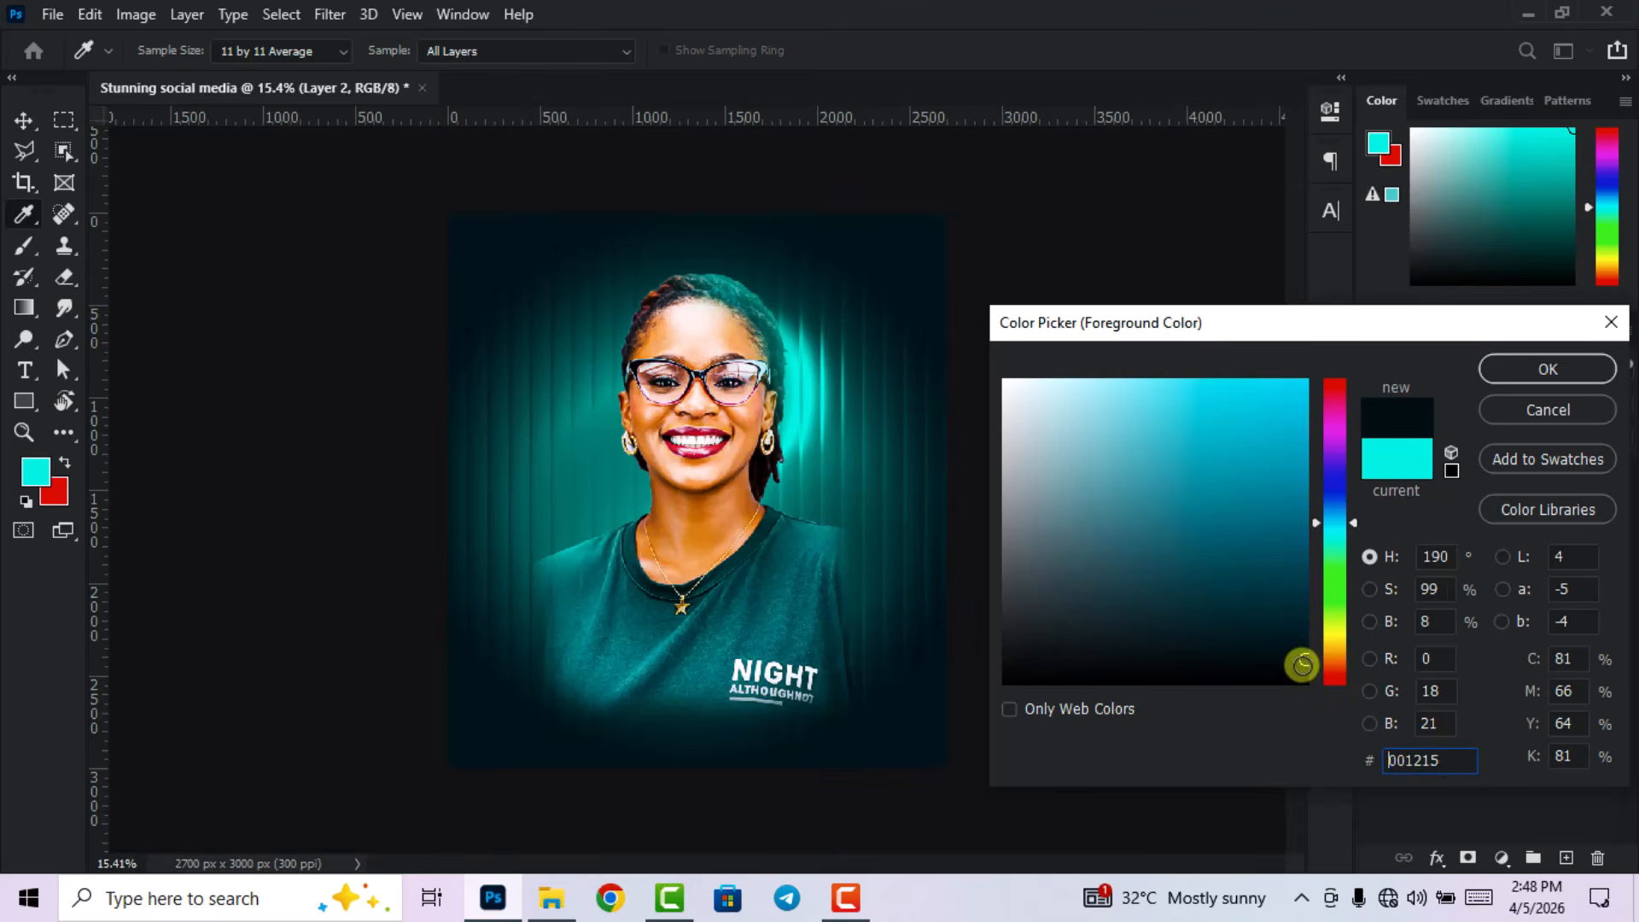
left_click(1301, 665)
left_click_drag(1443, 759, 1385, 761)
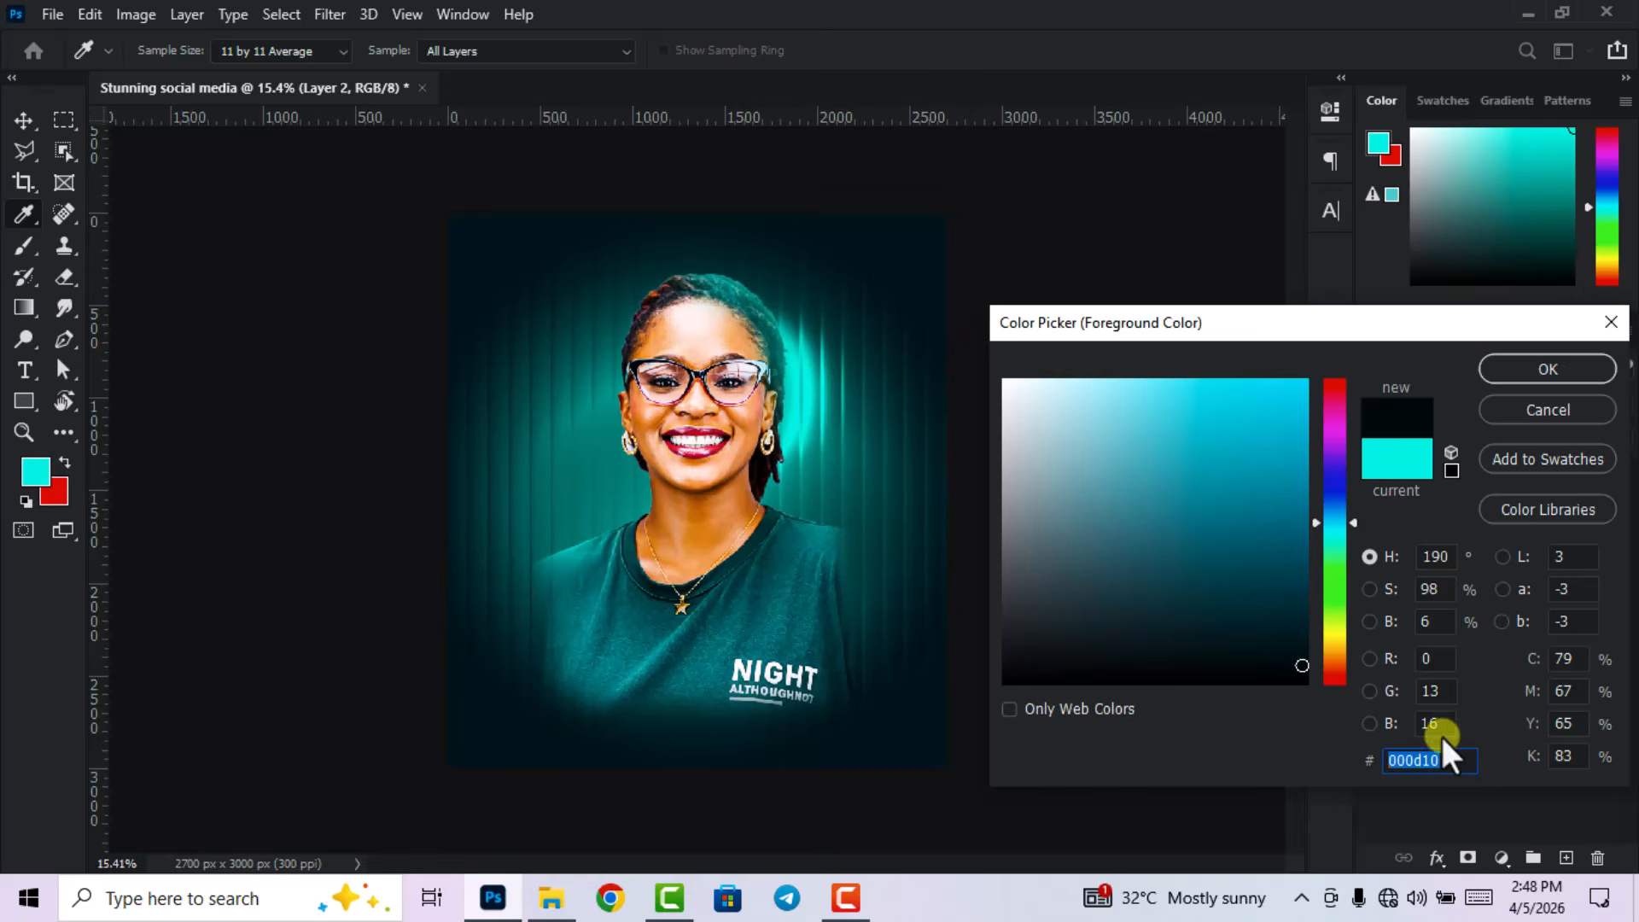
key("v")
left_click(1564, 374)
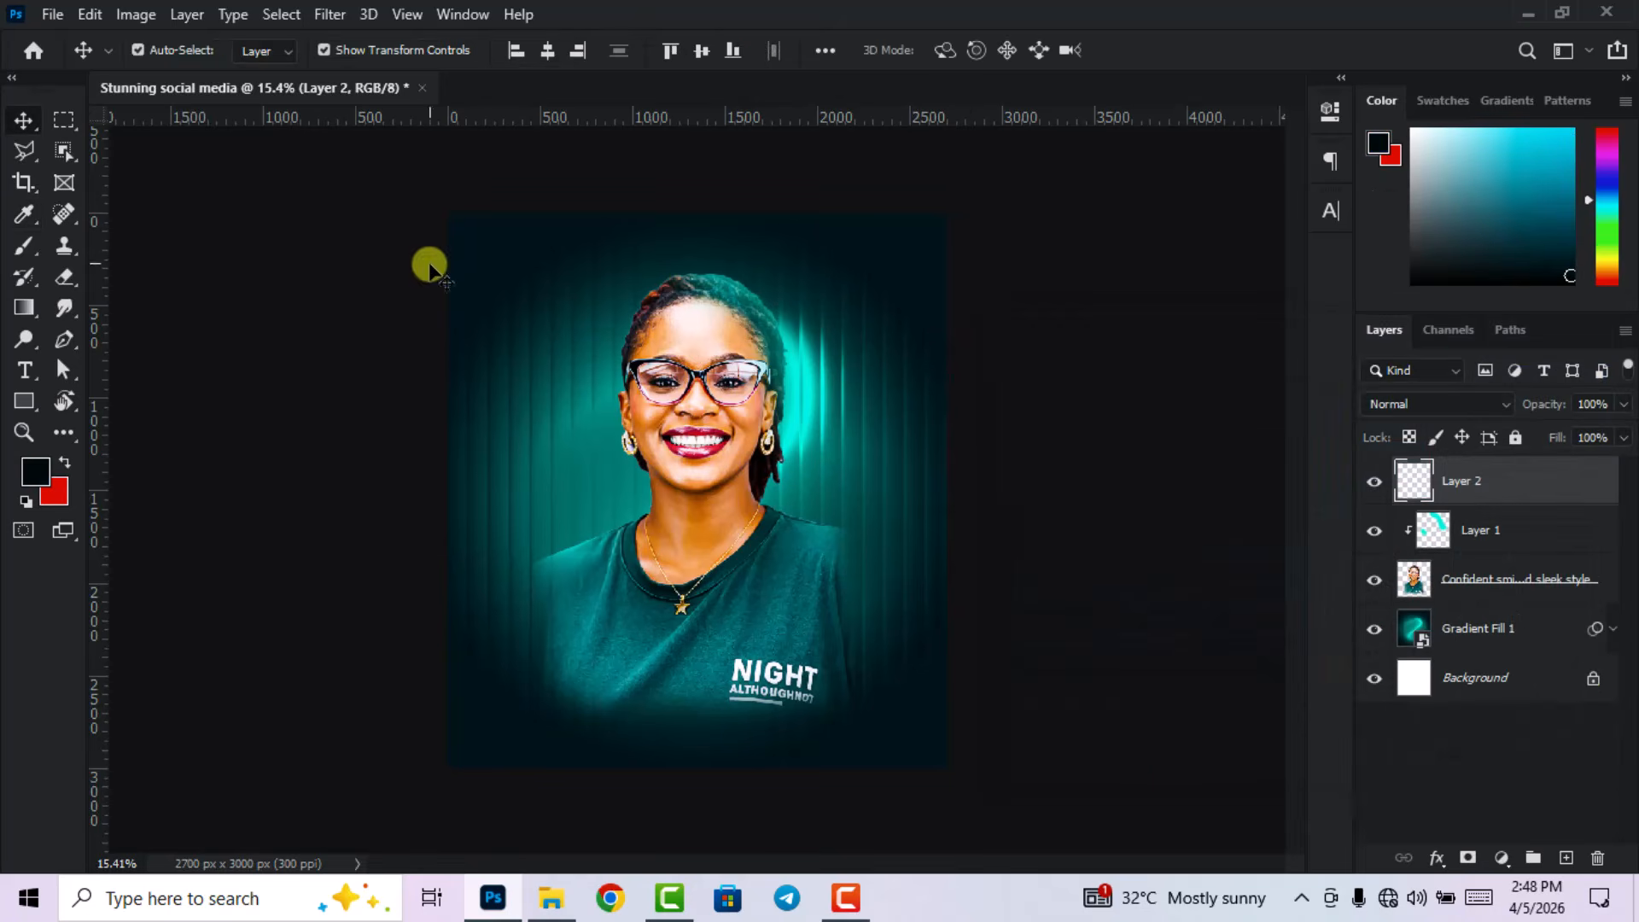
- Darken the bottom of the design over the shirt with a 2520 px Soft Round brush at 0% hardness
left_click(19, 249)
right_click(669, 549)
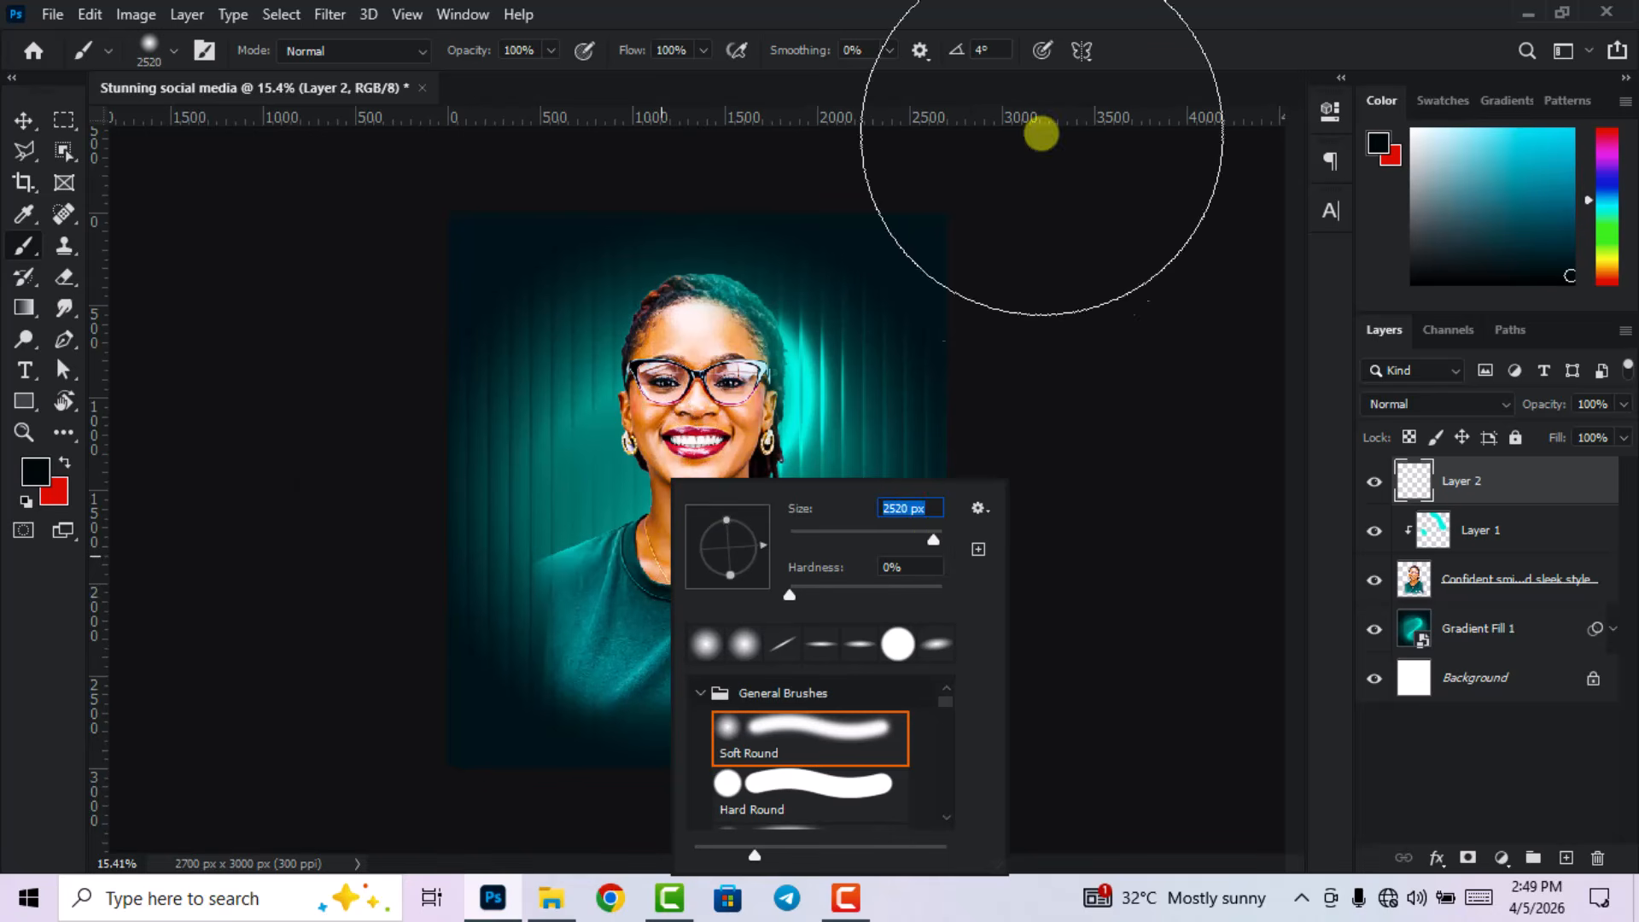
left_click(1131, 7)
scroll(819, 570, "down", 3)
mouse_move(692, 735)
left_mouse_down()
mouse_move(339, 744)
mouse_move(702, 760)
mouse_move(769, 746)
mouse_move(813, 704)
mouse_move(503, 711)
mouse_move(677, 700)
mouse_move(824, 730)
left_mouse_up()
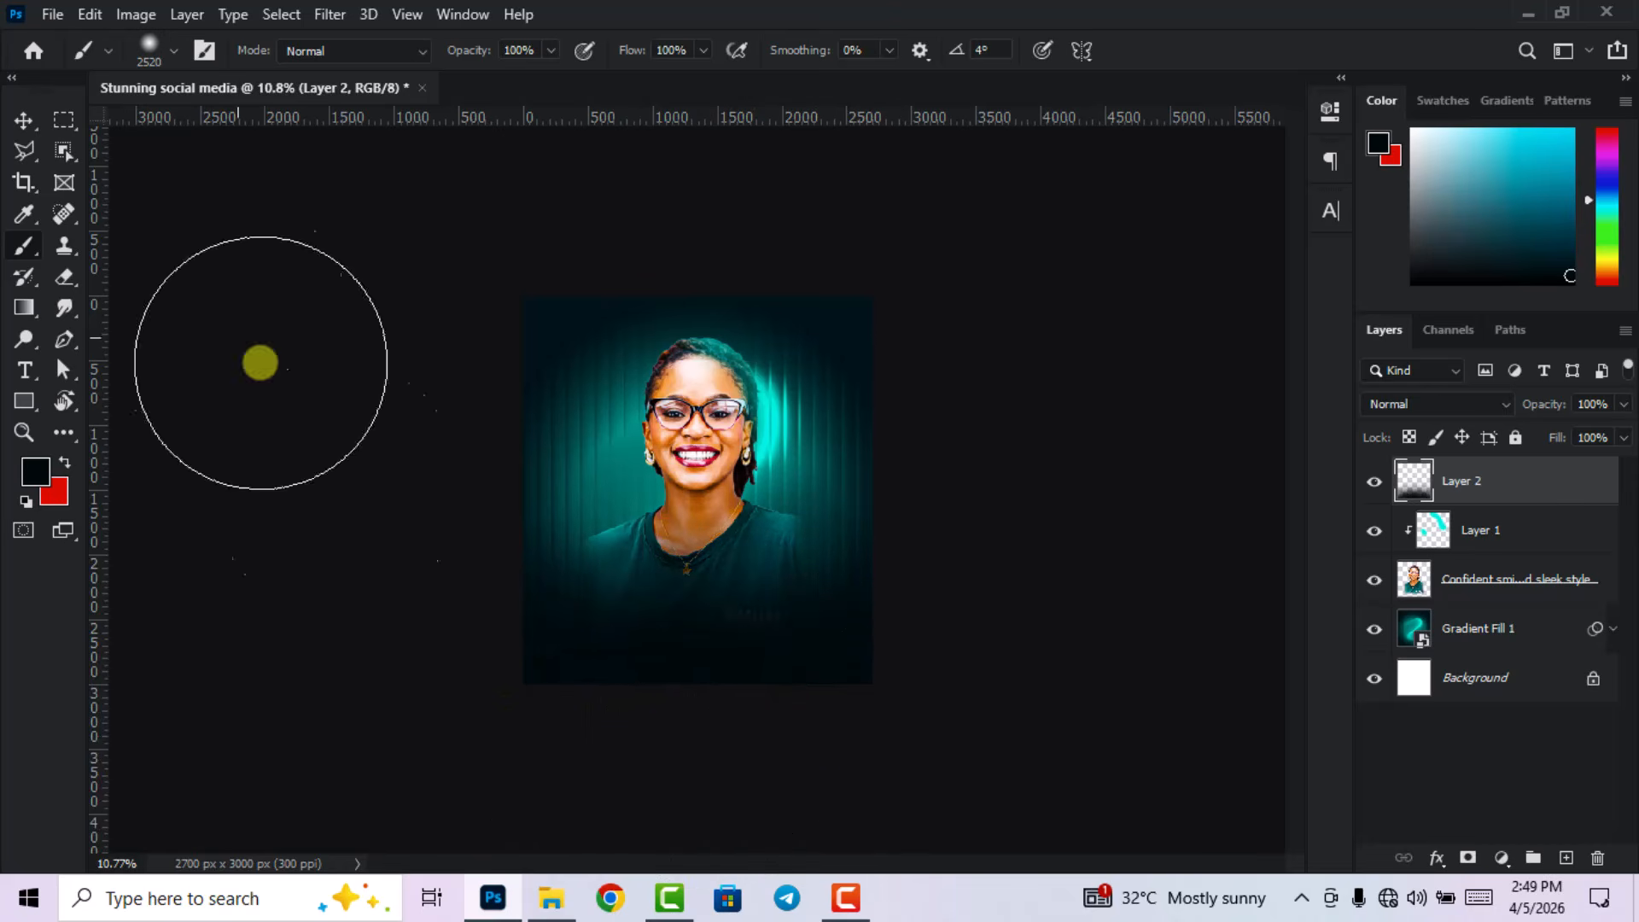
- Move the dark bottom shading slightly lower and deselect its layer
left_click(24, 116)
scroll(652, 746, "up", 2)
left_click_drag(770, 748, 770, 765)
left_click(1096, 470)
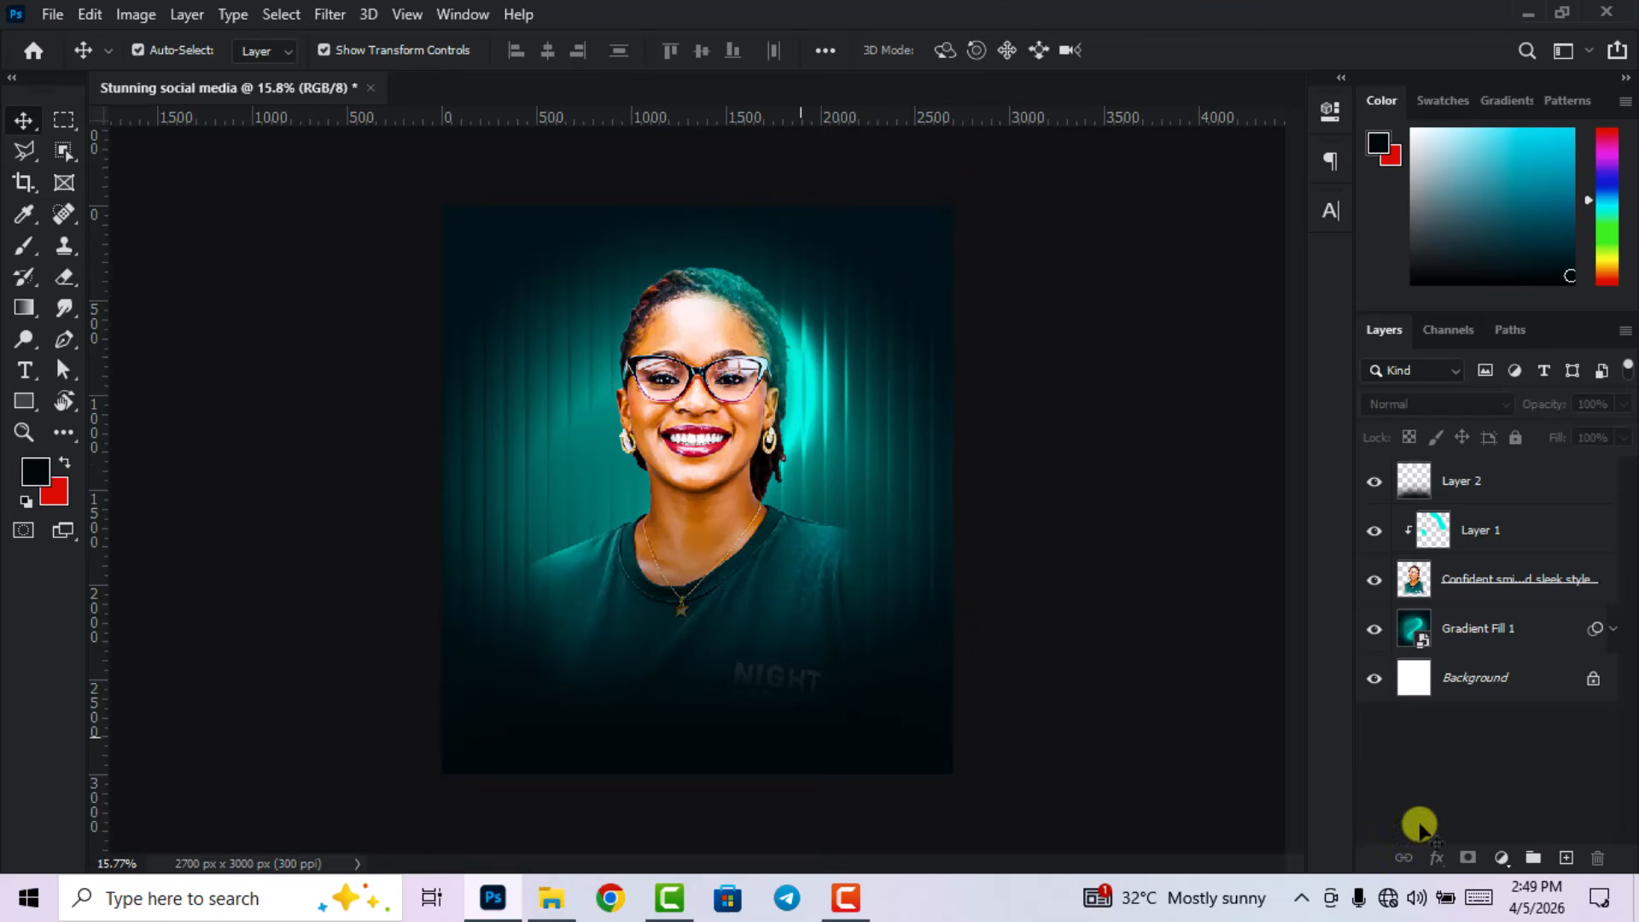
- Add another new layer on top and set the foreground color to bright teal #00ffe6, starting from the sampled background glow
scroll(1343, 814, "up", 1)
left_click(1566, 857)
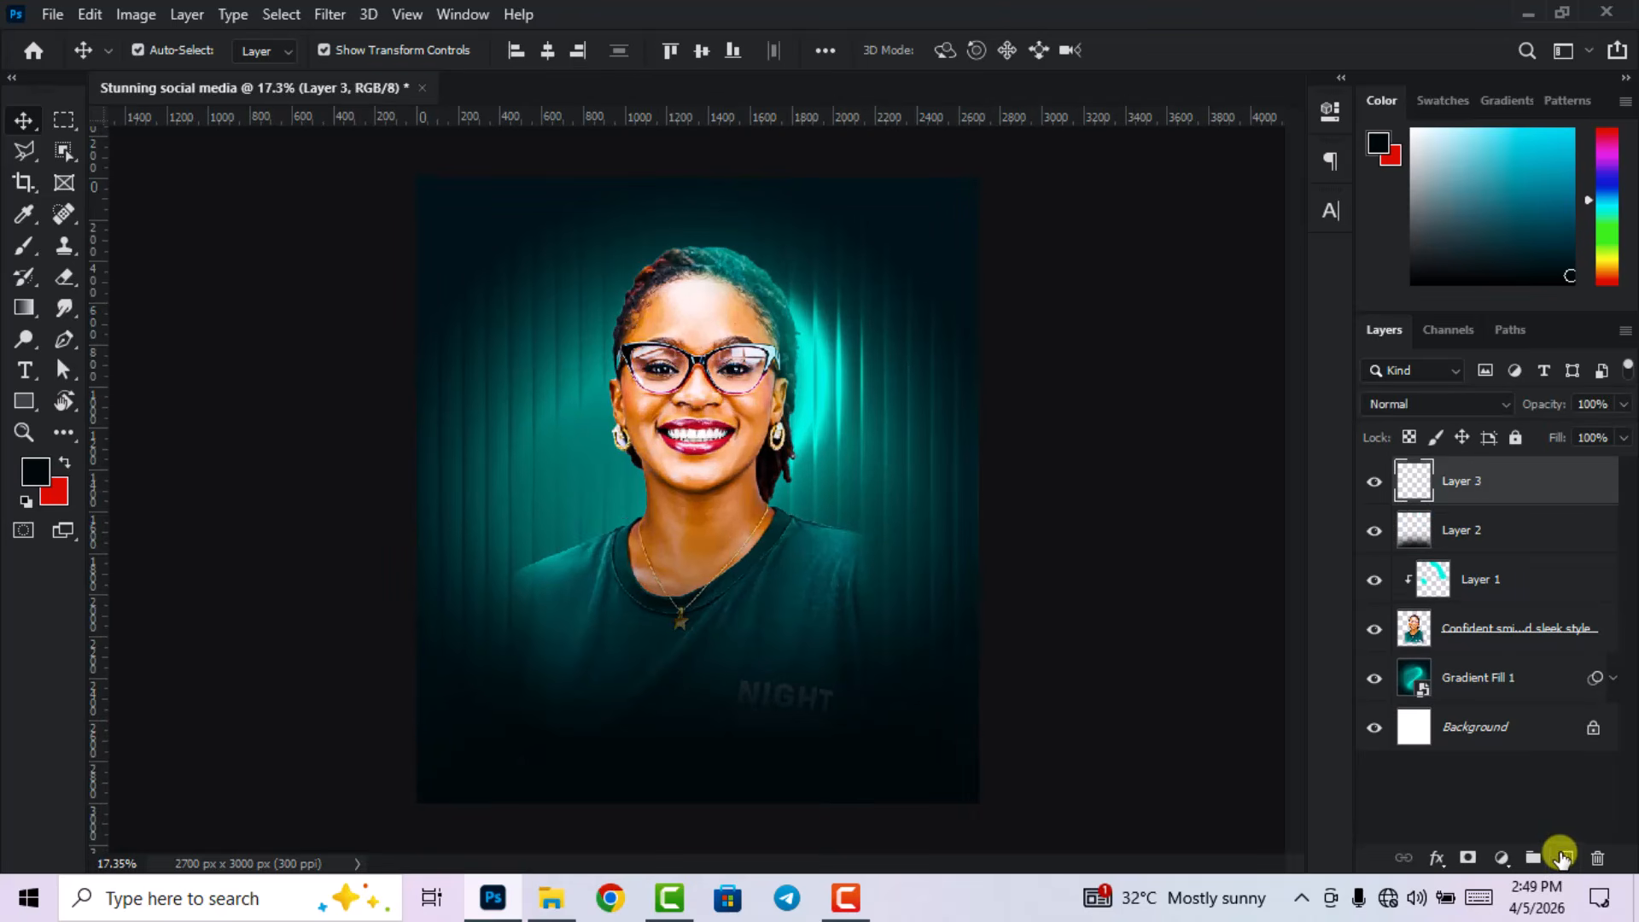
left_click(30, 474)
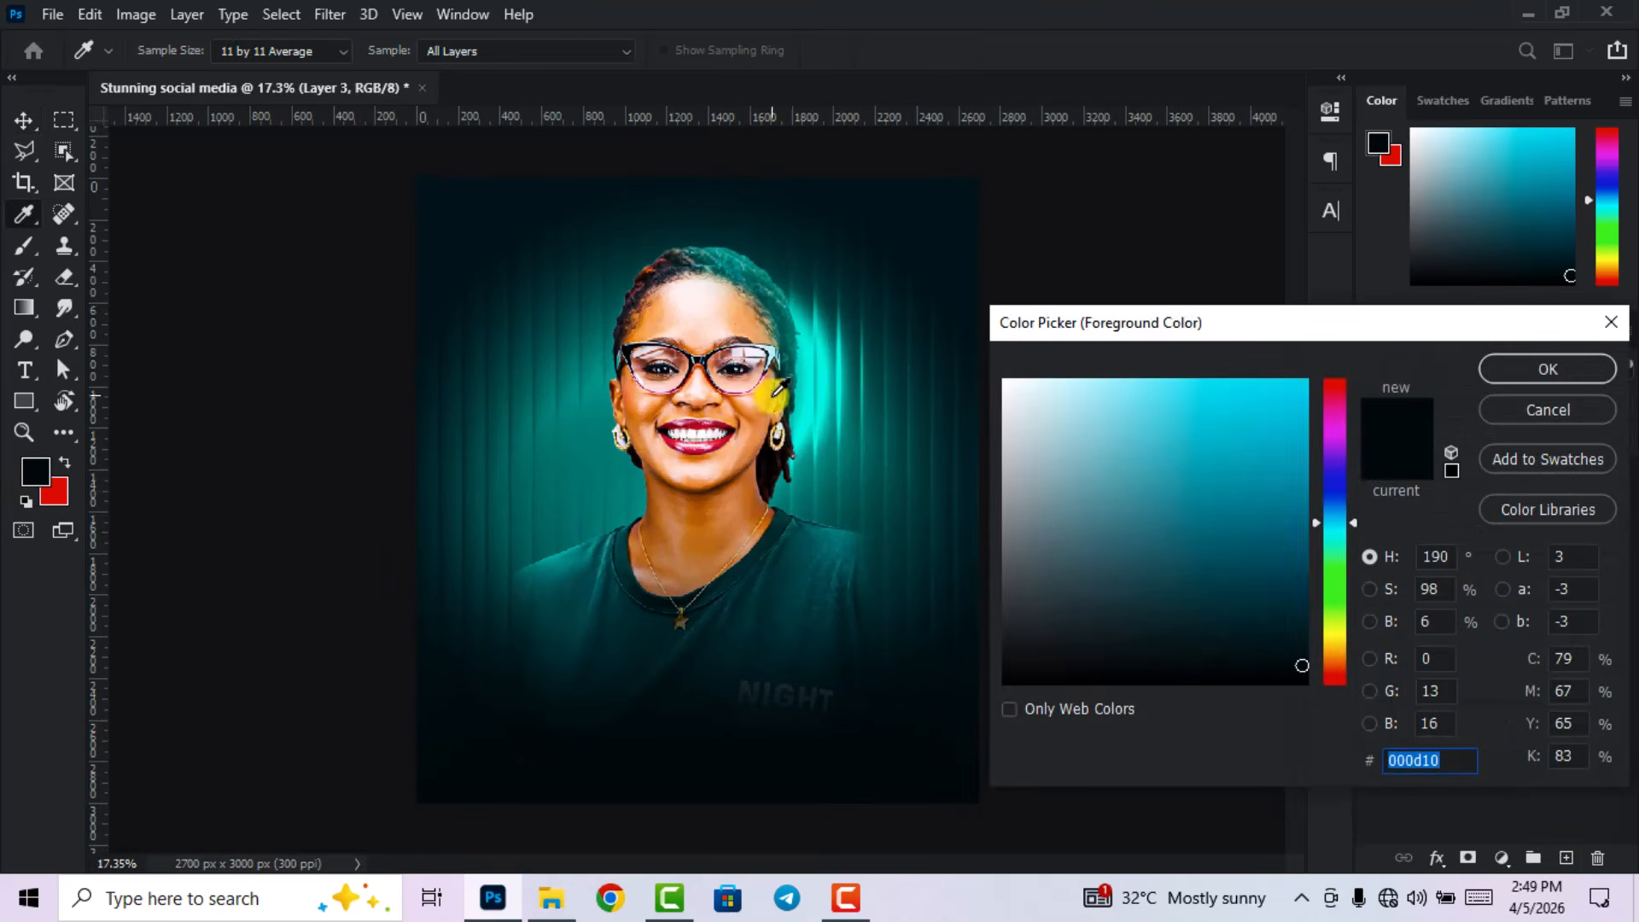
left_click(812, 363)
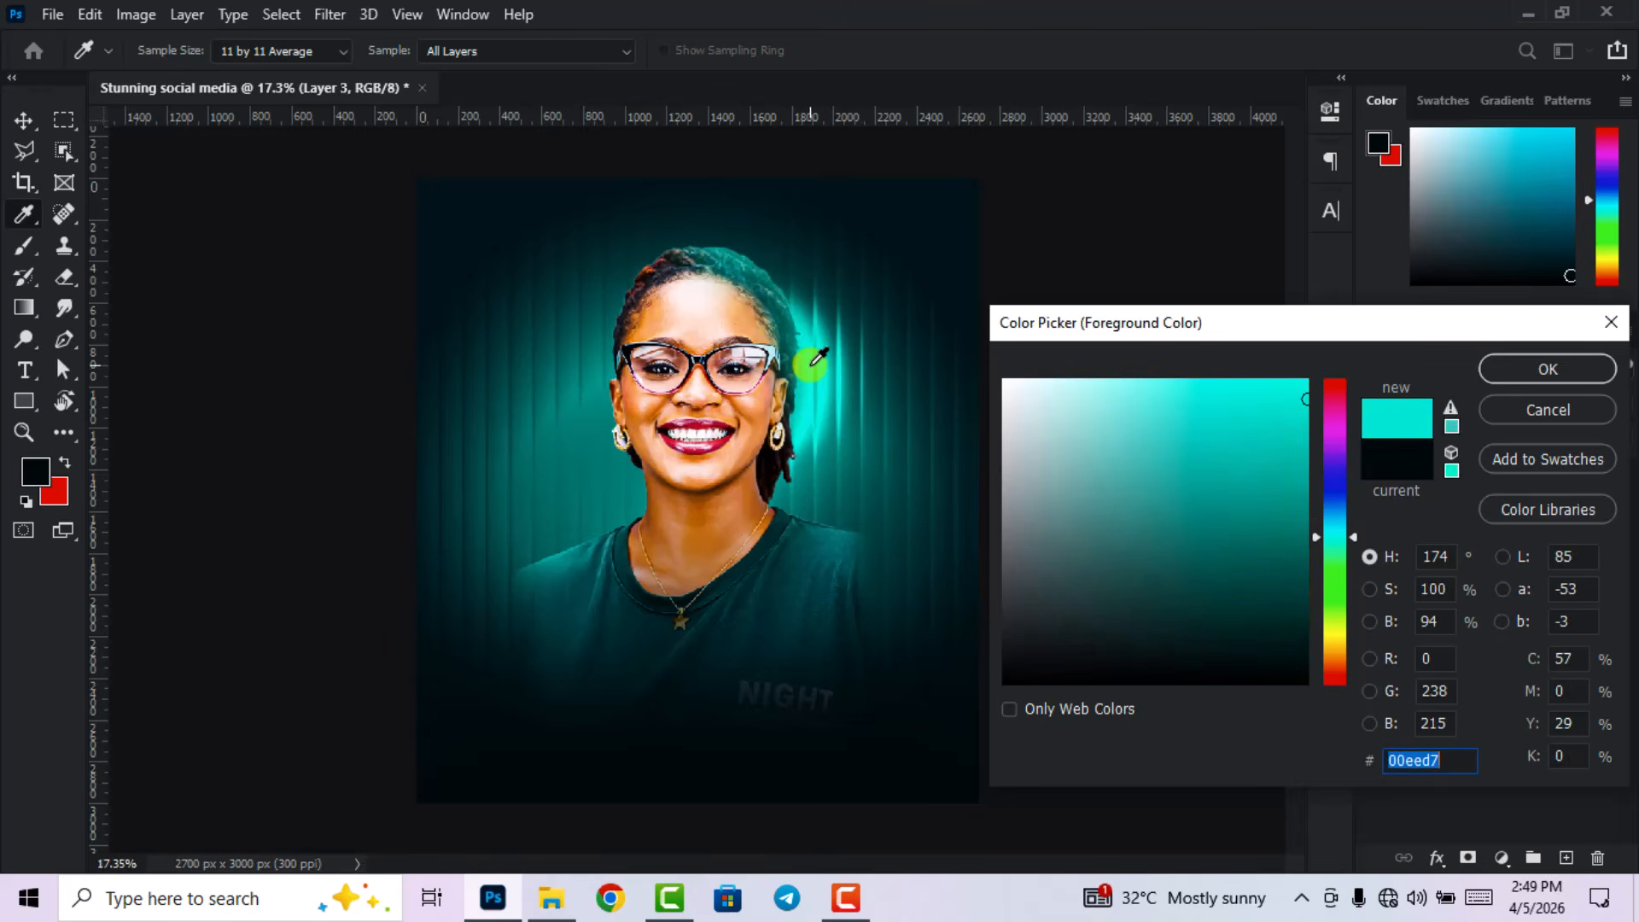
left_click_drag(1299, 395, 1353, 338)
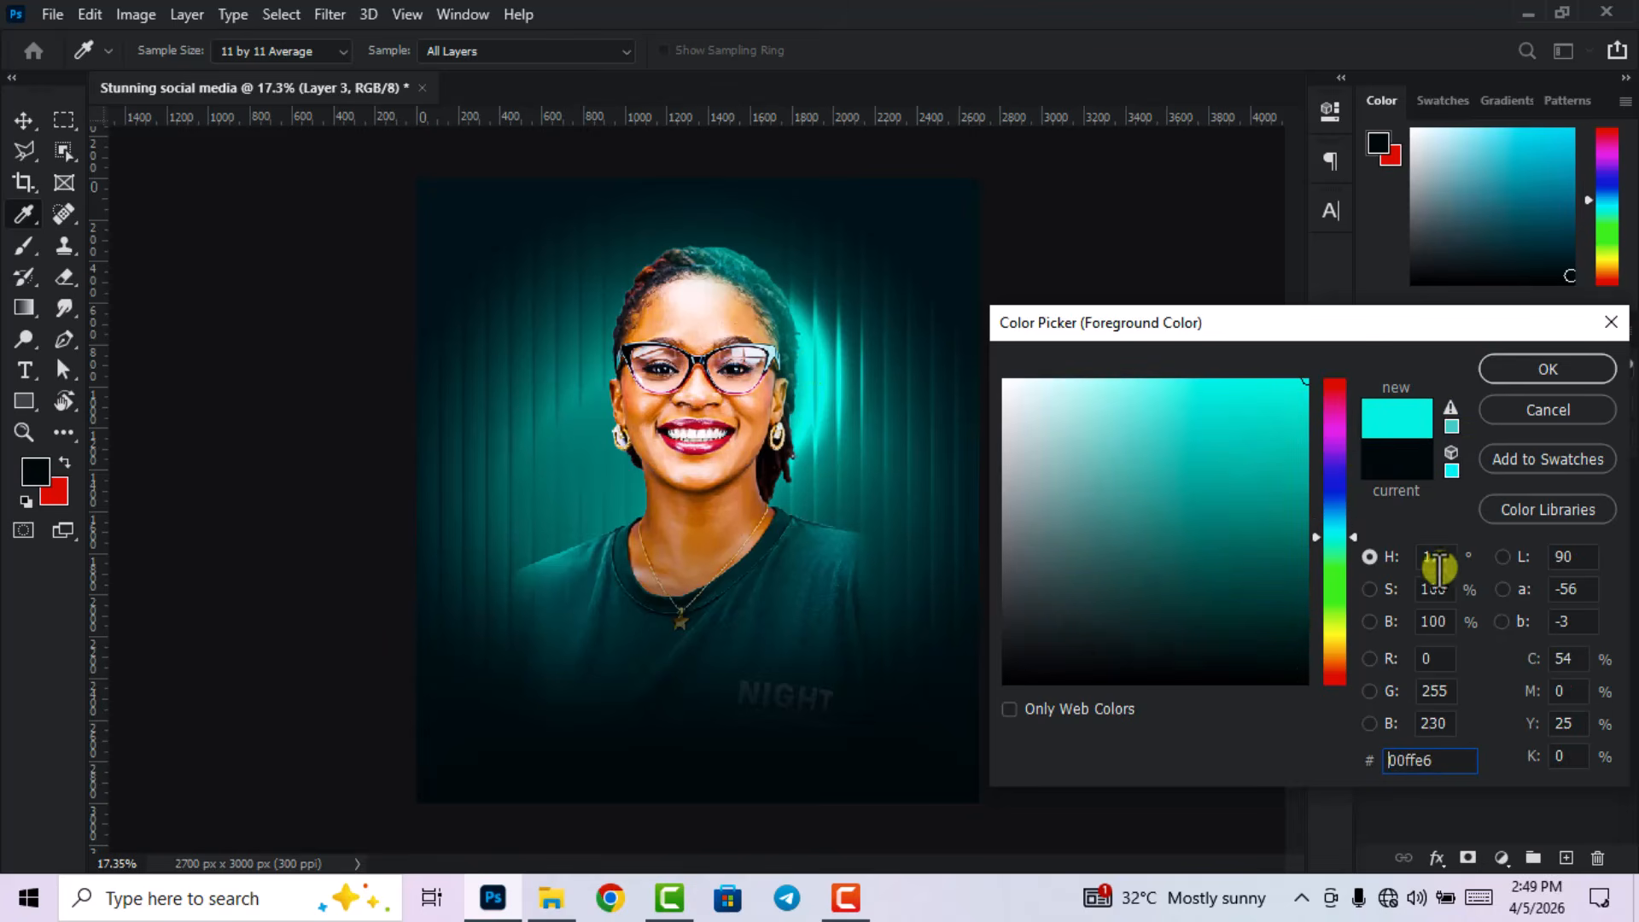
double_click(1424, 760)
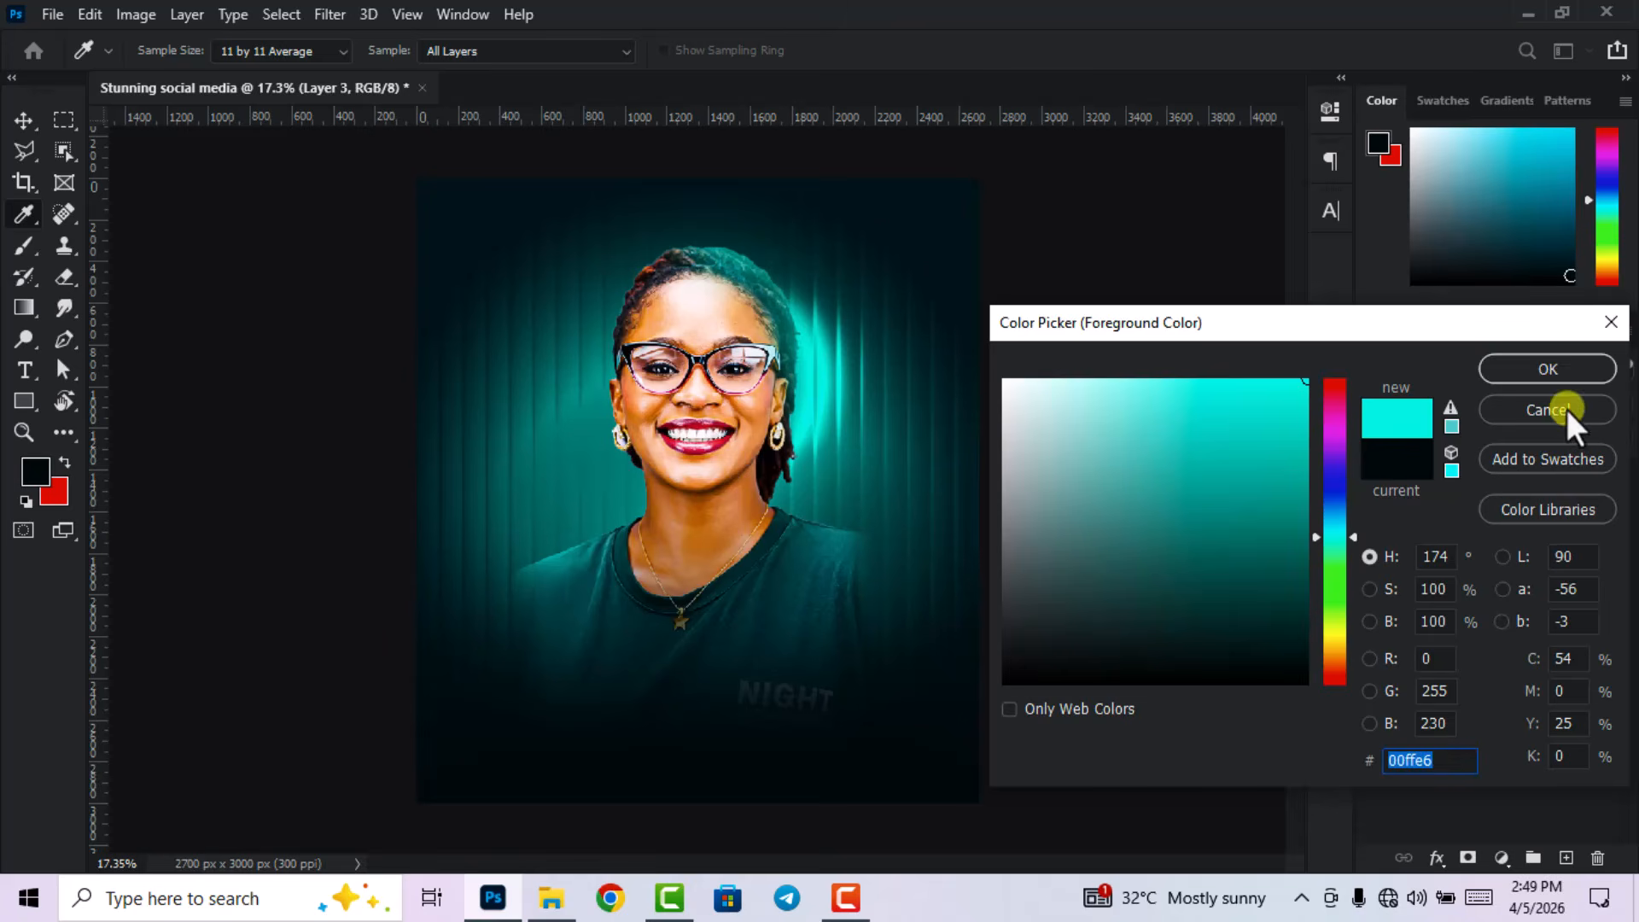
left_click(1547, 368)
- Paint teal glows on the canvas's top-left corner and middle right edge with a 464 px Soft Round brush, and deselect the layer
left_click(24, 246)
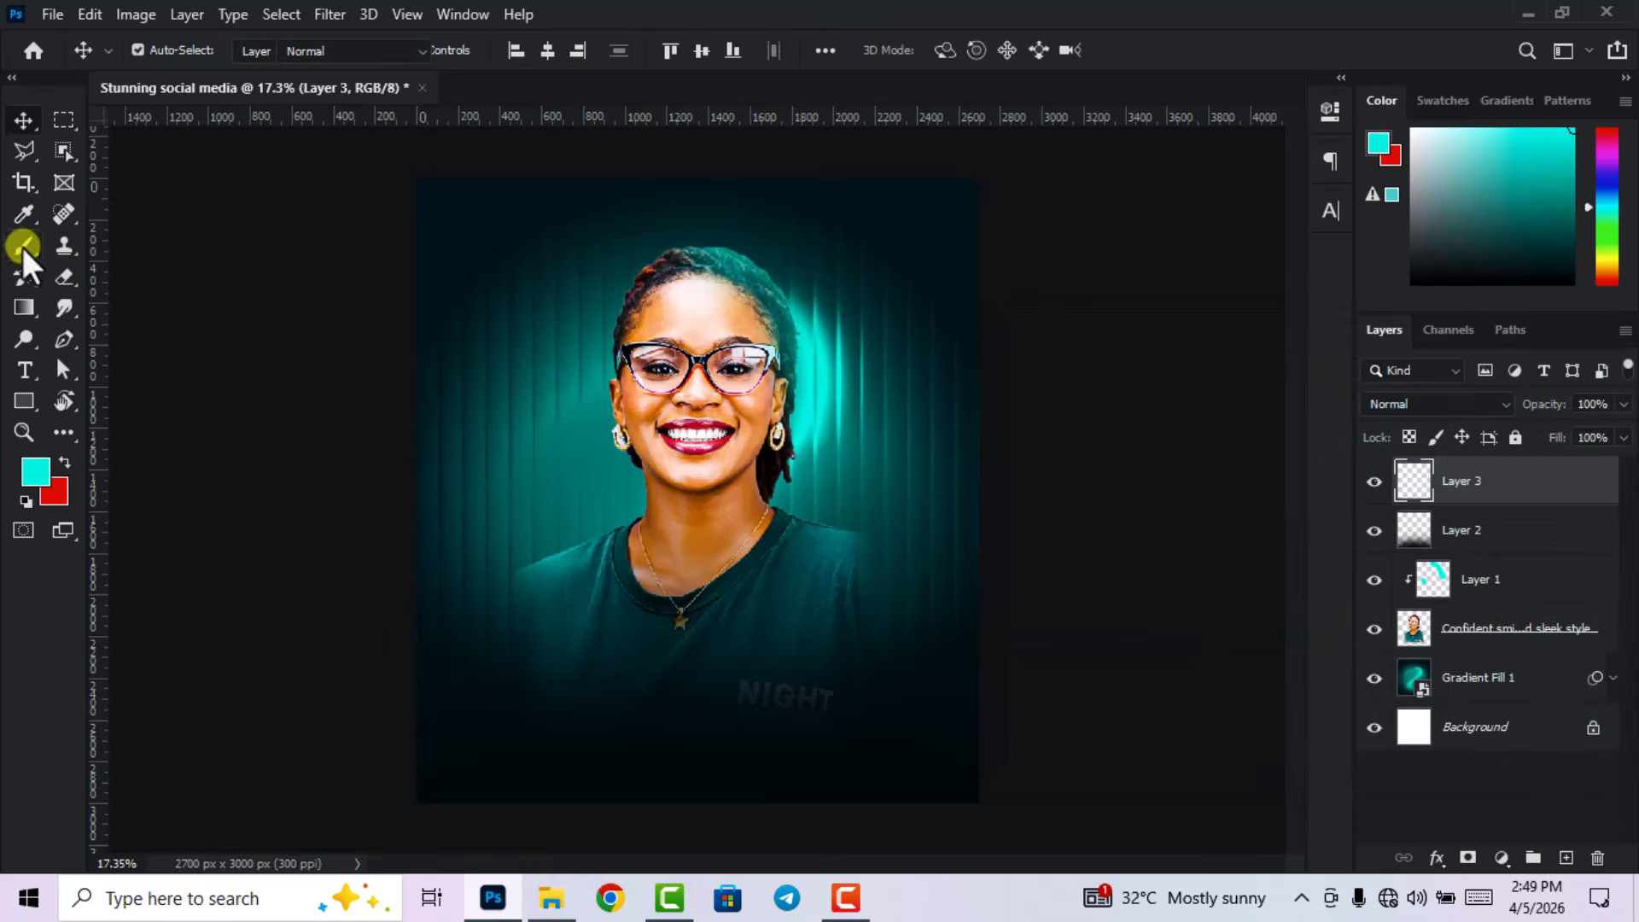
right_click(565, 411)
left_click(746, 404)
left_click(764, 431)
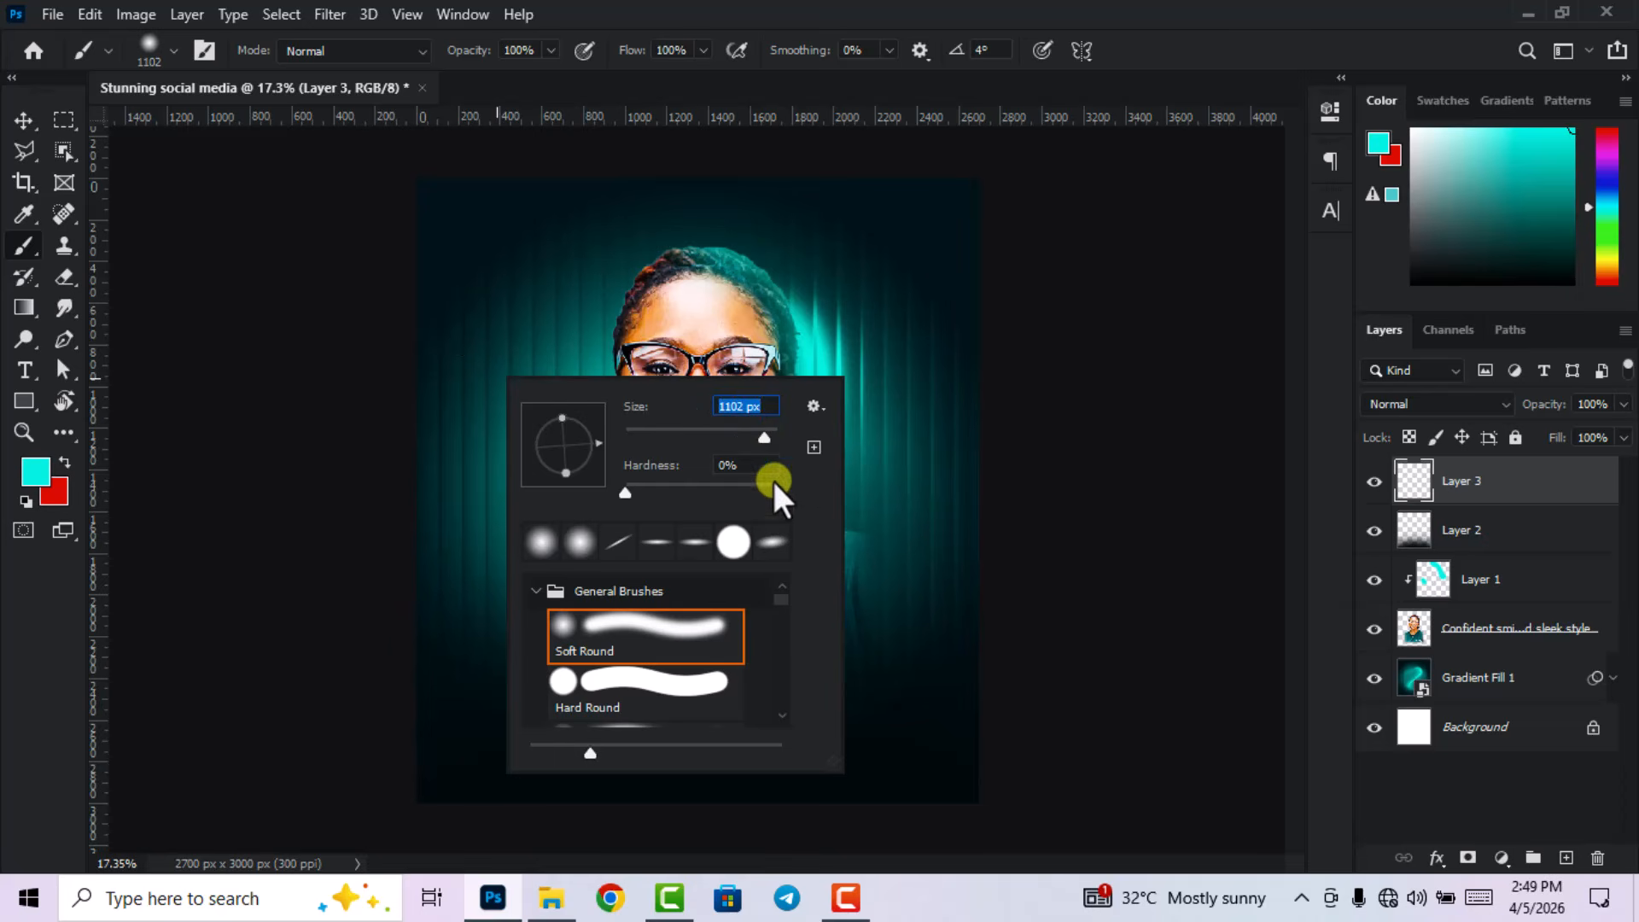
left_click_drag(760, 439, 758, 438)
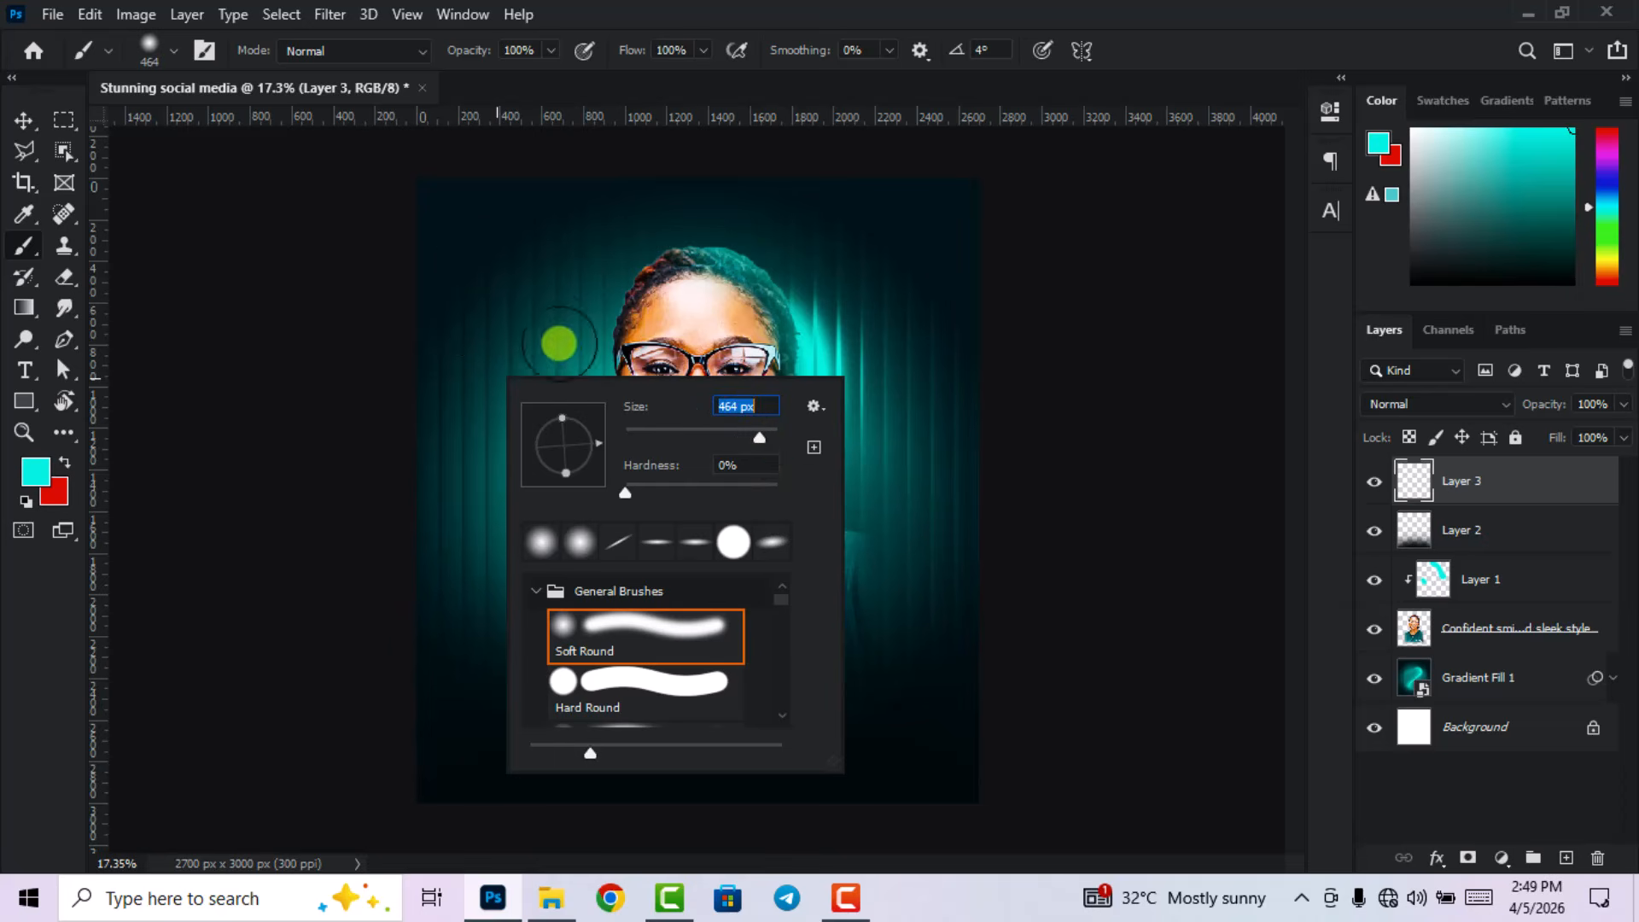
left_click(1219, 7)
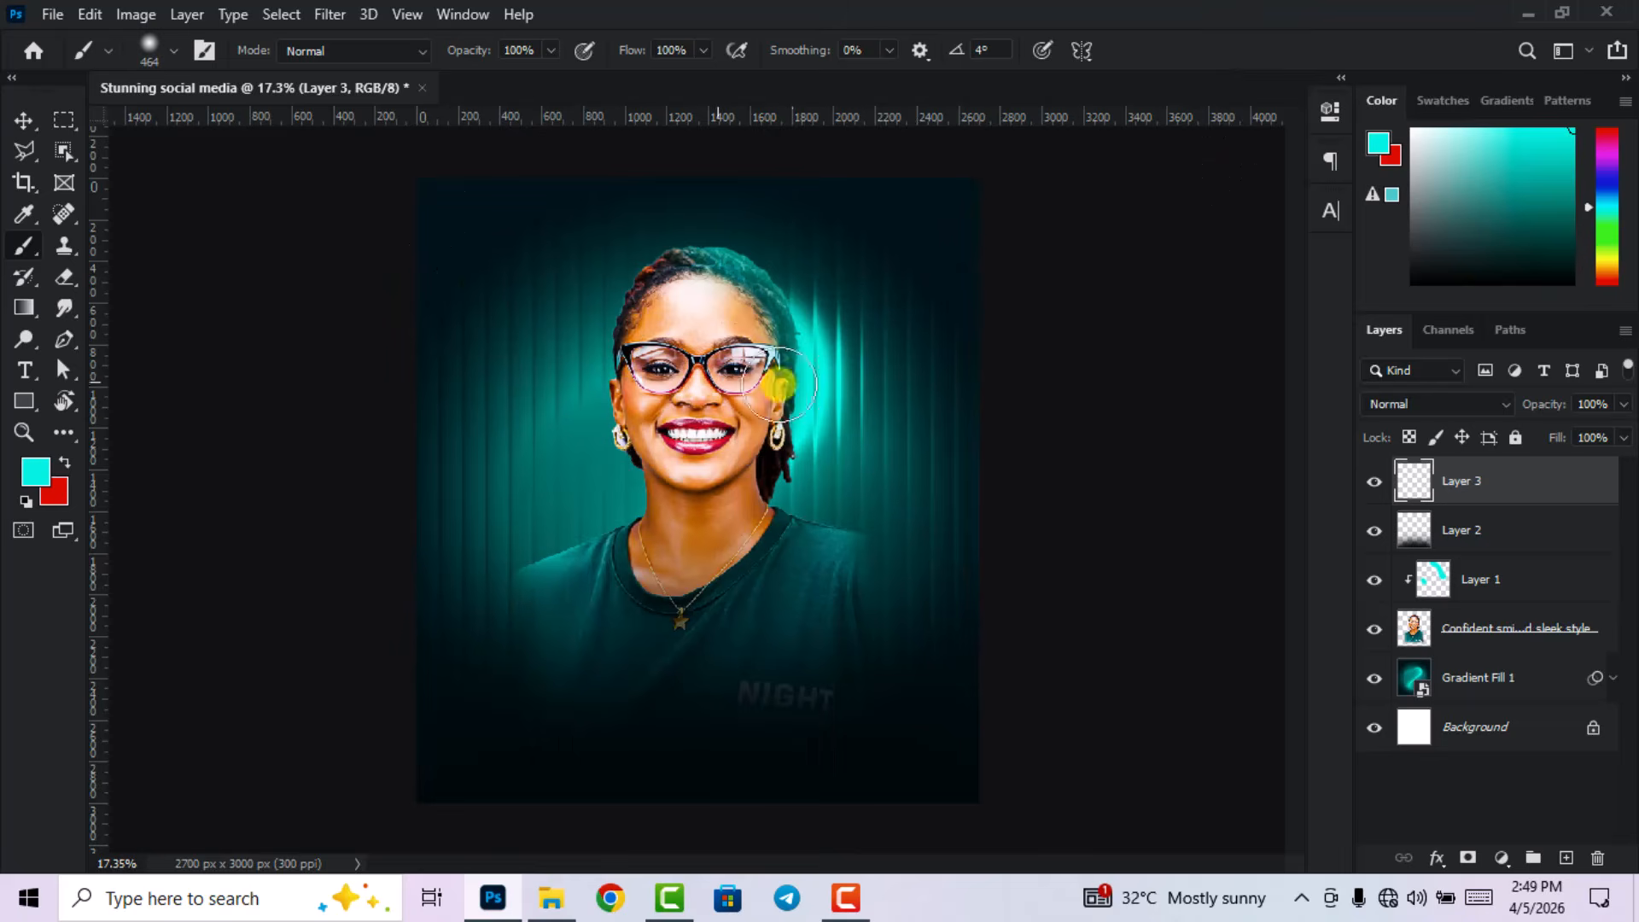
left_click(411, 191)
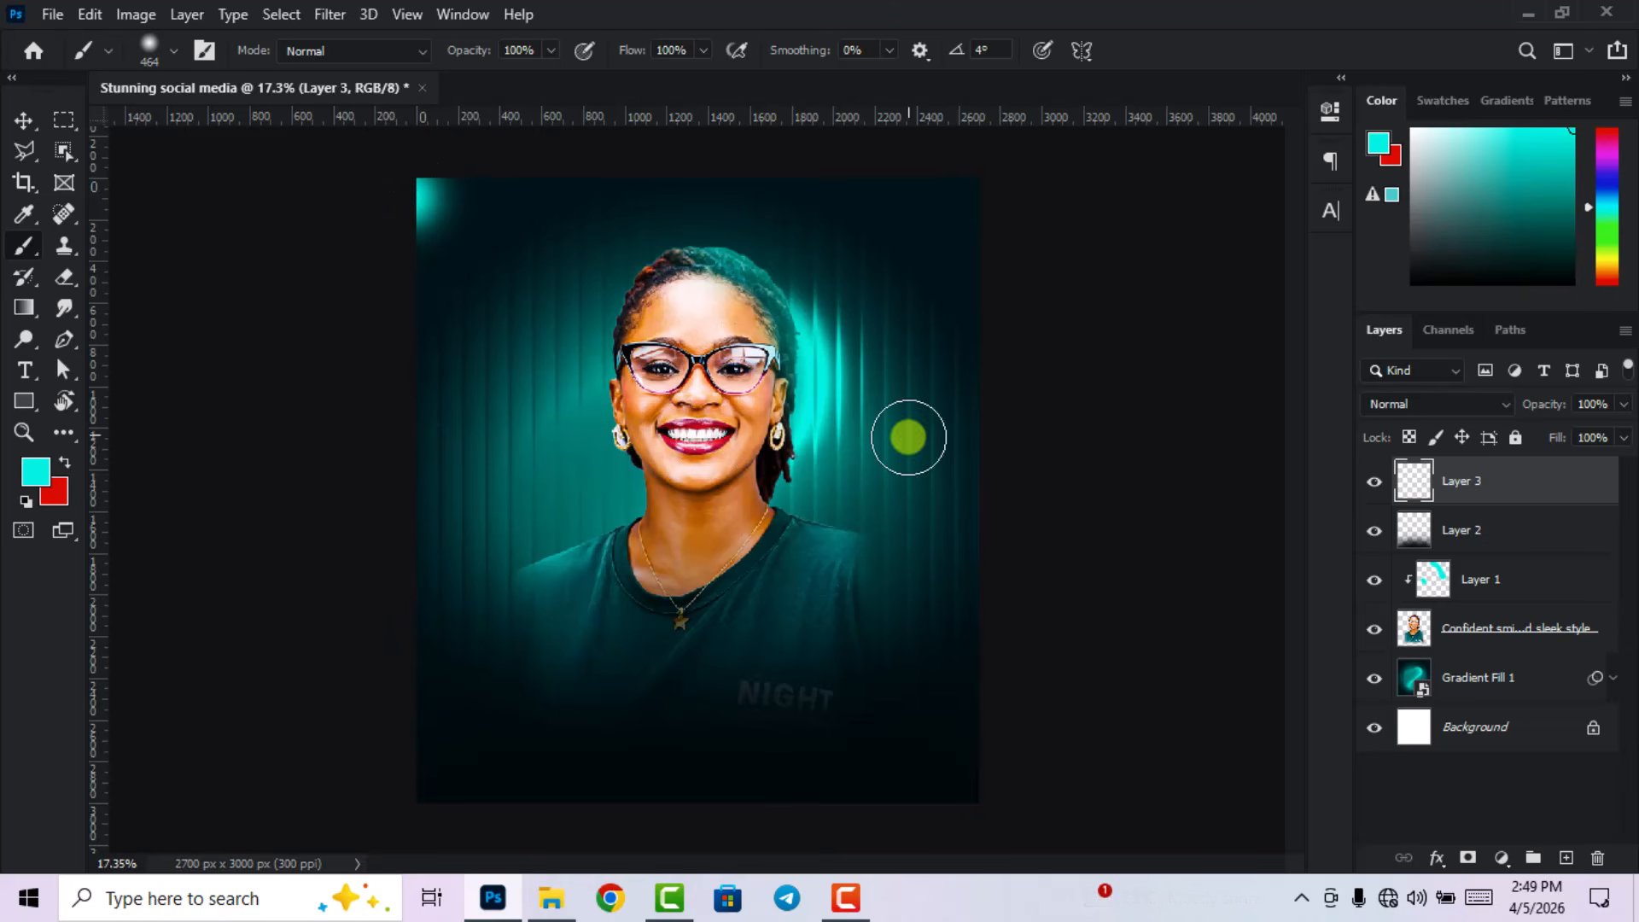
left_click_drag(987, 357, 995, 508)
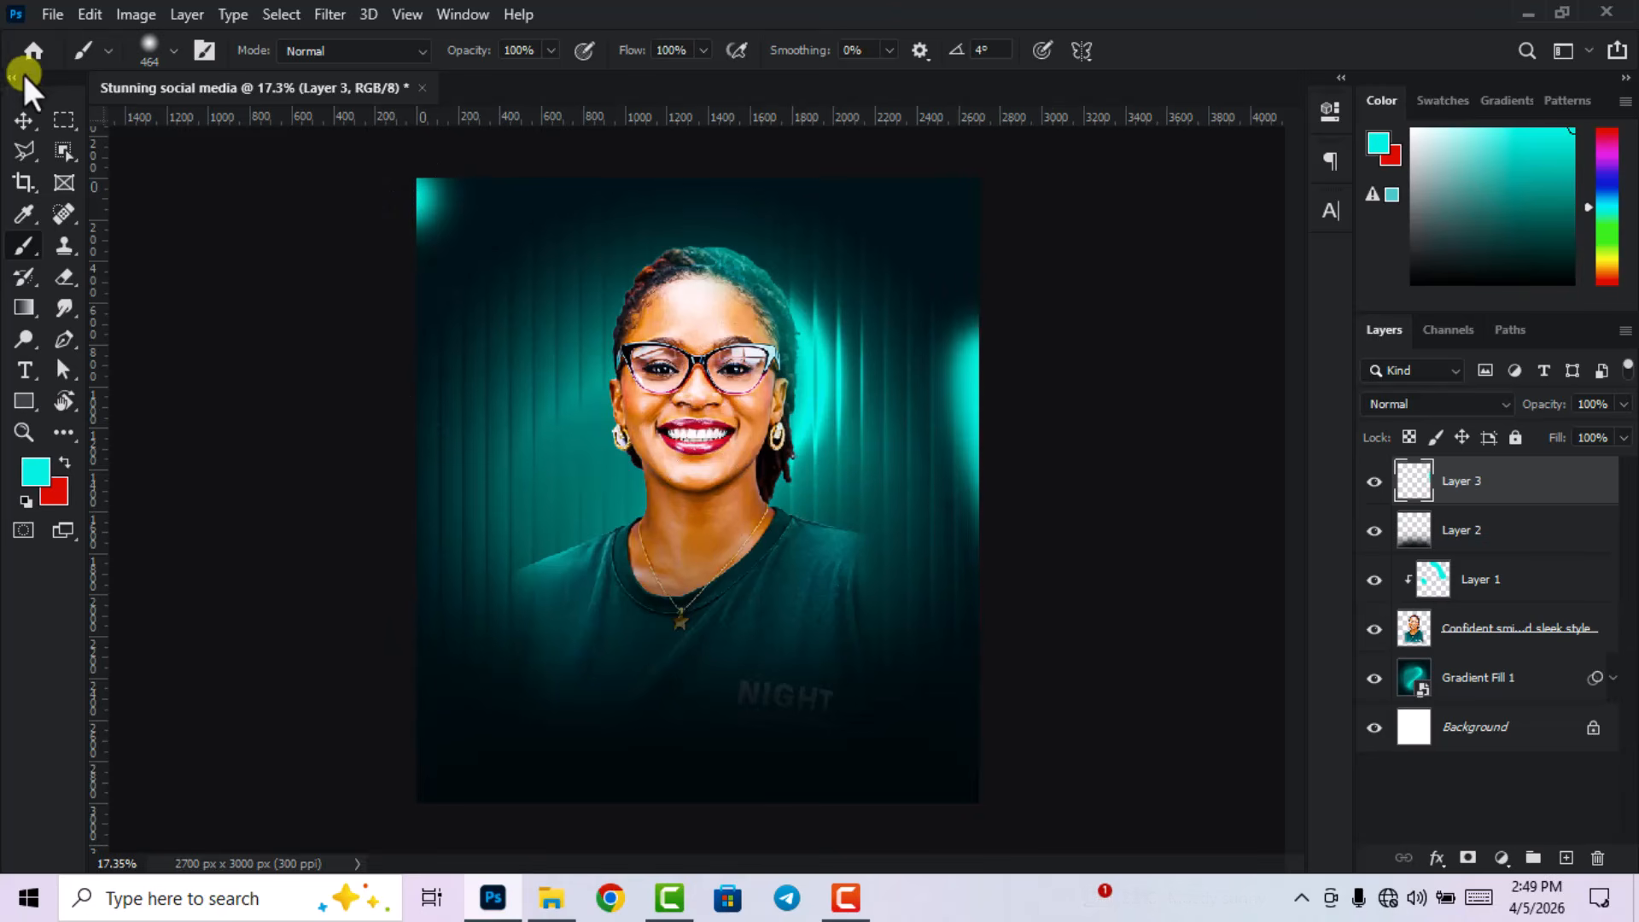
left_click(19, 120)
left_click(475, 538)
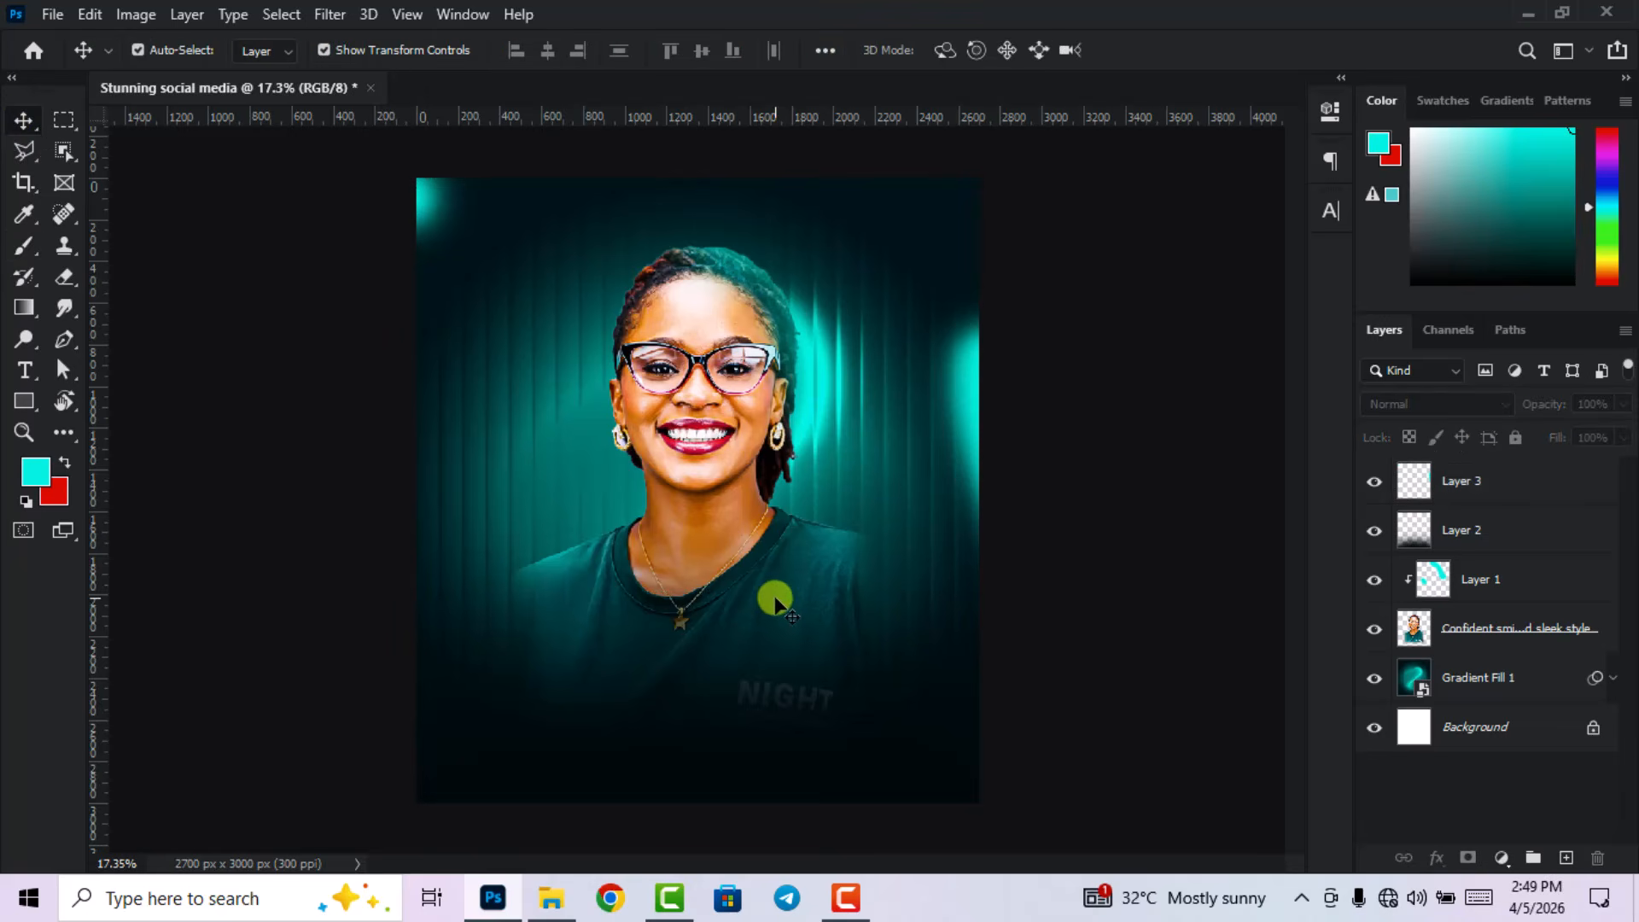
- Add the text APRIL over the shirt in white Montserrat Bold at 30 pt
left_click(23, 370)
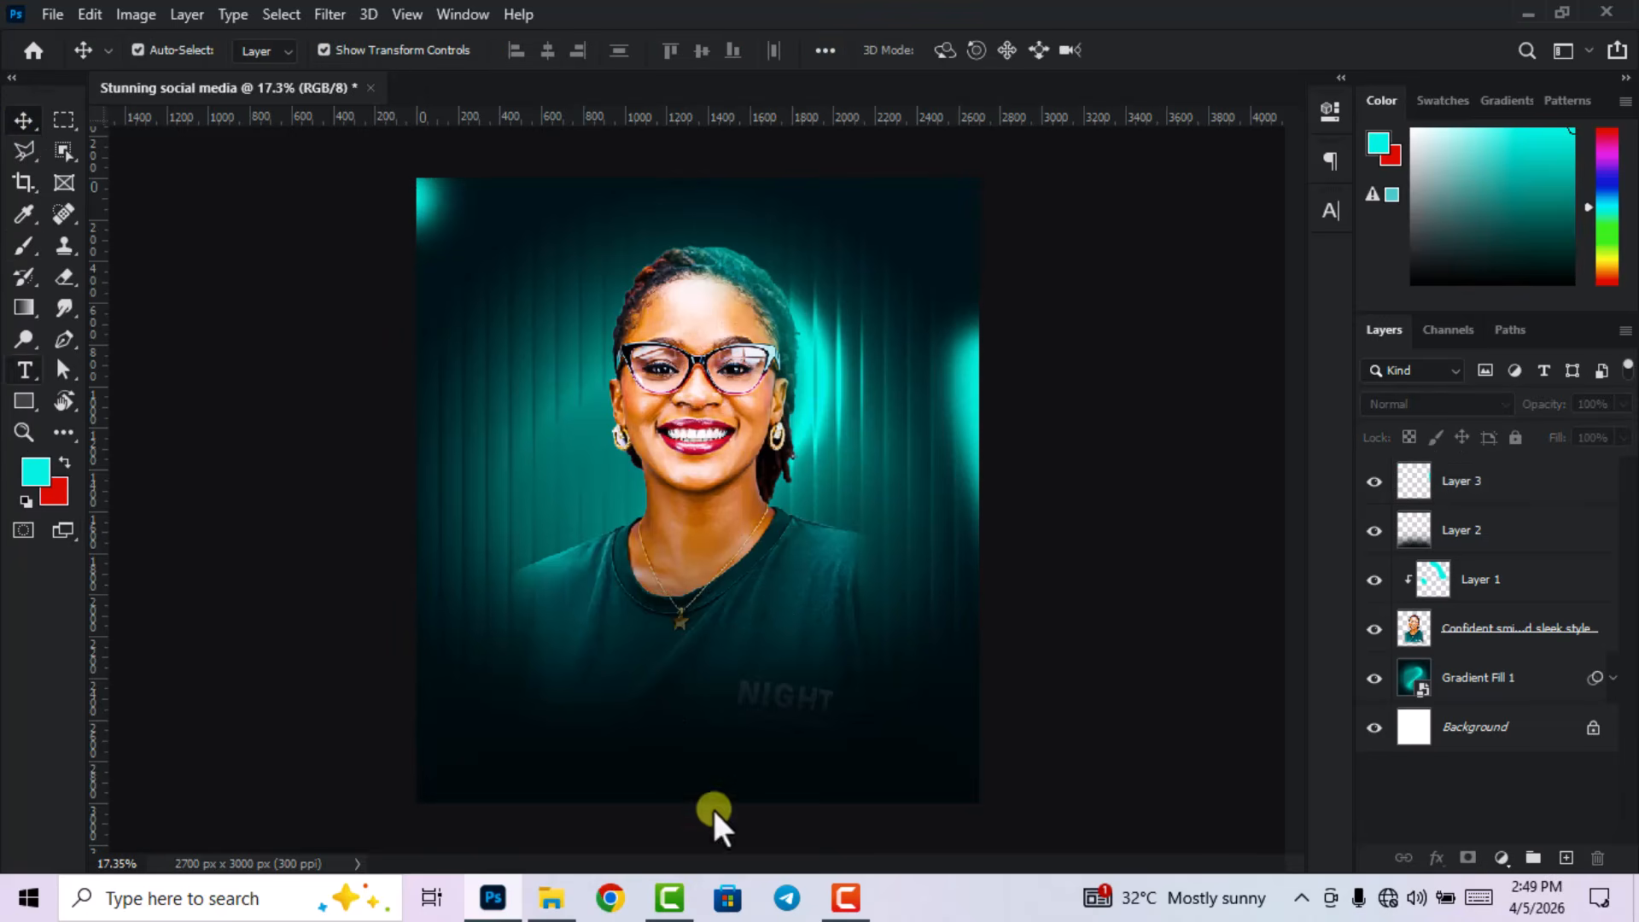
left_click(611, 648)
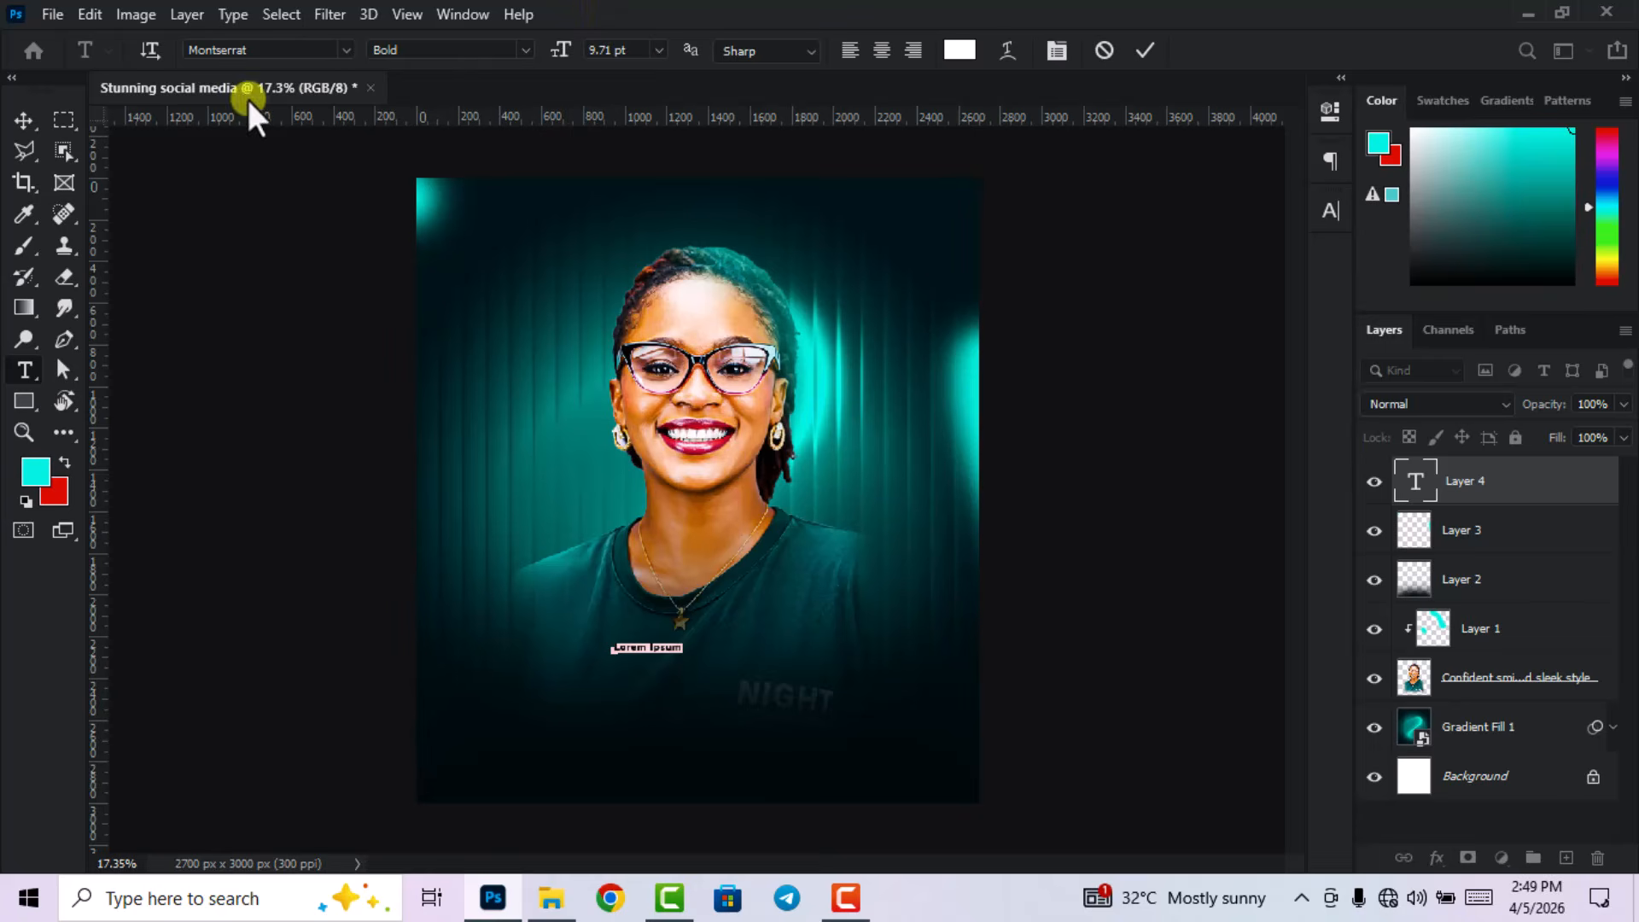
left_click(658, 51)
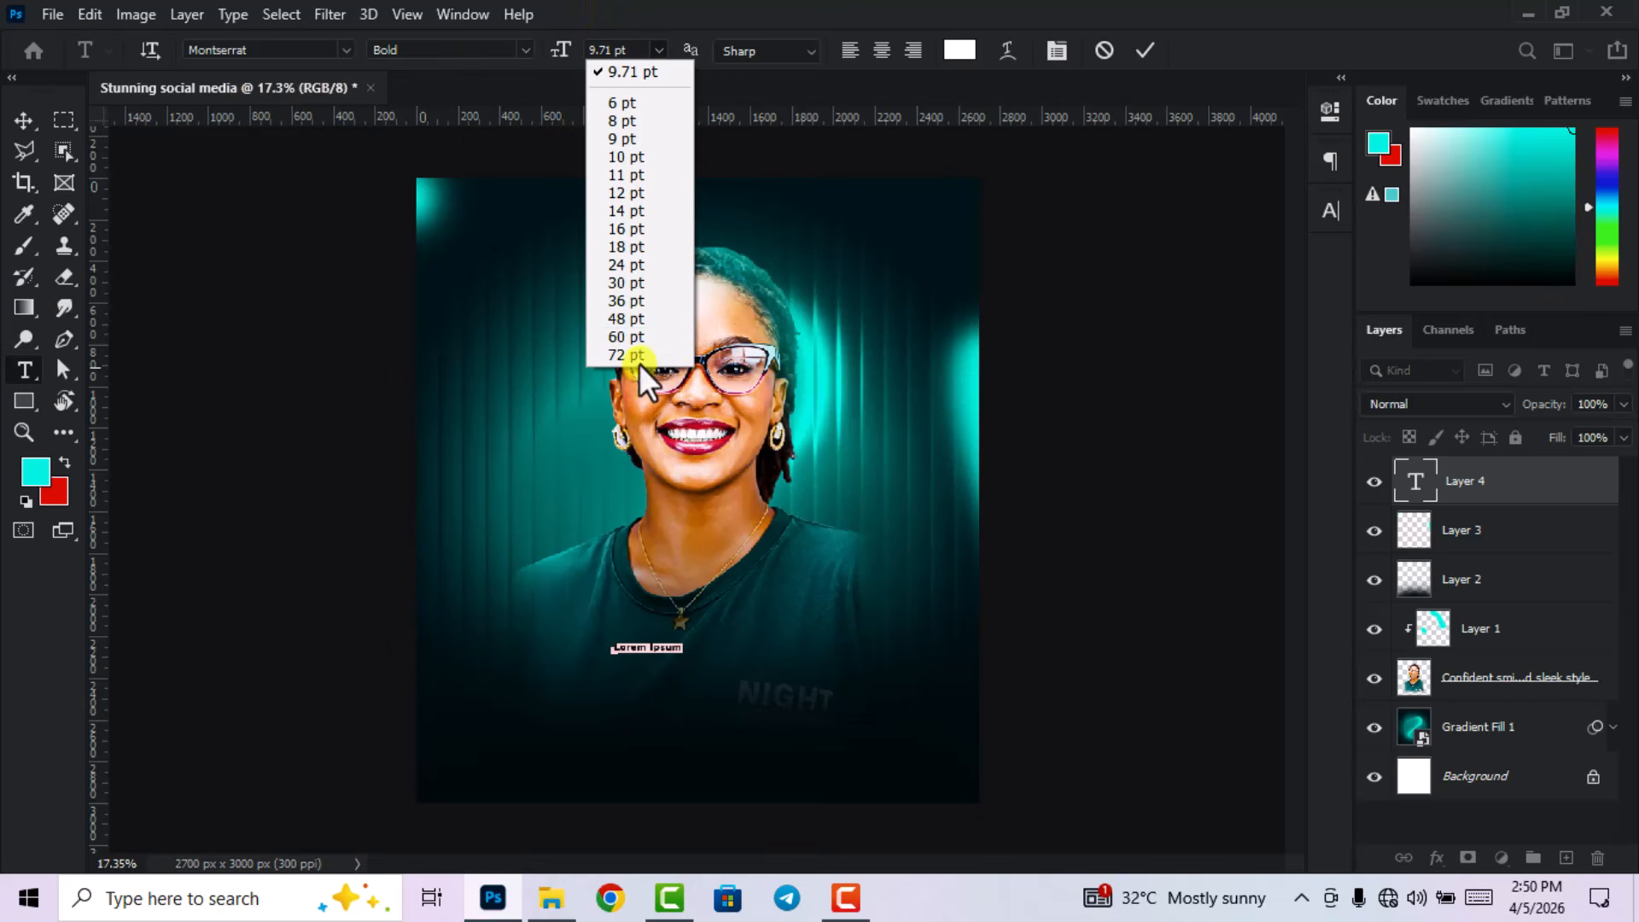
left_click(628, 283)
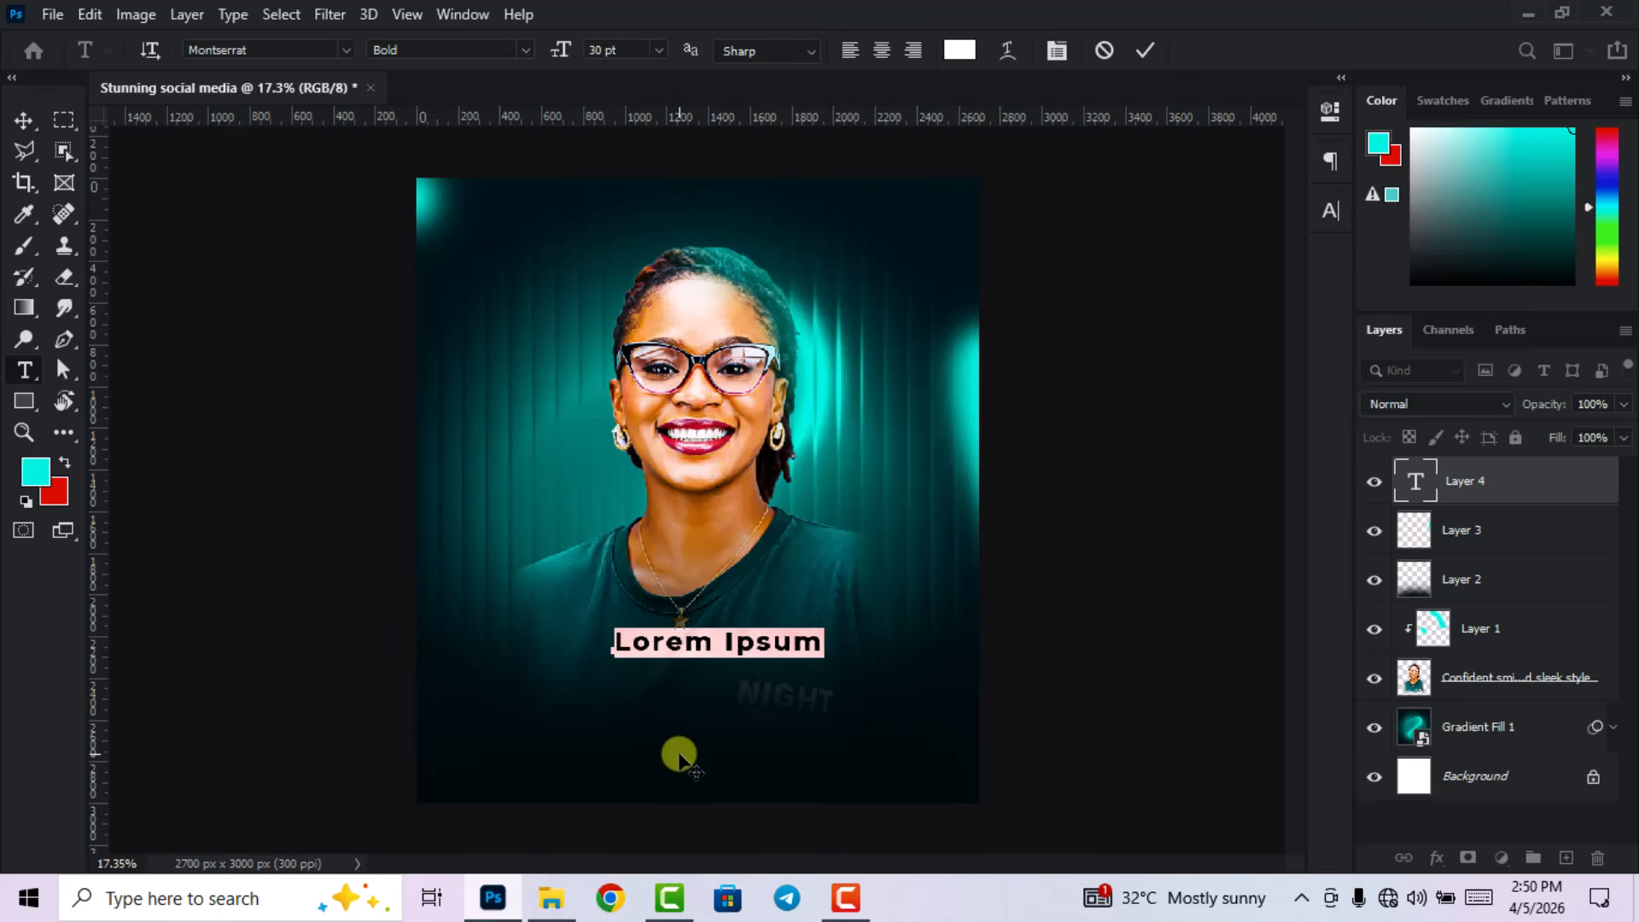
type("APRIL")
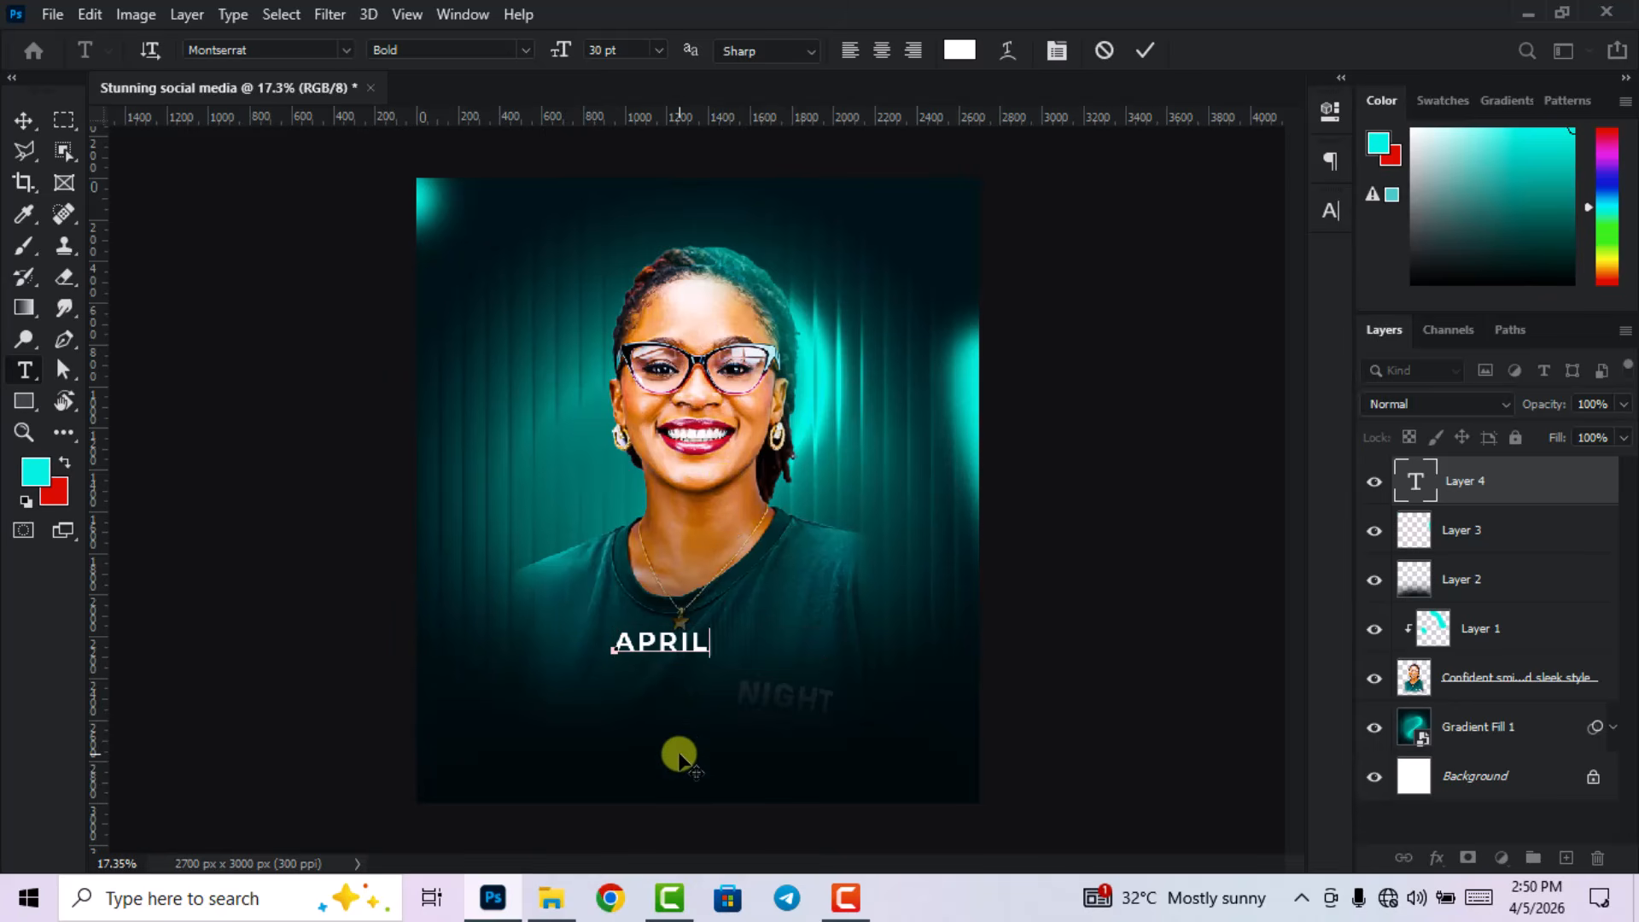
left_click(1144, 53)
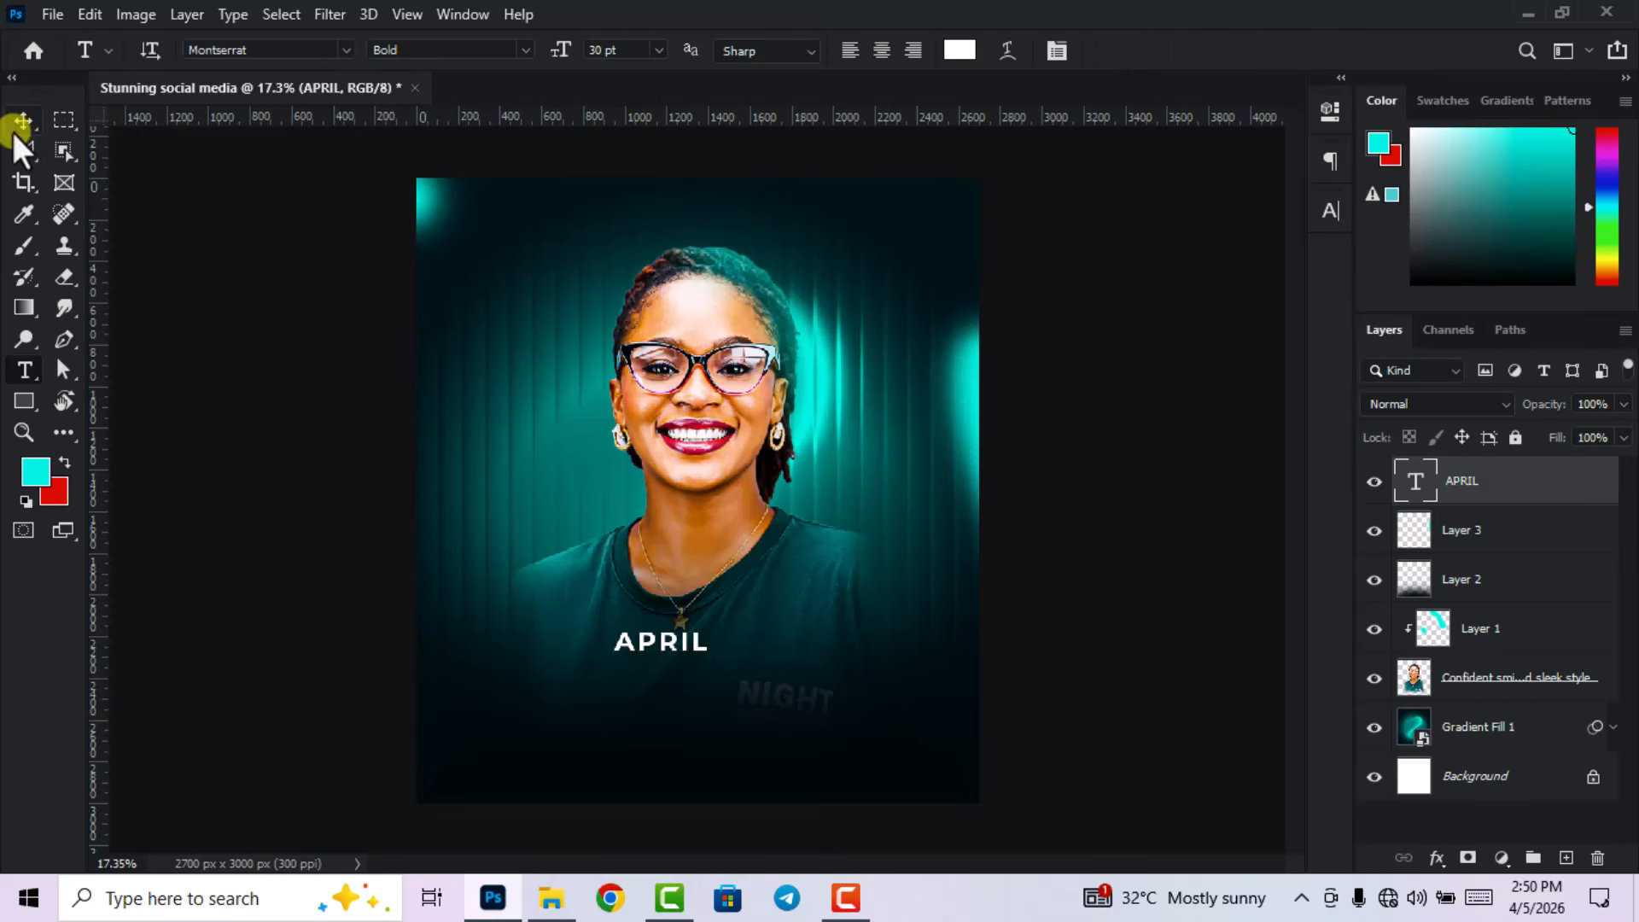
- Apply faux bold and the Black font style to the APRIL text
left_click(23, 121)
double_click(1414, 479)
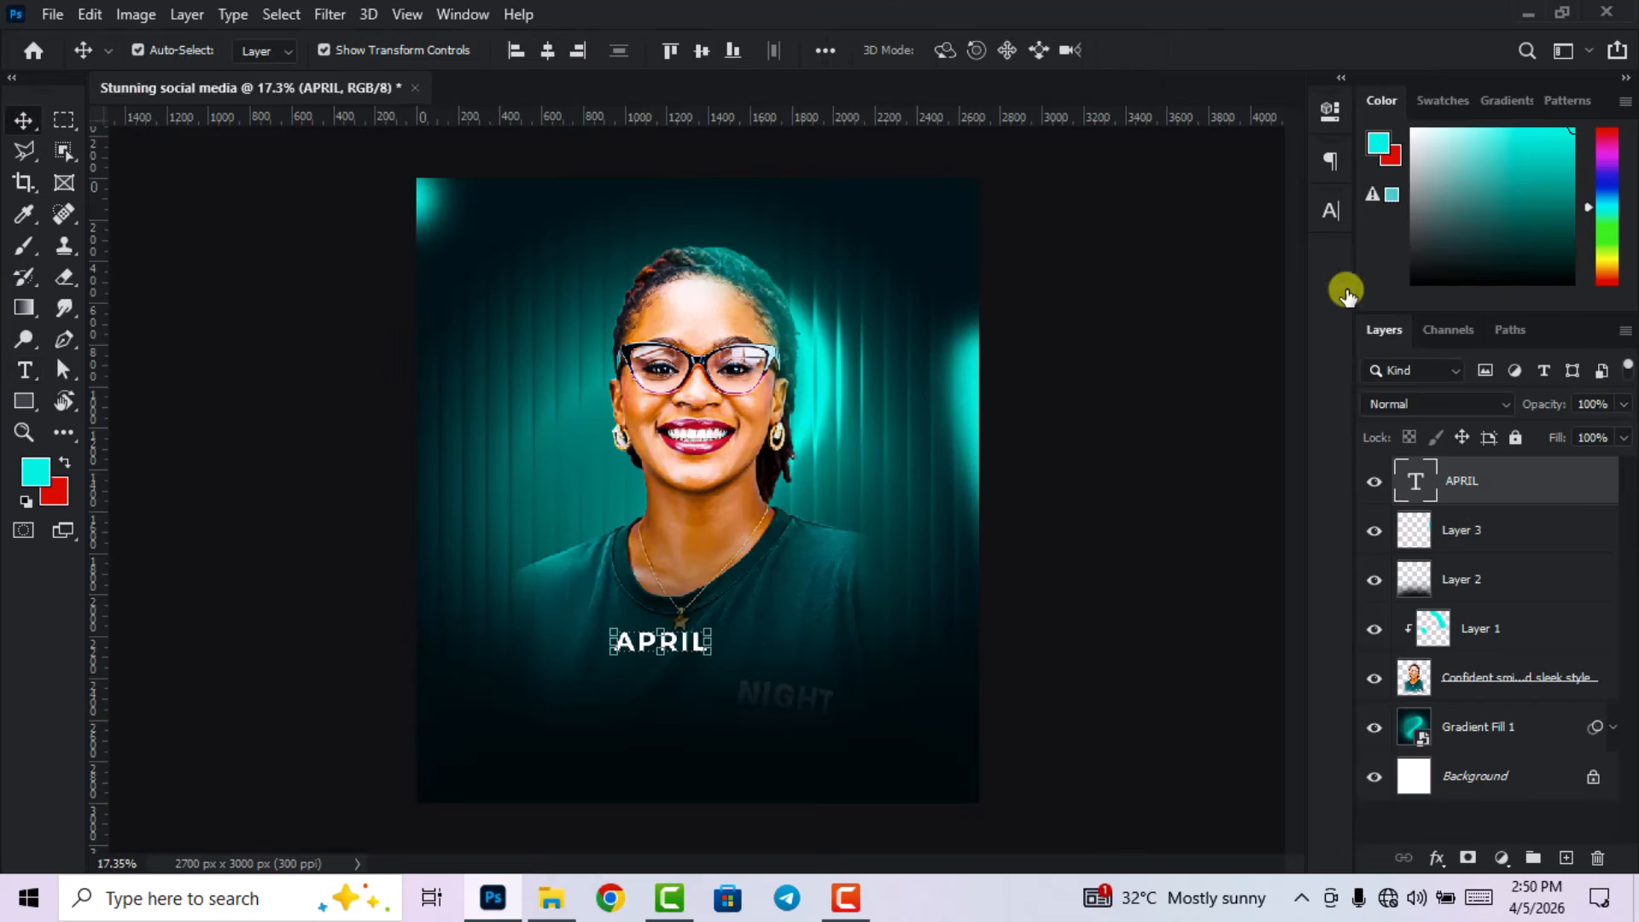
left_click(1329, 211)
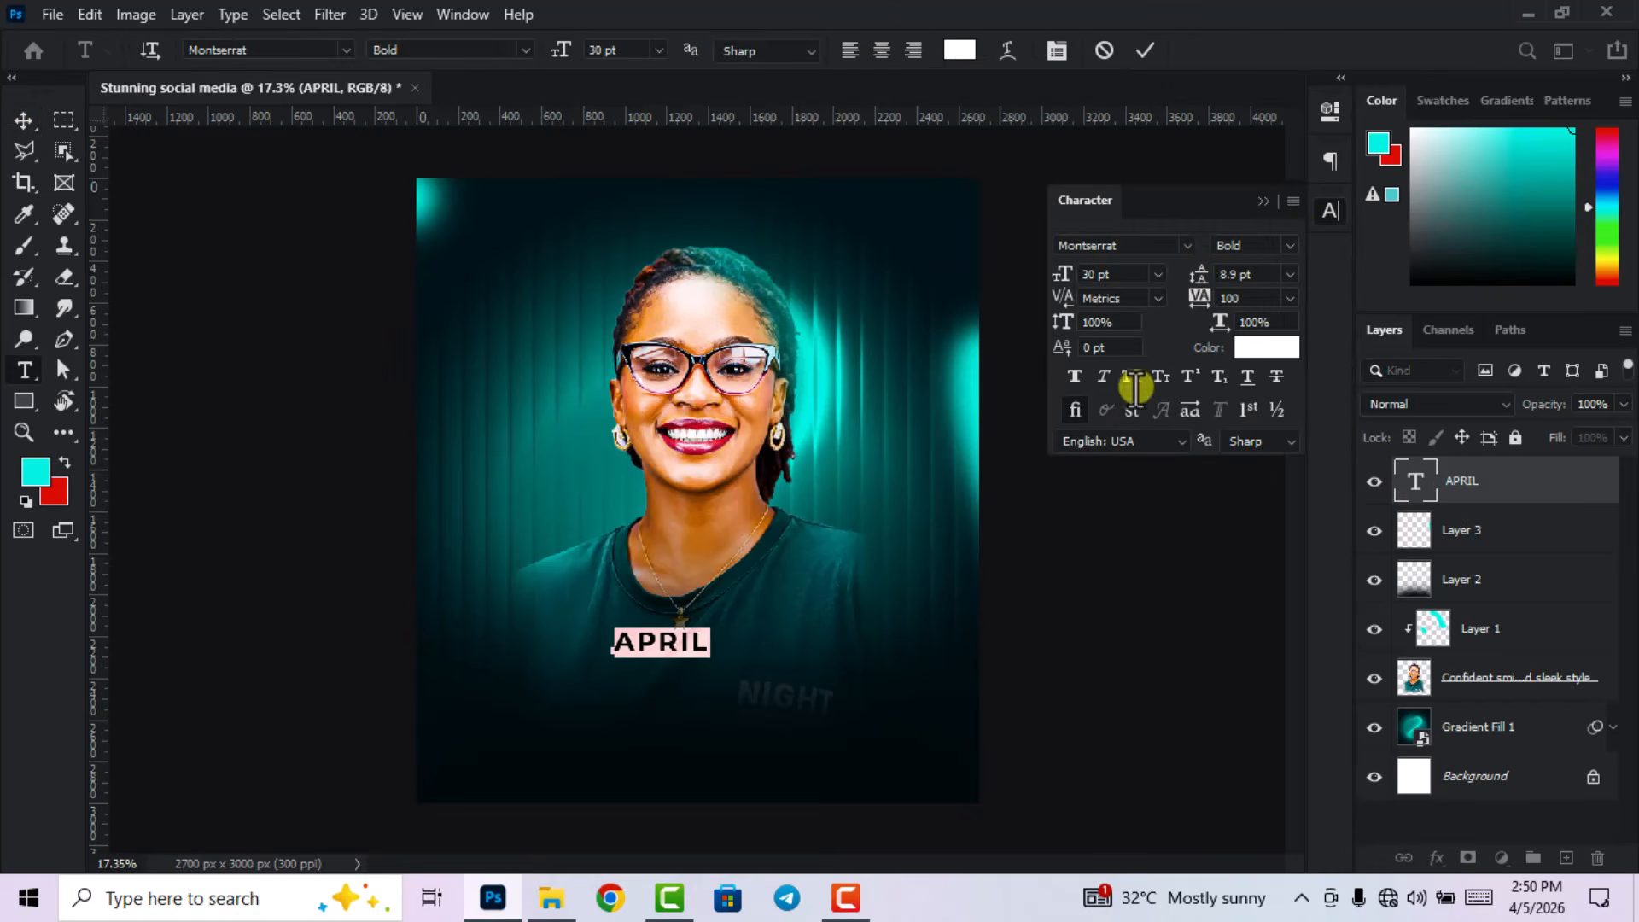
left_click(1289, 245)
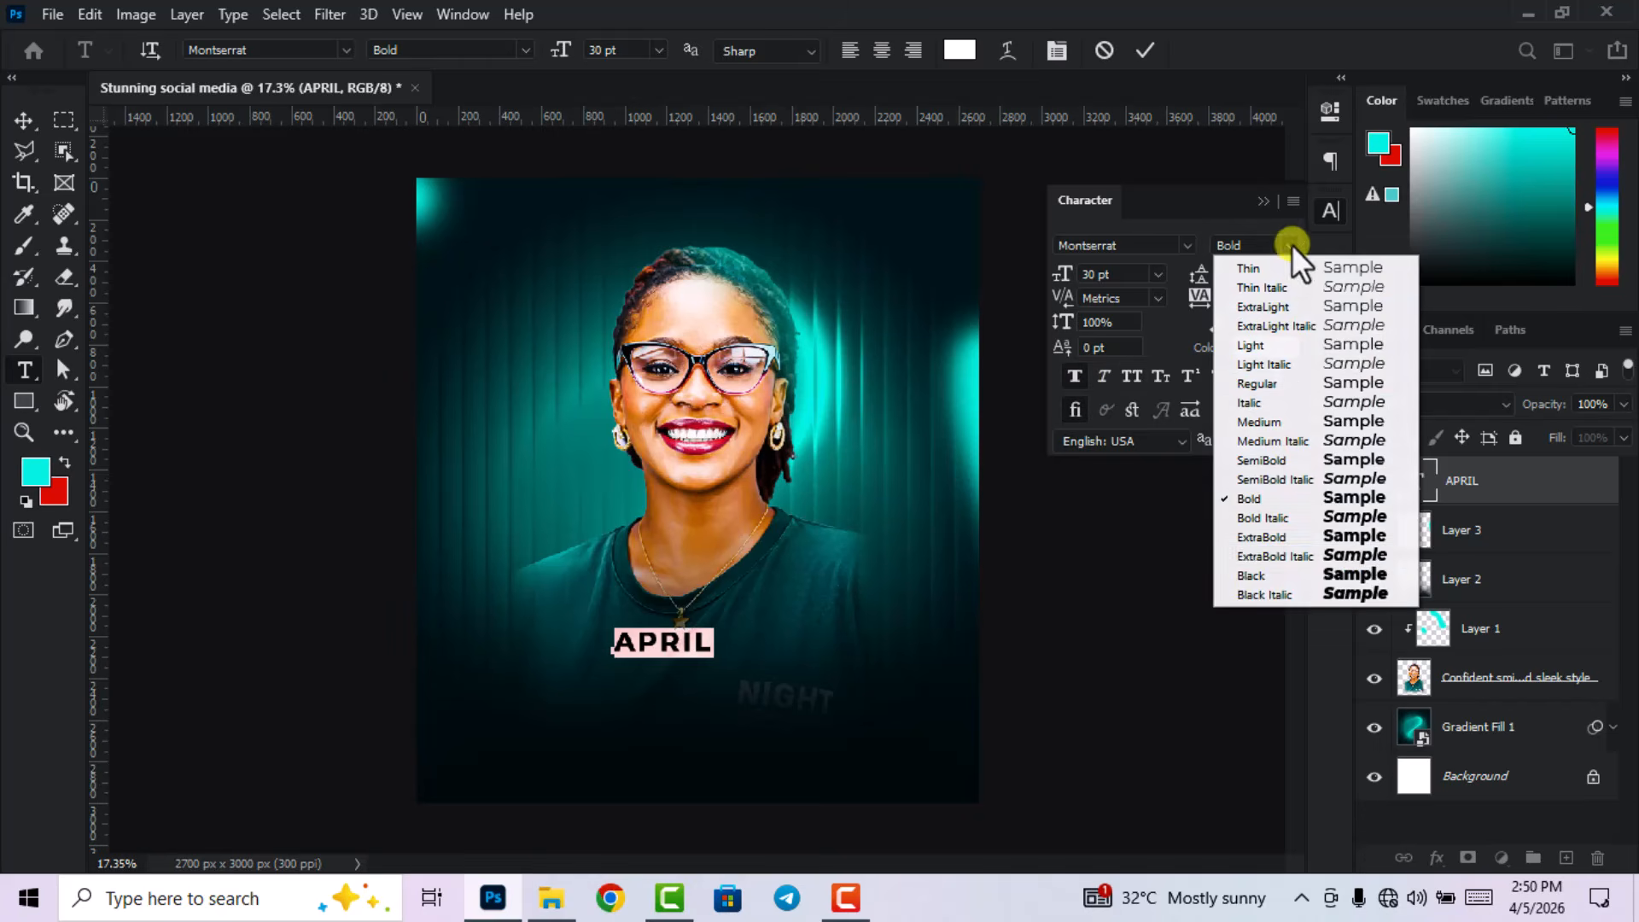
left_click(1287, 575)
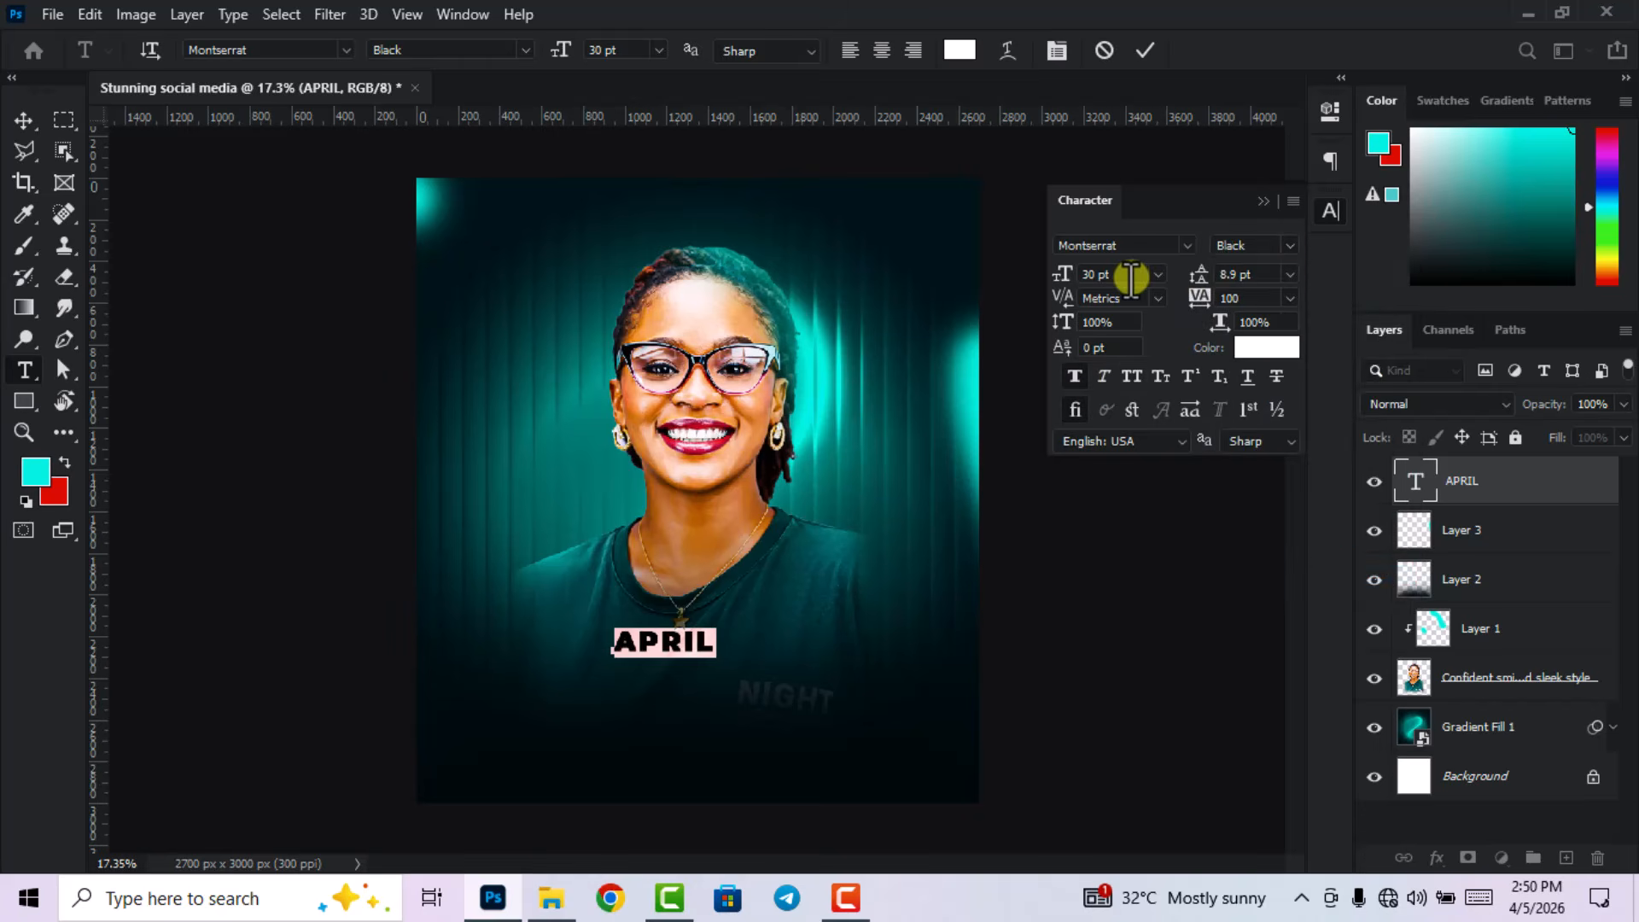
- Increase the APRIL text's font size to 78 pt
left_click_drag(1130, 278, 1060, 277)
key("Up")
key("Up")
key("Up")
key("Up")
key("Up")
key("Up")
key("Up")
key("Up")
key("Up")
key("Up")
key("Up")
key("Up")
key("Up")
key("Up")
key("Up")
key("Up")
key("Up")
key("Up")
key("Up")
key("Up")
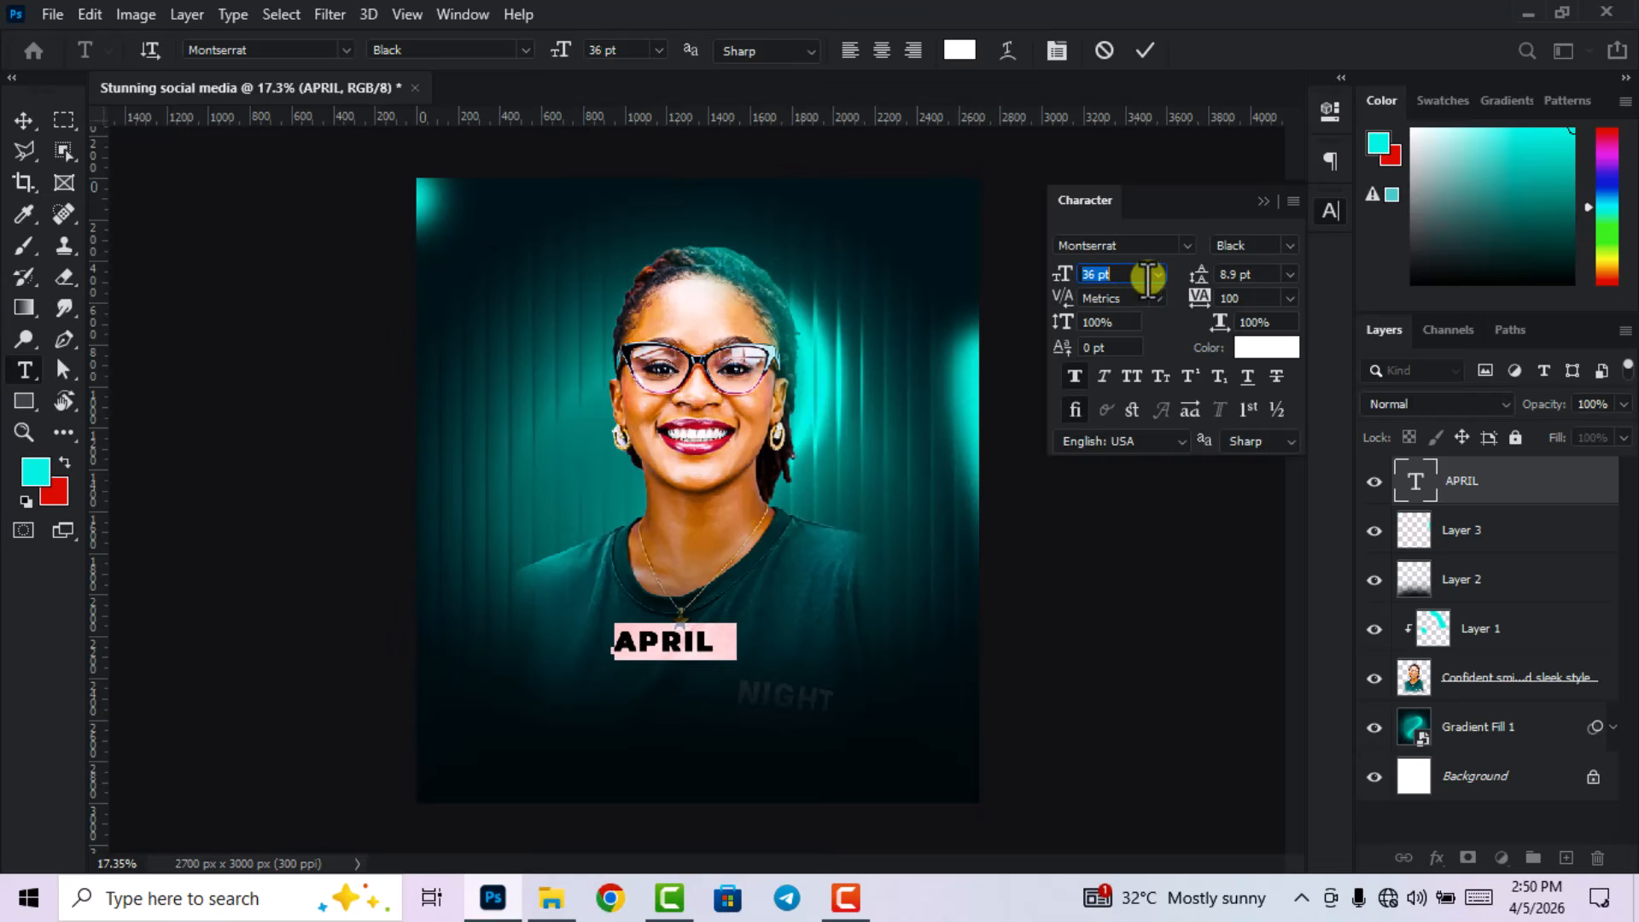
key("Up")
key("Up")
key("Up")
key("Up")
key("Up")
key("Up")
key("Up")
key("Up")
key("Up")
key("Up")
key("Up")
key("Up")
key("Up")
key("Up")
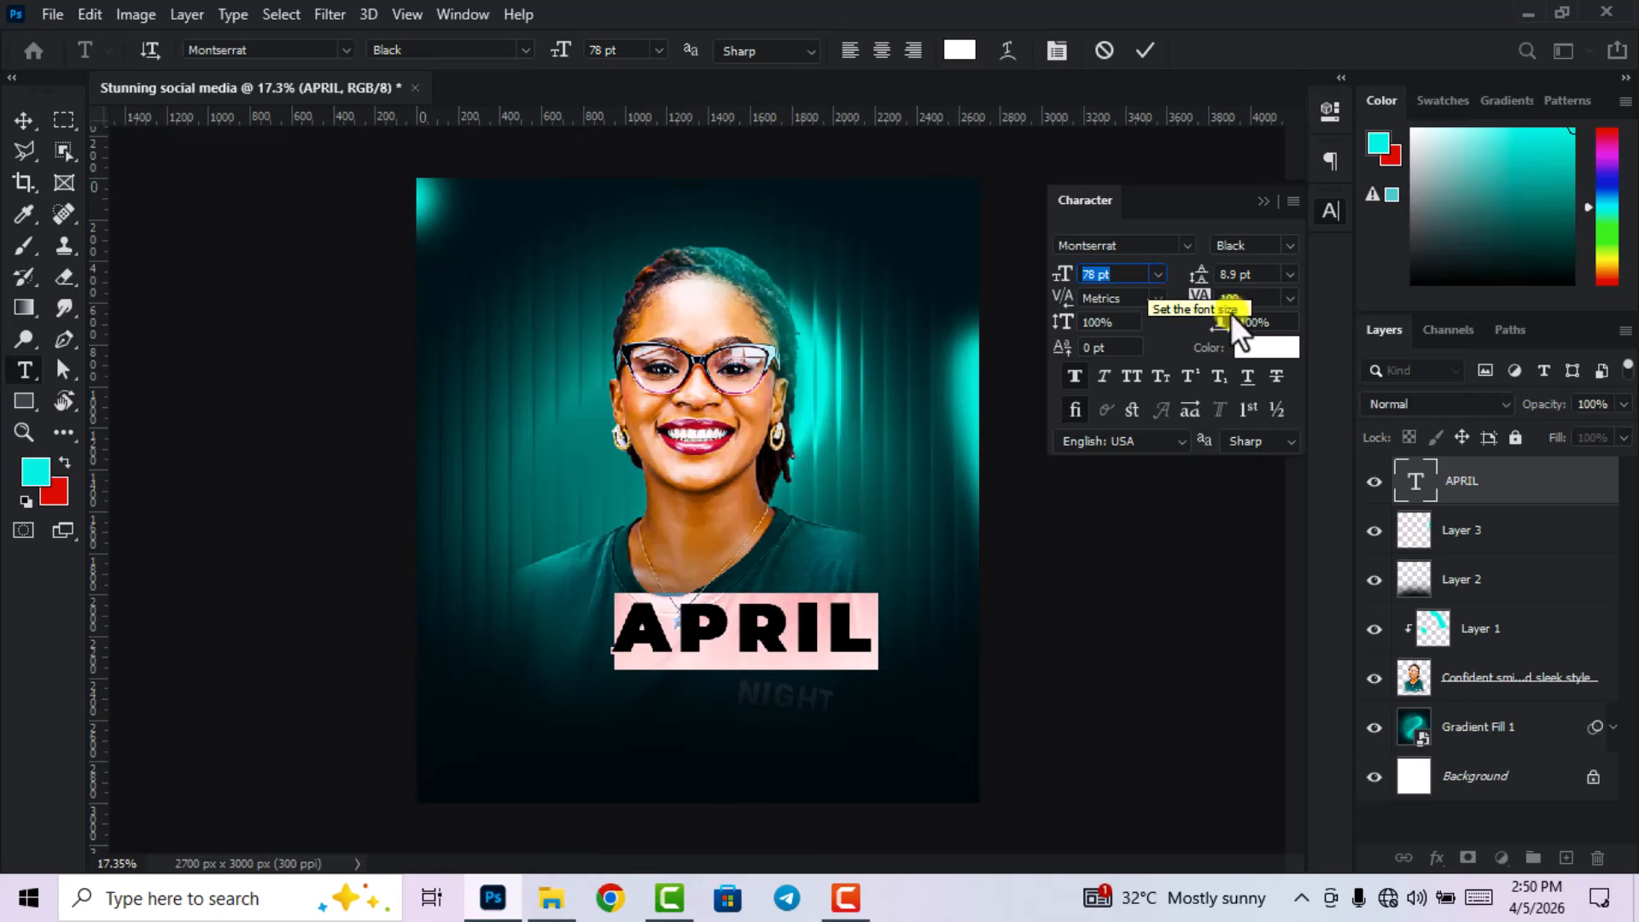
- Tighten the APRIL text's tracking to -60 and commit the text edit
left_click_drag(1257, 302, 1189, 303)
key("Down")
key("Down")
key("Down")
key("Down")
key("Down")
key("Down")
key("Down")
key("Down")
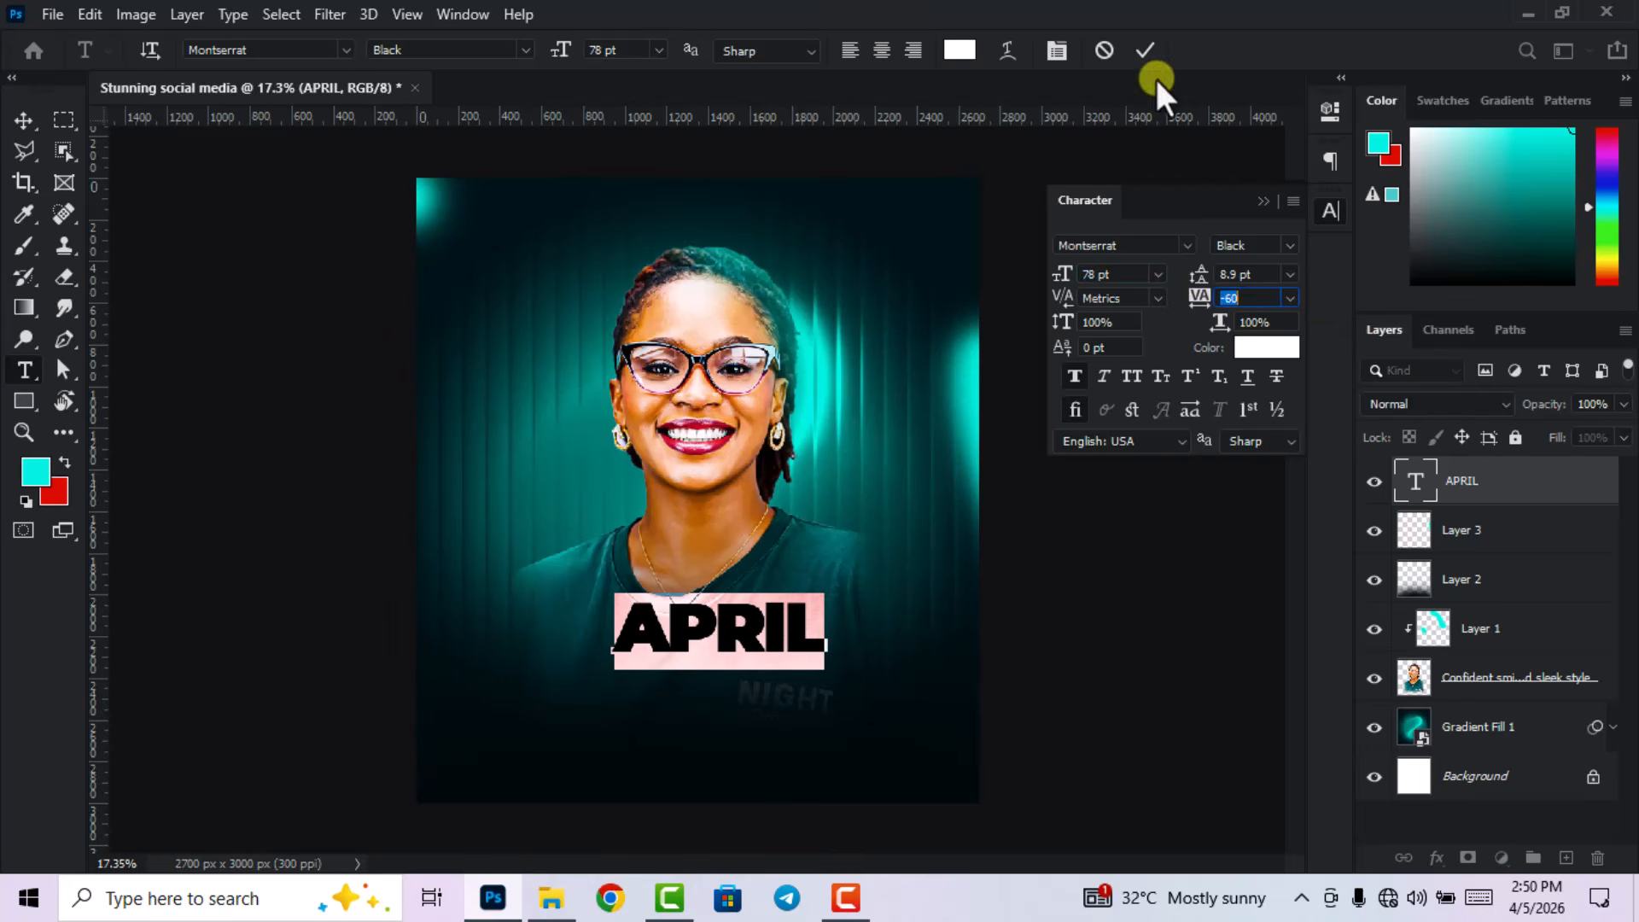
left_click(1145, 50)
left_click(1331, 211)
- Scale the APRIL text up to about 114% and center it in the dark area below the necklace
key("v")
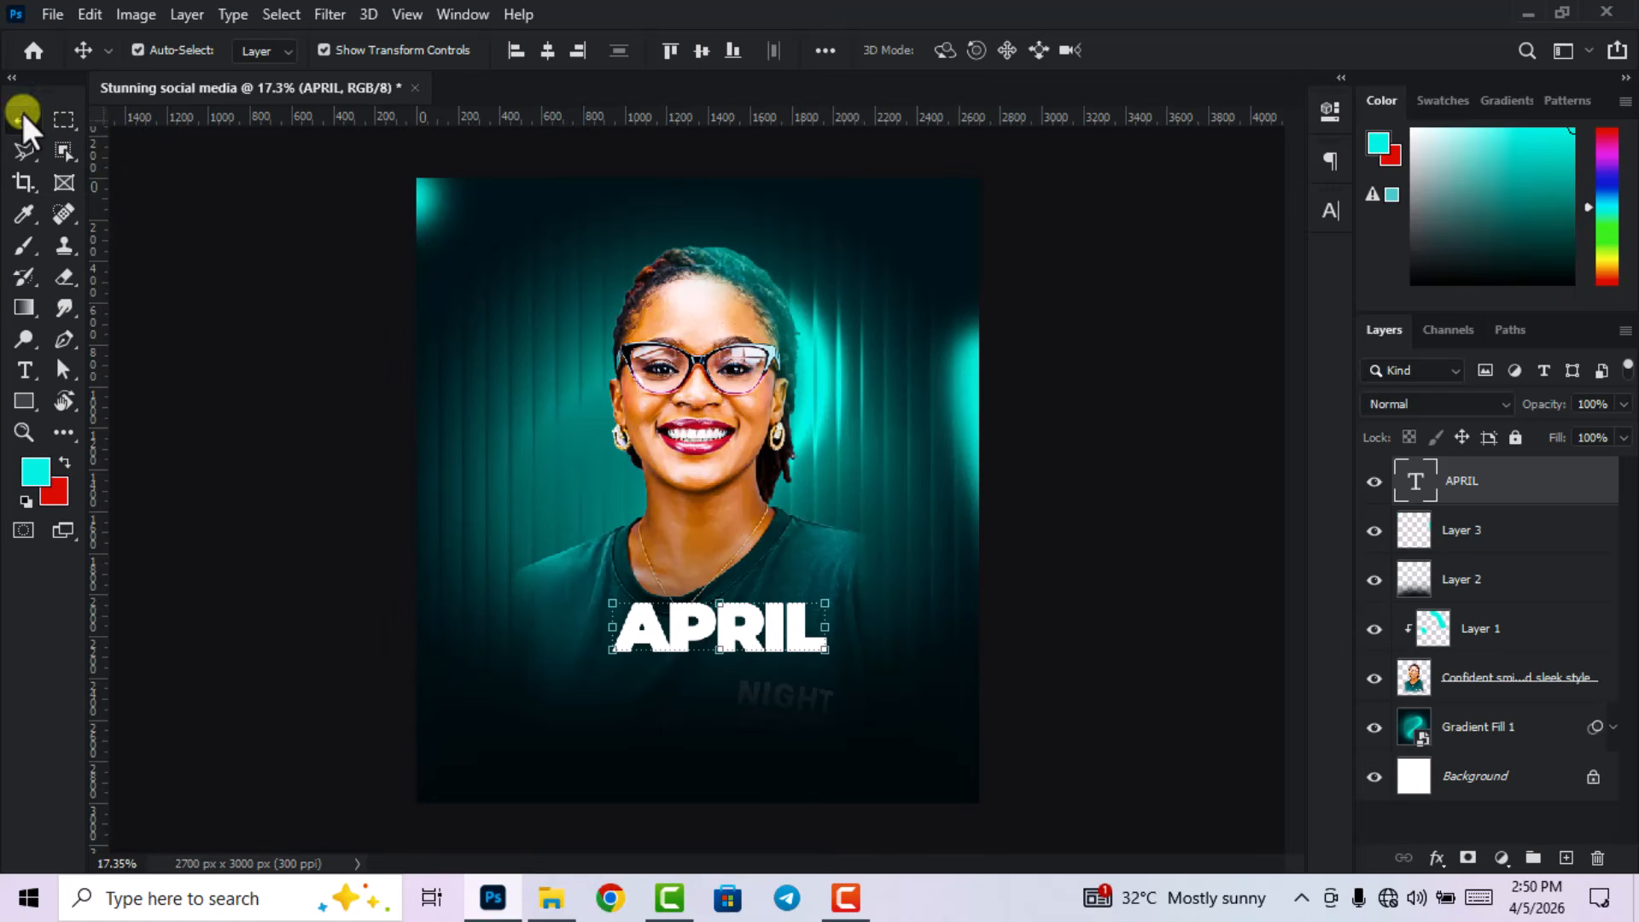
left_click_drag(742, 633, 696, 690)
left_click(1188, 49)
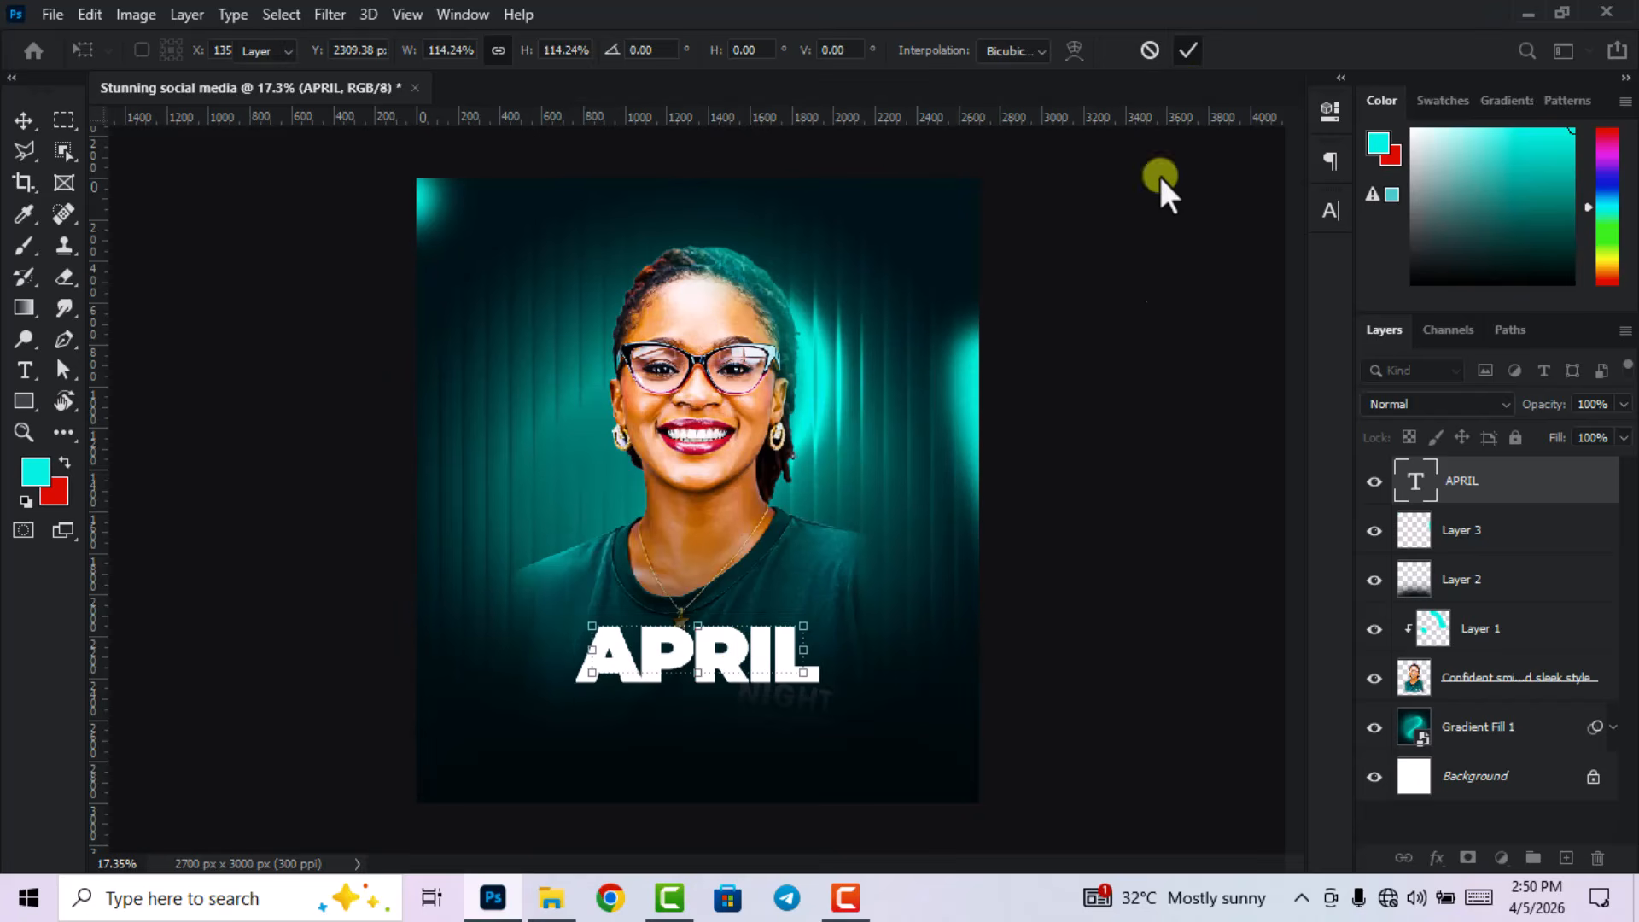
left_click(983, 446)
left_click(695, 661)
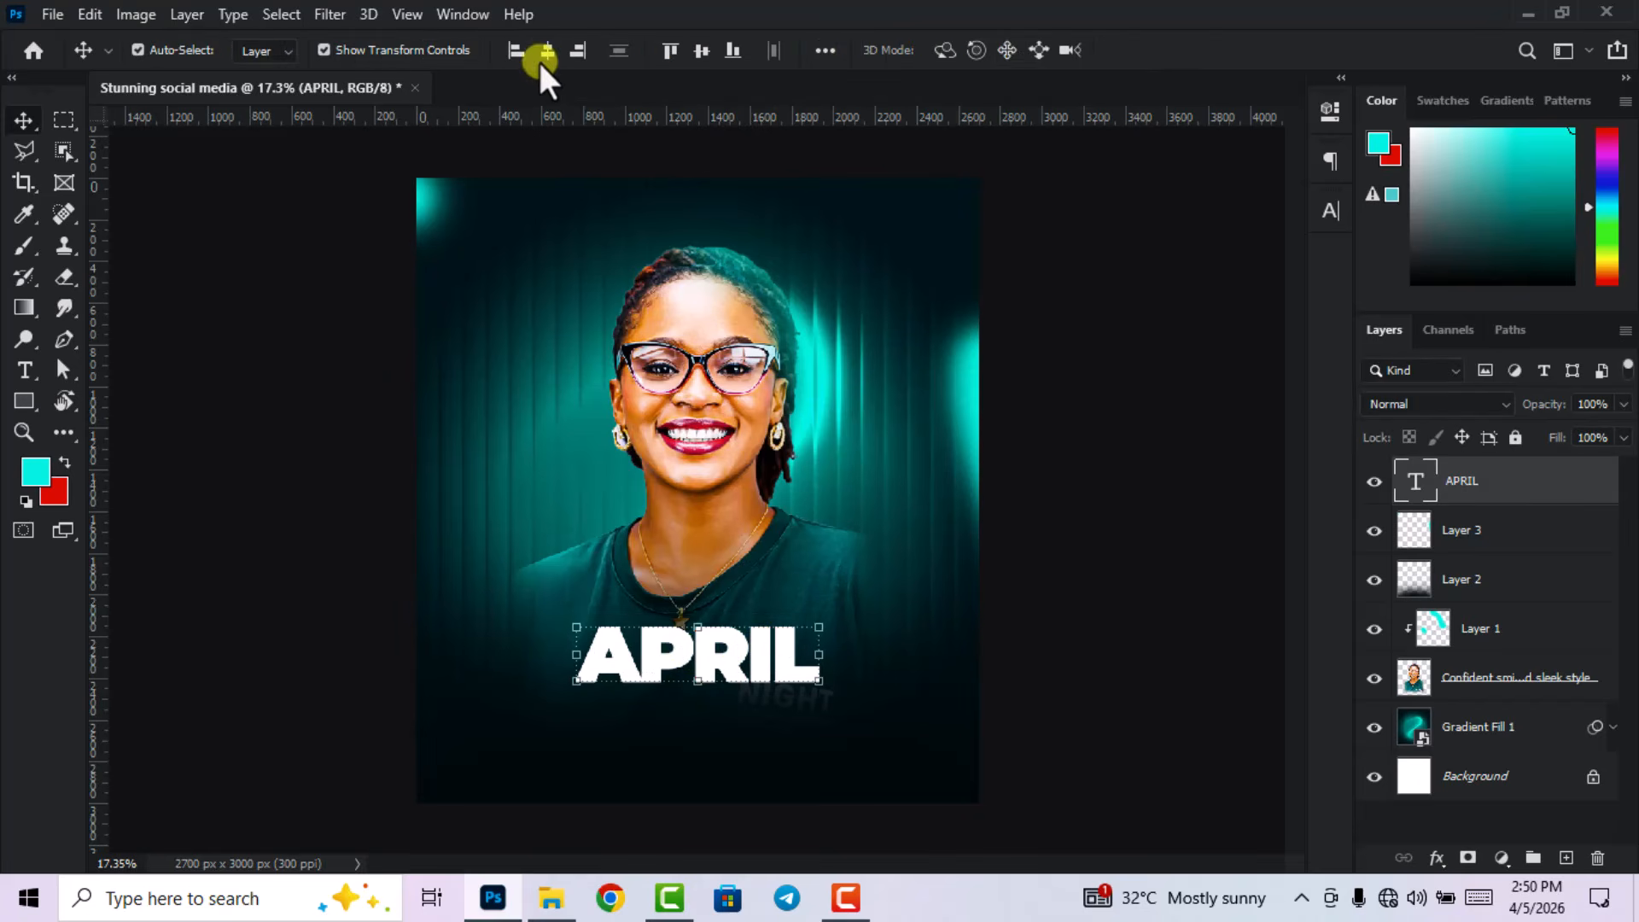
left_click_drag(713, 658, 717, 701)
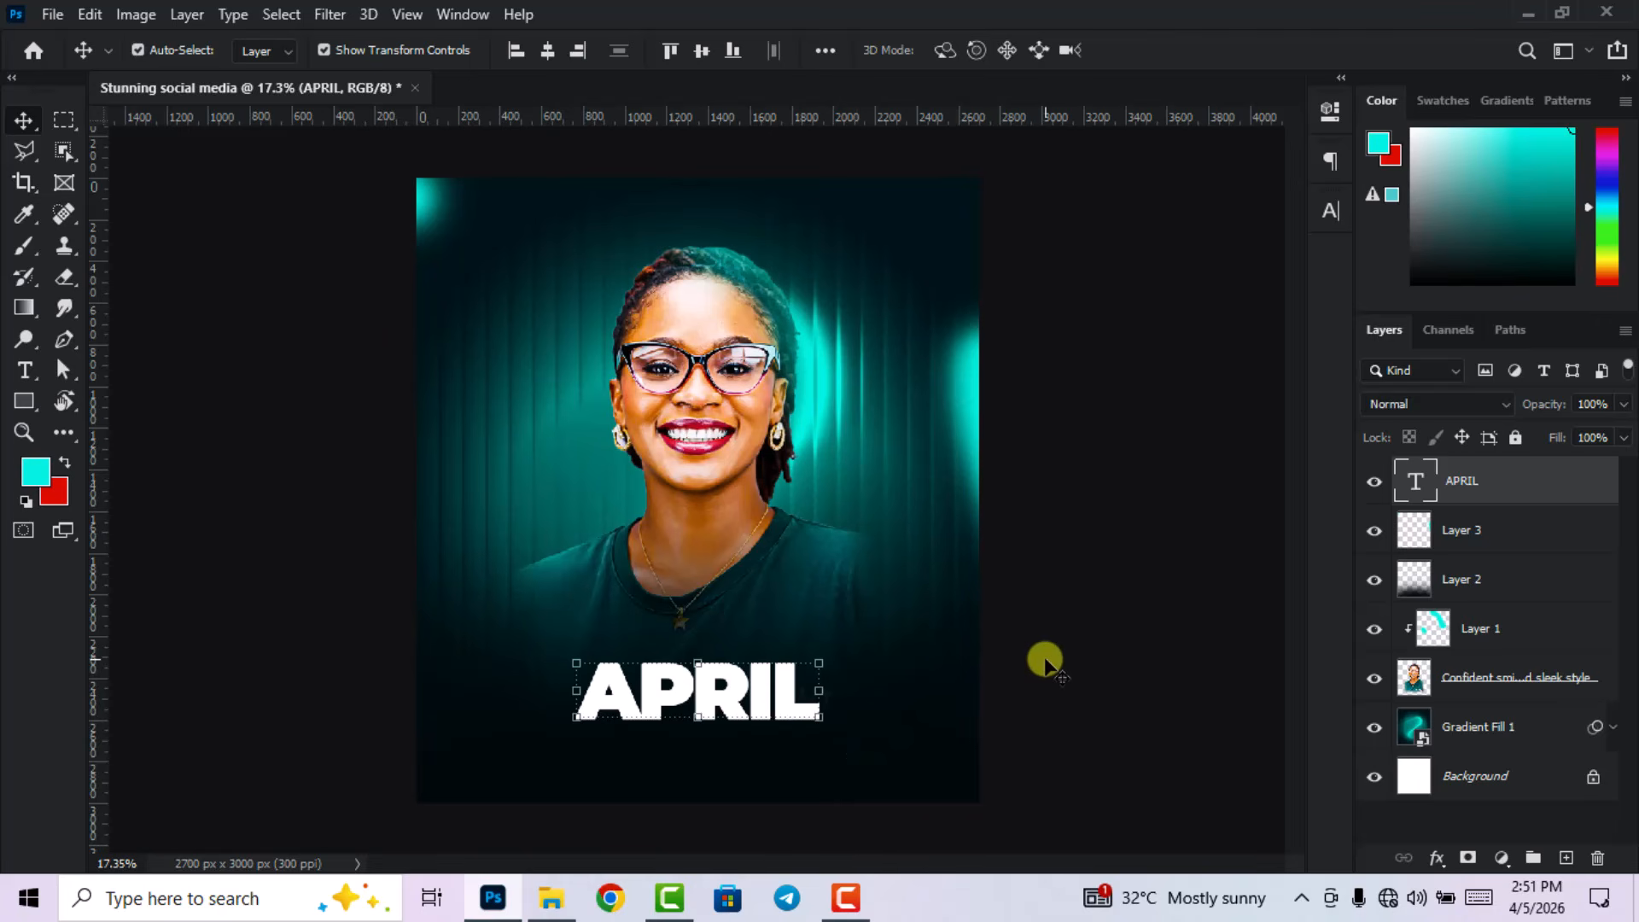
- Rasterize the APRIL text and outline a thin diagonal wedge from the A's foot to the top of the I with the Polygonal Lasso
right_click(1492, 484)
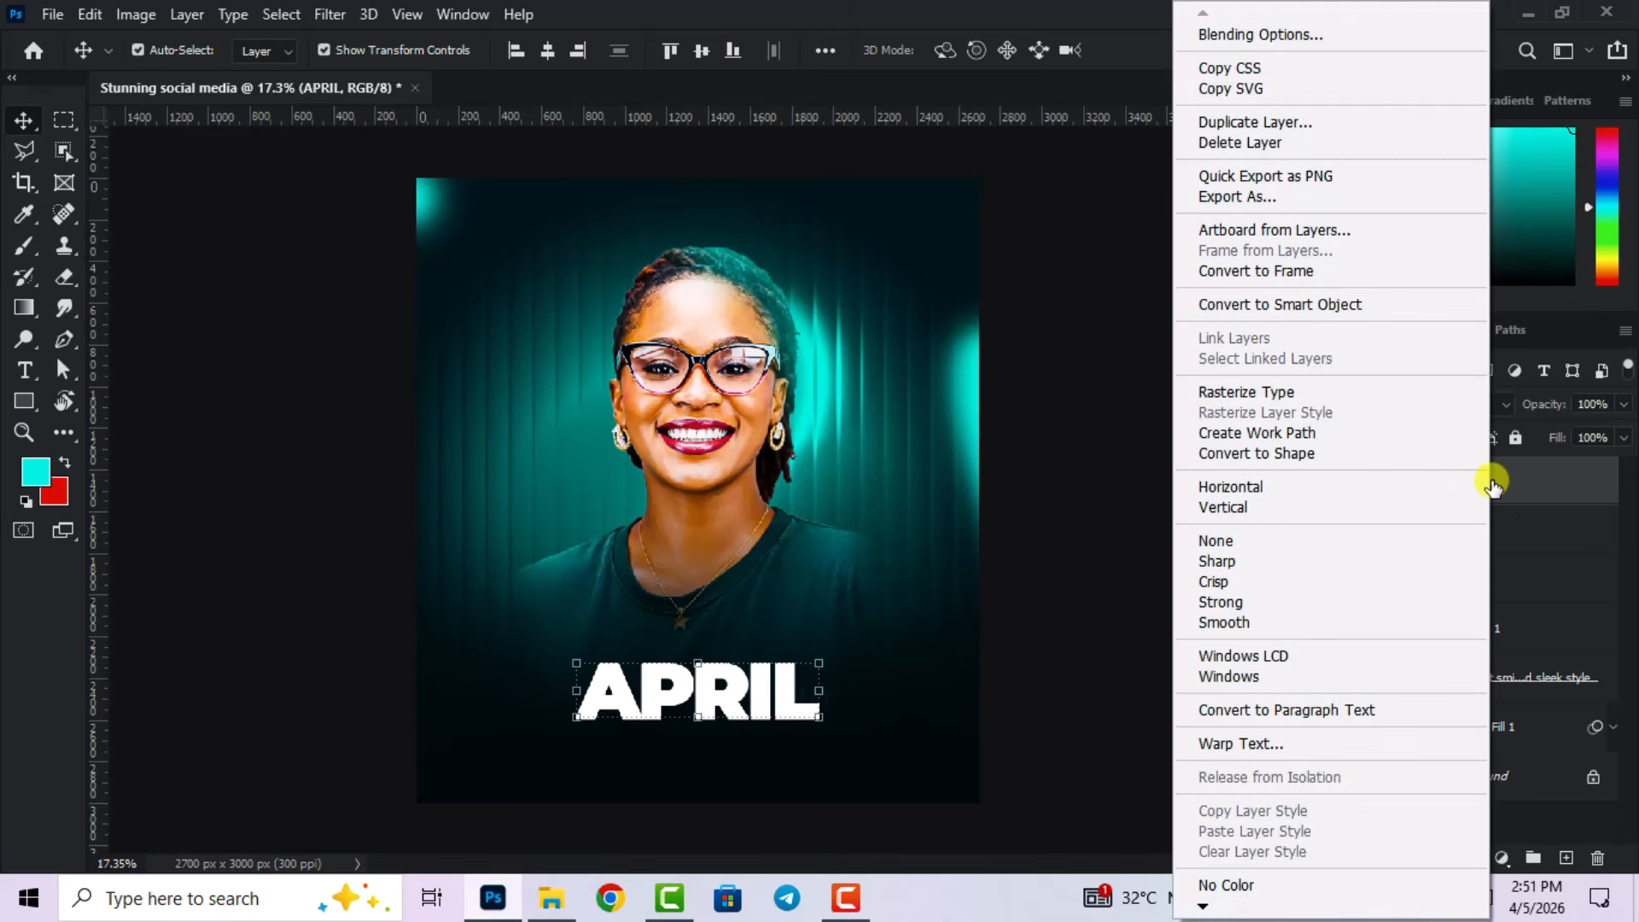
left_click(1267, 395)
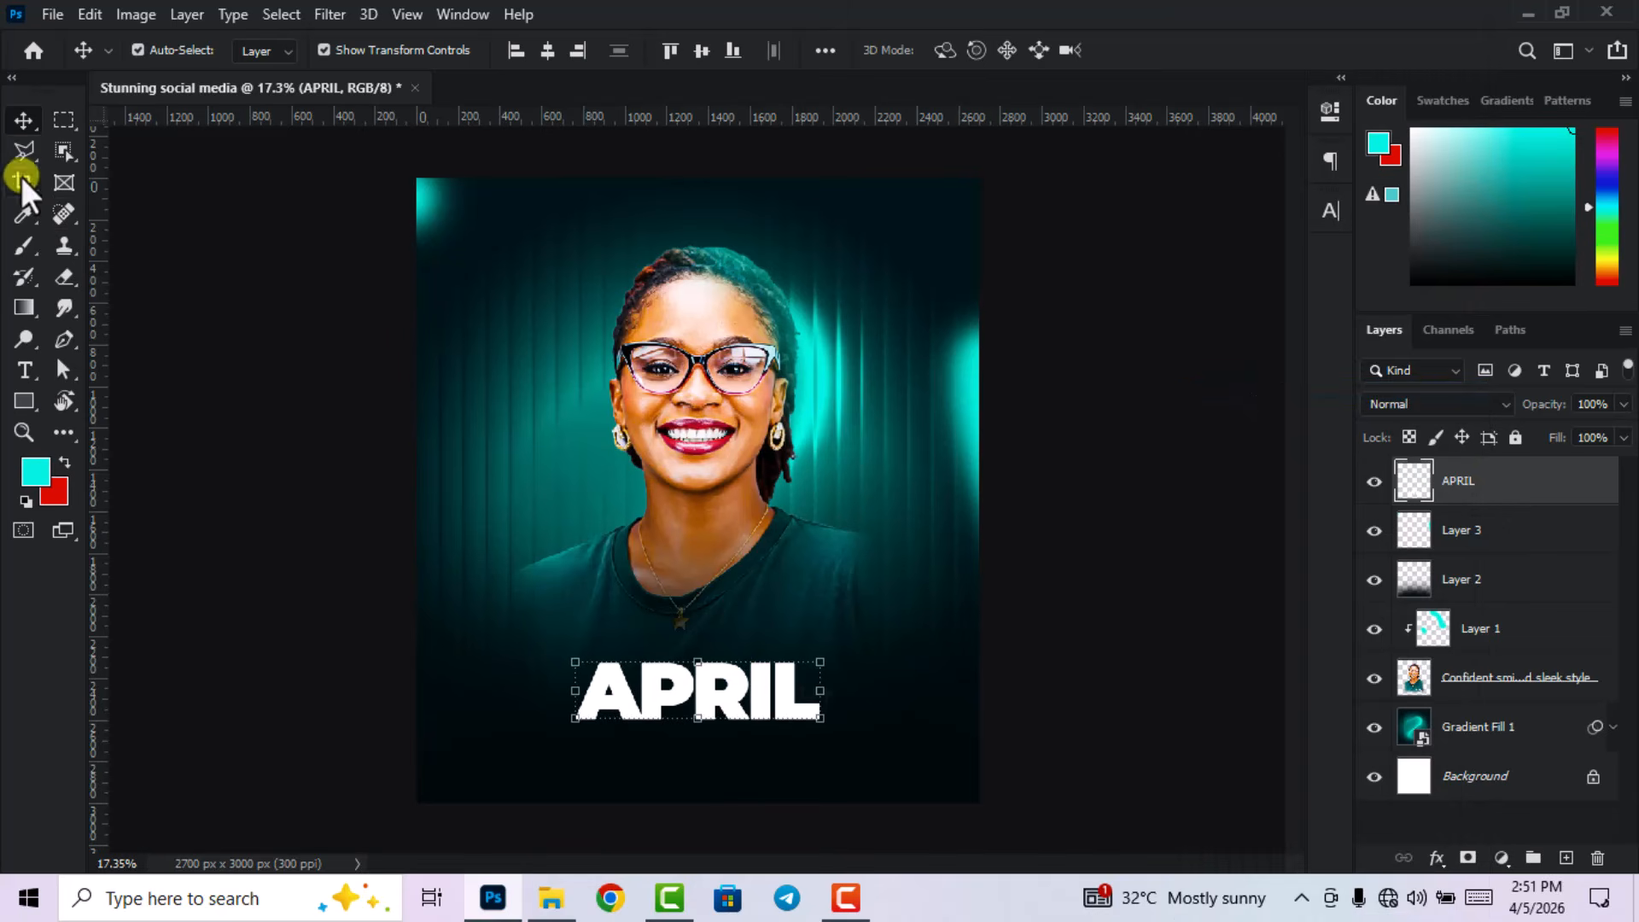
left_click(23, 150)
scroll(596, 699, "down", 1)
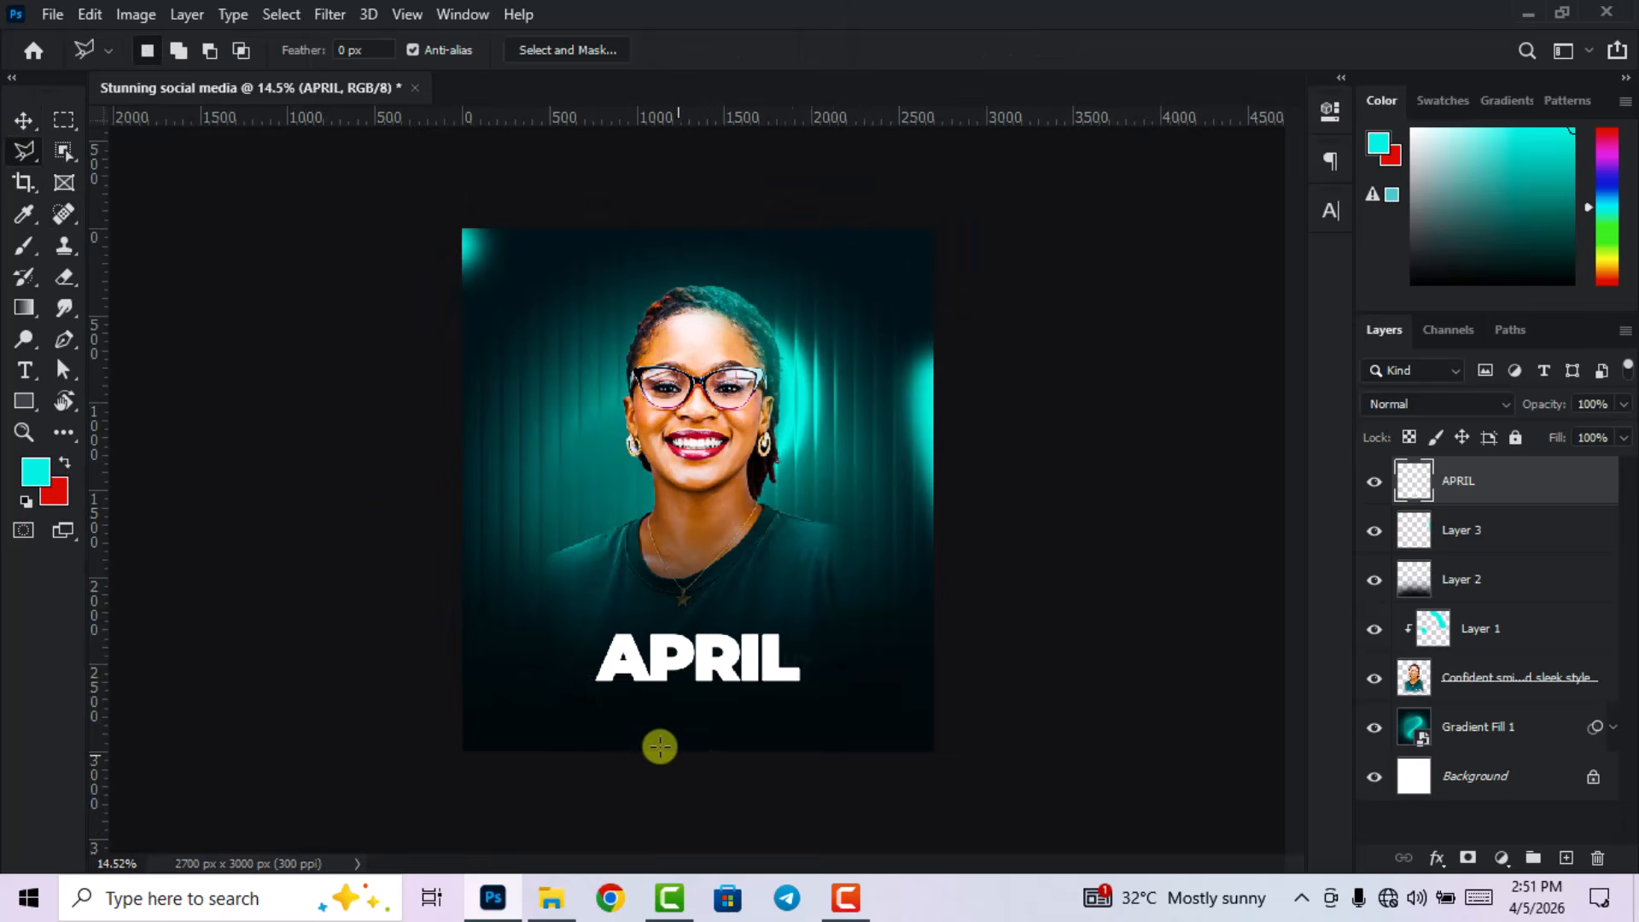
scroll(639, 734, "up", 5)
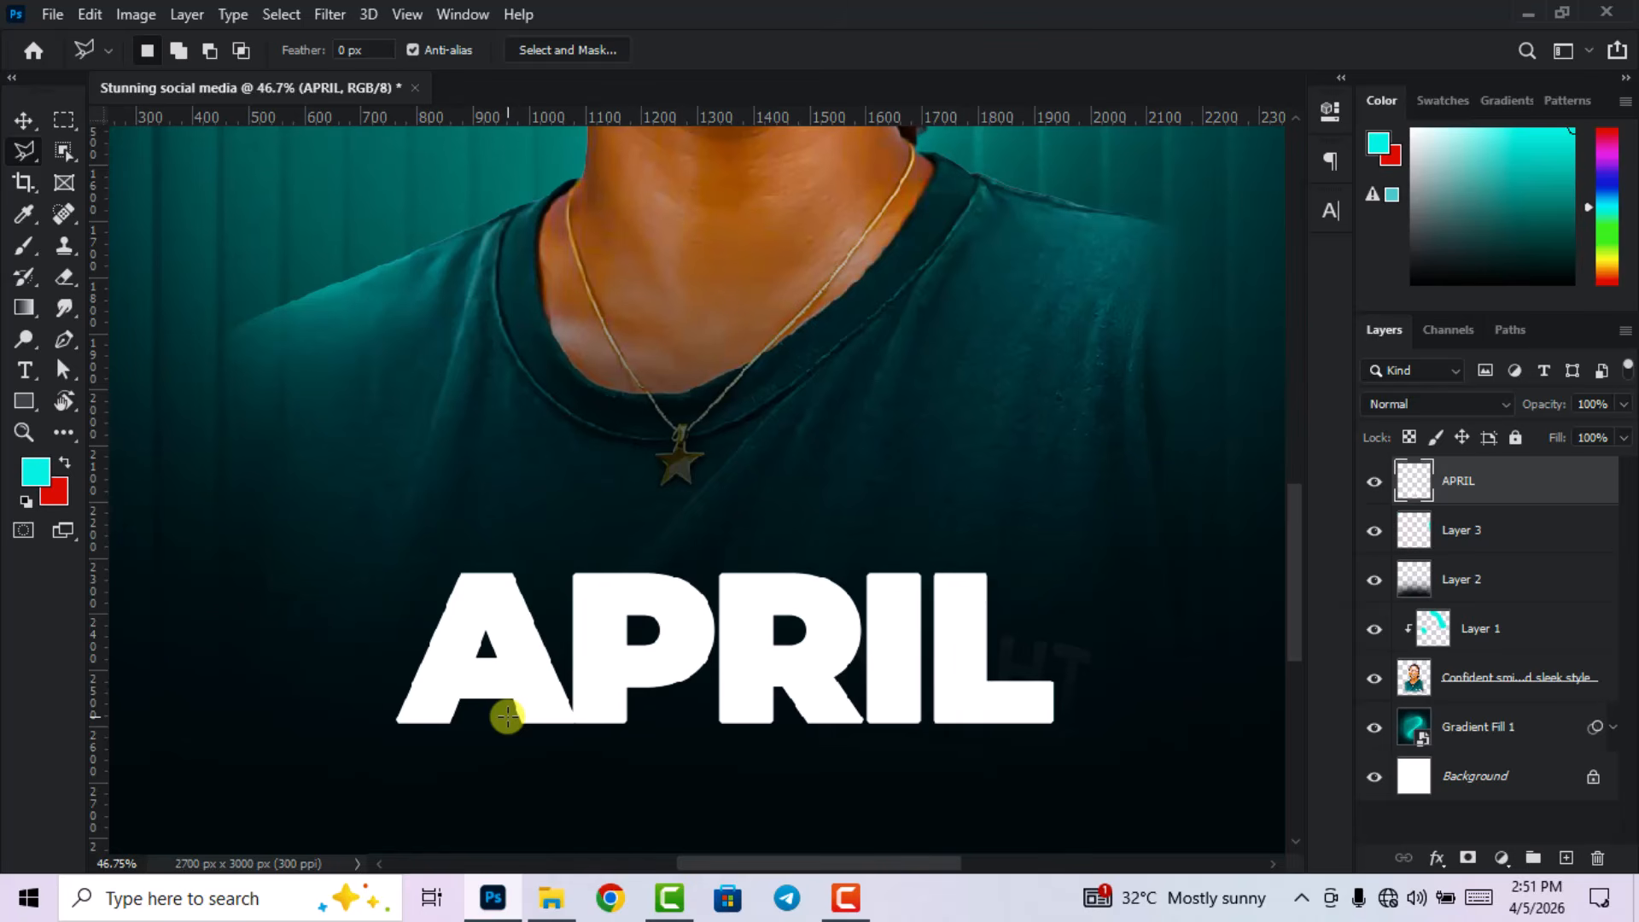
left_click(512, 716)
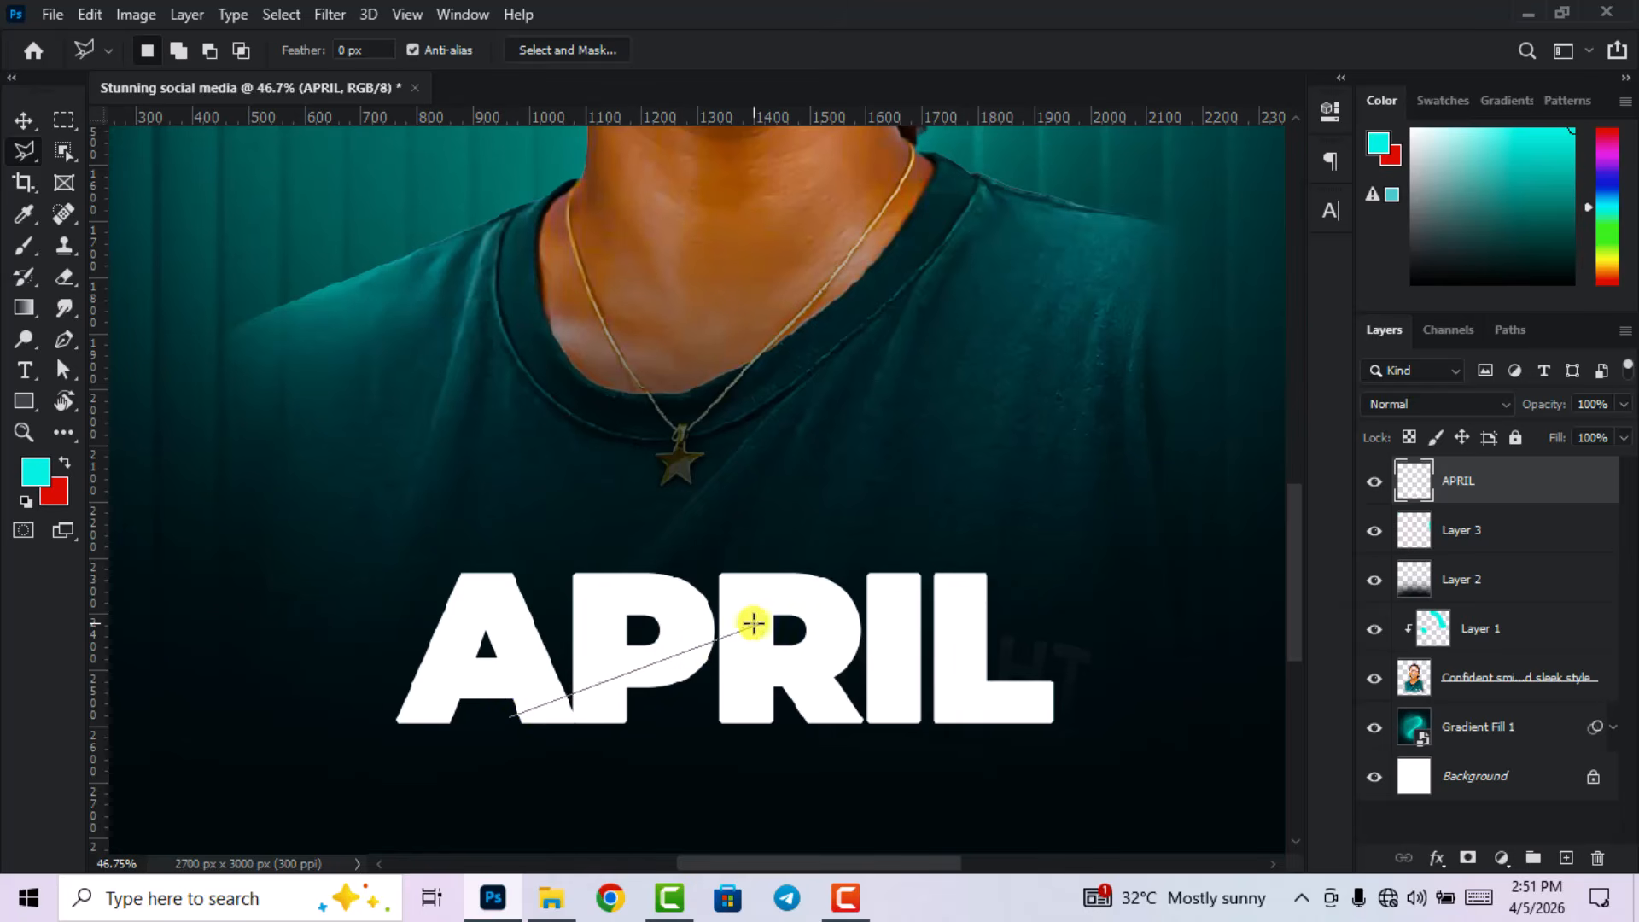
left_click(875, 562)
left_click(890, 592)
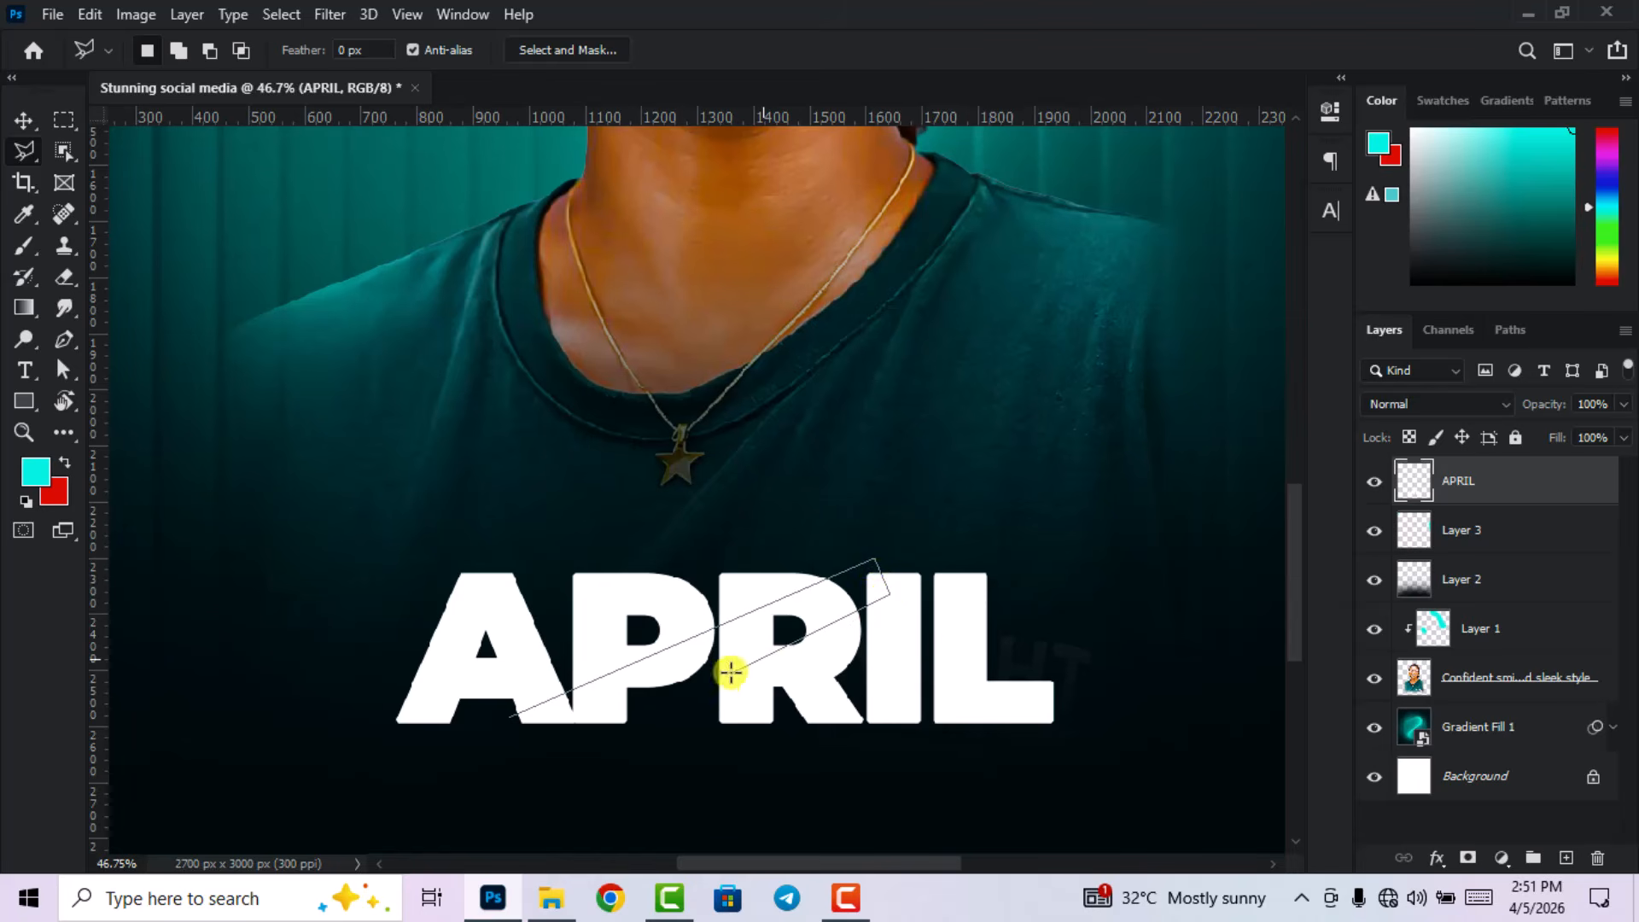
left_click(507, 720)
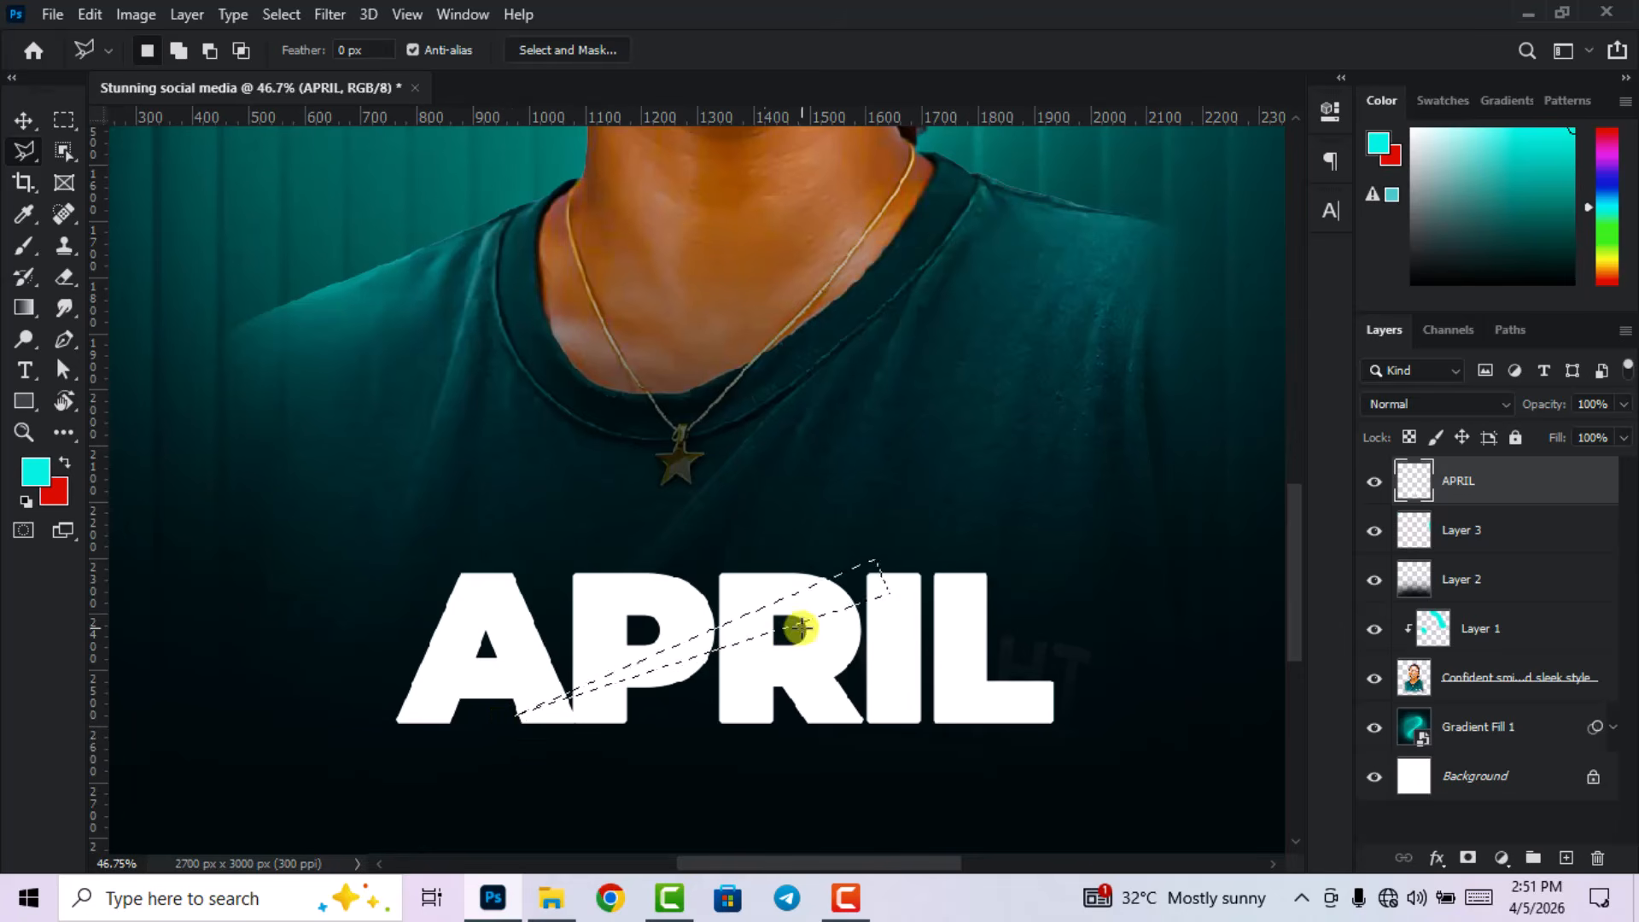
- Cut the selected wedge of the APRIL lettering onto its own layer
right_click(825, 604)
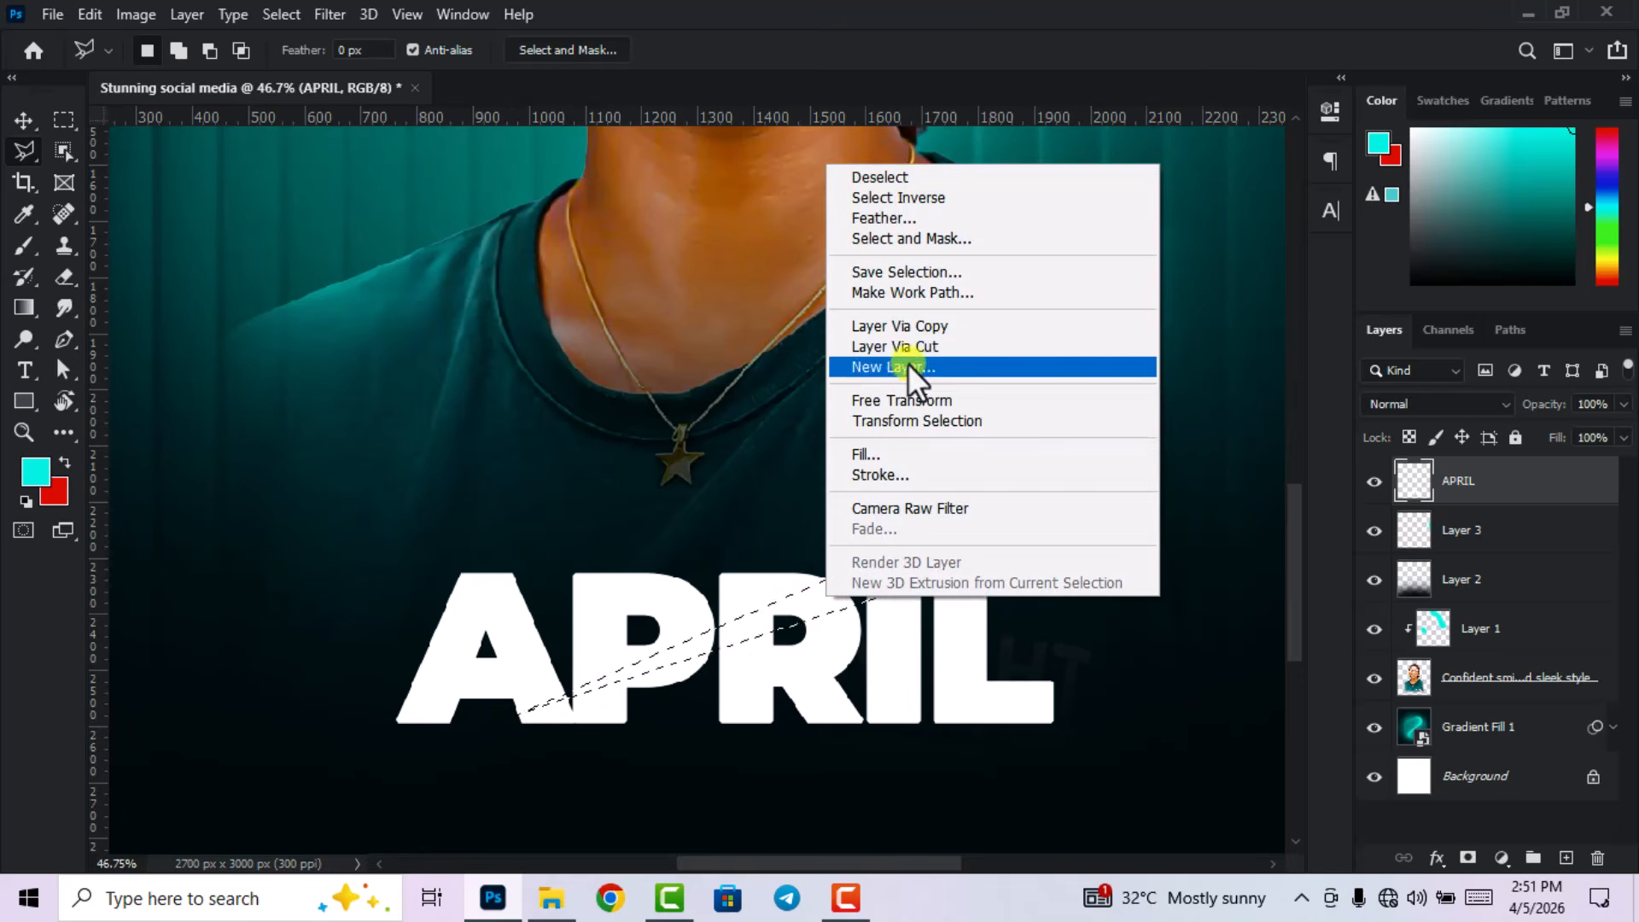
left_click(914, 344)
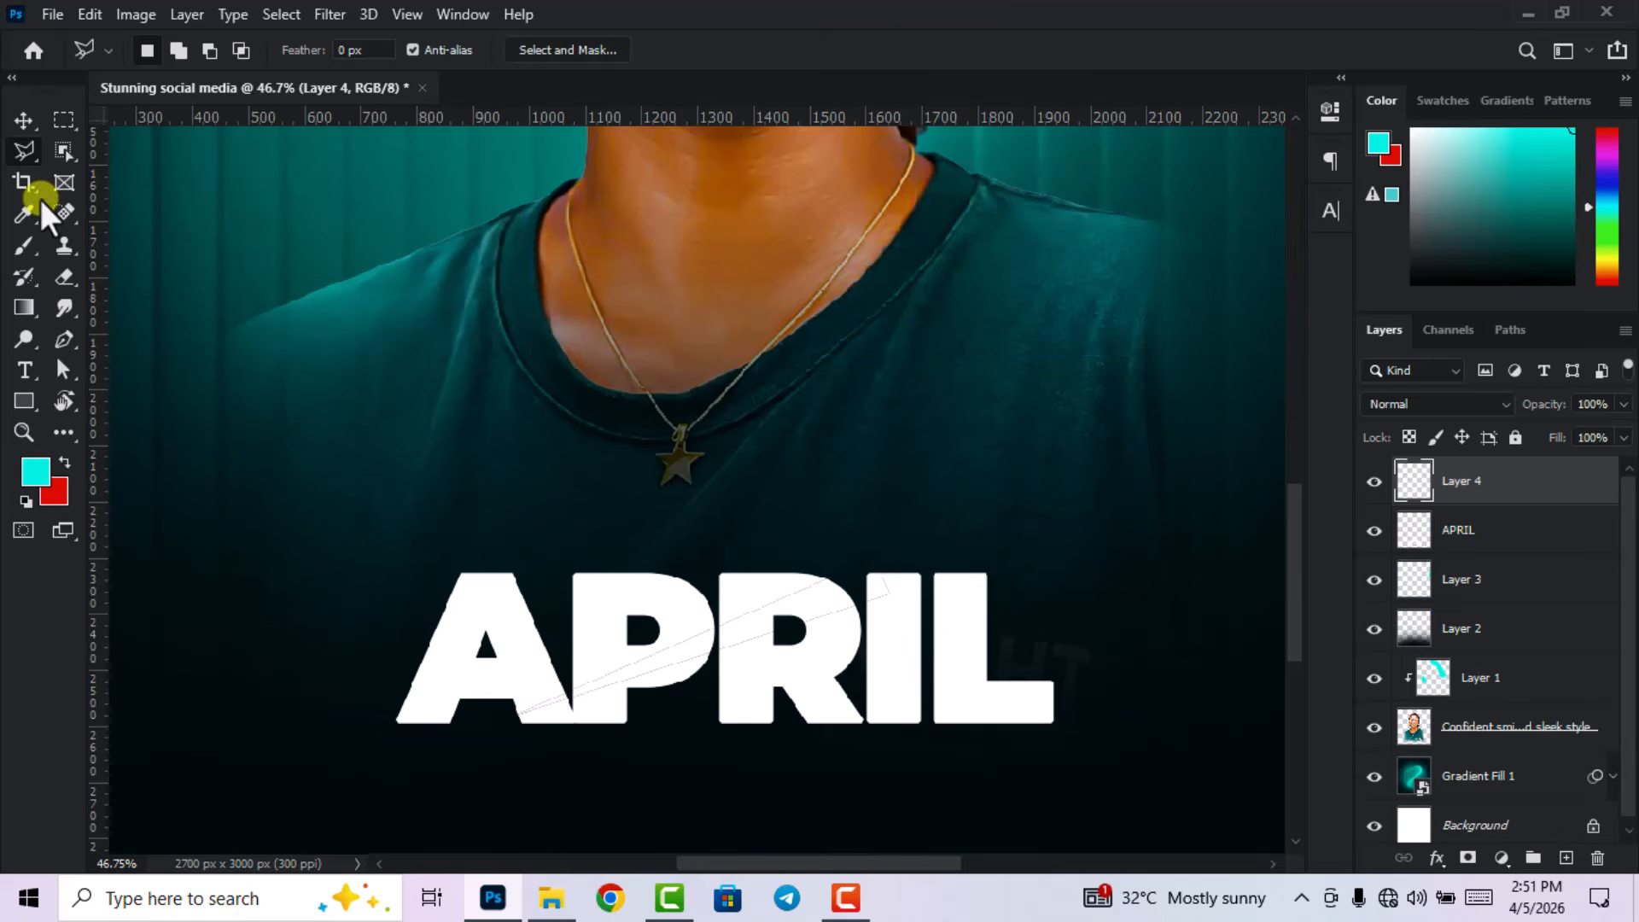
left_click(24, 120)
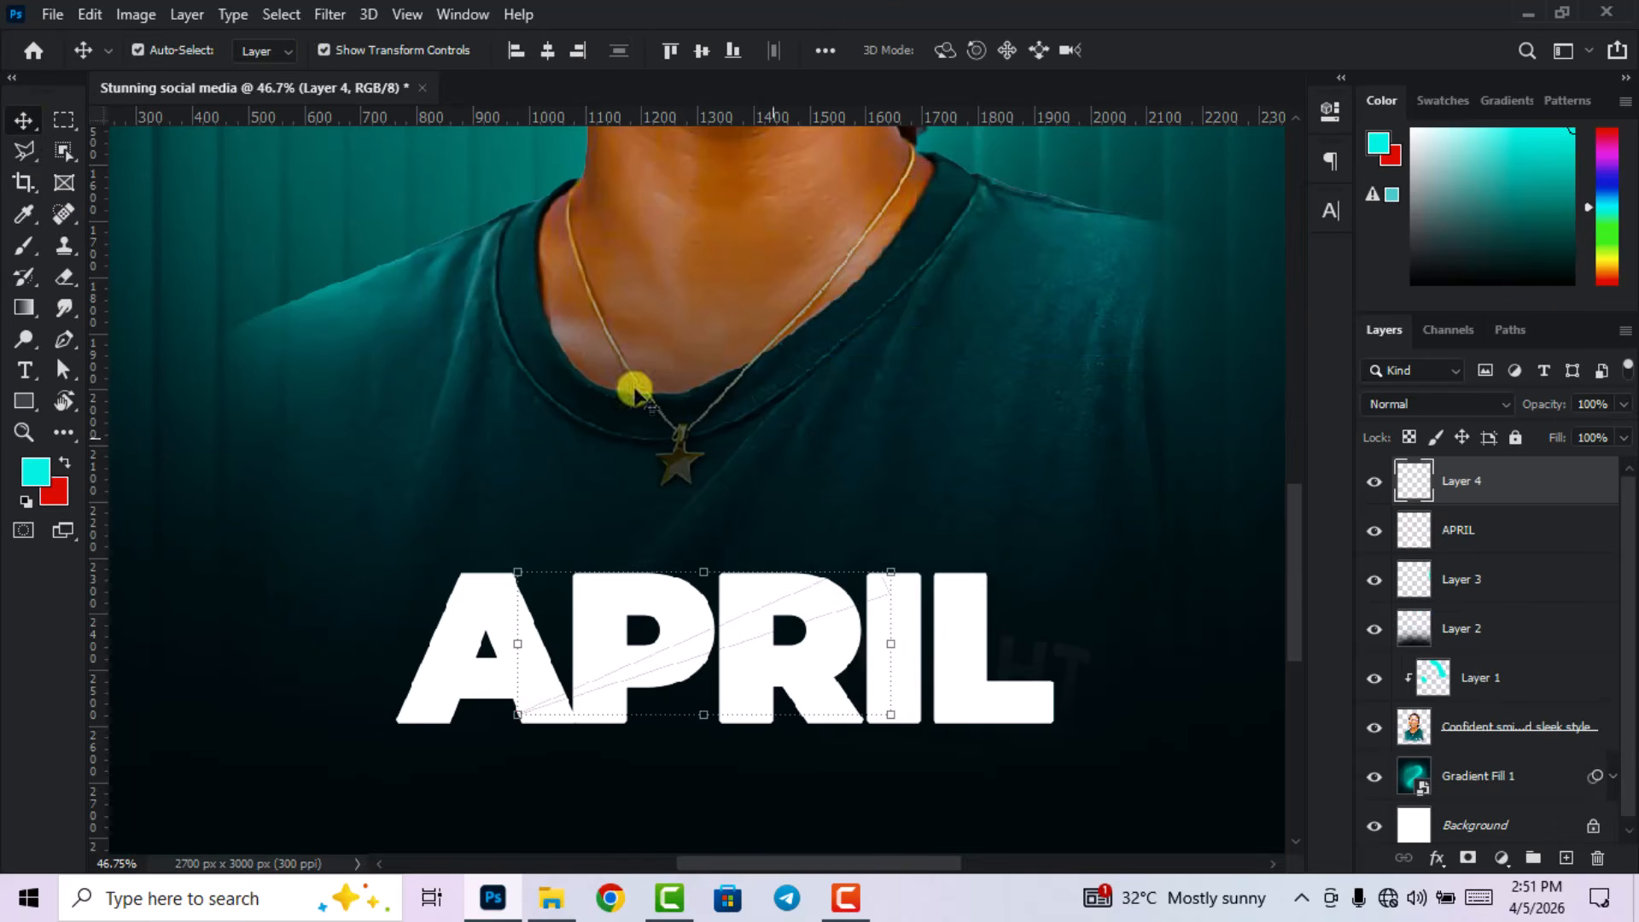
- Apply an orange #ffa200 Color Overlay in Normal mode at 100% opacity to the cut wedge layer
left_click(1436, 858)
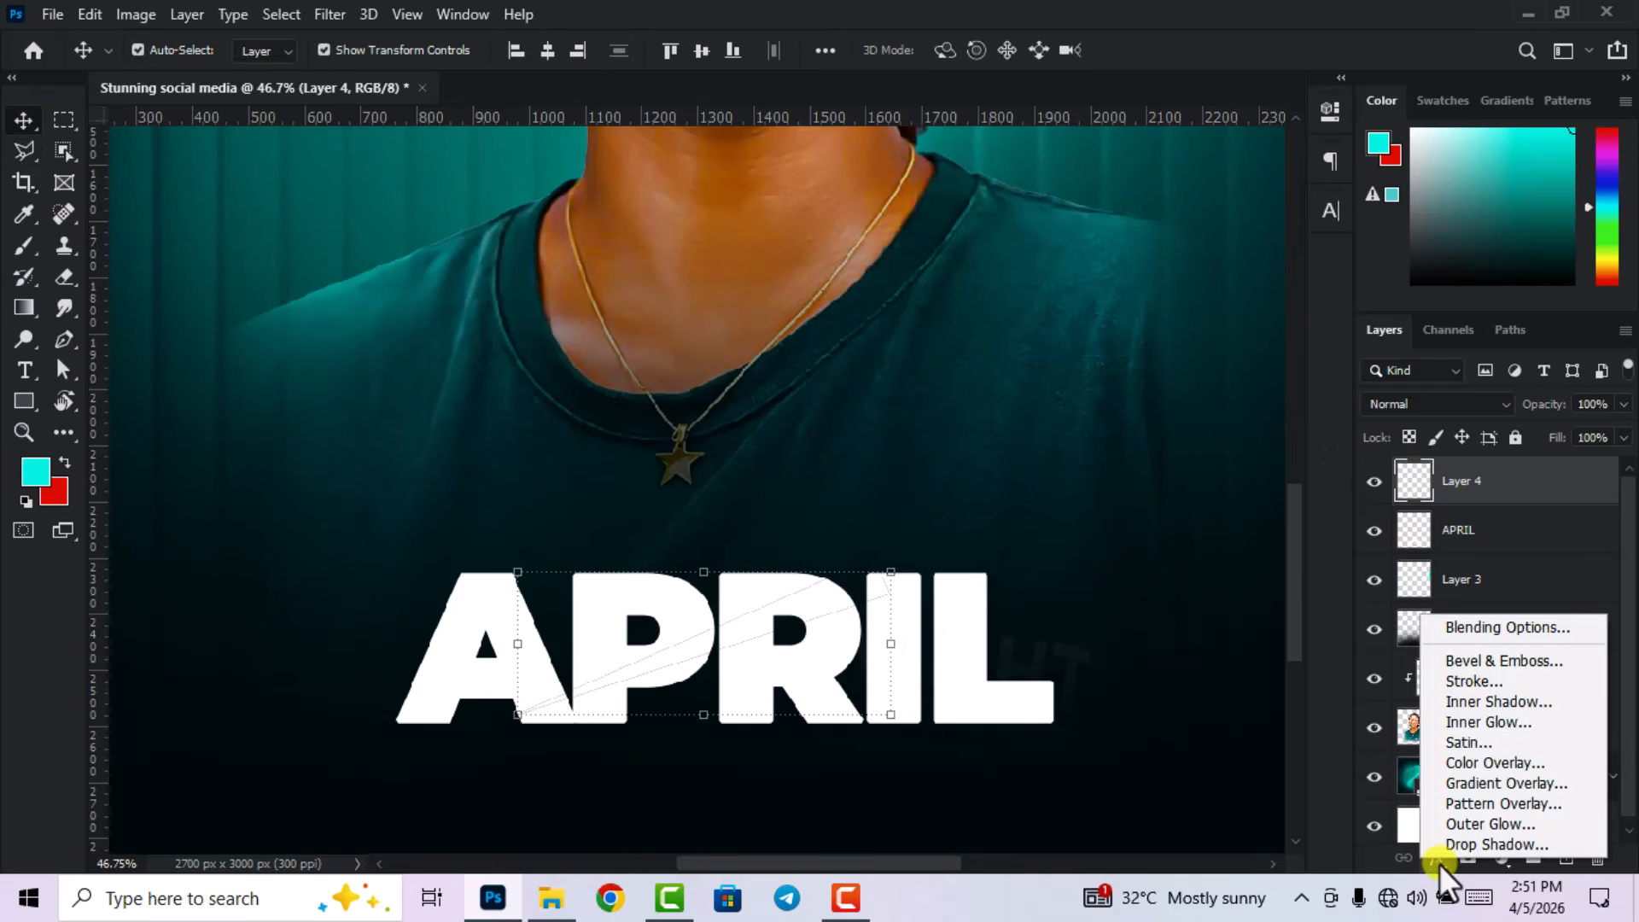
left_click(1448, 633)
left_click_drag(822, 208, 1003, 141)
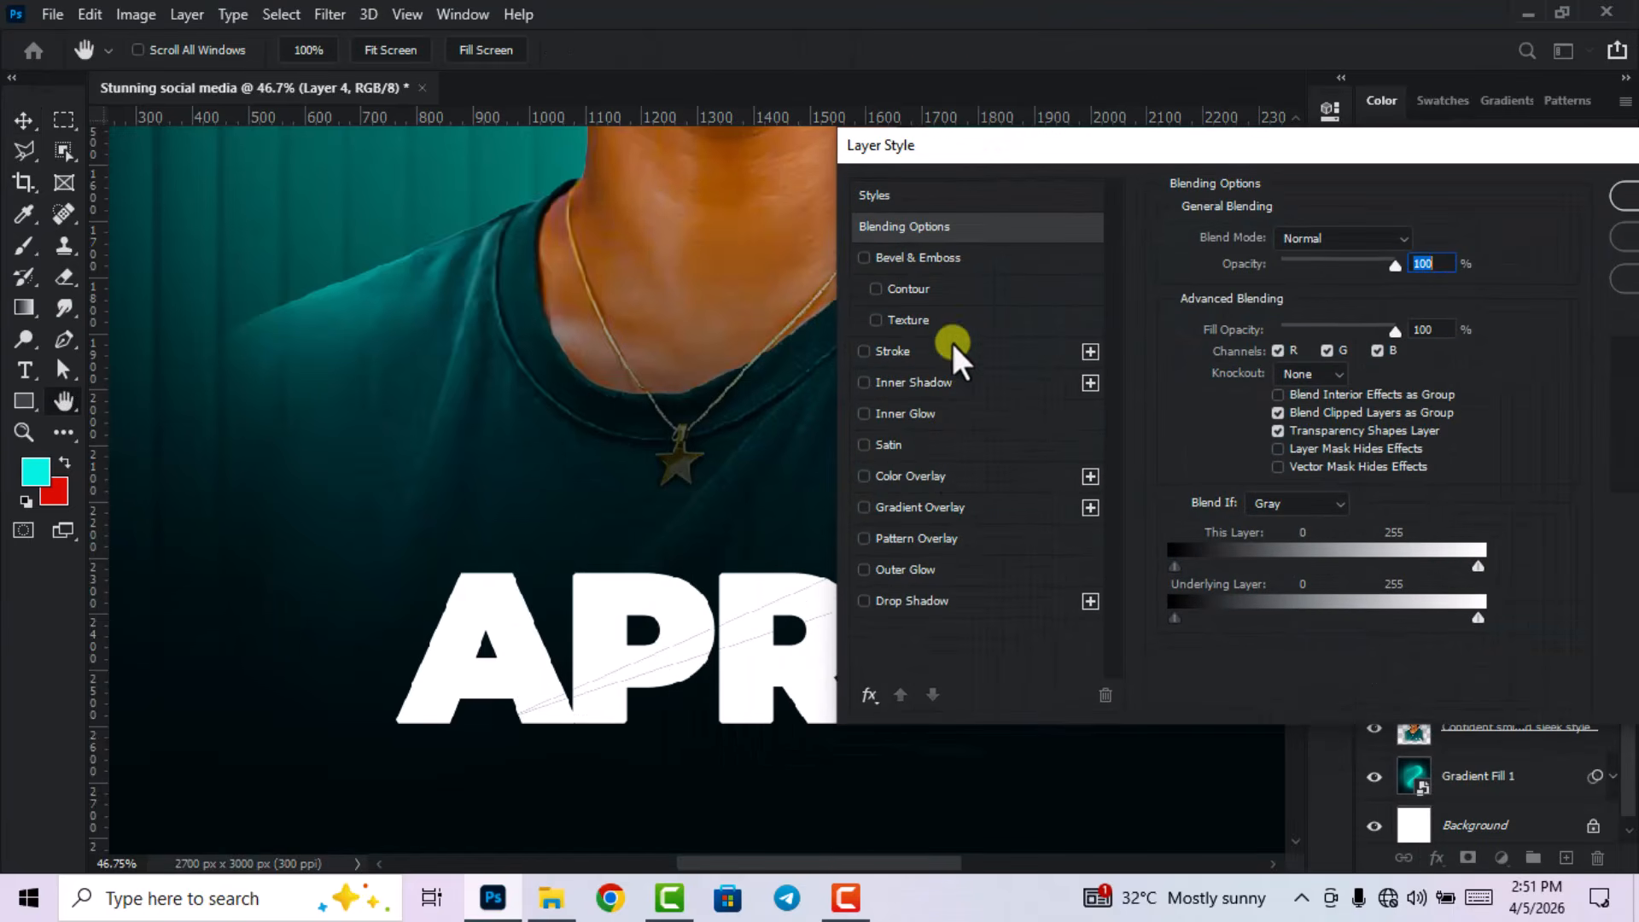
left_click(913, 475)
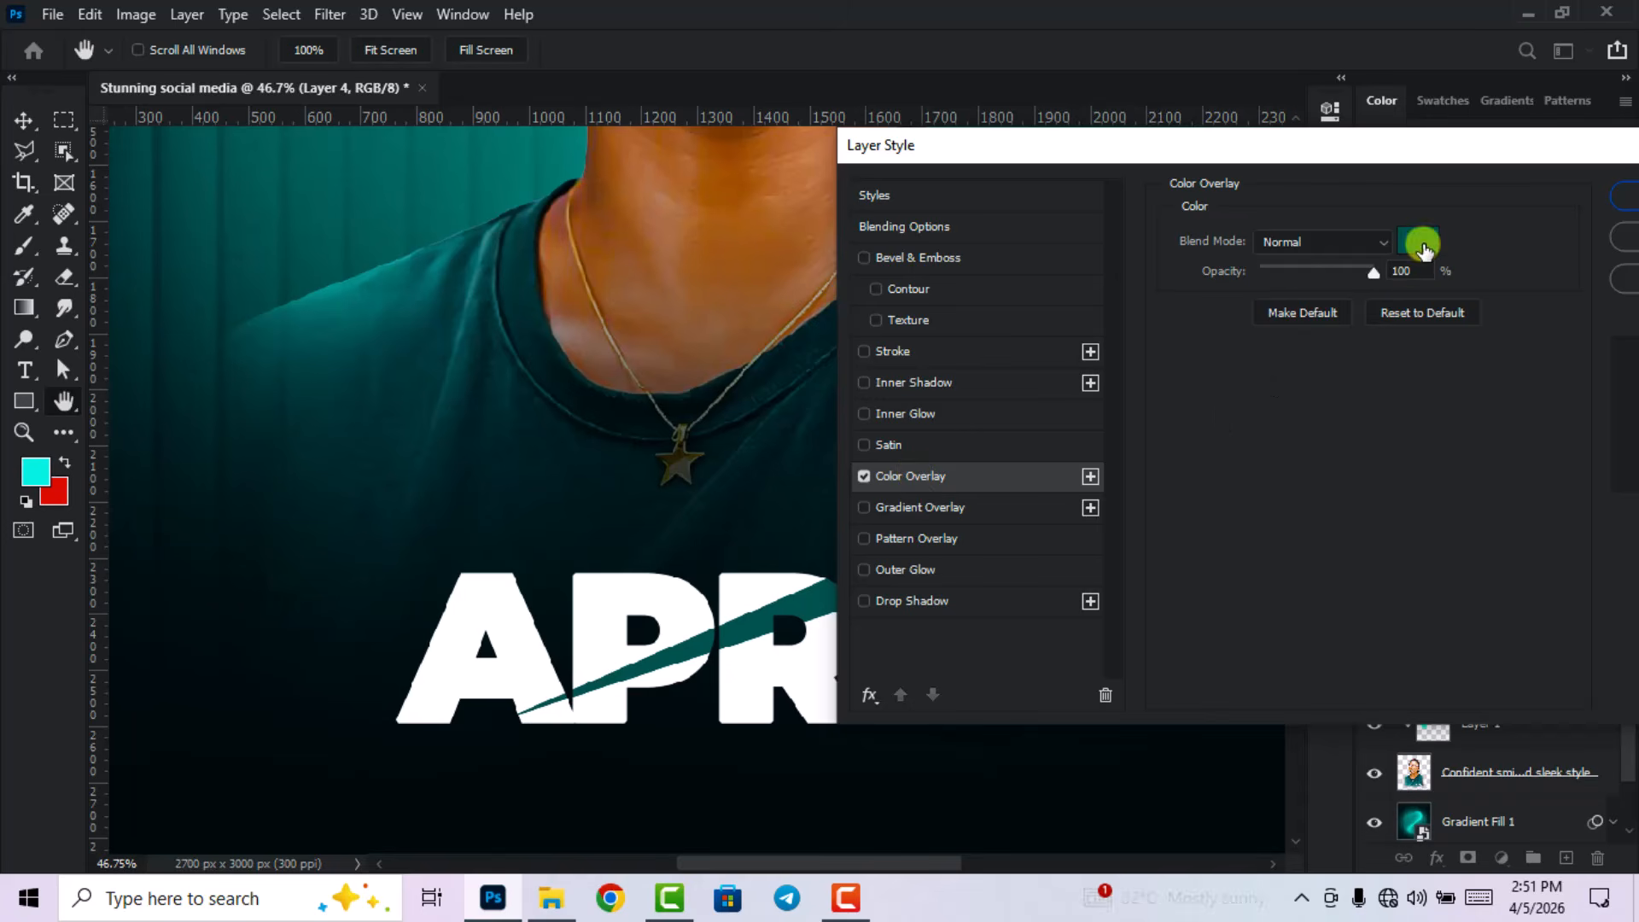
left_click(1418, 242)
left_click(1335, 644)
left_click_drag(1319, 461, 1352, 381)
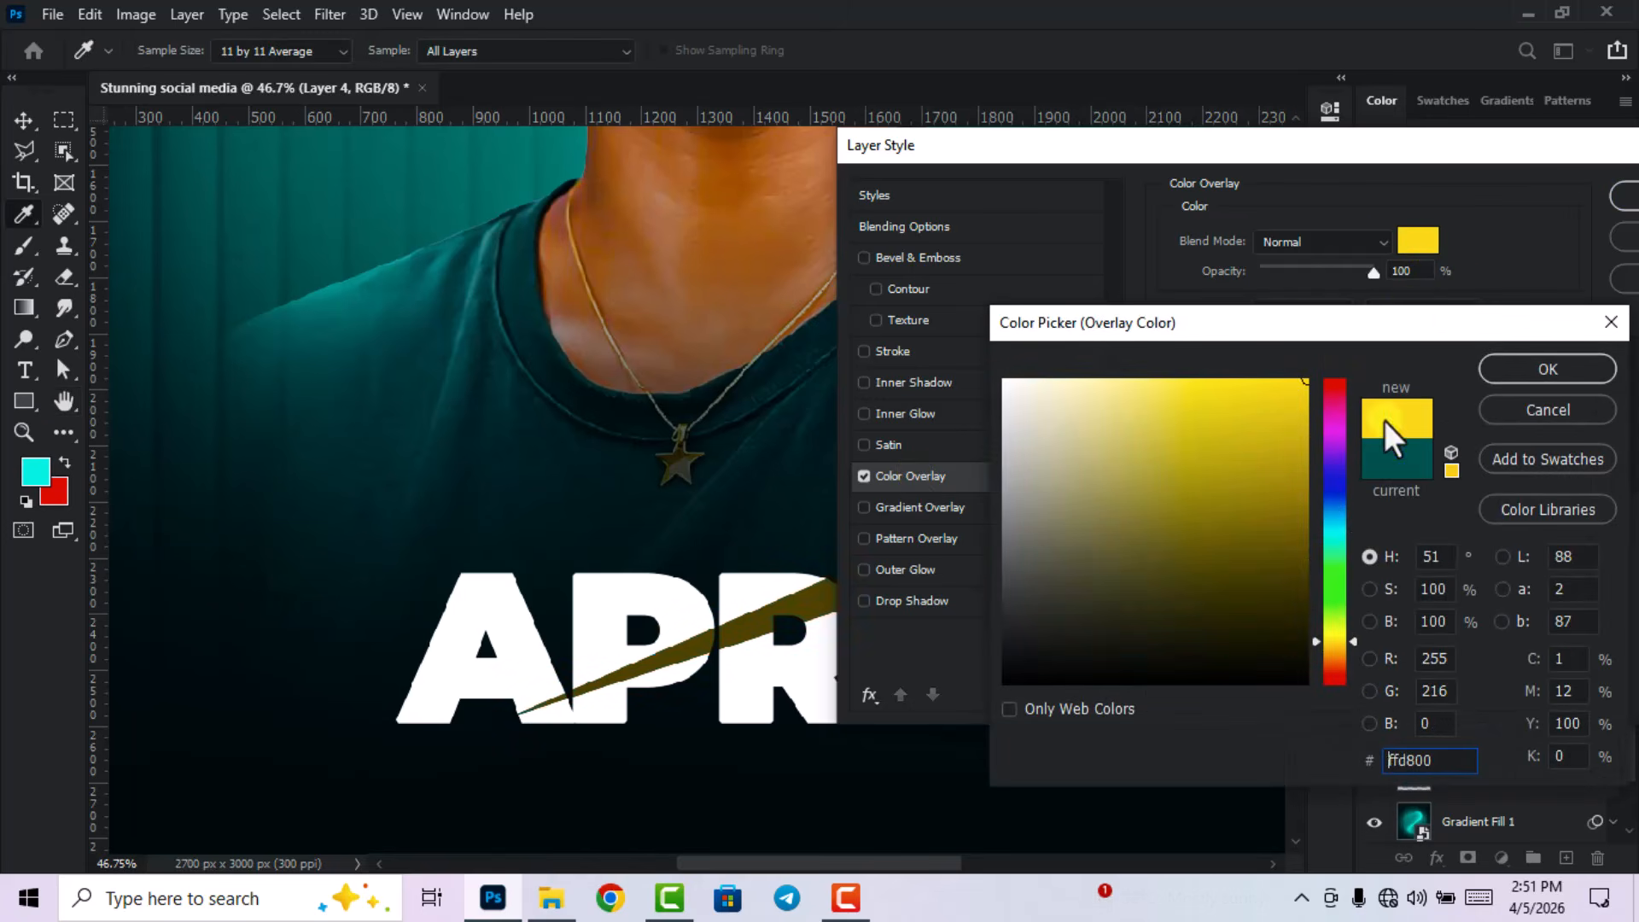
left_click_drag(1333, 645, 1334, 652)
left_click(1434, 760)
left_click_drag(1434, 760, 1351, 757)
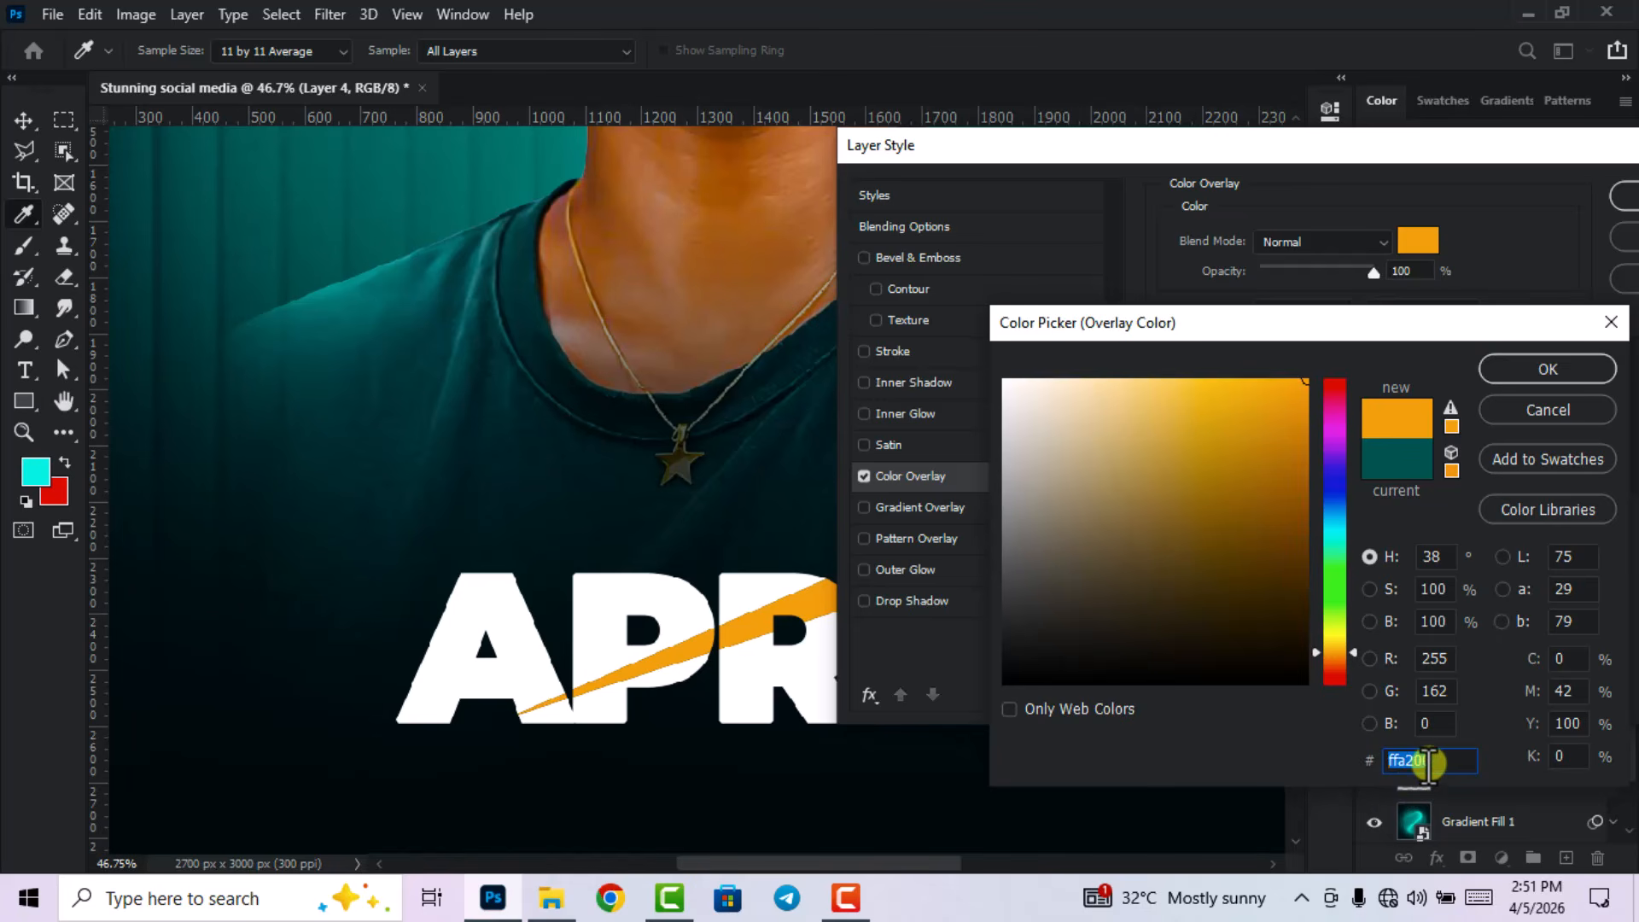
left_click(1555, 362)
left_click_drag(1494, 157, 1144, 174)
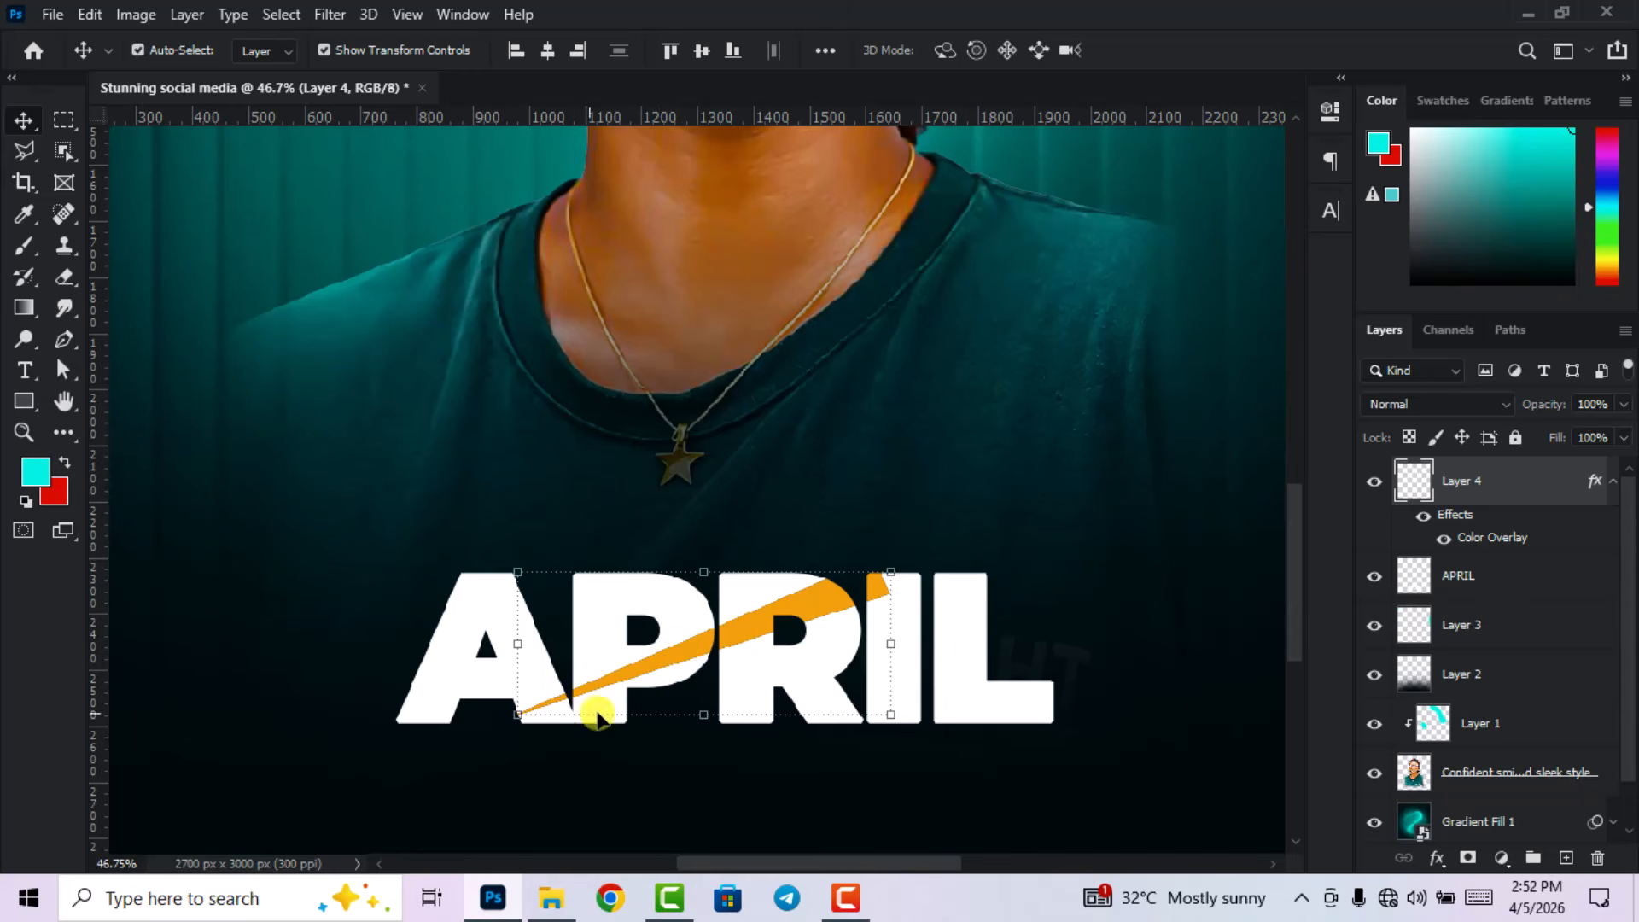
- Add a new layer above the orange wedge layer and set the brush colour to the wedge's orange #ffa200
left_click(1613, 480)
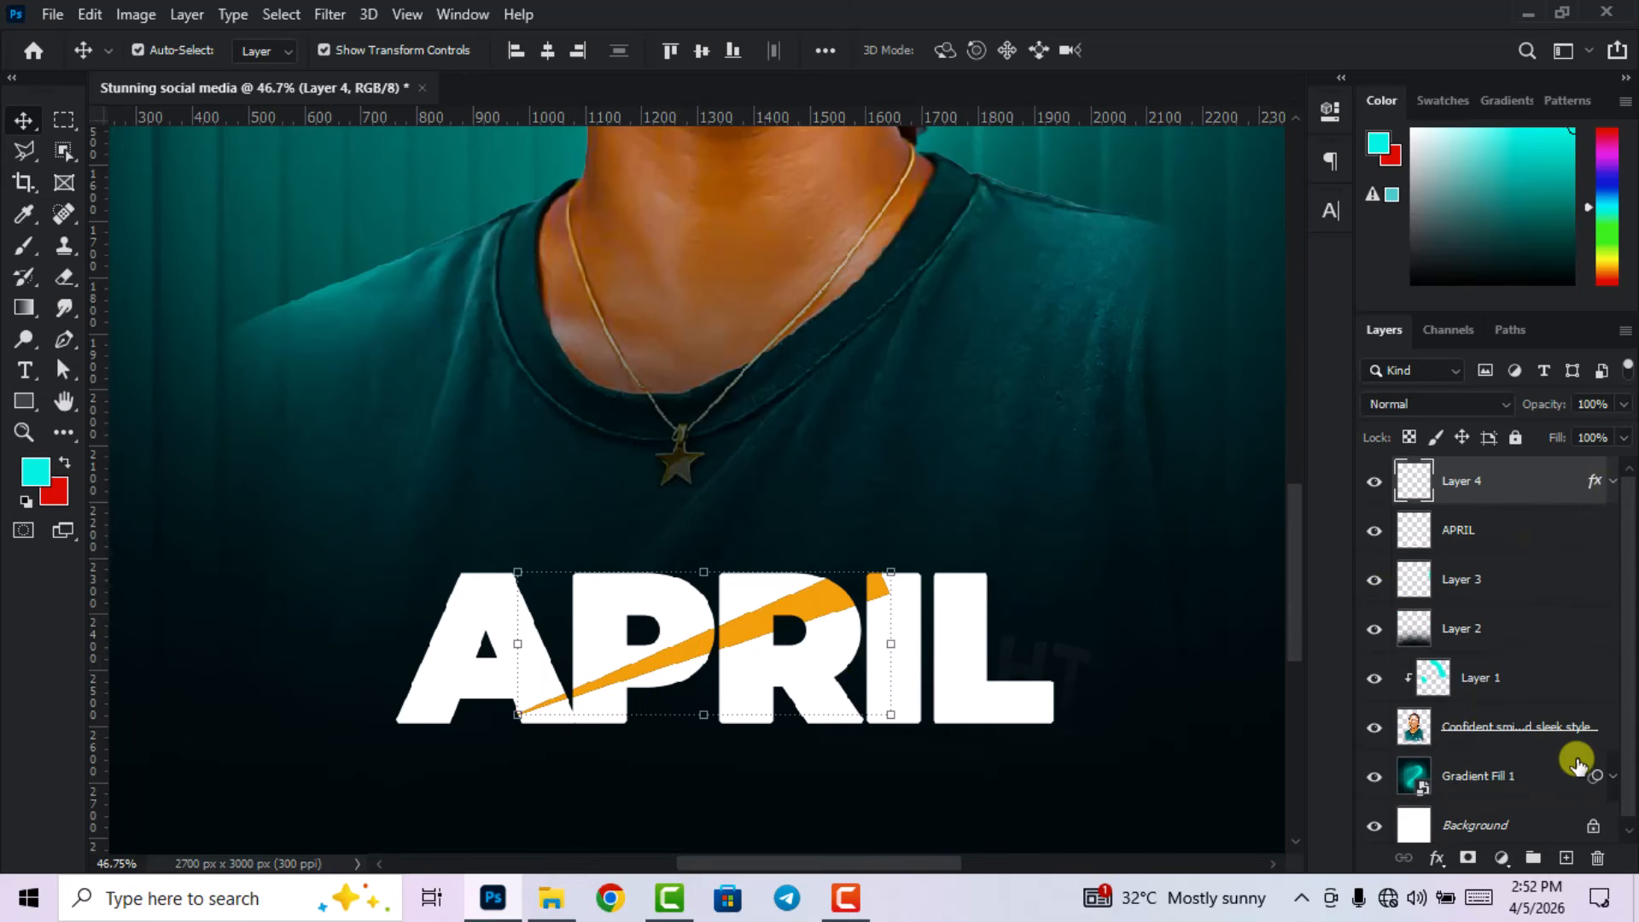
left_click(1566, 858)
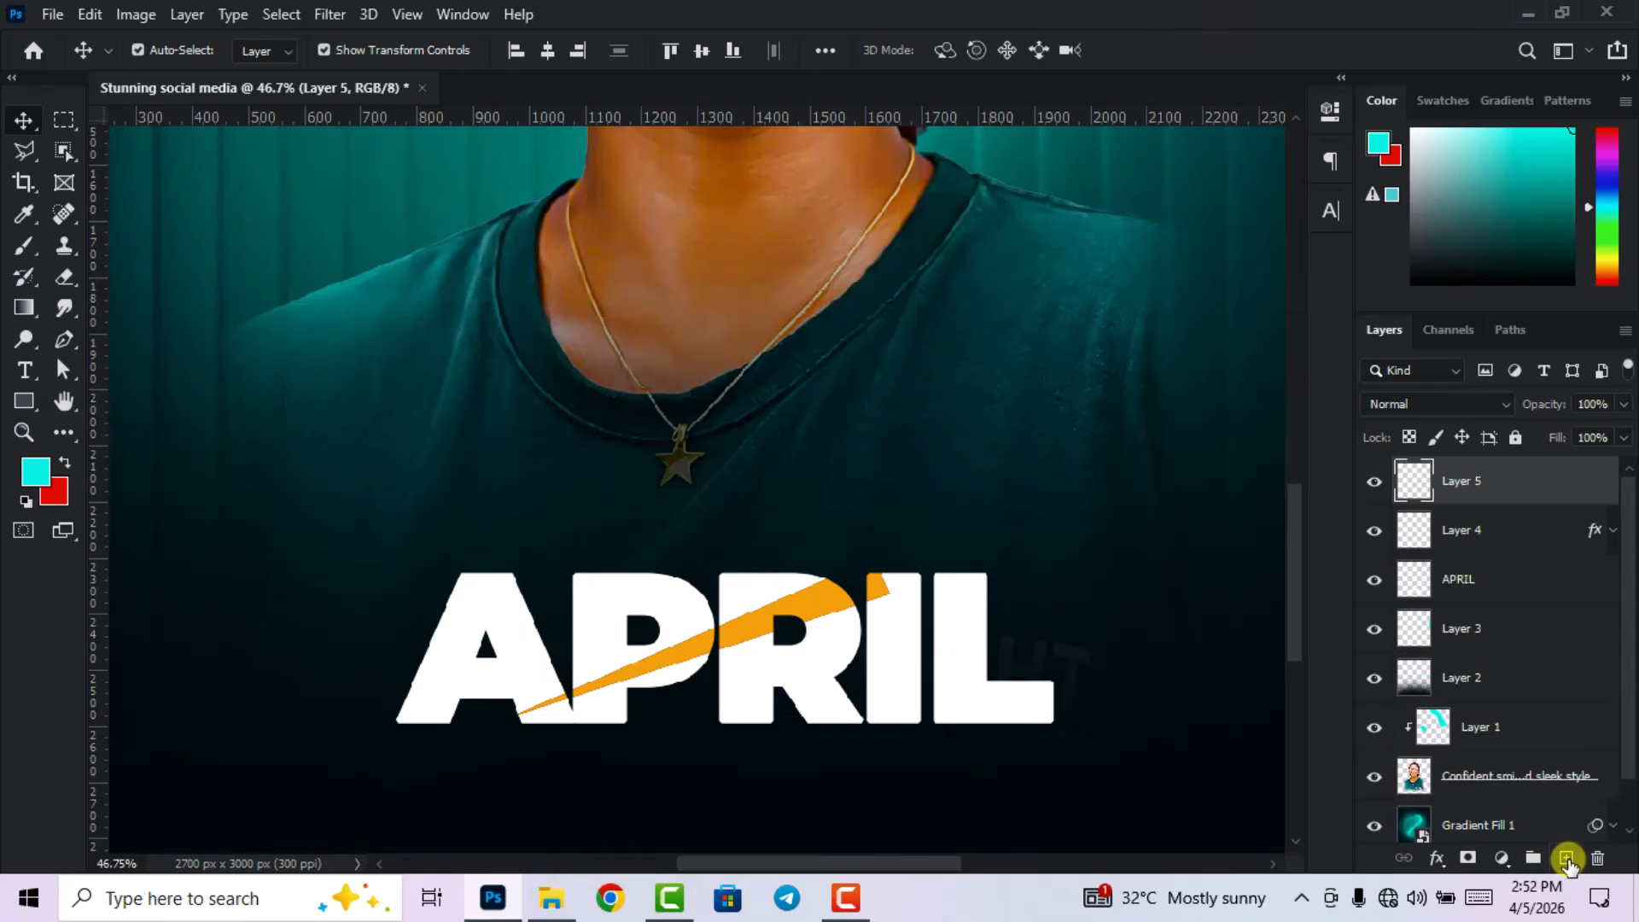
left_click(23, 248)
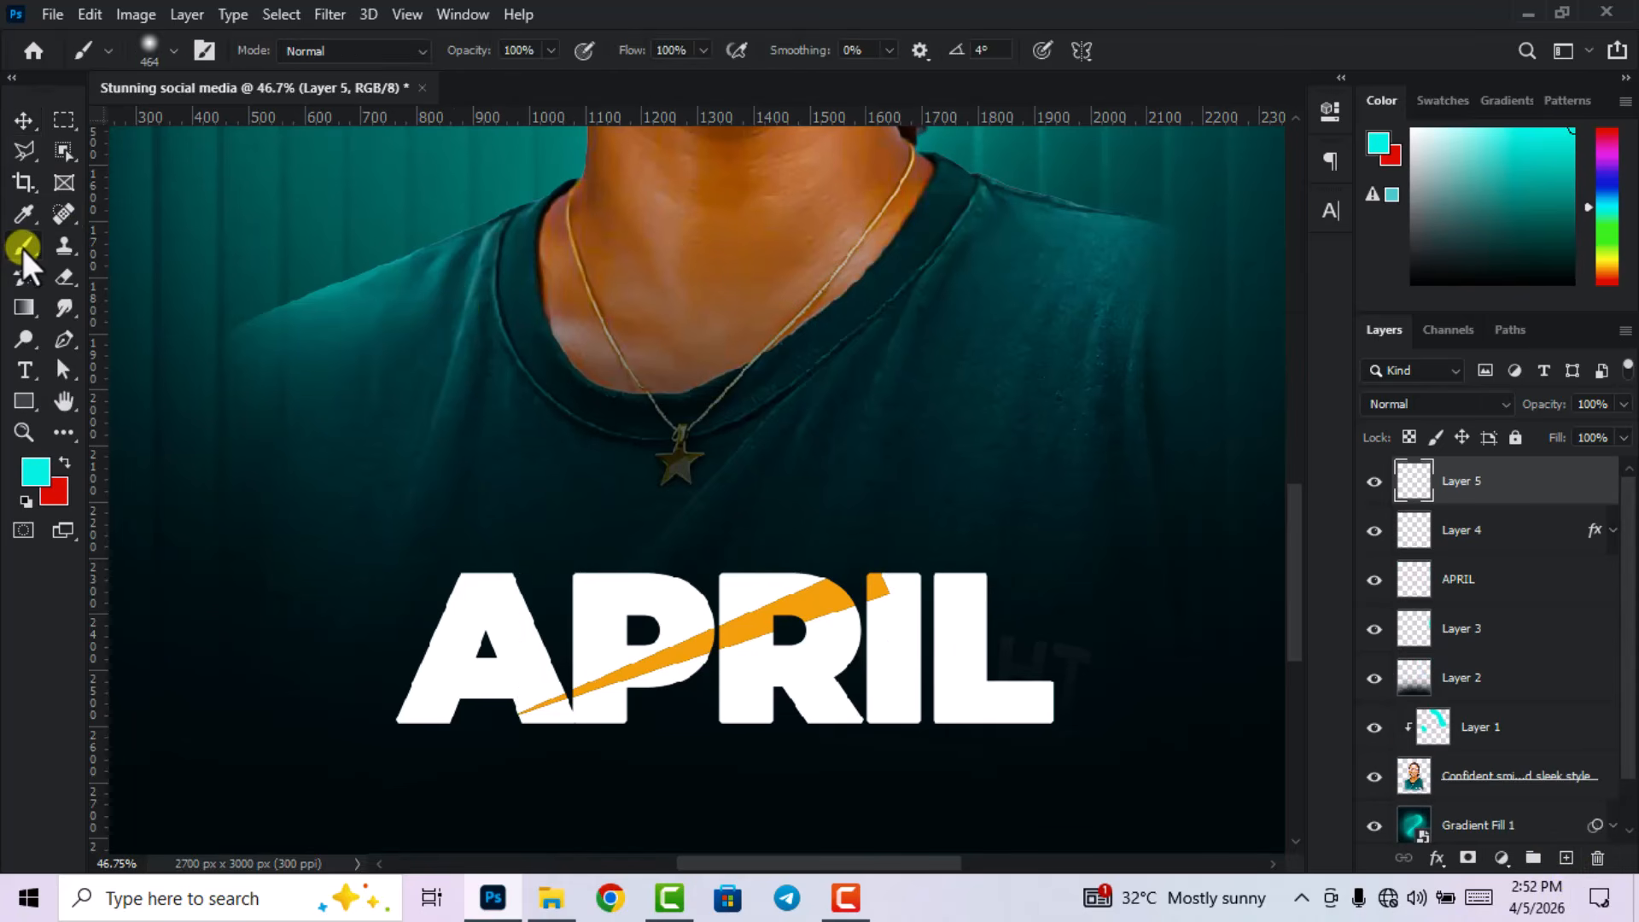
left_click(36, 469)
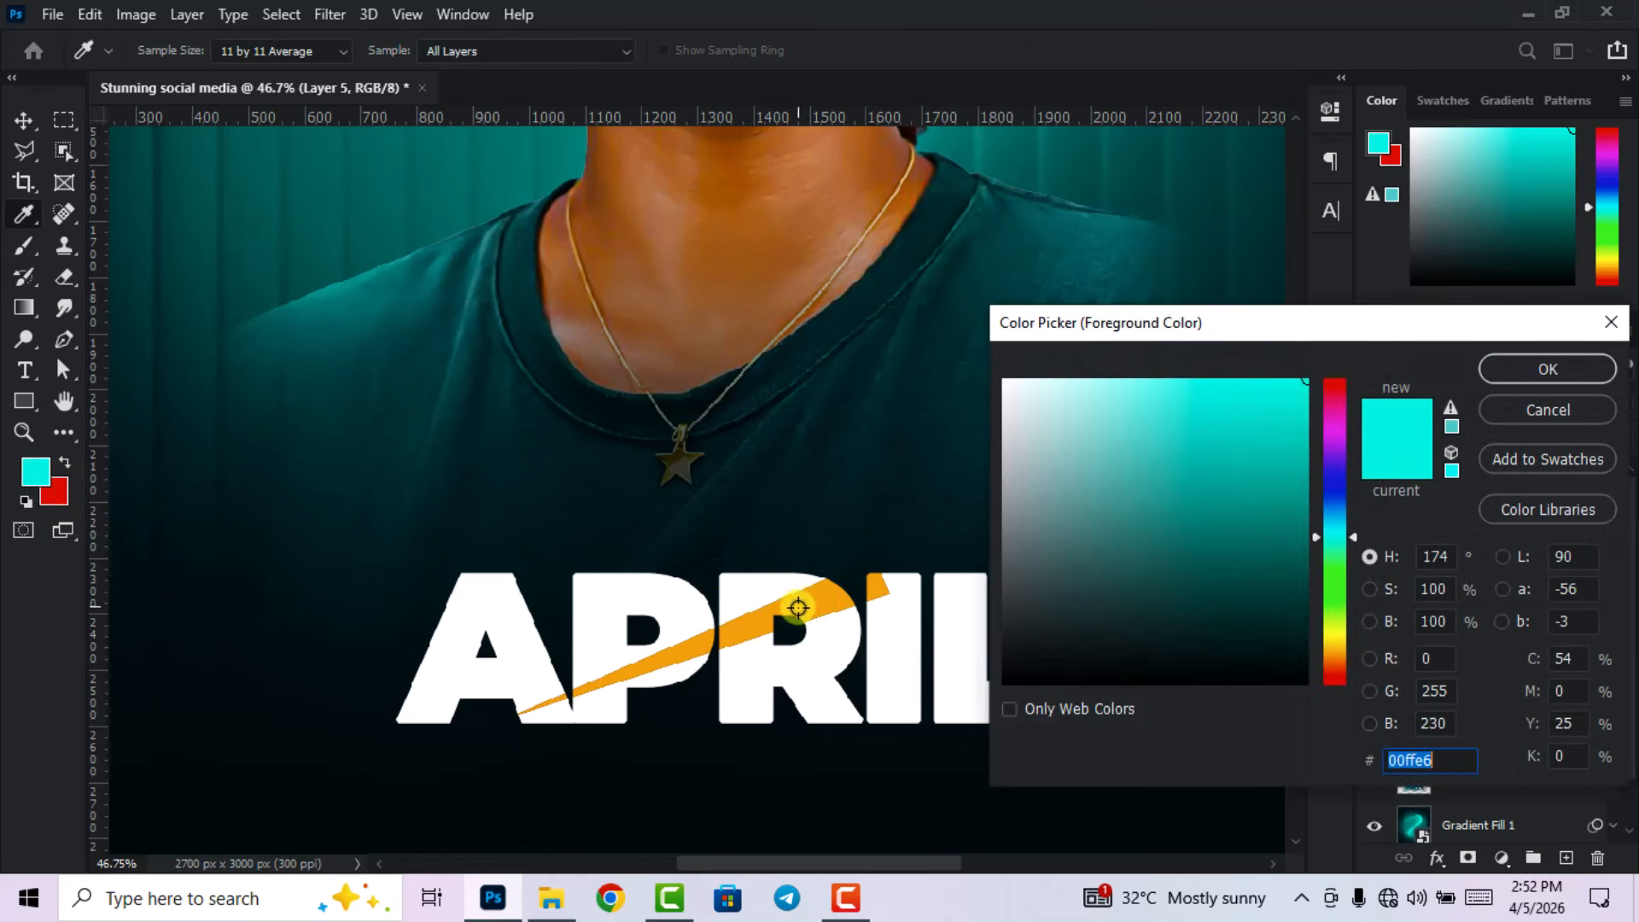
left_click(811, 600)
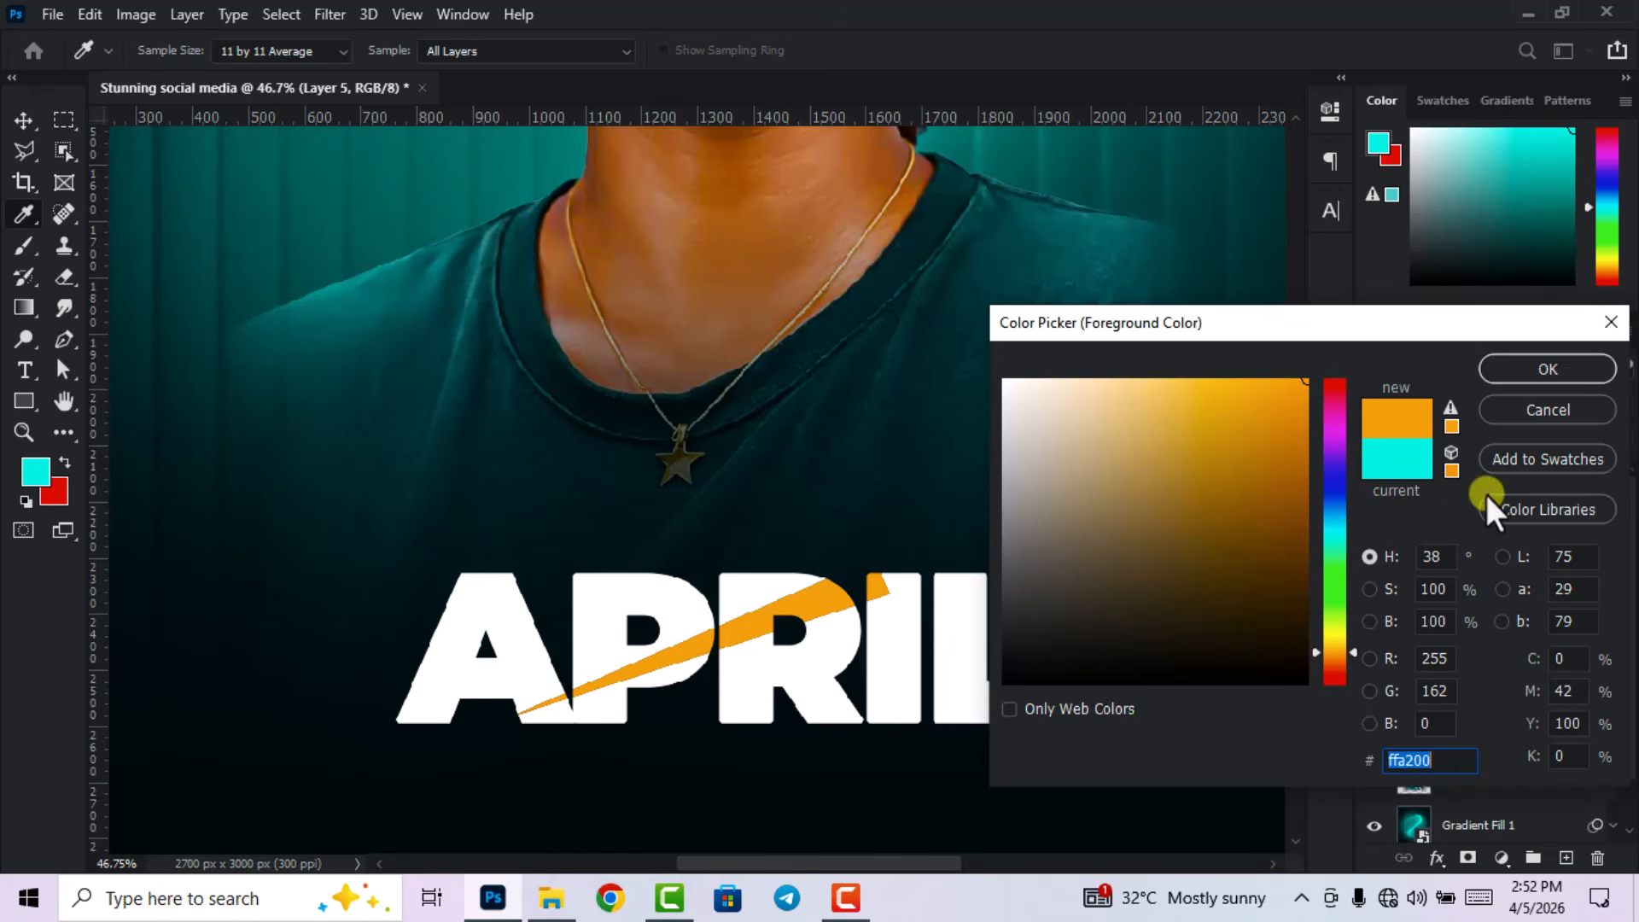
left_click(1532, 369)
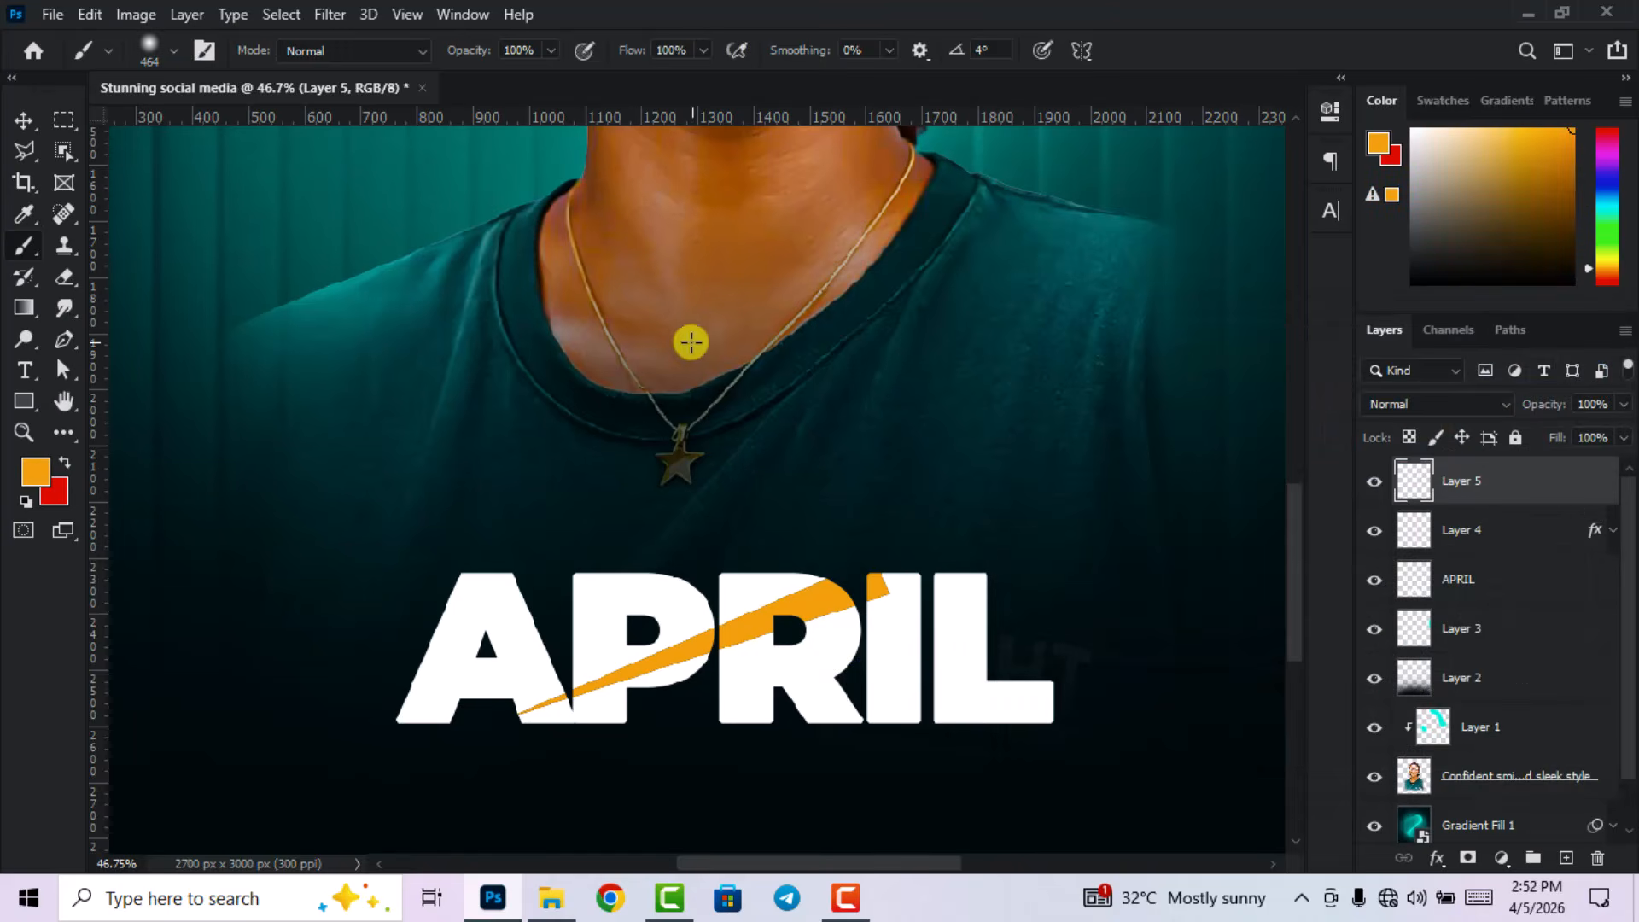
- Shape the soft round brush into a flat ellipse angled at 27° with a size of 86 px
right_click(678, 342)
left_click_drag(759, 437, 760, 435)
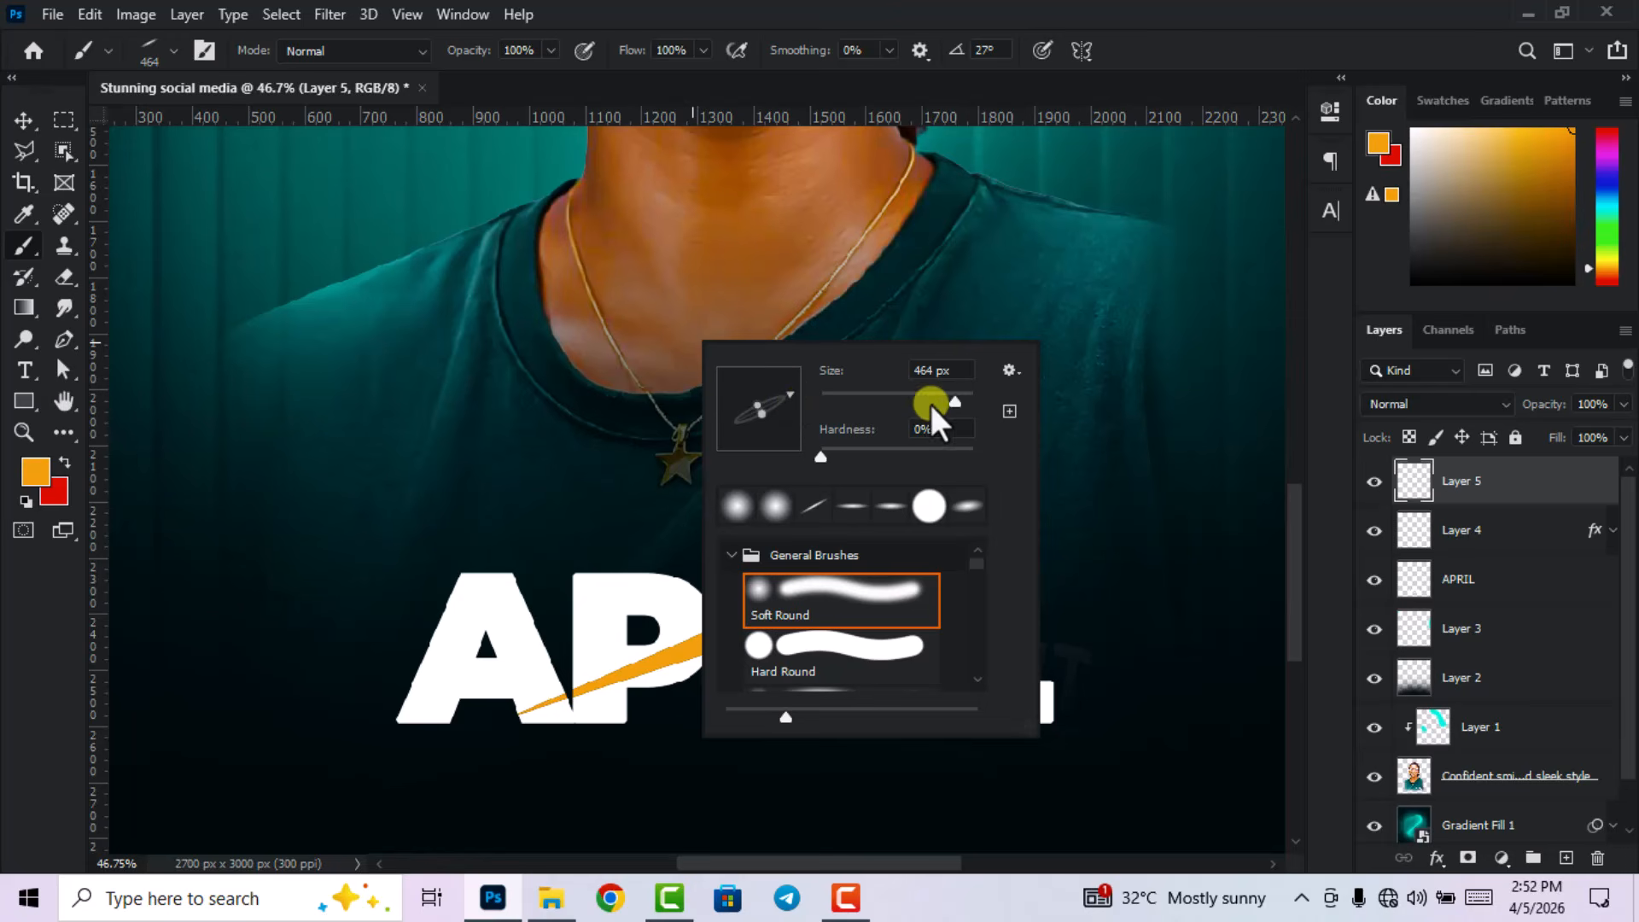
left_click_drag(878, 399, 884, 399)
left_click(1153, 17)
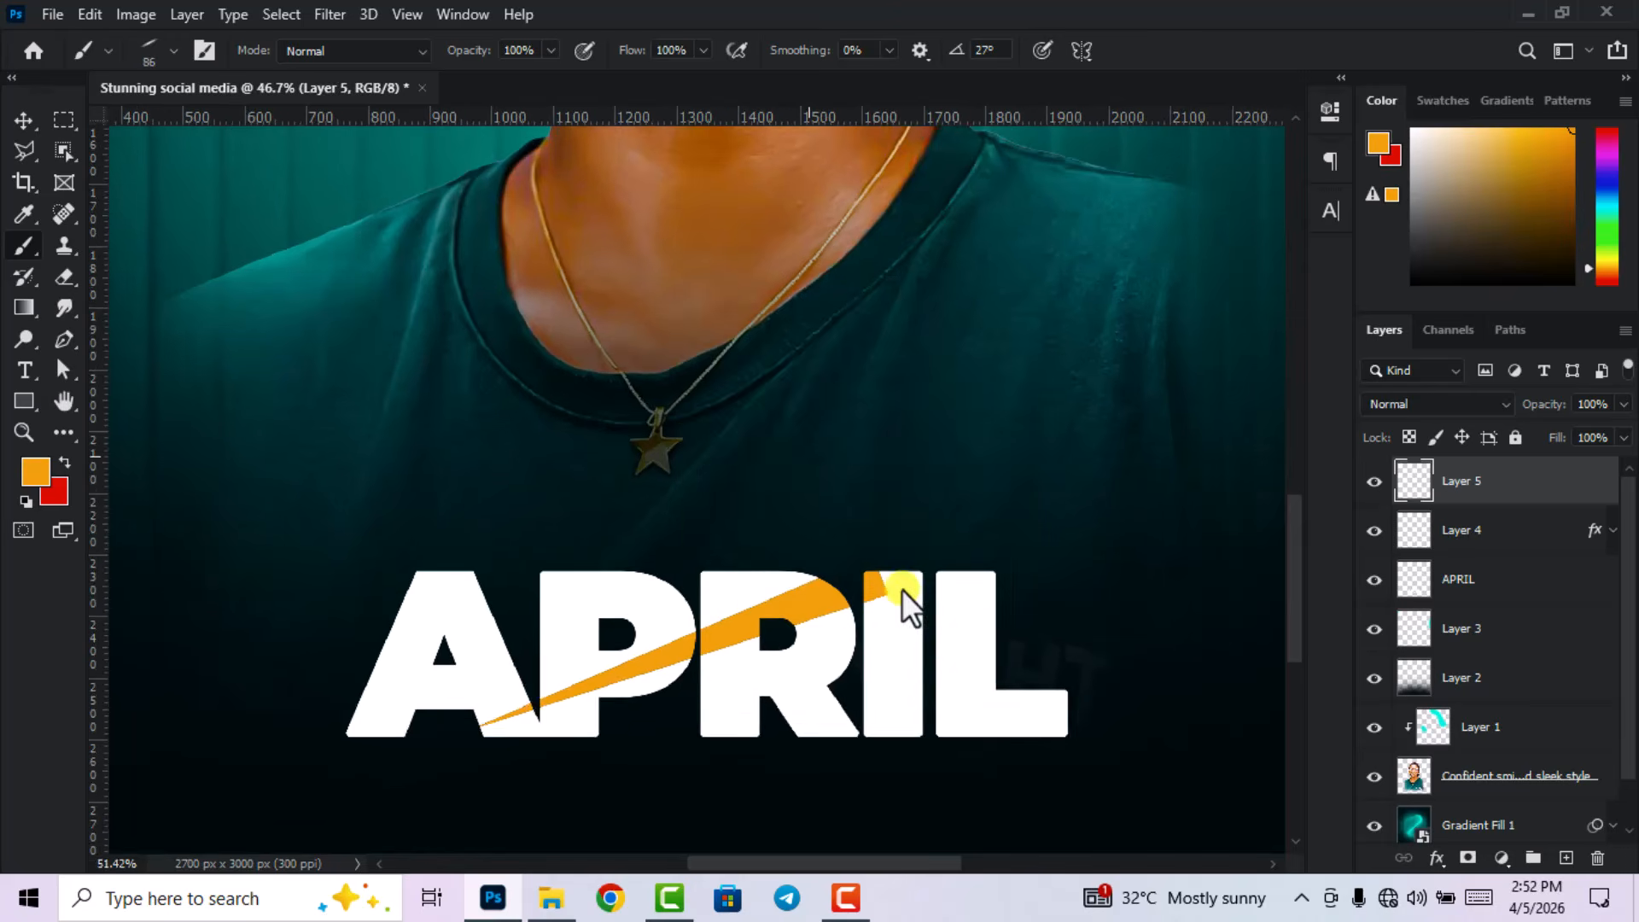
- Reduce the brush to 61 px and paint ragged orange strokes extending the wedge's upper end past the top of the I
scroll(901, 589, "up", 2)
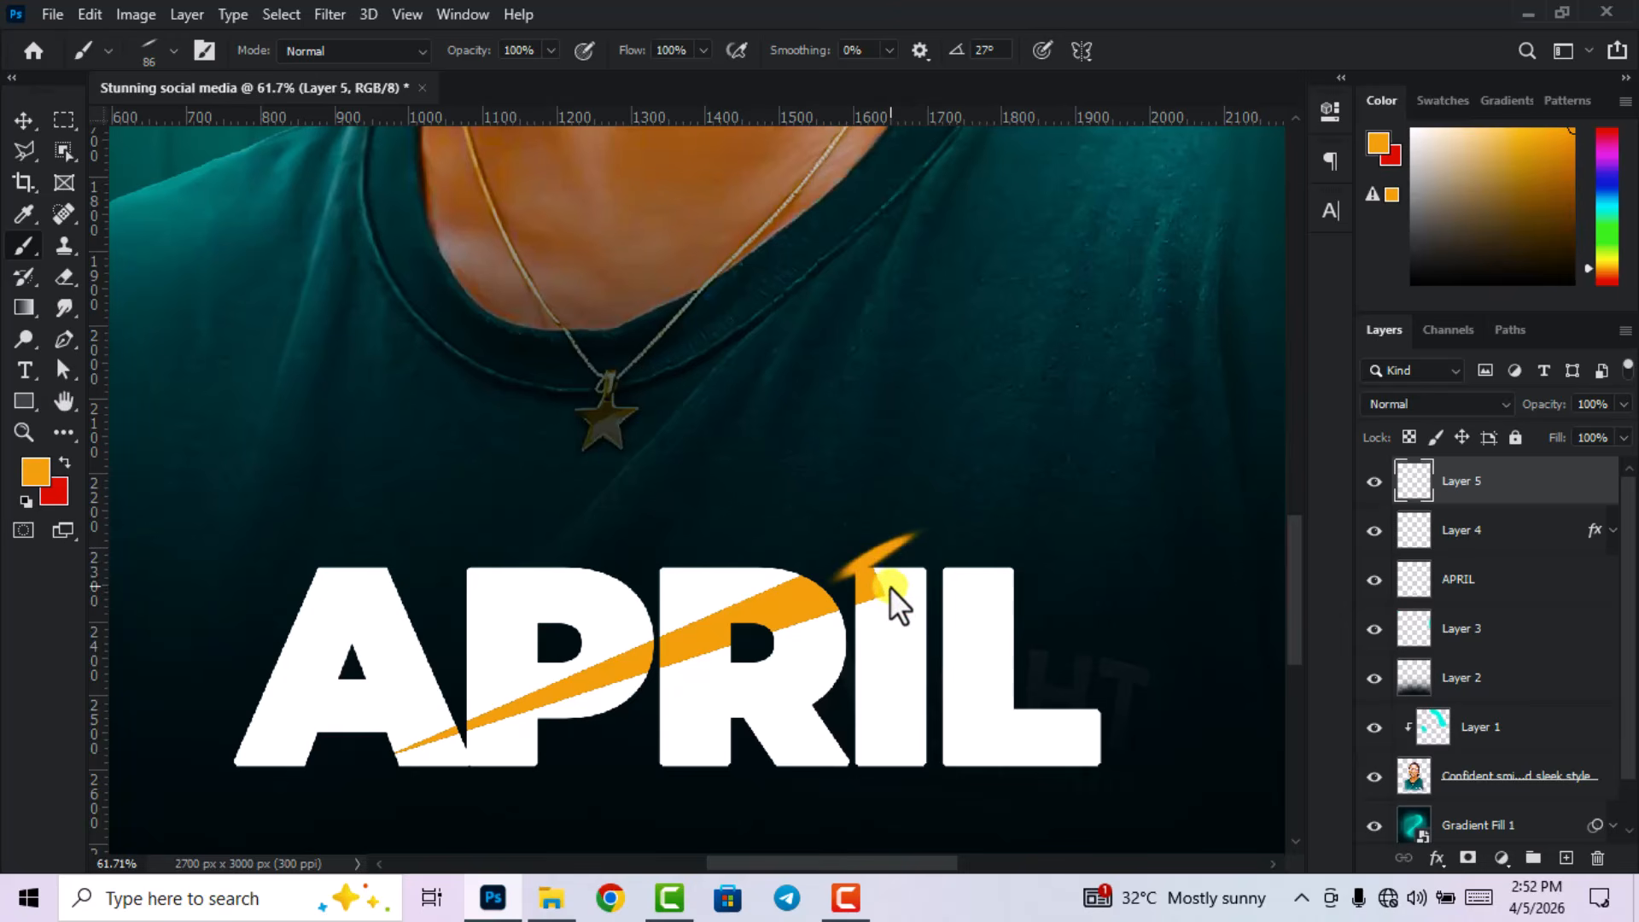
right_click(852, 463)
left_click_drag(1029, 515, 1026, 515)
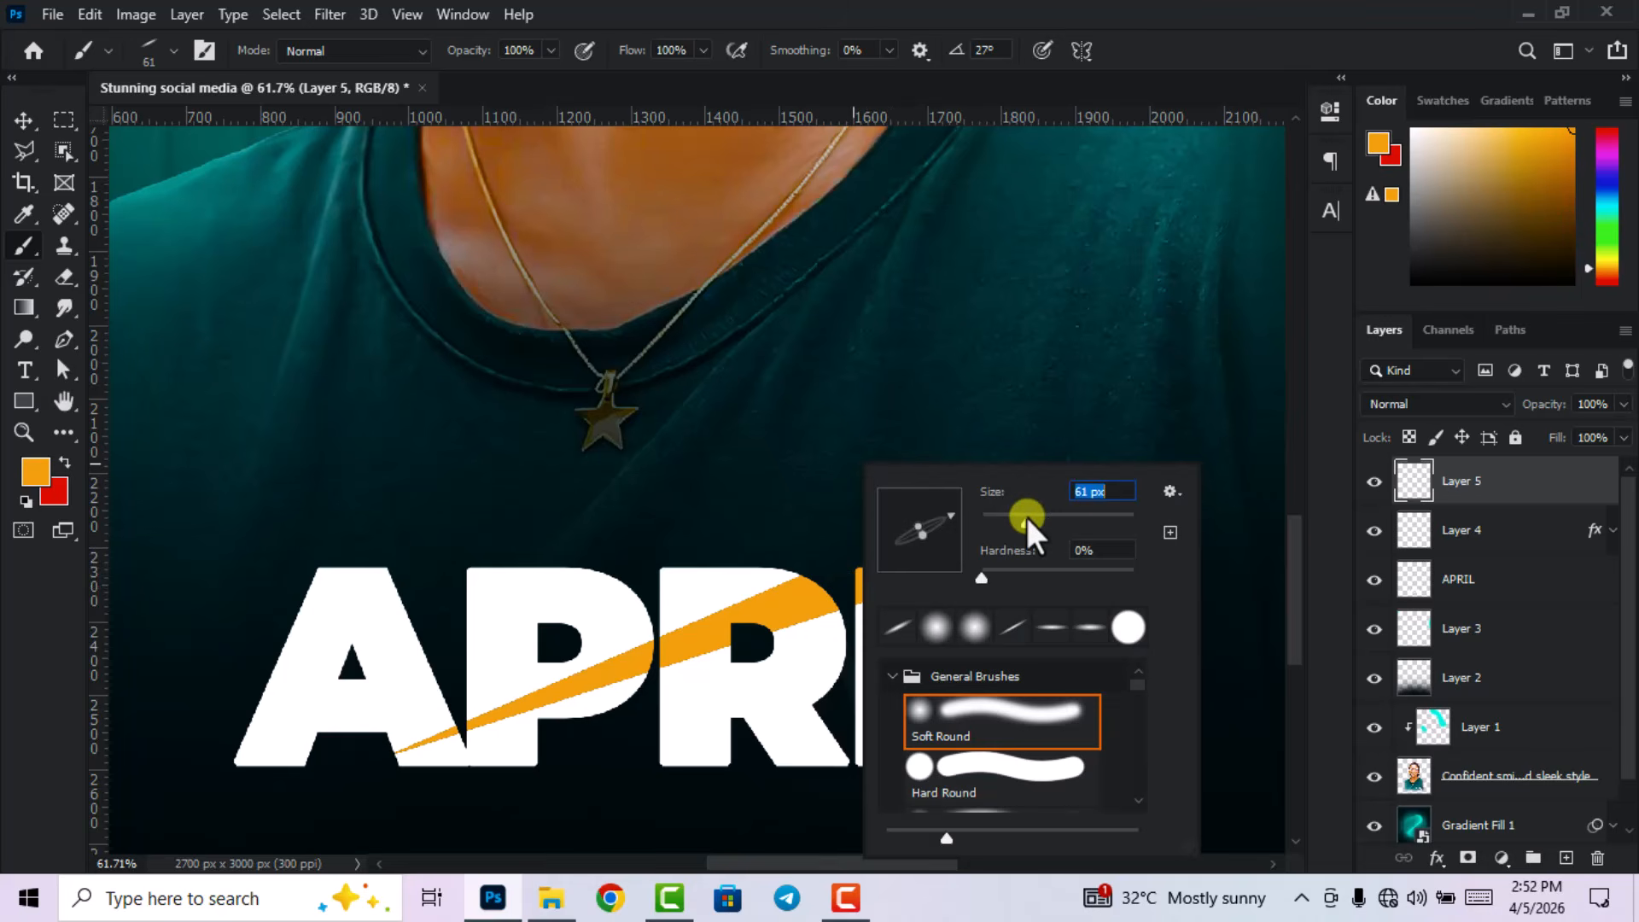
left_click(1210, 13)
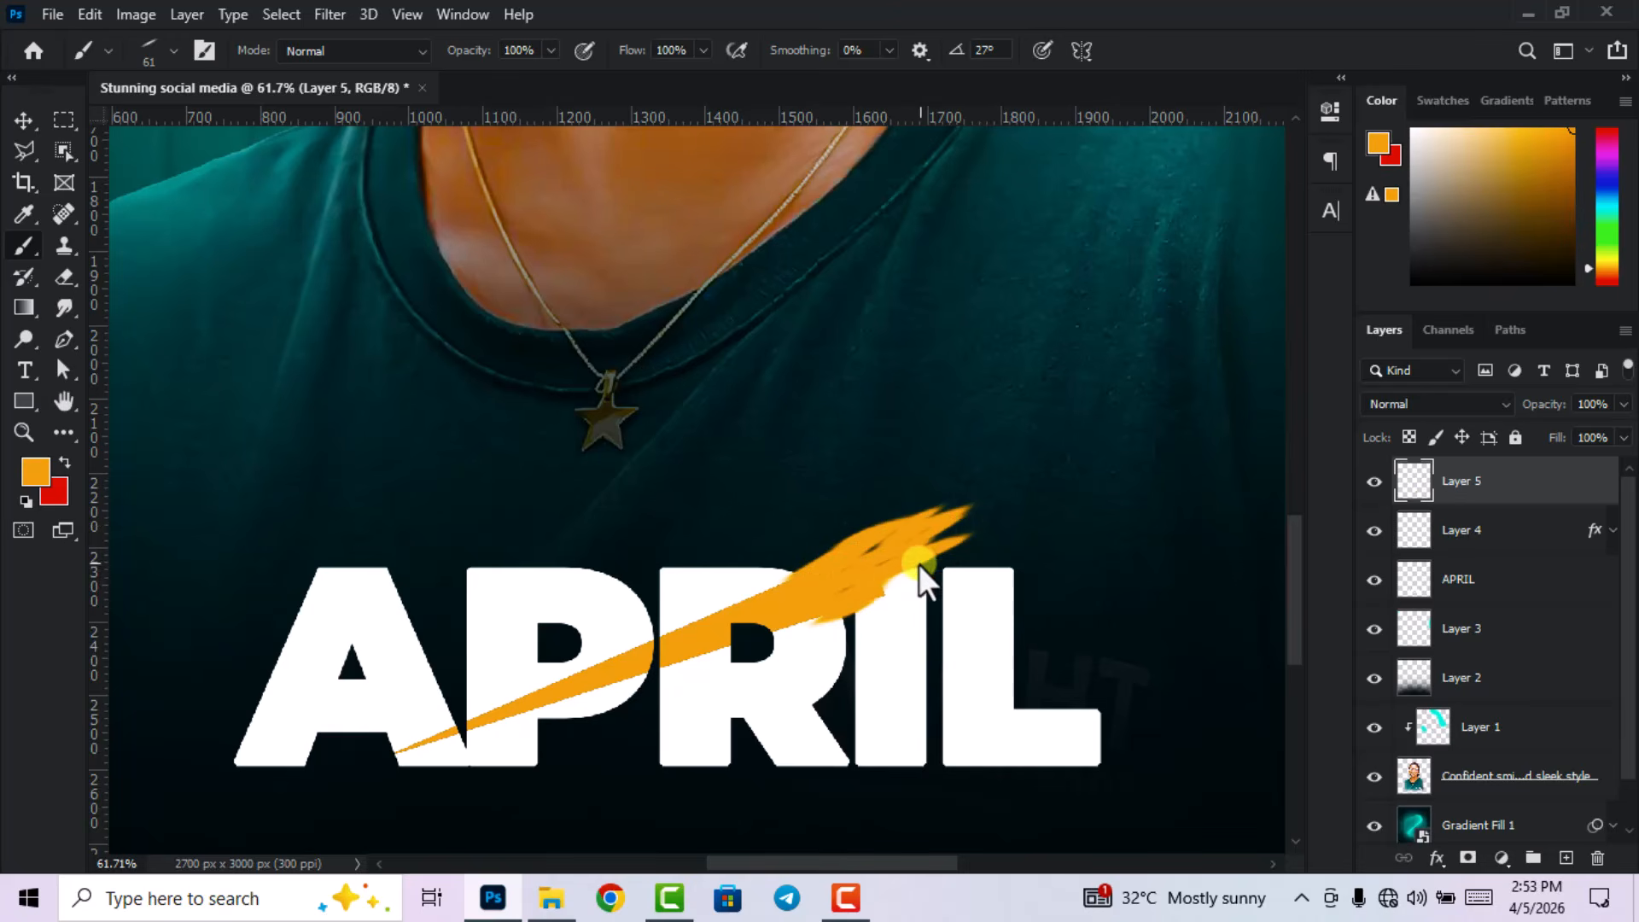
scroll(915, 546, "down", 3)
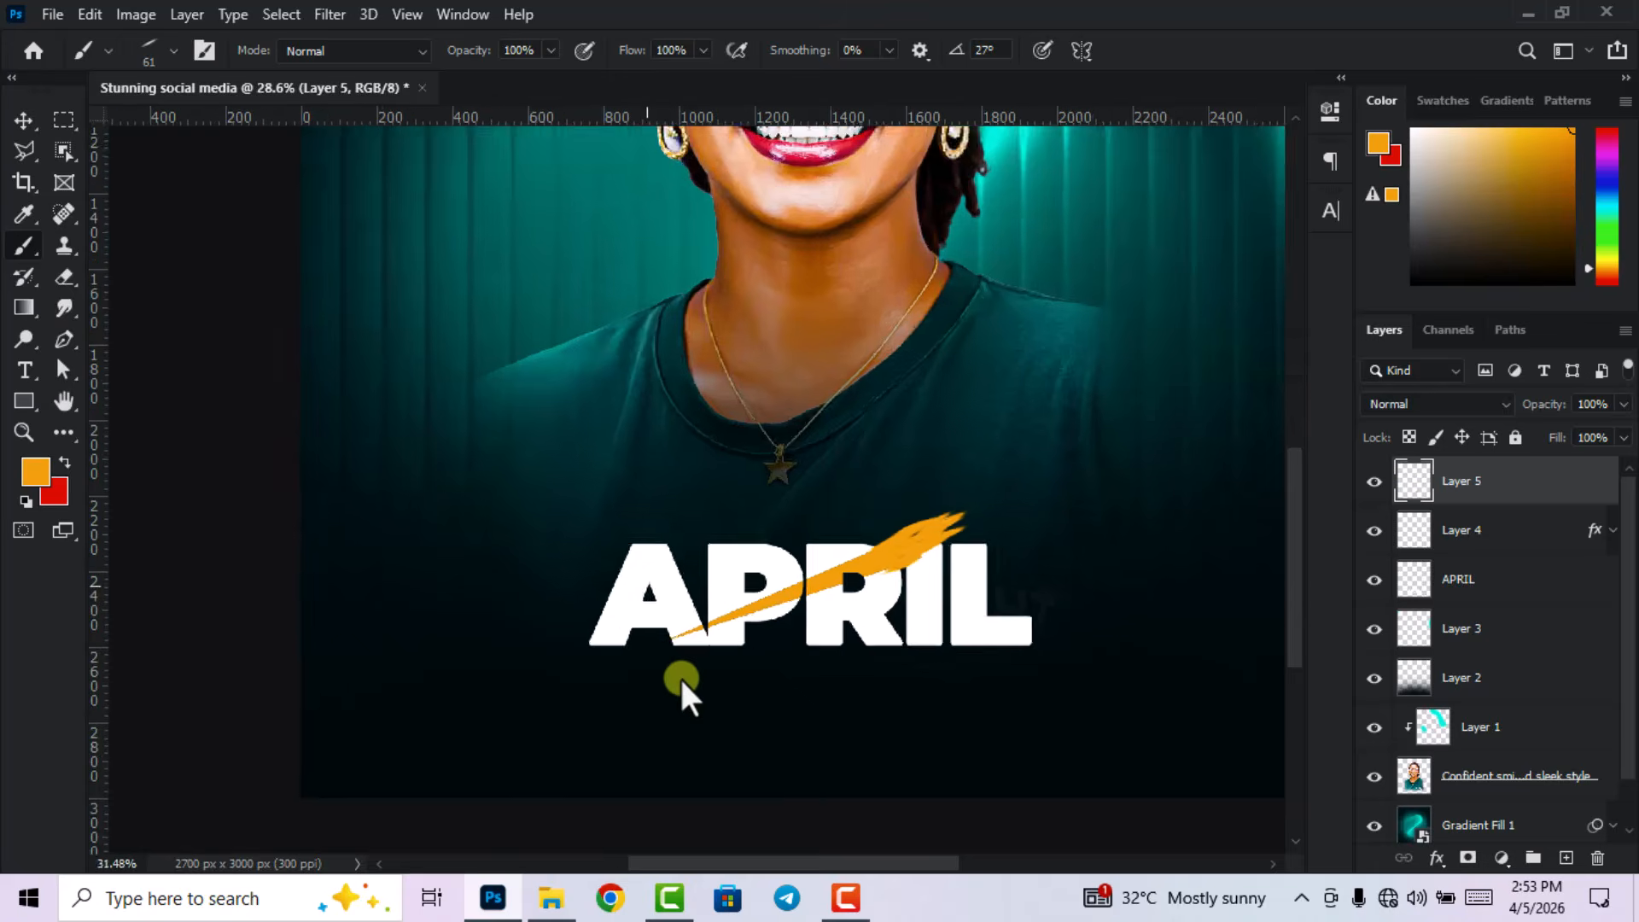
- Extend the wedge's lower tip with a short tapered orange brush stroke past the A's foot, redoing the overly long one
scroll(680, 676, "up", 3)
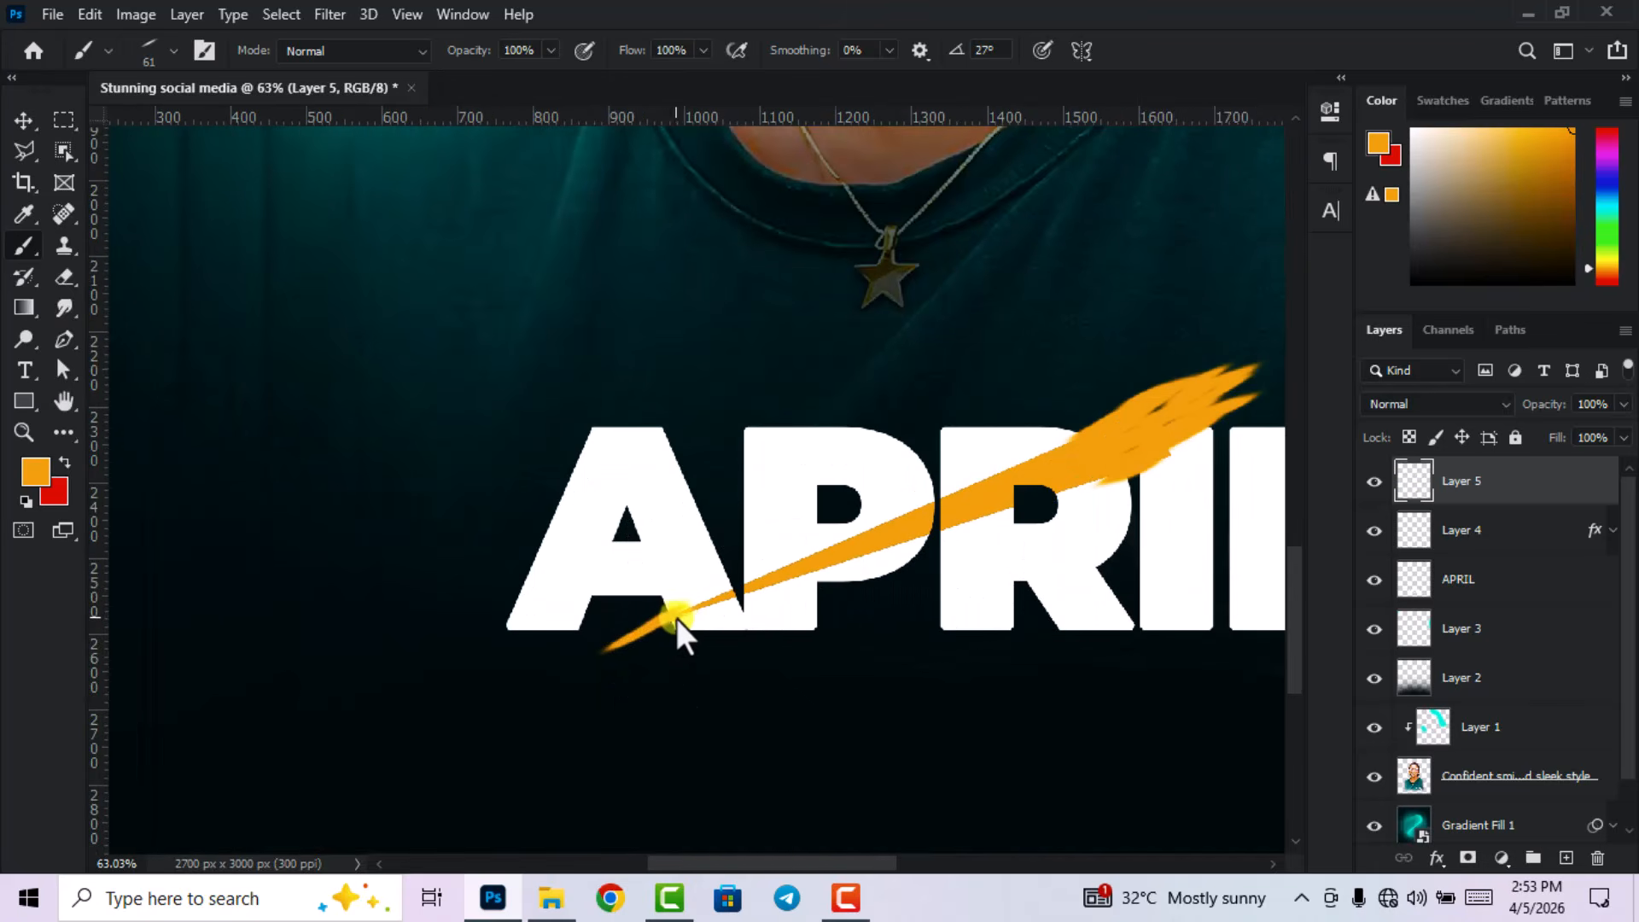
key("ctrl+z")
scroll(781, 709, "down", 3)
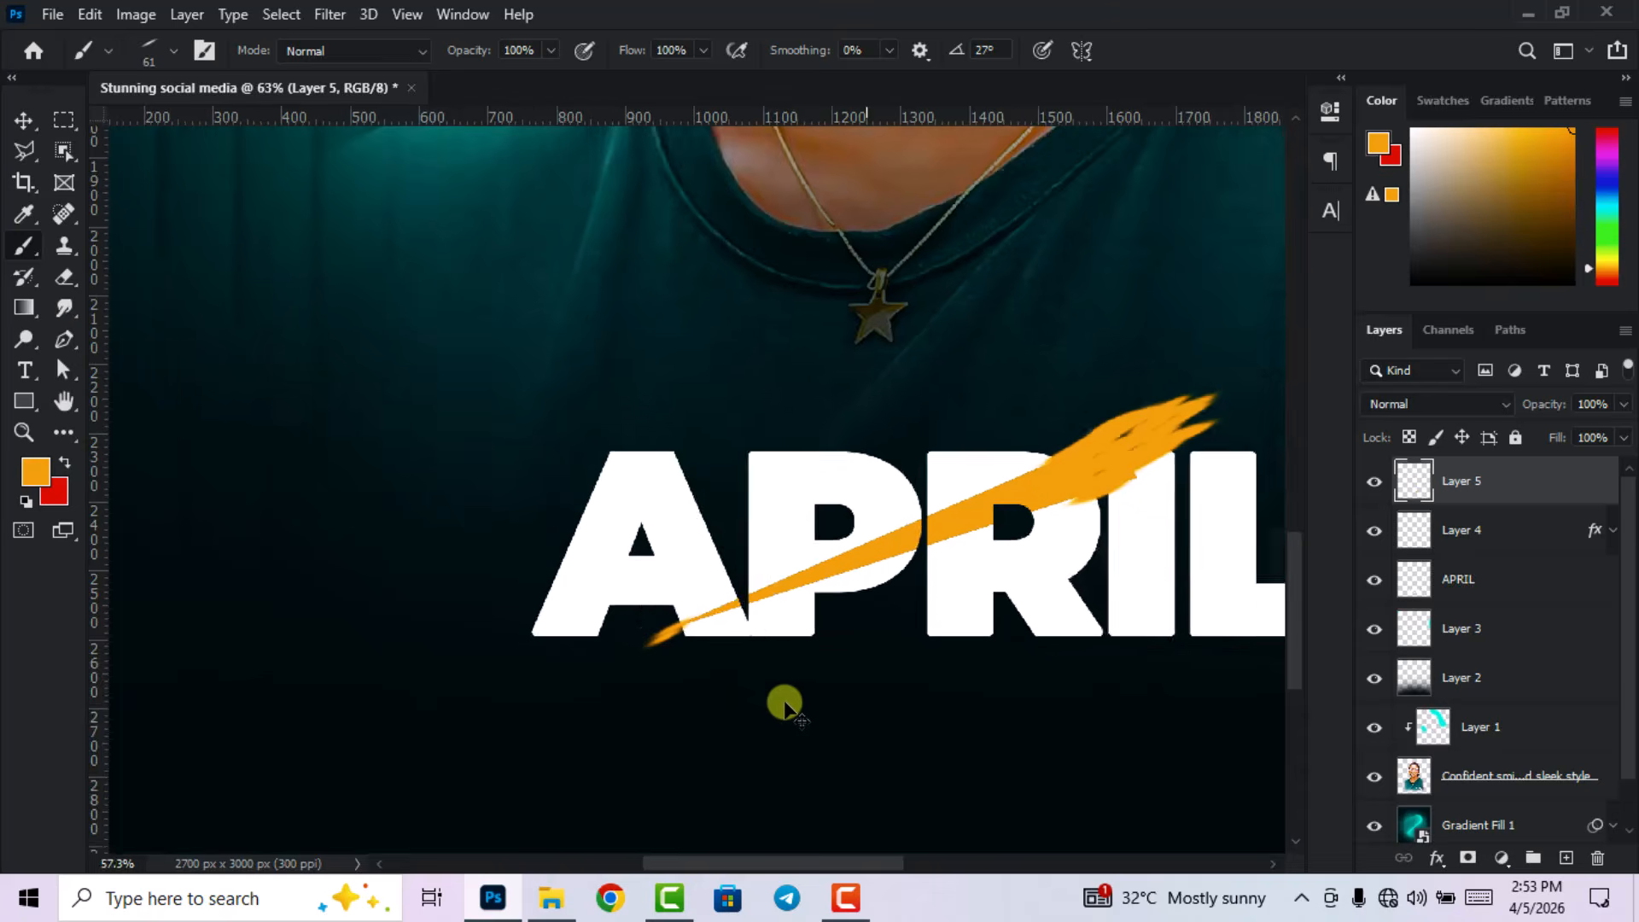
scroll(781, 708, "down", 2)
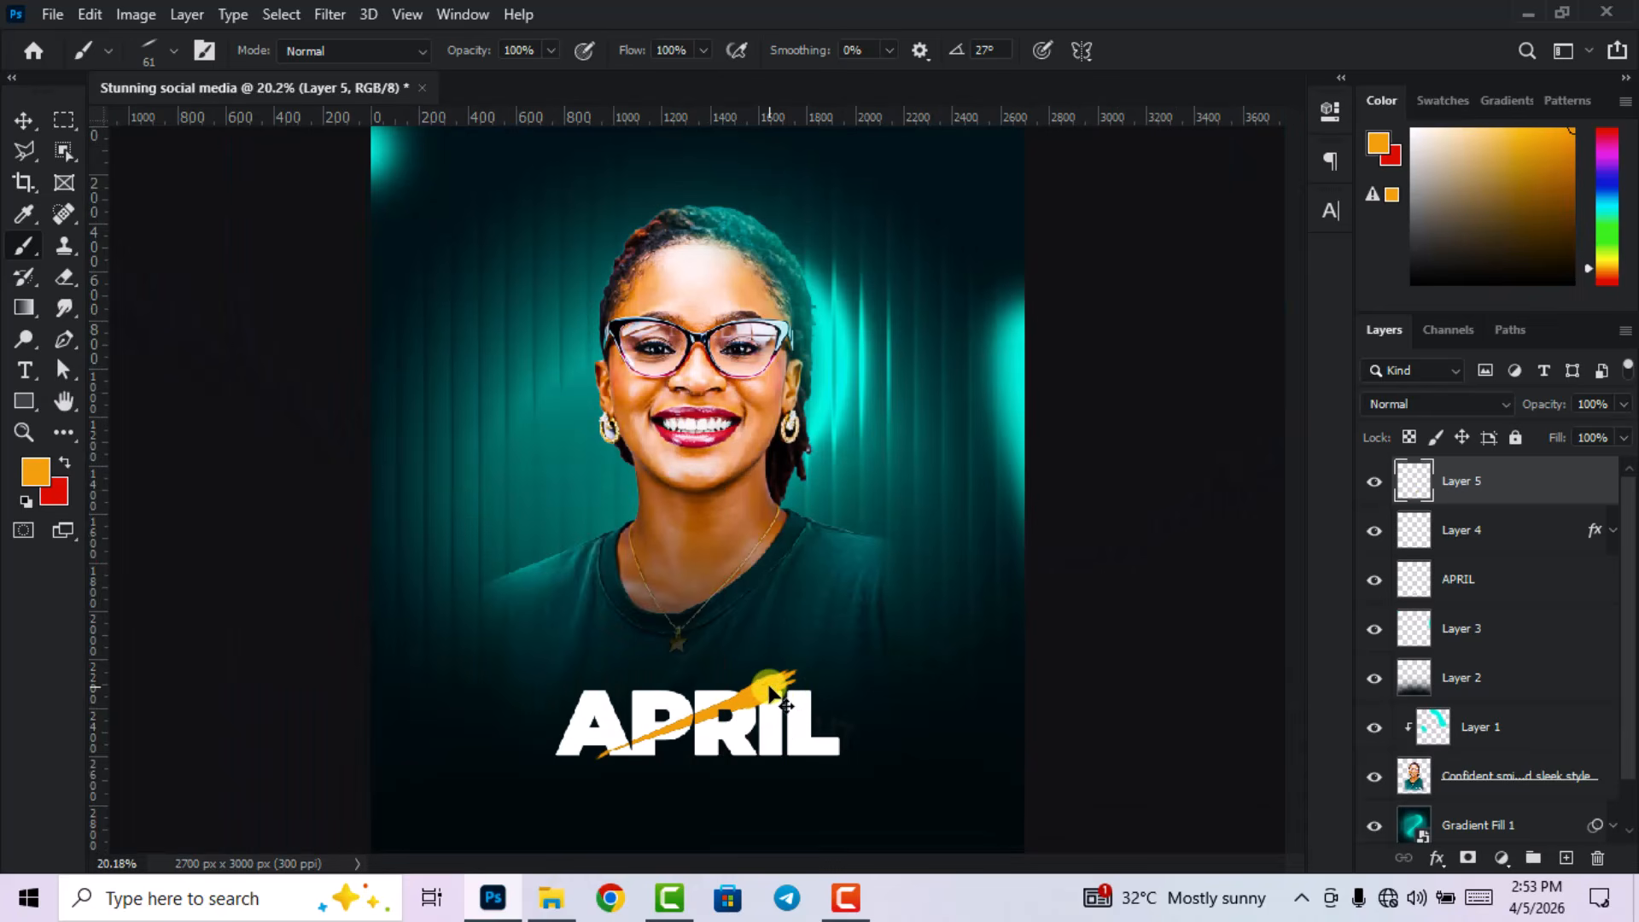
- Select the dark bottom shading layer, Layer 2, with the Move tool and lock it
left_click(18, 121)
left_click(205, 224)
scroll(665, 428, "down", 2)
scroll(722, 760, "up", 2)
scroll(723, 770, "up", 2)
left_click(773, 721)
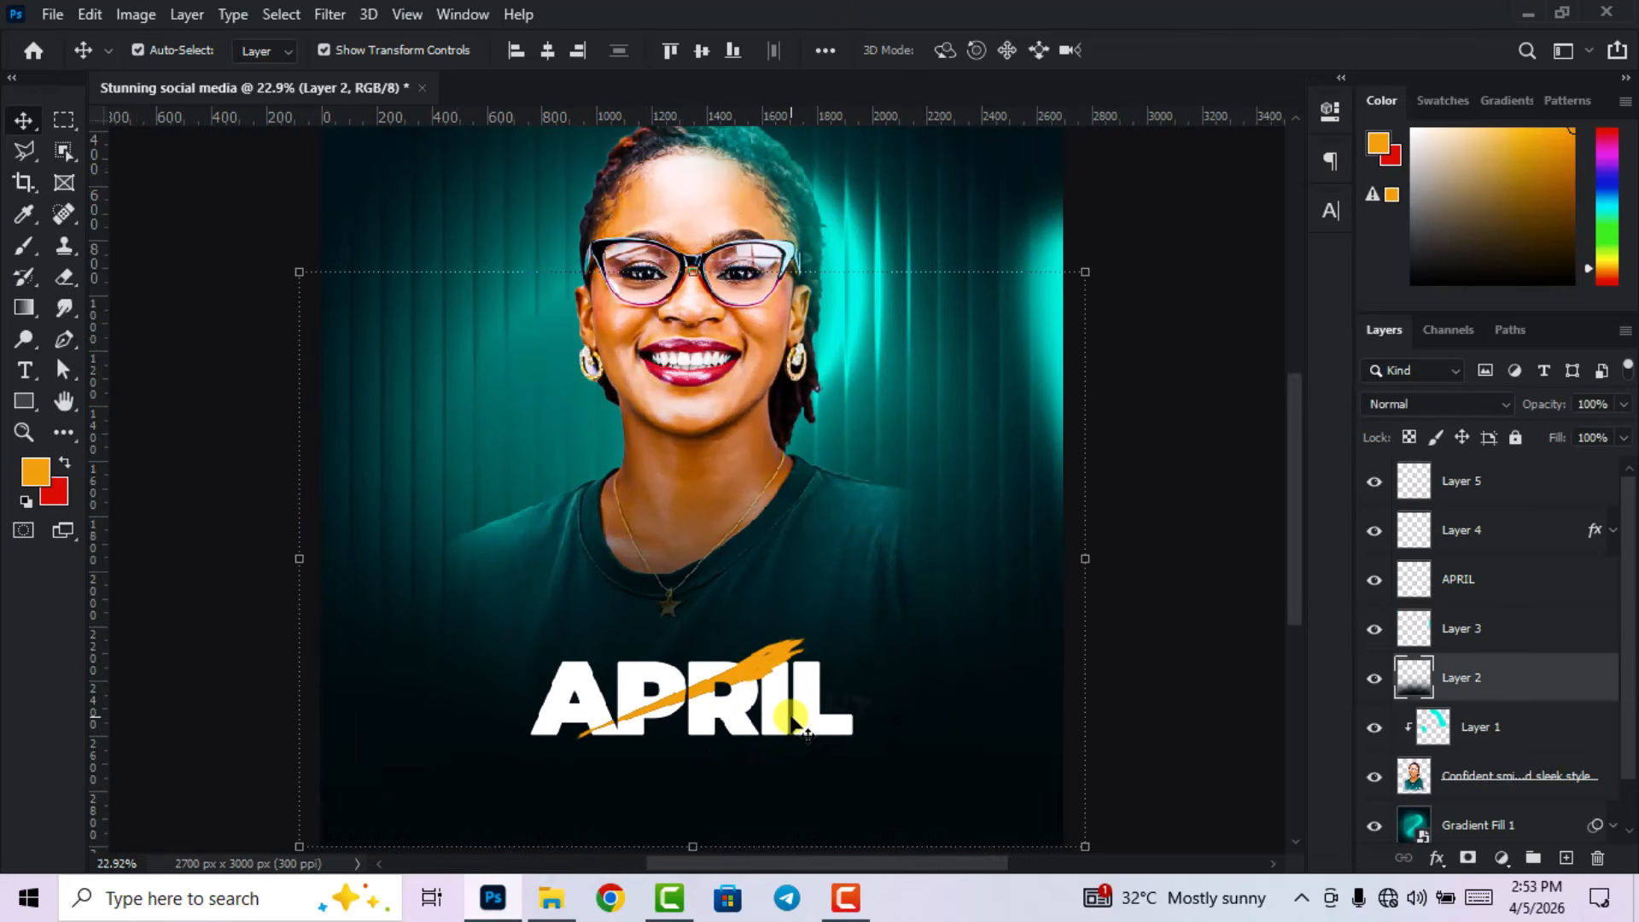
left_click(1516, 437)
- Select the white APRIL lettering layer and convert it to a smart object
left_click(798, 720)
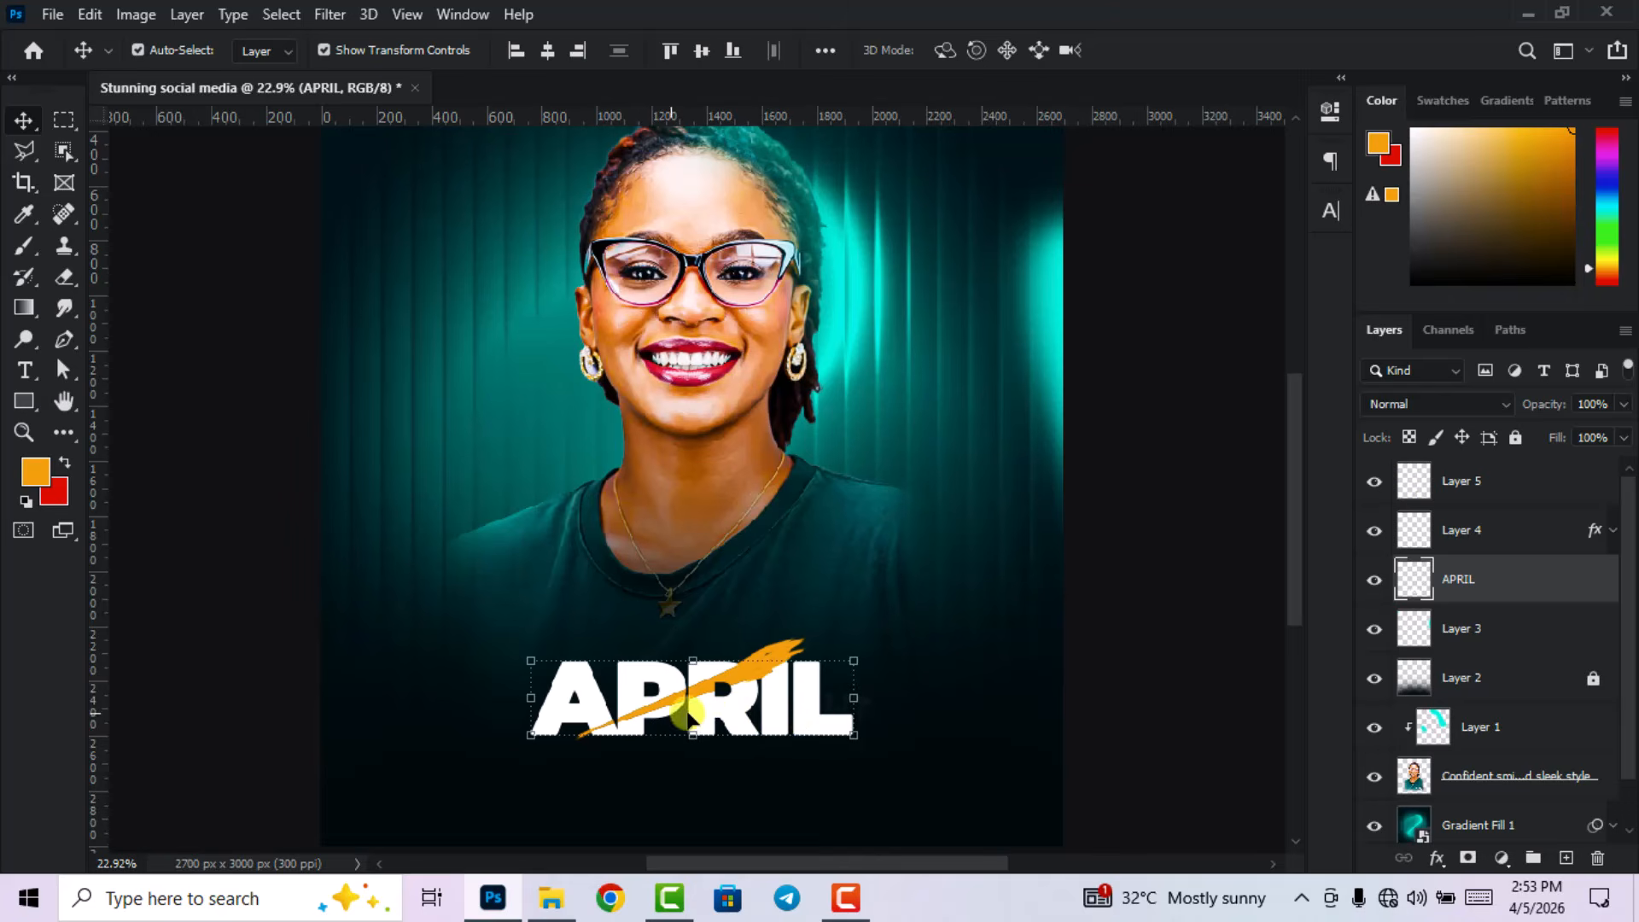
left_click(1374, 579)
left_click(1374, 580)
right_click(1490, 584)
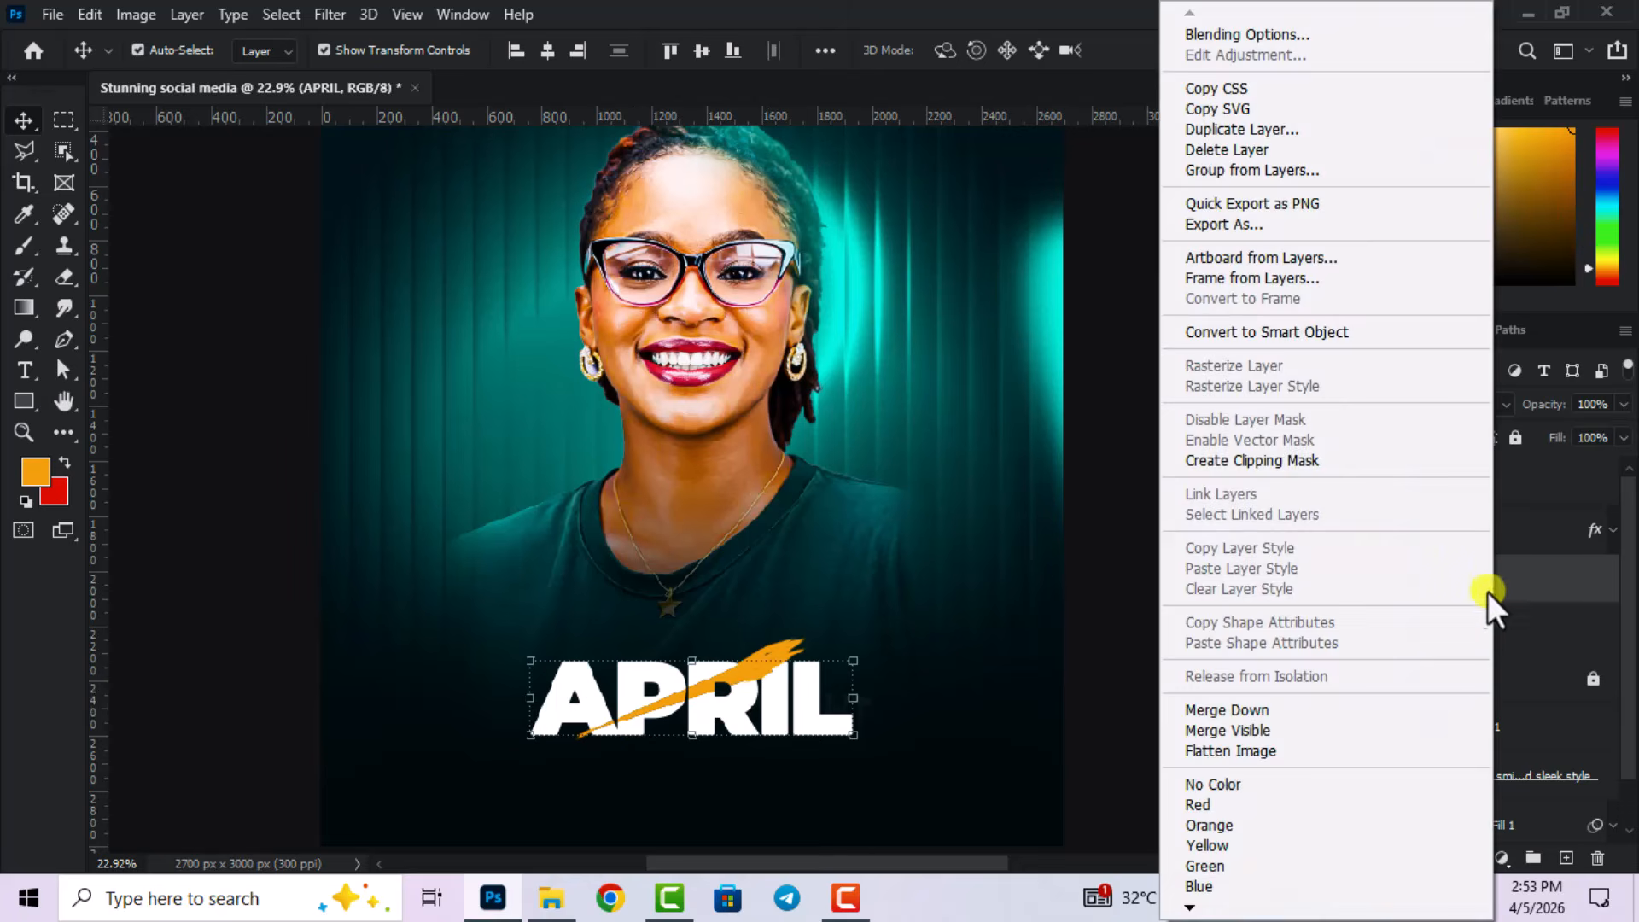
left_click(1274, 333)
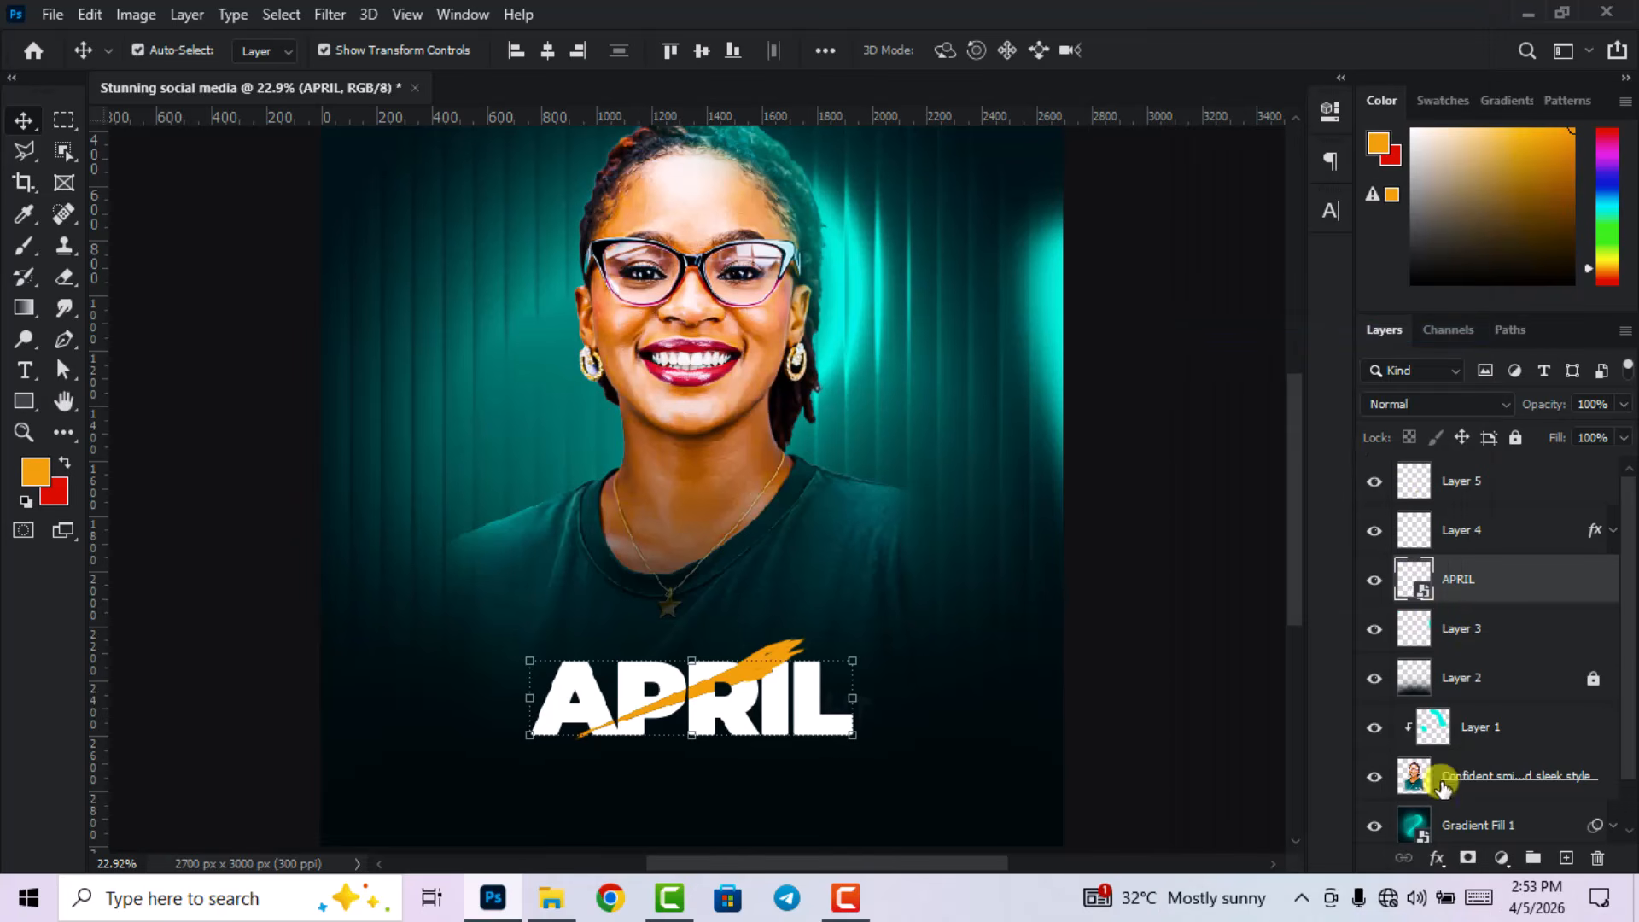
- Add an Inner Shadow in Normal mode with grey #6b6b6b to the APRIL layer
left_click(1439, 859)
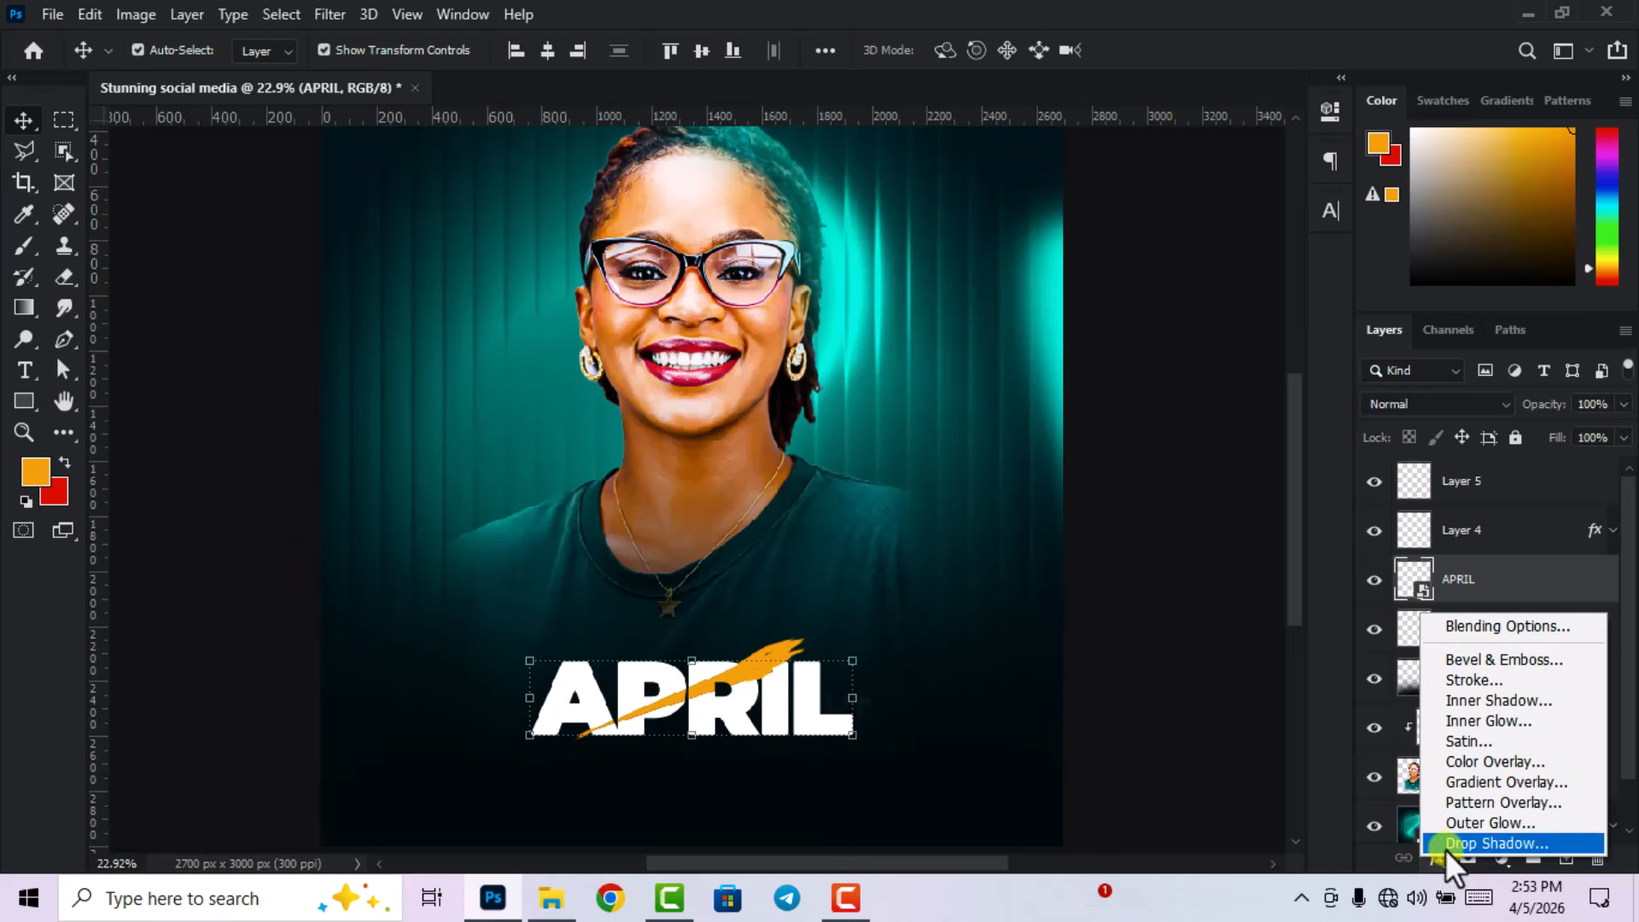
left_click(1474, 632)
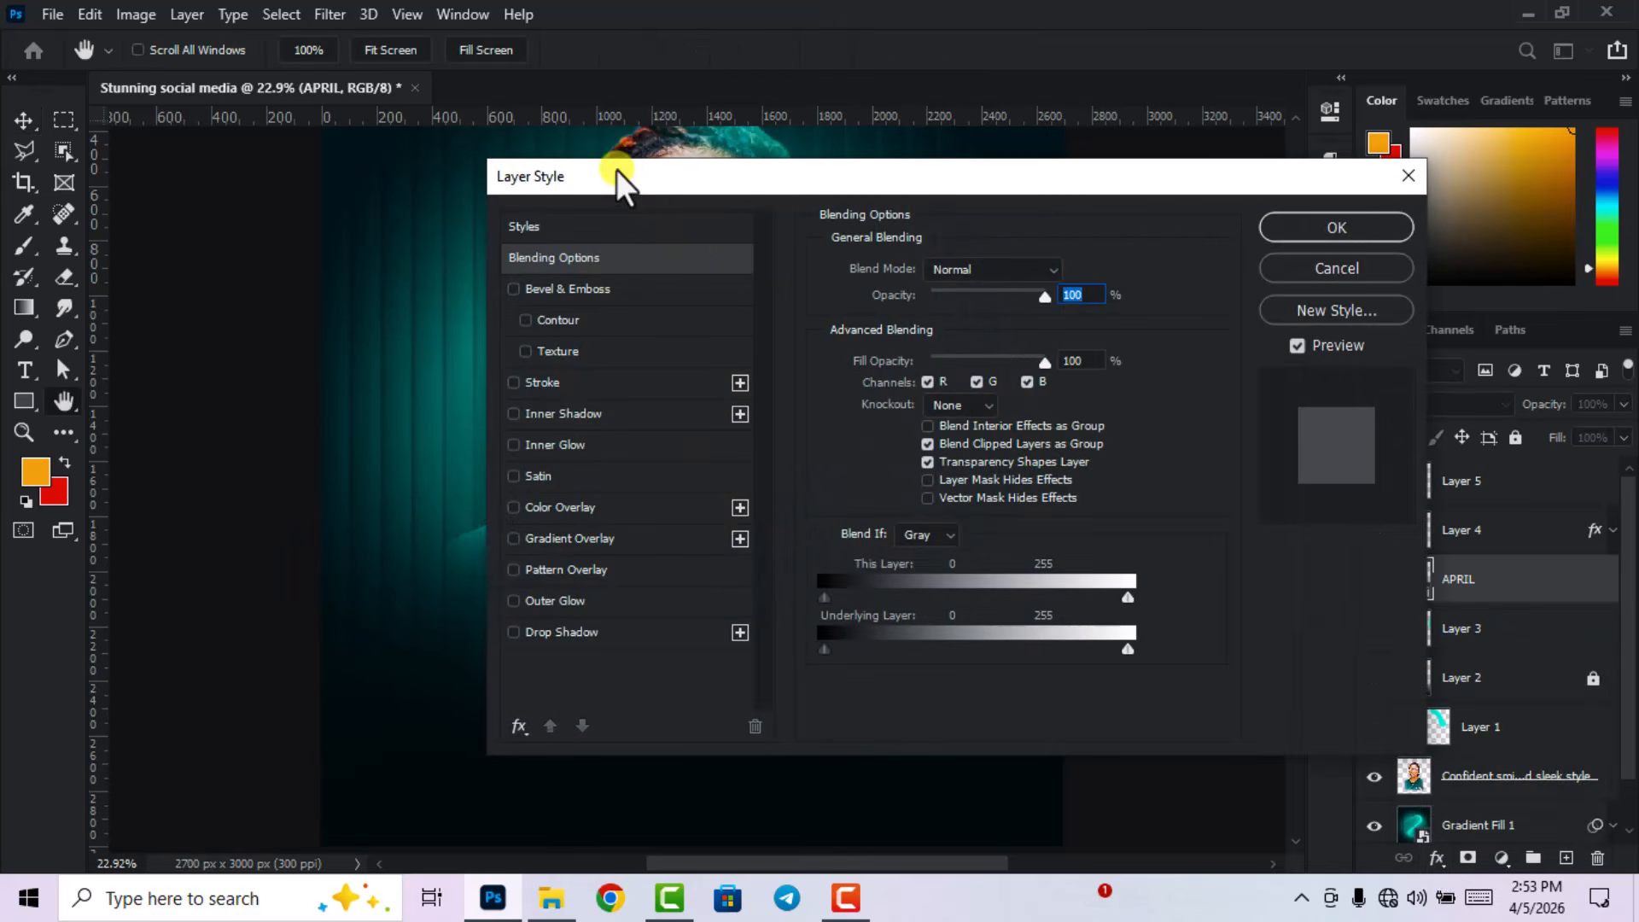
left_click_drag(616, 171, 929, 160)
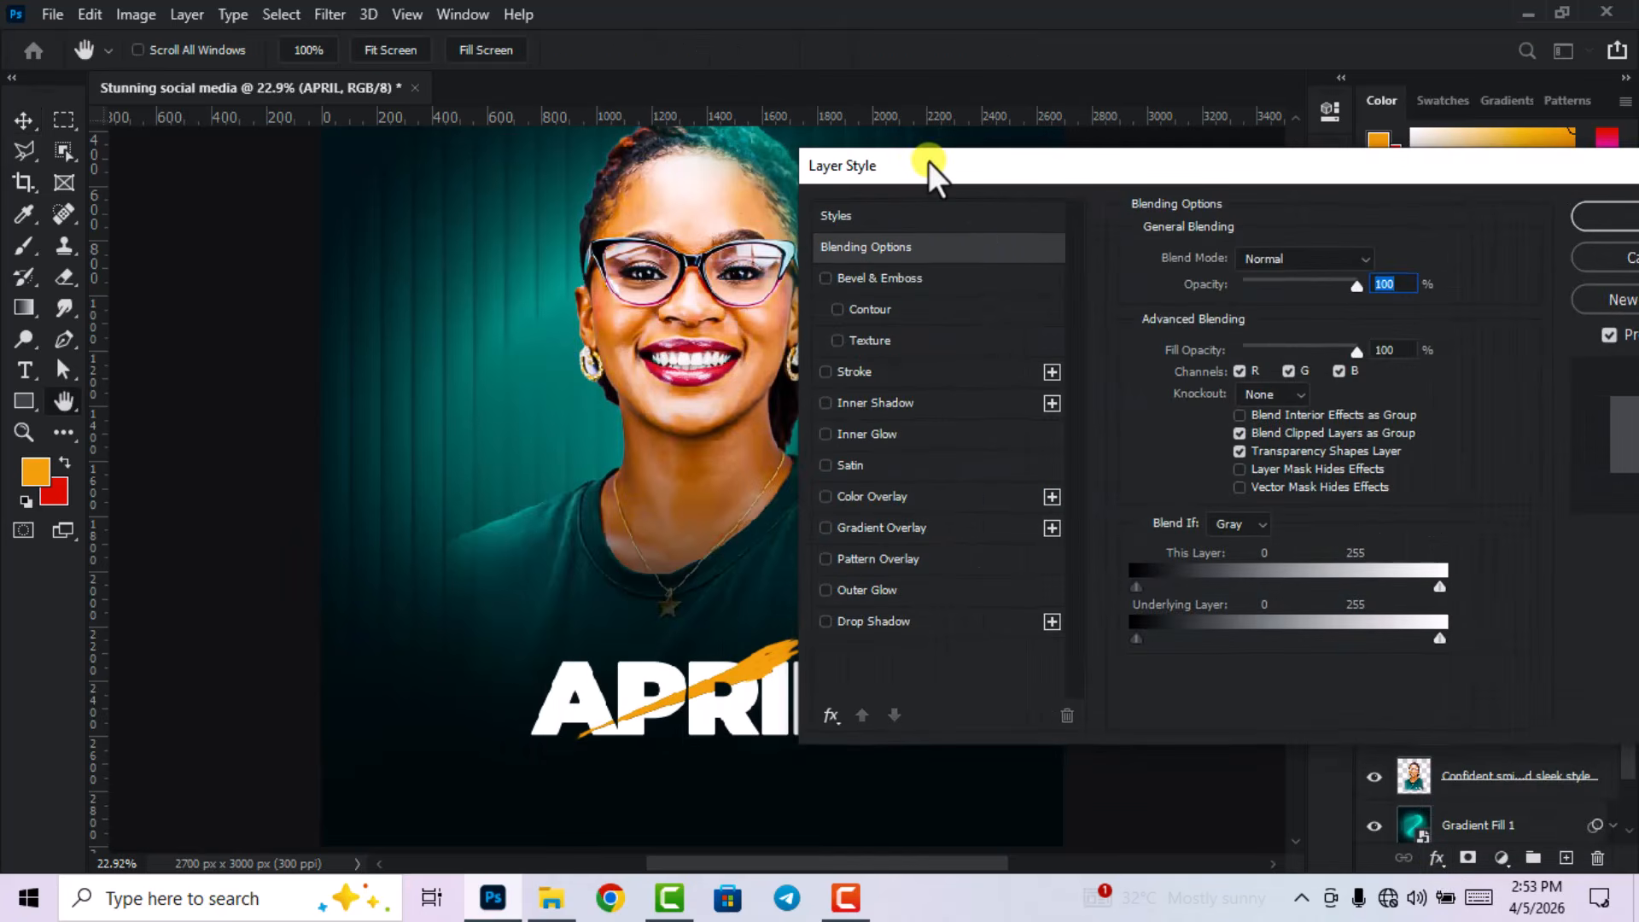
left_click(826, 403)
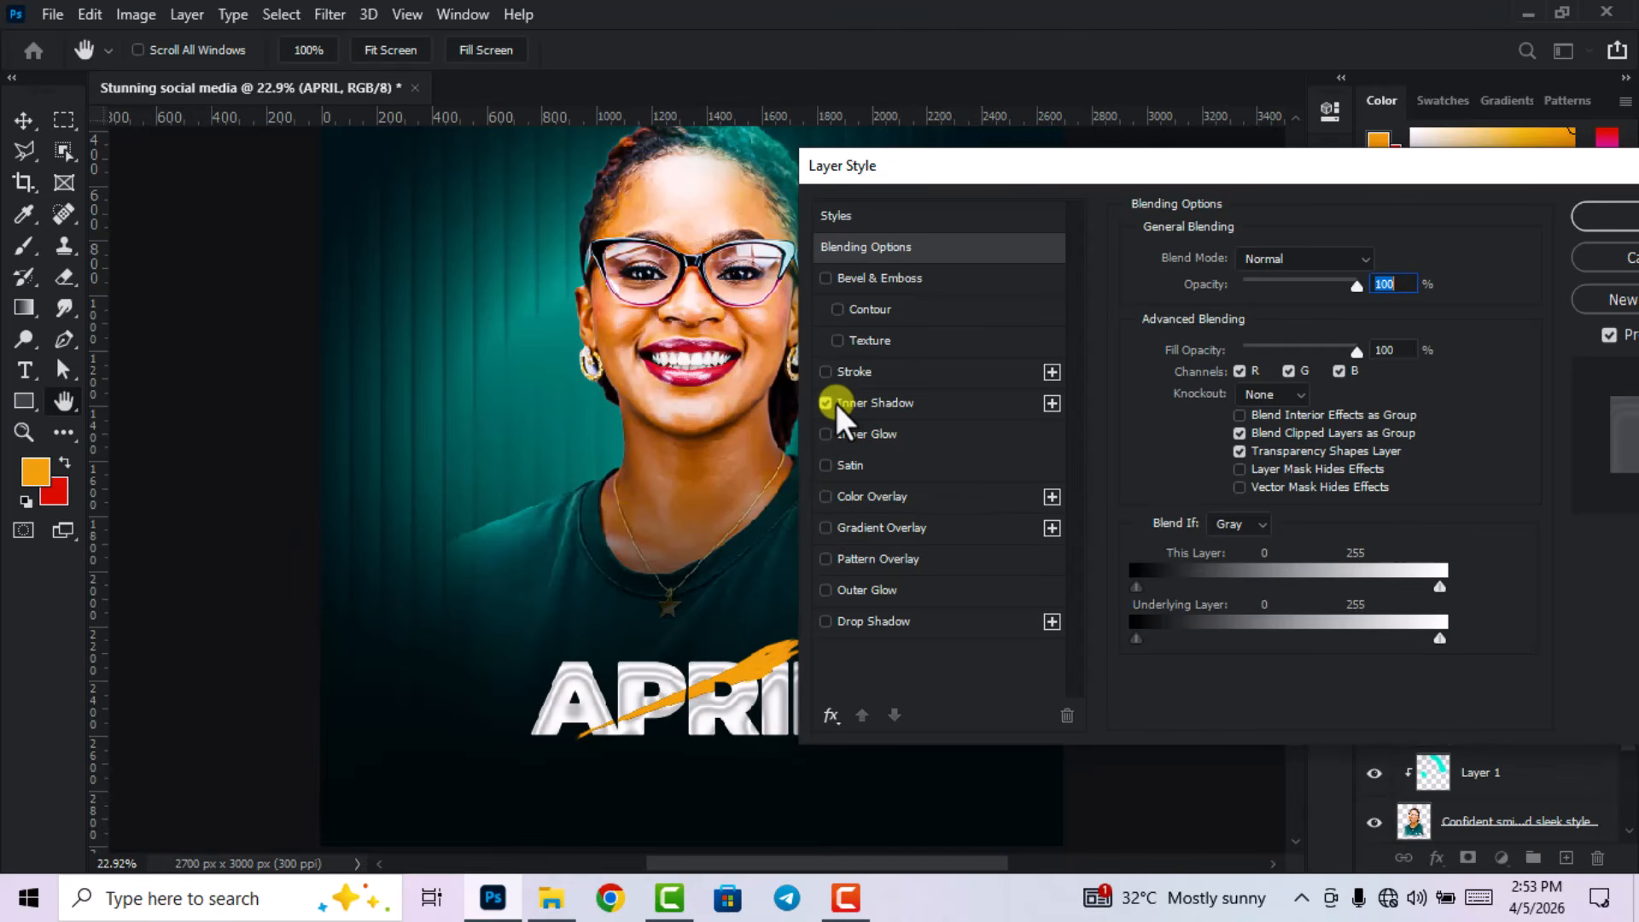
left_click(878, 399)
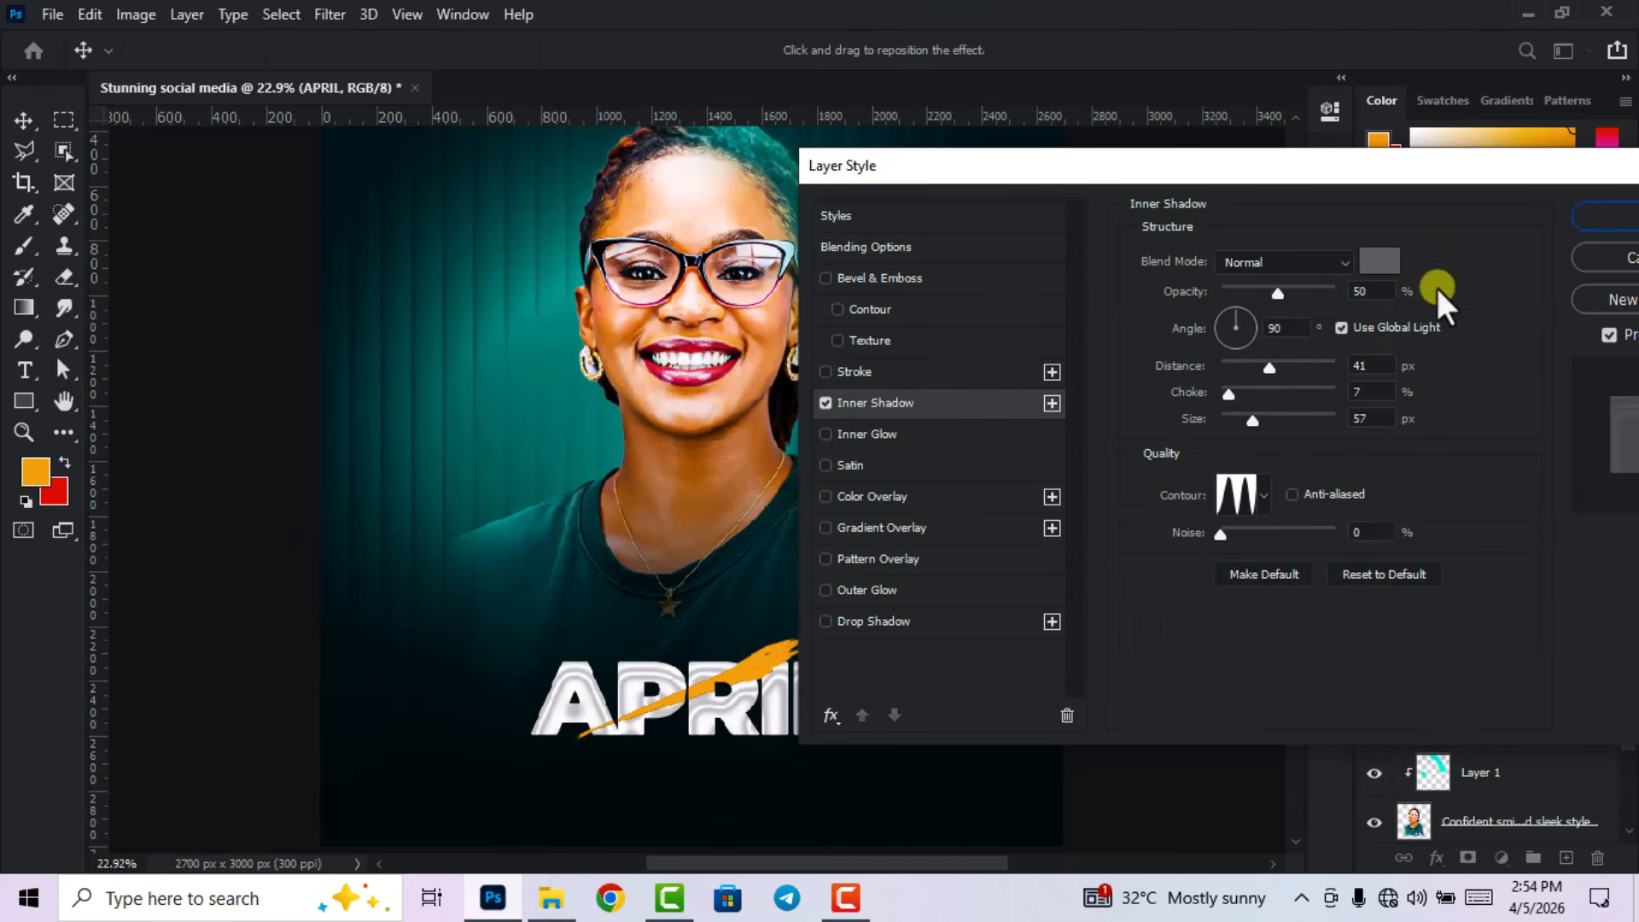
left_click_drag(1381, 196, 1203, 192)
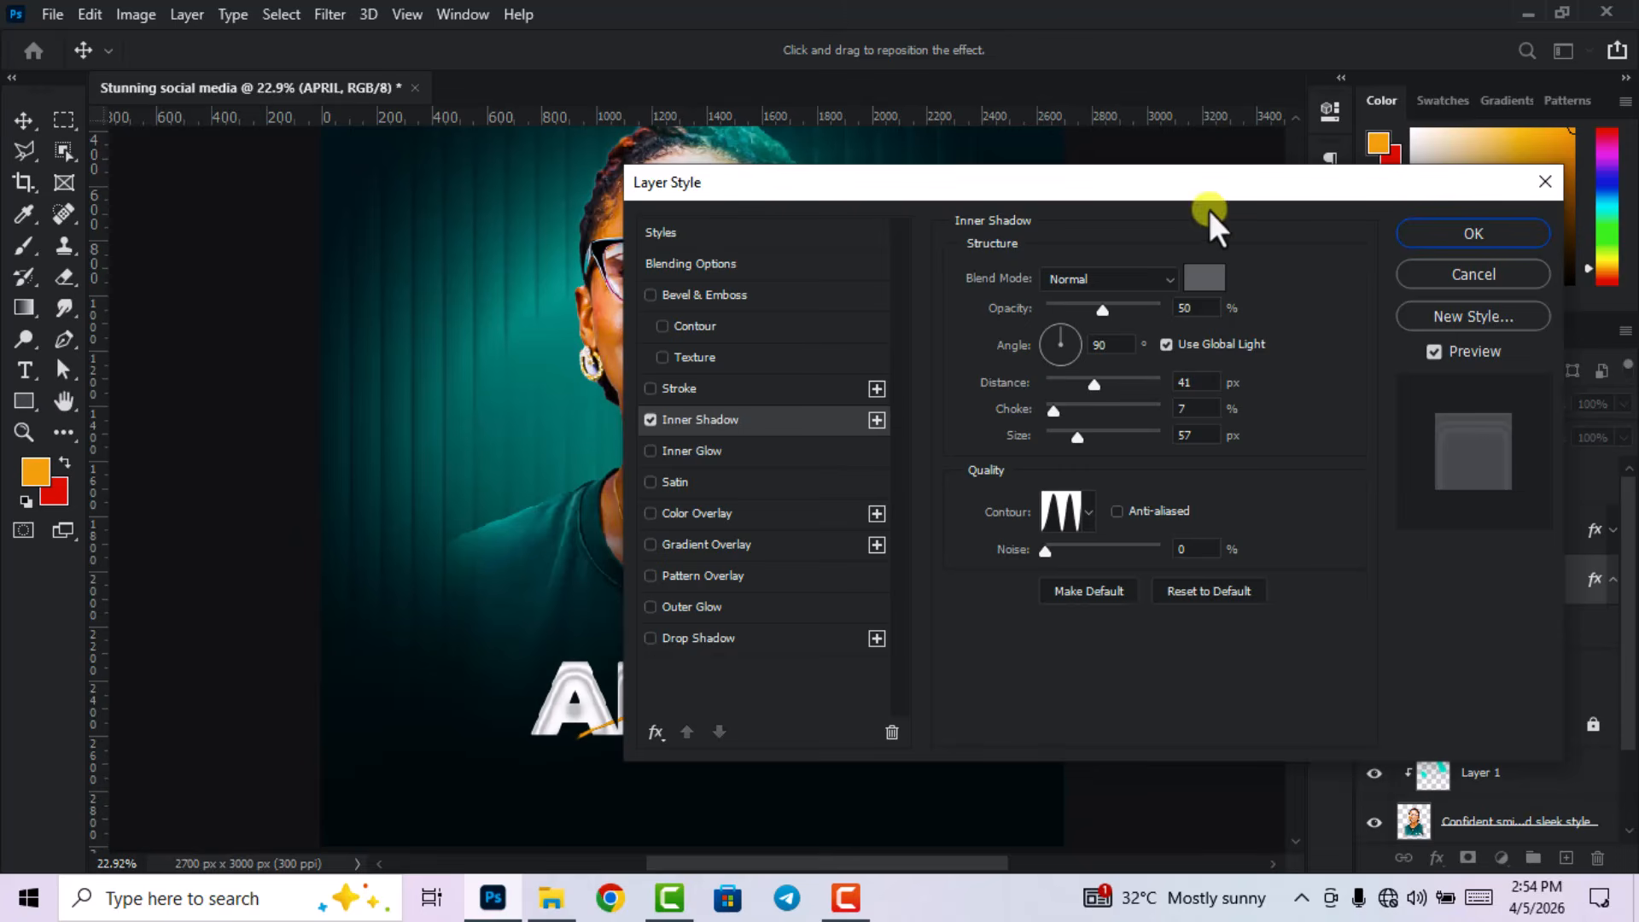
left_click(1203, 278)
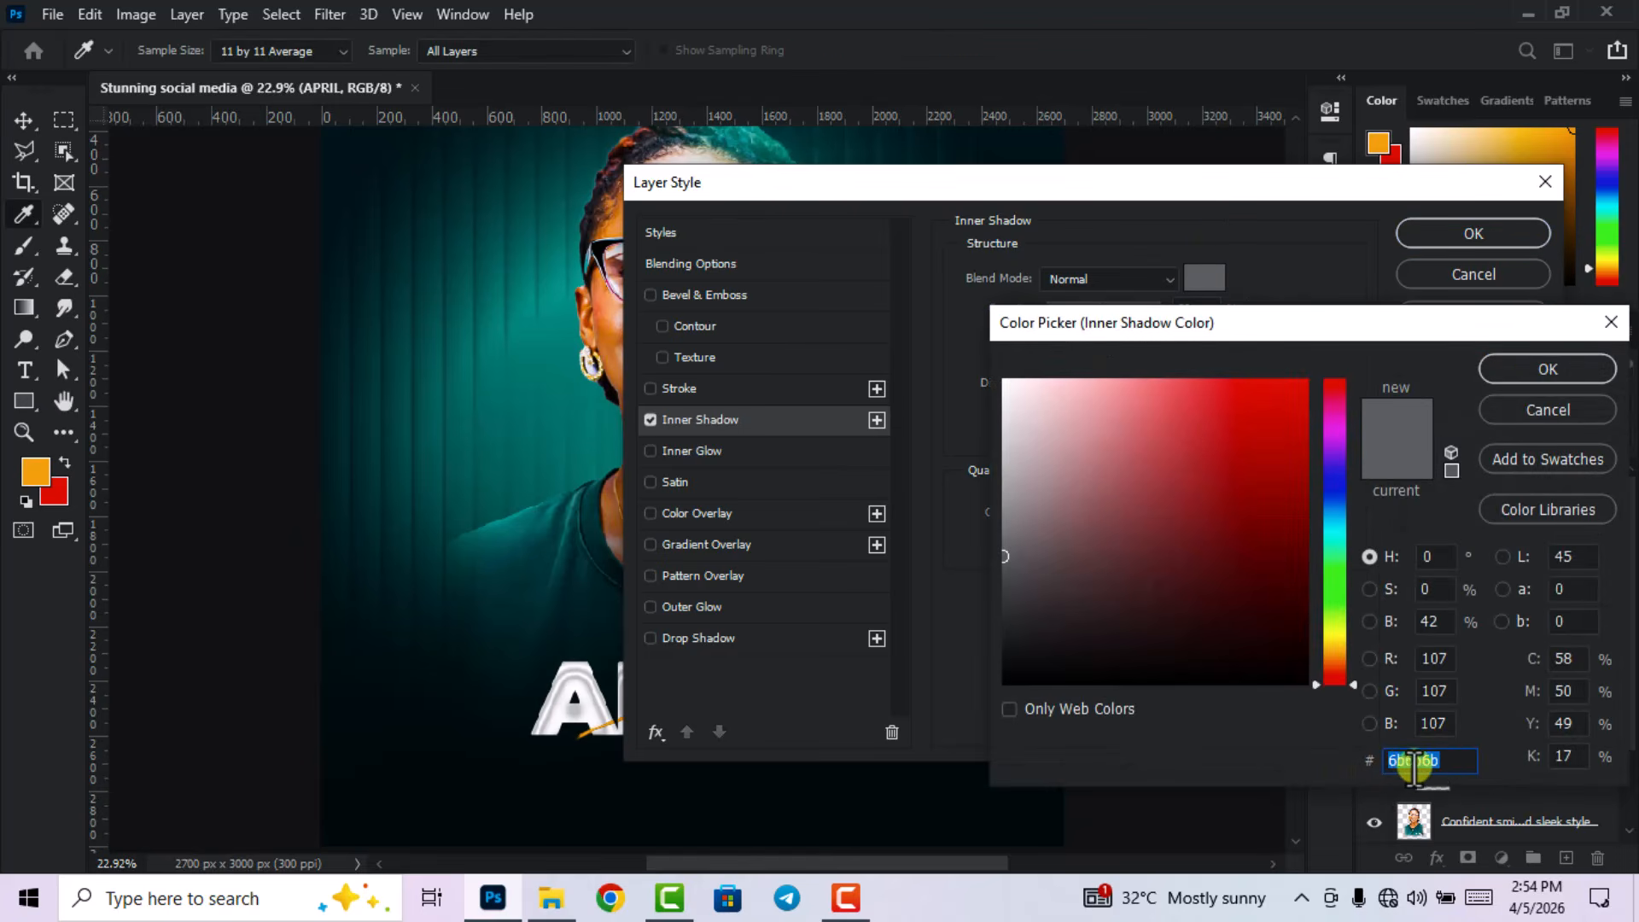
left_click(1524, 380)
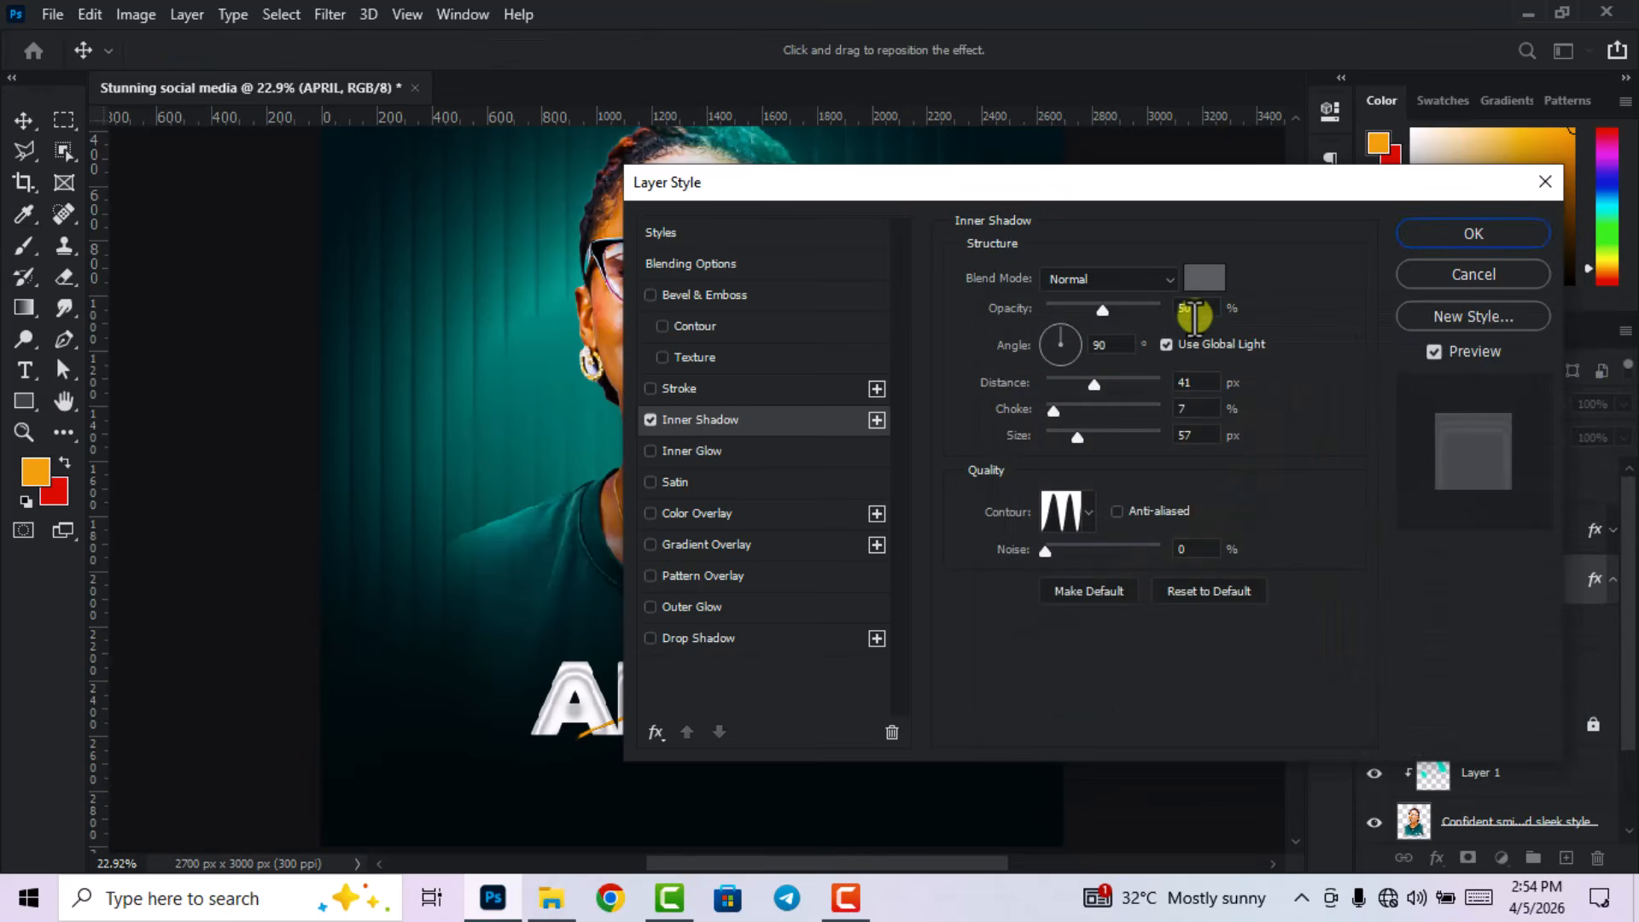
- Apply the Inner Shadow at 50% opacity, 90° angle, 41 px distance, 7% choke and 57 px size with the multi-peak contour
left_click(1195, 307)
double_click(1204, 308)
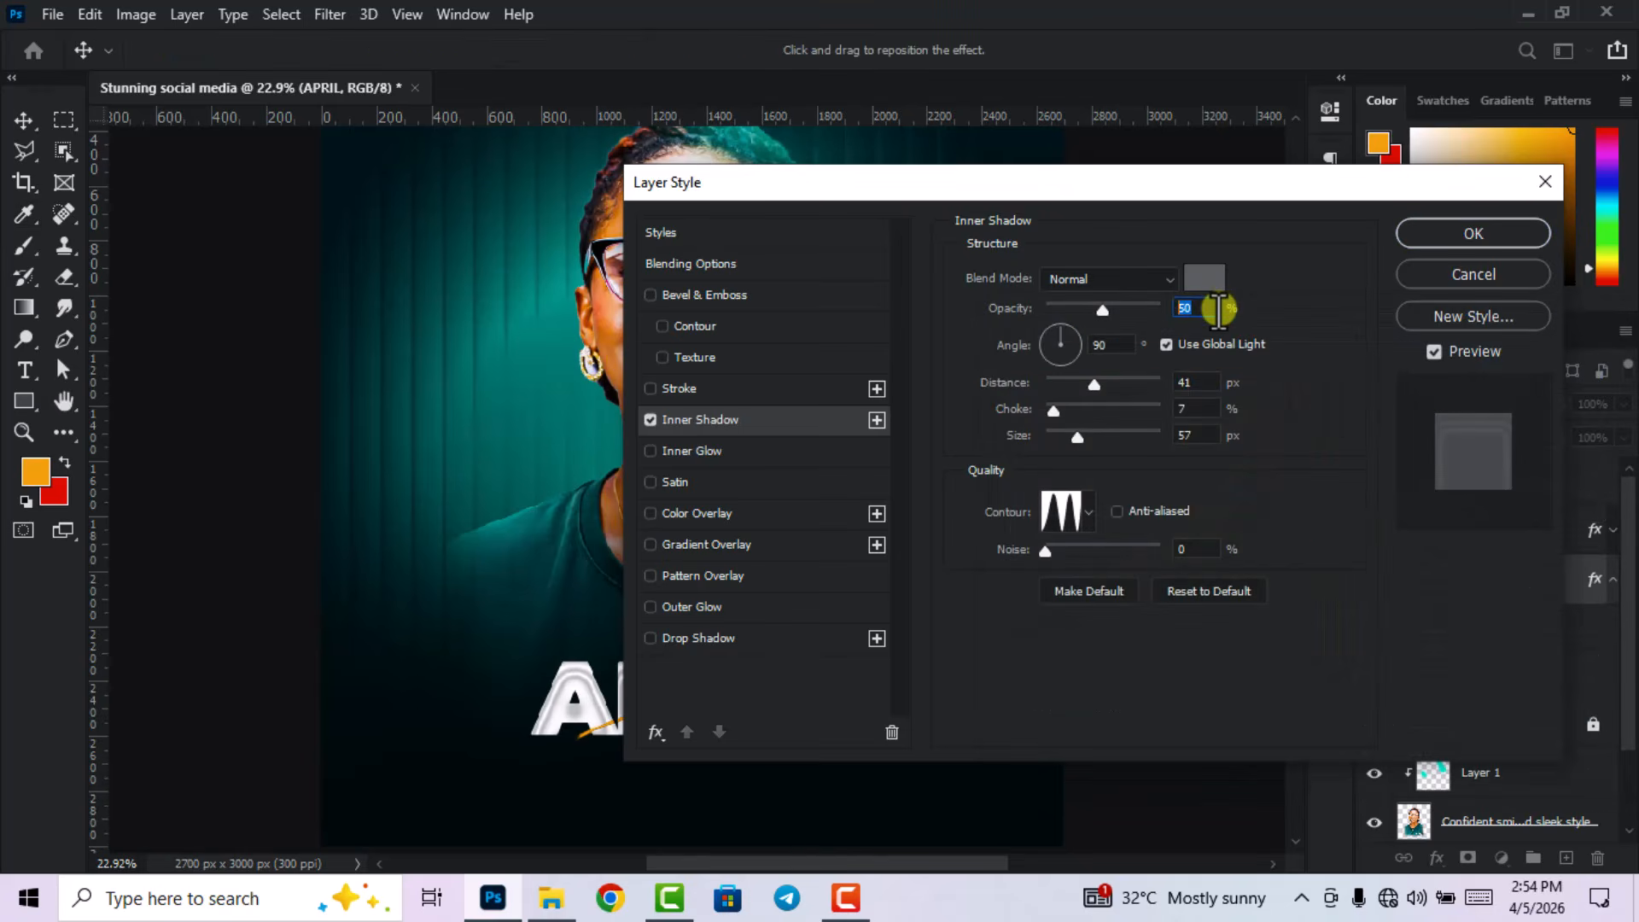
double_click(1102, 344)
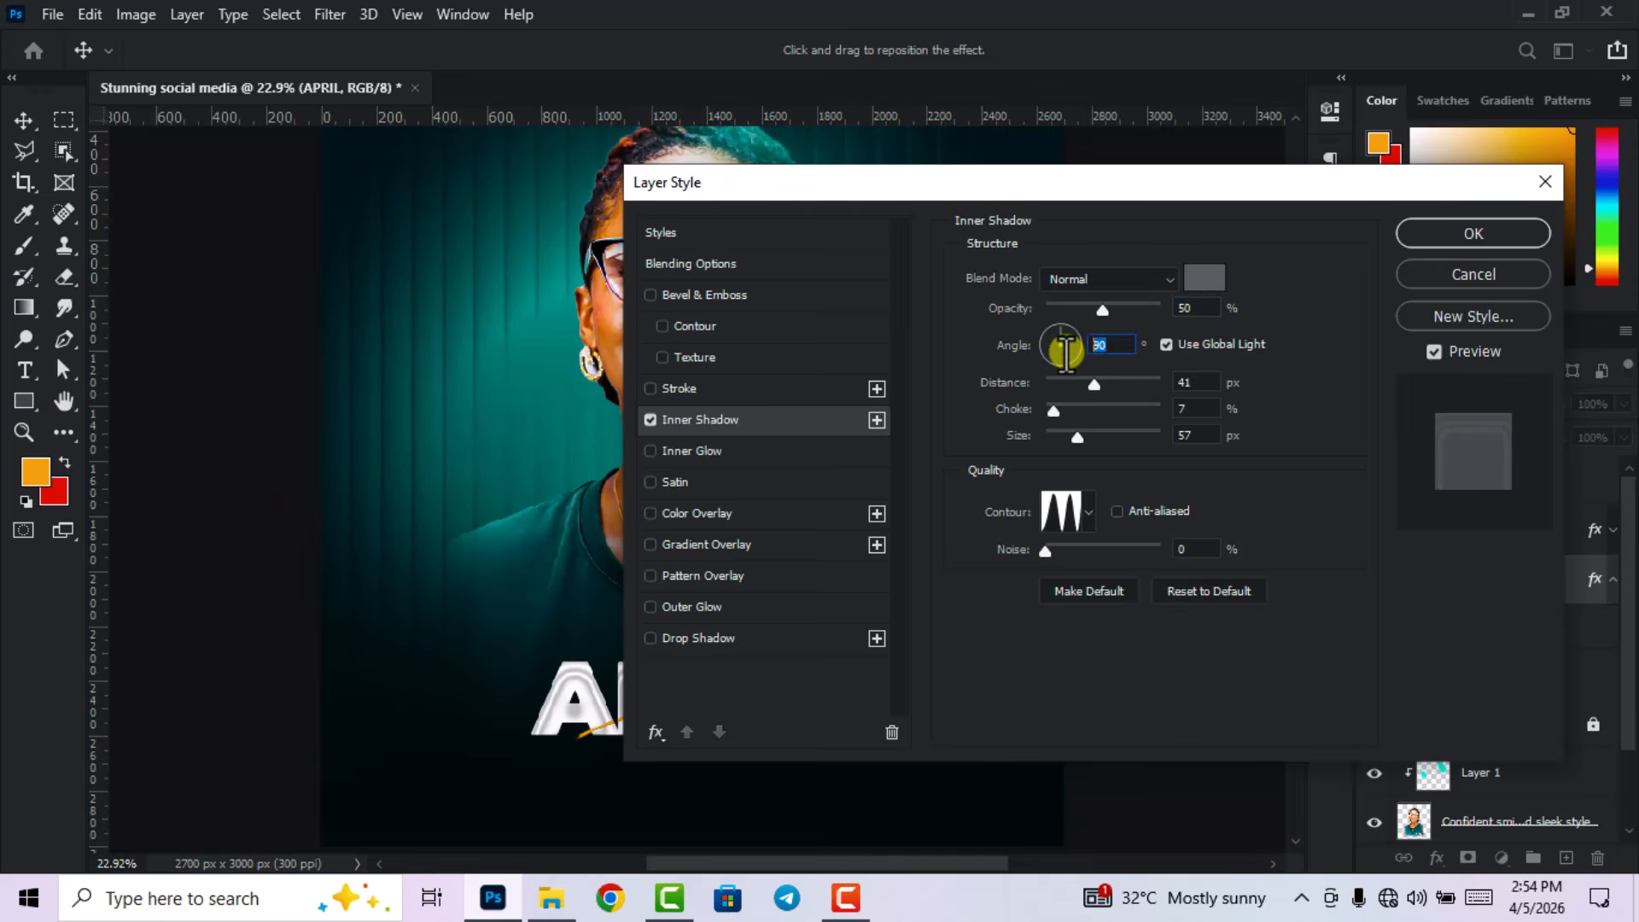
double_click(1182, 384)
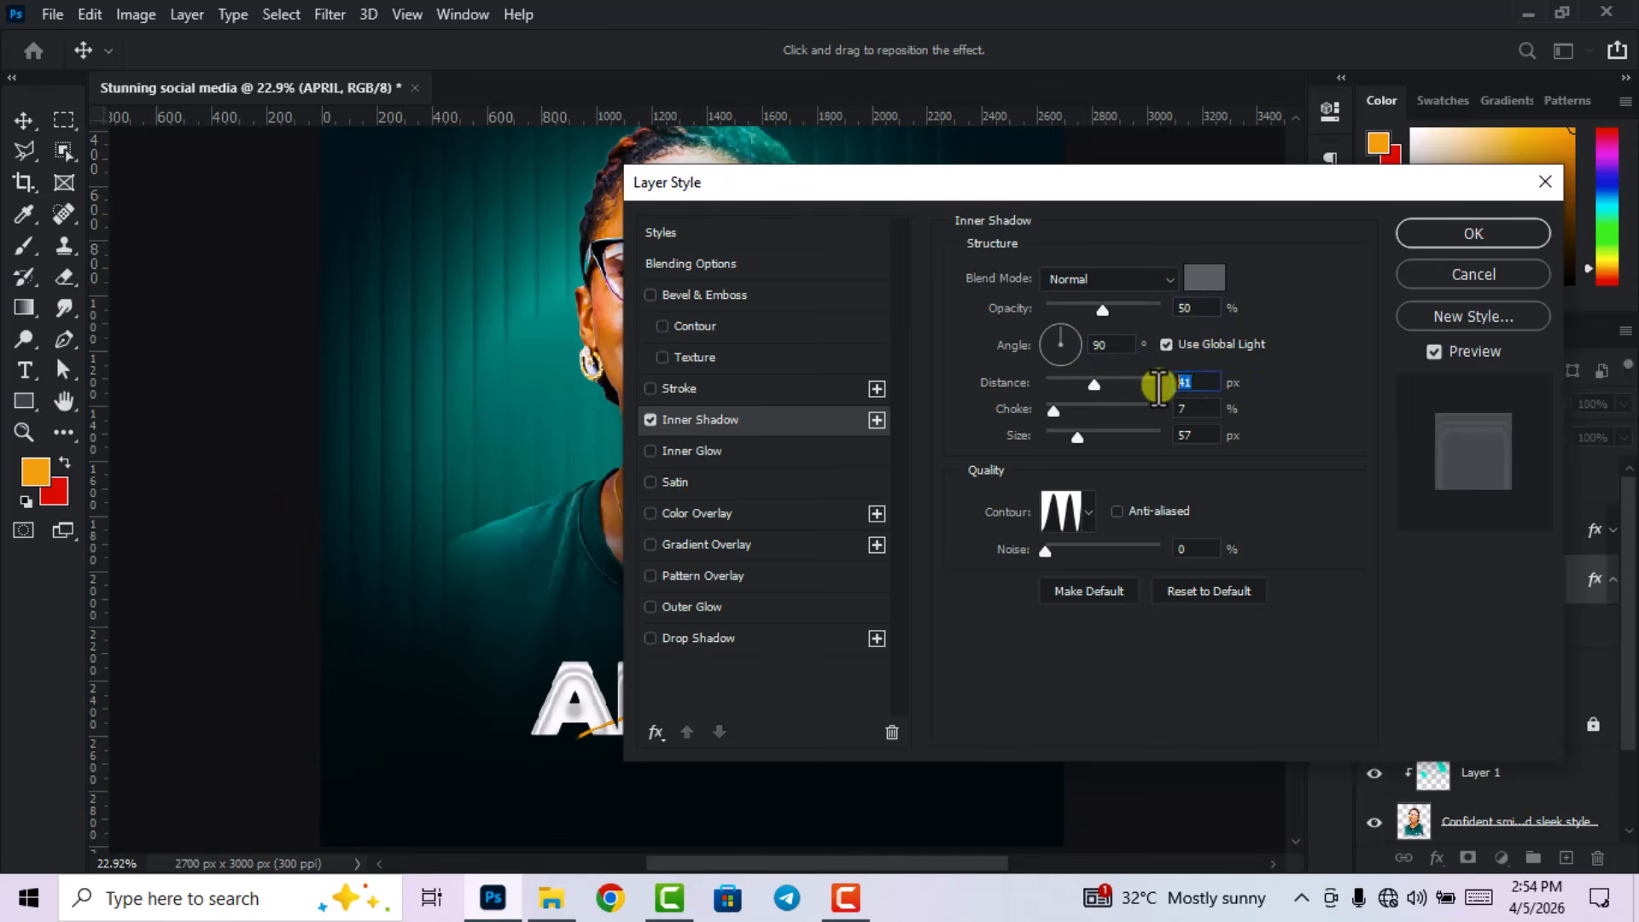
double_click(1195, 410)
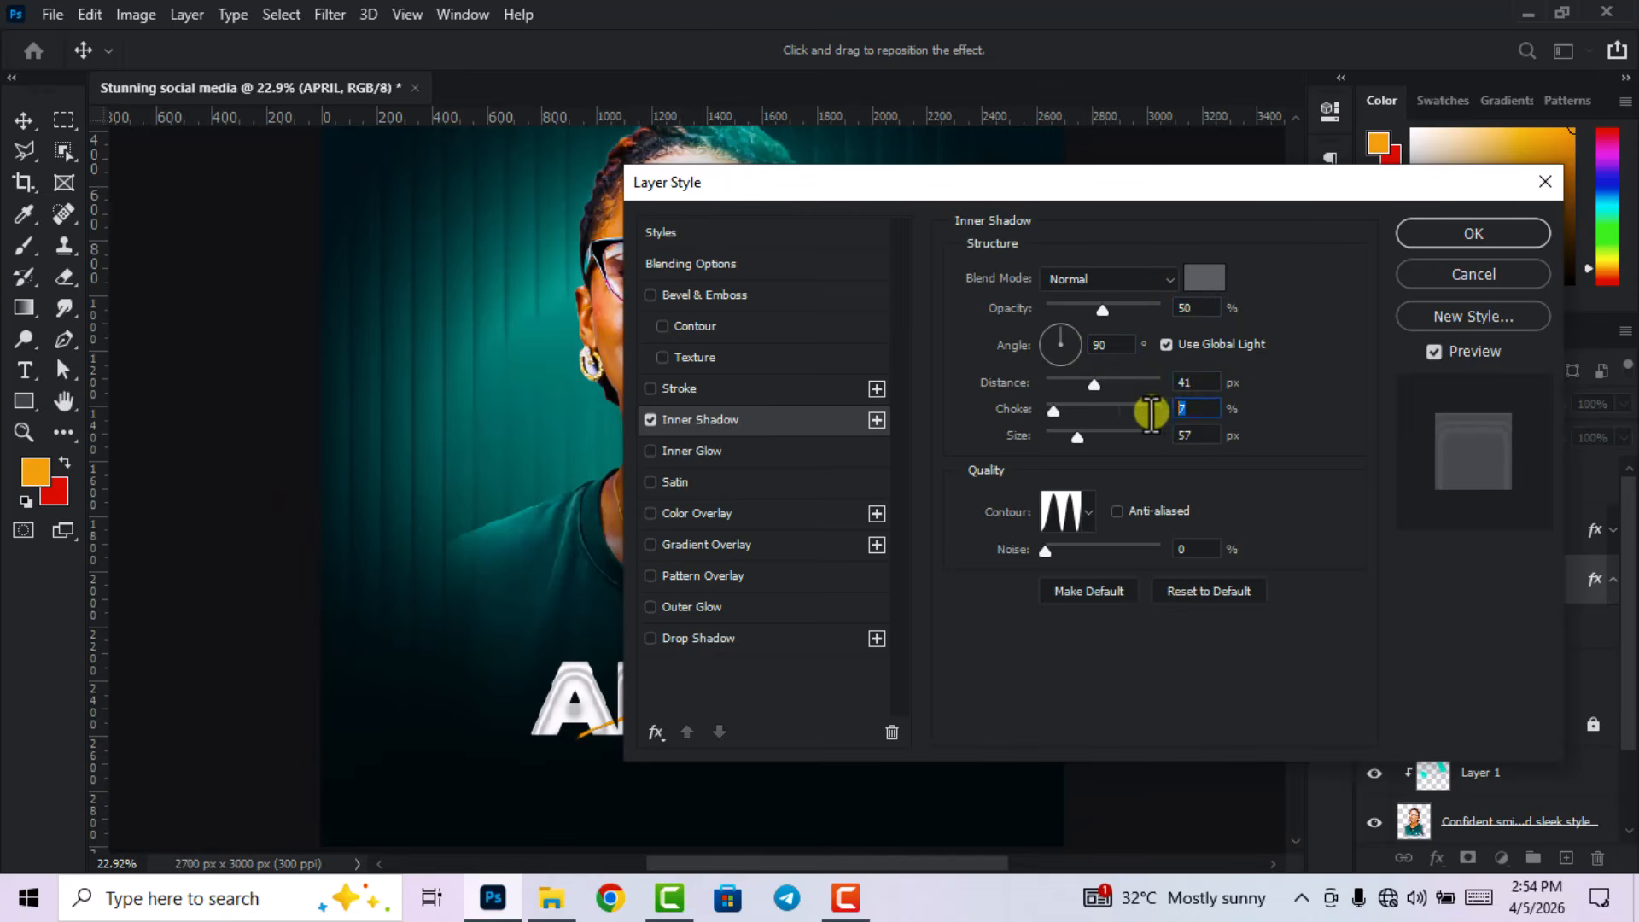
double_click(1199, 435)
left_click(1086, 513)
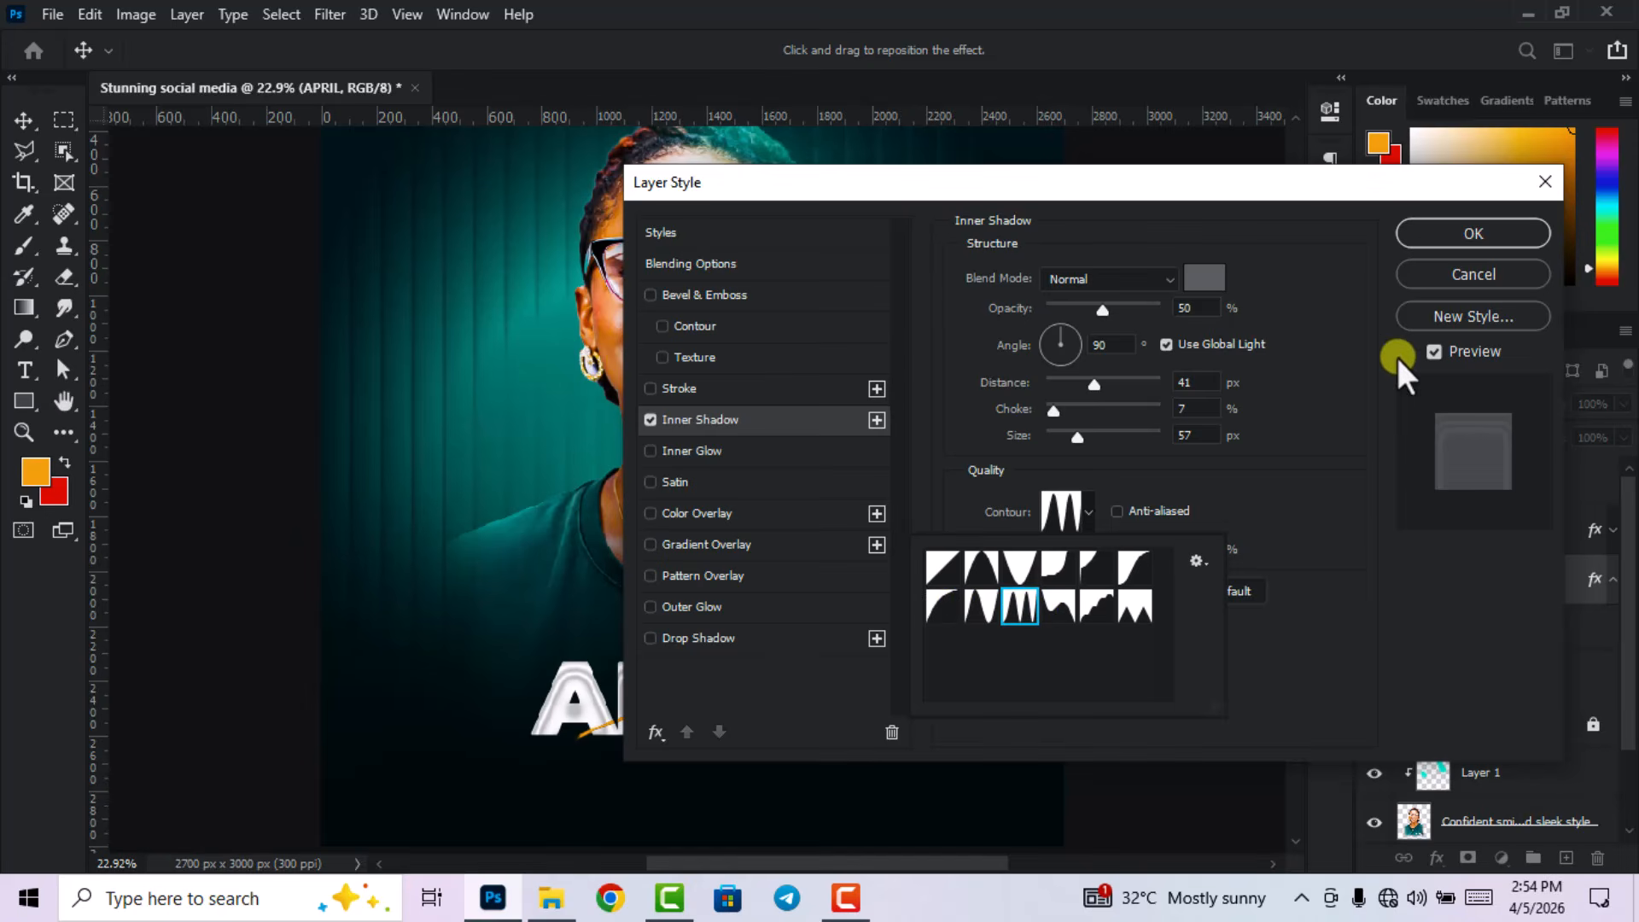
left_click(1452, 234)
- Place the red hand-drawn circle image from New folder (3) into the design
scroll(981, 598, "down", 3)
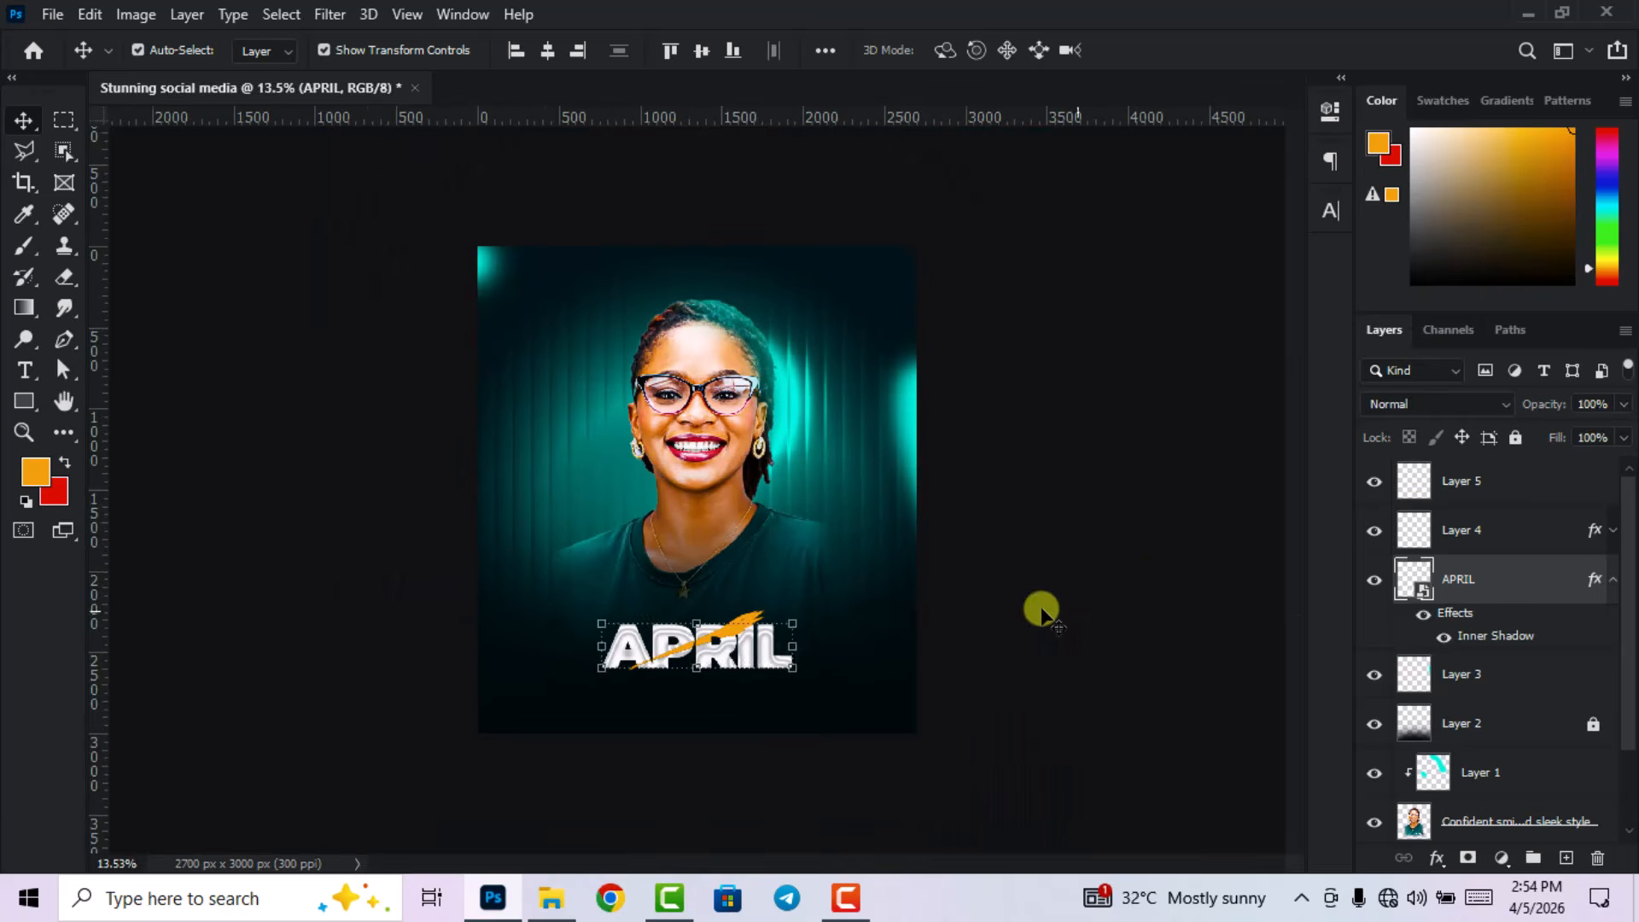
left_click(1095, 602)
scroll(720, 680, "up", 1)
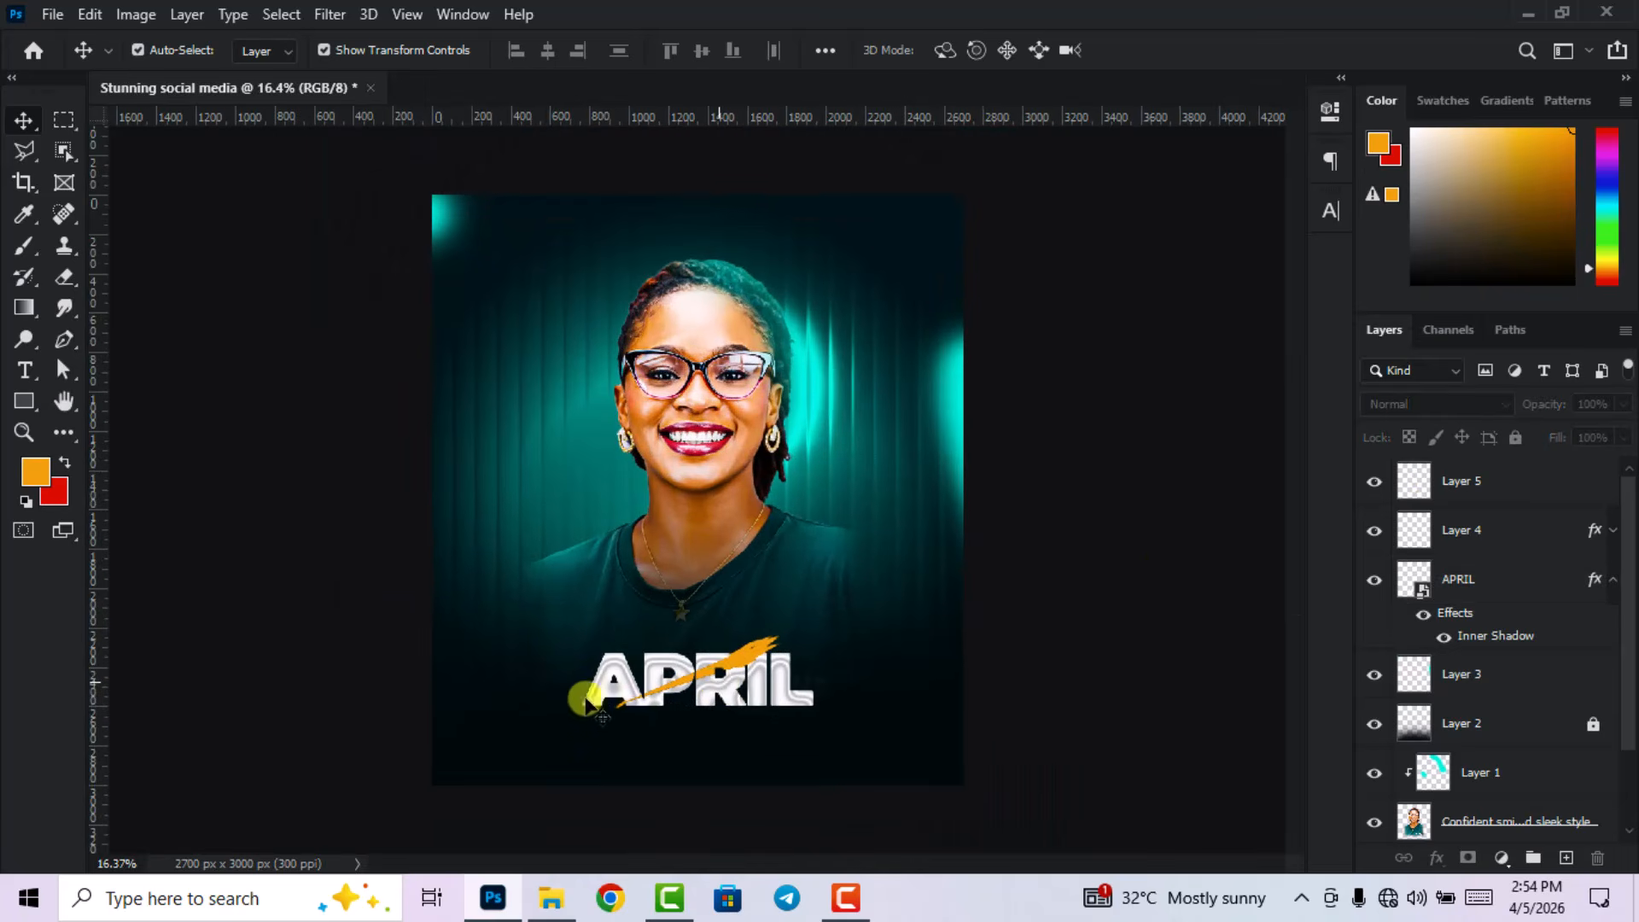
scroll(479, 706, "up", 1)
left_click(547, 898)
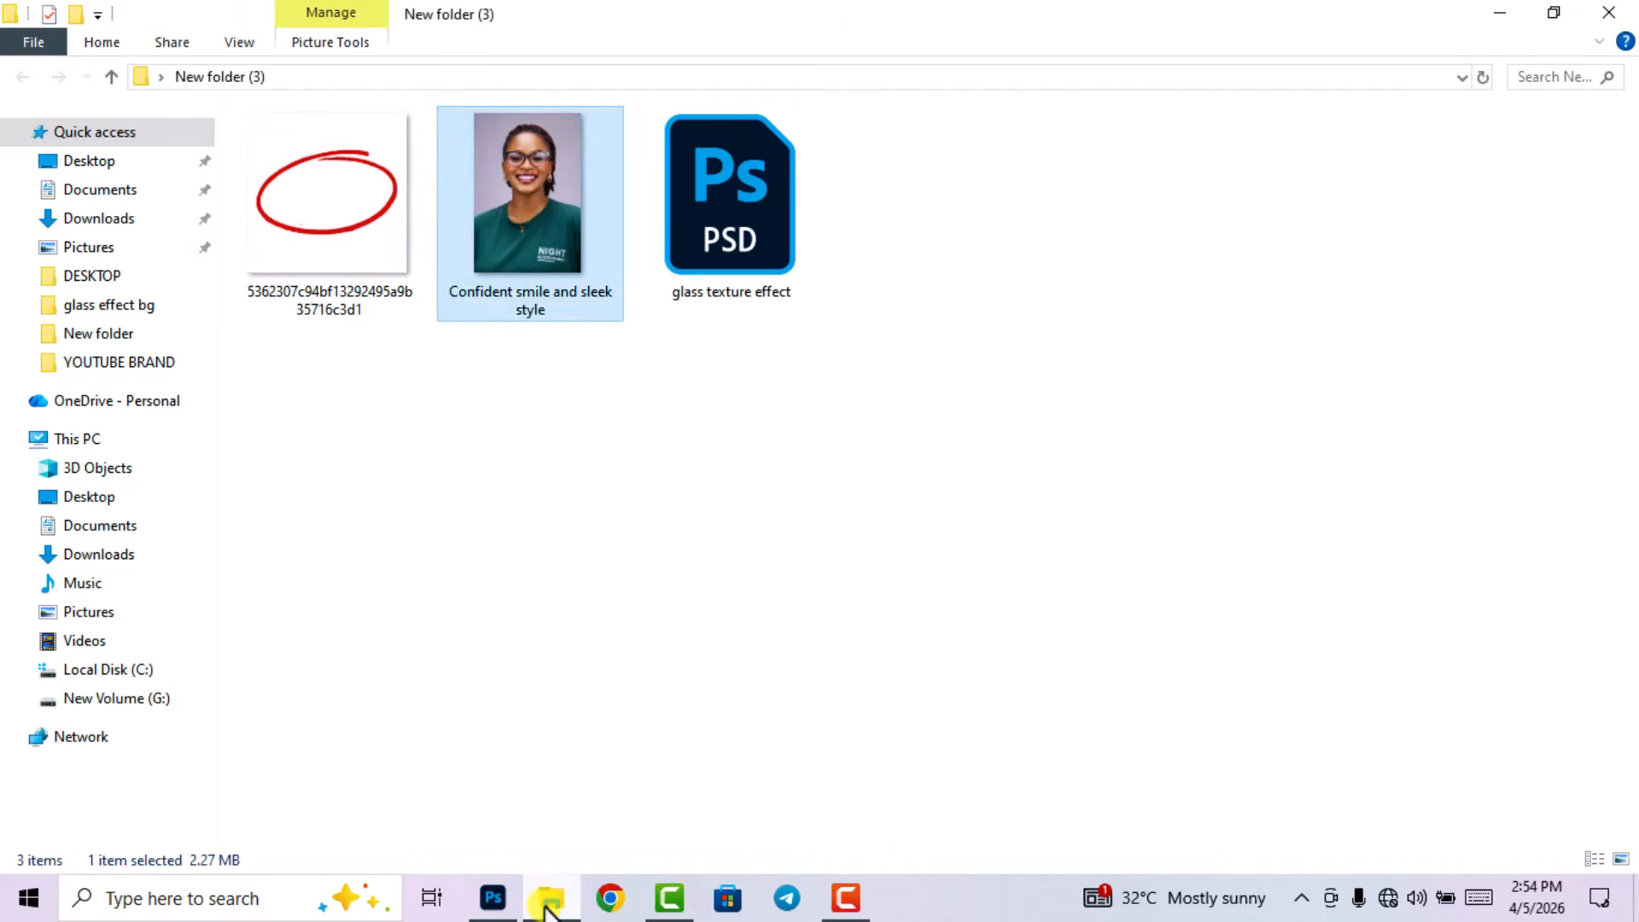
left_click_drag(324, 193, 600, 591)
left_click_drag(627, 531, 627, 531)
left_click(1148, 51)
- Rasterize the placed circle layer and remove its white background with the Magic Eraser
right_click(1463, 475)
left_click(1273, 449)
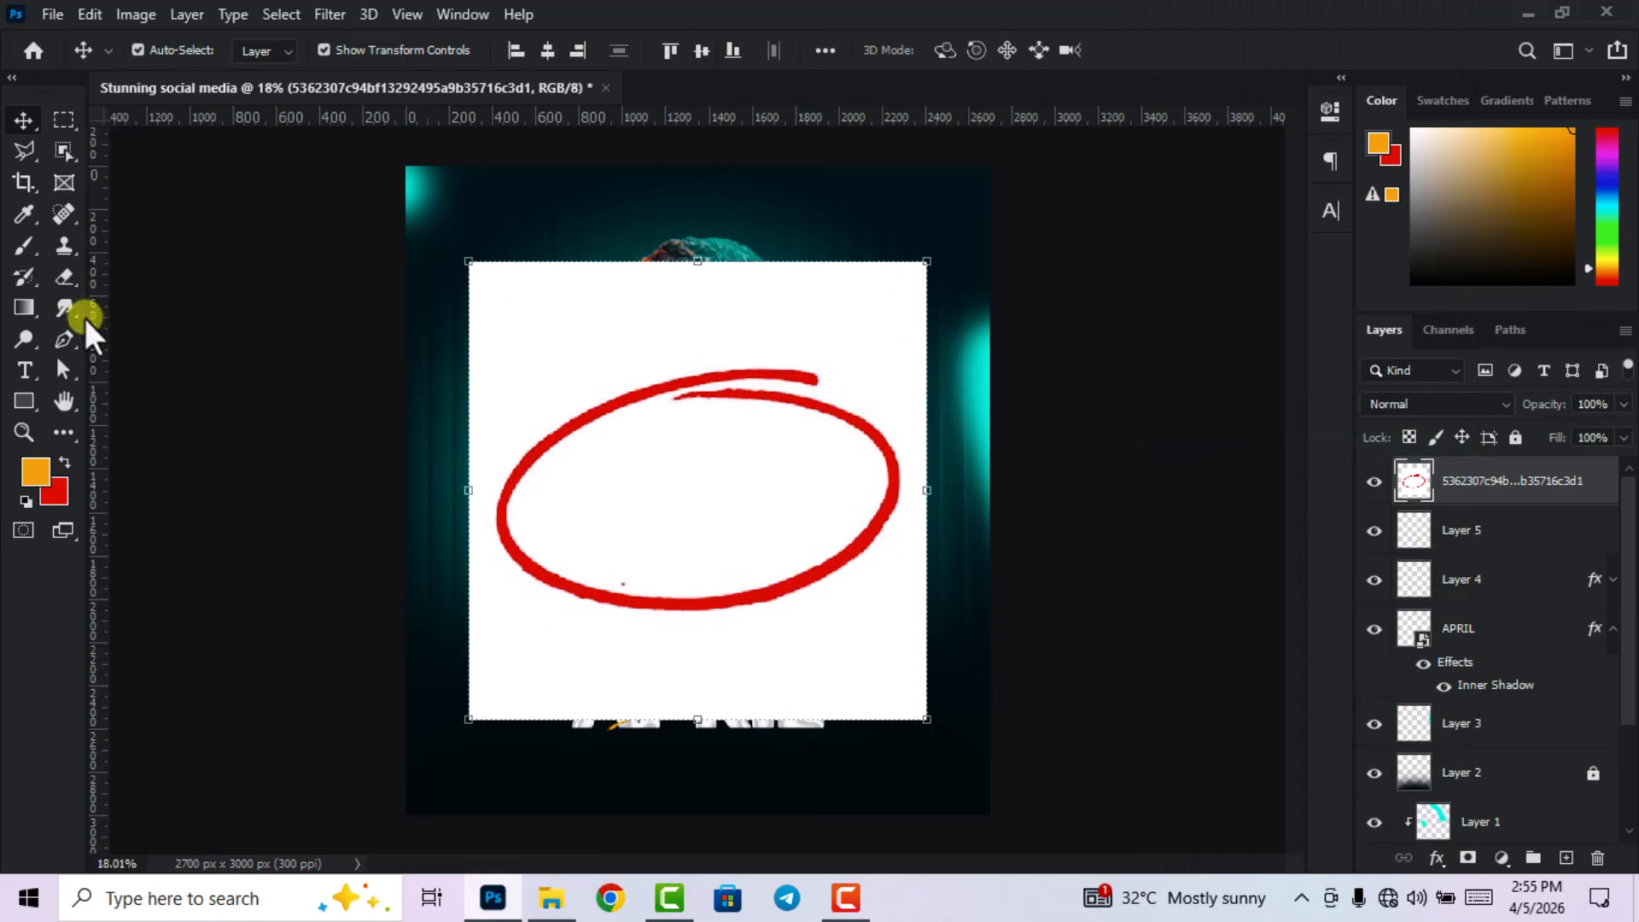
left_click(67, 273)
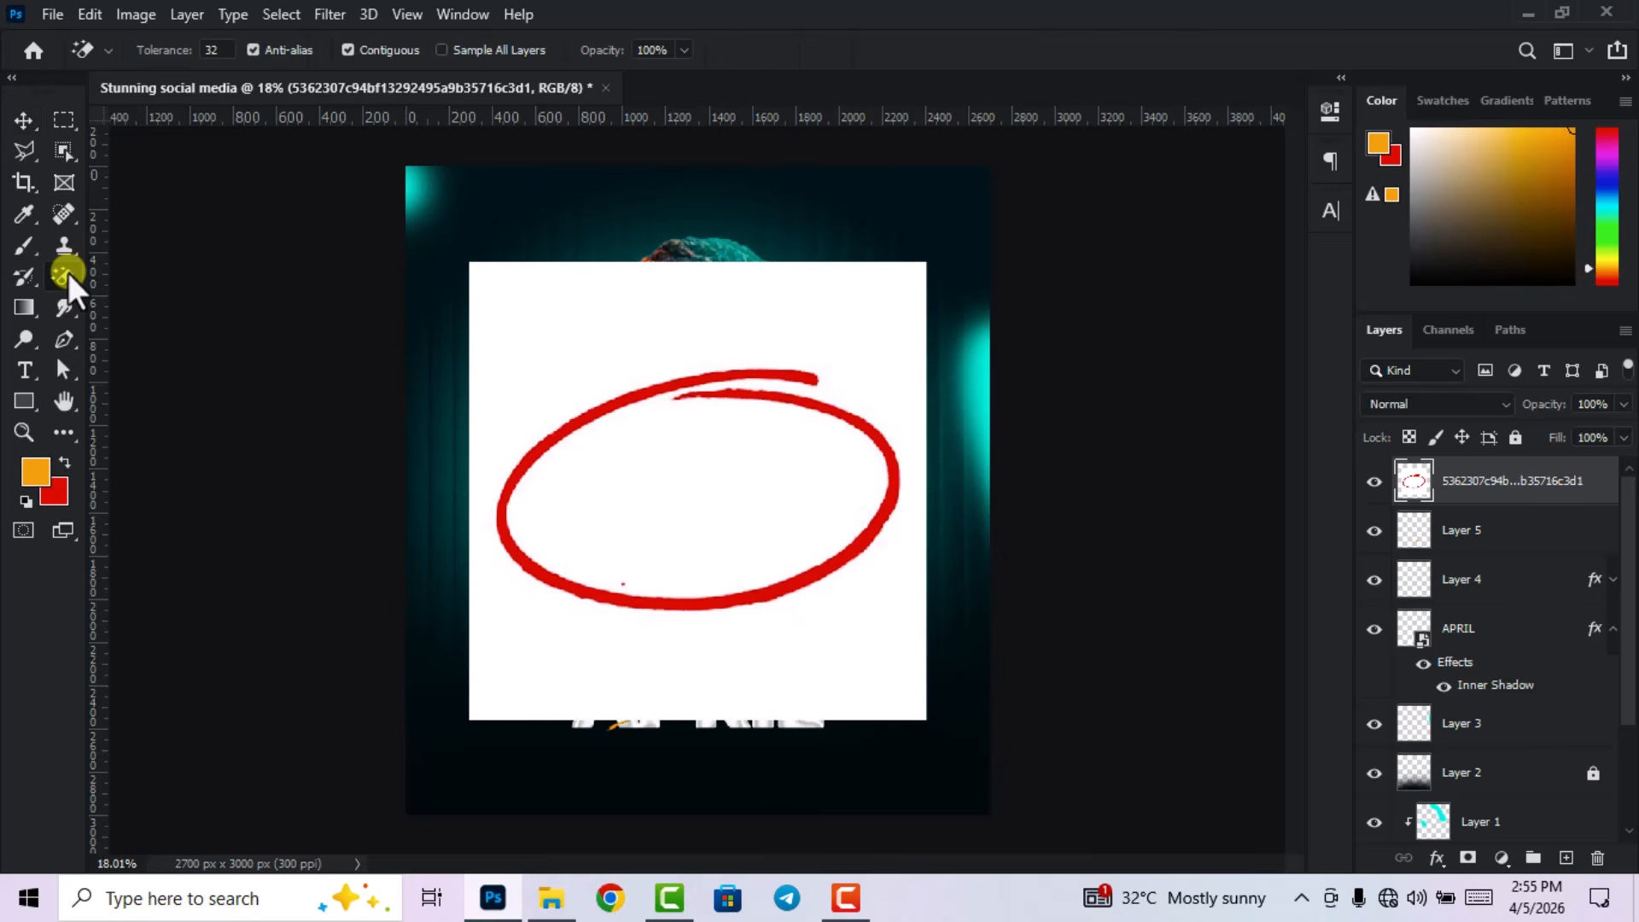
left_click(694, 493)
- Scale the red circle down and position it beside the woman's face, over the ribbed background
left_click(23, 119)
left_click_drag(899, 611, 547, 471)
left_click(1185, 53)
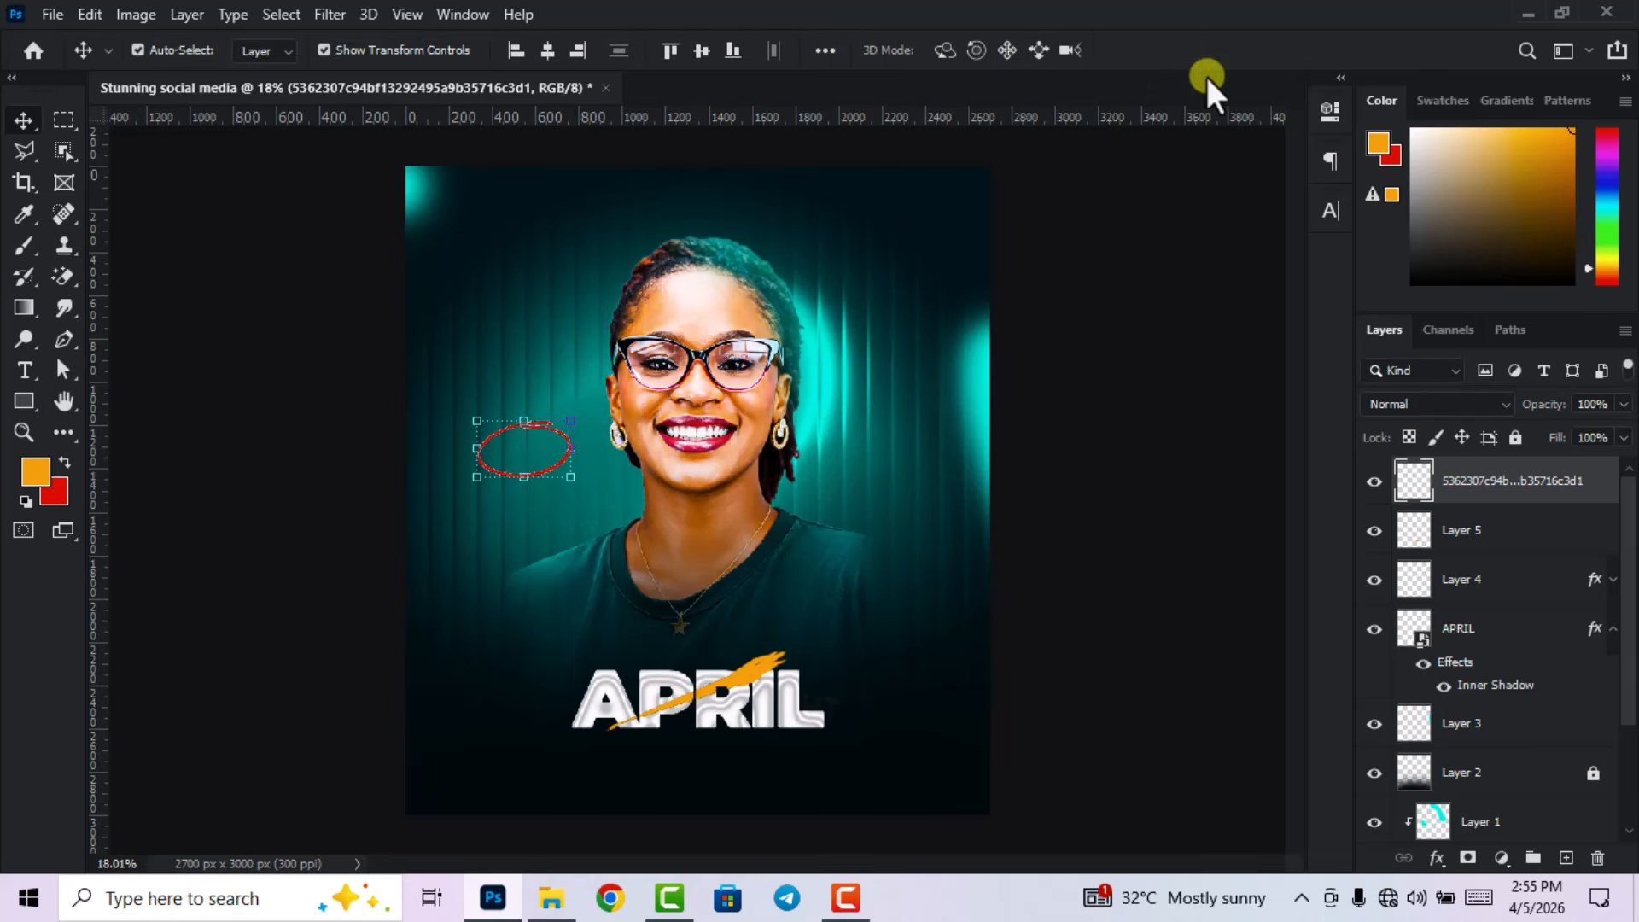
- Add a Color Overlay in orange #ffa200 at 100% opacity to the circle layer
left_click(1434, 859)
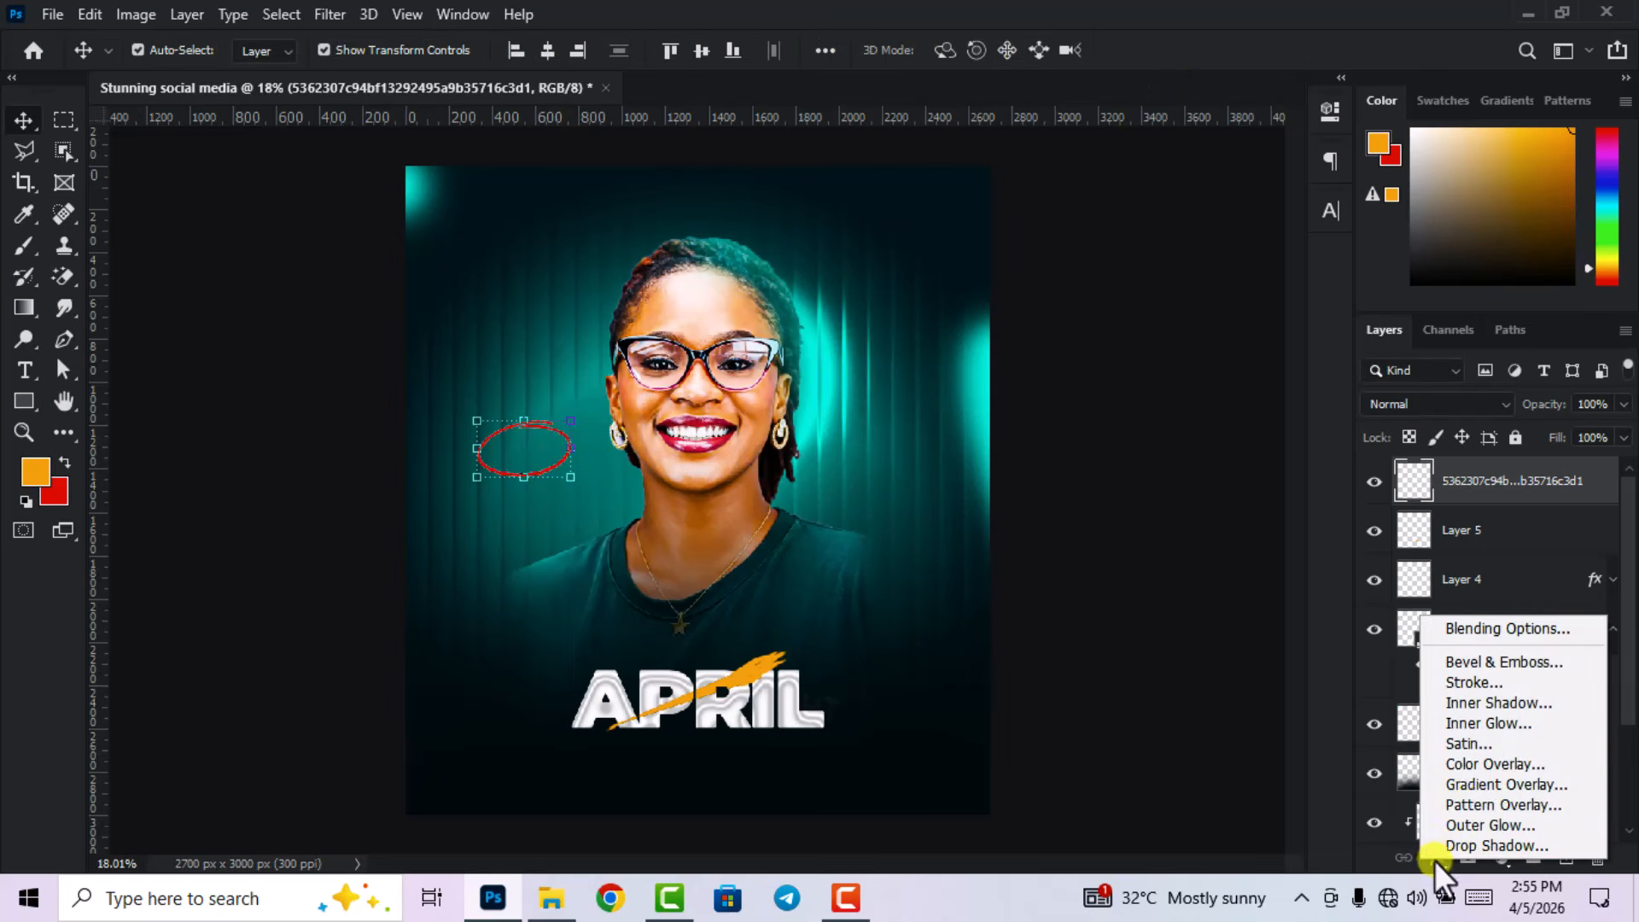
left_click(1473, 762)
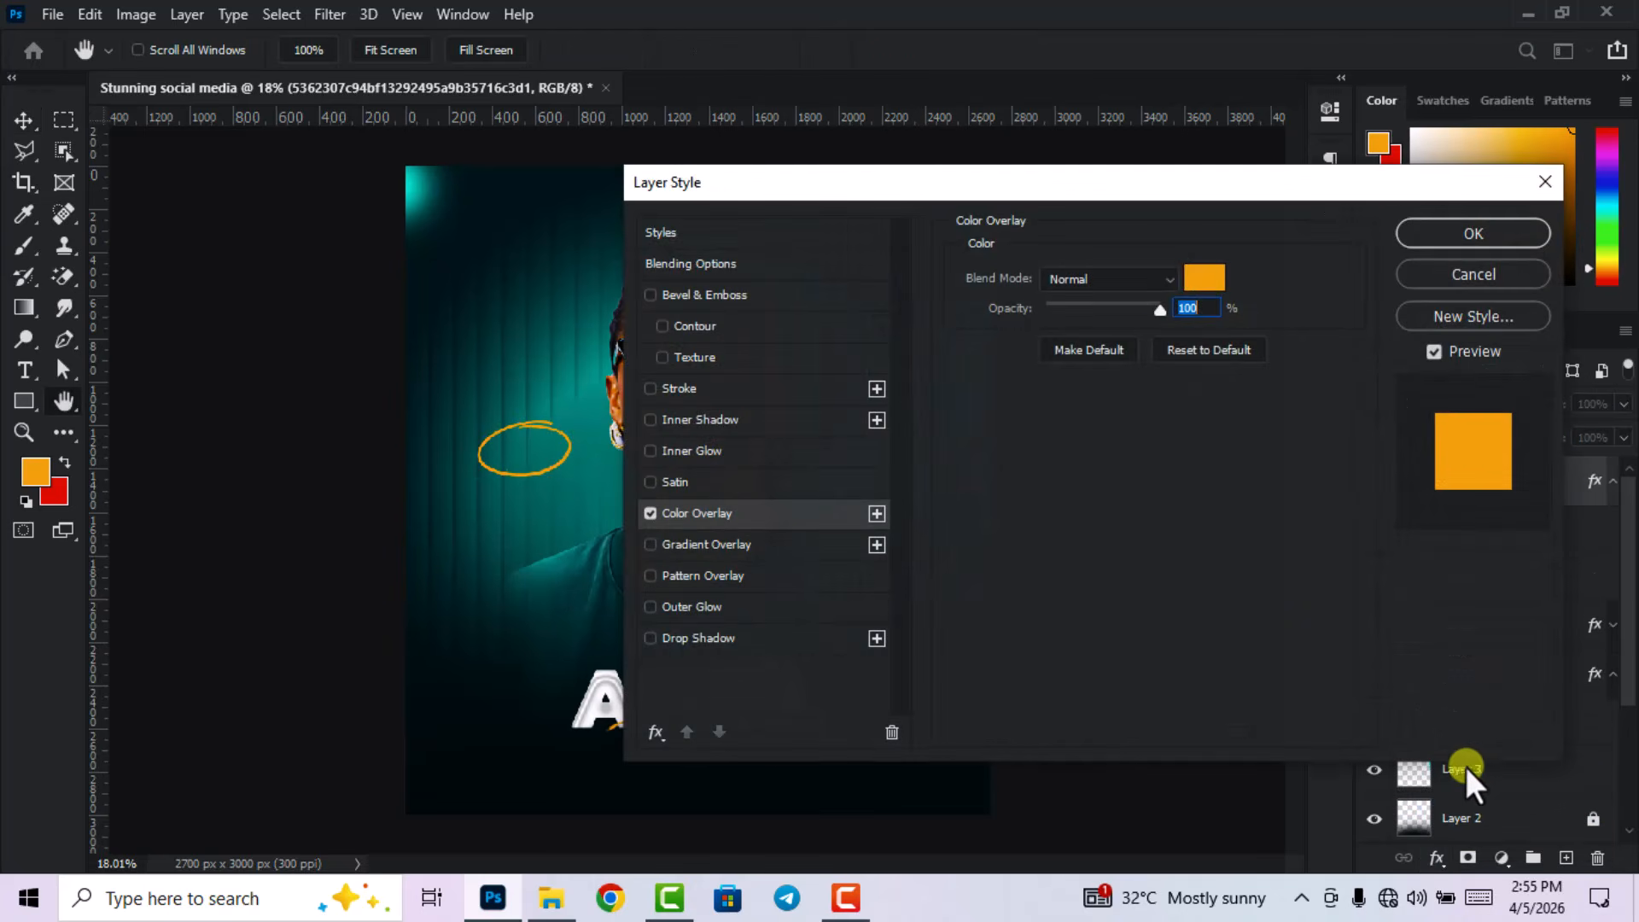
left_click(1199, 276)
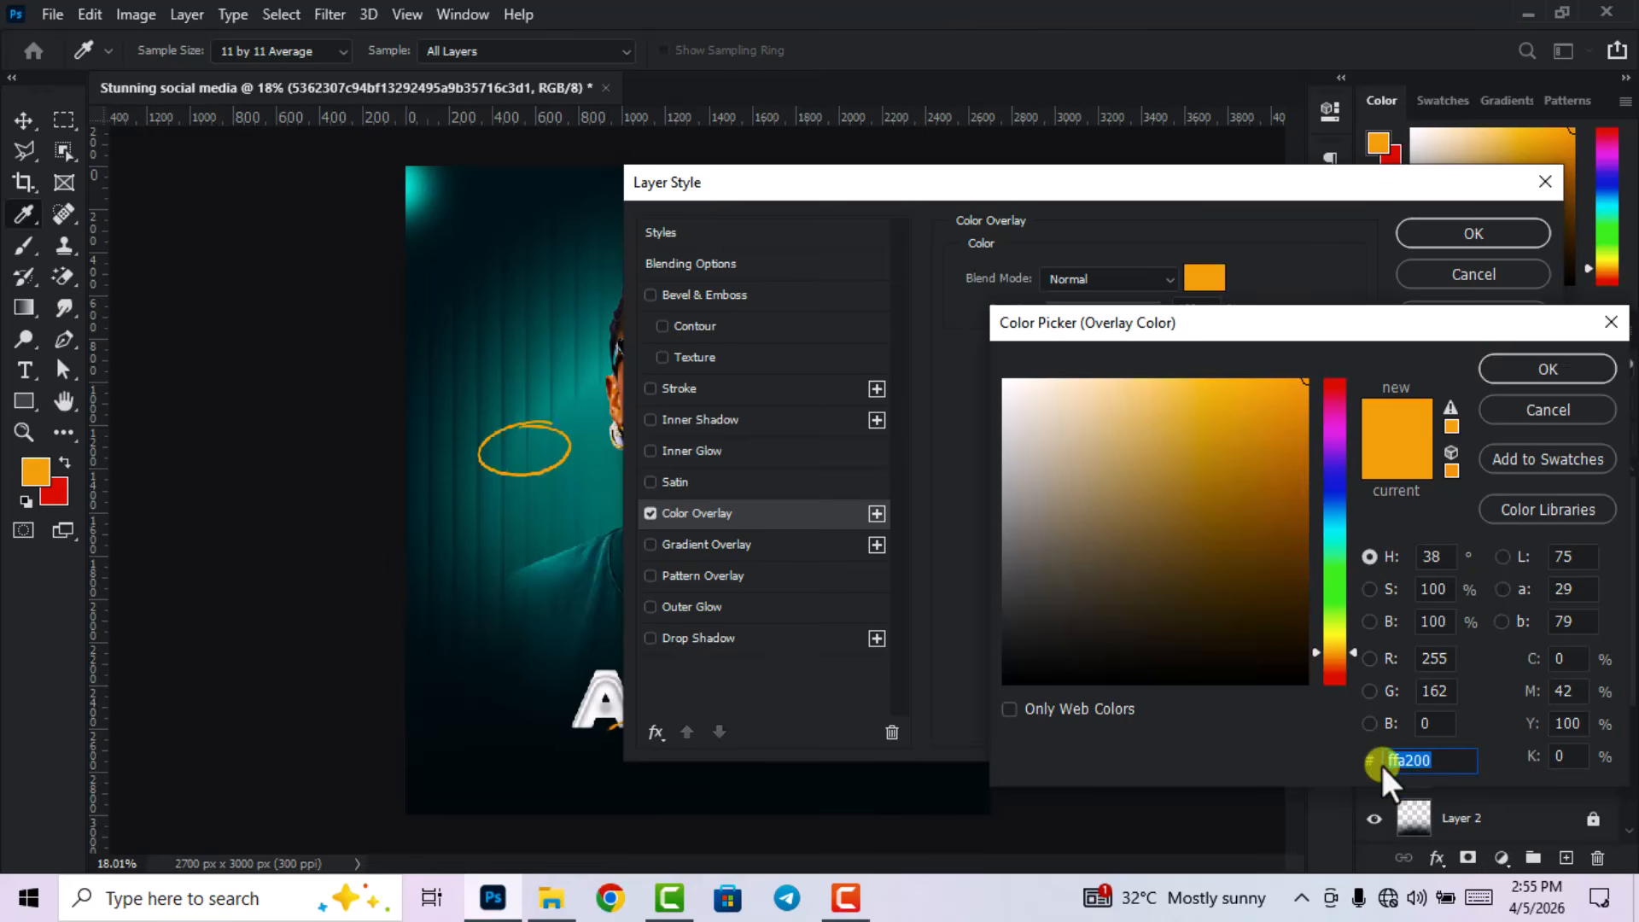
left_click(1550, 376)
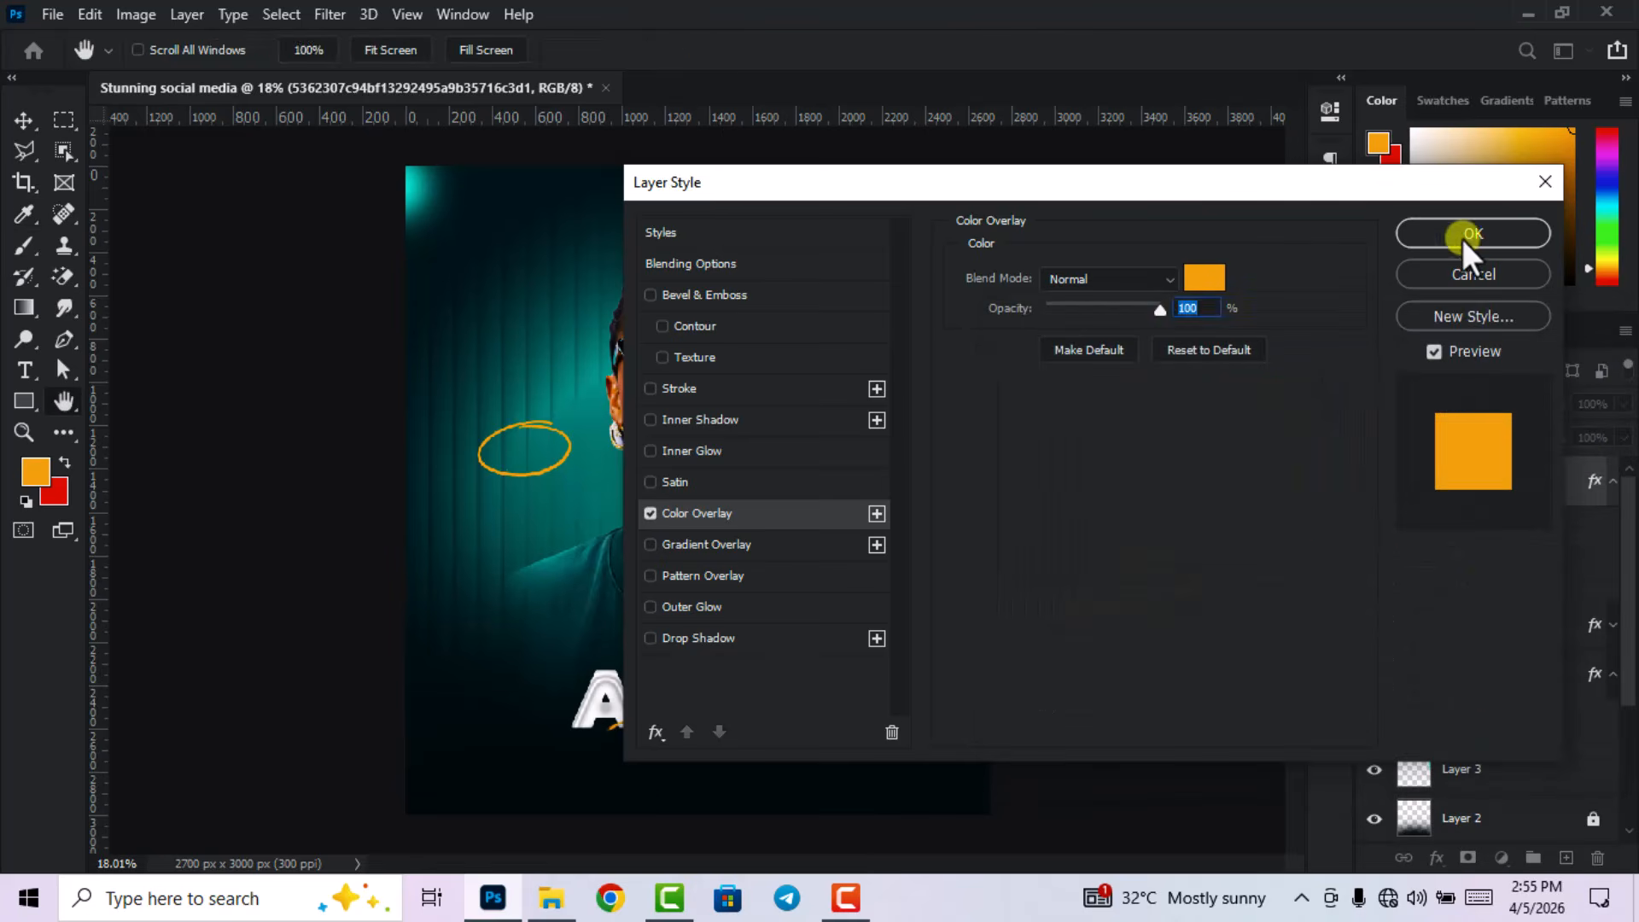
left_click(1470, 236)
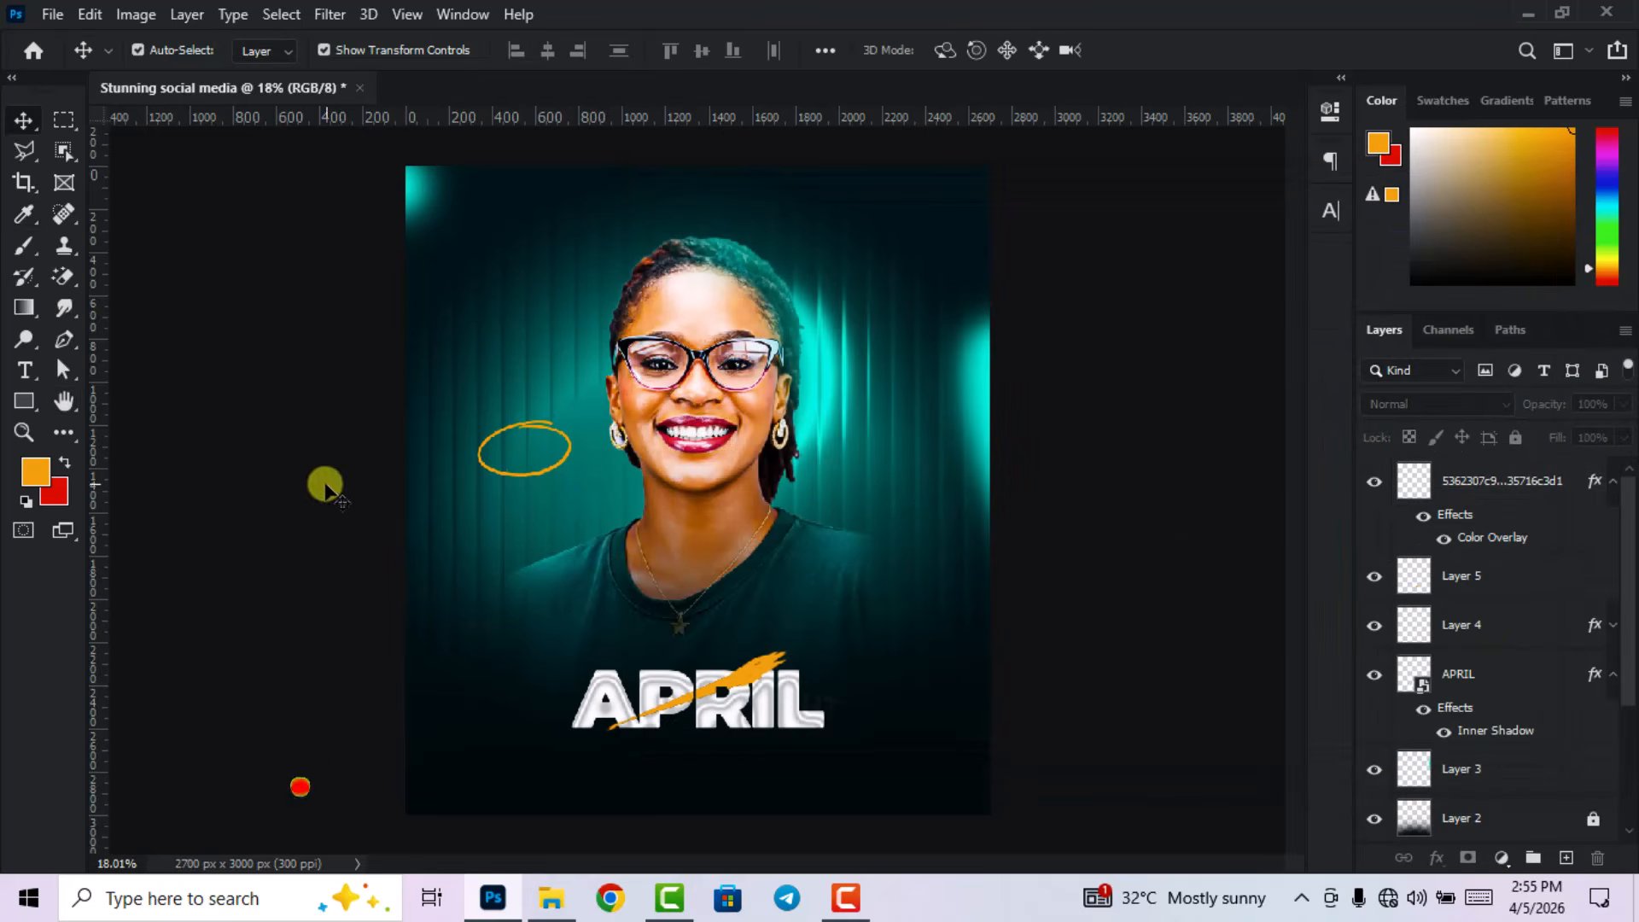
- Add the text HAPPY NEW MONTH on three lines above the circle in Montserrat Medium at 14 pt
left_click(24, 370)
left_click(520, 292)
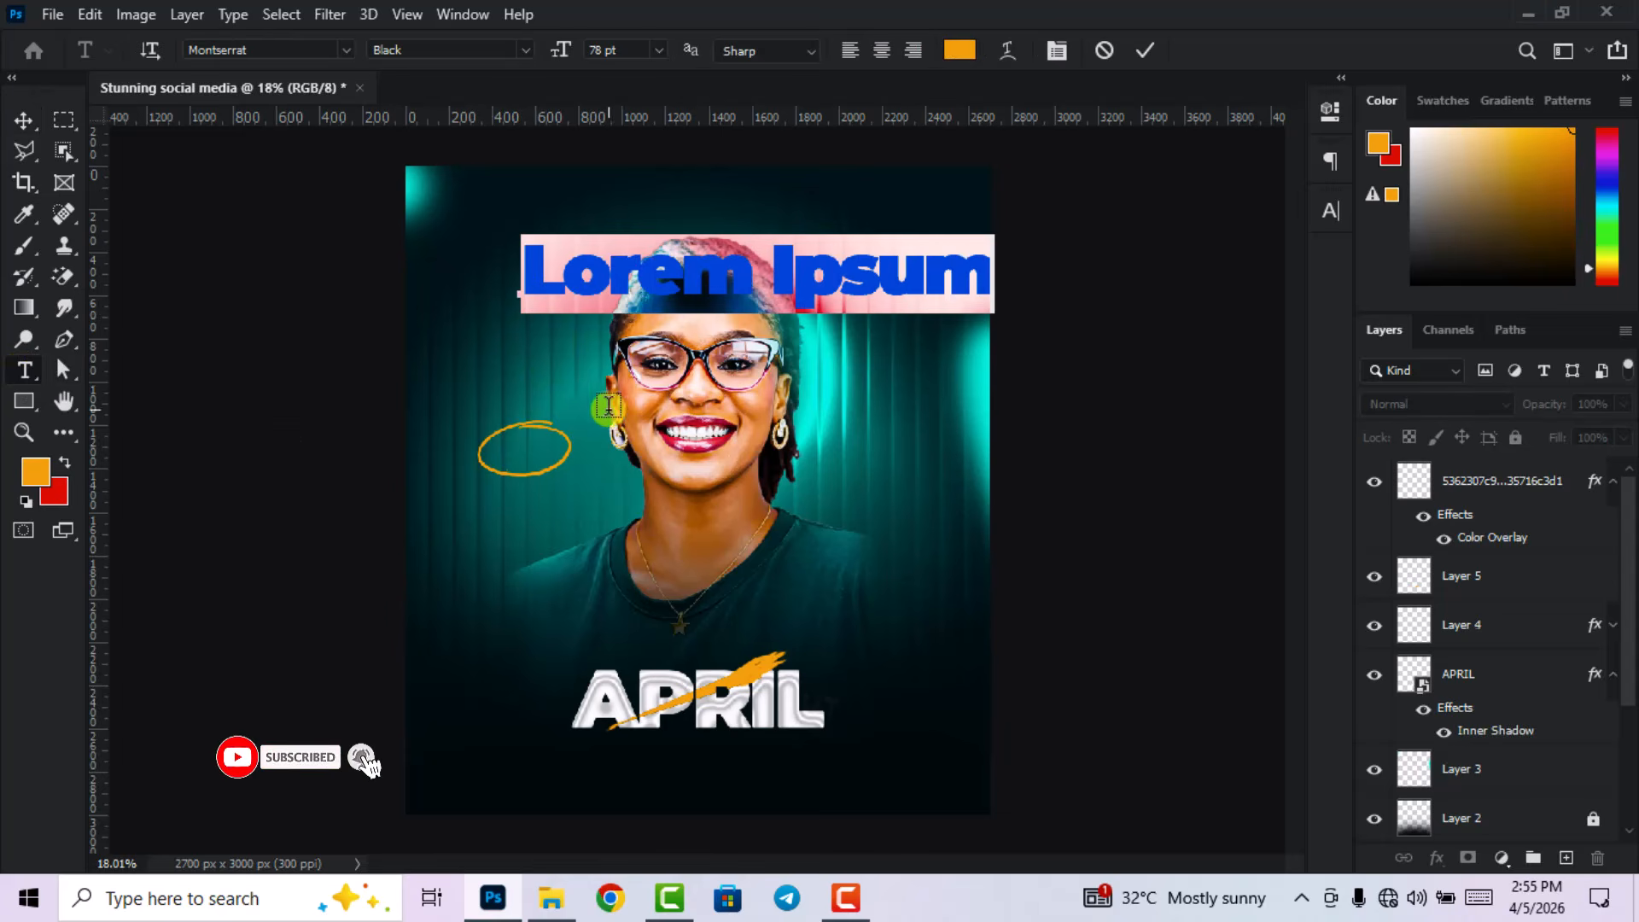
left_click(658, 50)
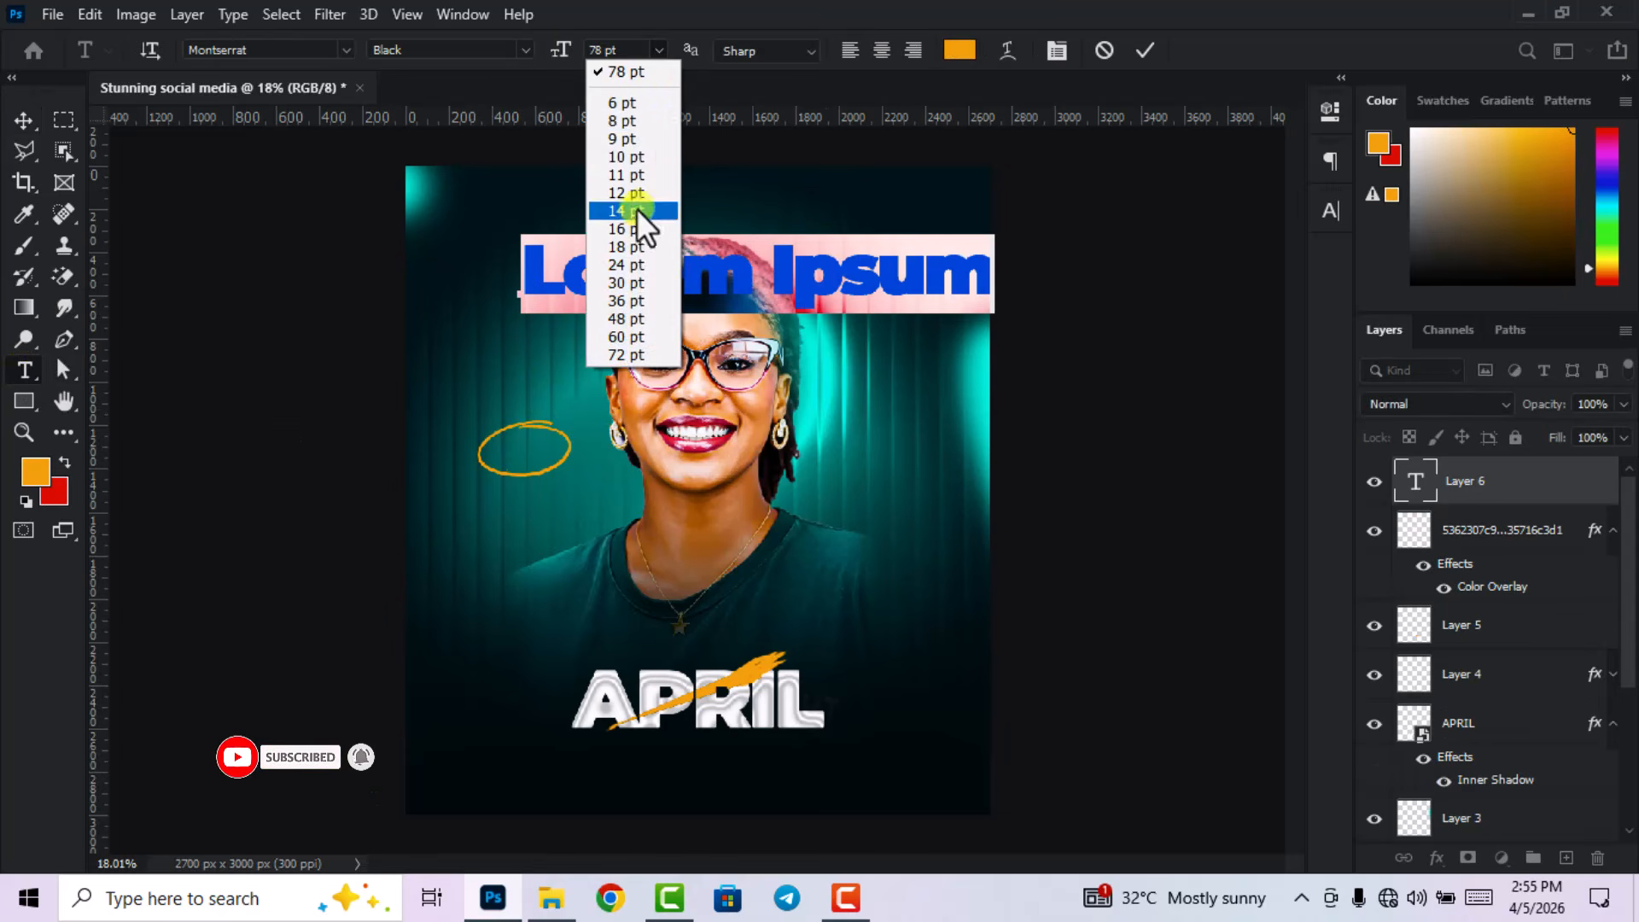
left_click(635, 214)
left_click(530, 51)
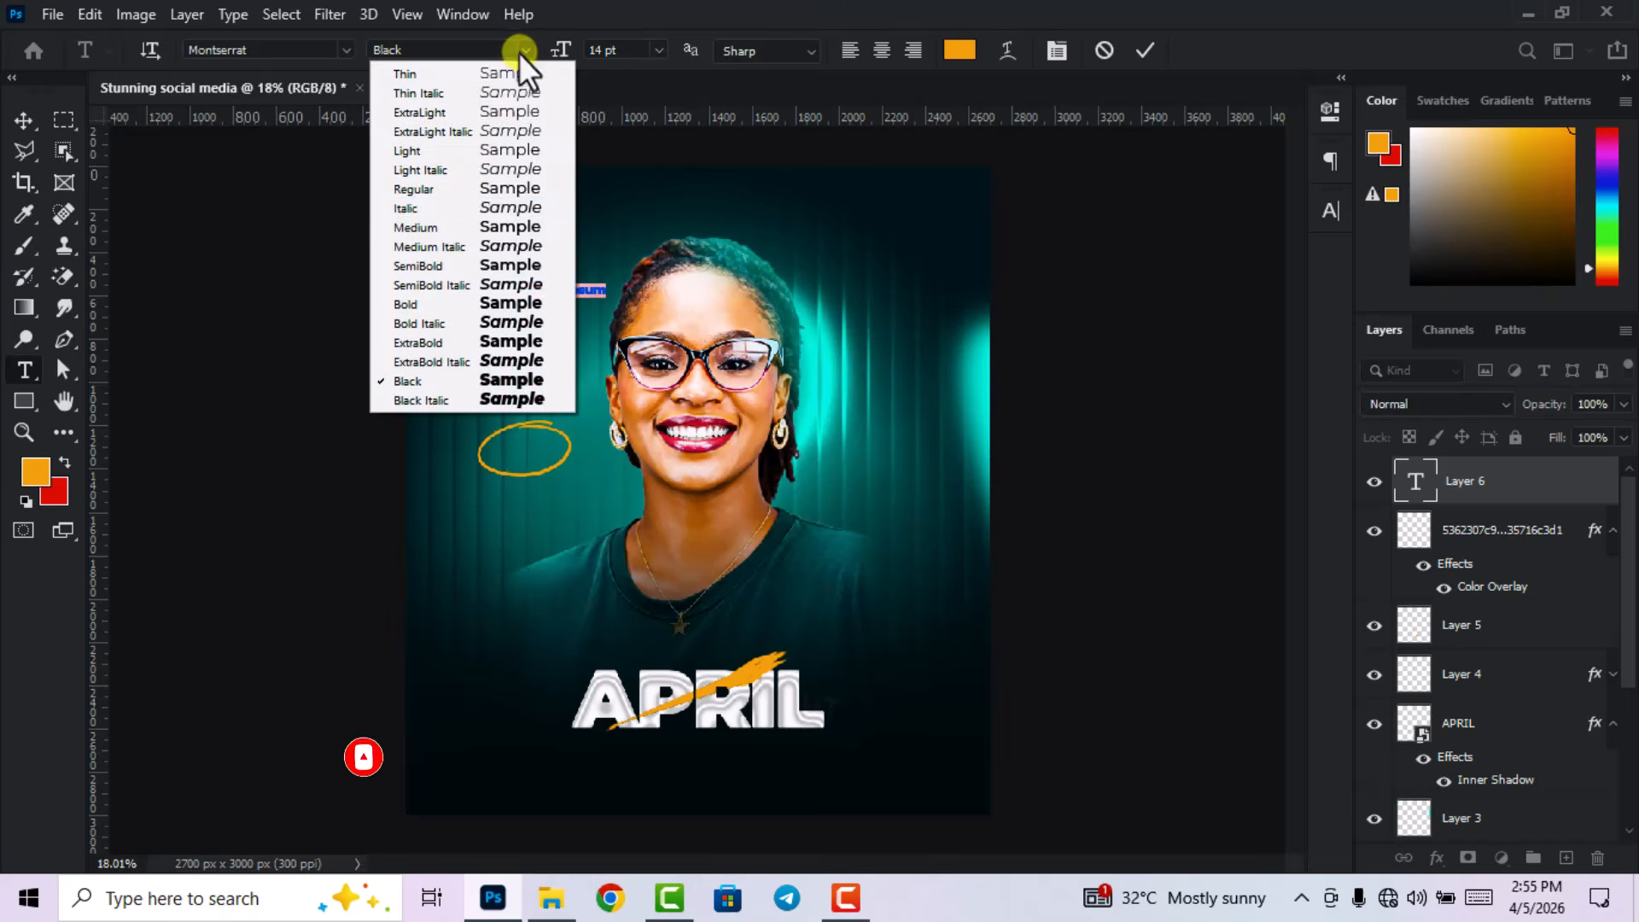
left_click(445, 225)
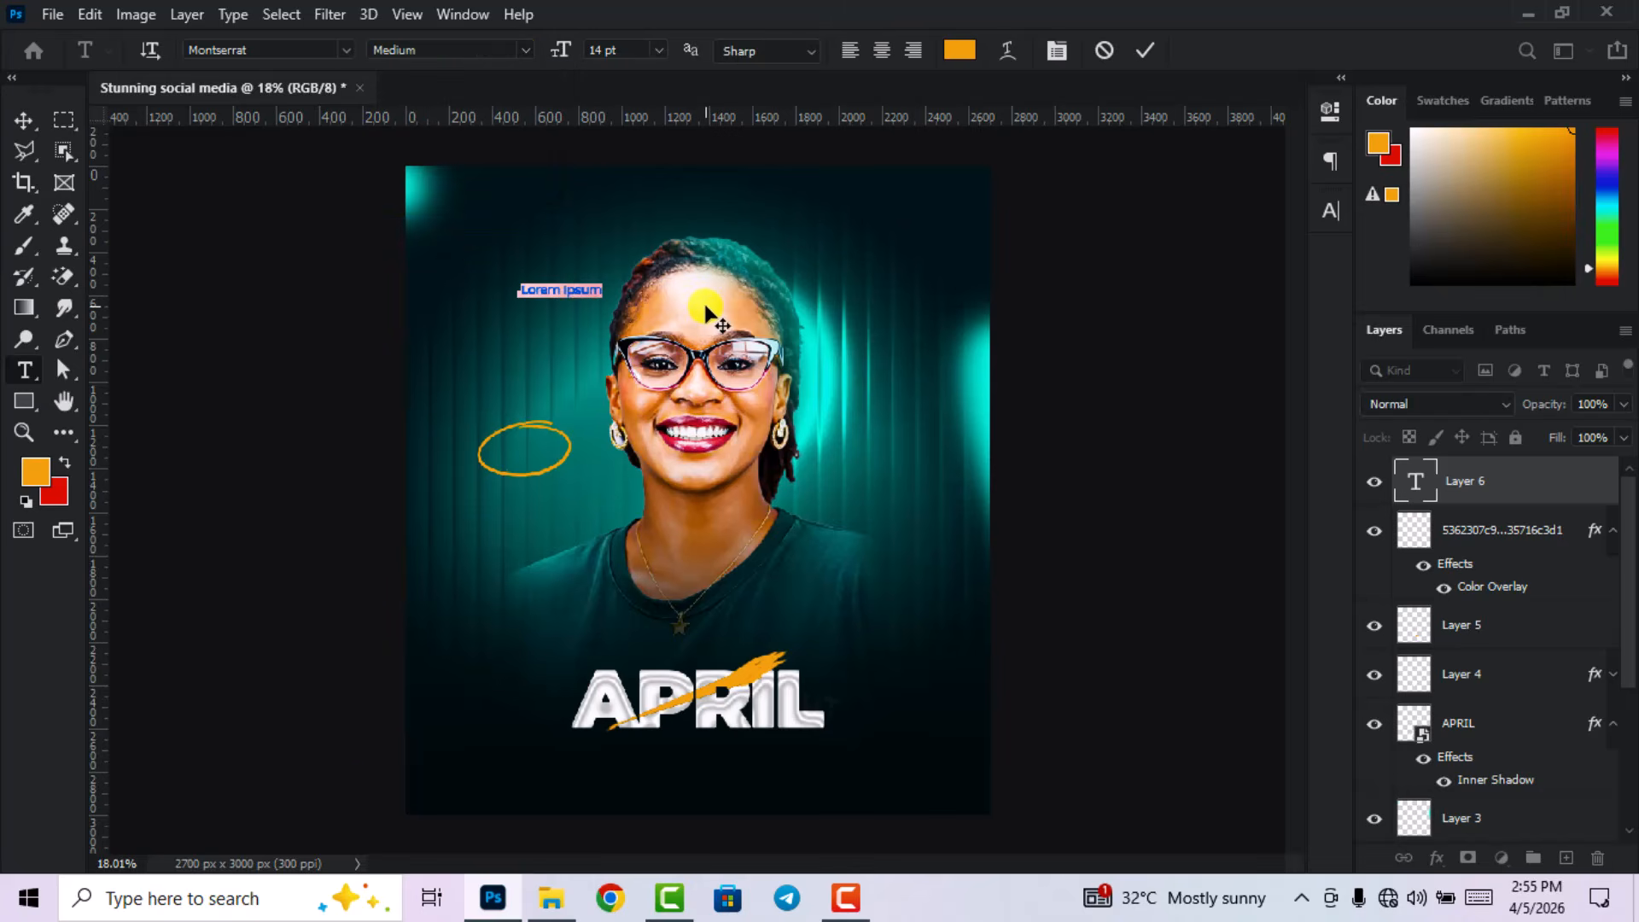
key("Left")
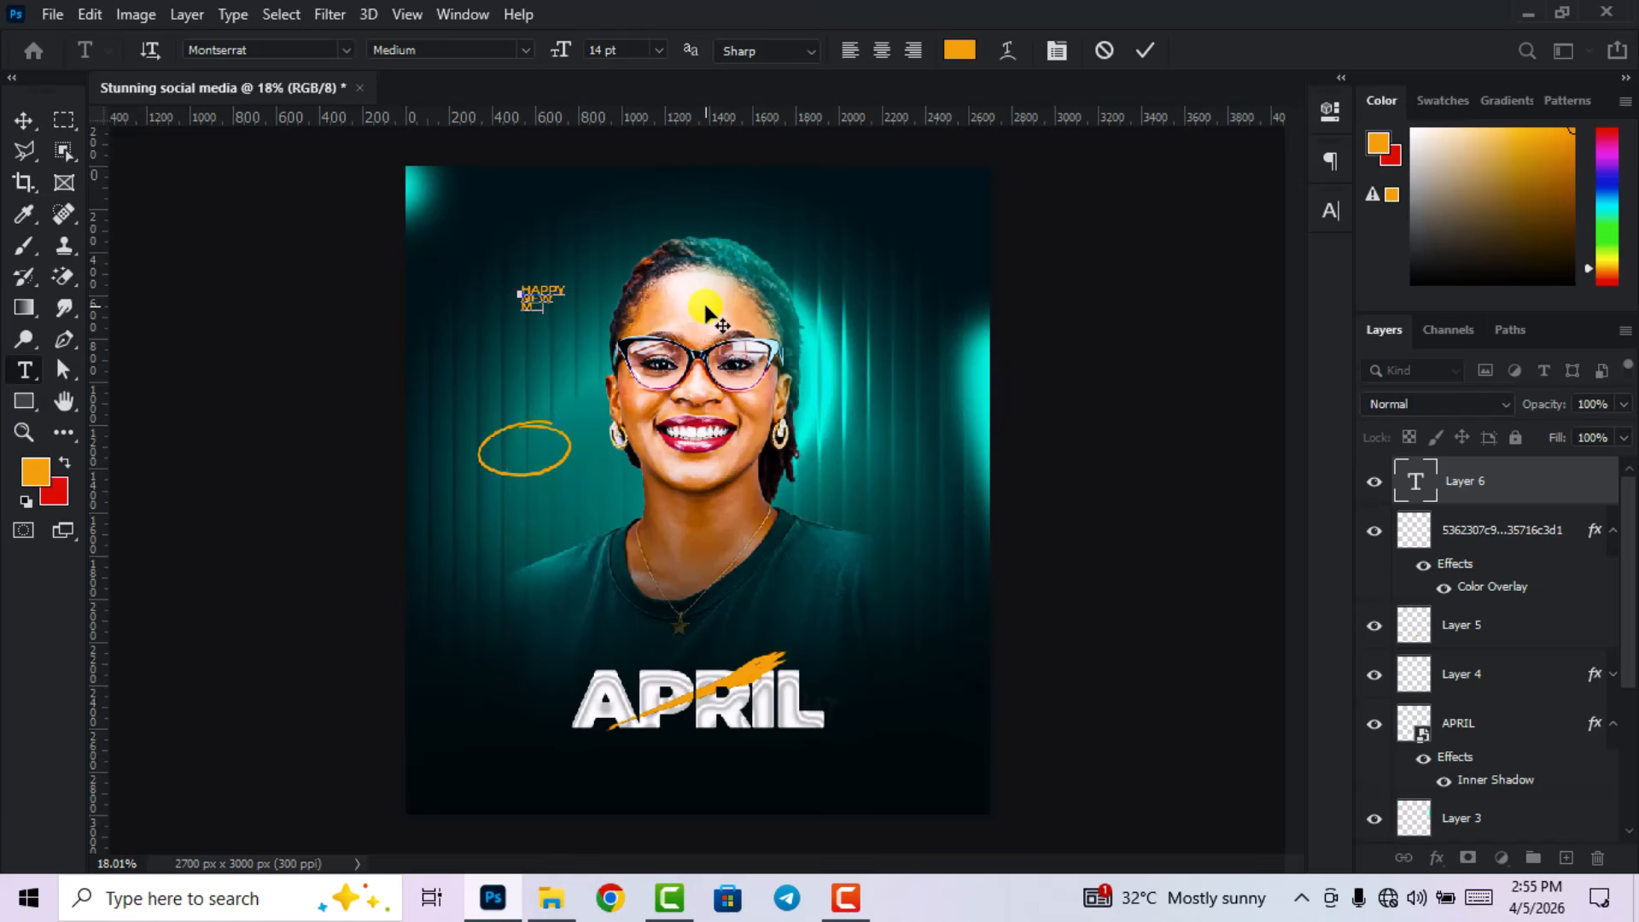
left_click(1143, 52)
- Select the HAPPY NEW MONTH text and change its colour to white
double_click(1417, 484)
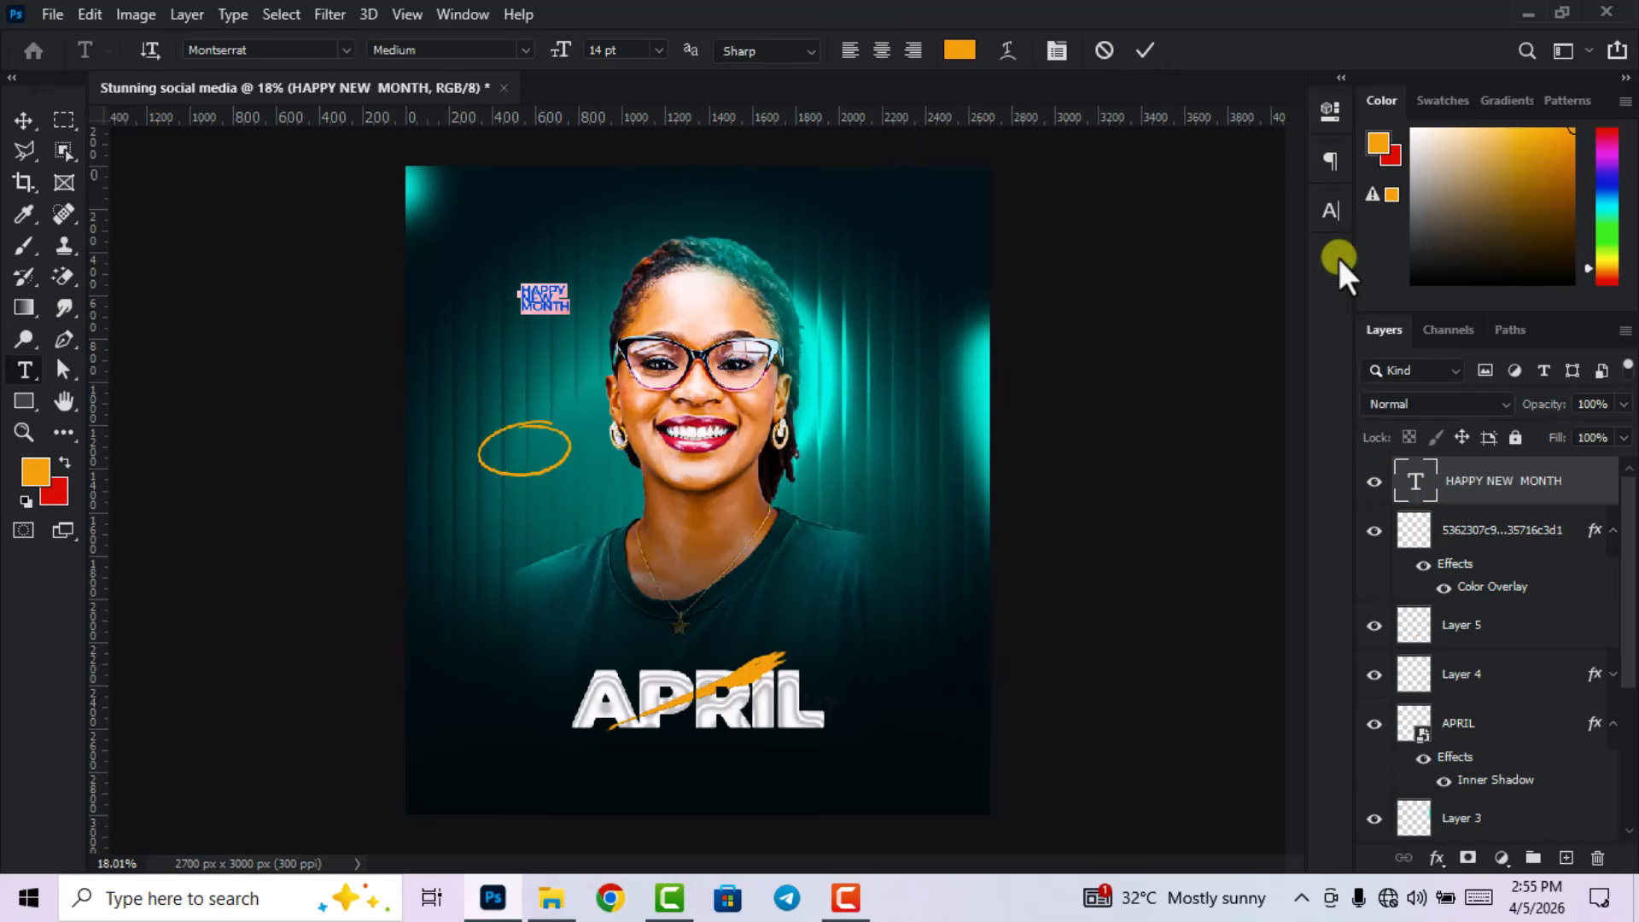
left_click(1329, 210)
left_click(1264, 350)
left_click_drag(1112, 410, 871, 336)
left_click(1581, 371)
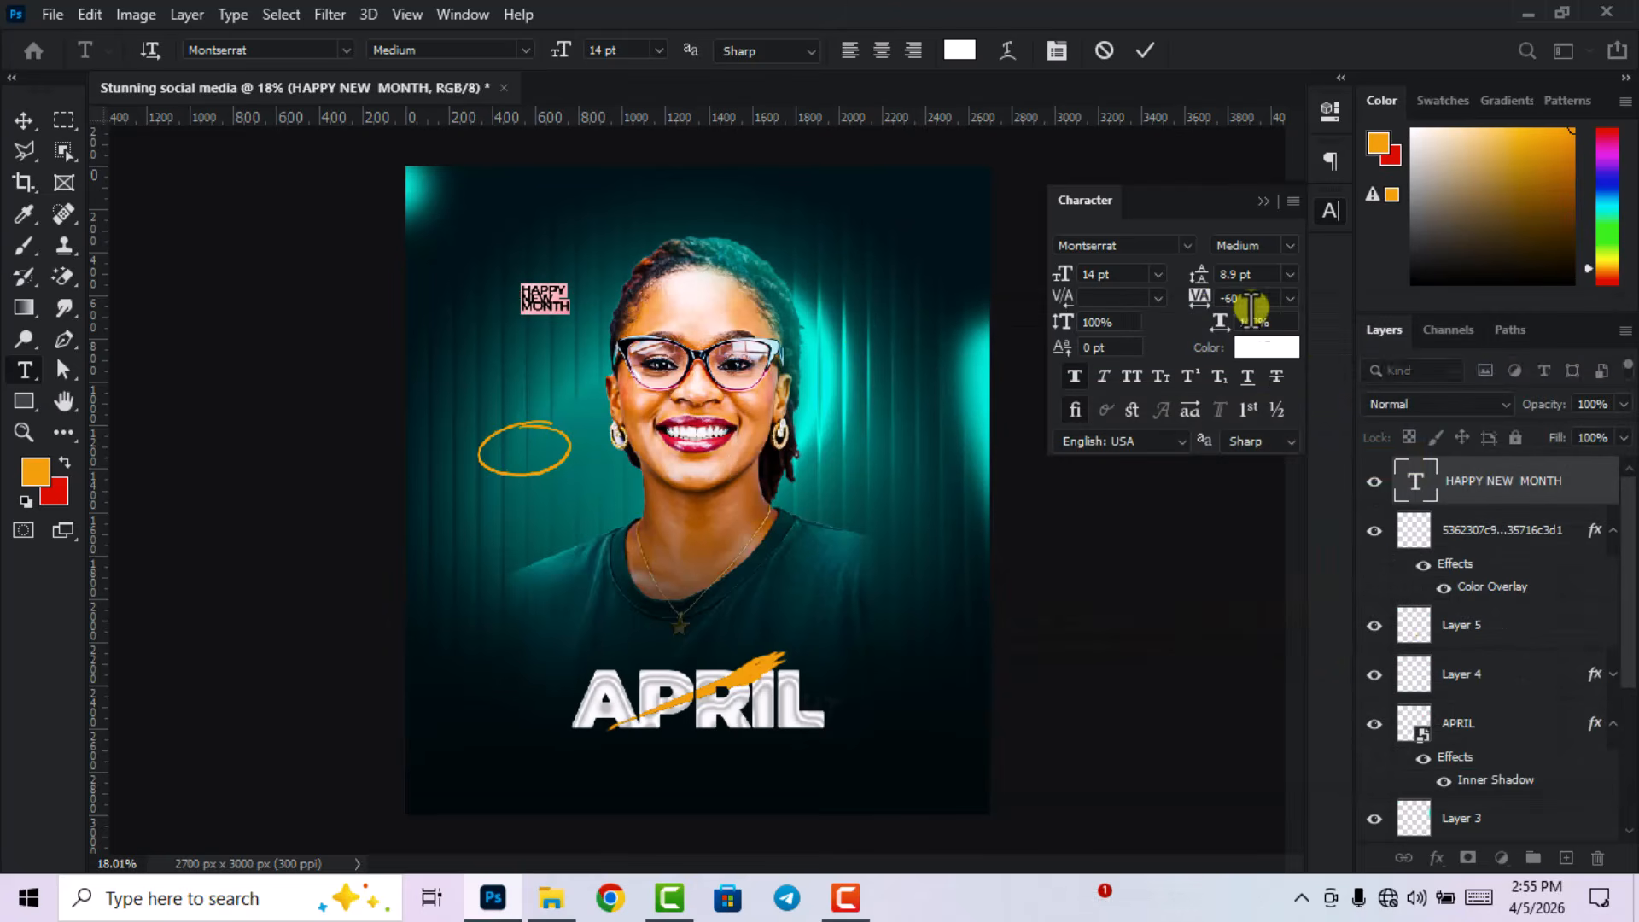
- Set the HAPPY NEW MONTH text to 13 pt with 12 pt leading and 0 tracking
left_click(1233, 273)
key("Up")
key("Up")
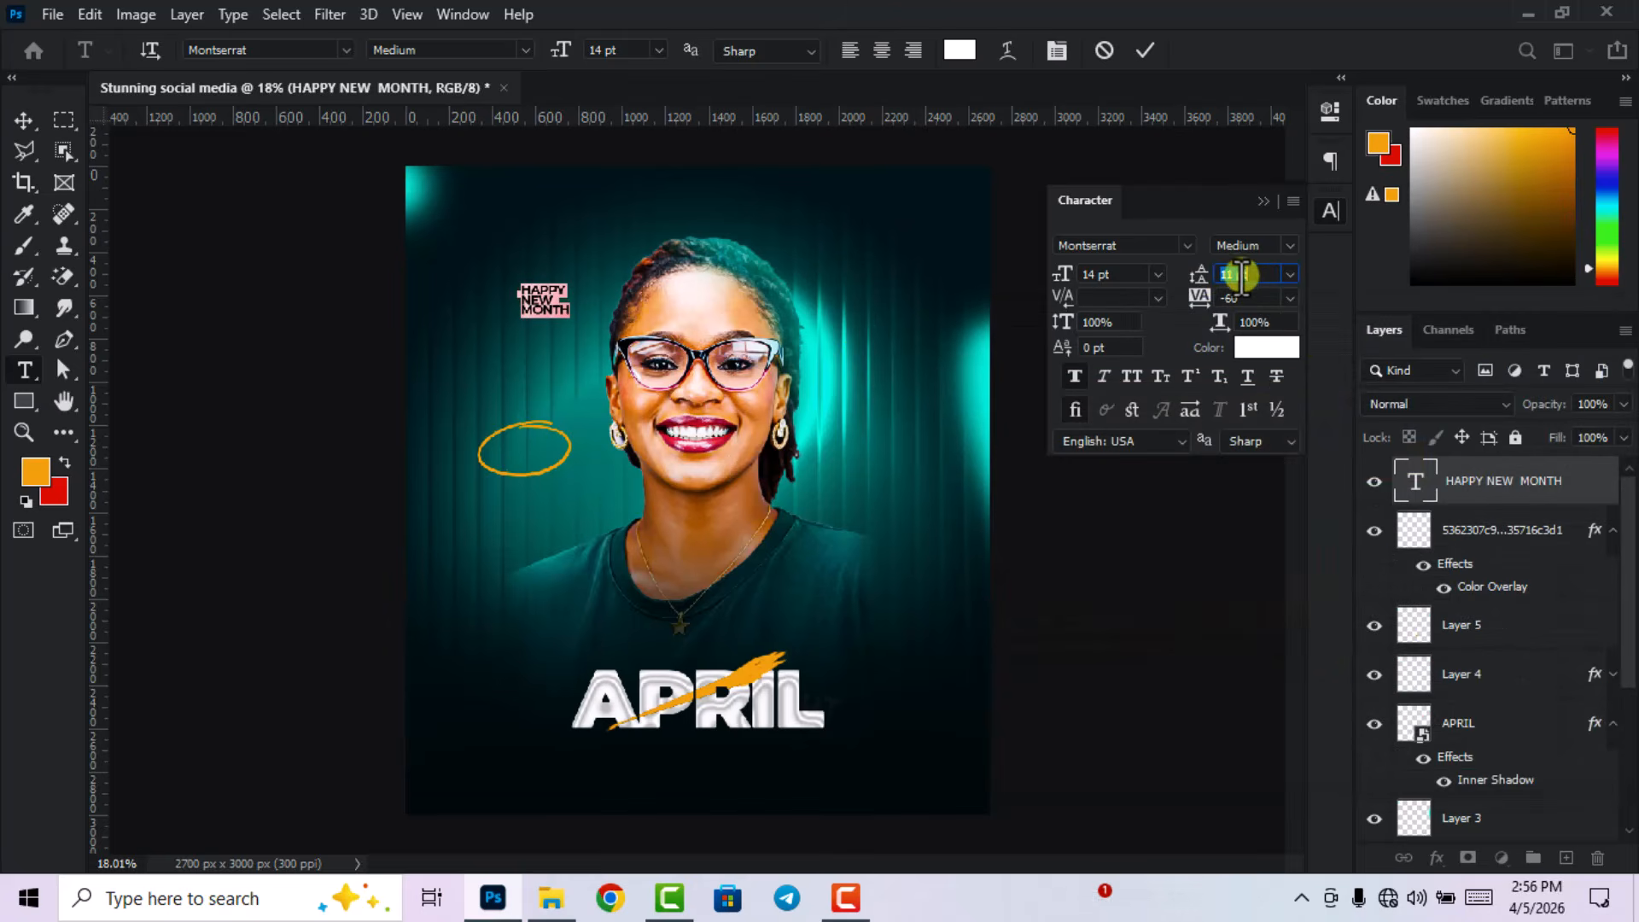
left_click(1235, 297)
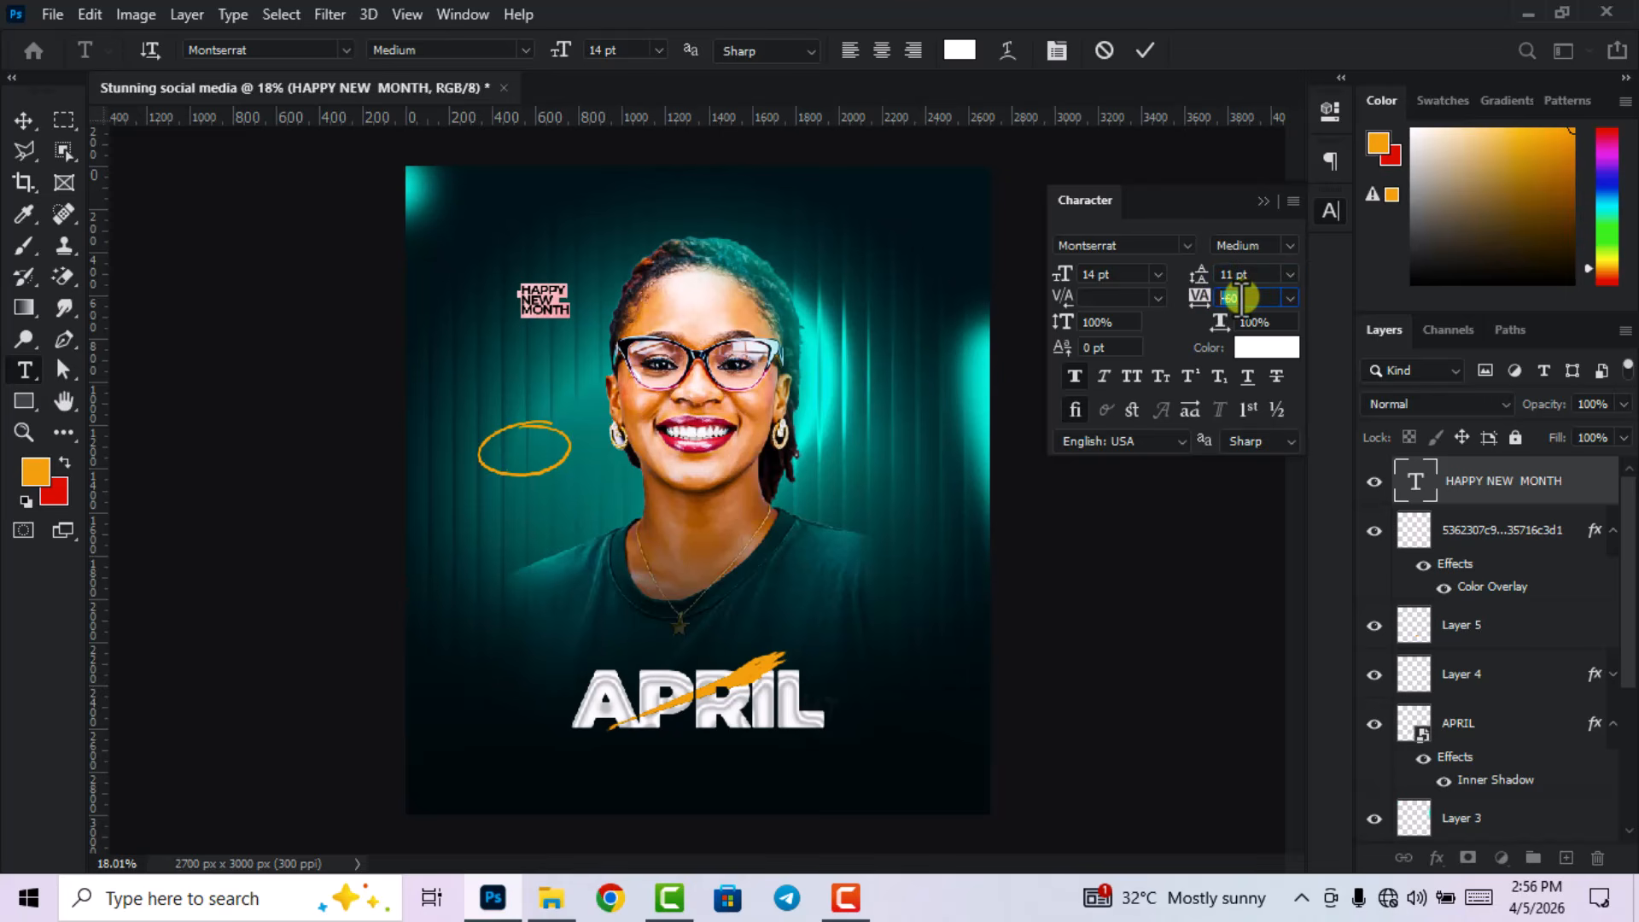
key("Up")
key("Up")
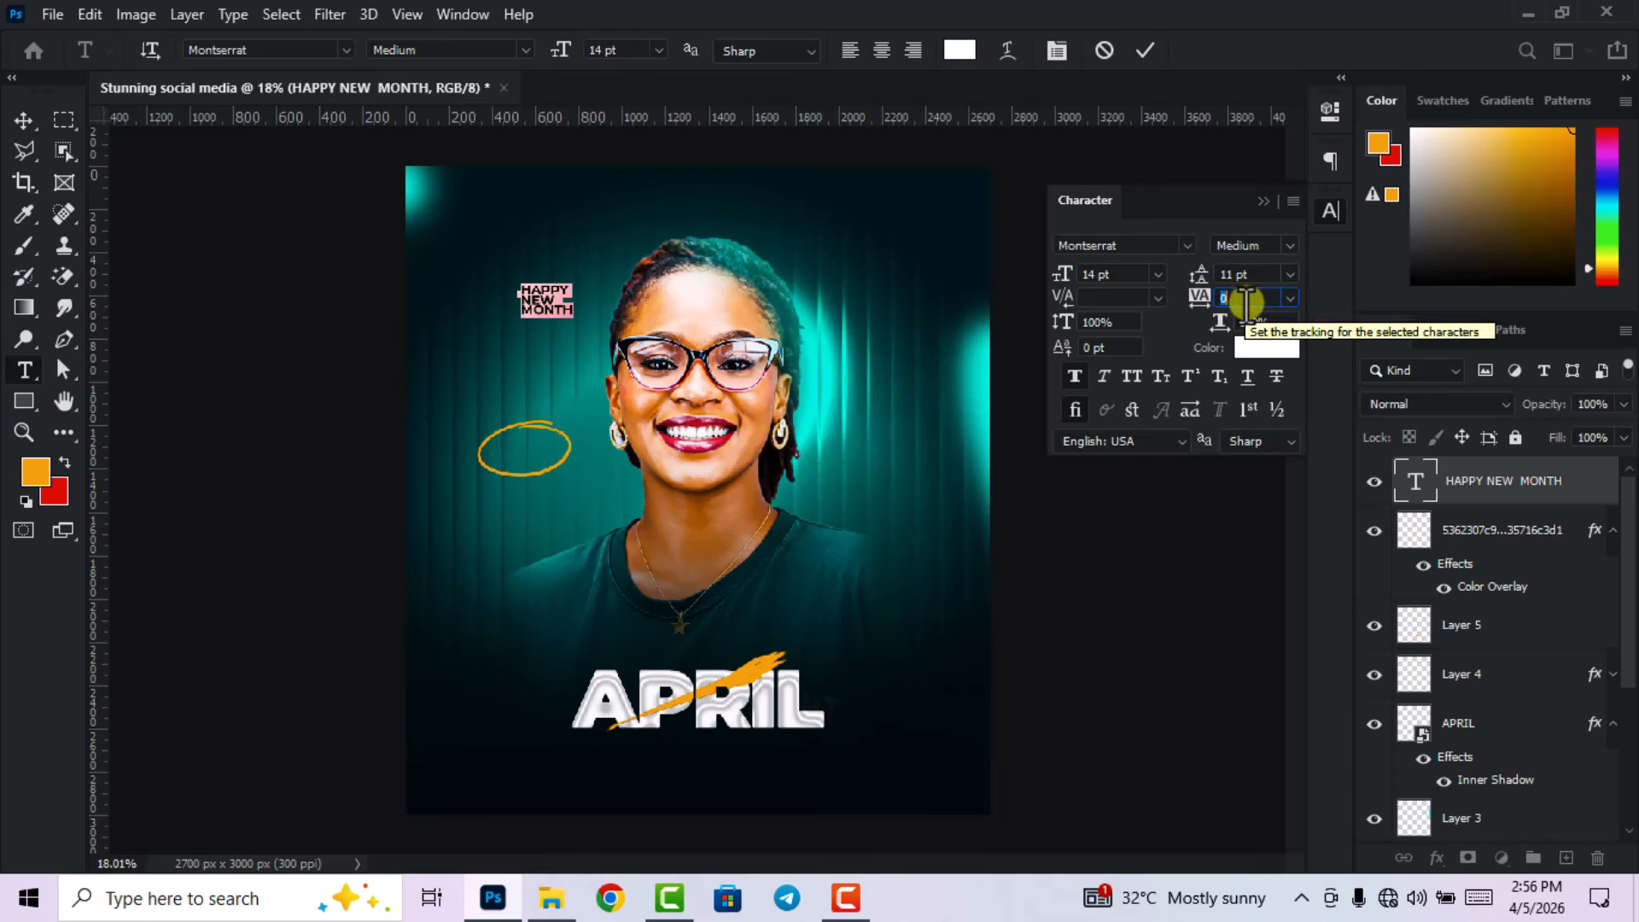
left_click(1118, 274)
key("Down")
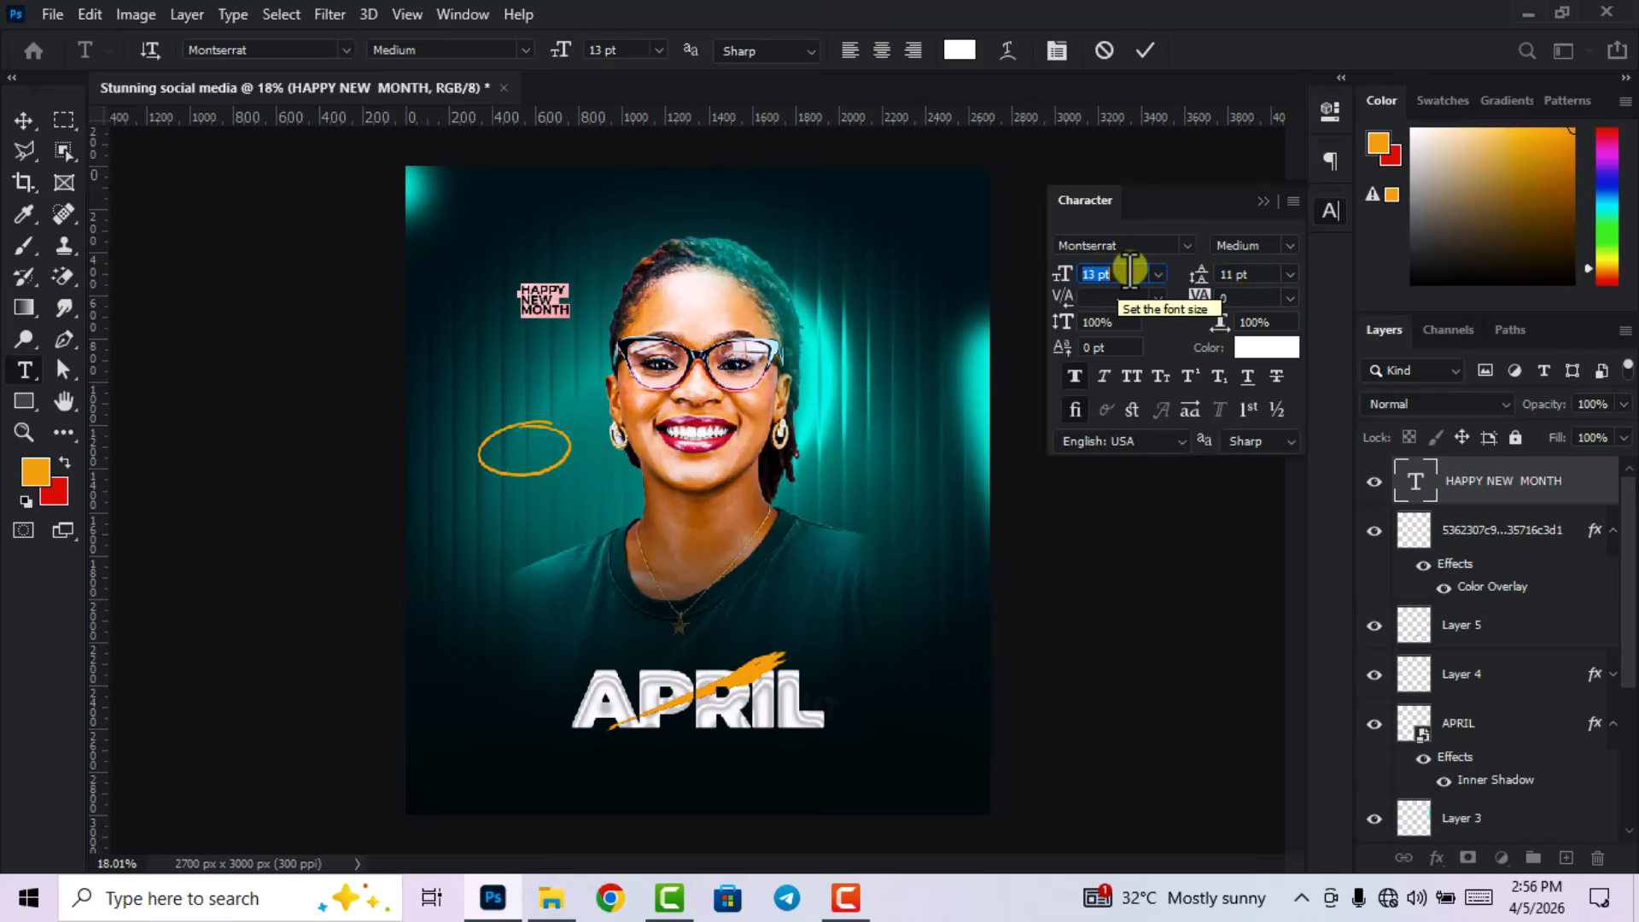
left_click(1252, 274)
key("Up")
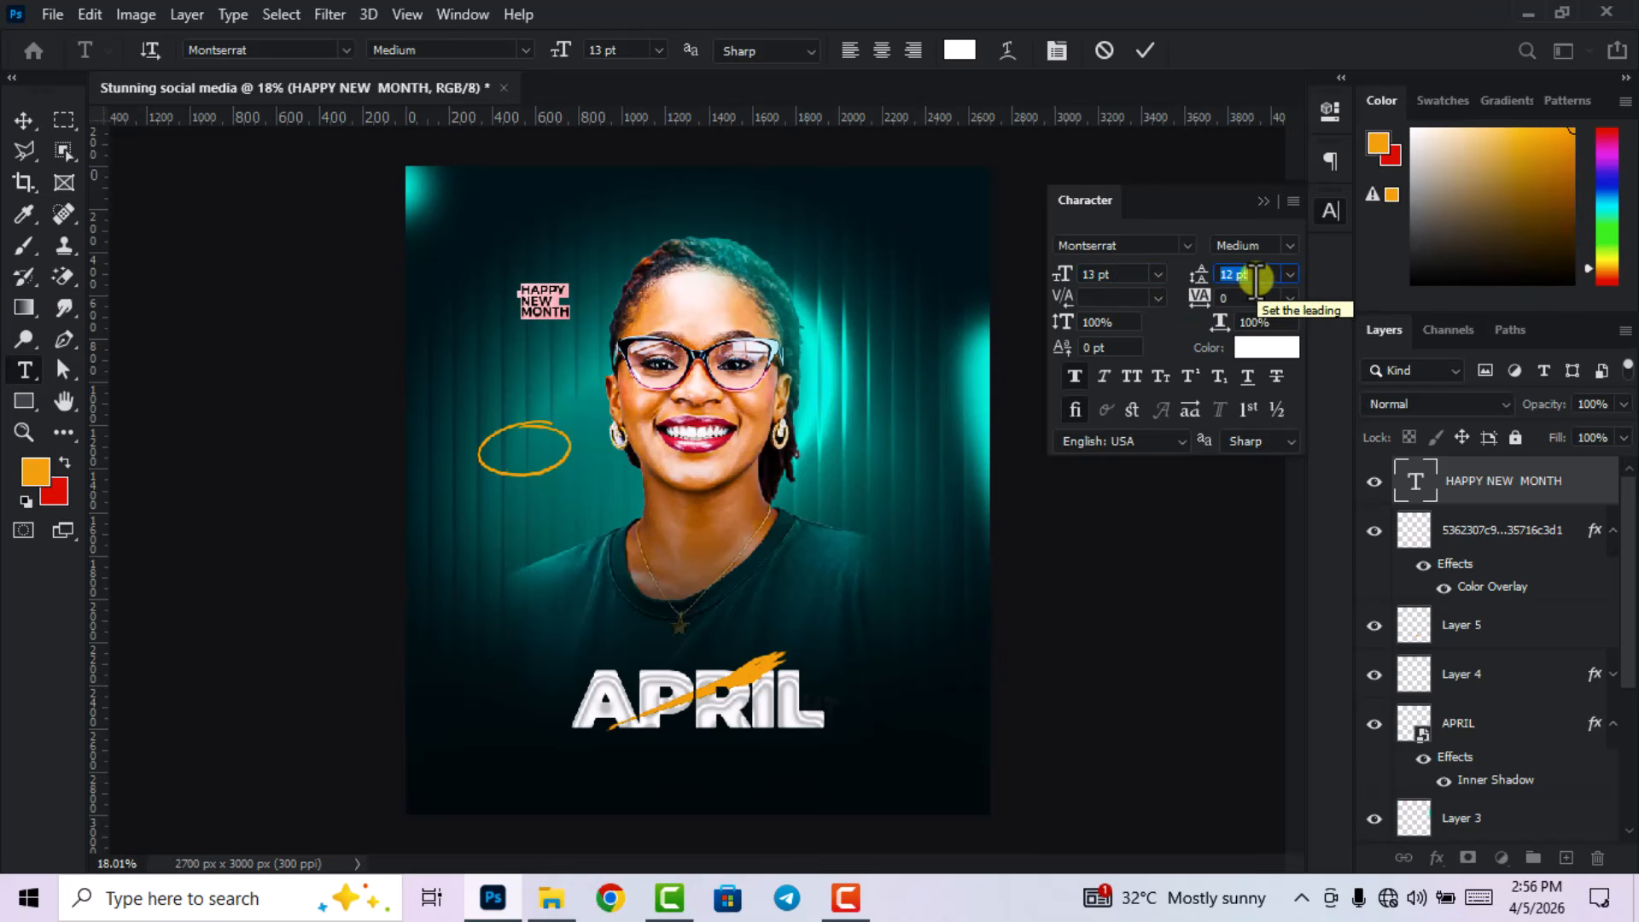
left_click(1145, 50)
left_click(1325, 211)
- Move the HAPPY NEW MONTH text inside the orange circle and deselect it
left_click(25, 122)
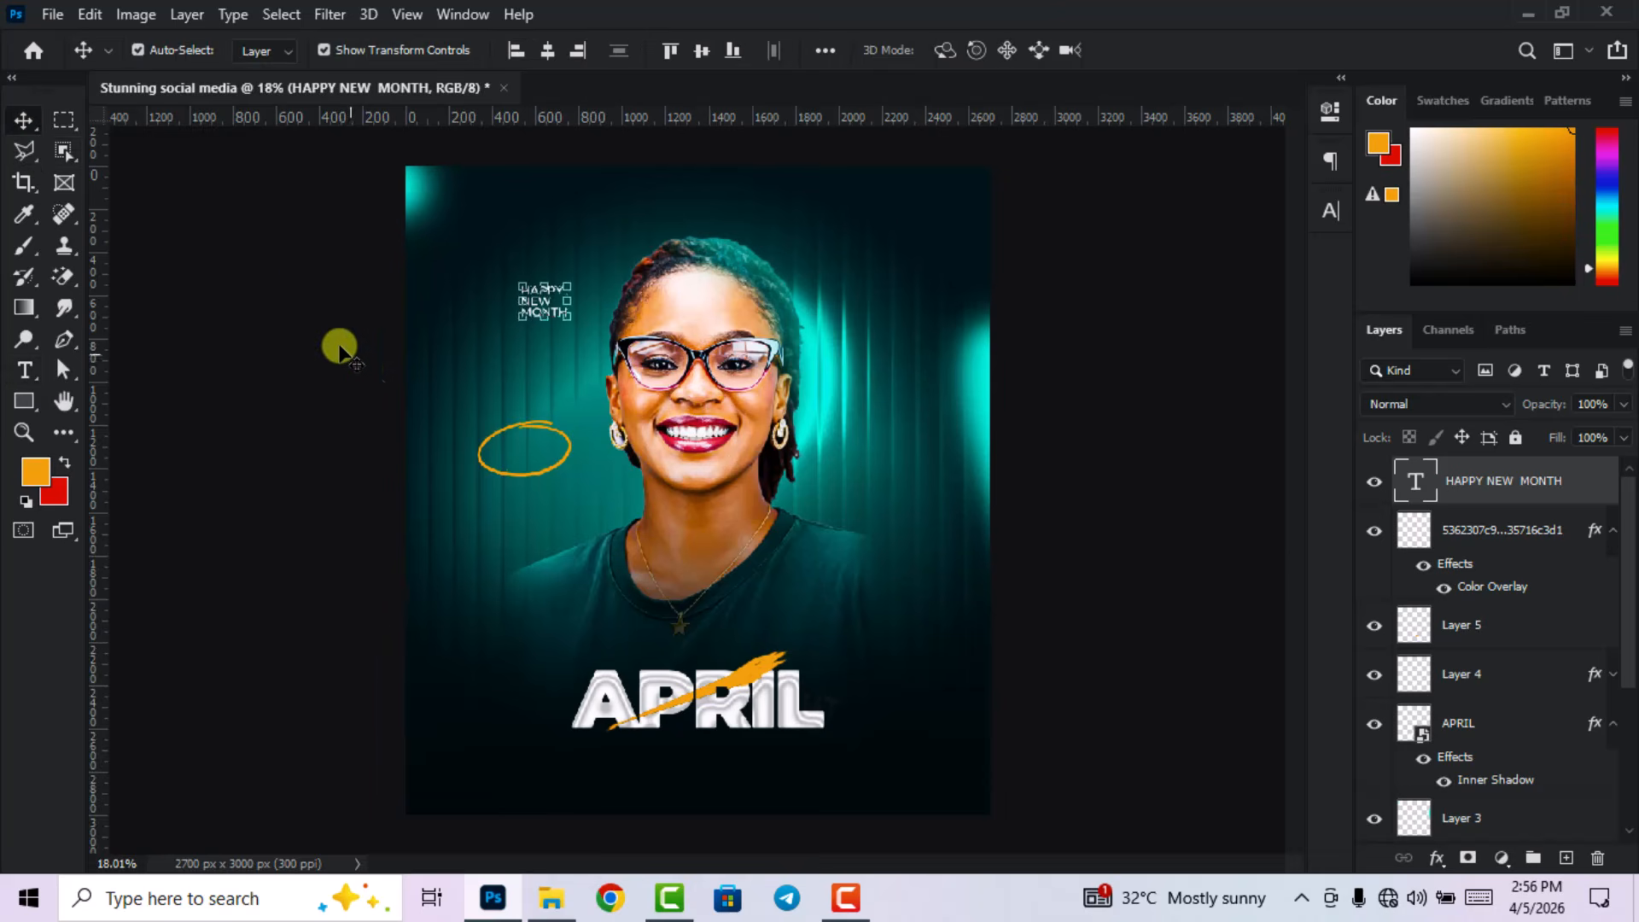
scroll(367, 372, "up", 3)
left_click_drag(559, 267, 538, 465)
scroll(540, 461, "down", 8)
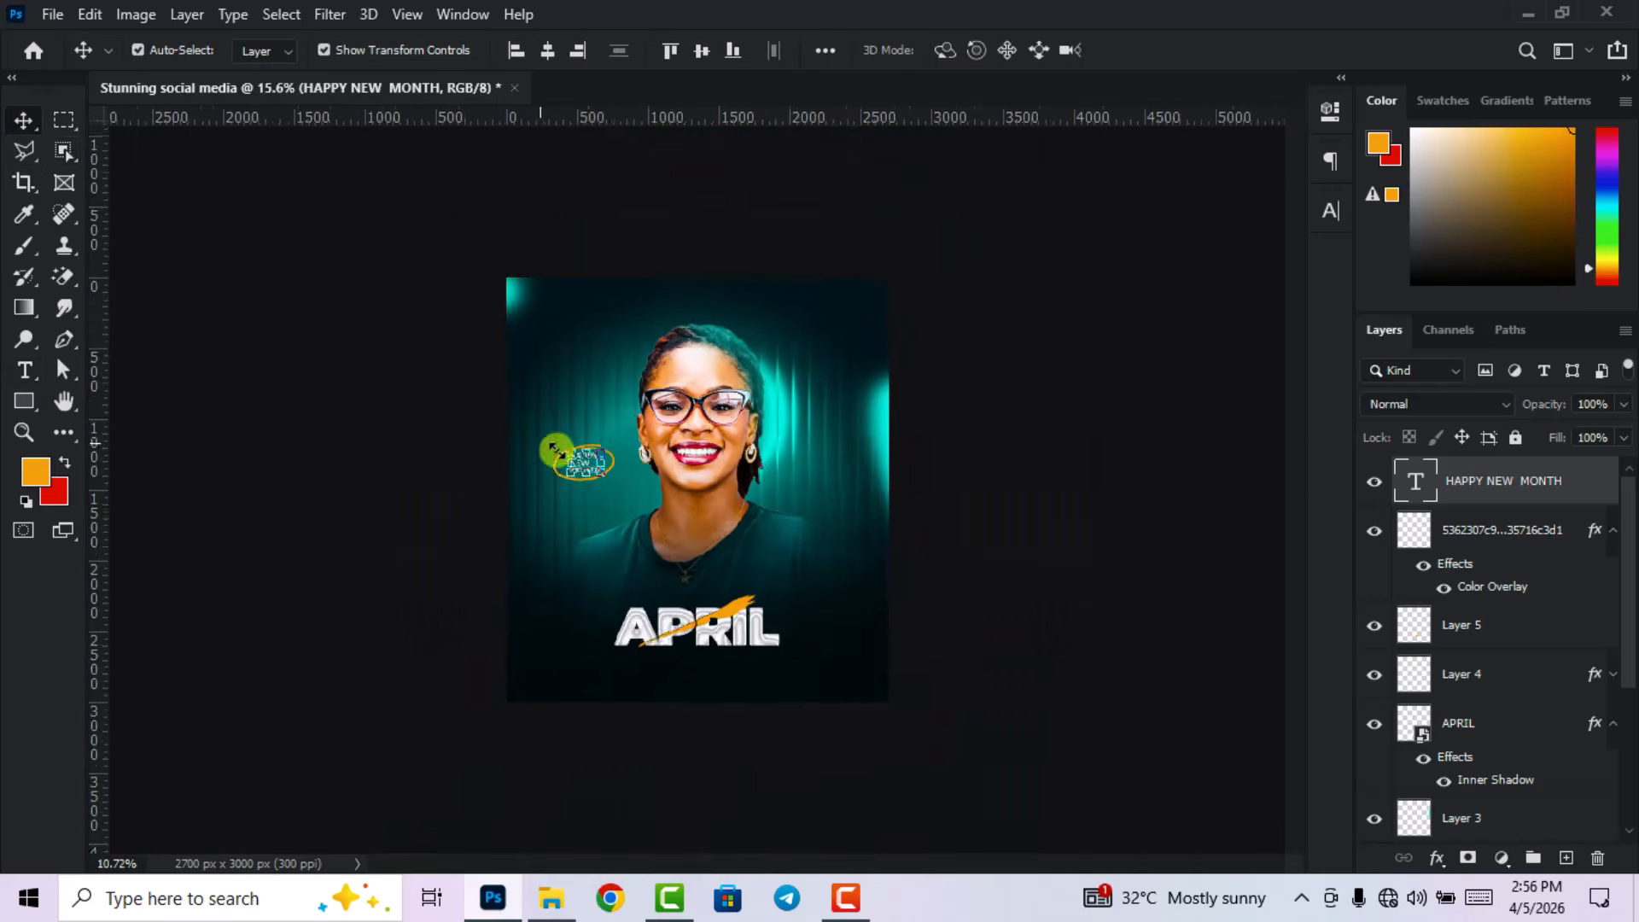
left_click(984, 660)
scroll(688, 755, "up", 2)
scroll(689, 755, "up", 2)
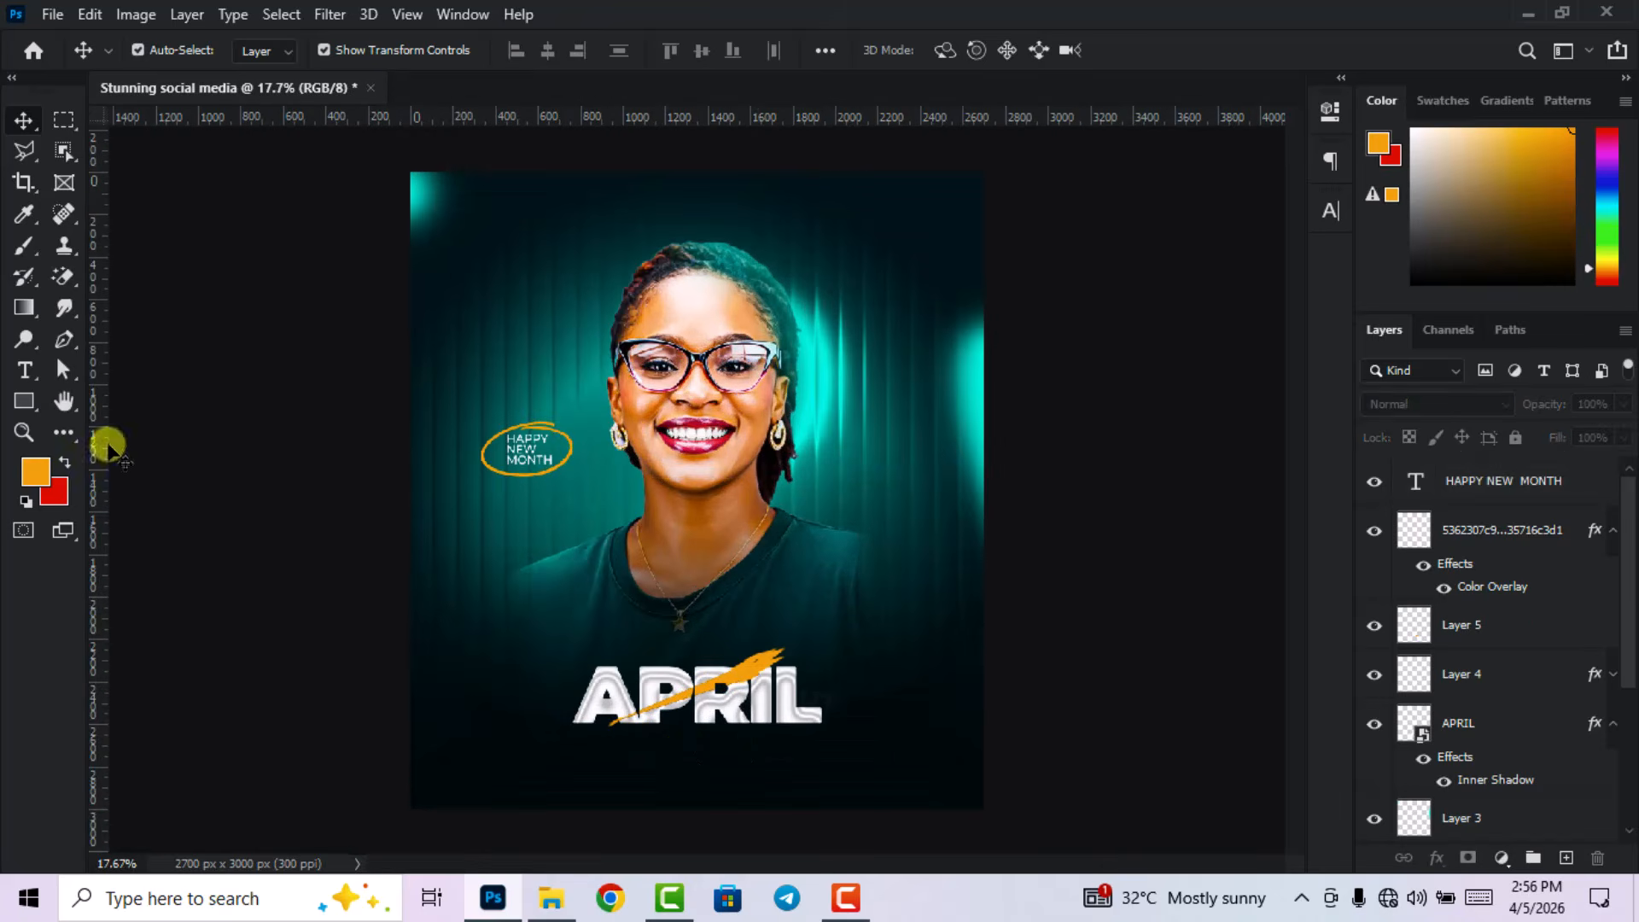
- Add a new text layer reading "Welcome to" near the top of the woman's head
left_click(25, 370)
left_click(568, 280)
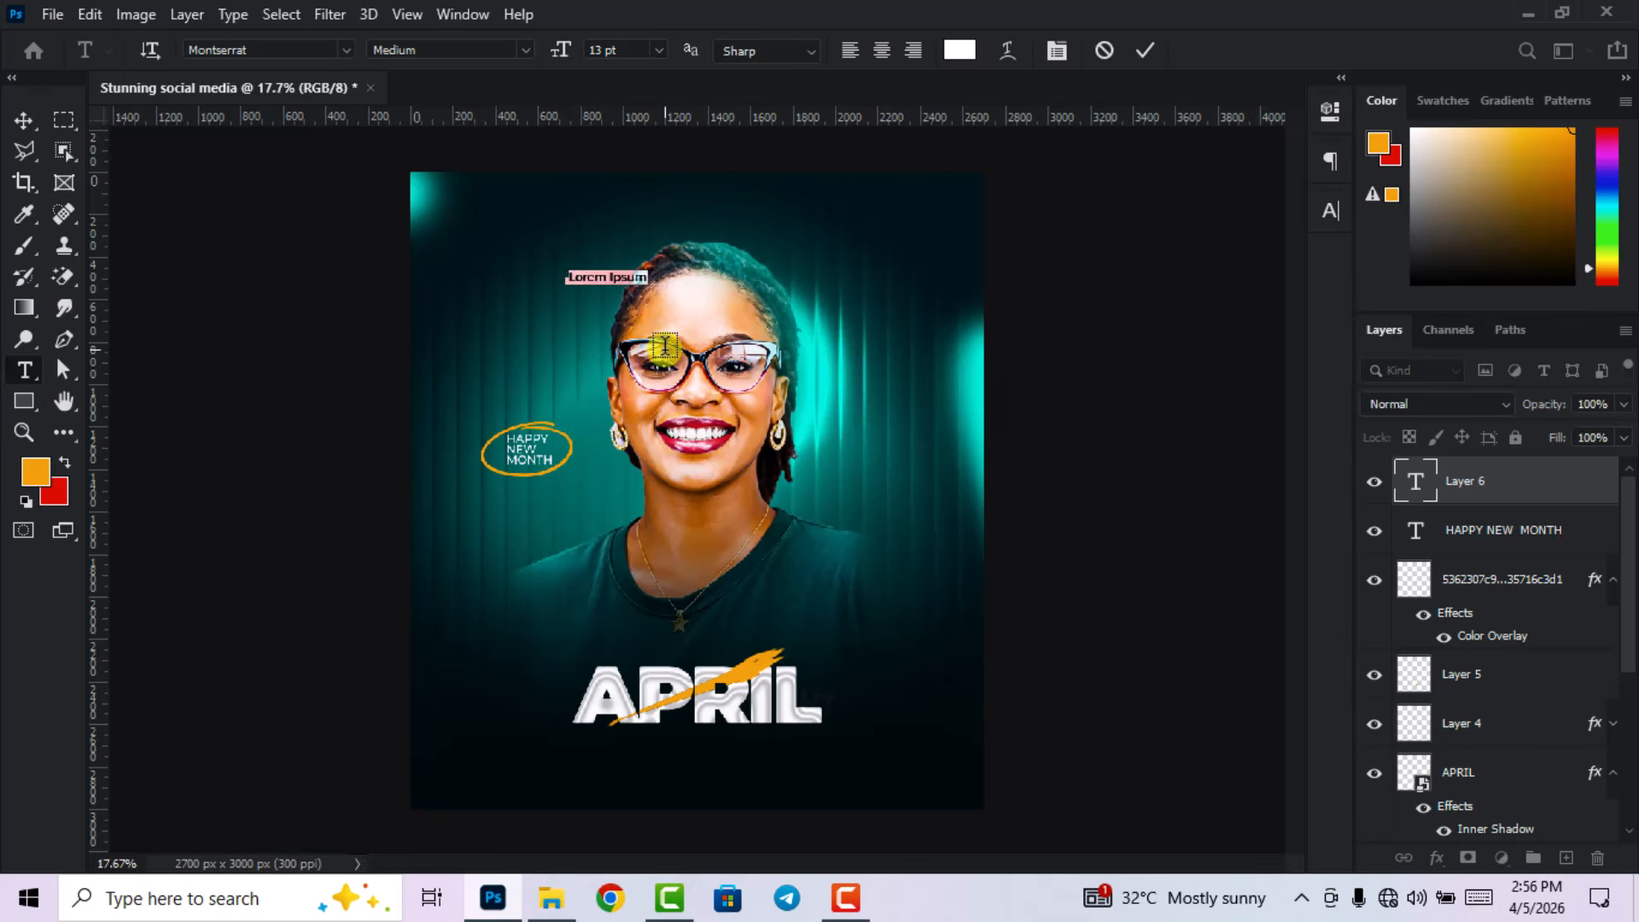
type("Welcome to")
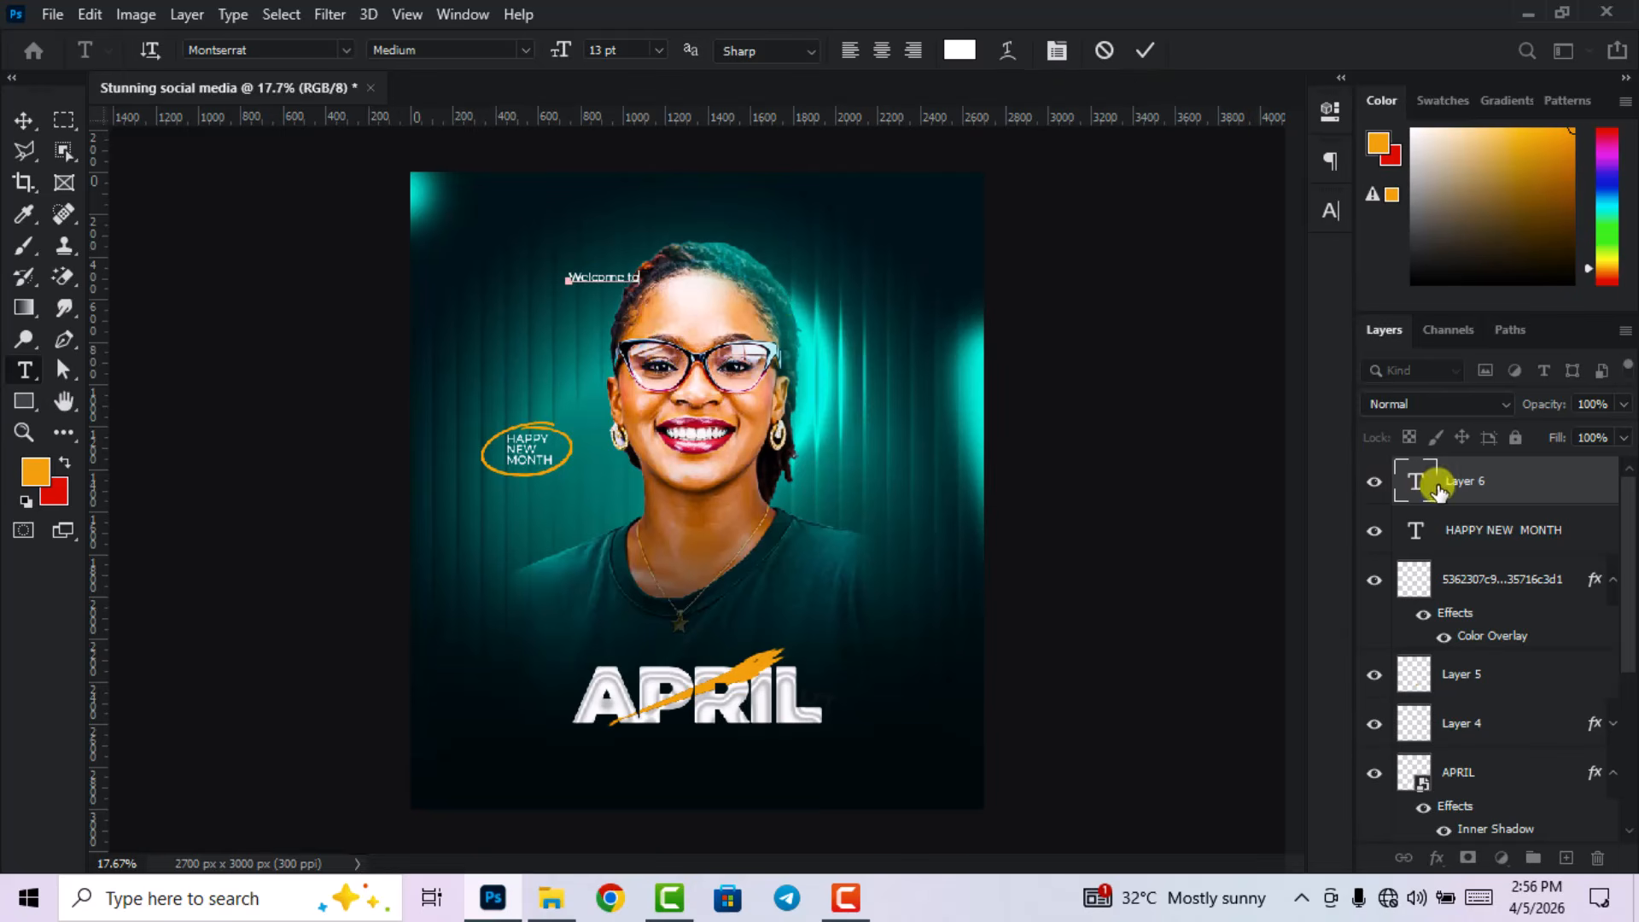
left_click(1145, 51)
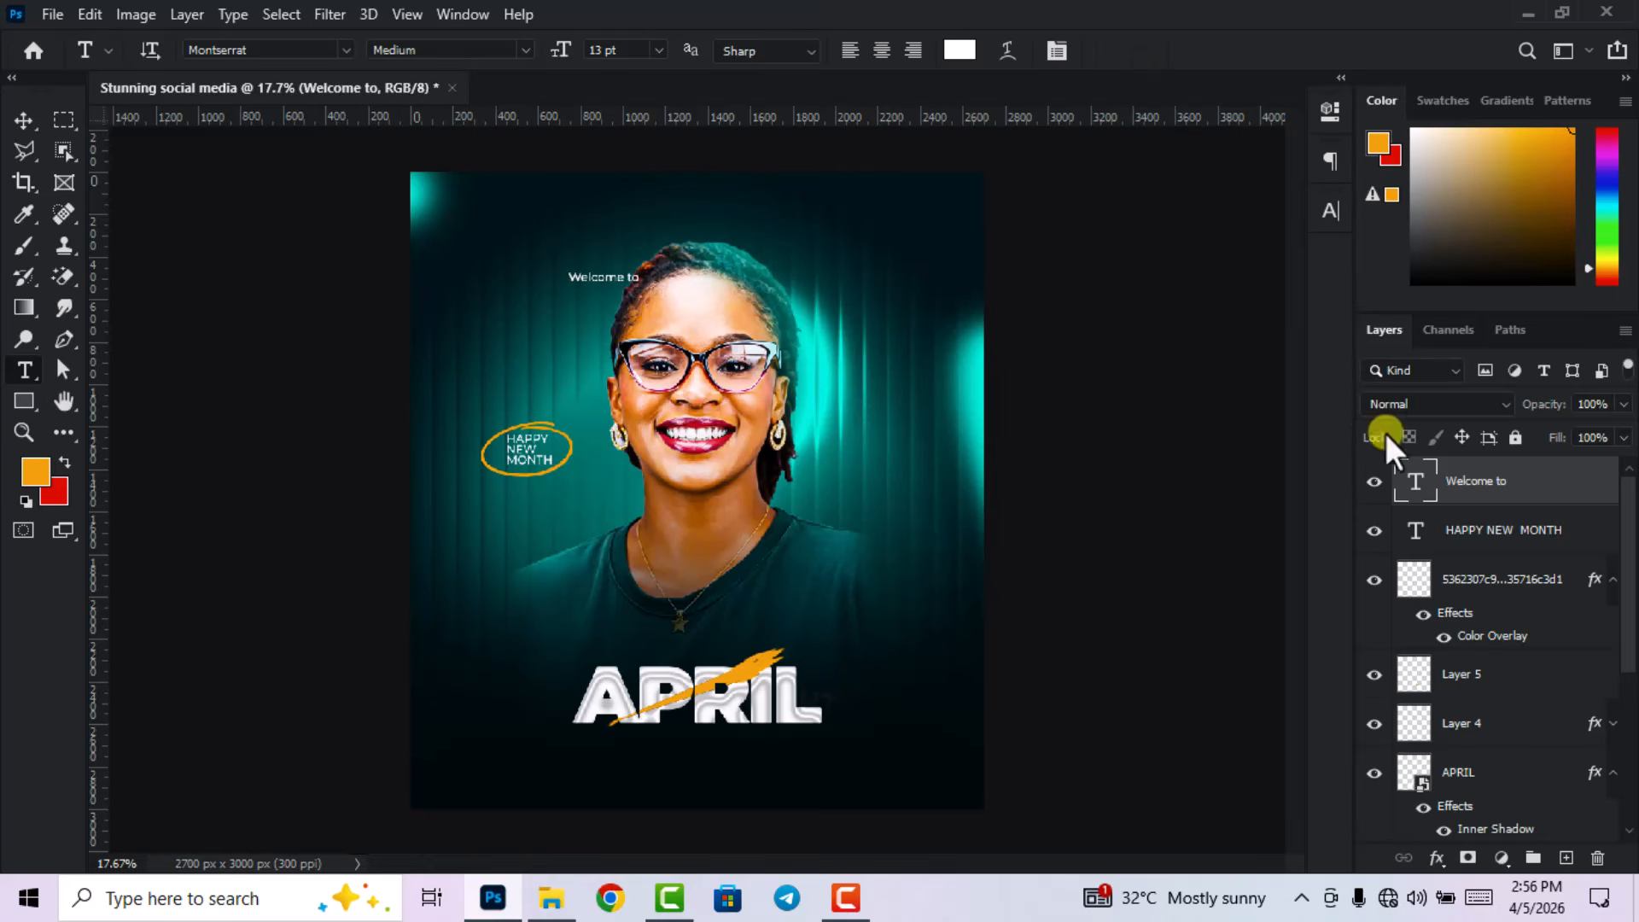
- Increase the "Welcome to" text's font size to 34 pt
double_click(1411, 478)
left_click(1330, 210)
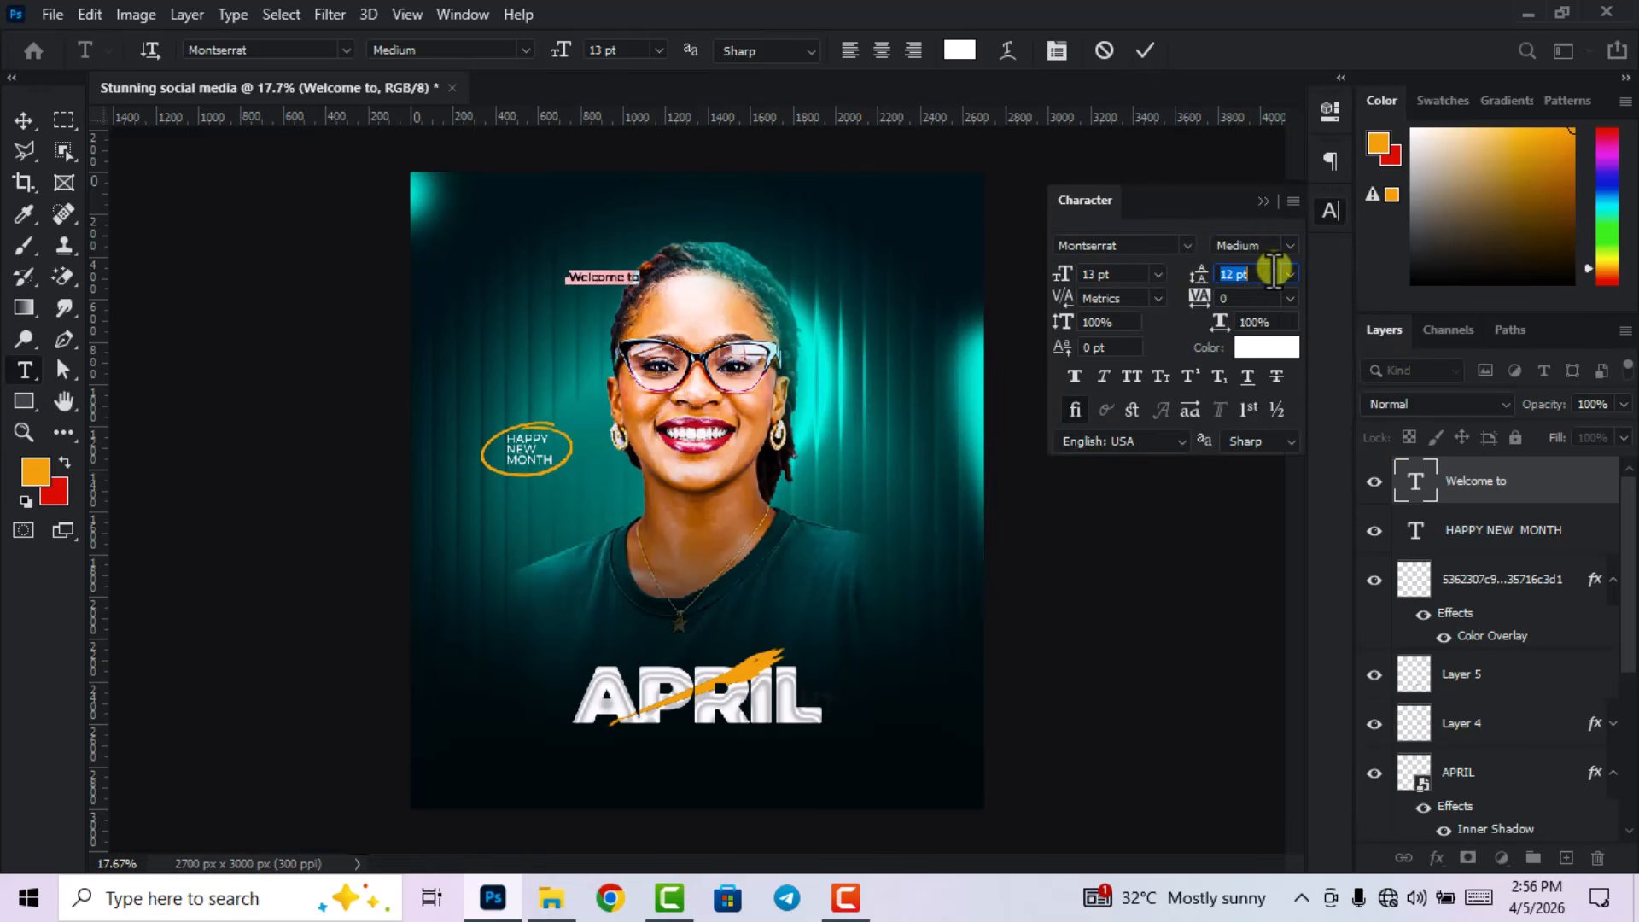
left_click_drag(1114, 276, 1079, 275)
key("Up")
key("Up")
key("Up")
key("Up")
key("Up")
key("Up")
key("Up")
key("Up")
key("Up")
key("Up")
key("Up")
key("Up")
key("Up")
key("Up")
key("Up")
key("Up")
key("Up")
key("Up")
key("Up")
key("Up")
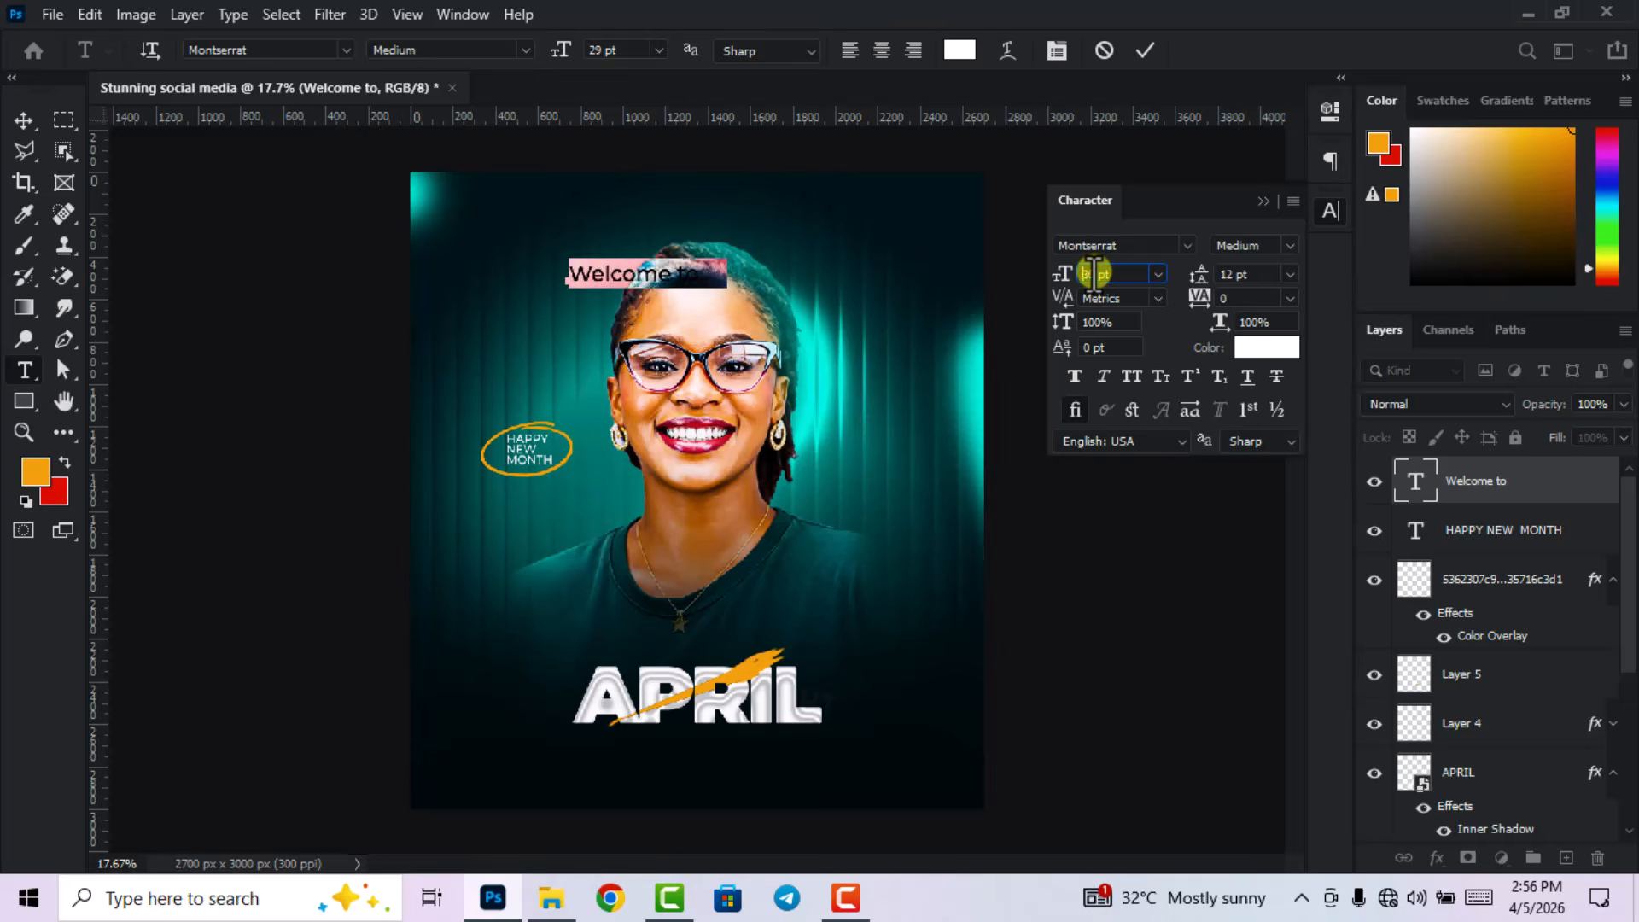
- Change the "Welcome to" text to the Autography font with Faux Bold
left_click(1188, 244)
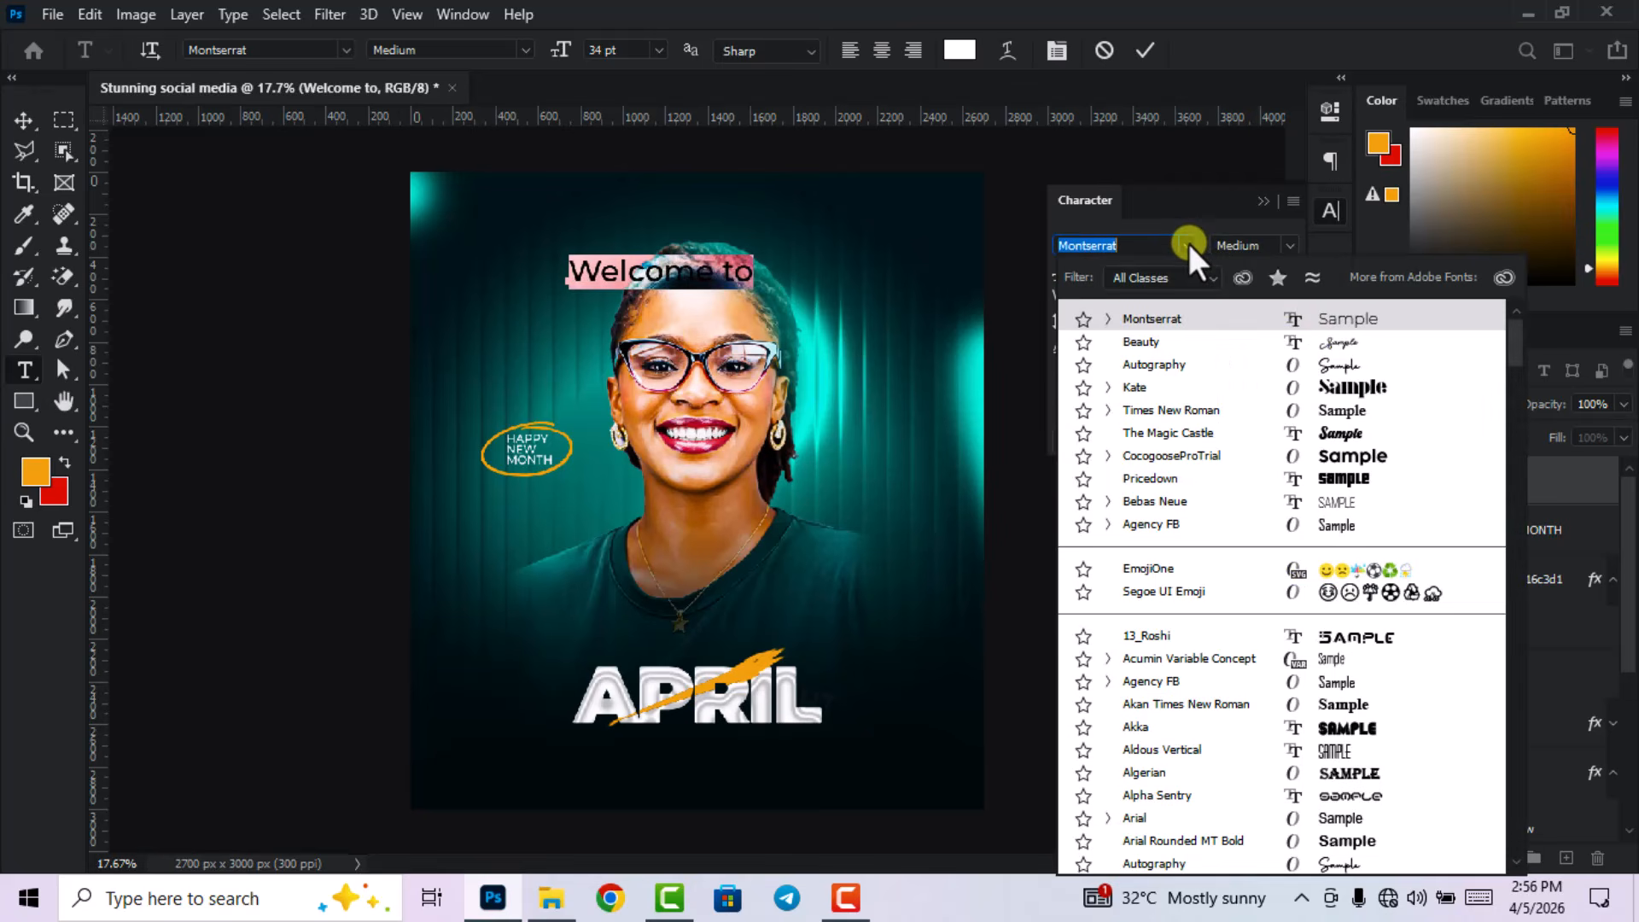
left_click(1357, 365)
left_click(1075, 376)
left_click(1145, 49)
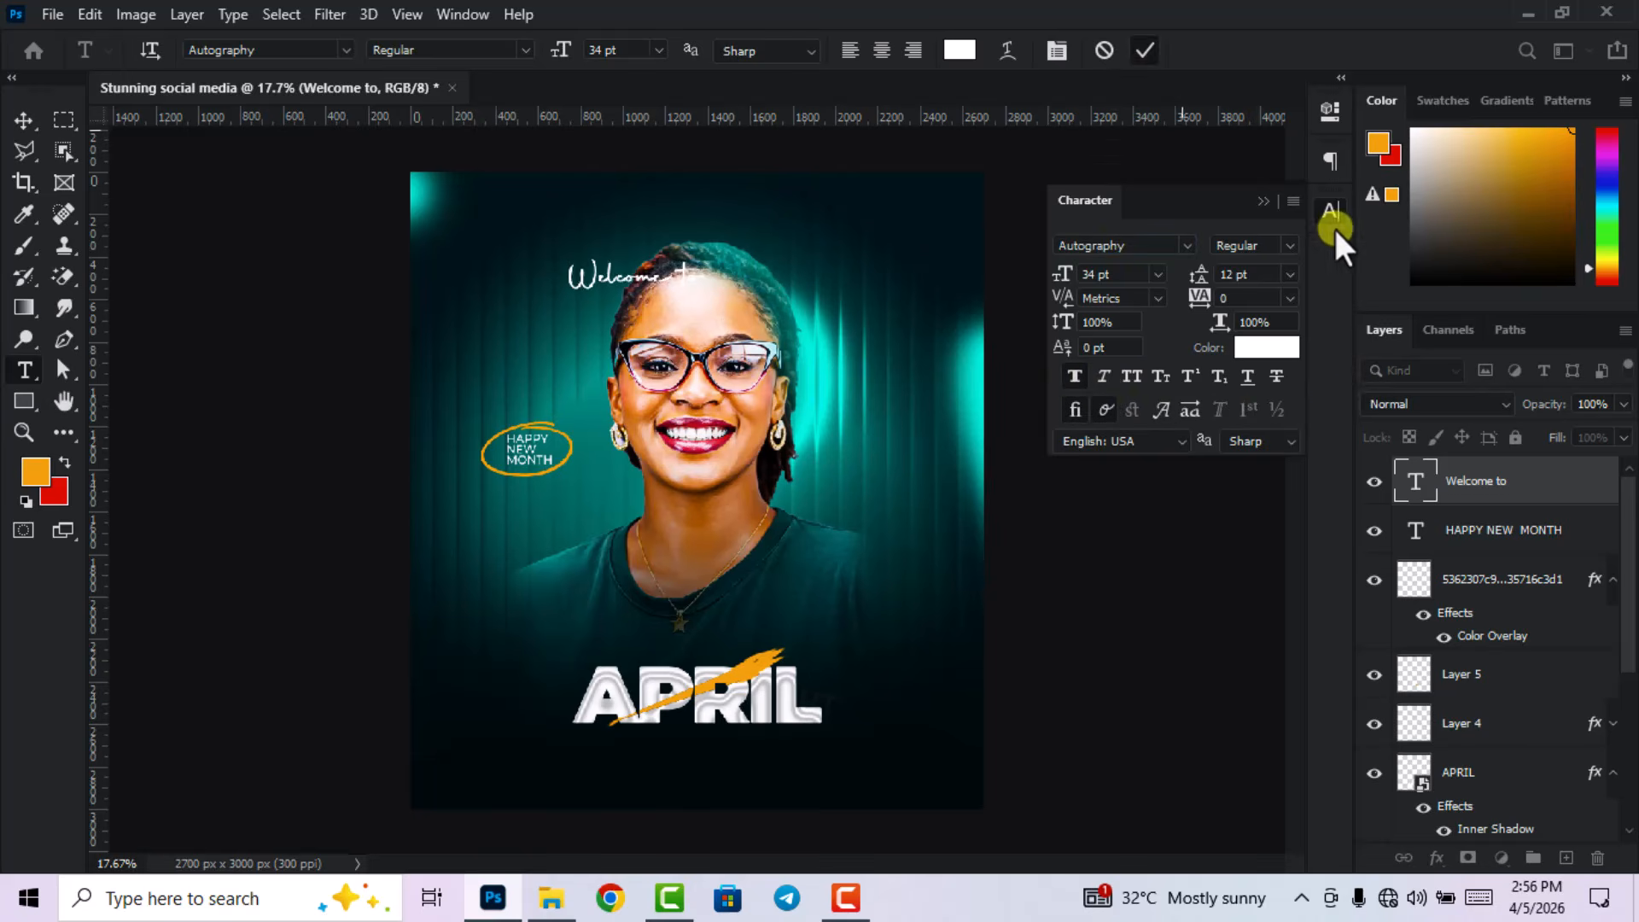
left_click(1332, 224)
- Move the "Welcome to" text just above the APRIL lettering and deselect it
left_click(26, 122)
left_click_drag(661, 277, 709, 656)
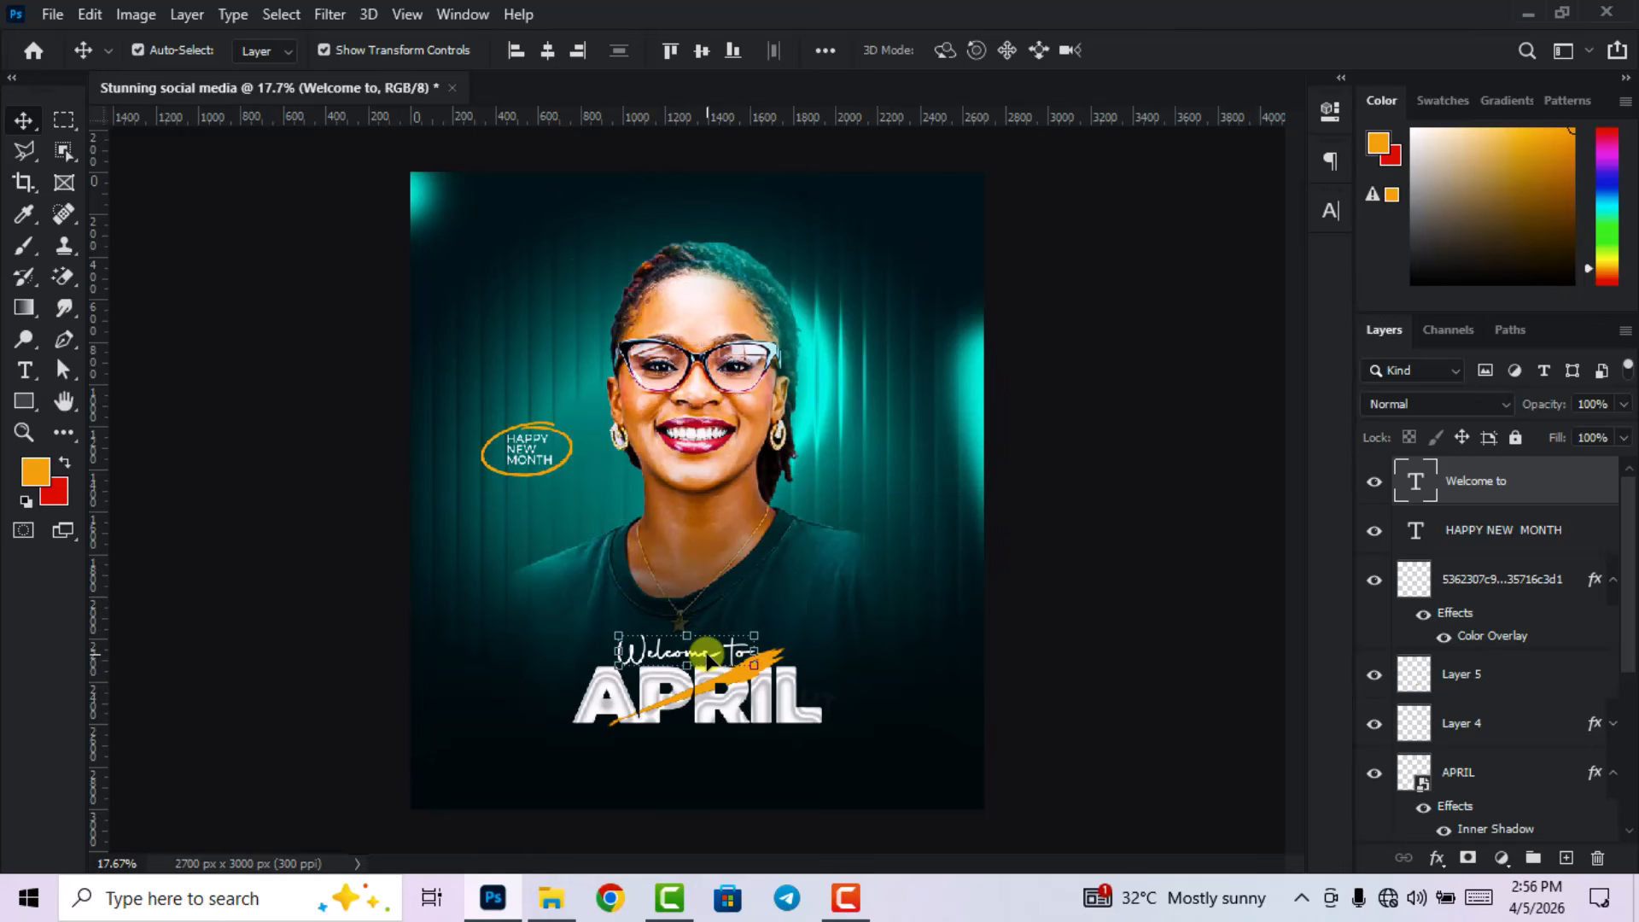
left_click(149, 502)
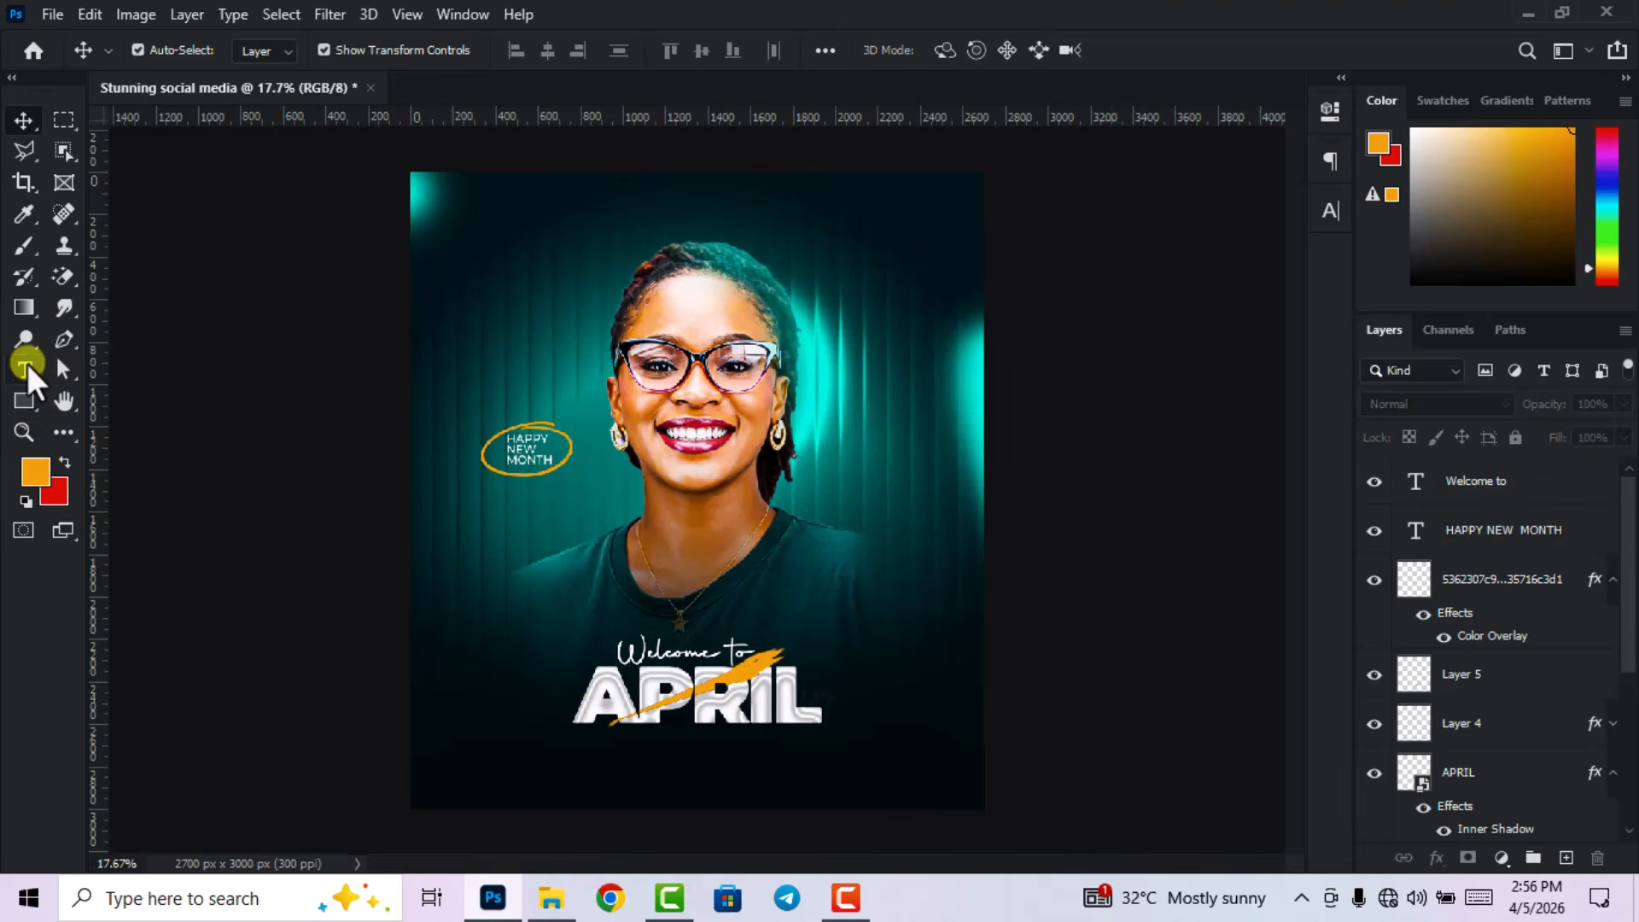
- Add a Lorem ipsum paragraph text box below the APRIL lettering and set its font to Montserrat
left_click(26, 365)
left_click_drag(549, 748, 896, 802)
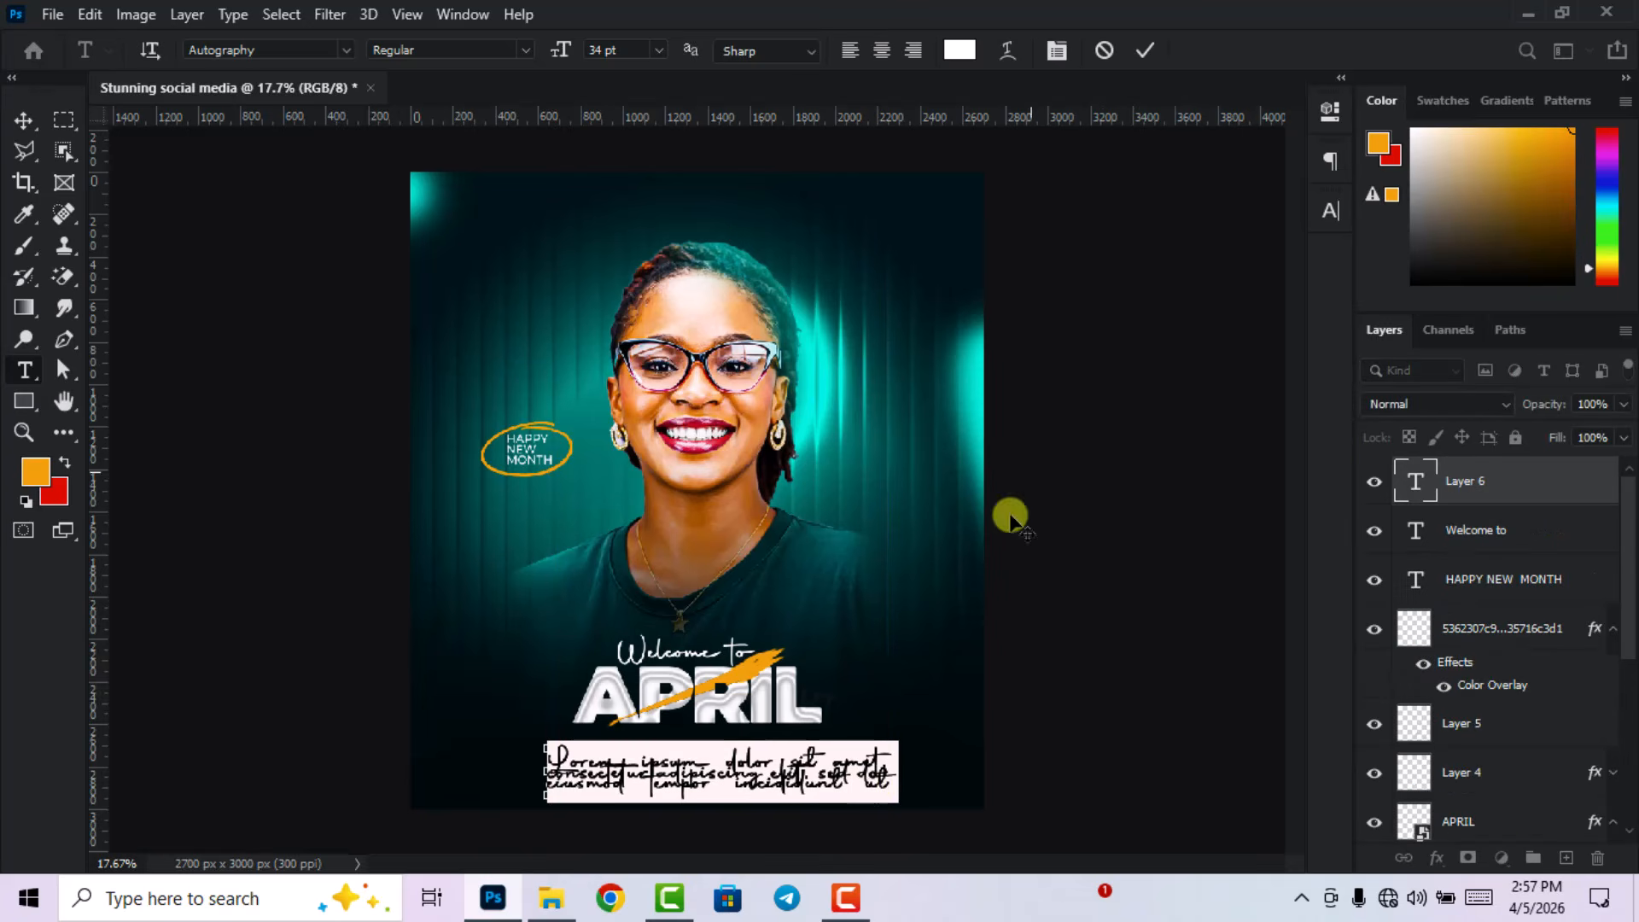
left_click(1326, 214)
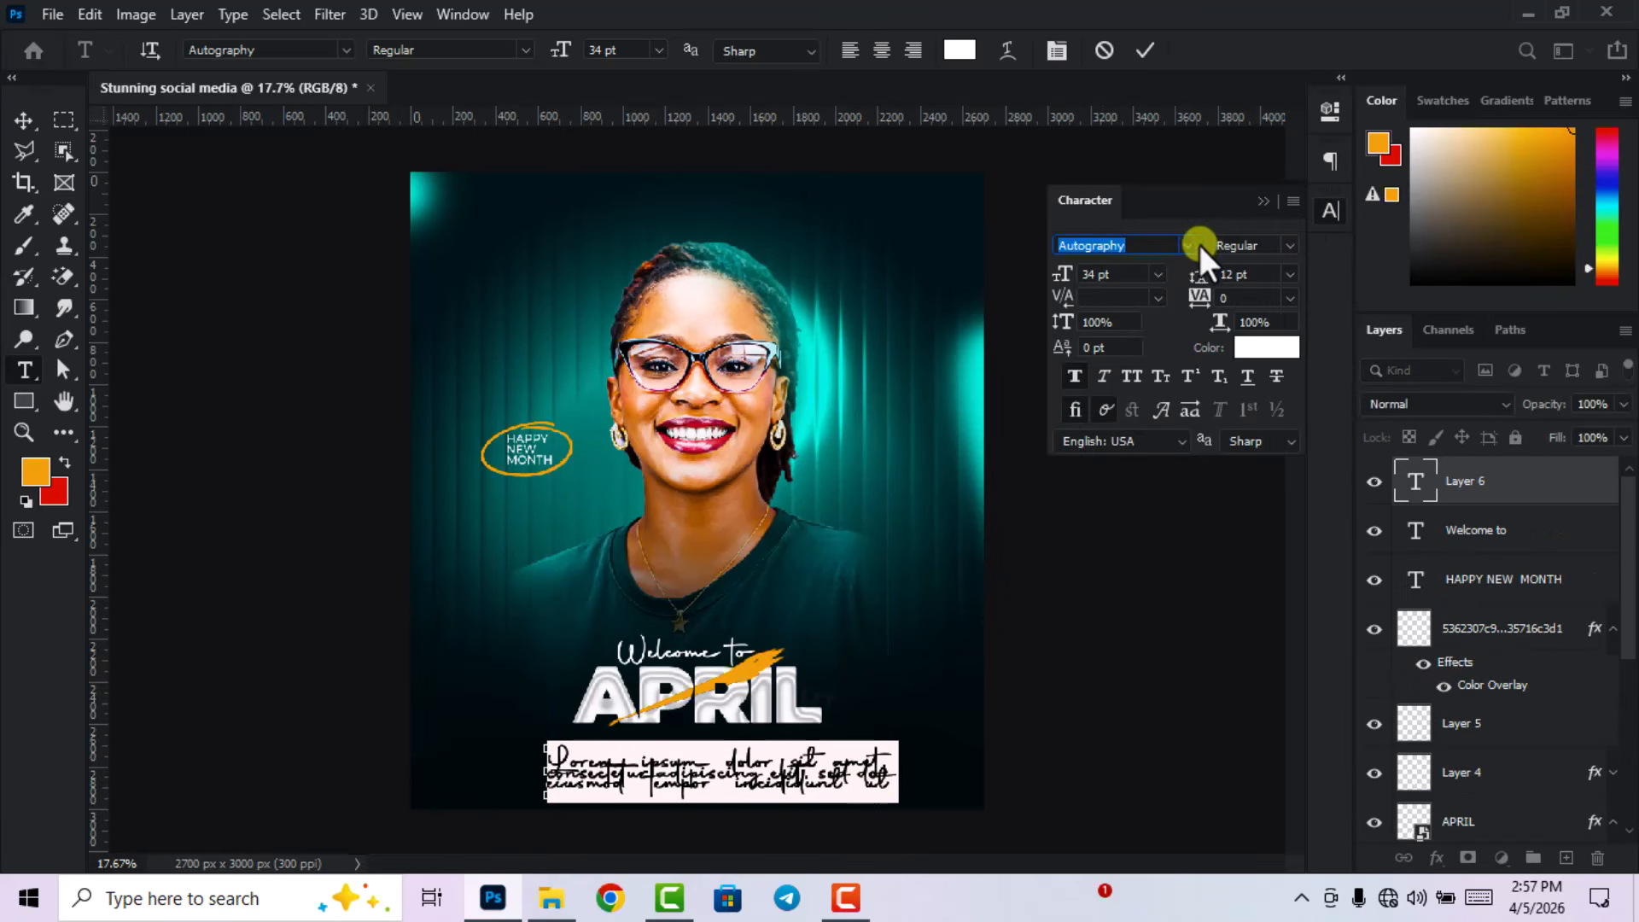
left_click(1186, 246)
left_click(1233, 336)
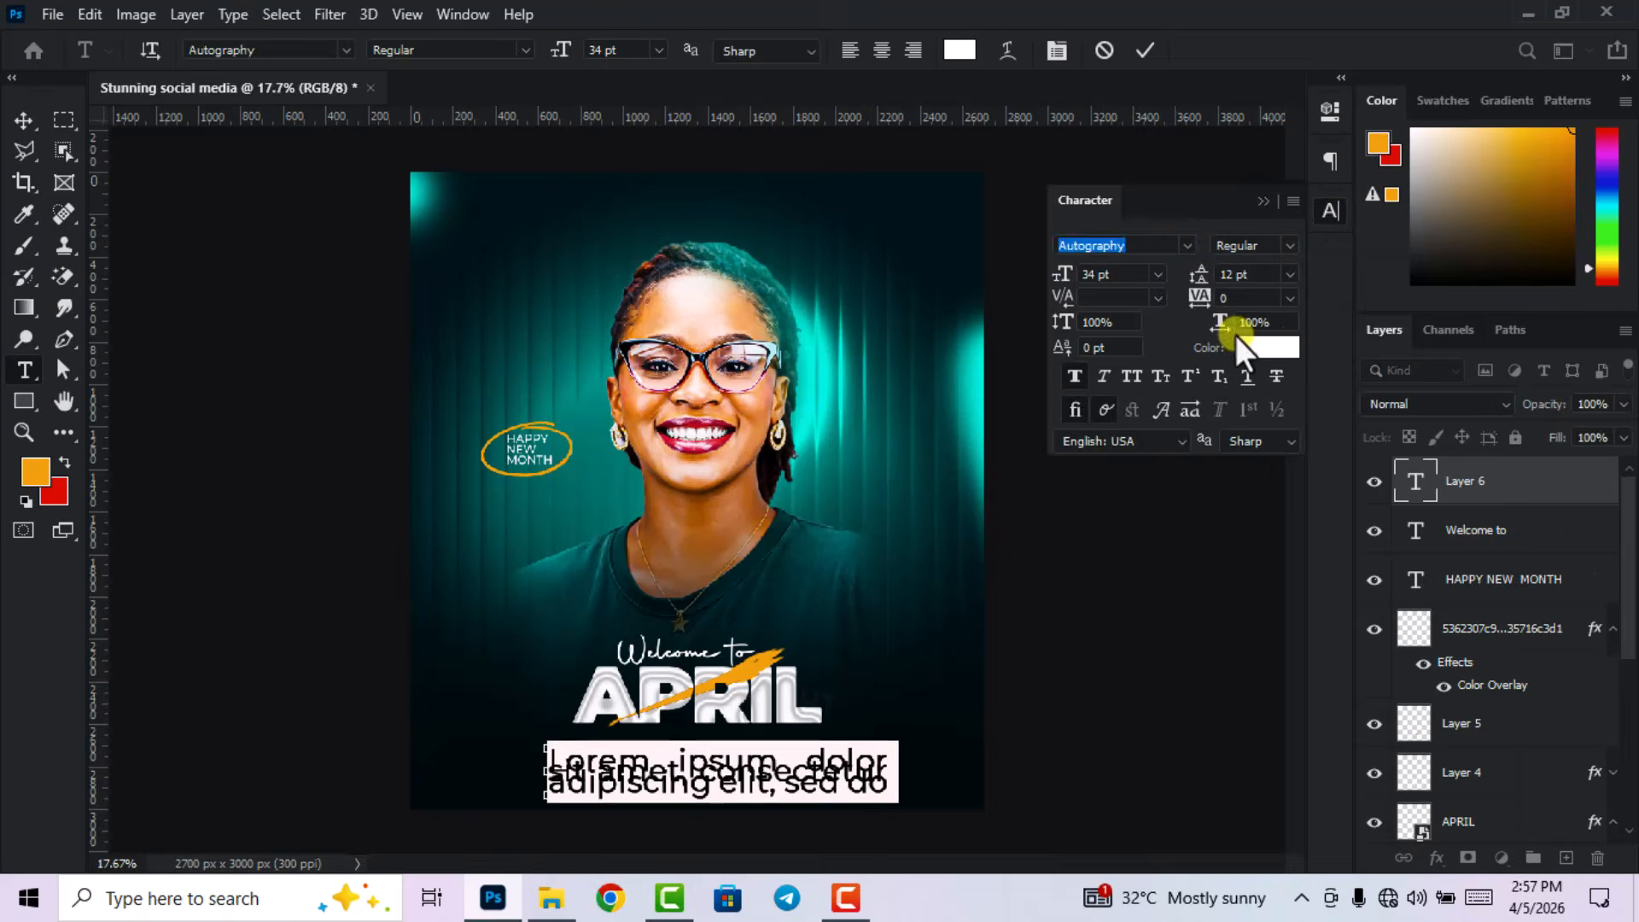
- Set the paragraph text to 10 pt with -40 tracking, turn off Faux Bold, and commit it
left_click_drag(1138, 275, 1079, 276)
scroll(1103, 277, "down", 20)
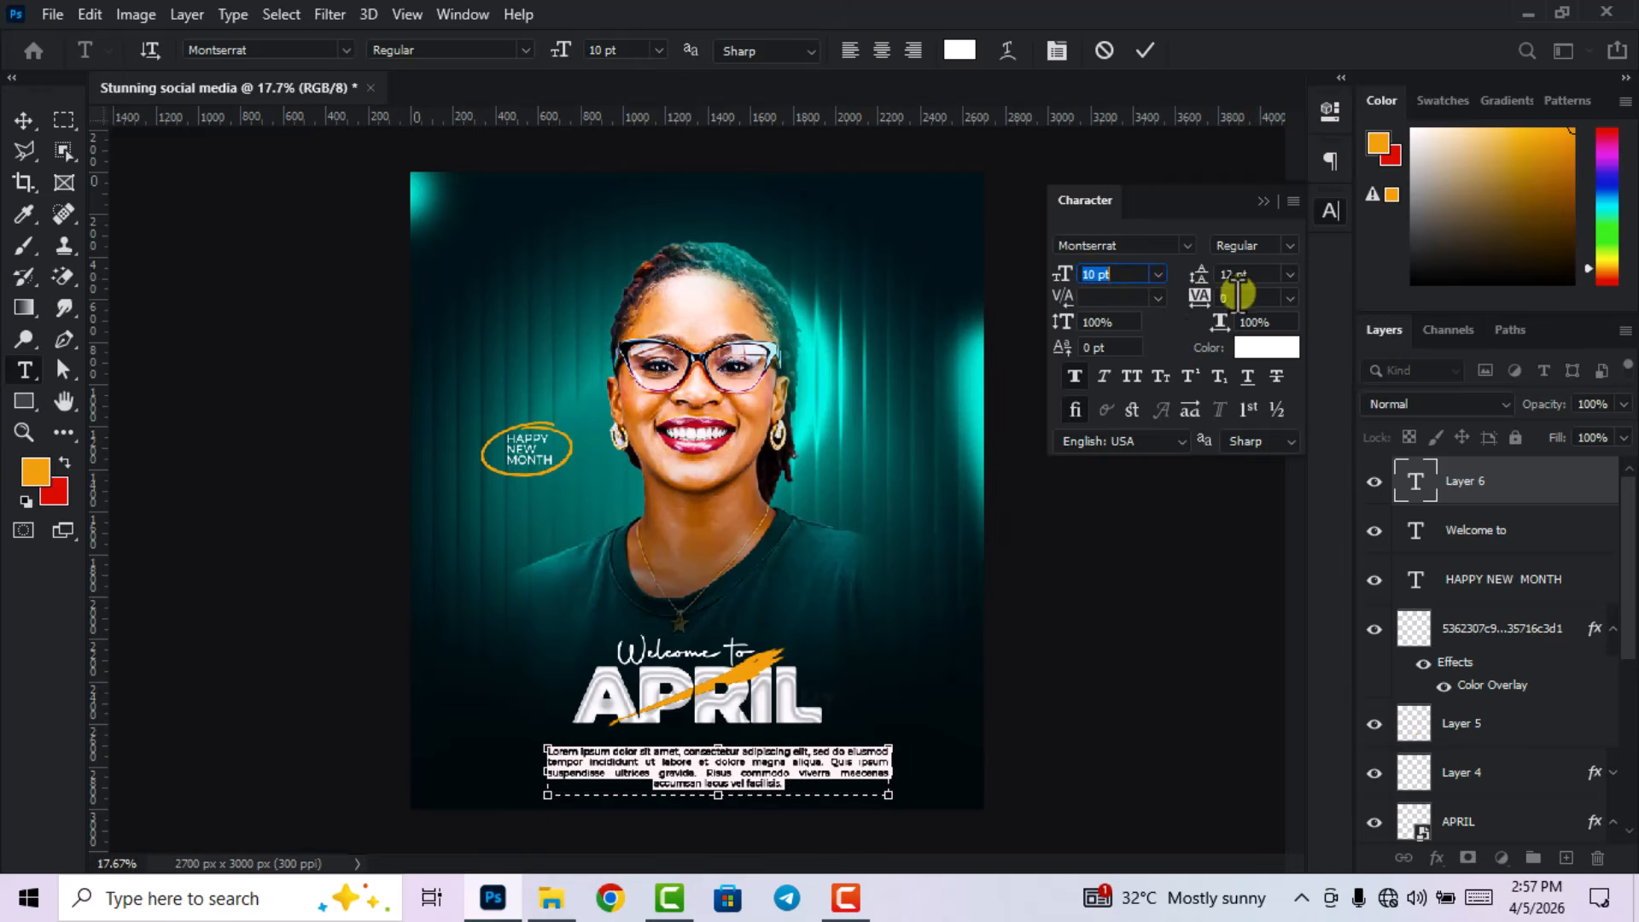
type("-40")
key("Return")
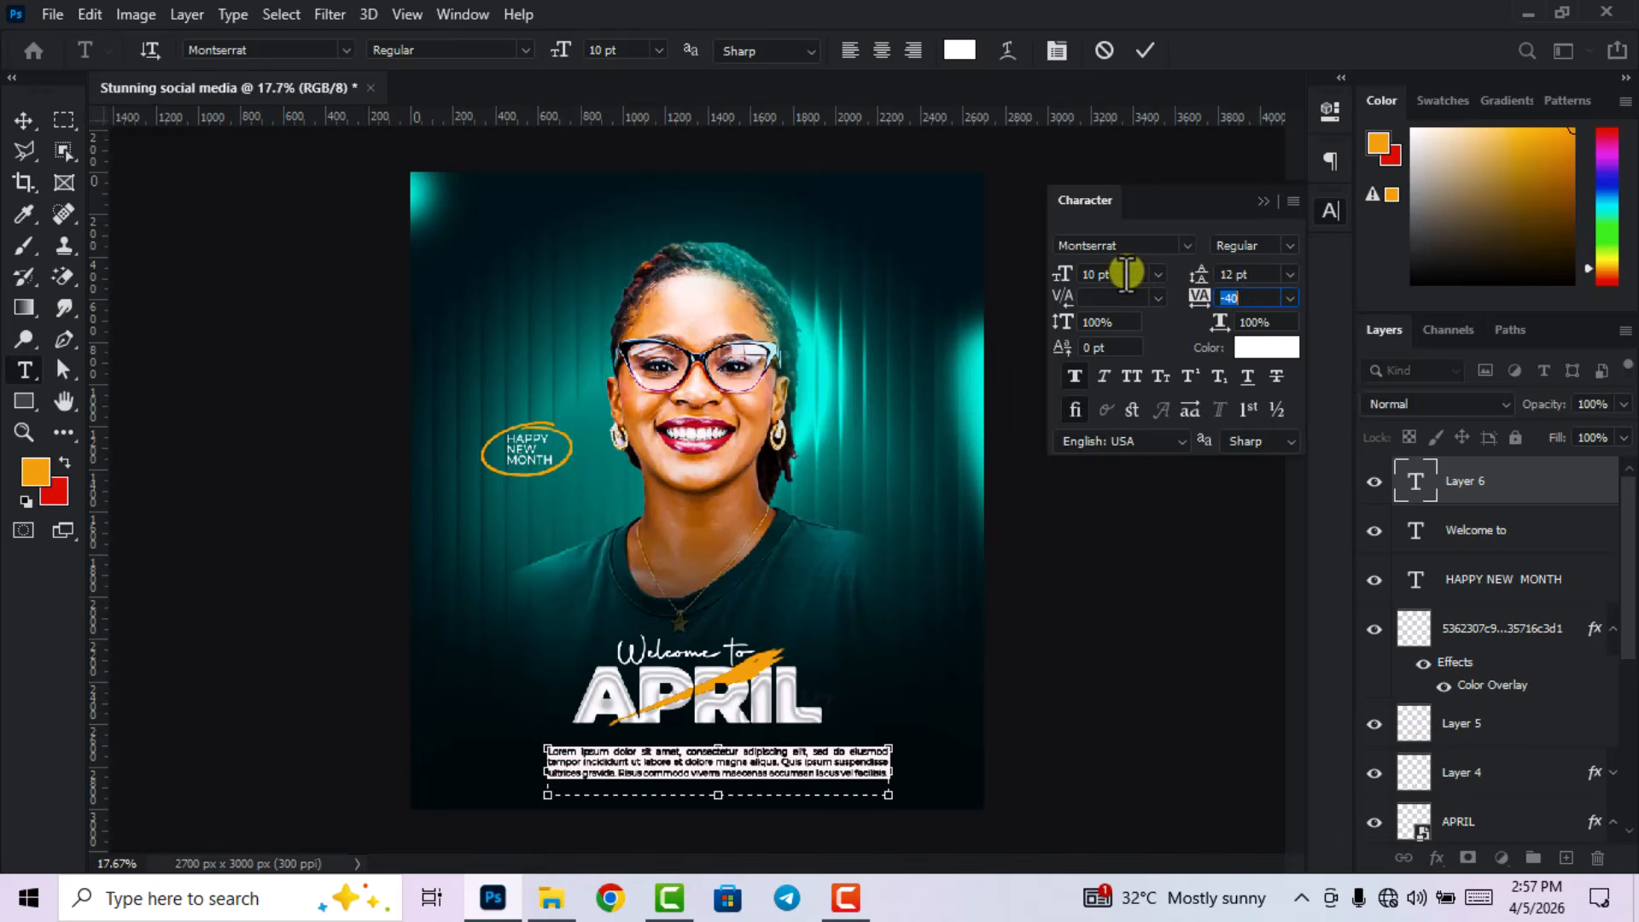
left_click(1075, 374)
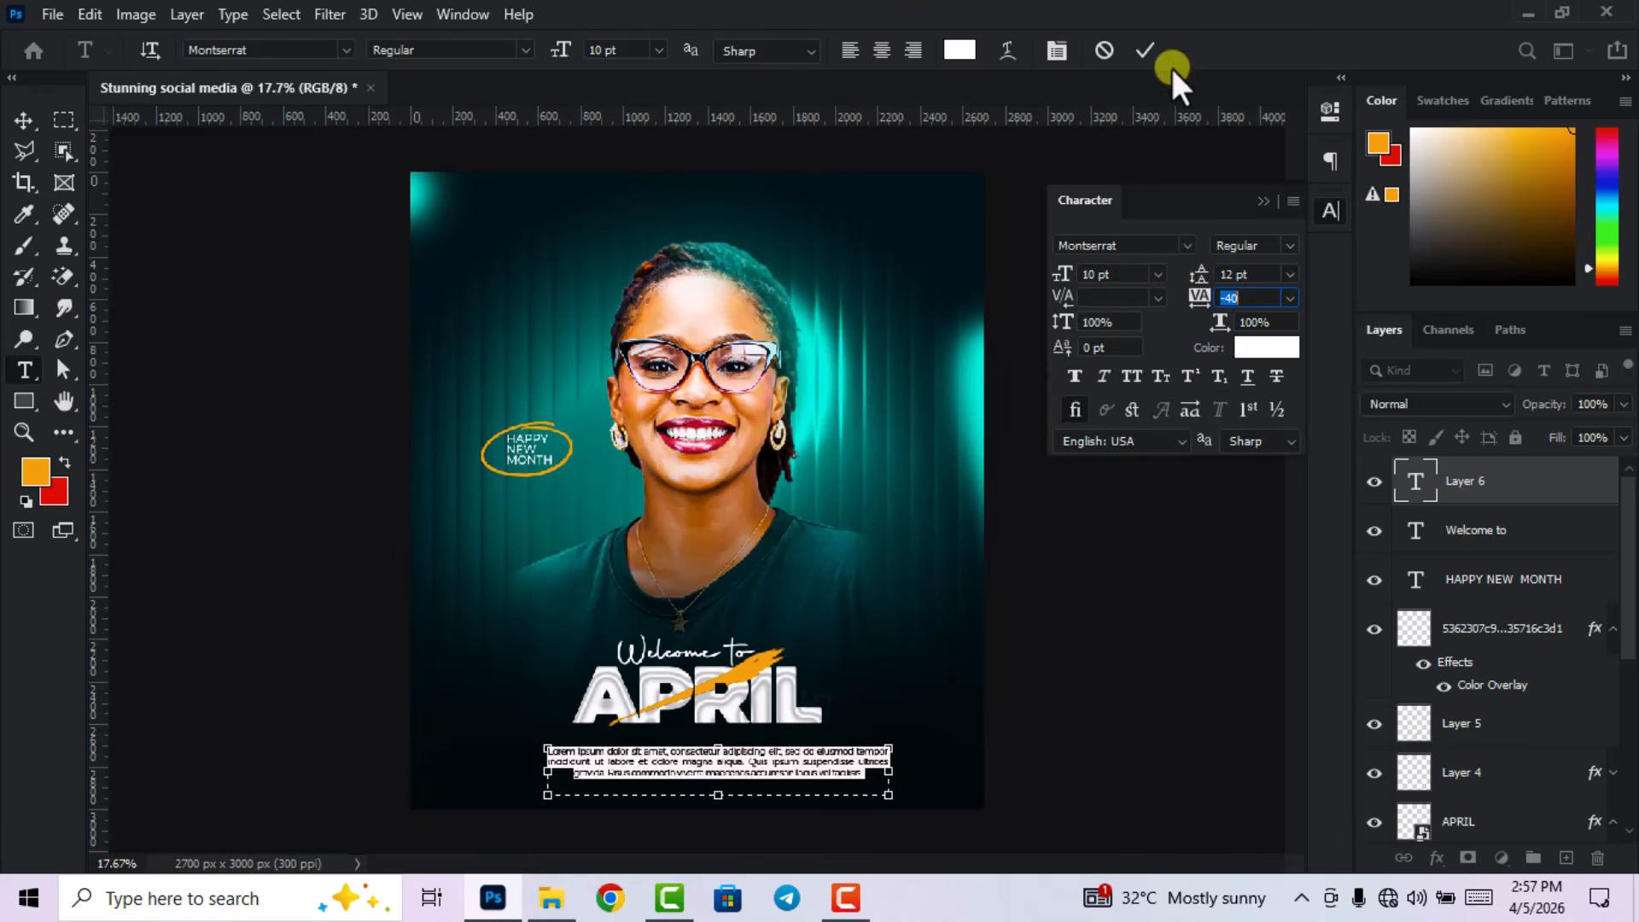
left_click(1144, 50)
left_click(1329, 212)
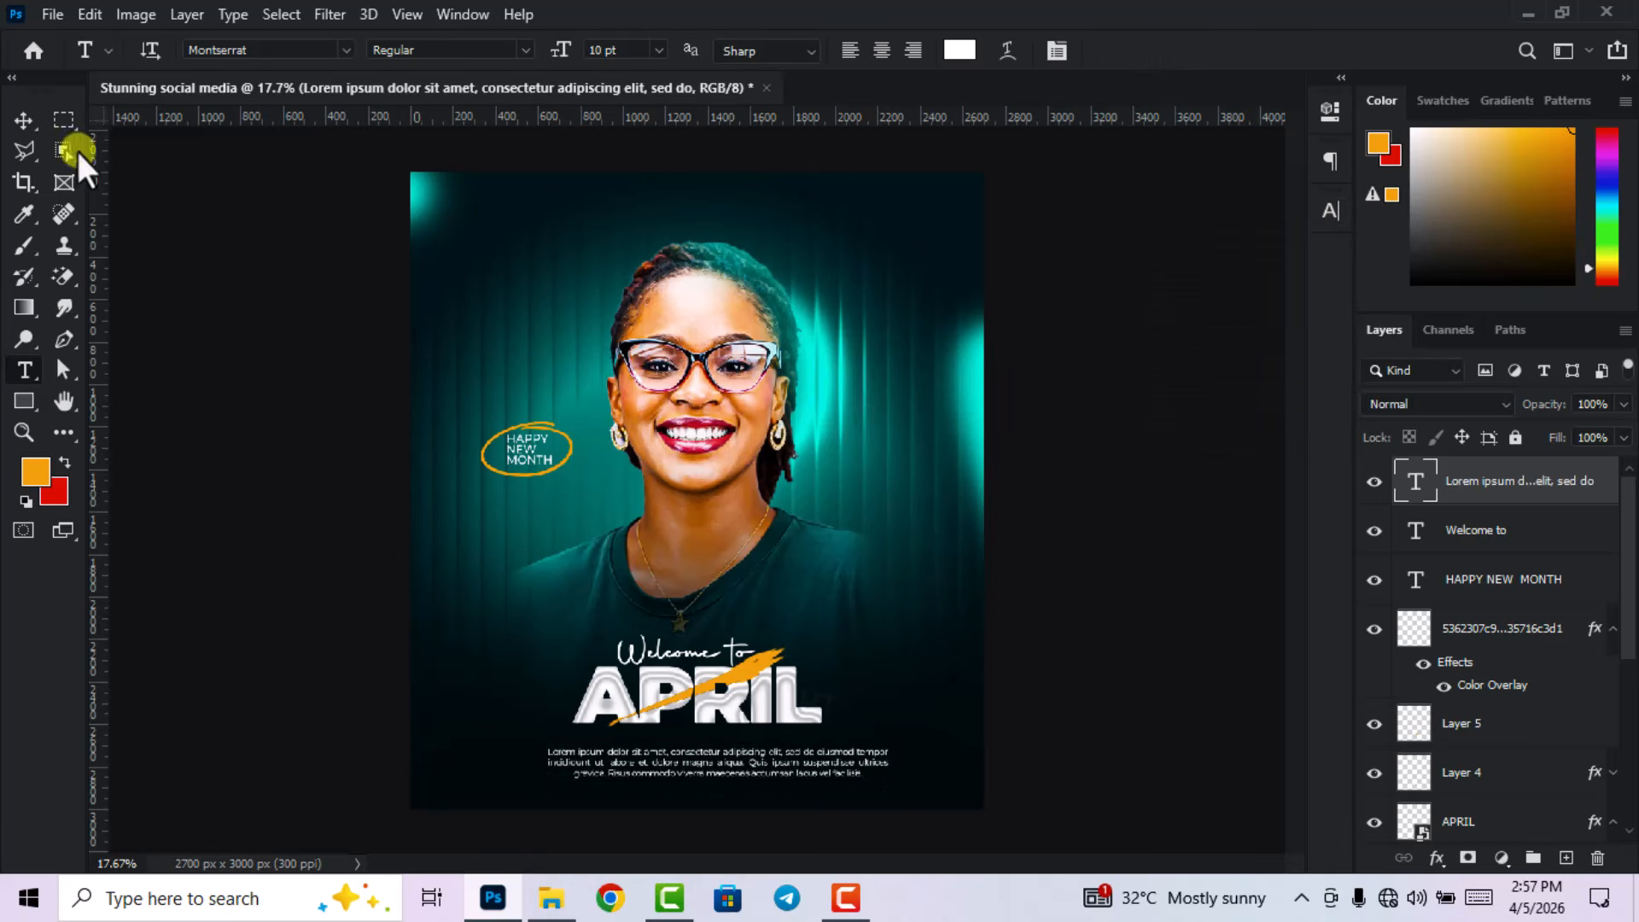
- Move the Lorem ipsum paragraph up close beneath the APRIL lettering, centre it horizontally, and deselect it
left_click(22, 120)
left_click_drag(748, 766, 736, 745)
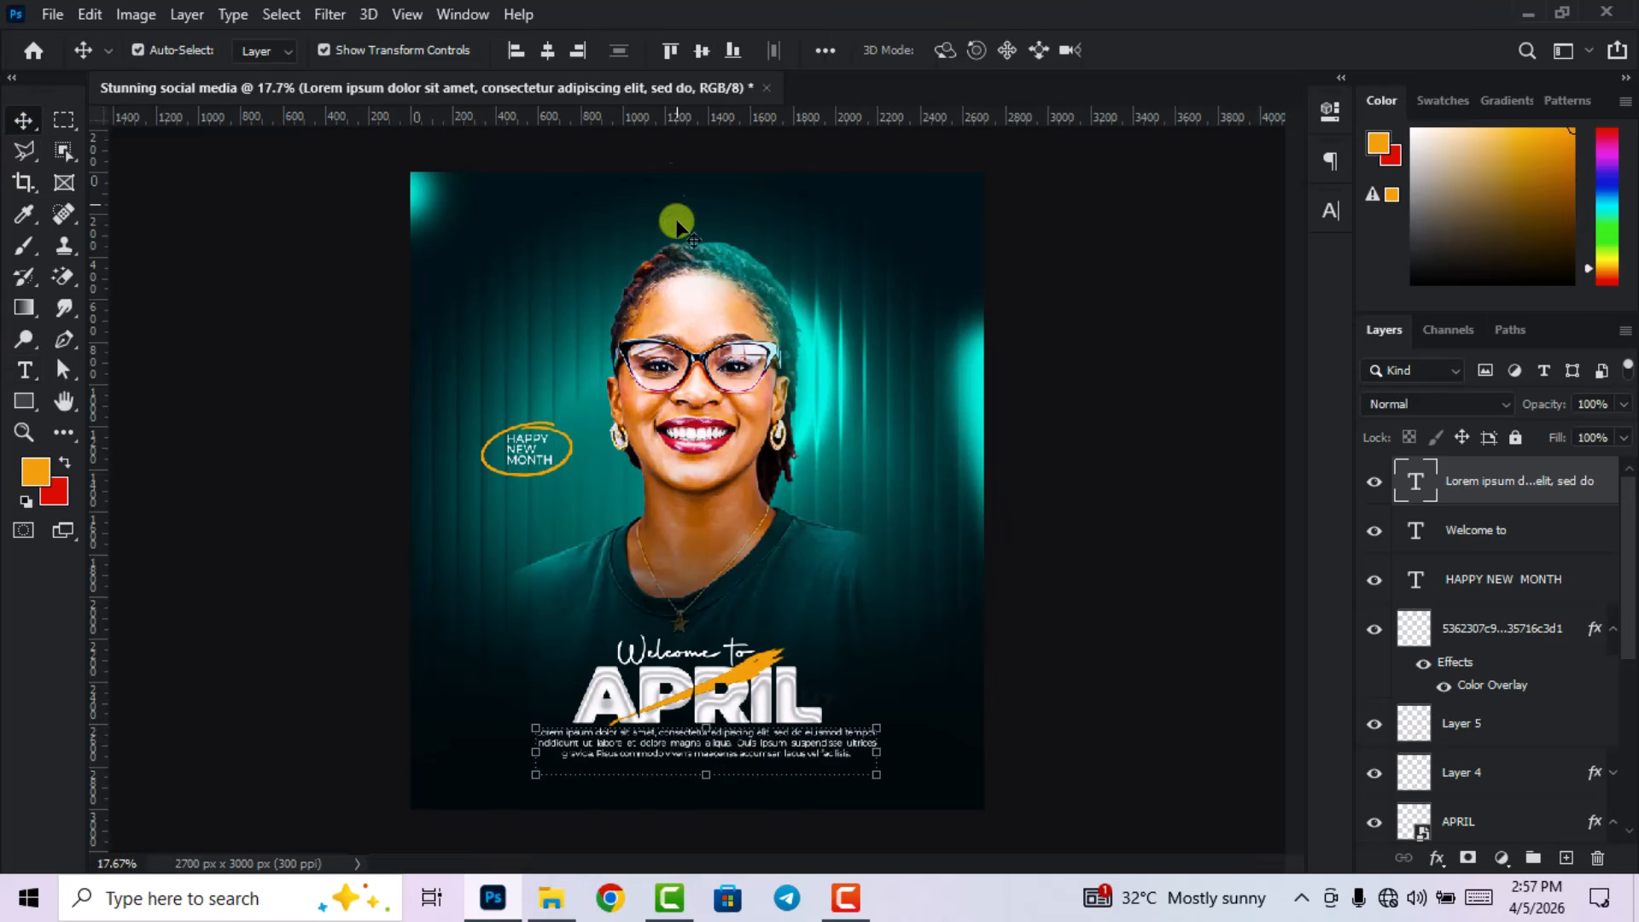
left_click(548, 52)
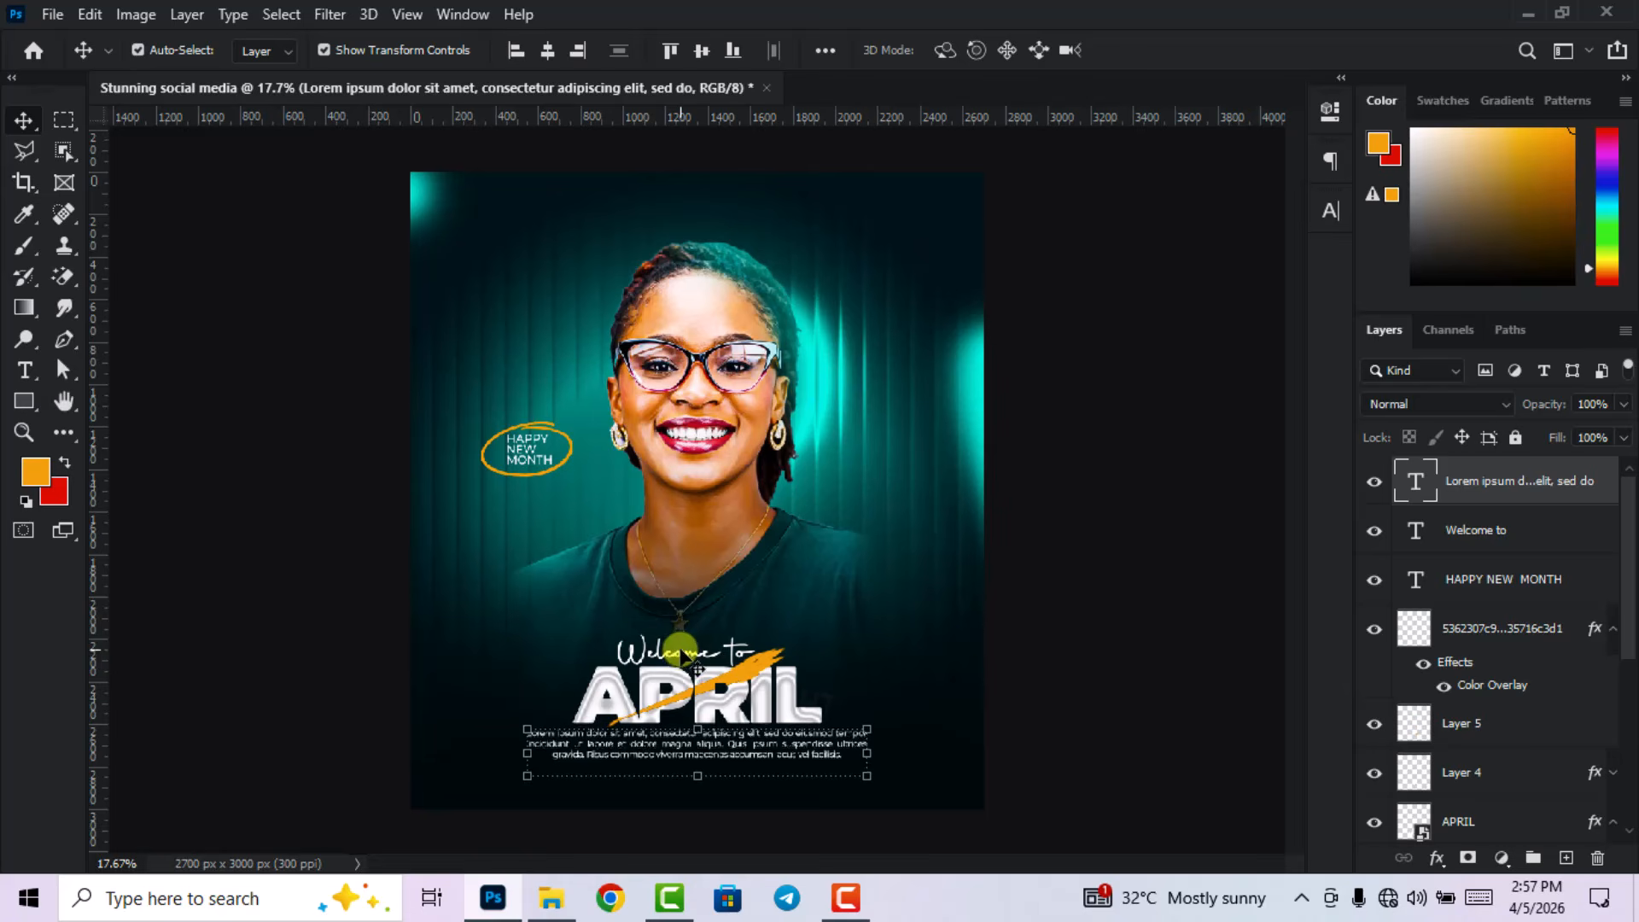
left_click(1065, 612)
- Nudge the "Welcome to" text upward to leave a gap above the APRIL lettering
scroll(718, 630, "down", 1)
left_click(705, 635)
key("shift+Up")
key("shift+Up")
key("shift+Up")
key("shift+Up")
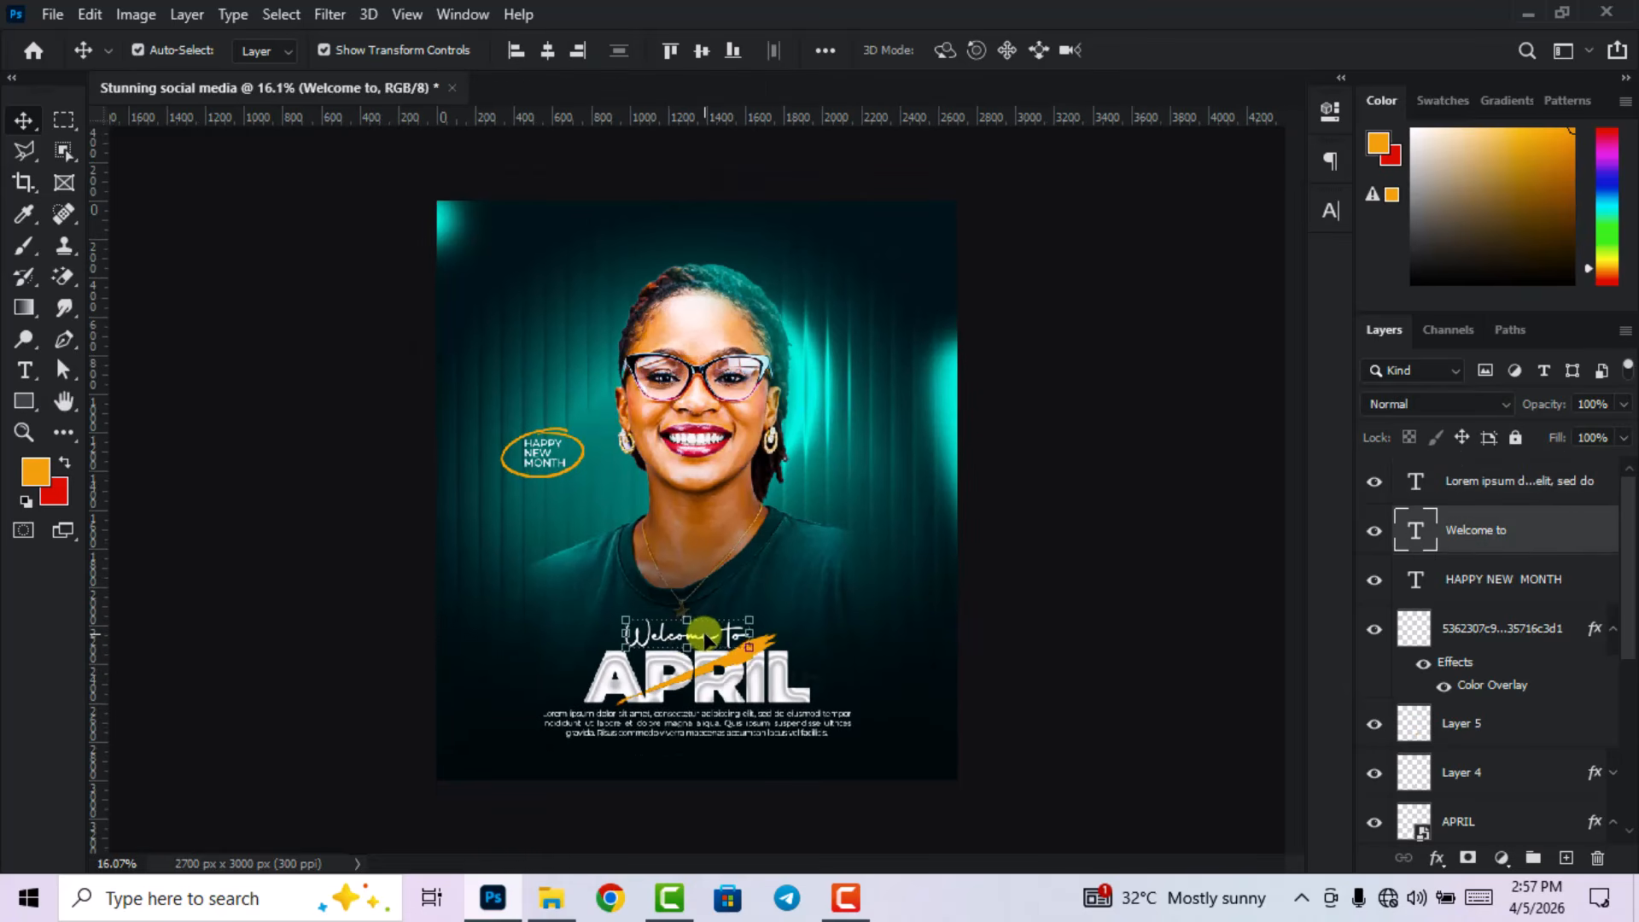
key("shift+Up")
key("shift+Up")
key("shift+Up")
key("shift+Up")
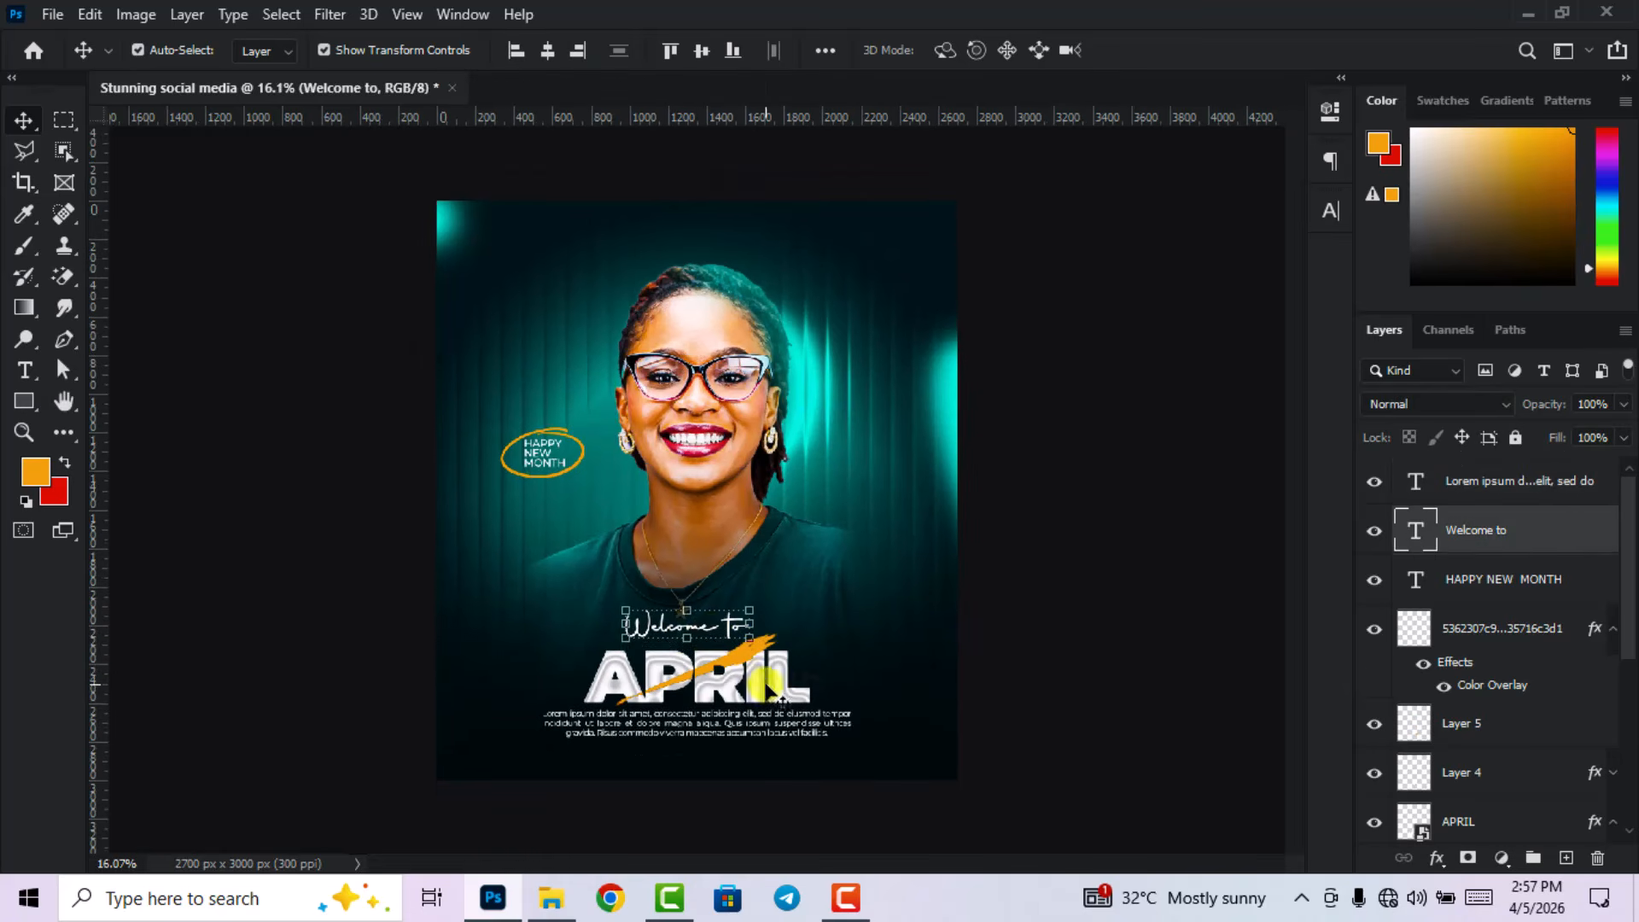
- Lock the woman's portrait layer and the Gradient Fill 1 background layer
left_click(766, 692)
scroll(1280, 717, "down", 1)
scroll(1581, 812, "down", 1)
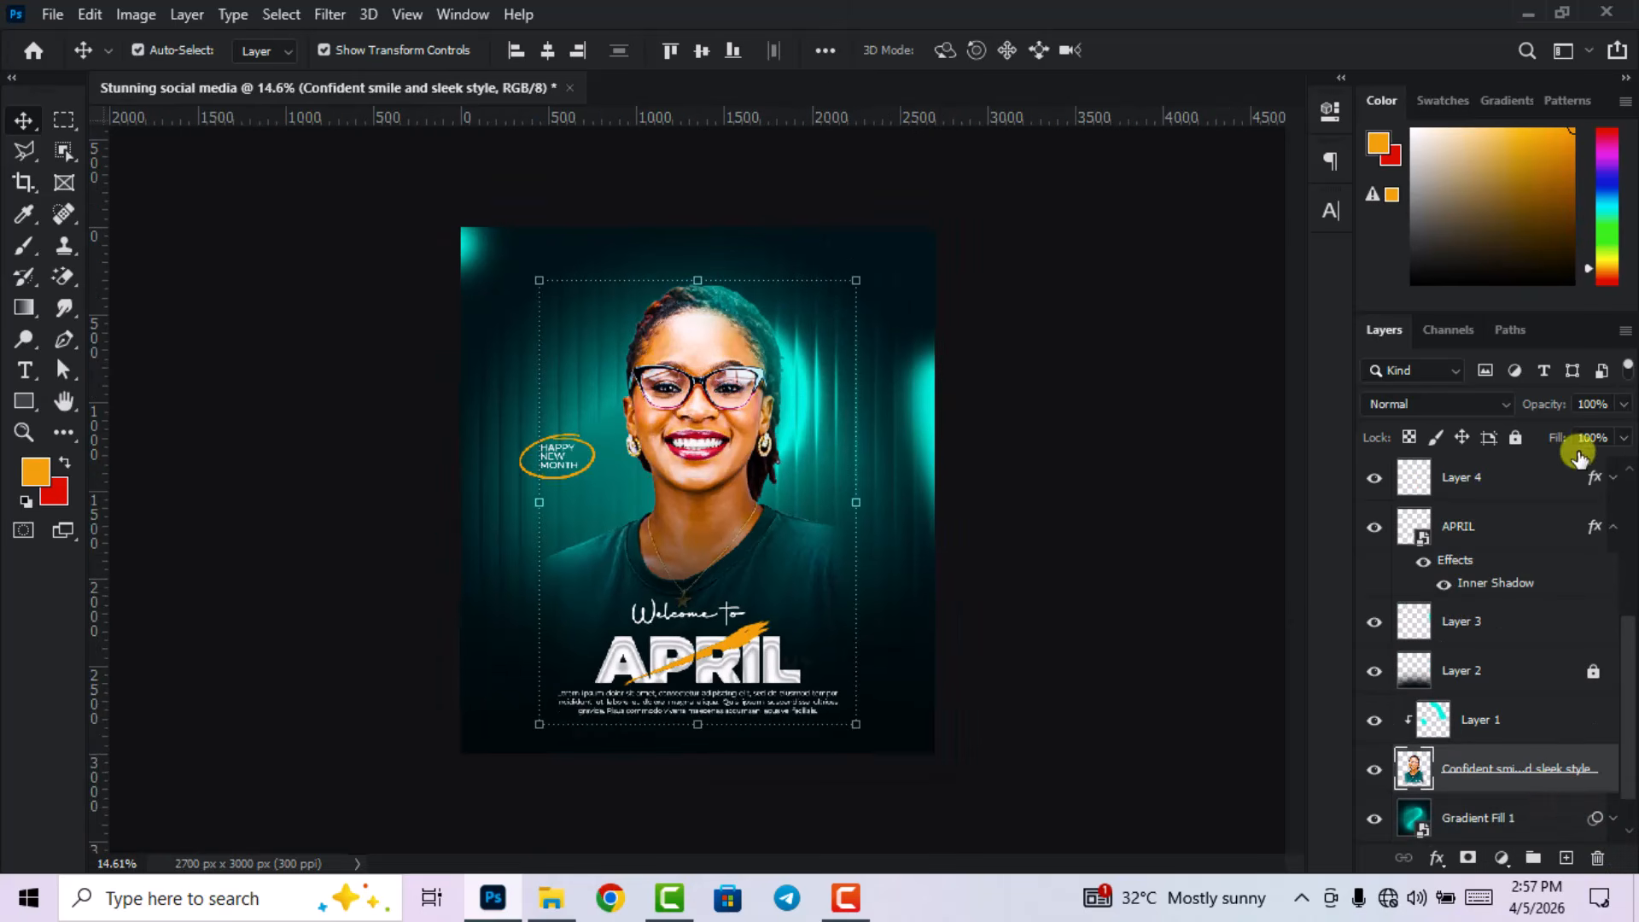
left_click(1515, 437)
left_click(734, 658)
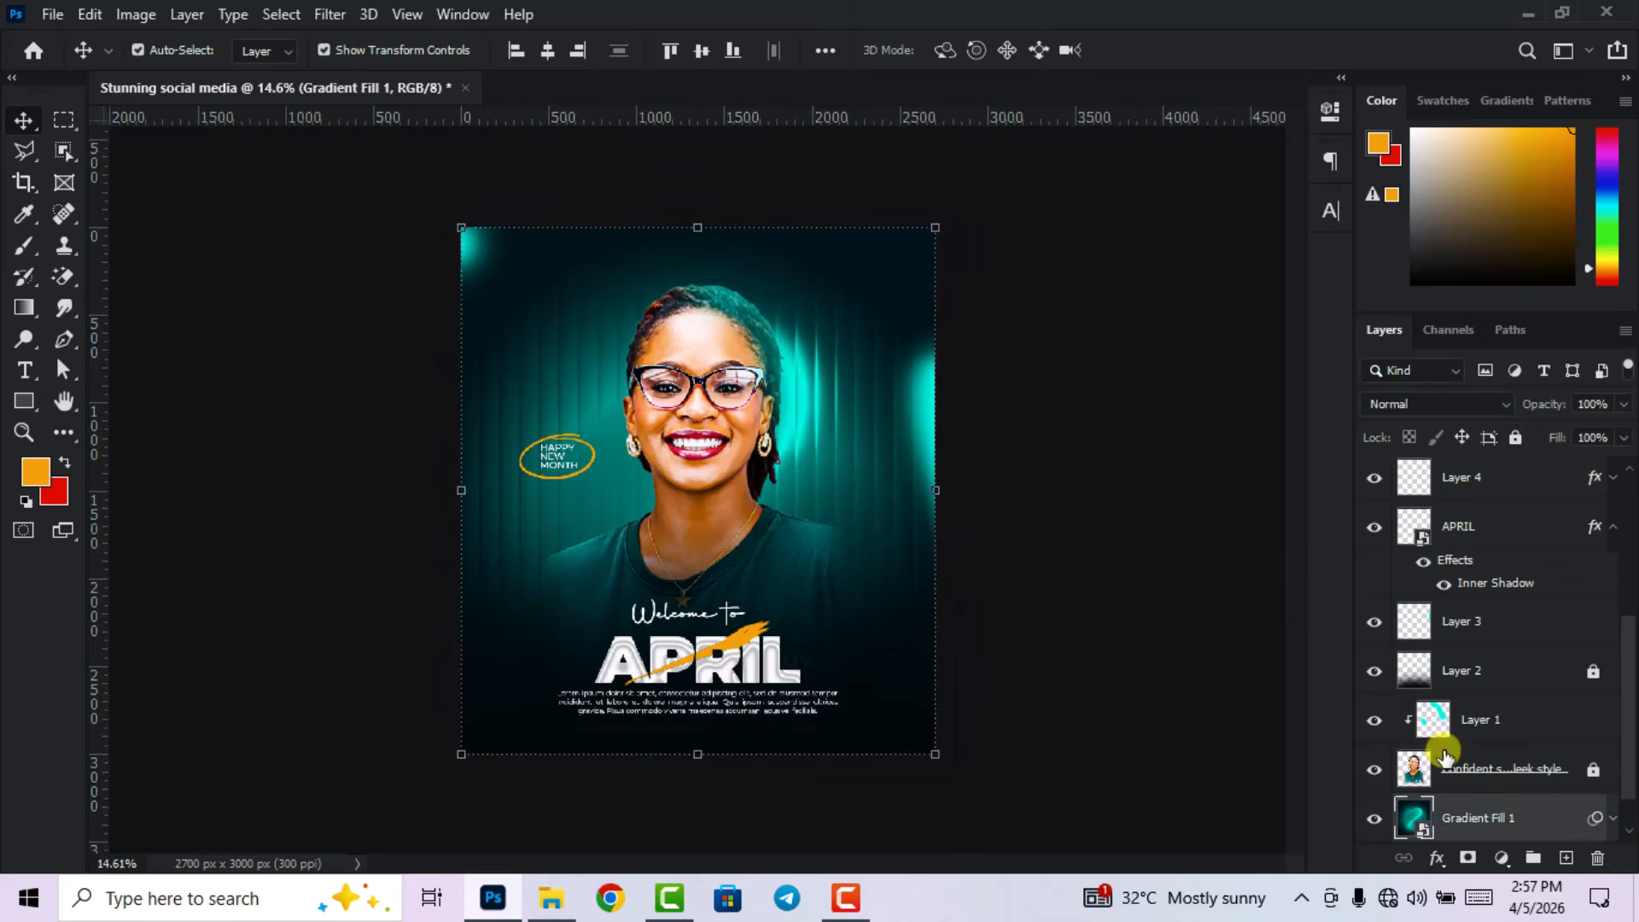
left_click(1515, 437)
- Select the APRIL lettering together with Layer 4 and Layer 5 and nudge them up toward "Welcome to"
left_click_drag(696, 746, 794, 653)
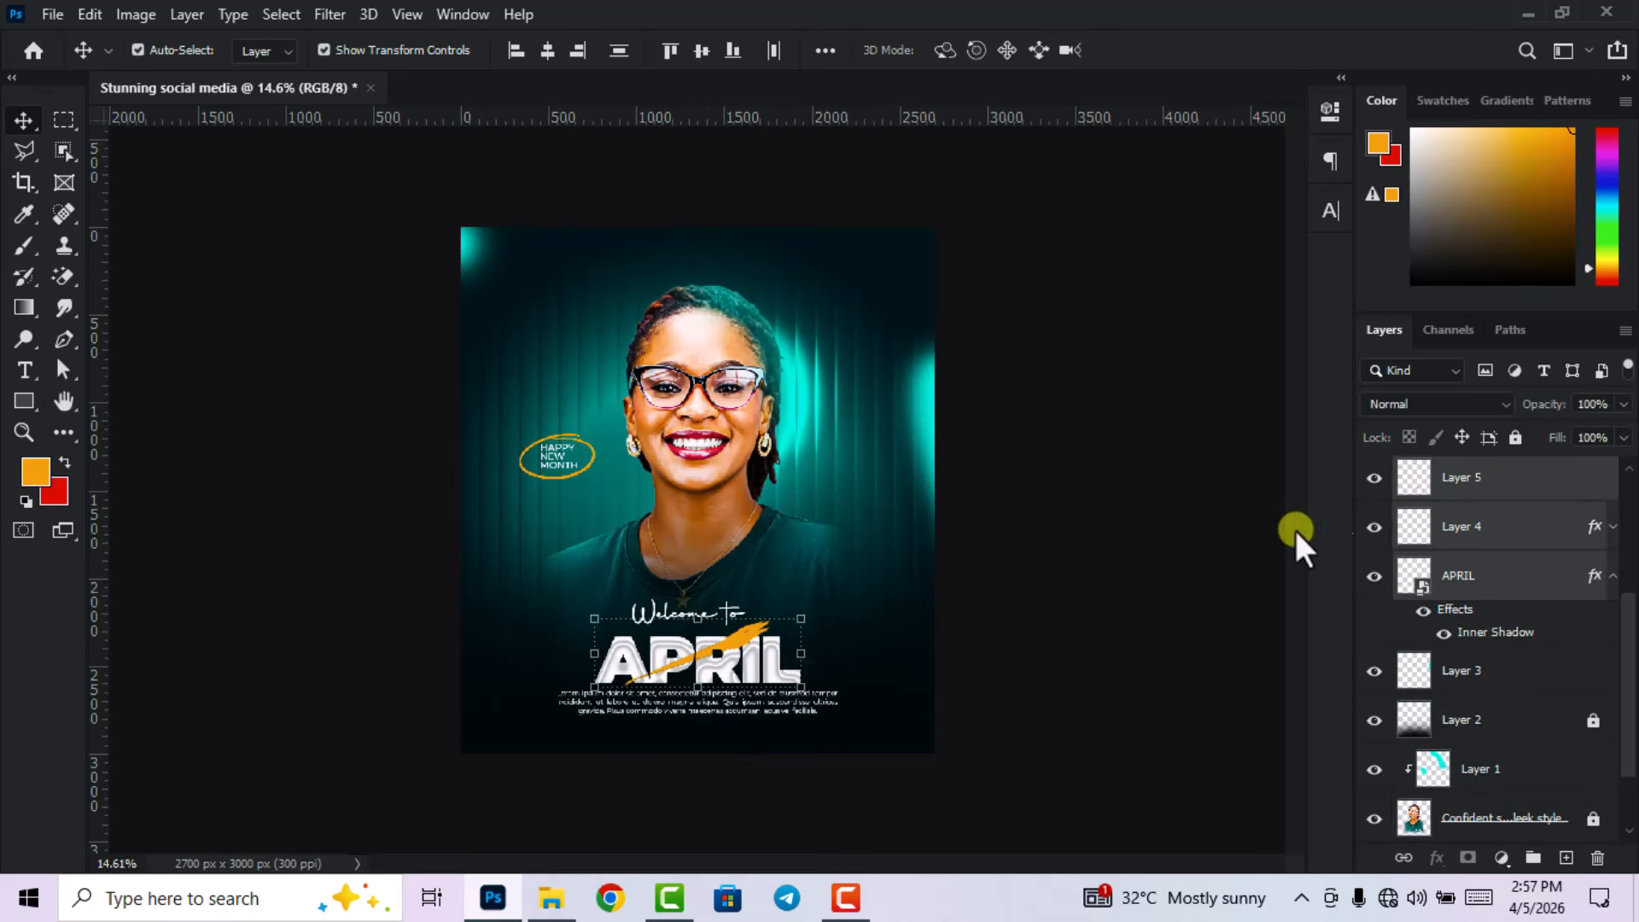
key("shift+Up")
key("shift+Up")
key("shift+Up")
key("shift+Up")
key("shift+Up")
key("shift+Up")
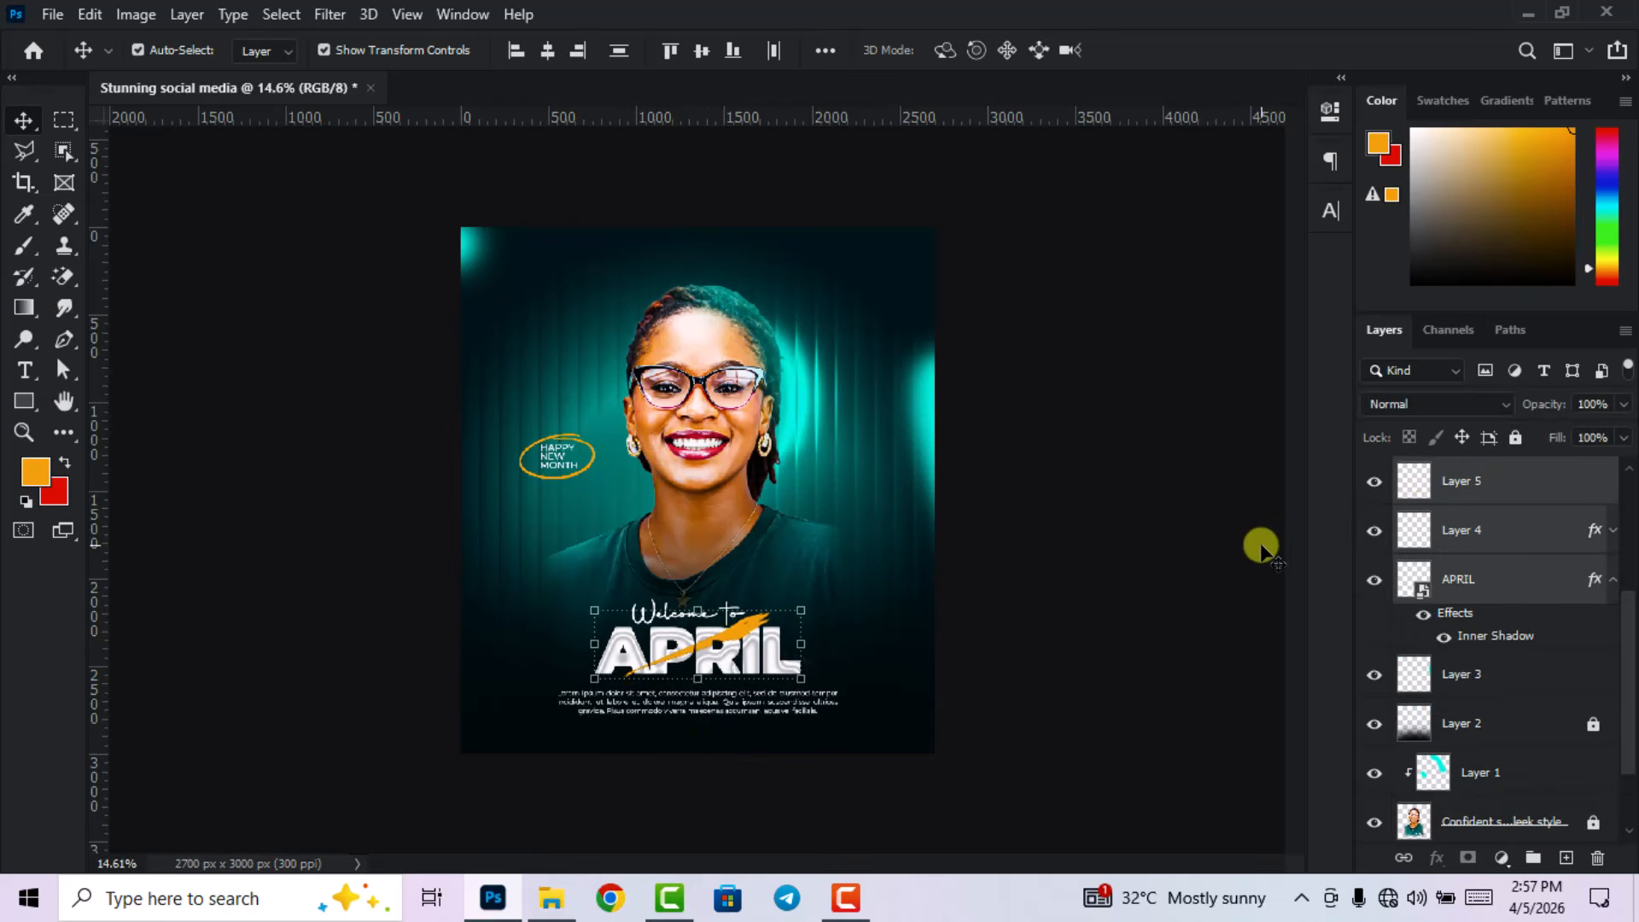
- Nudge the Lorem ipsum paragraph up closer to the APRIL lettering and deselect it
left_click(818, 717)
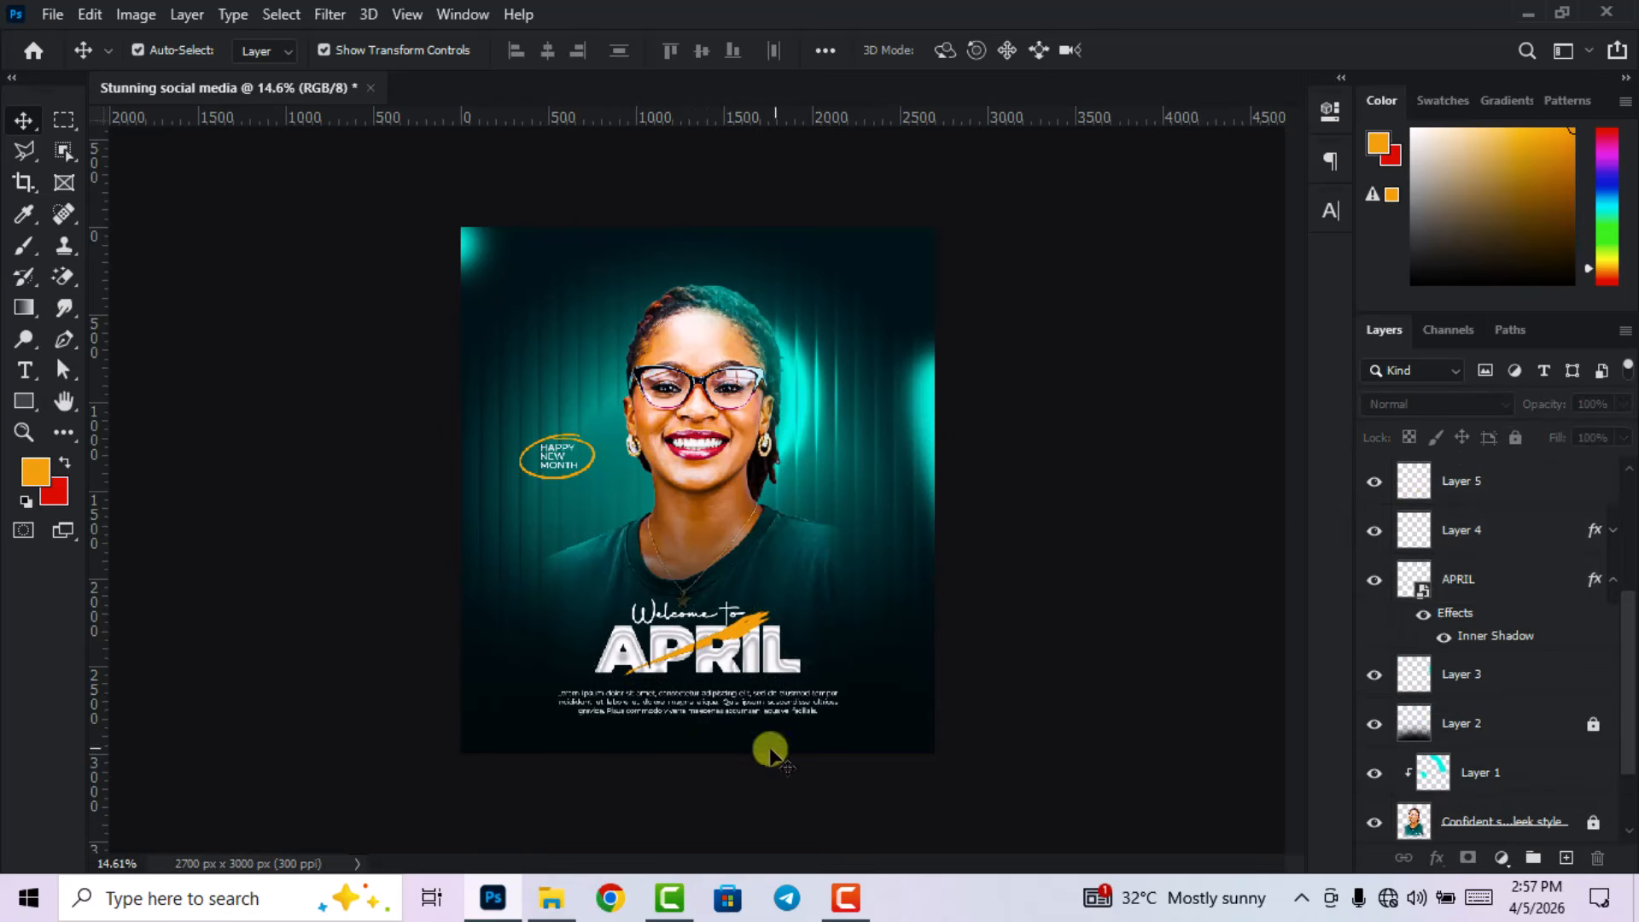
key("shift+Up")
key("shift+Up")
key("shift+Up")
key("shift+Up")
key("shift+Up")
key("shift+Up")
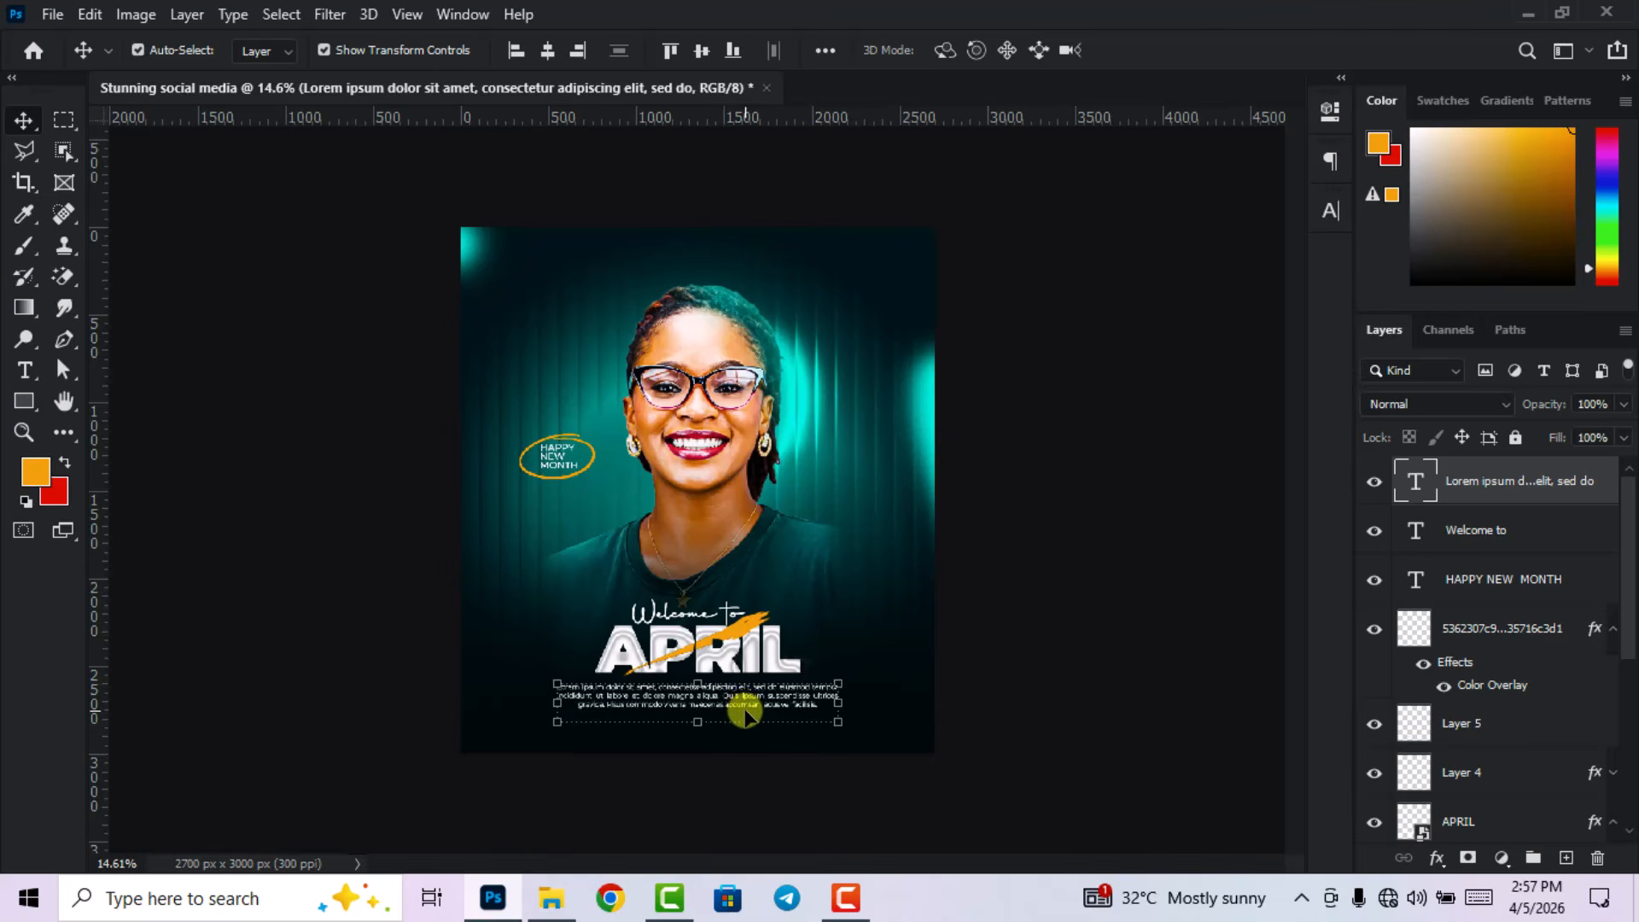
left_click(745, 716)
scroll(712, 517, "up", 1)
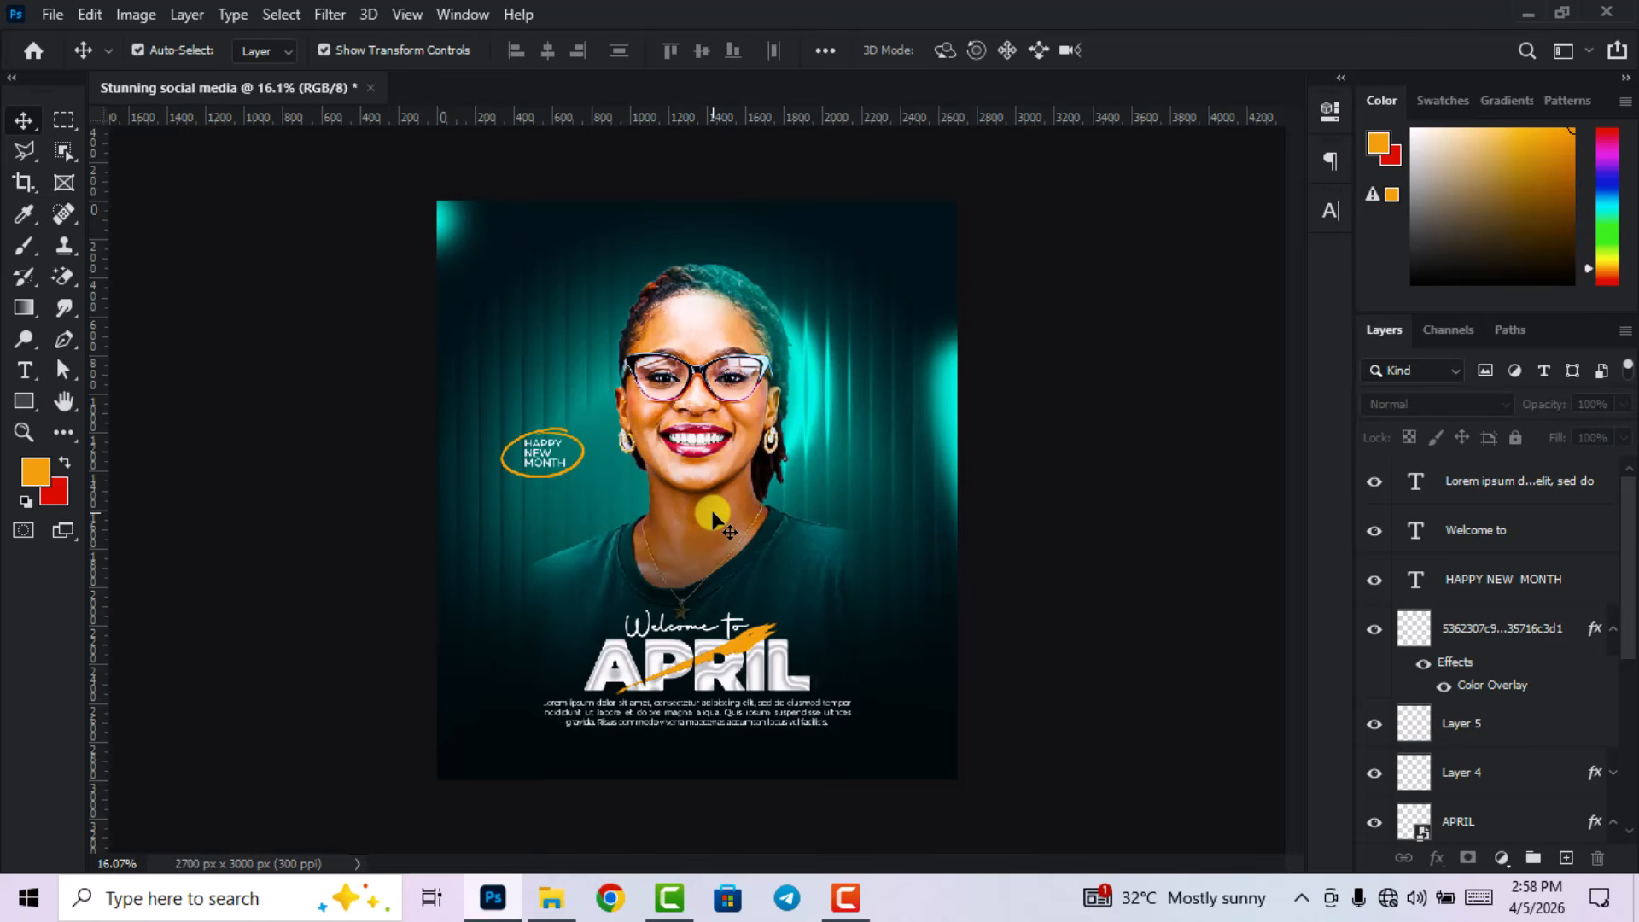
left_click(962, 811)
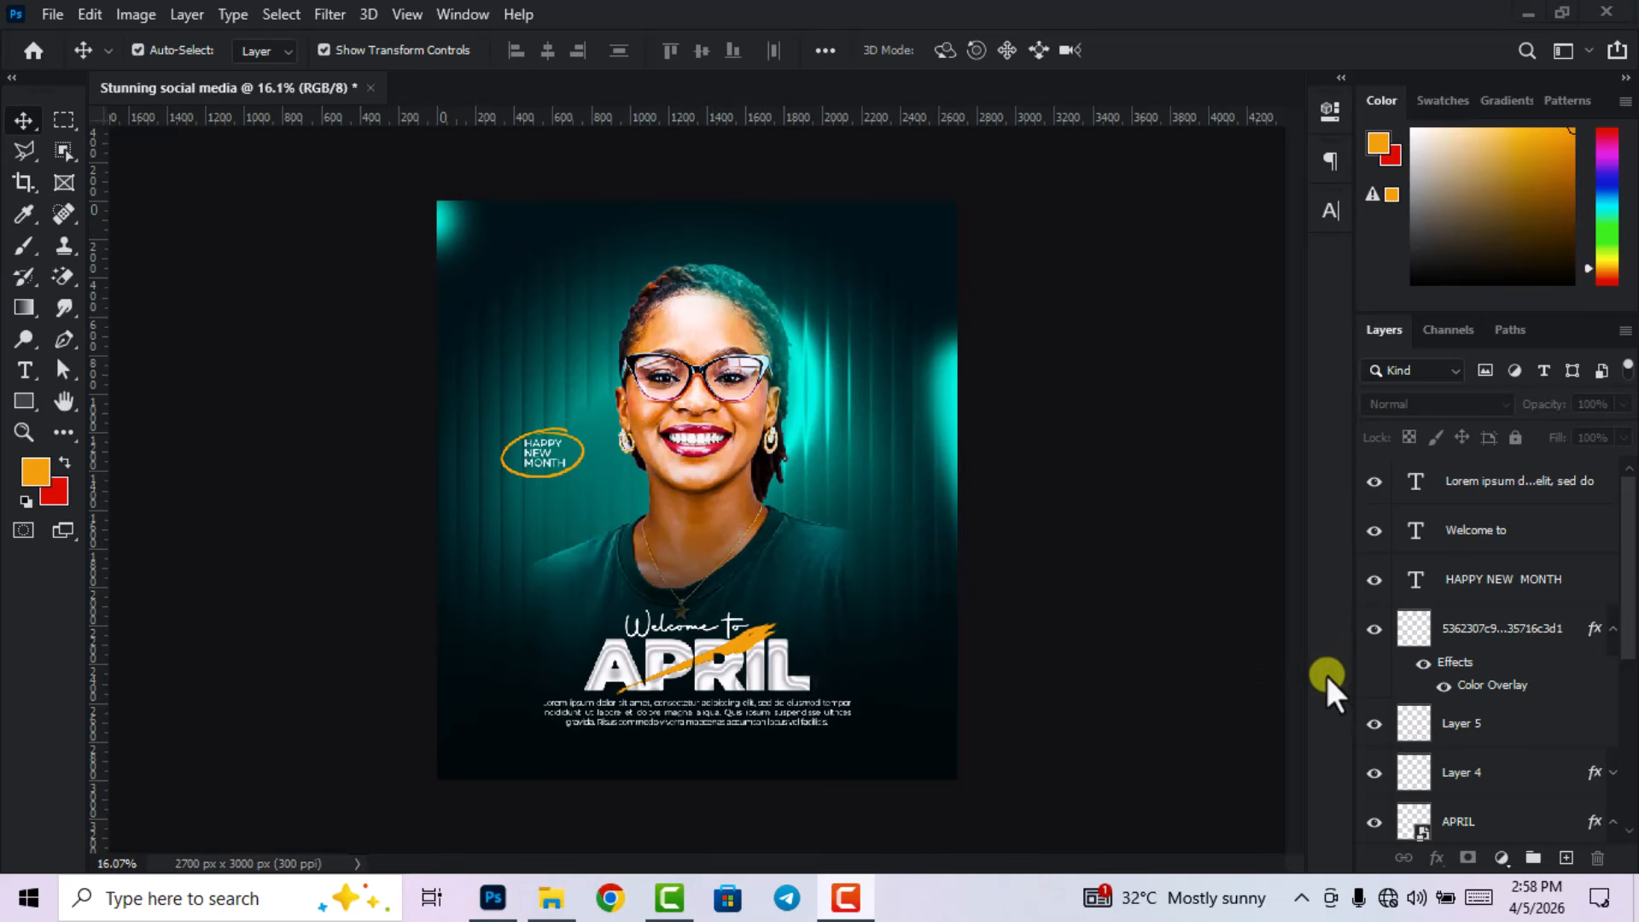